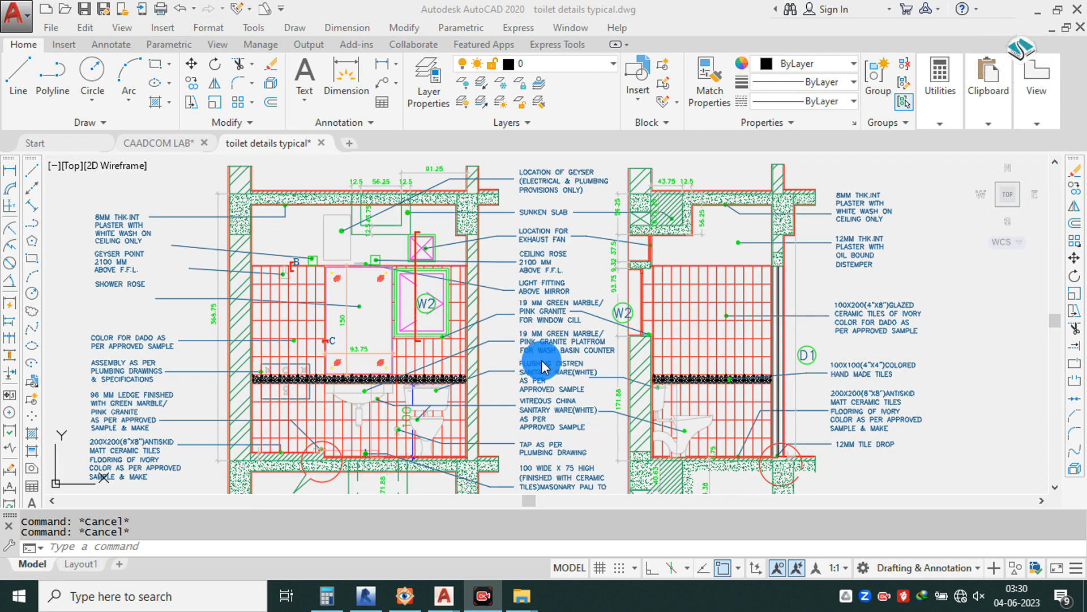
- Switch to the CAADCOM LAB drawing and examine the W.C. with its Orissa-type pan in the toilet plan
scroll(470, 318, "down", 9)
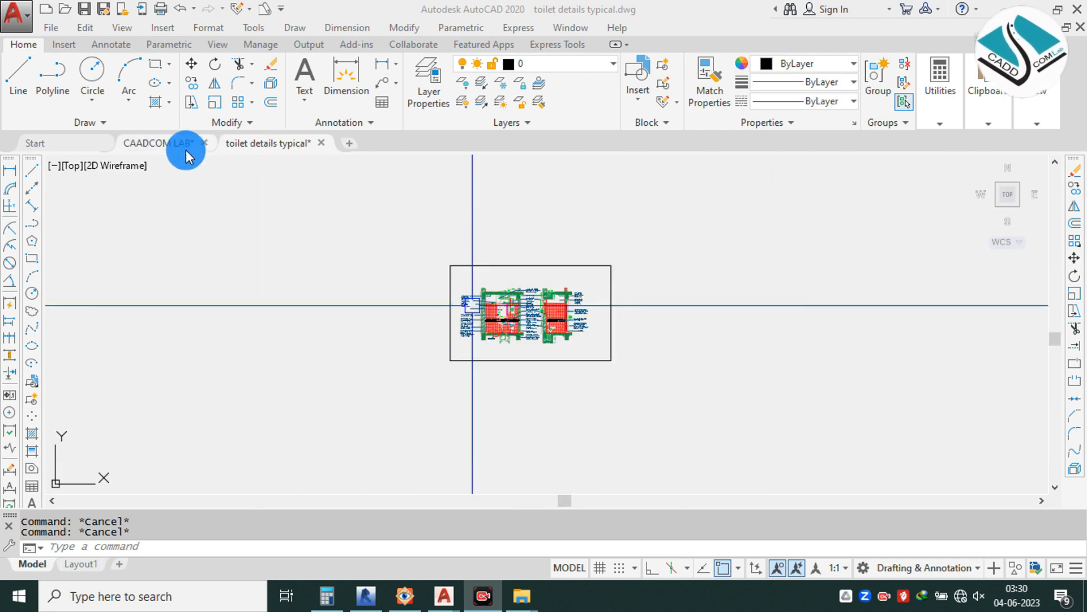
left_click(170, 148)
scroll(481, 309, "up", 6)
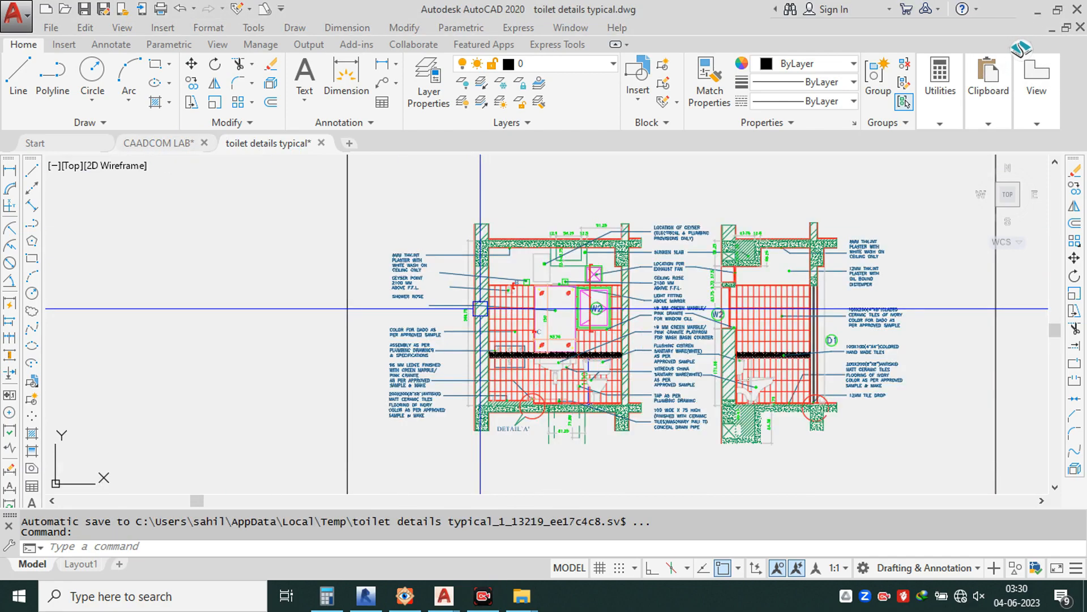
left_click(180, 147)
key("Escape")
middle_click_drag(292, 286, 563, 274)
scroll(424, 290, "up", 4)
scroll(428, 255, "up", 2)
middle_click_drag(437, 253, 461, 285)
scroll(479, 276, "up", 2)
scroll(510, 277, "down", 1)
scroll(561, 280, "up", 2)
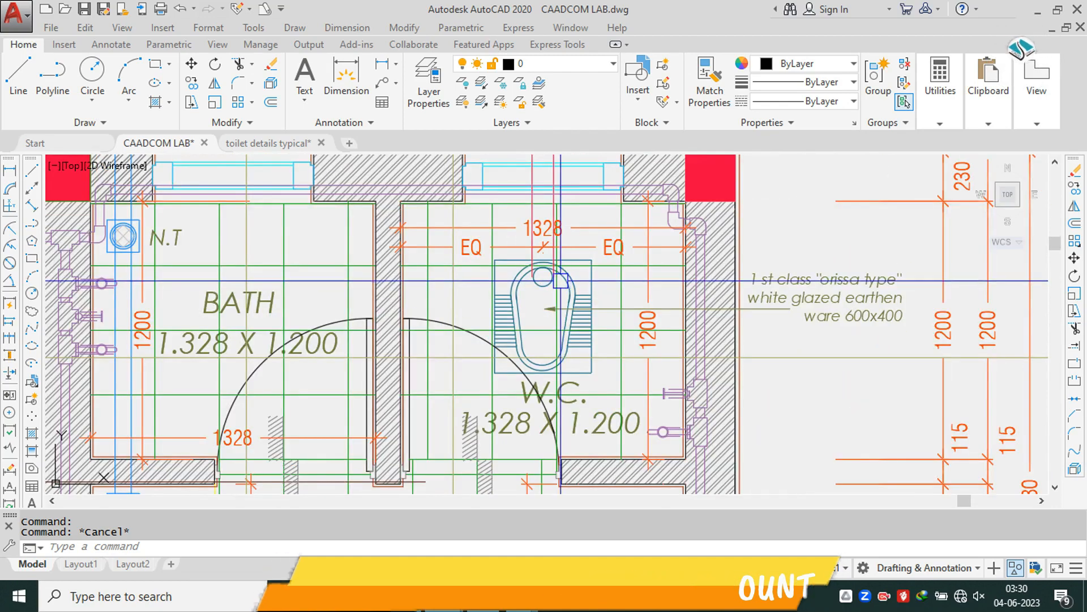
middle_click_drag(561, 280, 497, 282)
key("Escape")
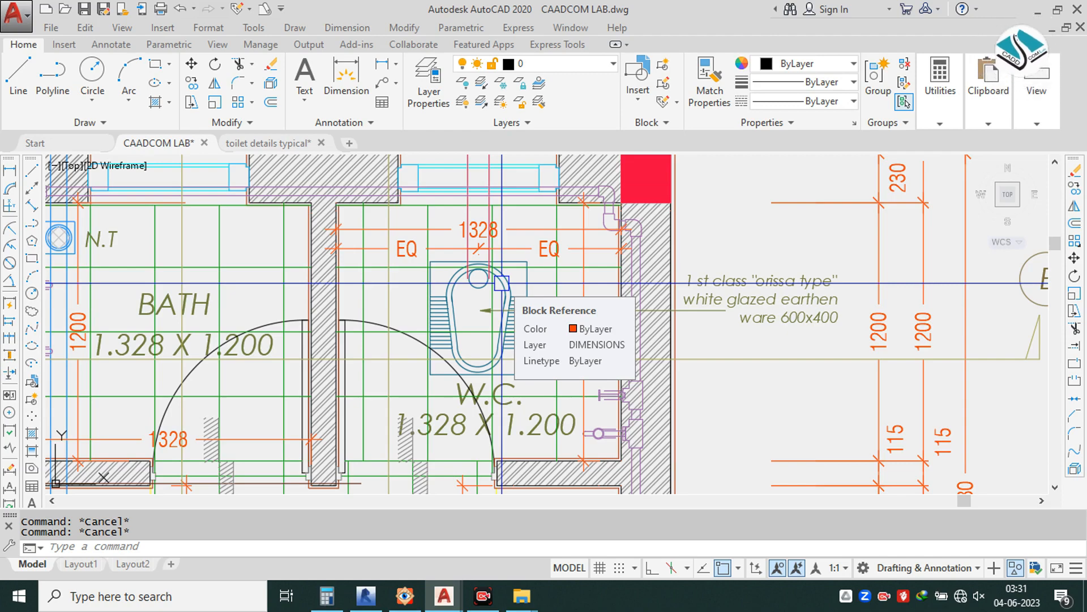
- Examine the layout, room dimensions, floor tiling and door swings of the adjoining bath and W.C
scroll(498, 241, "down", 2)
scroll(300, 320, "down", 2)
scroll(247, 297, "up", 4)
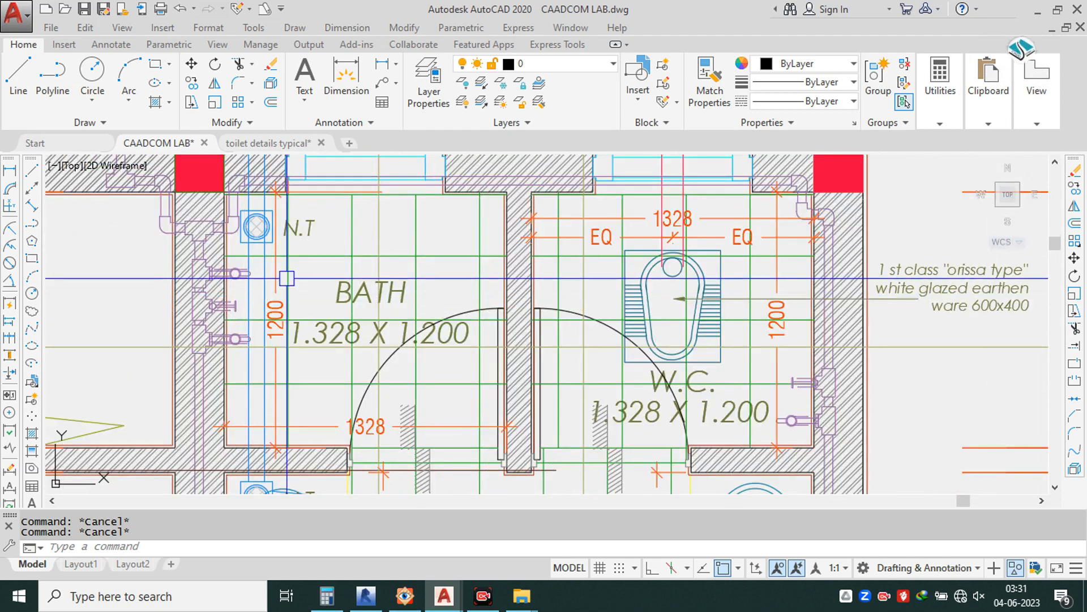
middle_click_drag(300, 278, 420, 263)
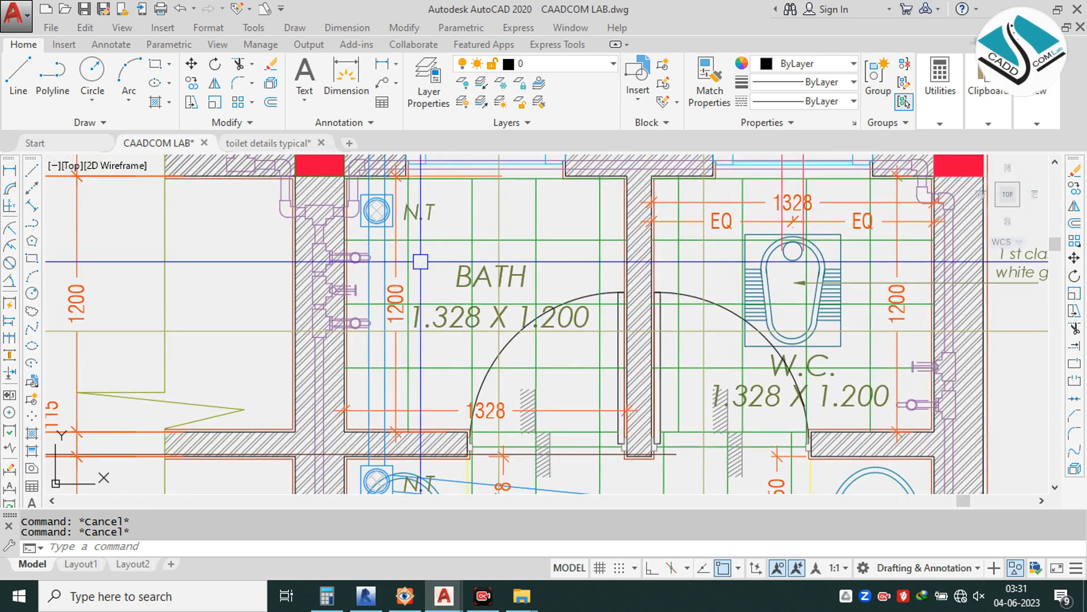
scroll(420, 262, "up", 2)
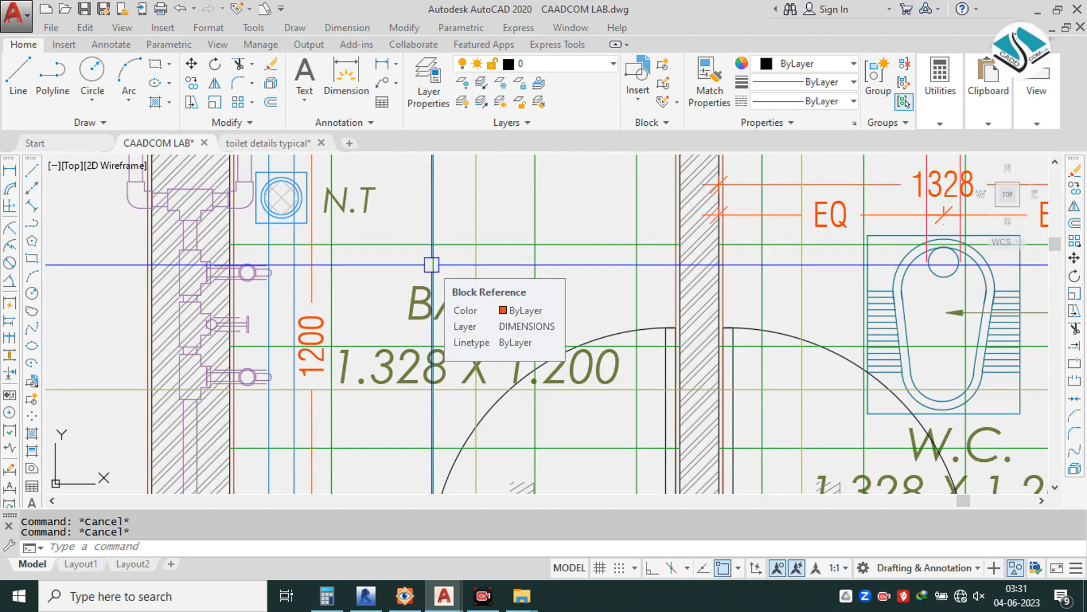
scroll(431, 264, "down", 2)
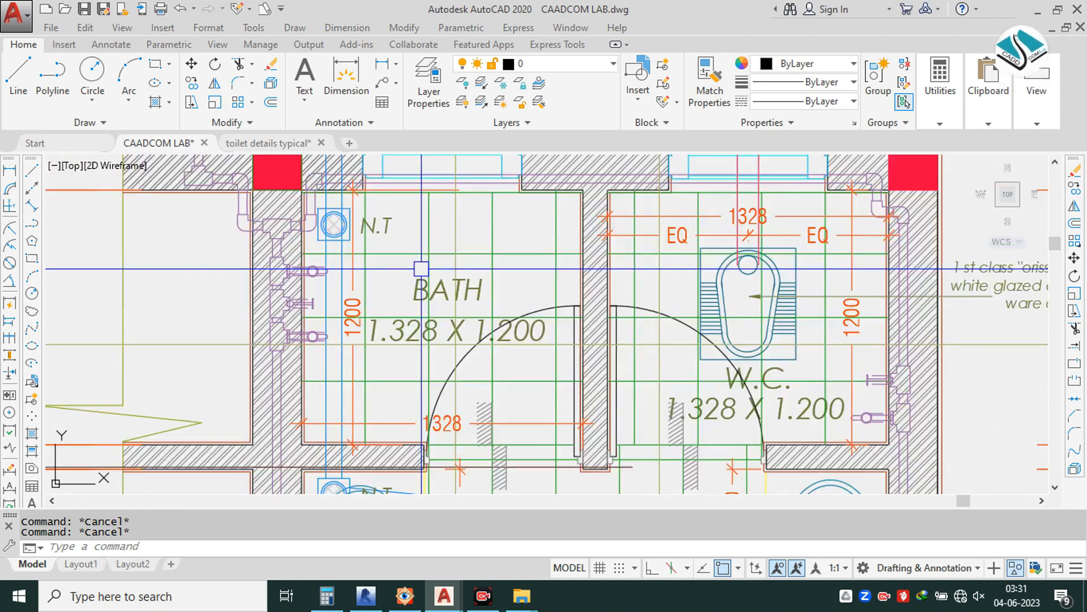
scroll(251, 215, "up", 4)
scroll(309, 238, "down", 2)
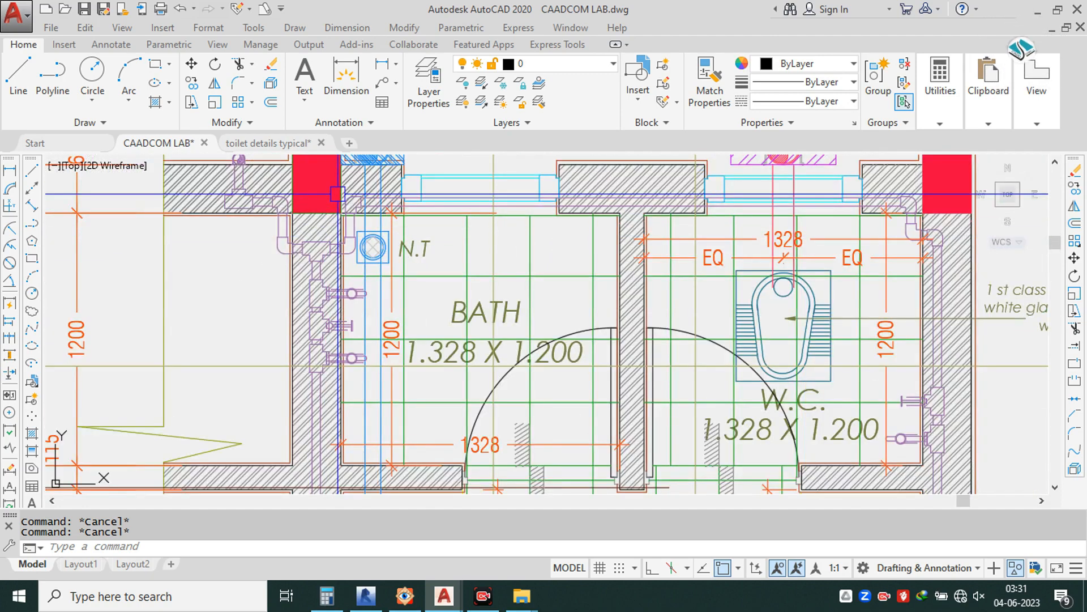
middle_click_drag(491, 323, 379, 332)
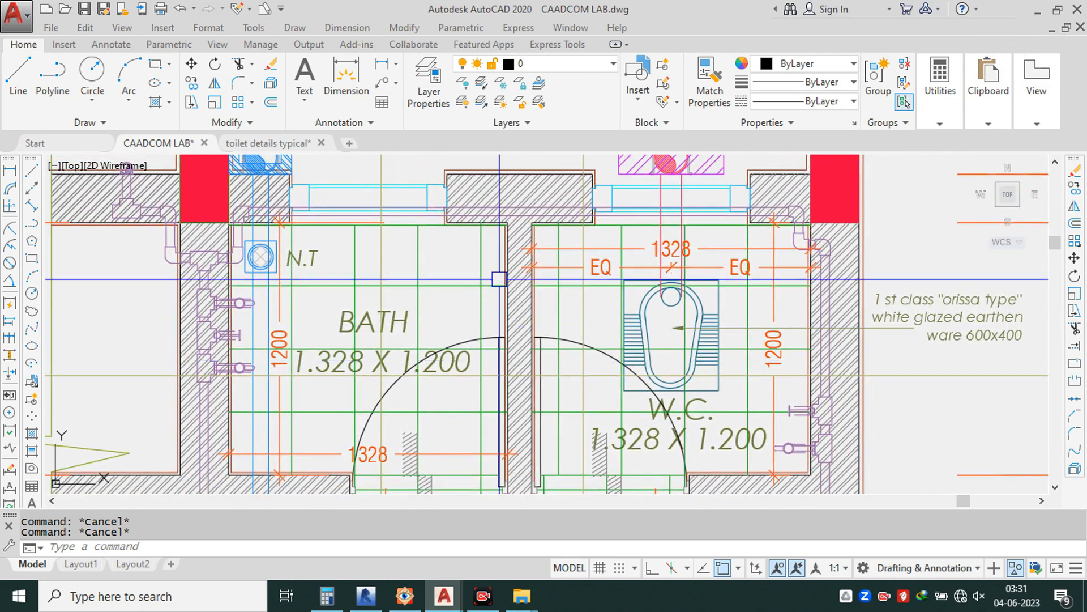
mouse_move(393, 212)
middle_mouse_down()
mouse_move(403, 236)
mouse_move(224, 196)
middle_mouse_up()
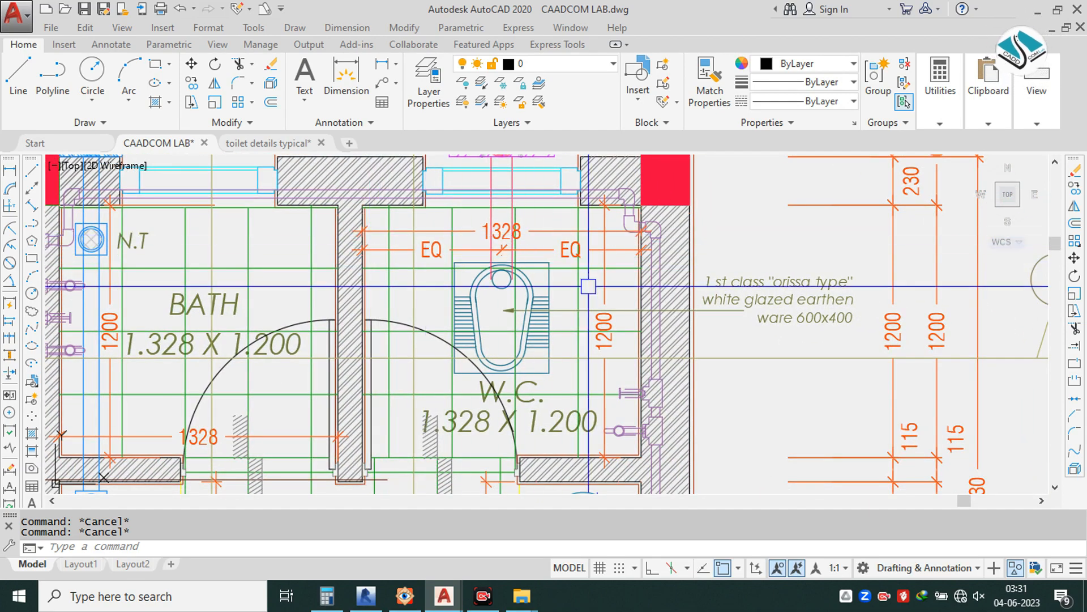
middle_click_drag(545, 361, 558, 342)
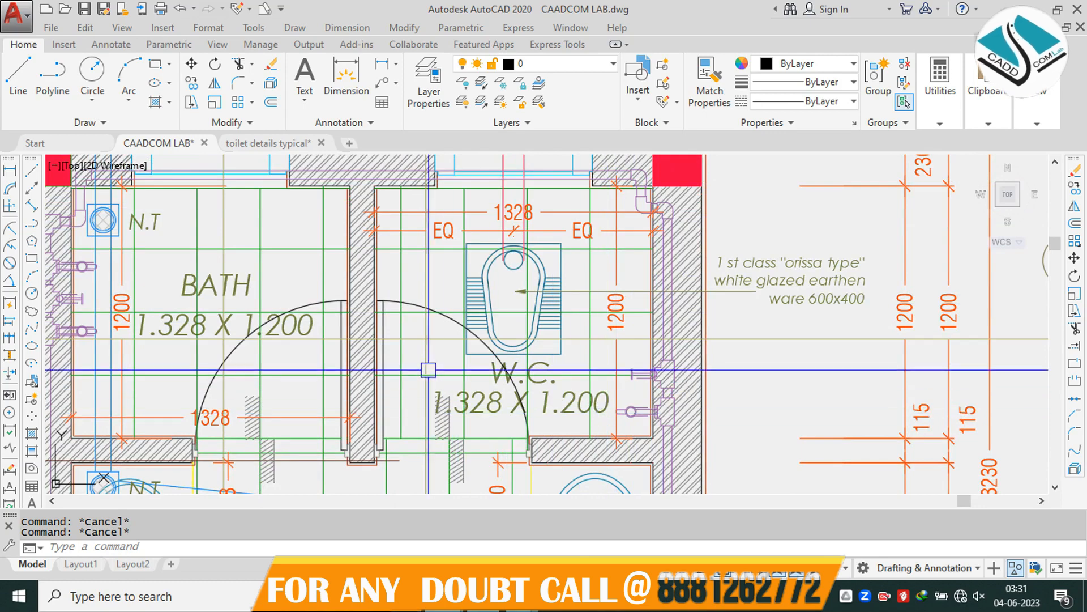
middle_click_drag(426, 369, 463, 356)
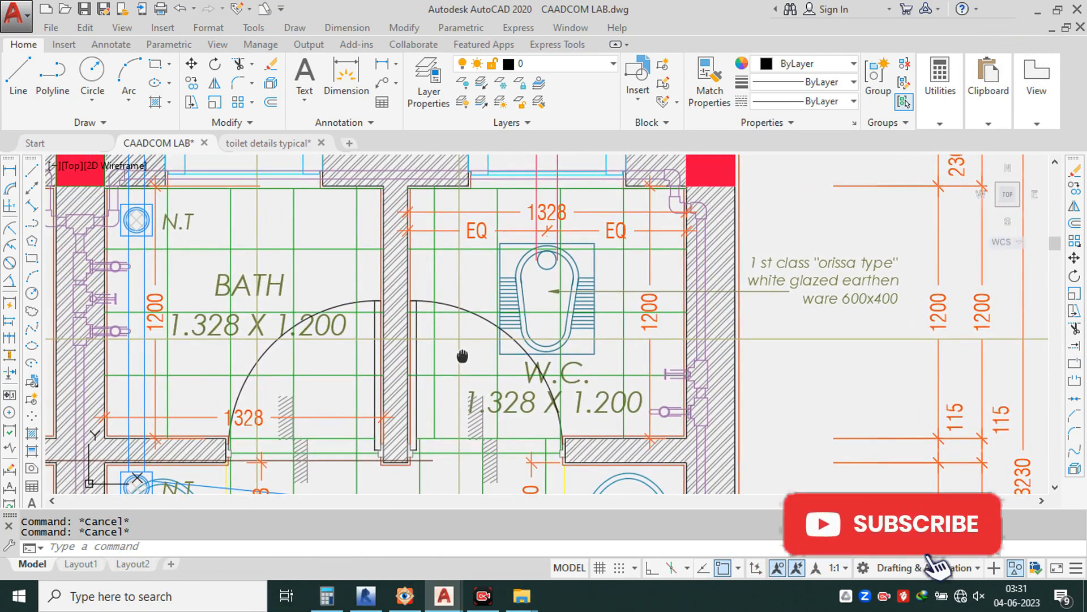
- Inspect the water pipes and tap fittings in the W.C. and bath walls, including around the nahani trap
scroll(722, 408, "up", 5)
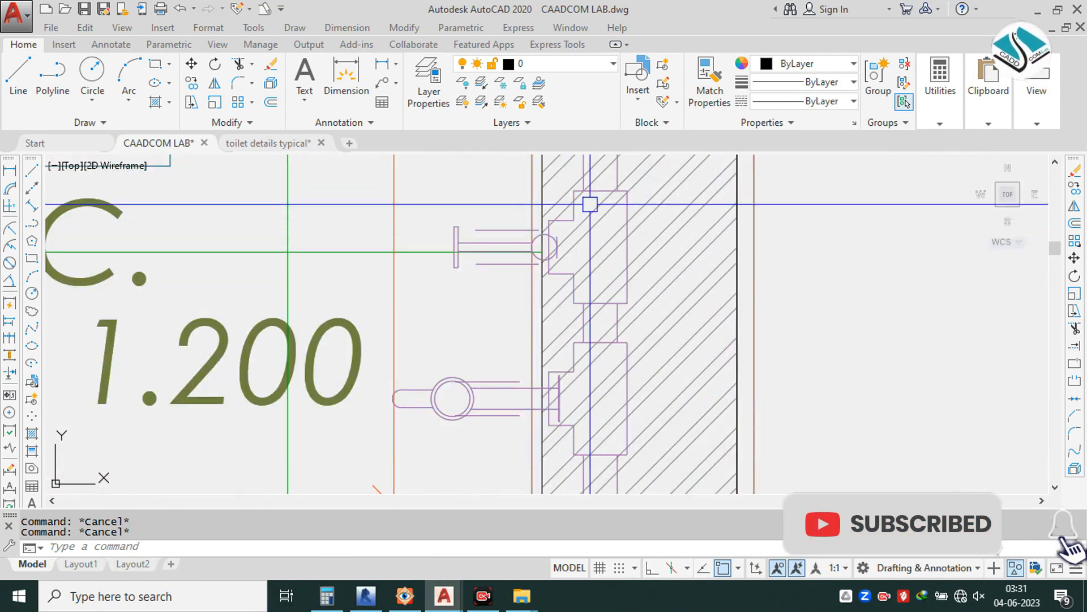
scroll(723, 408, "down", 5)
scroll(404, 211, "up", 3)
scroll(404, 211, "up", 4)
mouse_move(489, 216)
middle_mouse_down()
mouse_move(456, 284)
mouse_move(444, 272)
mouse_move(391, 272)
middle_mouse_up()
scroll(457, 282, "down", 2)
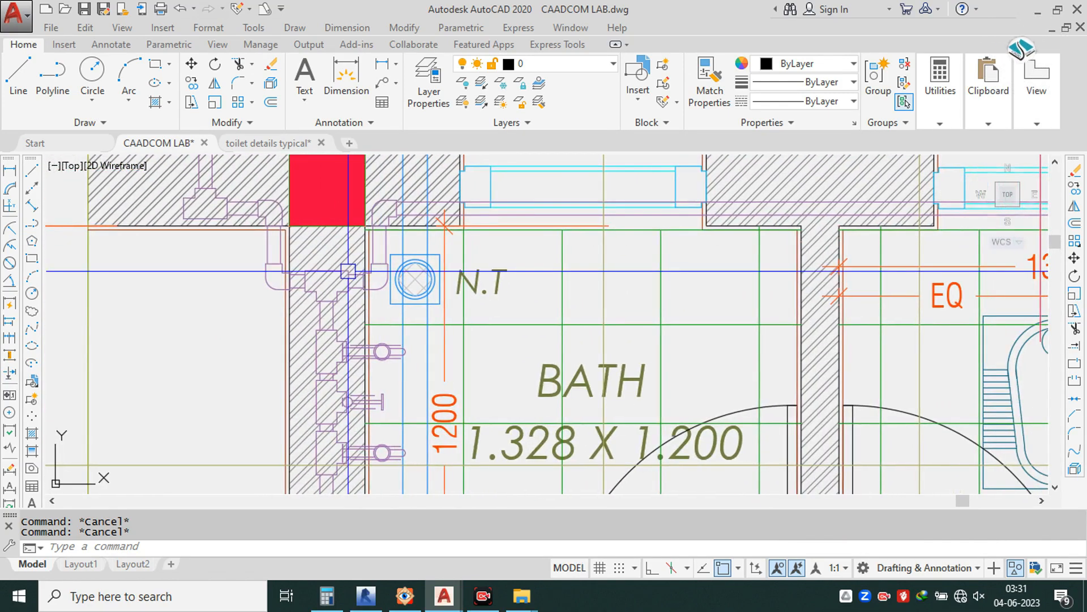
scroll(350, 269, "down", 4)
mouse_move(476, 318)
middle_mouse_down()
mouse_move(437, 190)
mouse_move(427, 326)
middle_mouse_up()
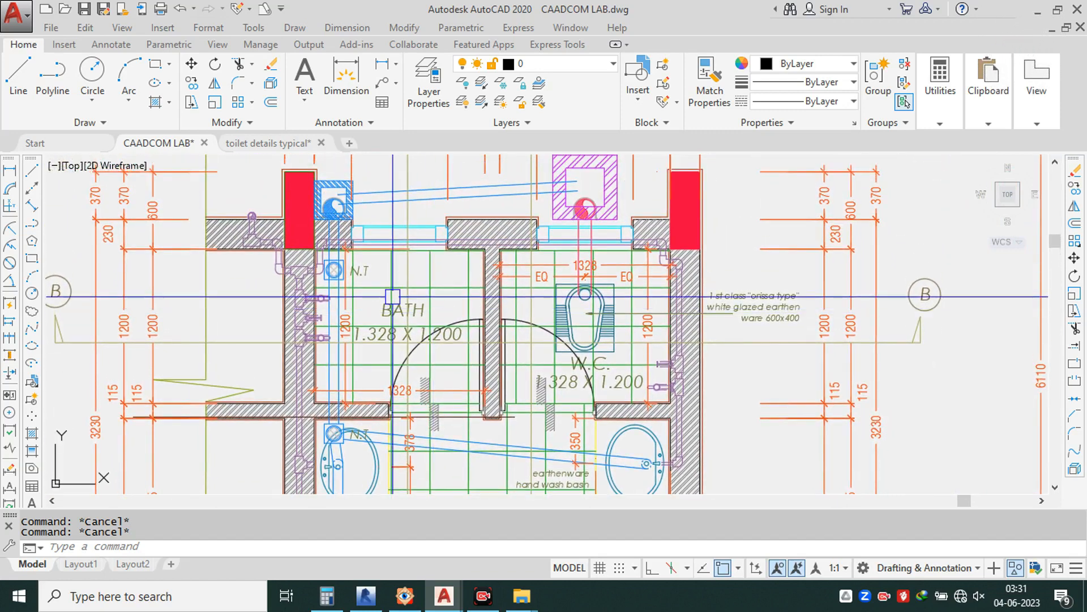
scroll(390, 293, "up", 2)
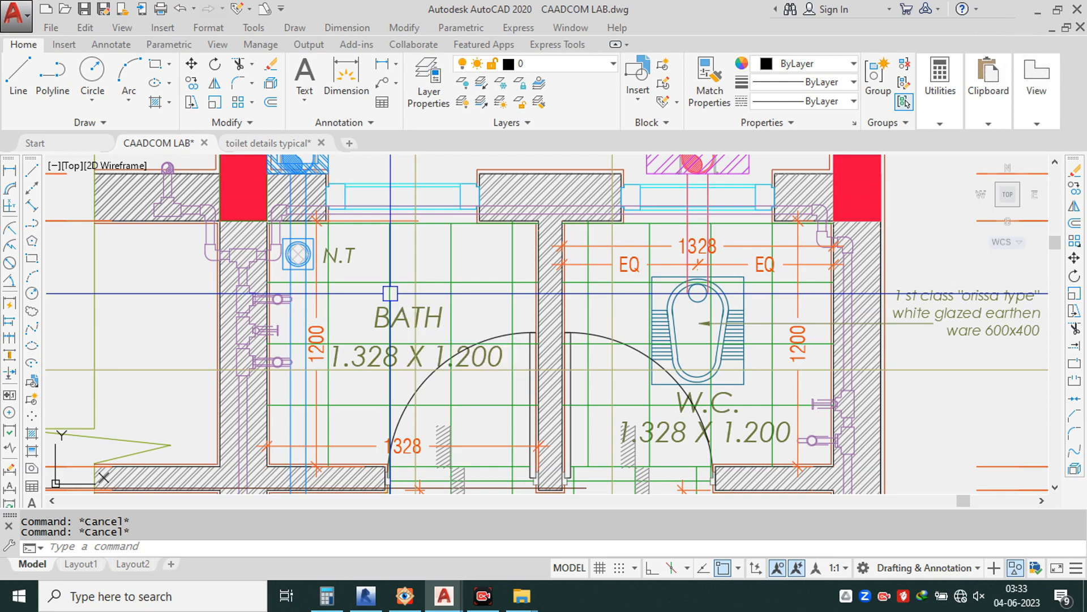
- Examine sectional elevations AA' and BB', including the wall tiling, heights and material notes
scroll(391, 293, "down", 5)
scroll(623, 301, "down", 2)
middle_click_drag(623, 301, 522, 231)
scroll(522, 231, "up", 6)
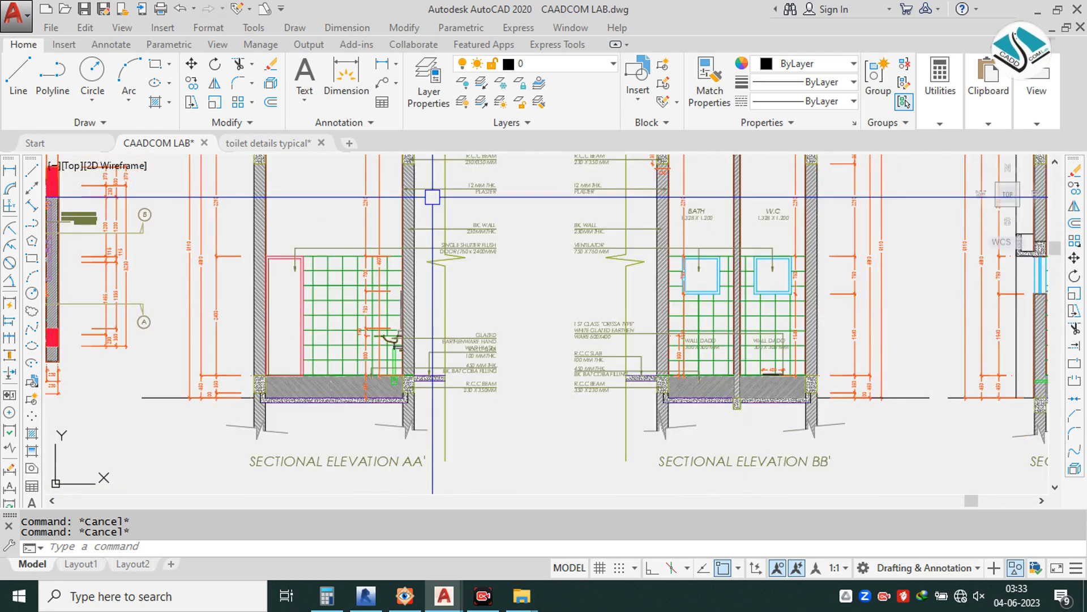
middle_click_drag(489, 261, 475, 257)
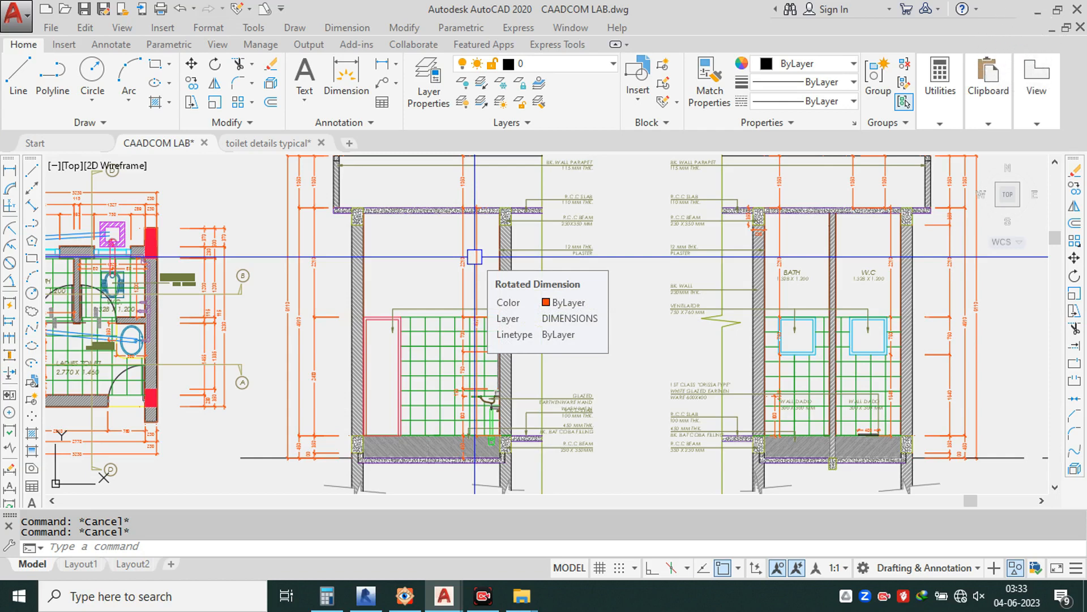
scroll(447, 357, "up", 2)
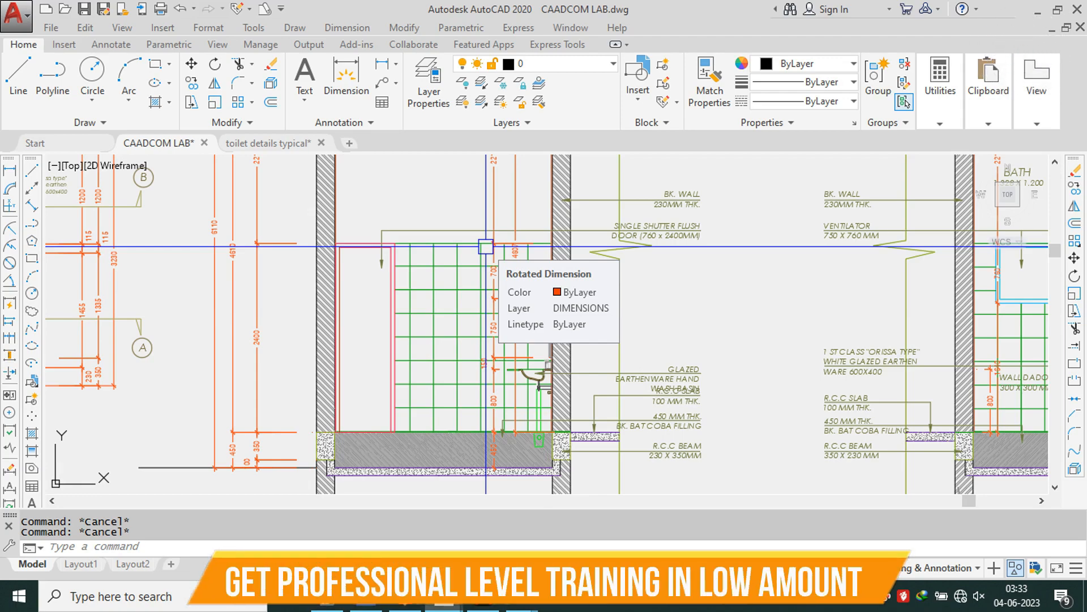
scroll(486, 247, "down", 4)
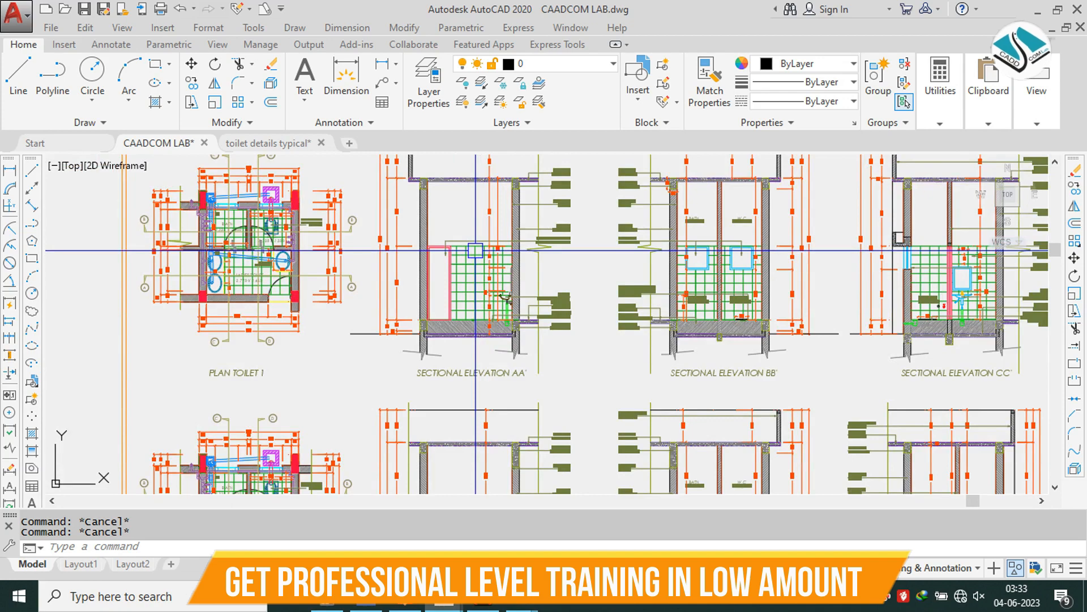
- Switch to Revit and look over the empty Level 1 floor plan of Project2
left_click(1044, 13)
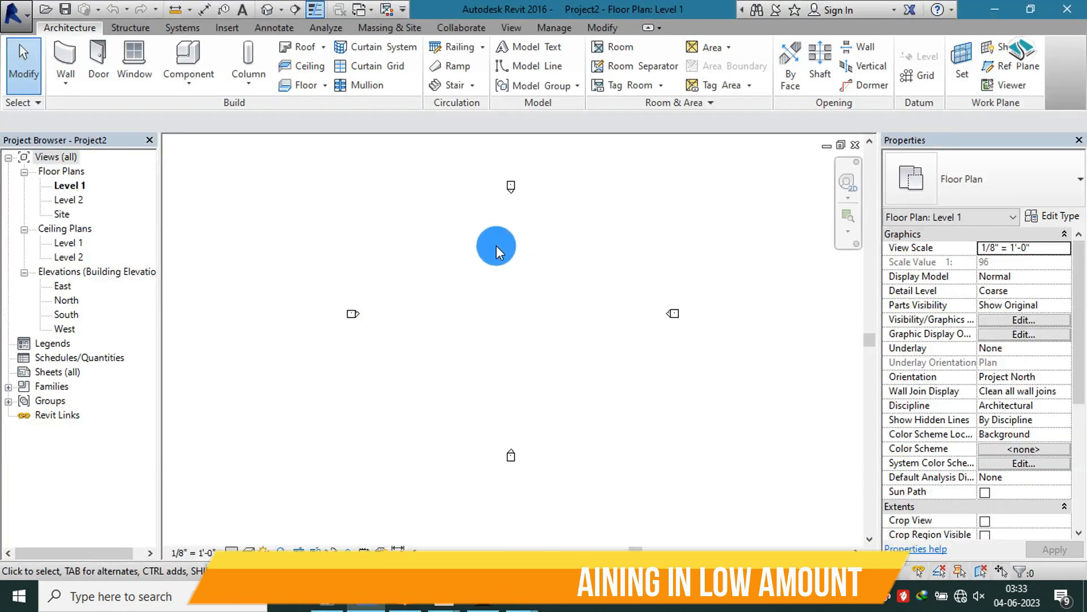
middle_click_drag(497, 243, 476, 231)
scroll(453, 219, "up", 1)
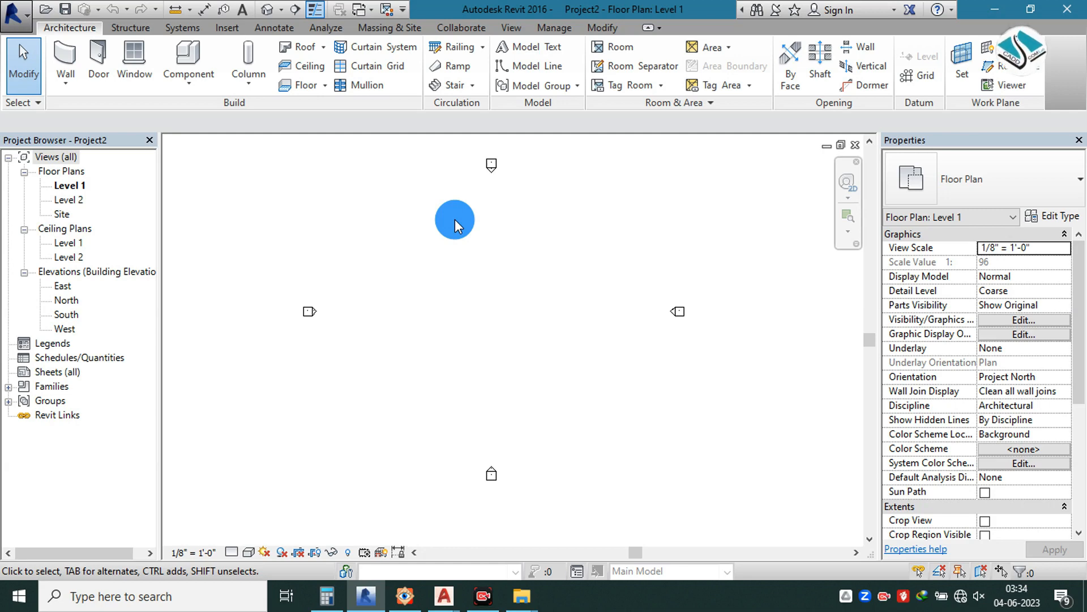
middle_click_drag(508, 261, 500, 272)
scroll(458, 293, "down", 1)
middle_click_drag(440, 324, 472, 287)
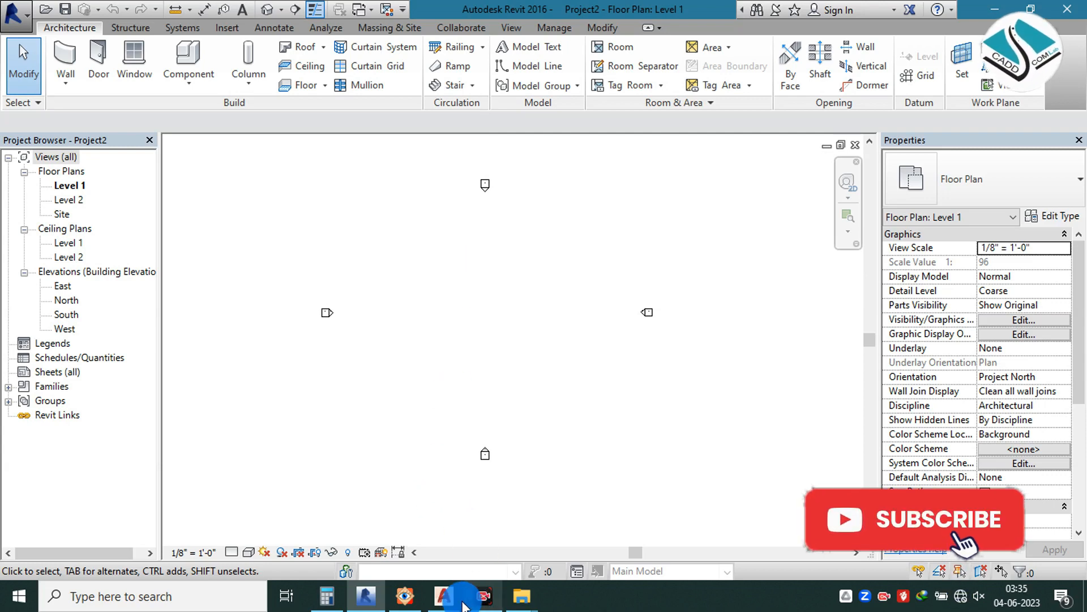
- Return to the CAADCOM LAB drawing in AutoCAD and review the bath and W.C. in Plan Toilet 1
mouse_move(444, 595)
left_click(264, 535)
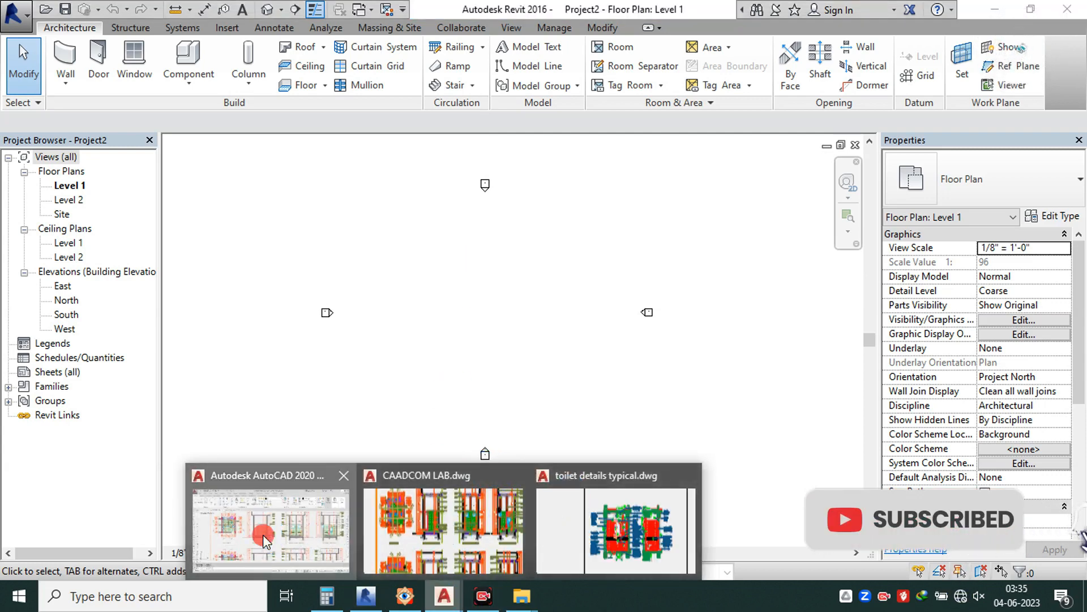
scroll(453, 223, "down", 2)
scroll(358, 200, "up", 6)
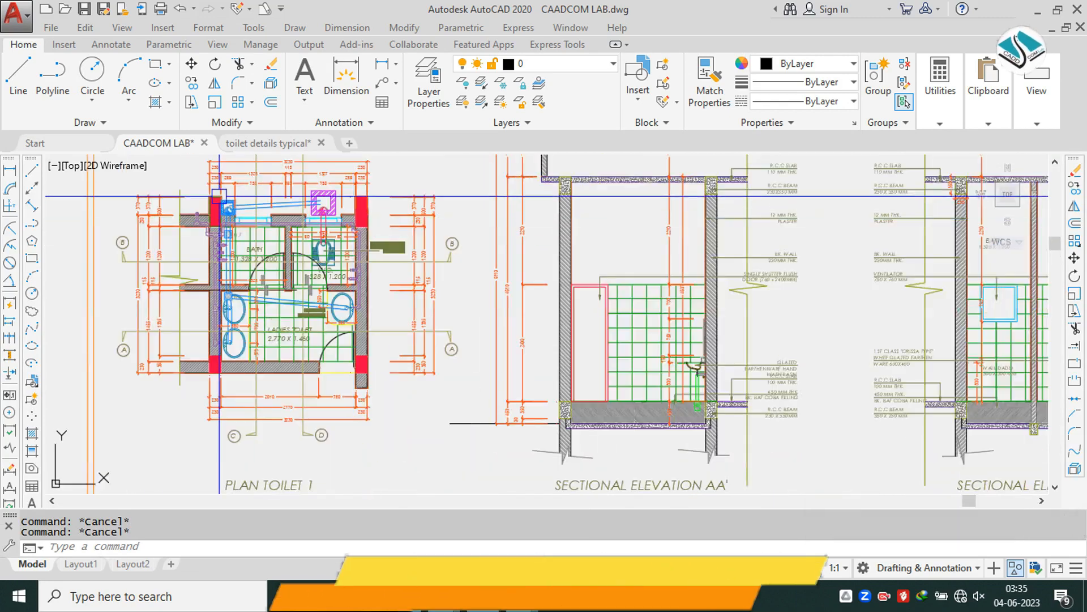
middle_click_drag(358, 196, 525, 191)
scroll(362, 255, "up", 4)
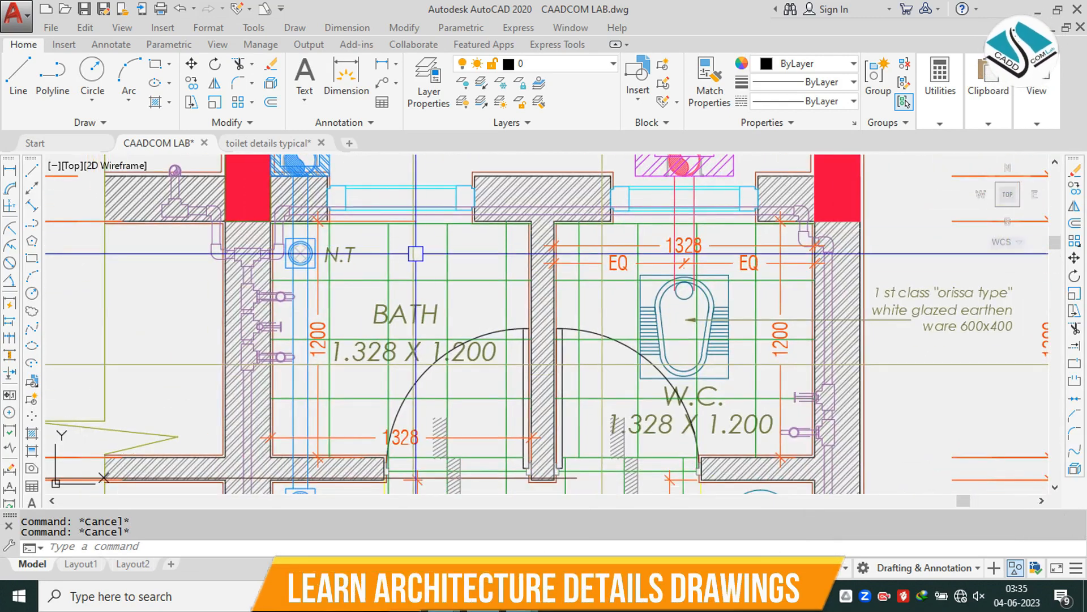
scroll(327, 185, "down", 6)
- Switch to the toilet details typical drawing and examine the two toilet sections with their tiling, window, fixture and material notes
left_click(284, 143)
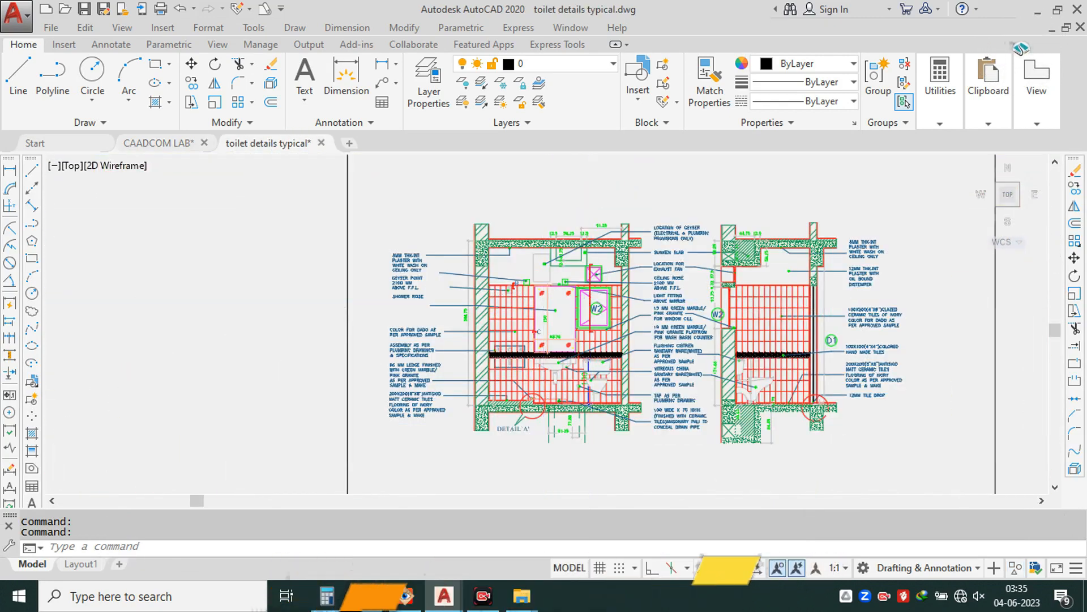
scroll(575, 297, "up", 5)
middle_click_drag(575, 297, 445, 270)
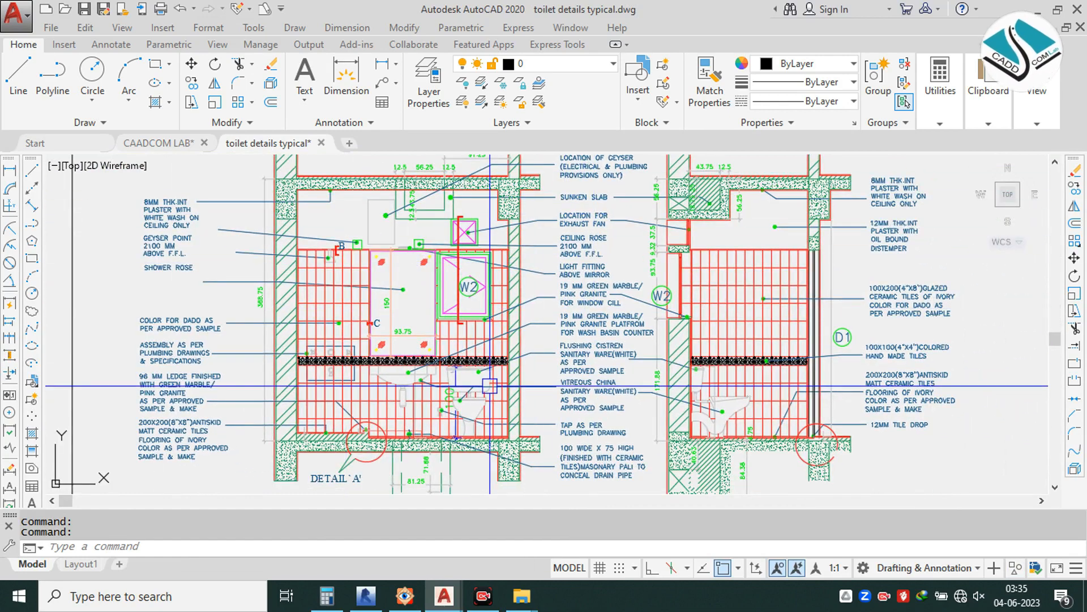
key("Escape")
key("Escape")
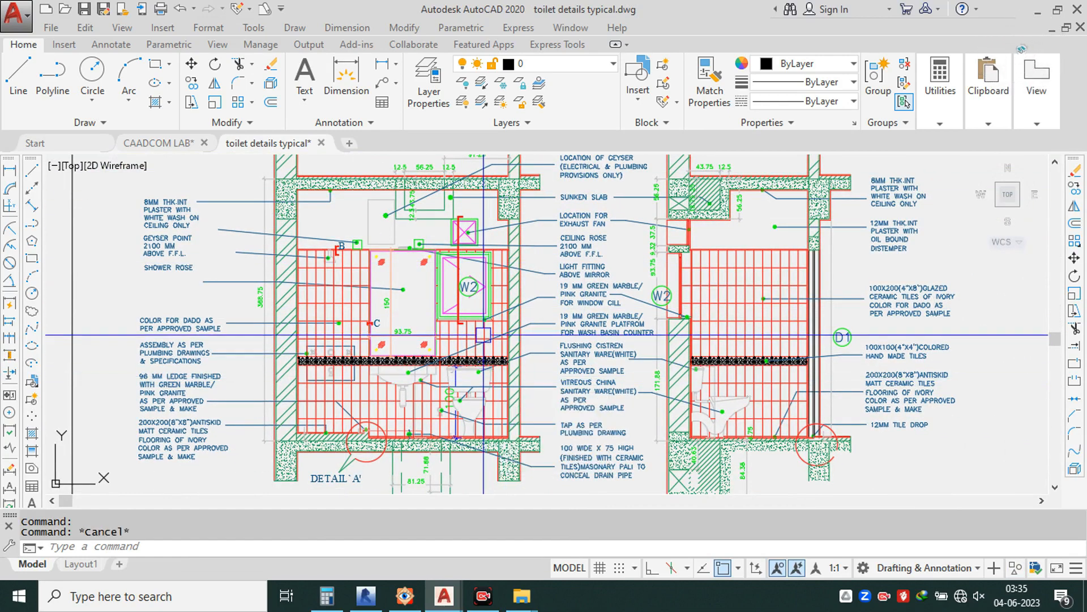
scroll(537, 334, "down", 2)
scroll(537, 333, "up", 2)
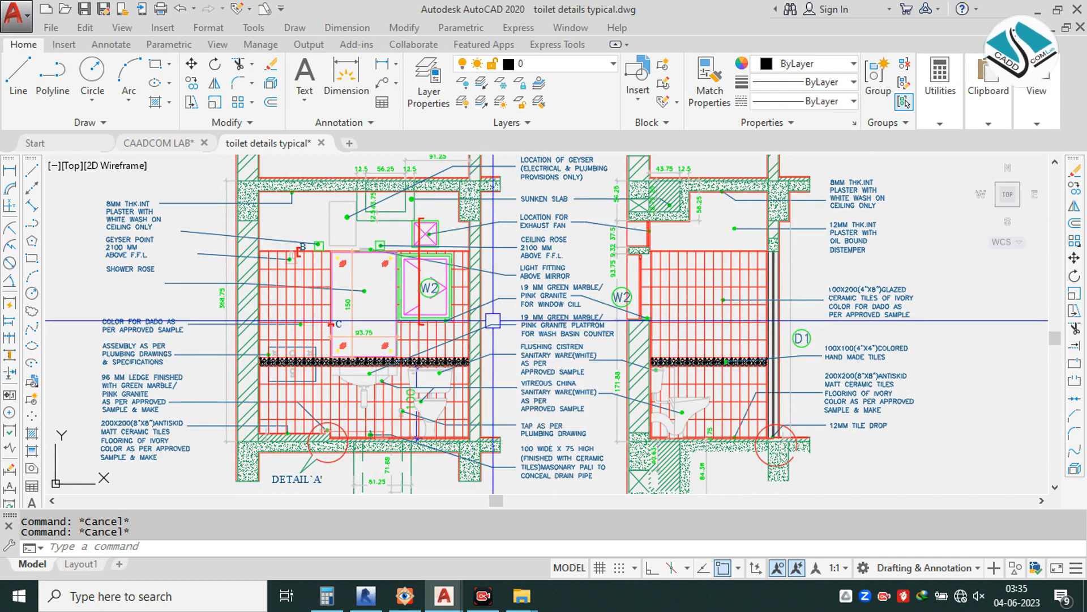
scroll(492, 320, "up", 4)
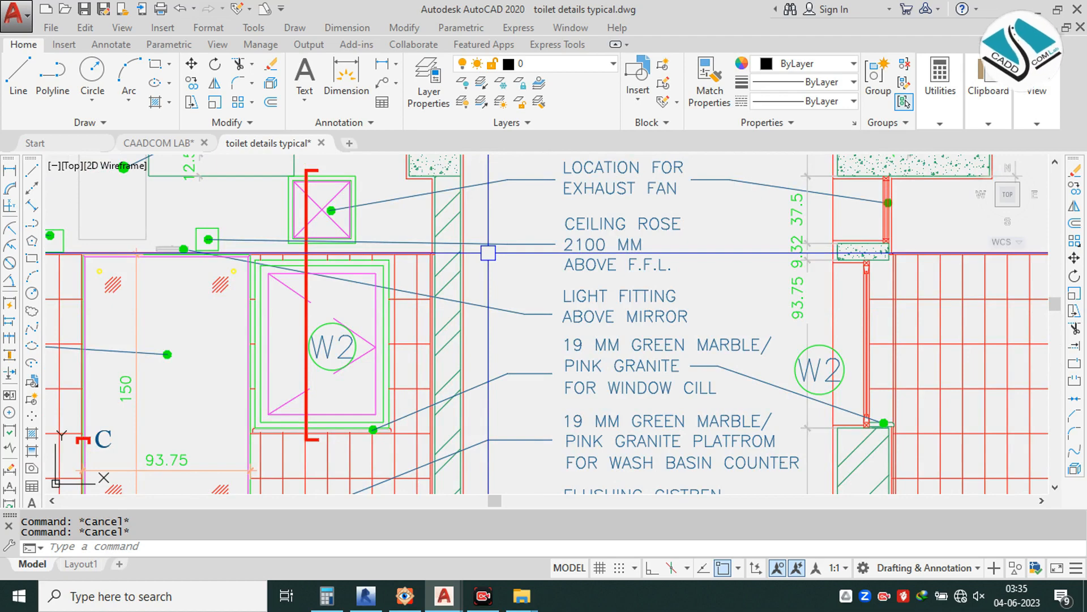
scroll(488, 252, "down", 4)
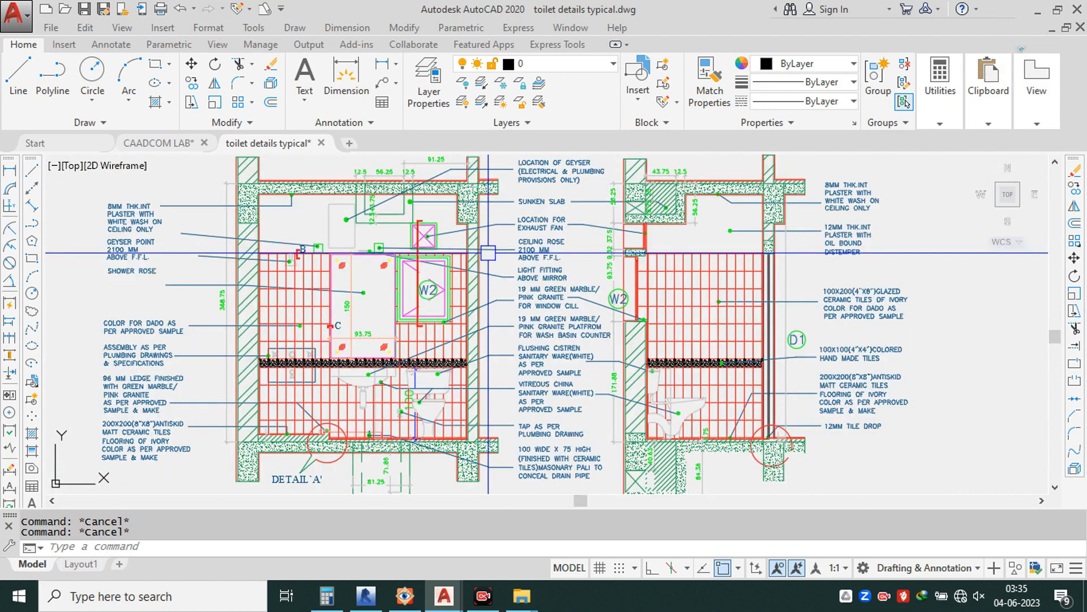
middle_click_drag(339, 270, 382, 298)
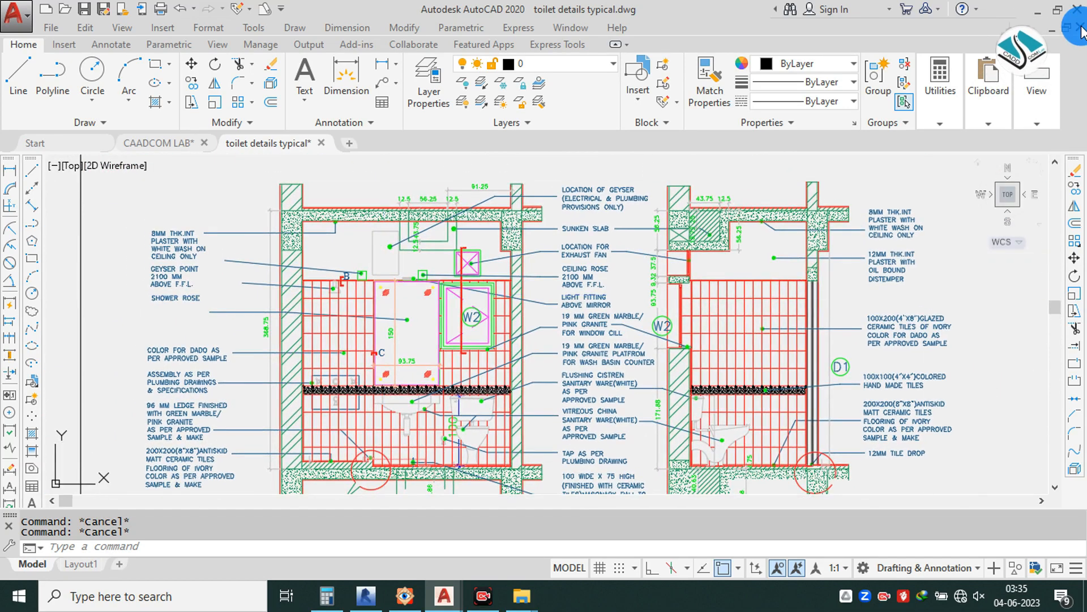
- Switch to the Level 1 floor plan in Revit
left_click(1037, 12)
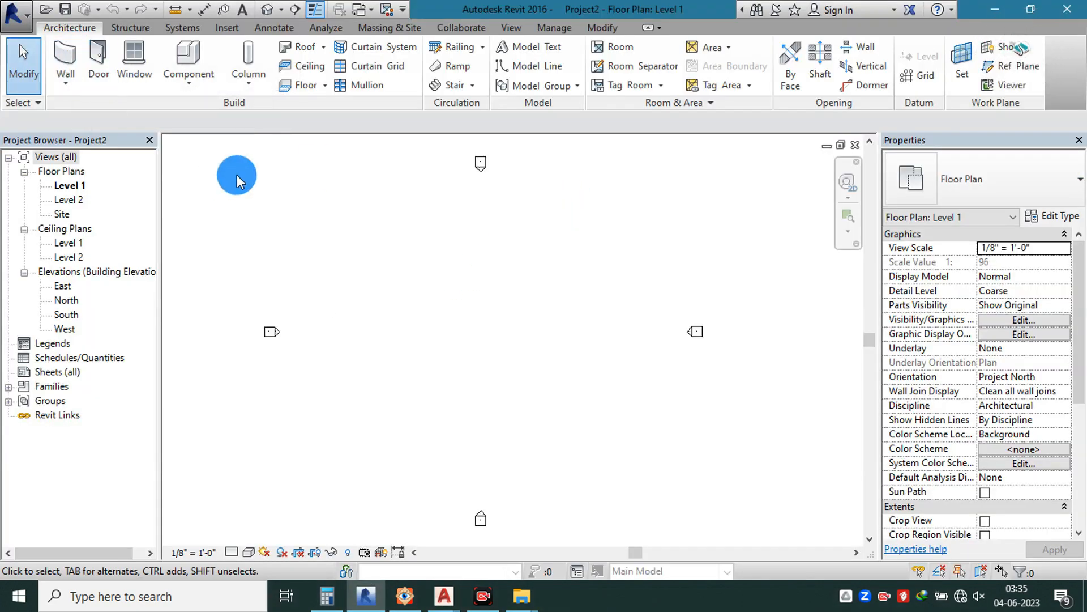
- Look over the project units without changing them and open the South elevation view
key("n")
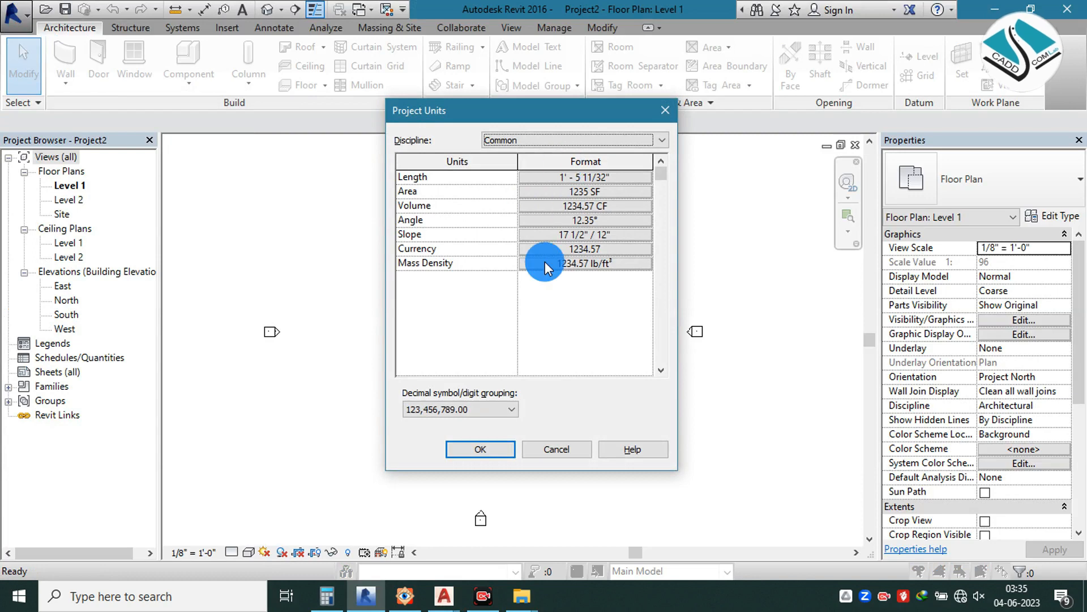
key("Return")
double_click(66, 314)
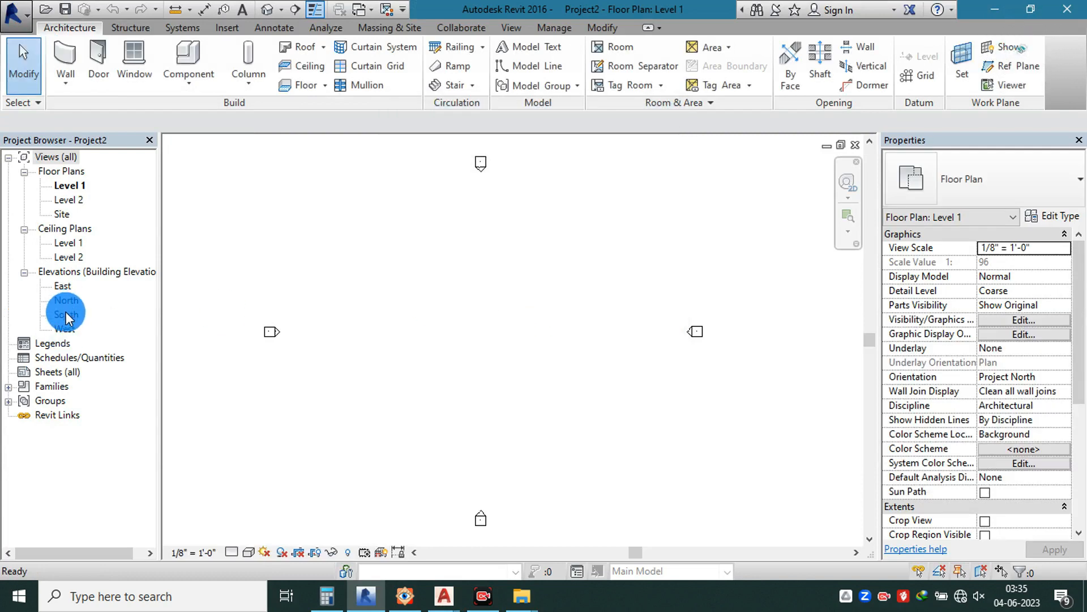
middle_click_drag(674, 337, 529, 323)
left_click_drag(483, 215, 377, 363)
key("Escape")
scroll(585, 332, "up", 4)
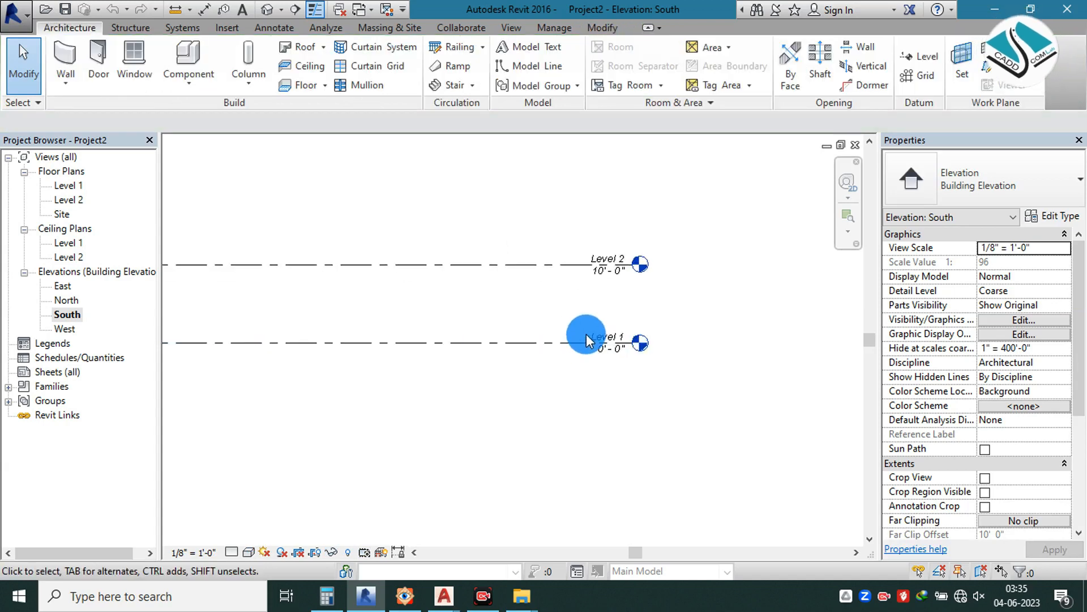
- Rename Level 1 to "Ground floor" and rename its corresponding views to match
scroll(634, 341, "up", 2)
double_click(634, 339)
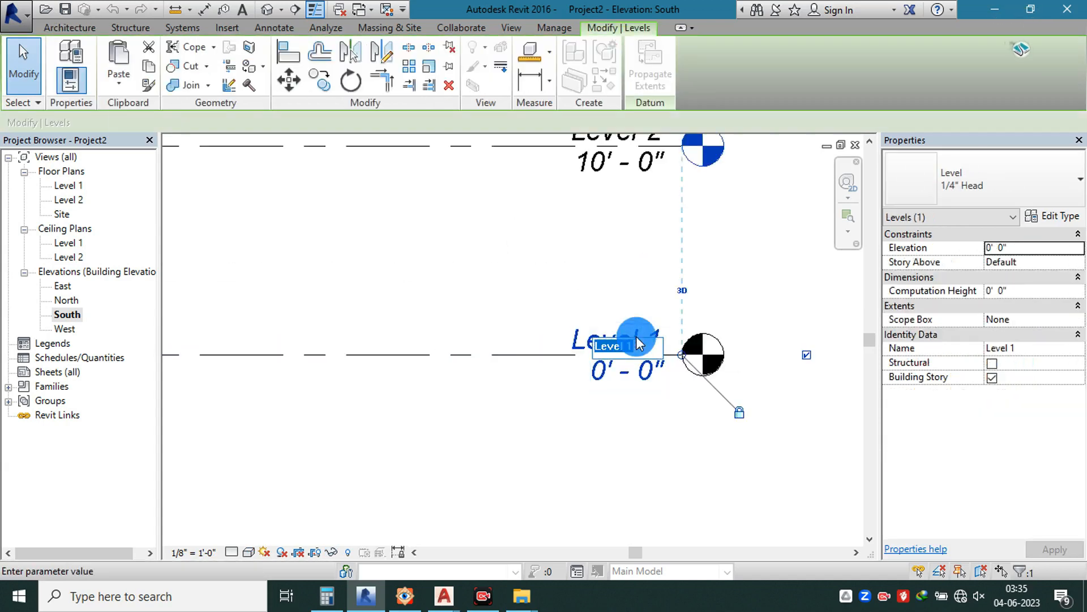
type("Ground")
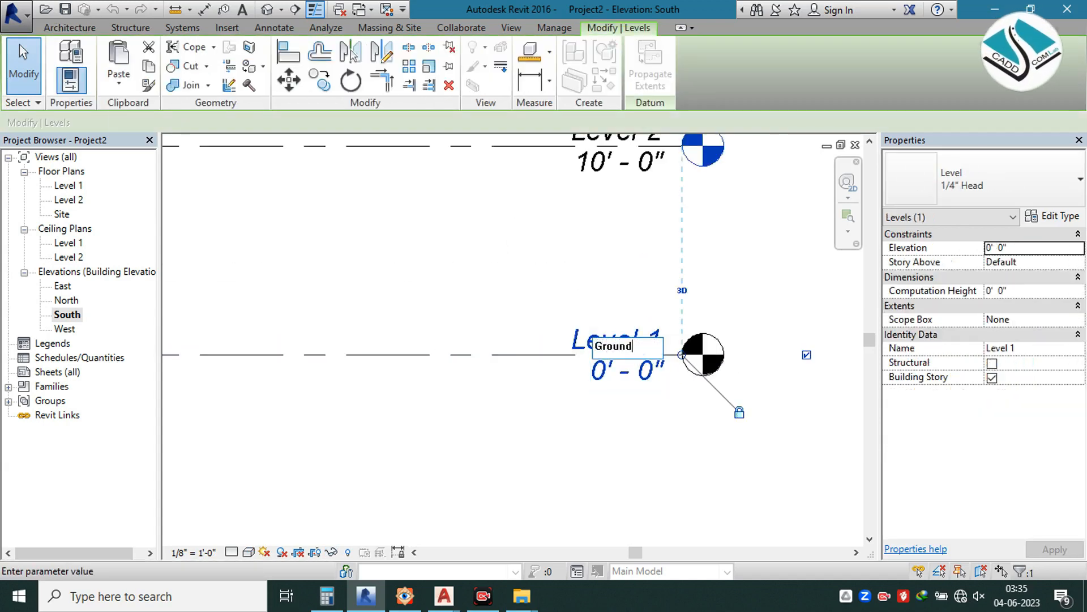
type(" floor")
left_click(561, 274)
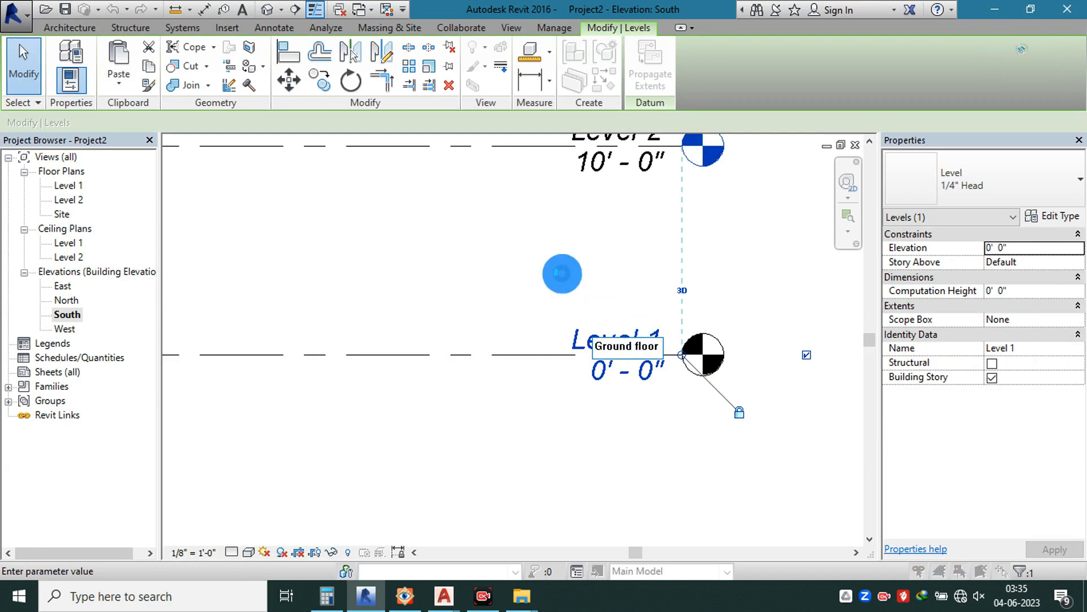
left_click(588, 306)
- Rename Level 2 to "First floor" and rename its corresponding views to match
middle_click_drag(631, 290, 587, 387)
left_click(586, 207)
left_click(576, 224)
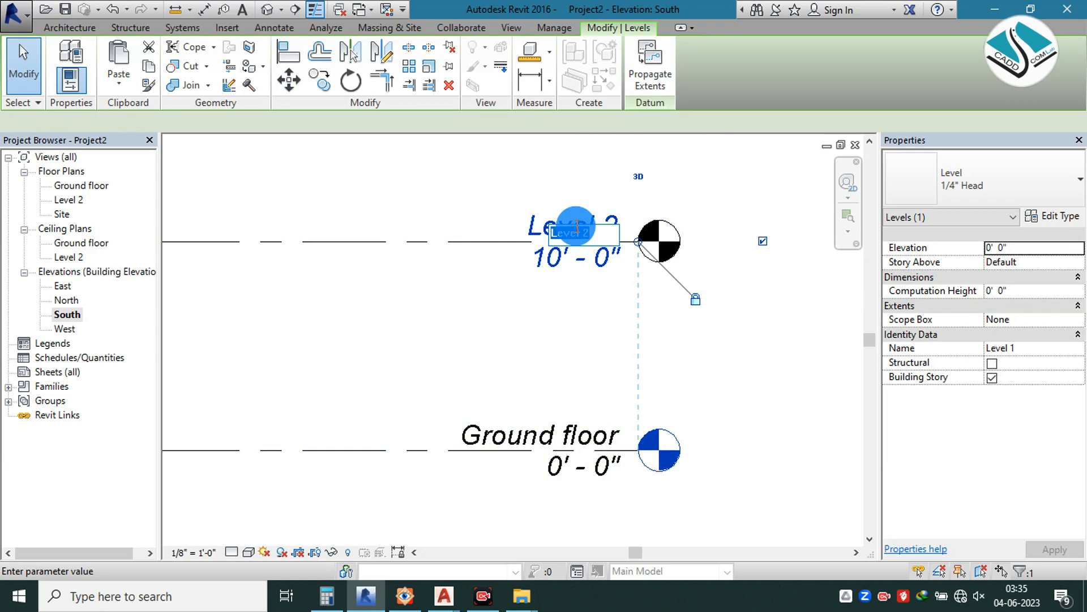
left_click(576, 227)
type("First ")
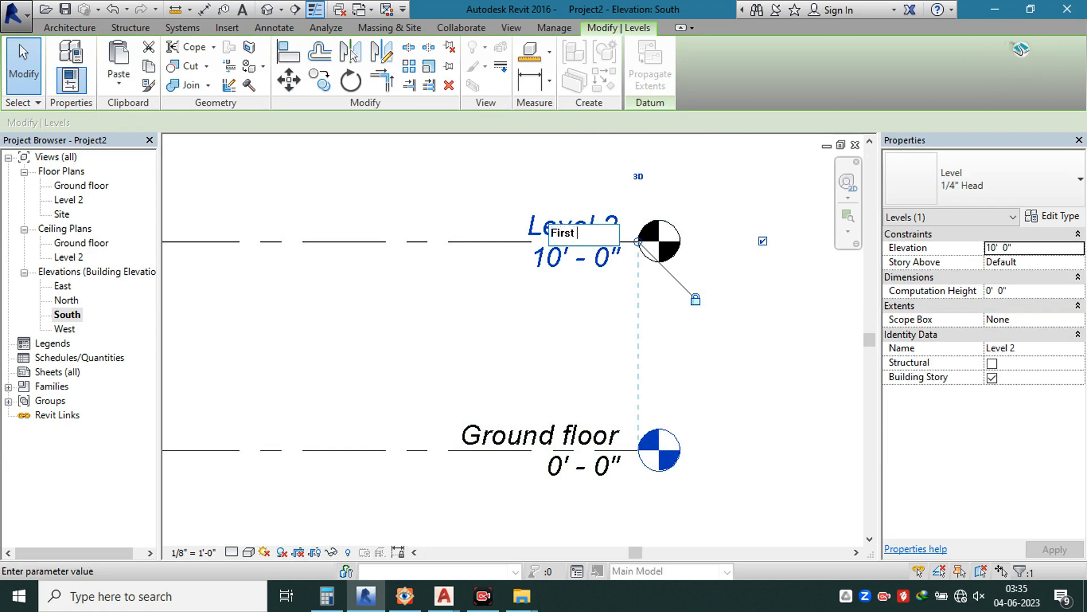
type("floor")
left_click(508, 277)
left_click(578, 307)
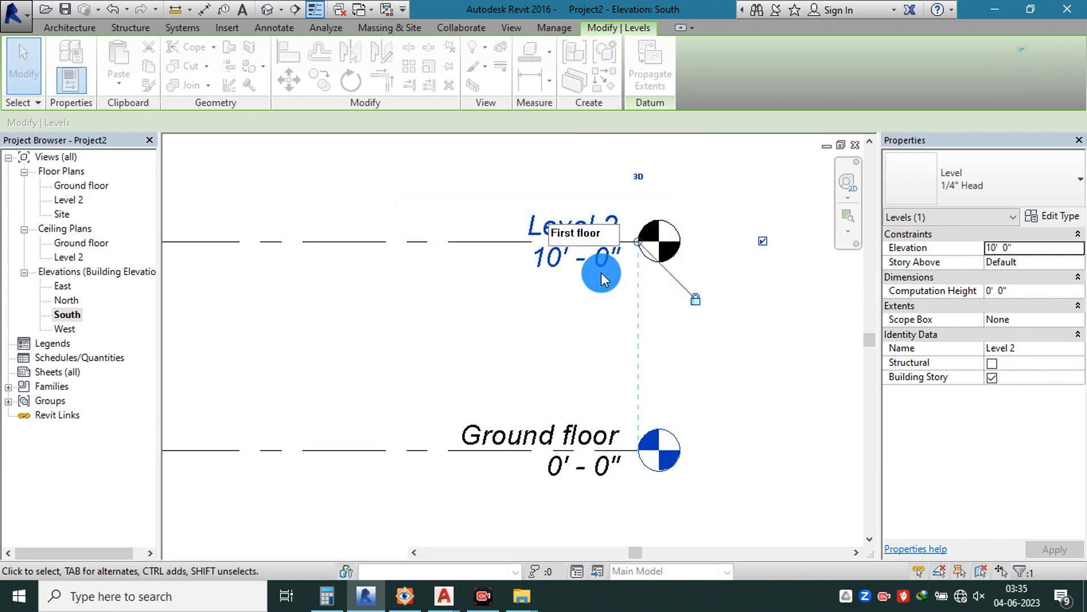
scroll(601, 273, "down", 1)
scroll(584, 284, "down", 1)
scroll(568, 290, "down", 2)
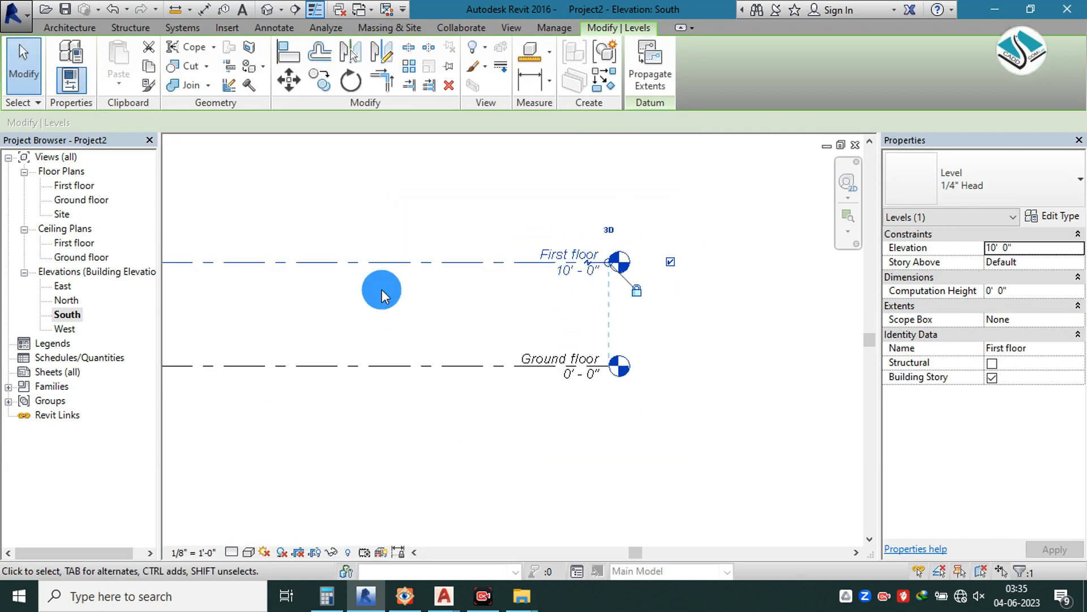
- Open the Ground floor plan view
middle_click_drag(382, 290, 491, 292)
scroll(718, 316, "up", 1)
left_click(713, 303)
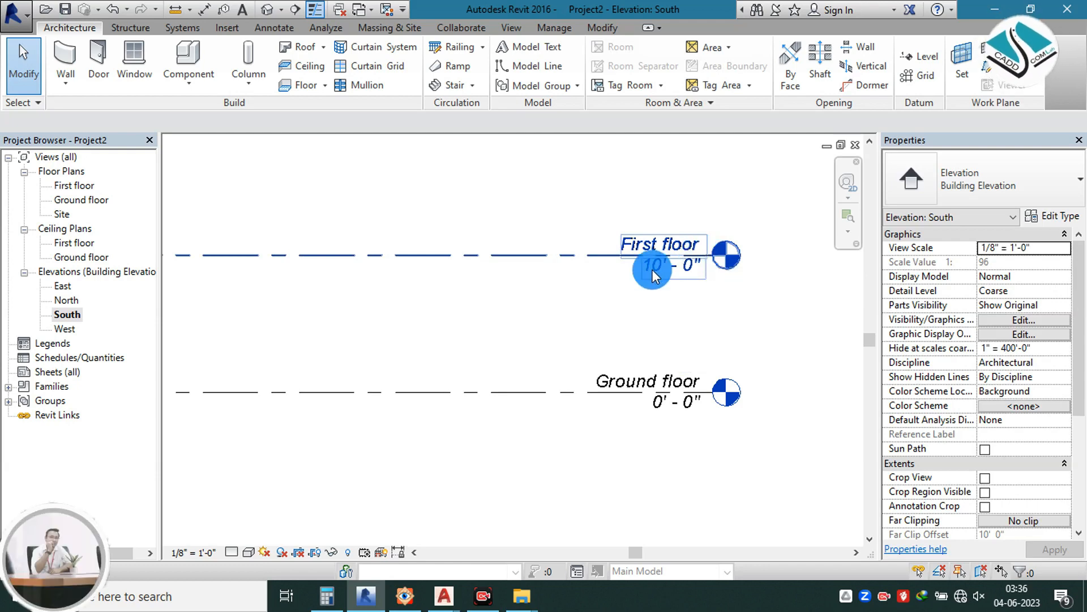
scroll(651, 267, "down", 1)
double_click(79, 200)
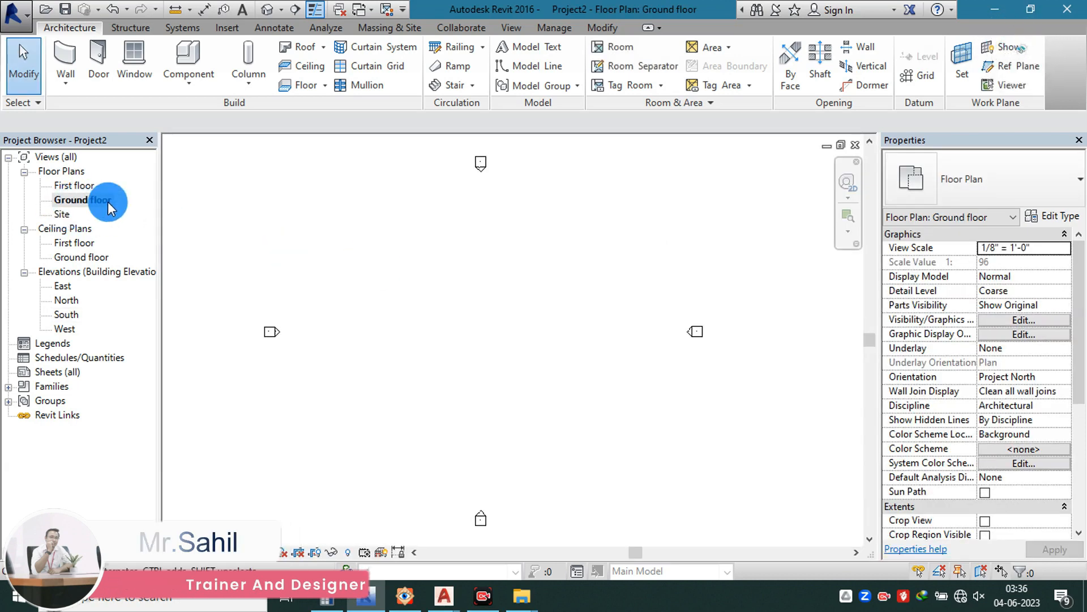
middle_click_drag(453, 270, 498, 266)
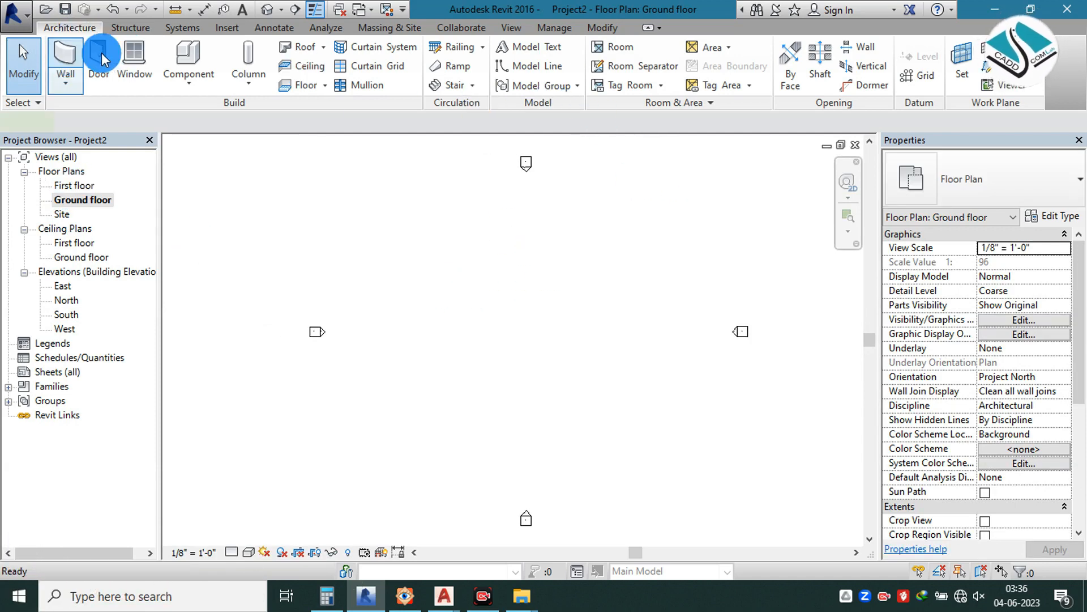
- Draw a rectangle of Generic - 8" walls, about 24' by 24', in the middle of the Ground floor plan
left_click(64, 56)
left_click(655, 51)
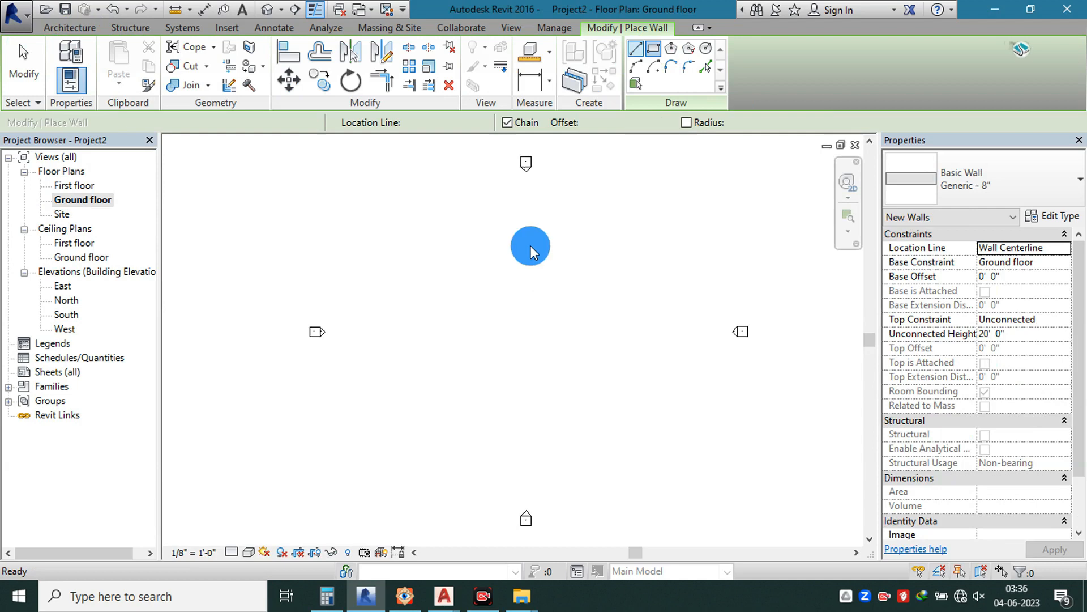
left_click(486, 263)
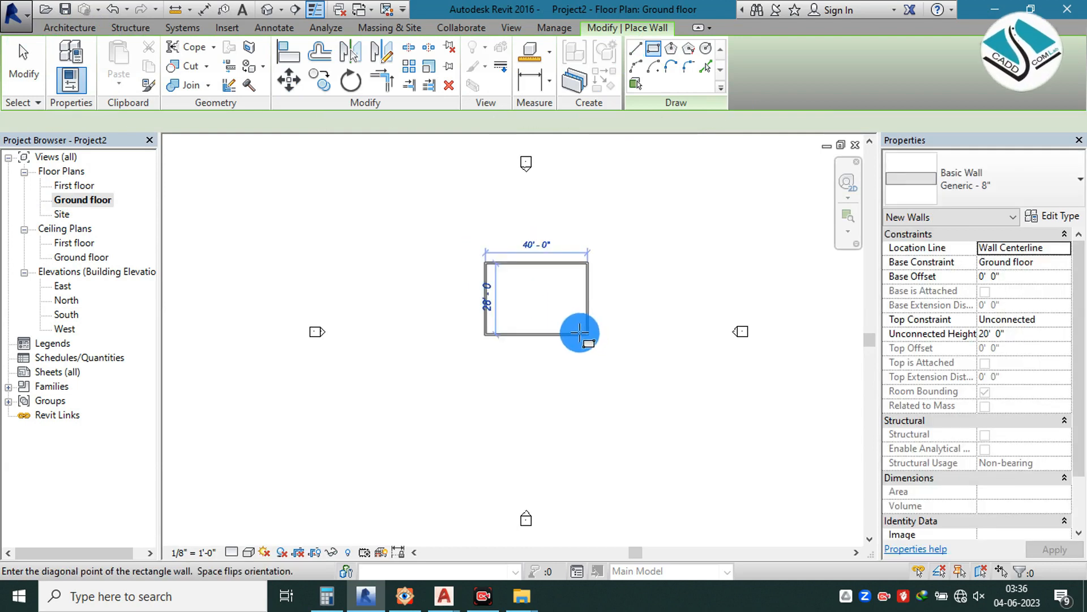
left_click(554, 327)
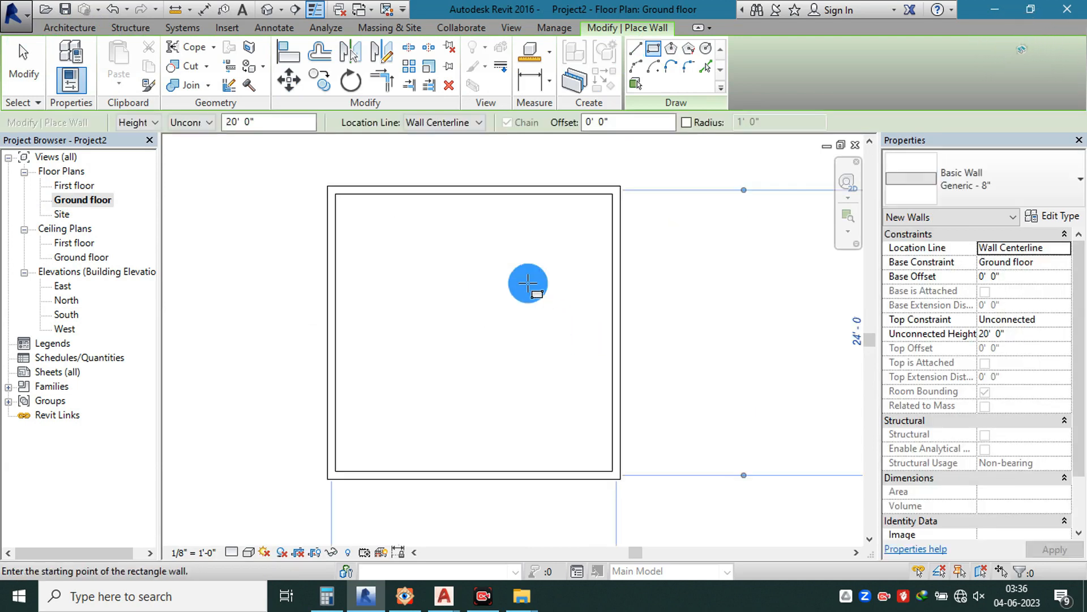
scroll(526, 286, "up", 5)
scroll(499, 272, "down", 1)
key("Escape")
key("Escape")
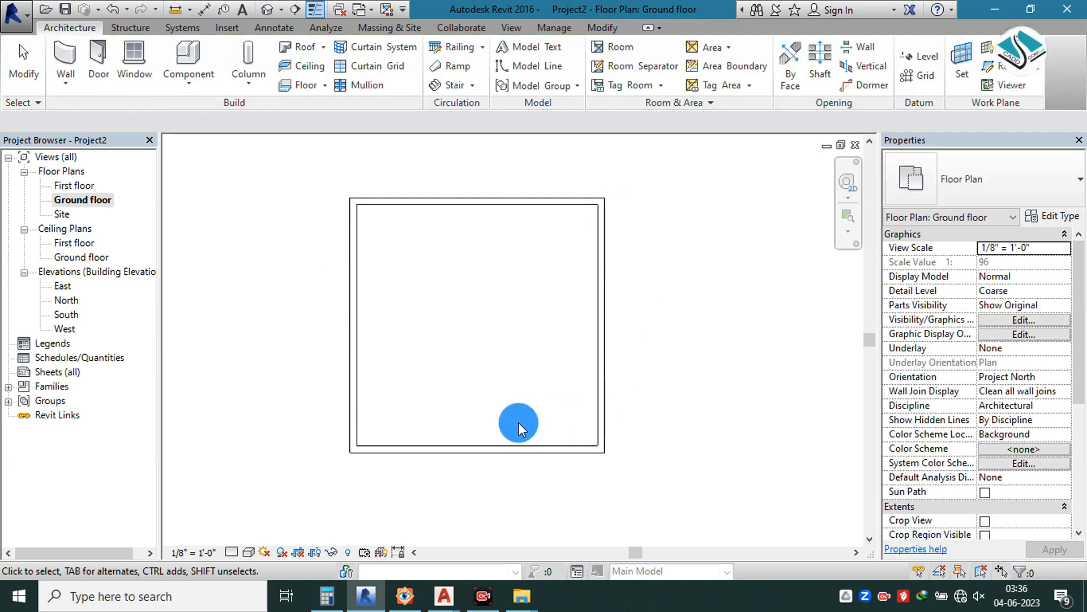
- Set the centre distance between the upper and lower walls of the room to 10'
left_click(501, 200)
left_click(649, 325)
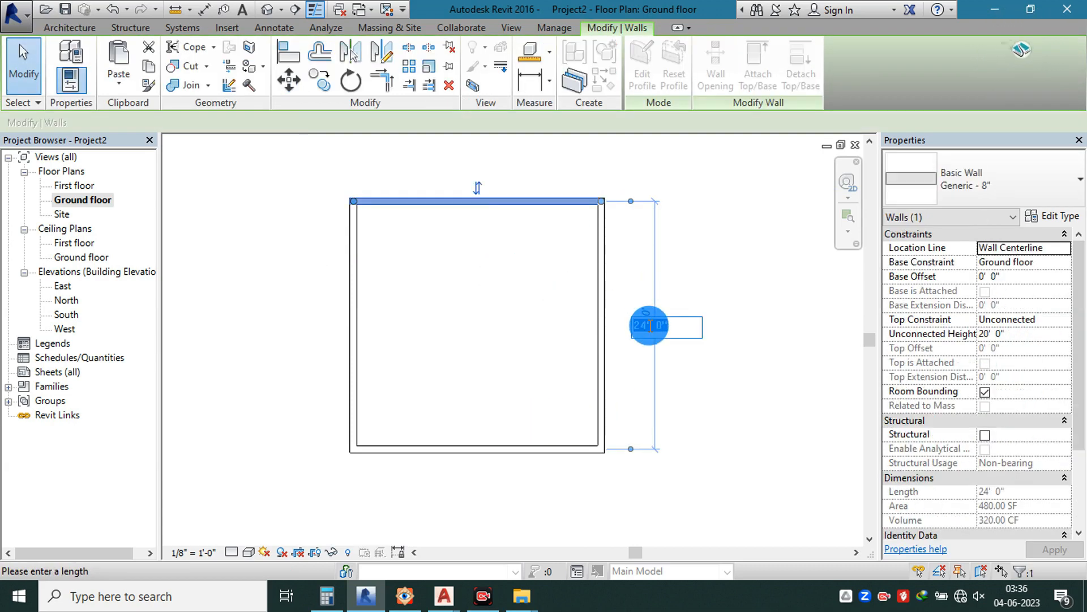
type("10")
key("Return")
- Set the centre distance between the left and right walls of the room to 8'
left_click(648, 324)
left_click(598, 372)
left_click(470, 422)
type("8'")
key("Return")
scroll(400, 325, "up", 3)
left_click(400, 325)
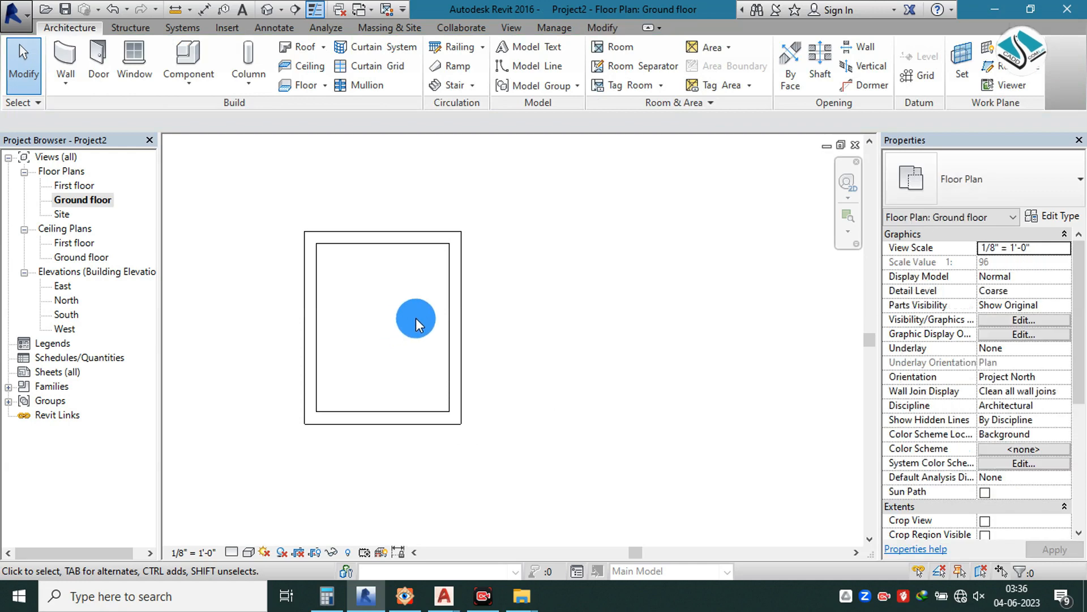
- Set the centre distance between the left and right walls of the room to 10'
left_click(453, 335)
type("110")
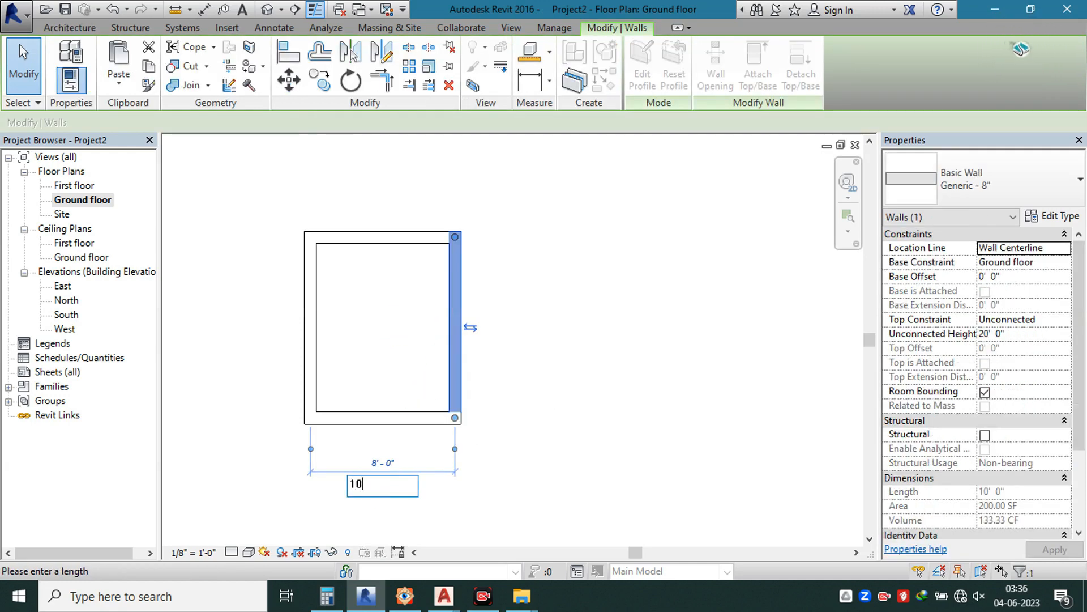
left_click(382, 464)
left_click(838, 220)
left_click(400, 308)
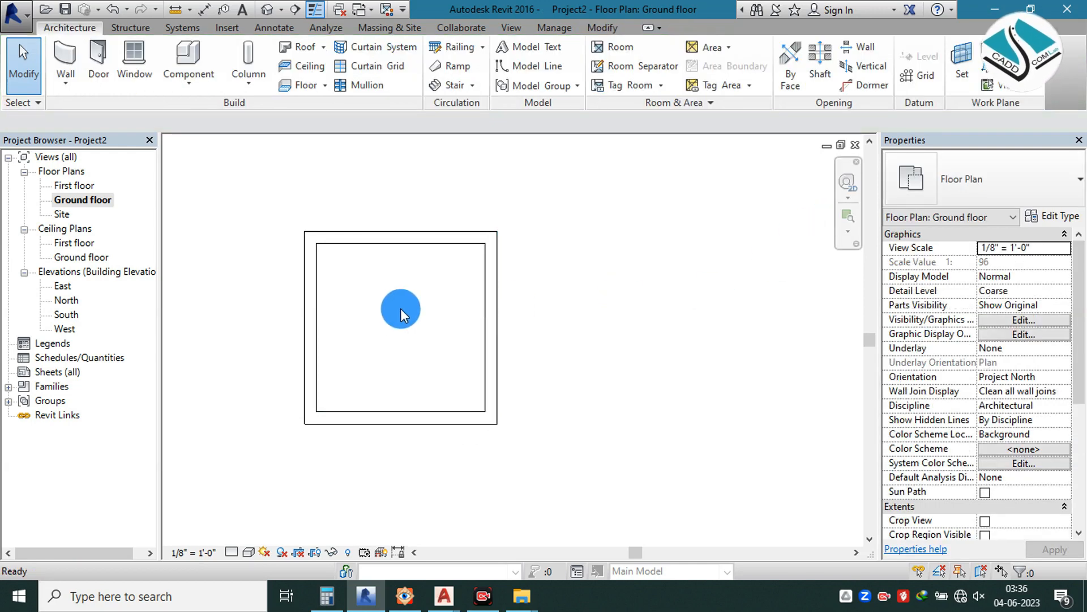
- Select all four room walls and duplicate their wall type under the name wall 9"
scroll(491, 254, "up", 1)
middle_click_drag(440, 255, 554, 237)
left_click_drag(655, 178, 342, 498)
left_click(1053, 216)
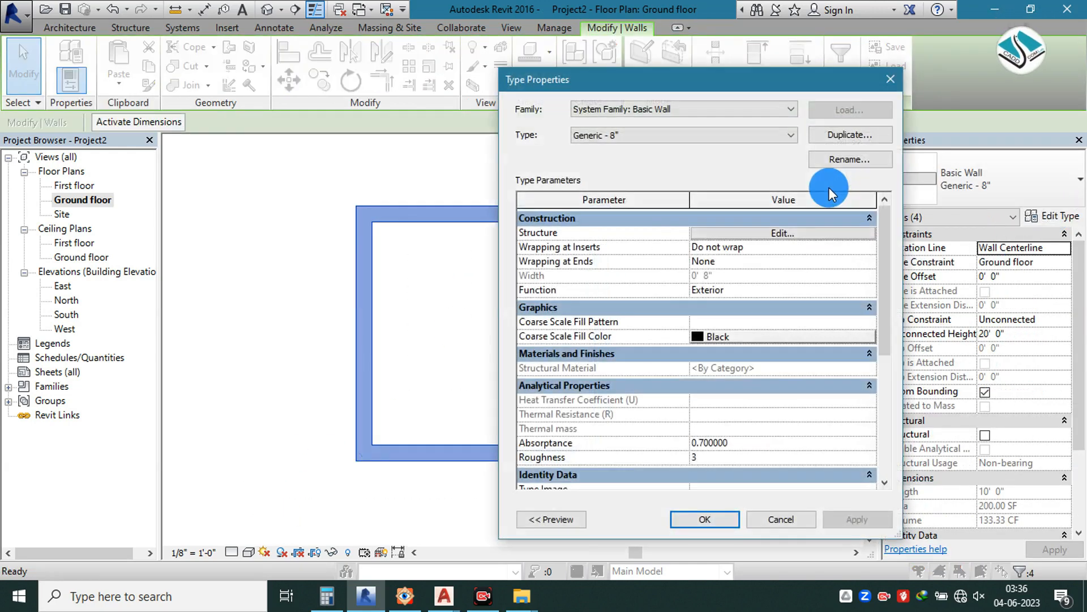
left_click(854, 138)
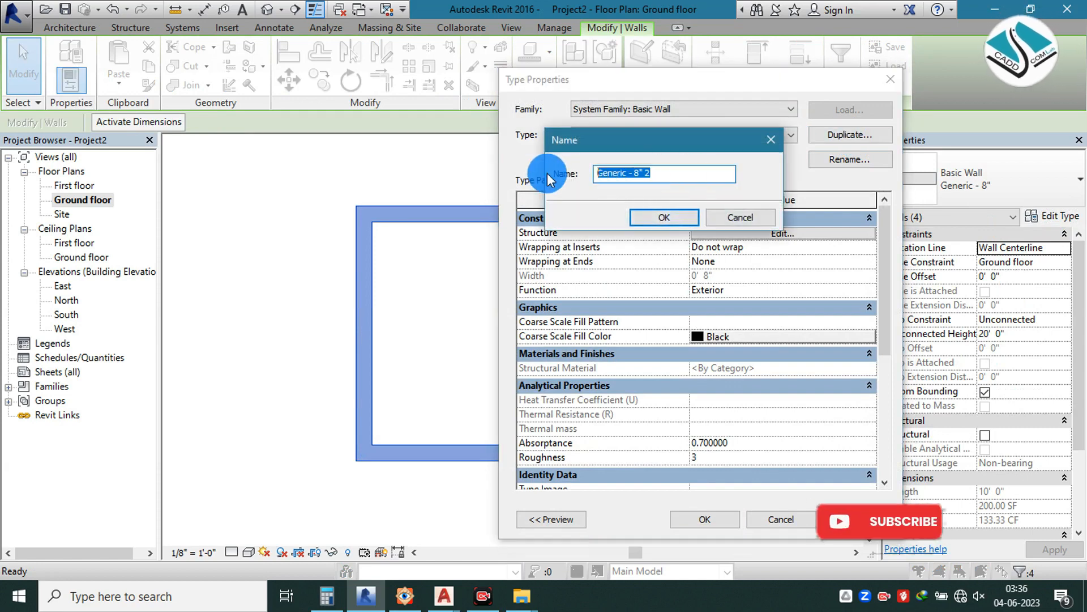
type("wall 9")
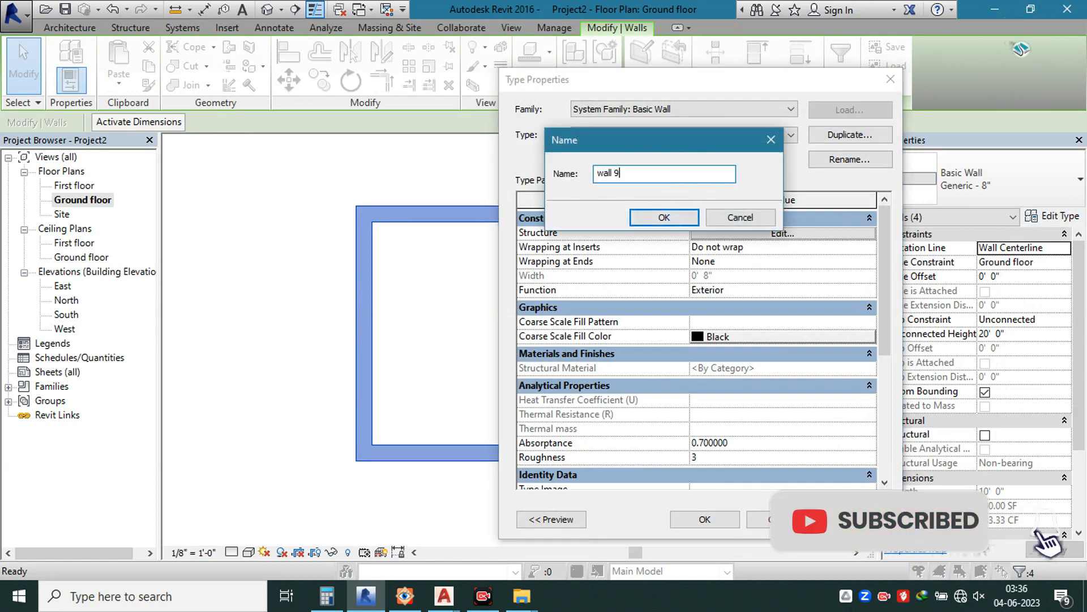
left_click(663, 218)
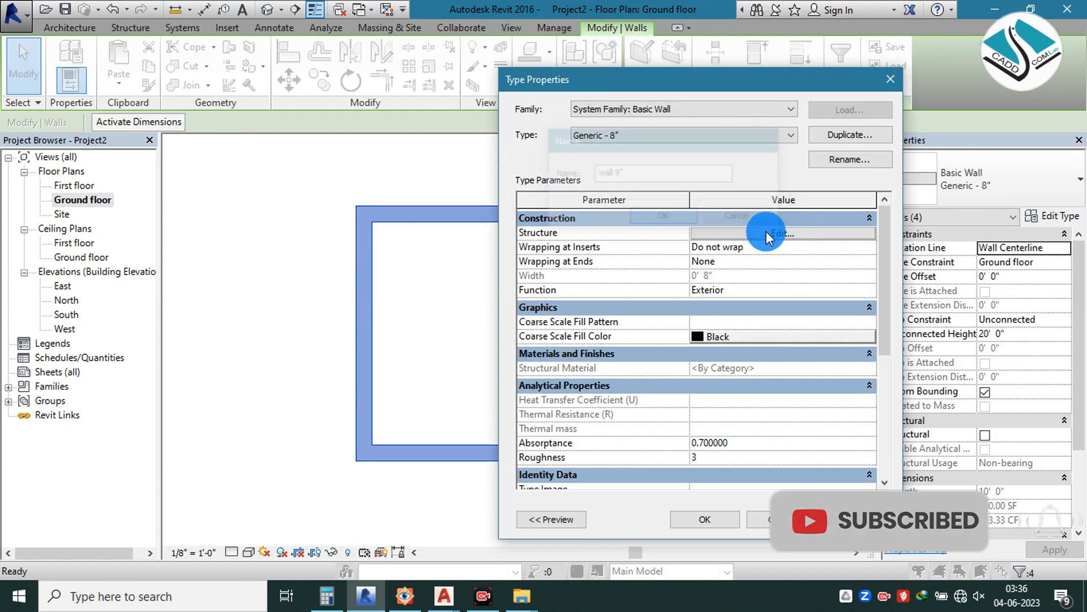
- Set the structure layer thickness of the wall 9" type to 9" in its assembly, keeping the assembly open
left_click(767, 234)
left_click(736, 243)
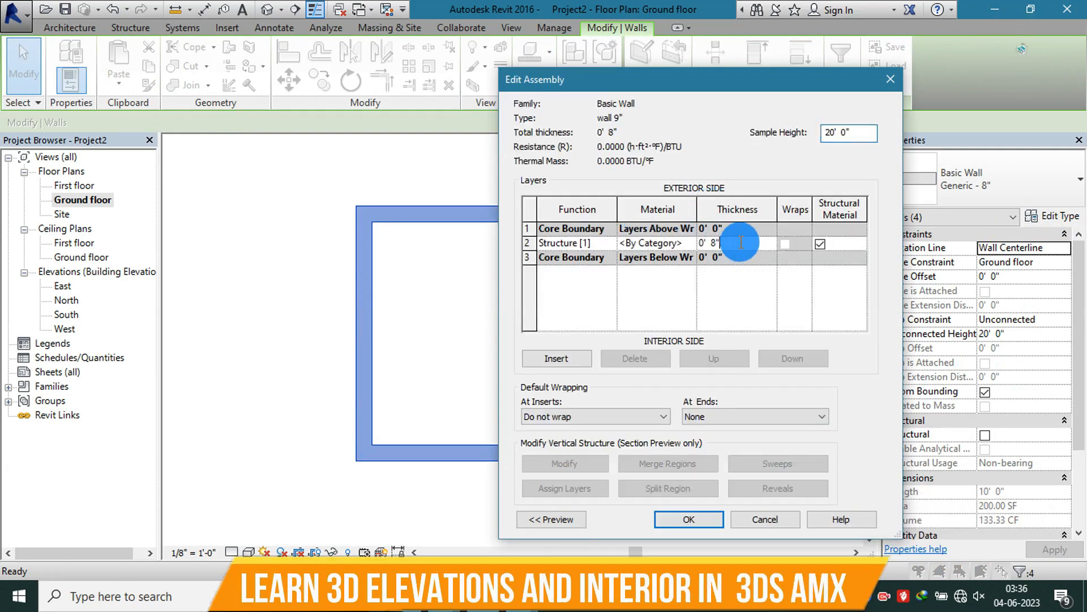
type("9\"")
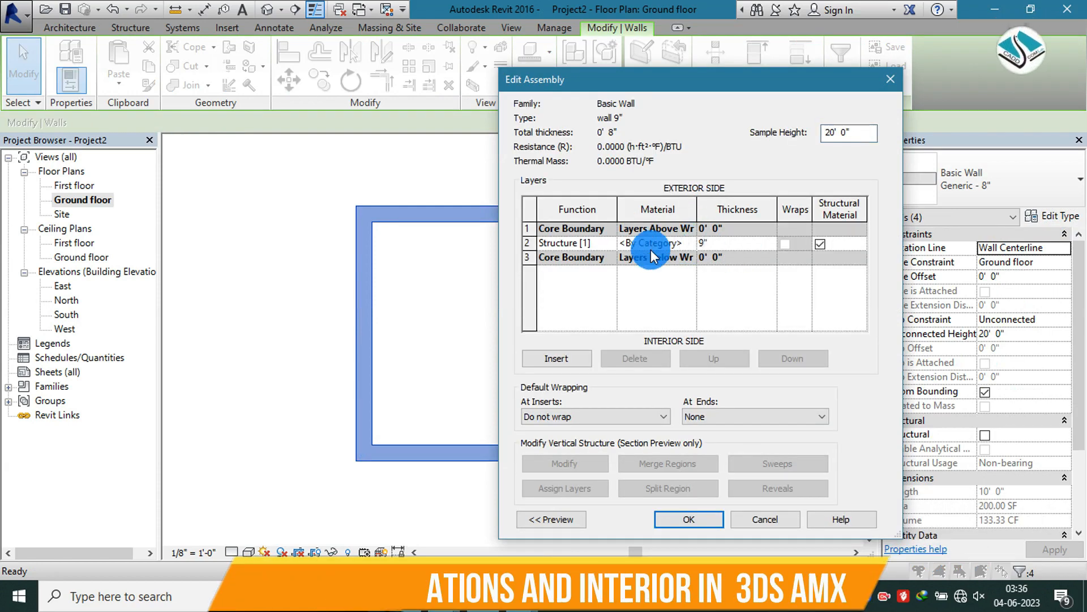
left_click(735, 287)
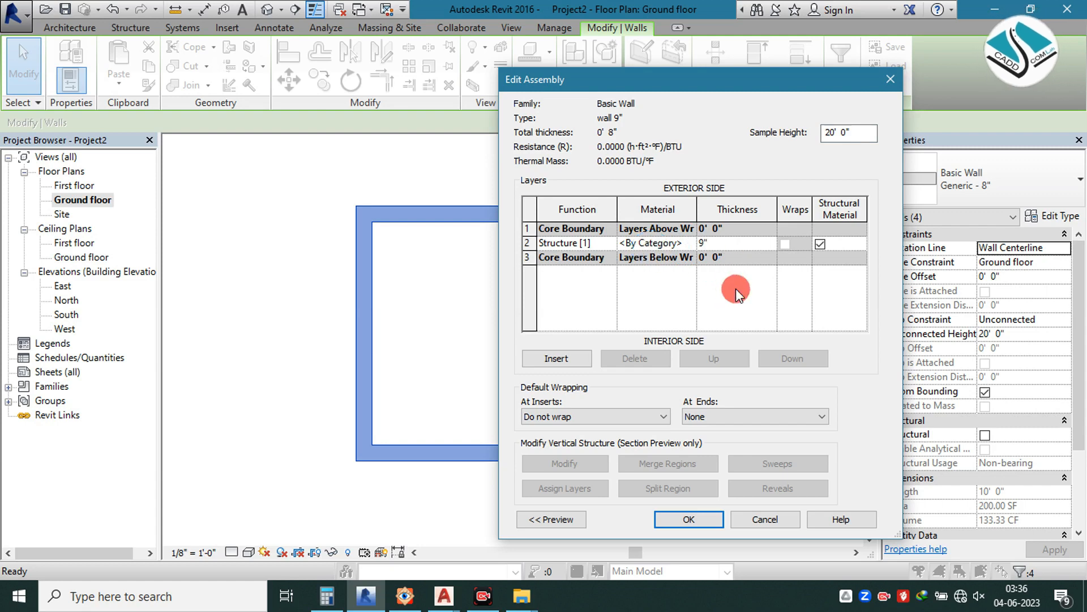
left_click_drag(655, 83, 566, 43)
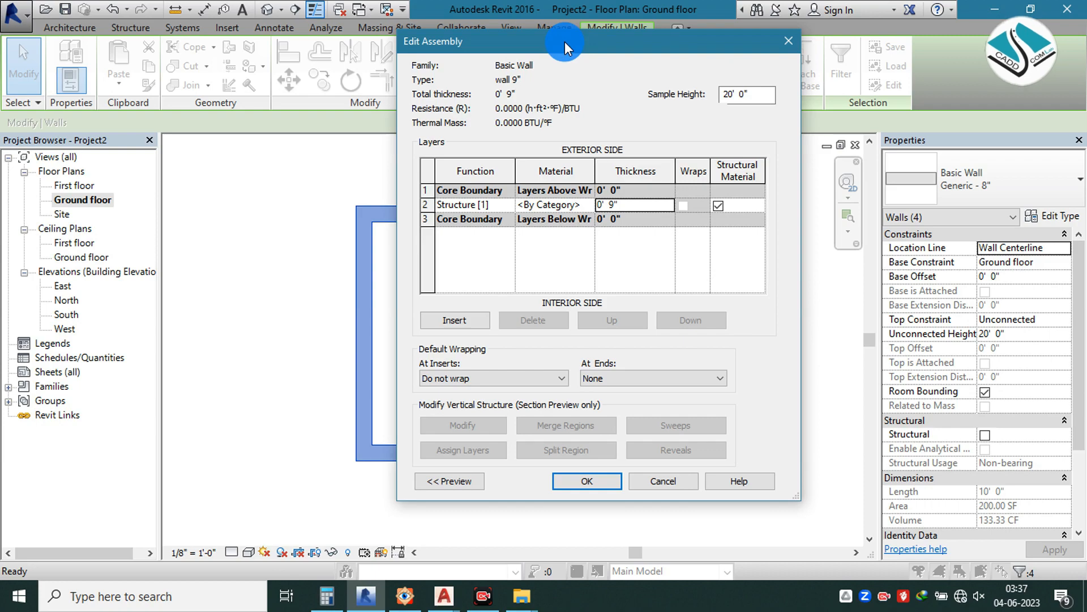
left_click_drag(630, 45, 670, 53)
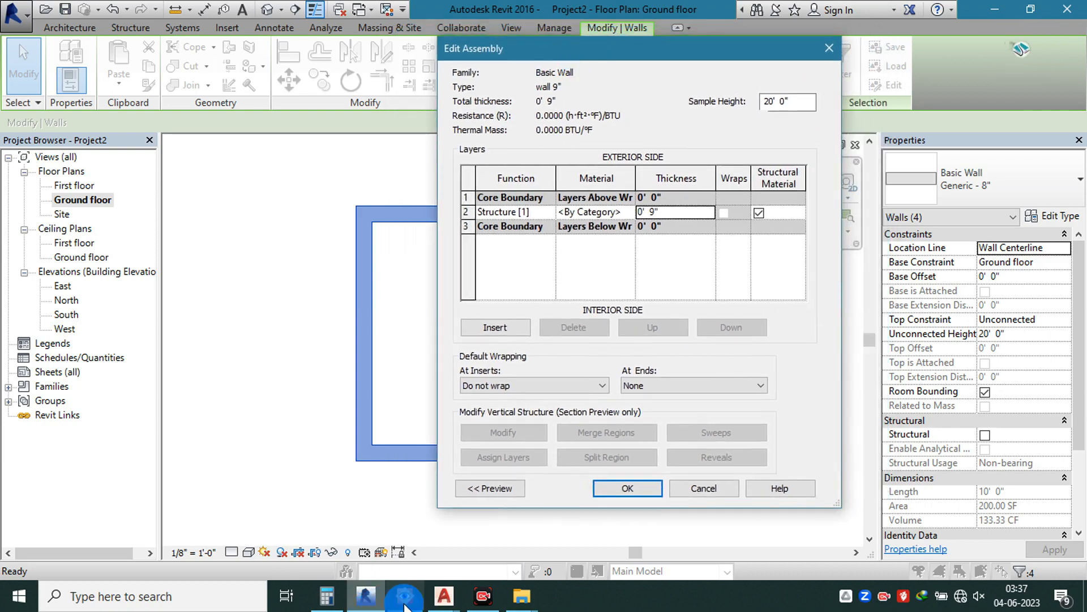
- Switch to the toilet details typical drawing in AutoCAD and examine the wall section with its interior plaster and ceiling notes
mouse_move(444, 596)
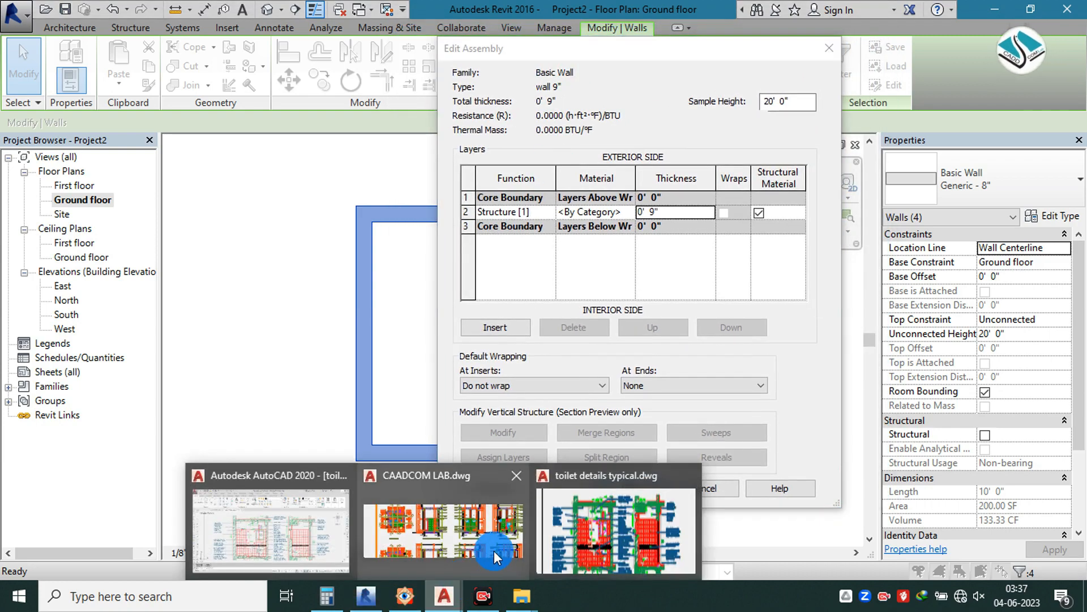
left_click(258, 537)
scroll(289, 245, "up", 5)
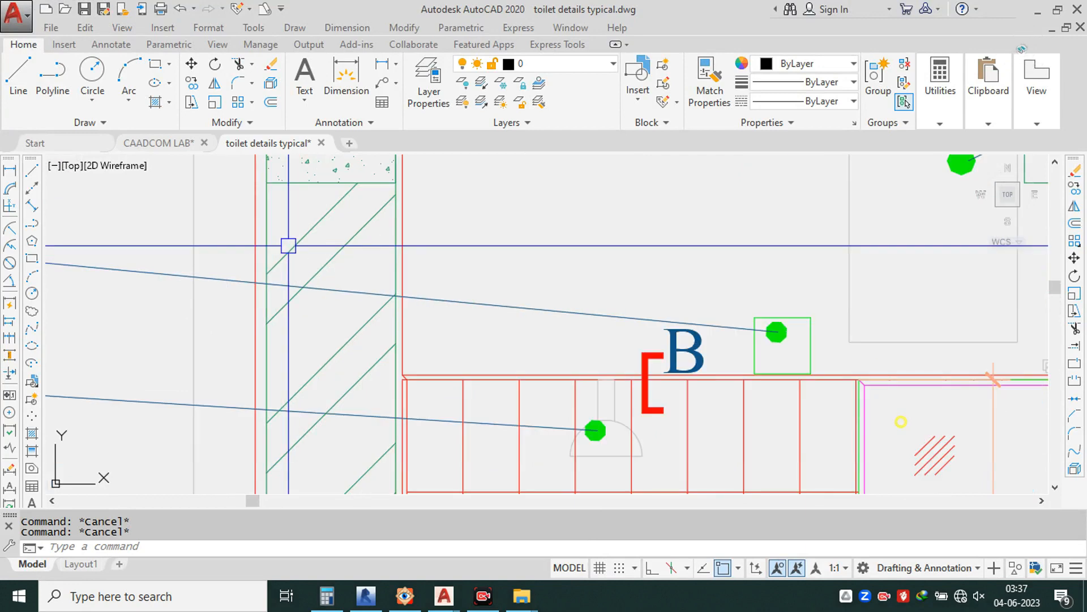
scroll(349, 227, "down", 5)
scroll(349, 227, "up", 5)
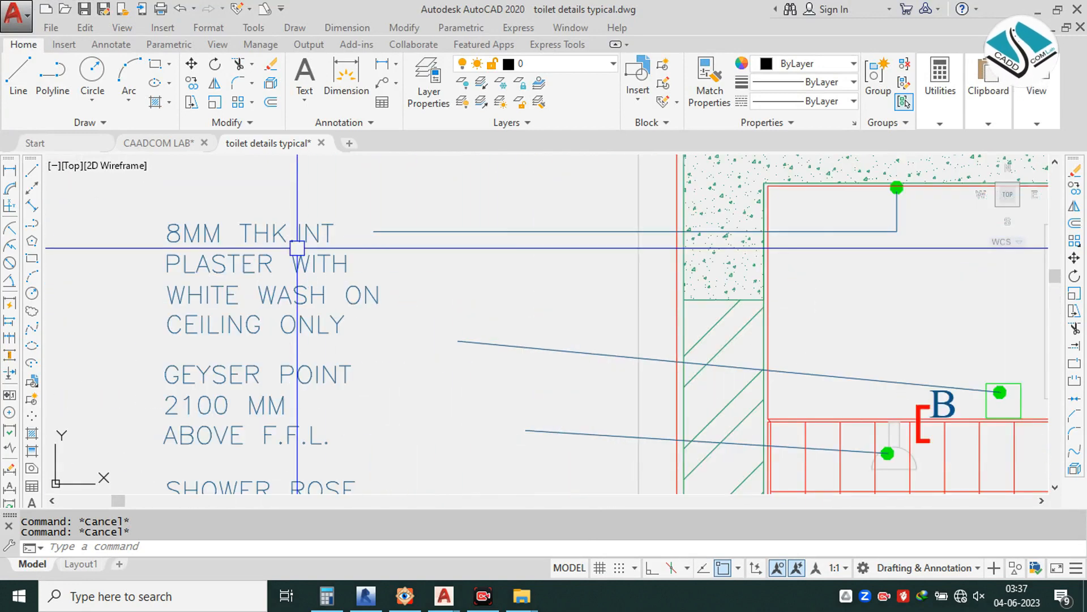
scroll(297, 248, "up", 2)
scroll(300, 254, "down", 2)
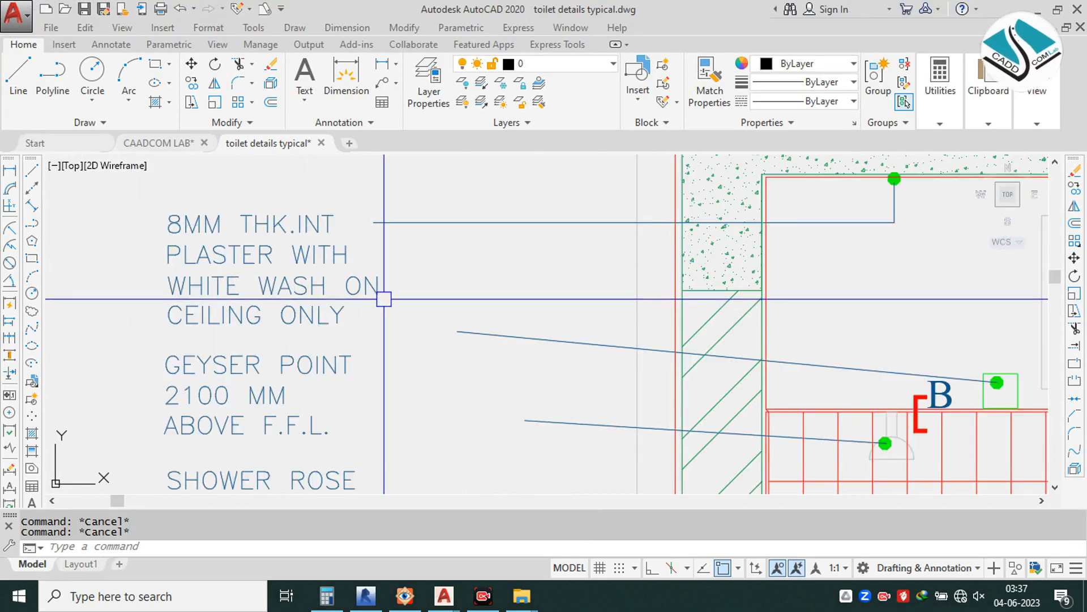
scroll(315, 264, "down", 4)
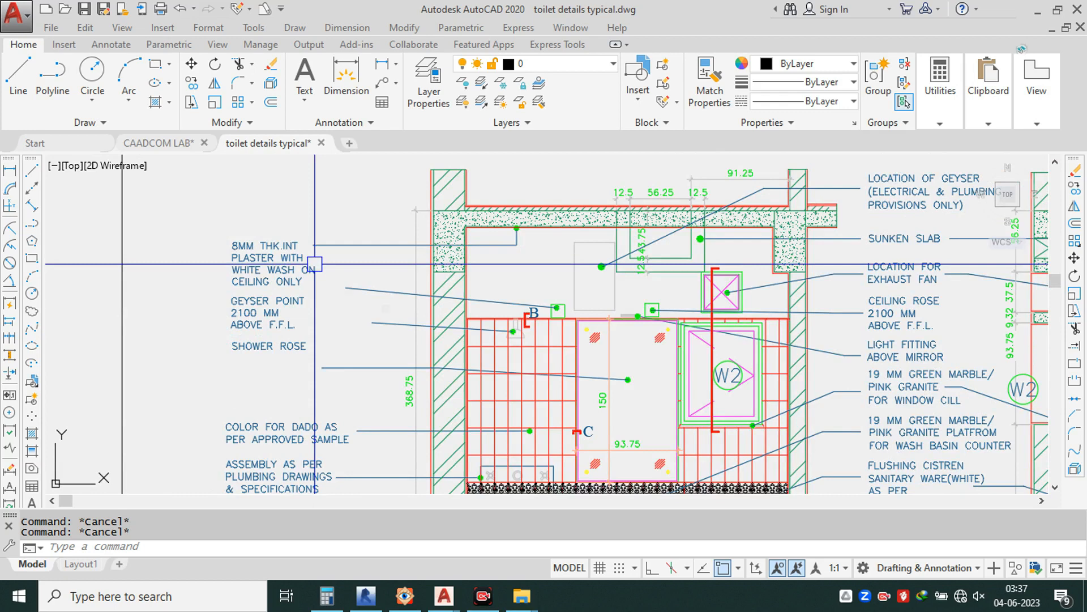
- Return to Revit and add a 1" structure layer to the wall 9" assembly, placing it outside the core on the exterior side
left_click(1045, 17)
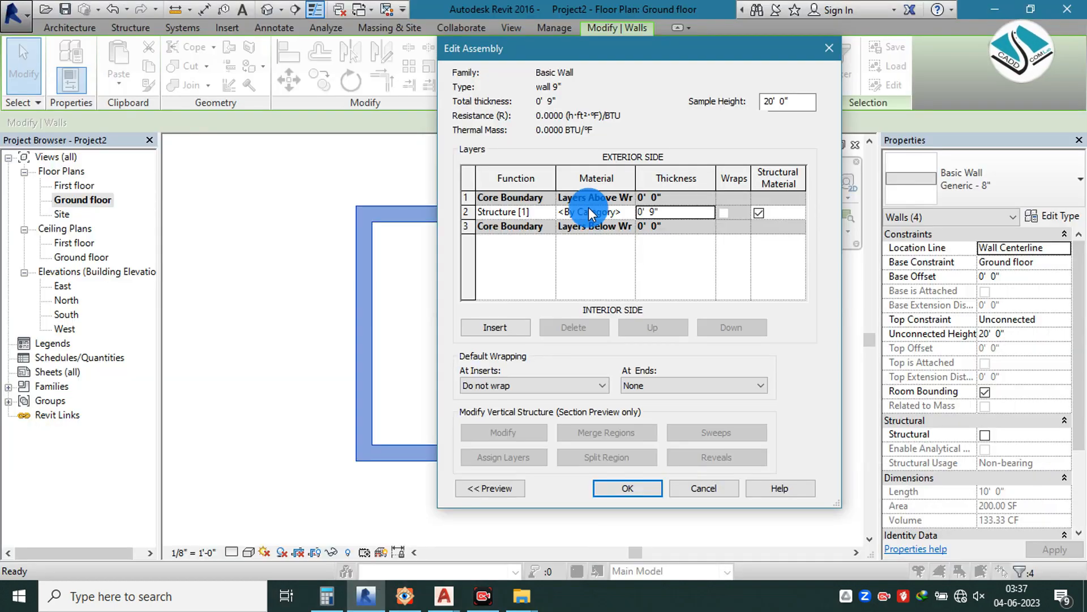
left_click(508, 328)
left_click(658, 213)
type("1\"")
key("Return")
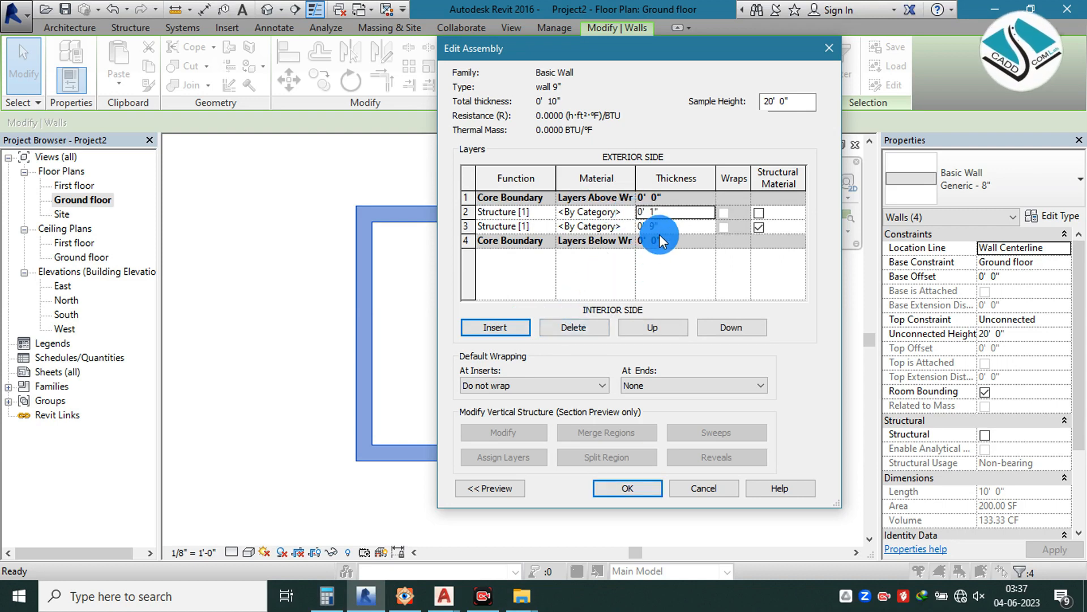
left_click(650, 324)
- Add another structure layer below the core on the interior side and set its thickness to 1"
left_click(524, 325)
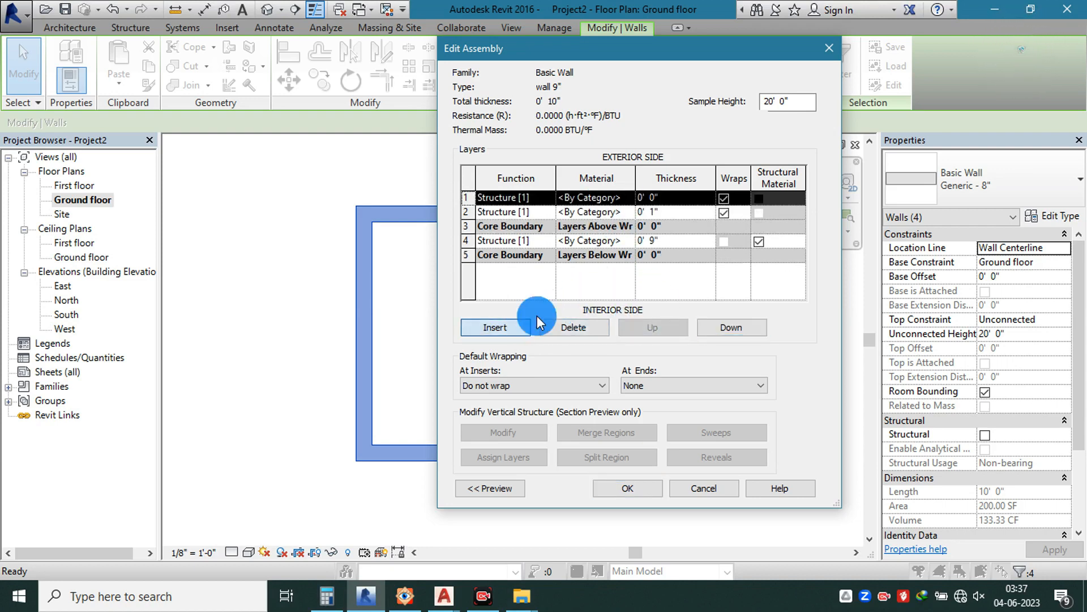
left_click(723, 327)
left_click(722, 327)
left_click(722, 328)
left_click(722, 329)
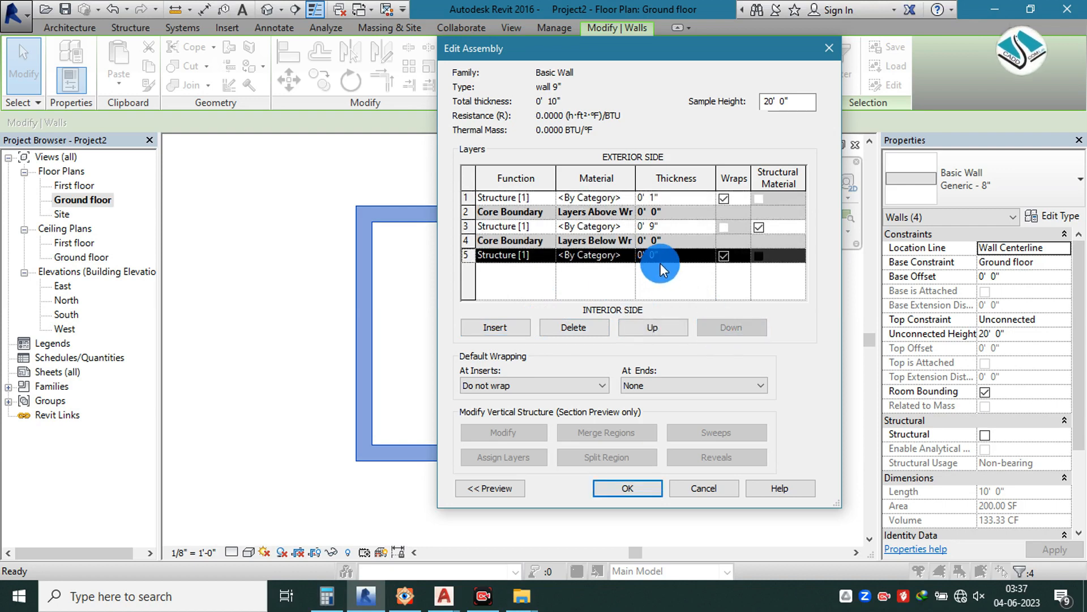
left_click(671, 256)
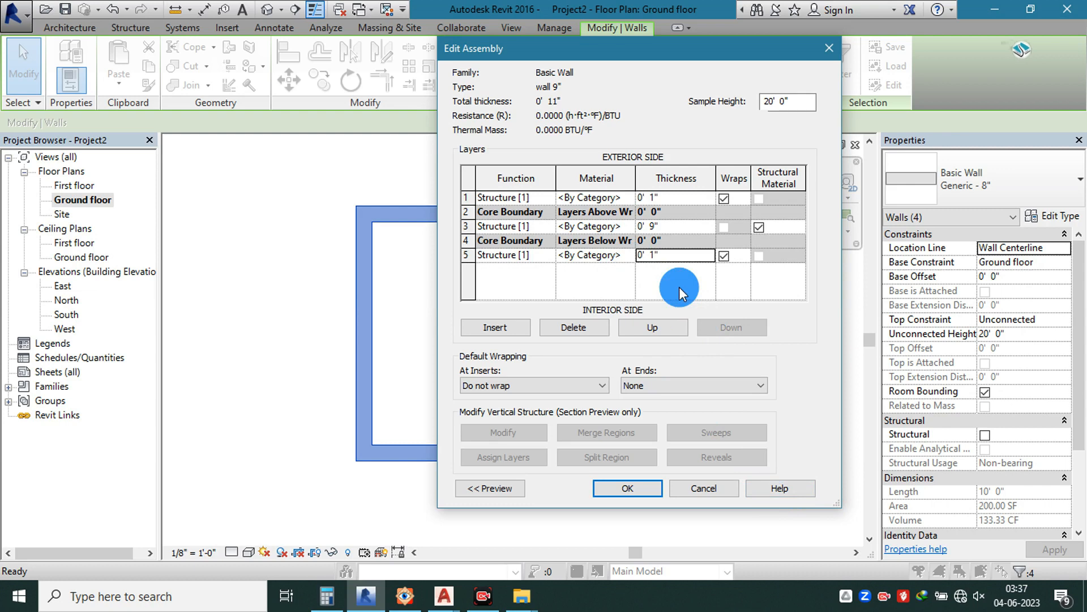
- Show the wall assembly's preview and open the material selection for the exterior 1" layer
left_click(492, 490)
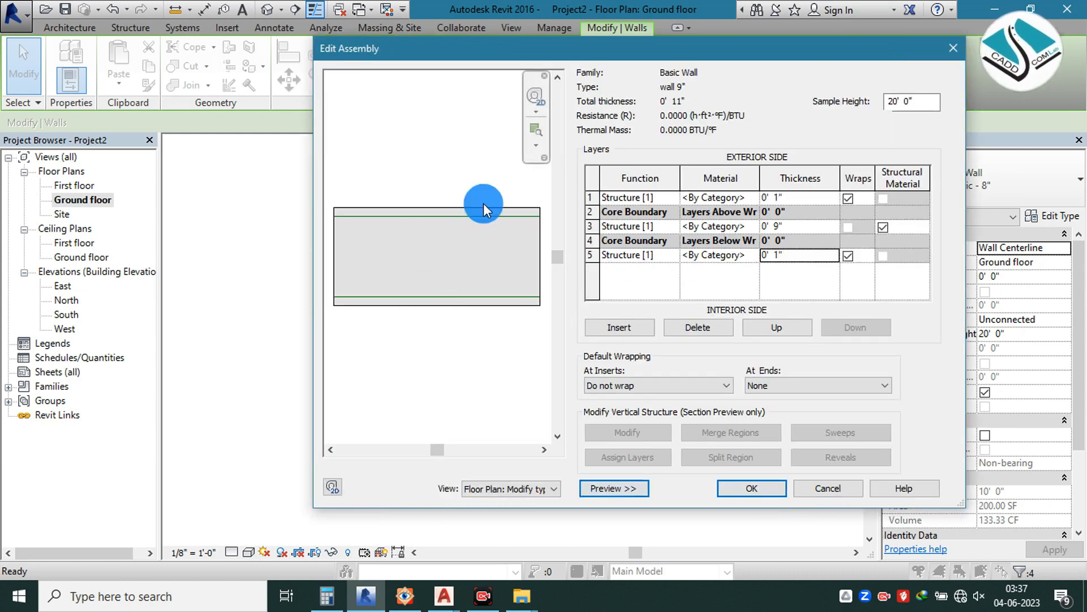
left_click_drag(509, 53, 296, 52)
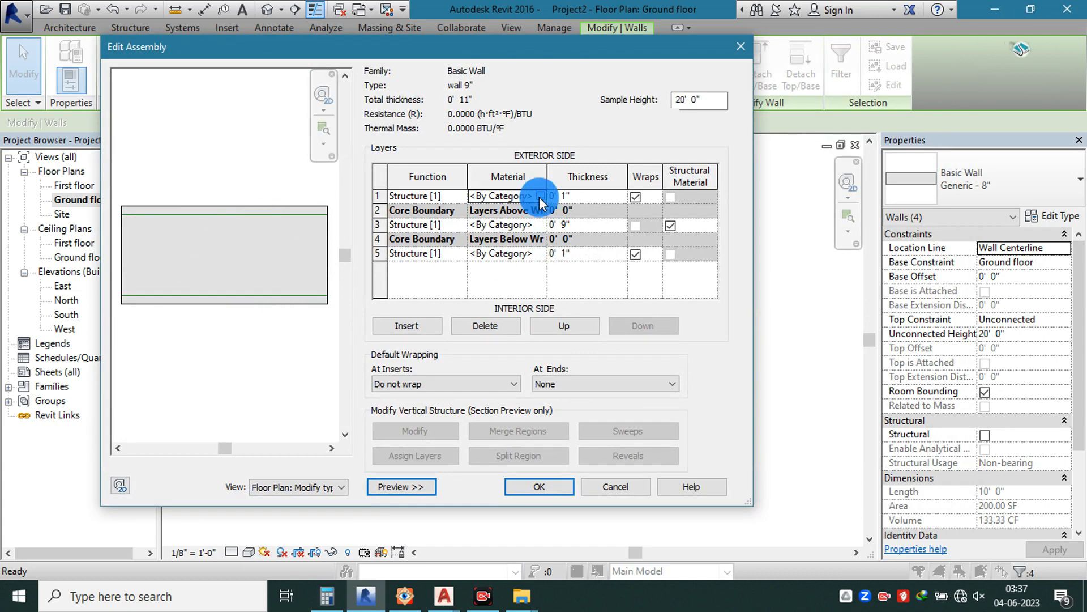
left_click(541, 196)
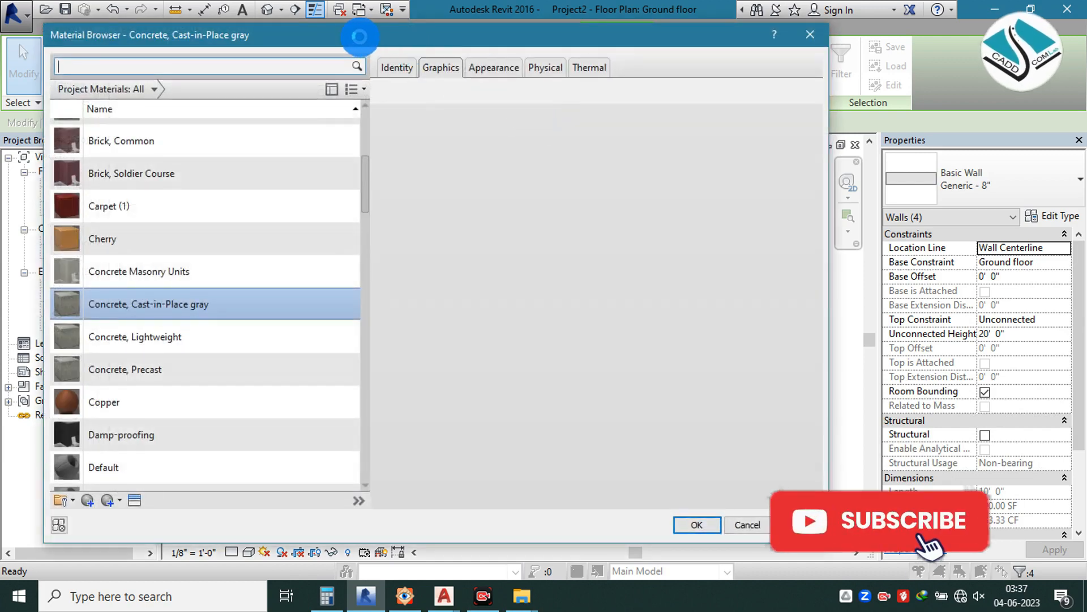
left_click_drag(305, 31, 466, 32)
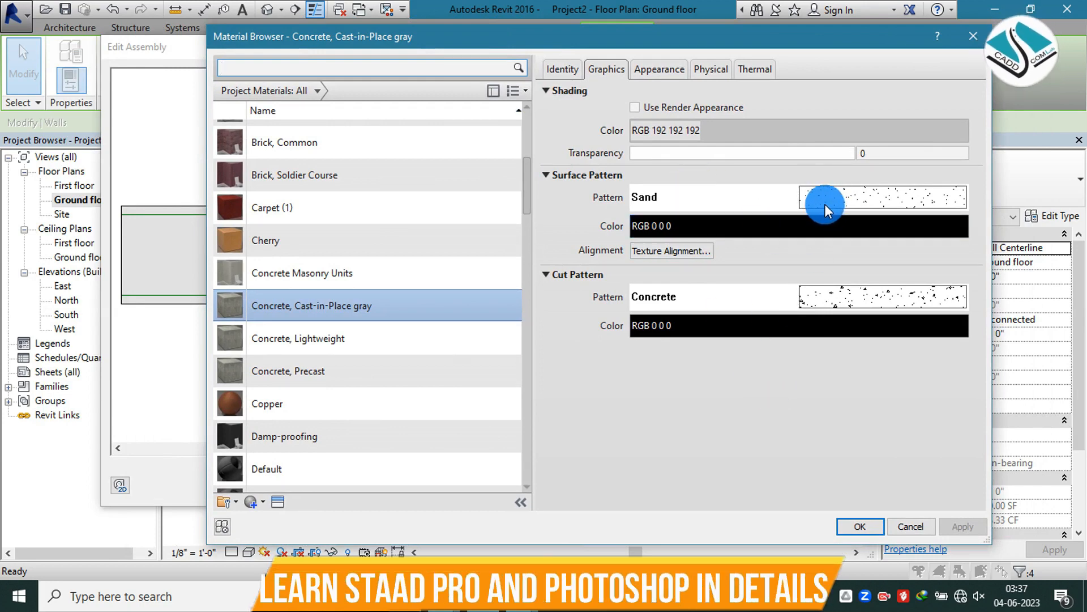
- Set the surface pattern of Concrete, Cast-in-Place gray to Concrete and assign that material to the exterior layer
left_click(845, 196)
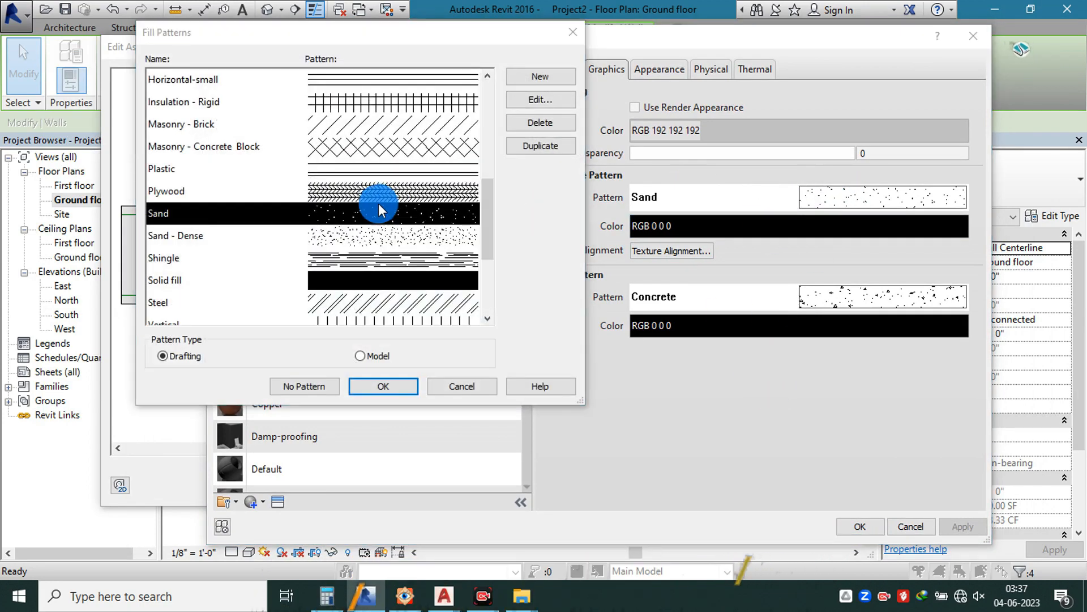
scroll(396, 198, "up", 3)
scroll(396, 198, "up", 2)
left_click(401, 102)
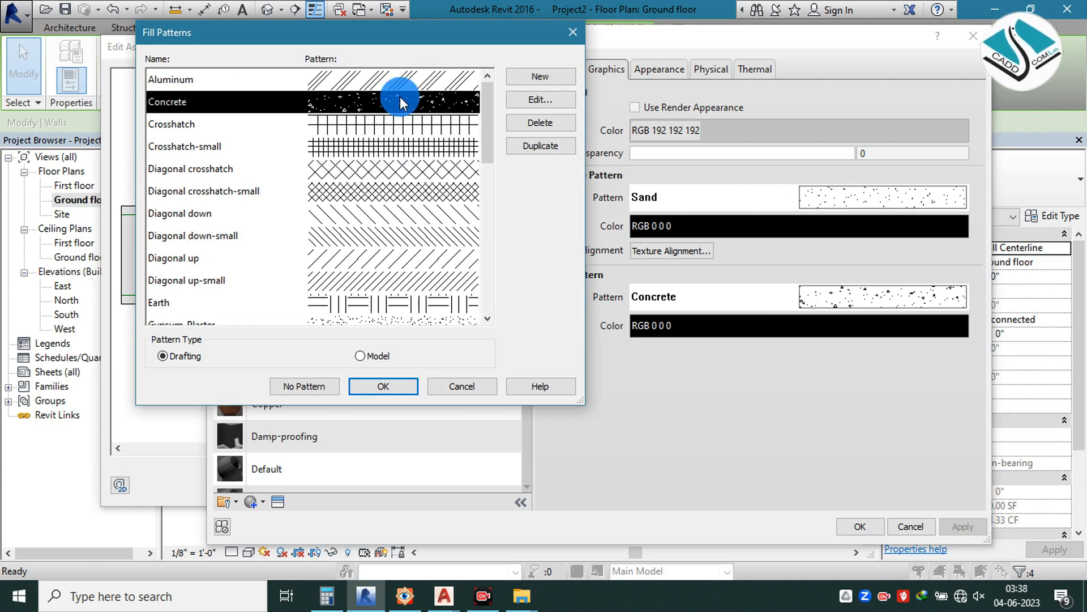
left_click(400, 386)
left_click(963, 525)
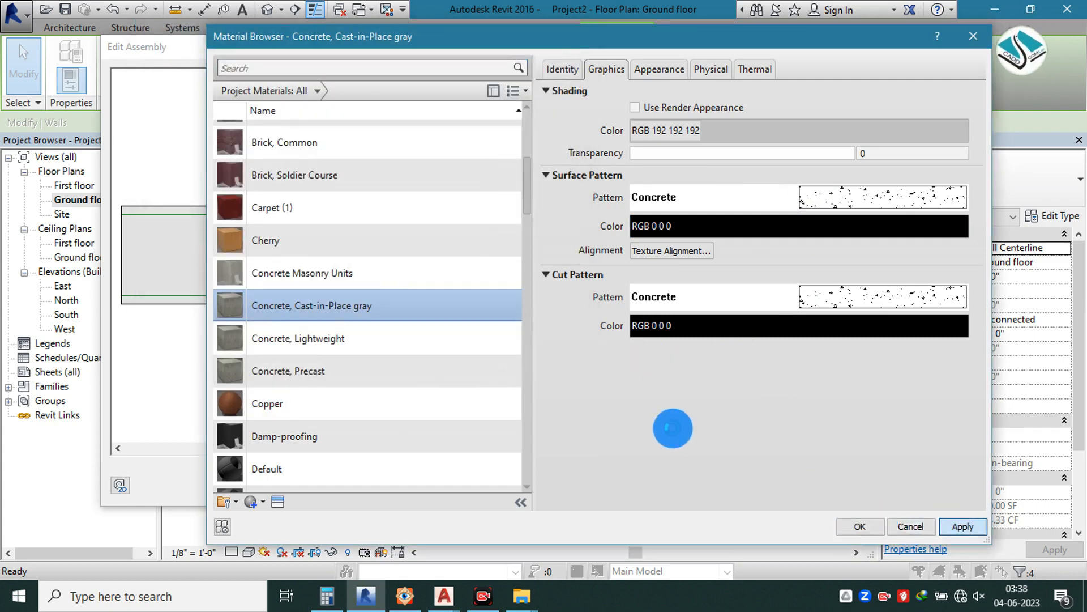
left_click(860, 526)
left_click(550, 486)
left_click(589, 197)
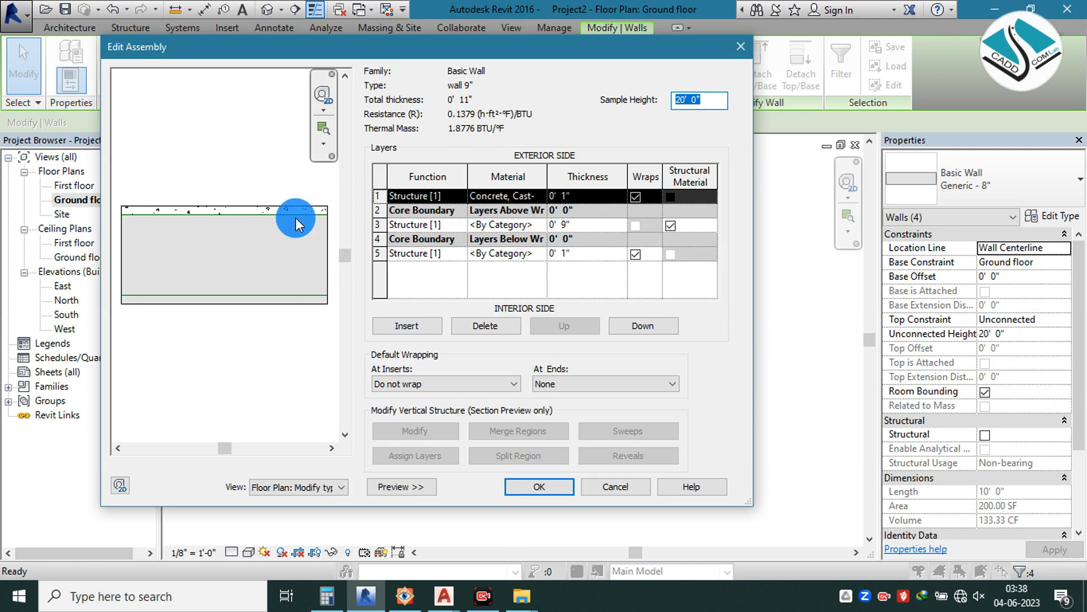
- Assign Concrete, Cast-in-Place gray to the interior 1" layer
left_click(501, 253)
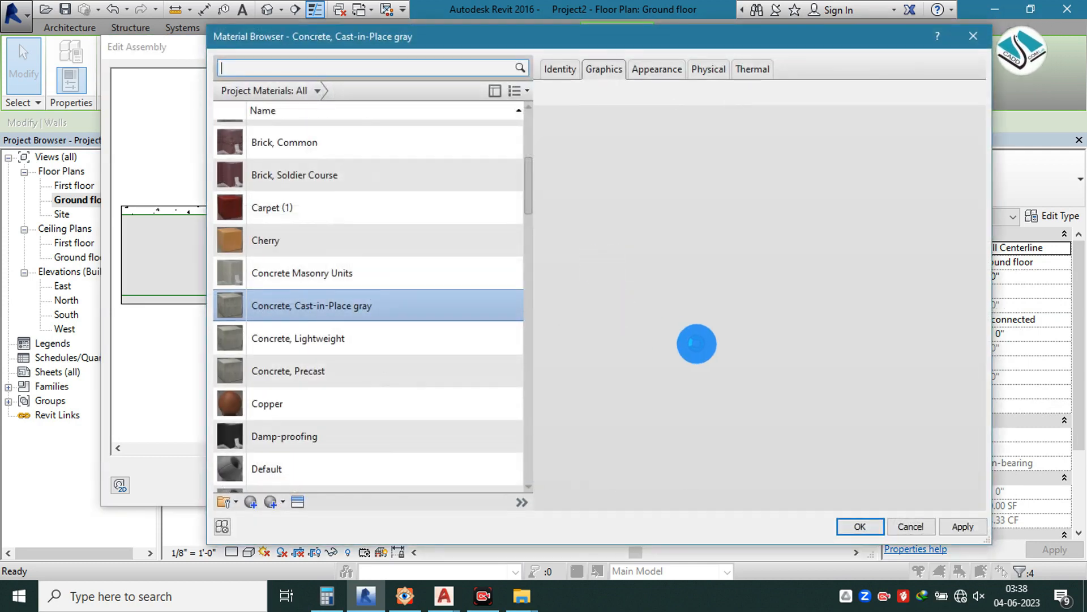
left_click(616, 62)
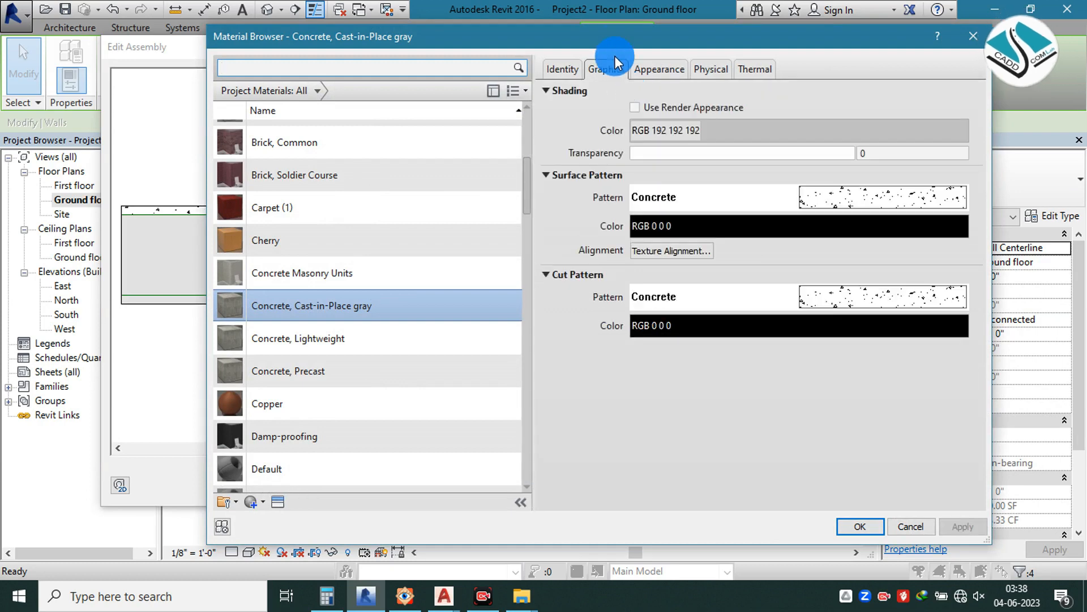
left_click_drag(612, 37, 545, 16)
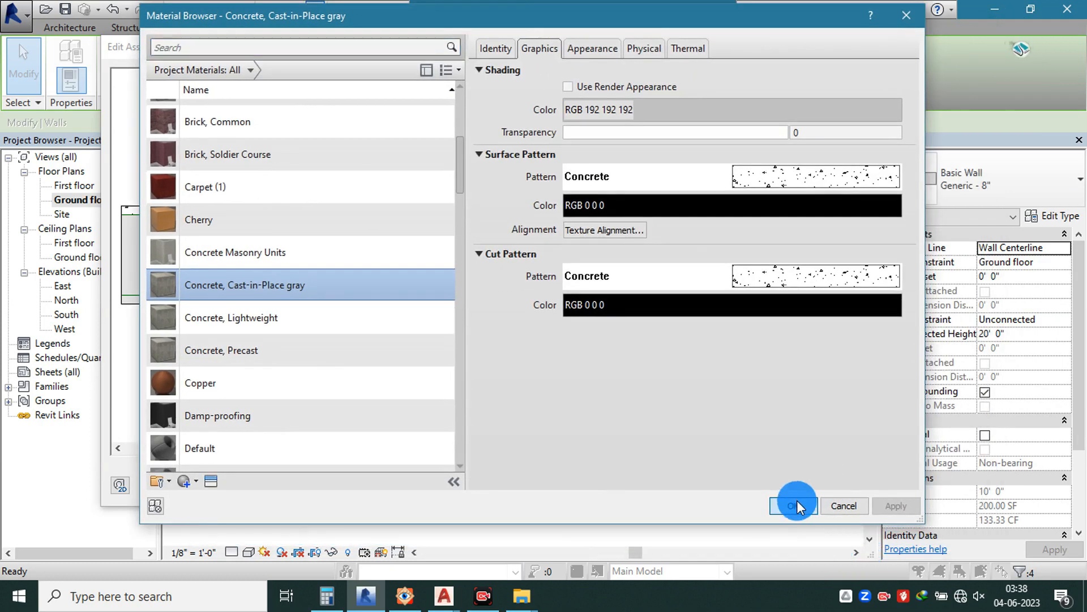
left_click(797, 502)
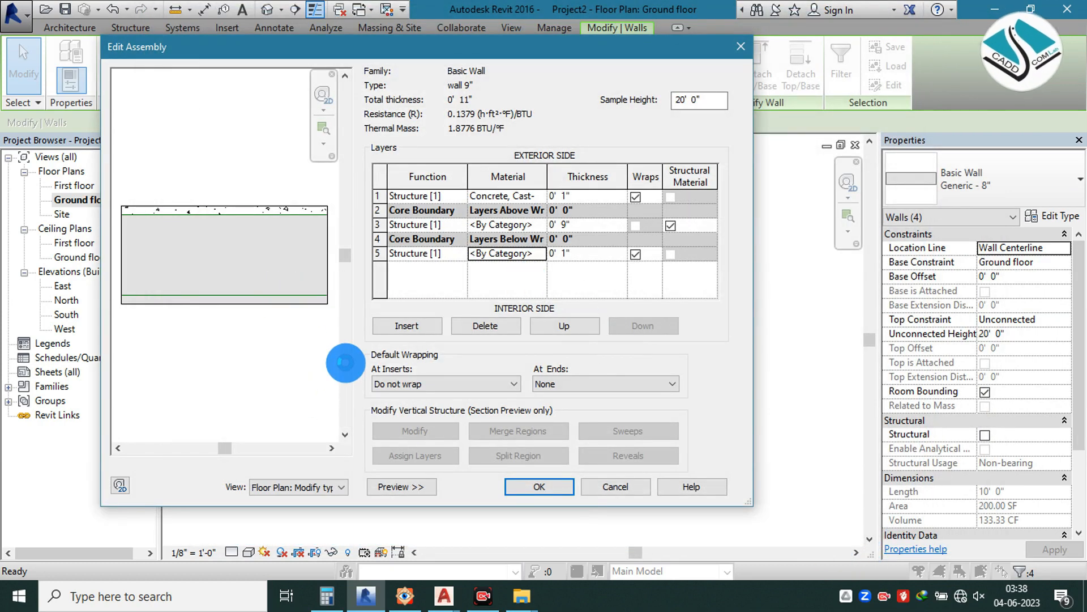
left_click(345, 363)
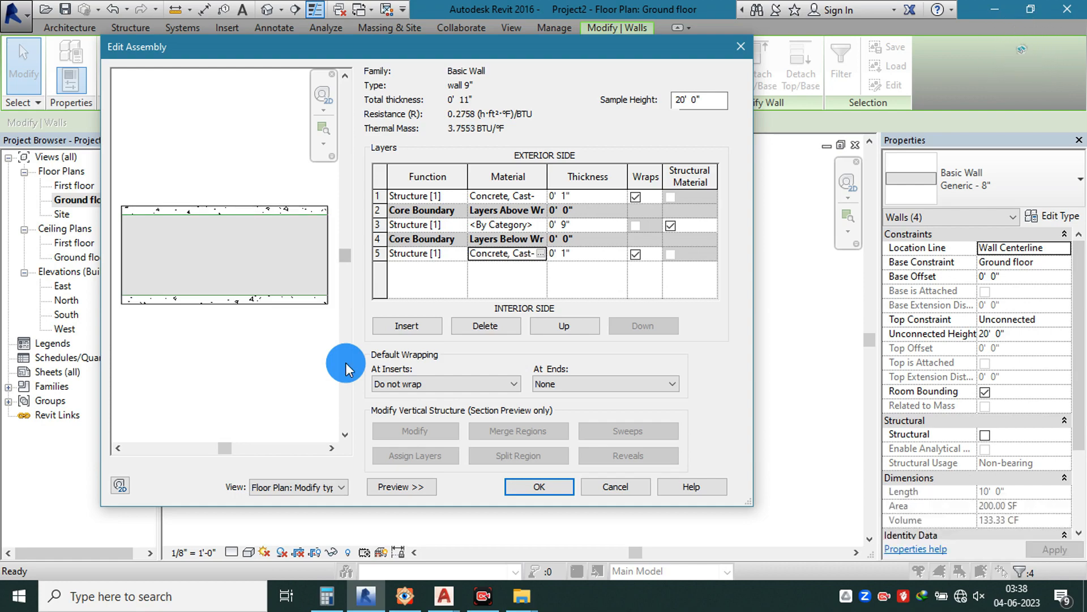
- Create a new material for the 9" core layer and name it wall mid patr
left_click(544, 224)
left_click(541, 225)
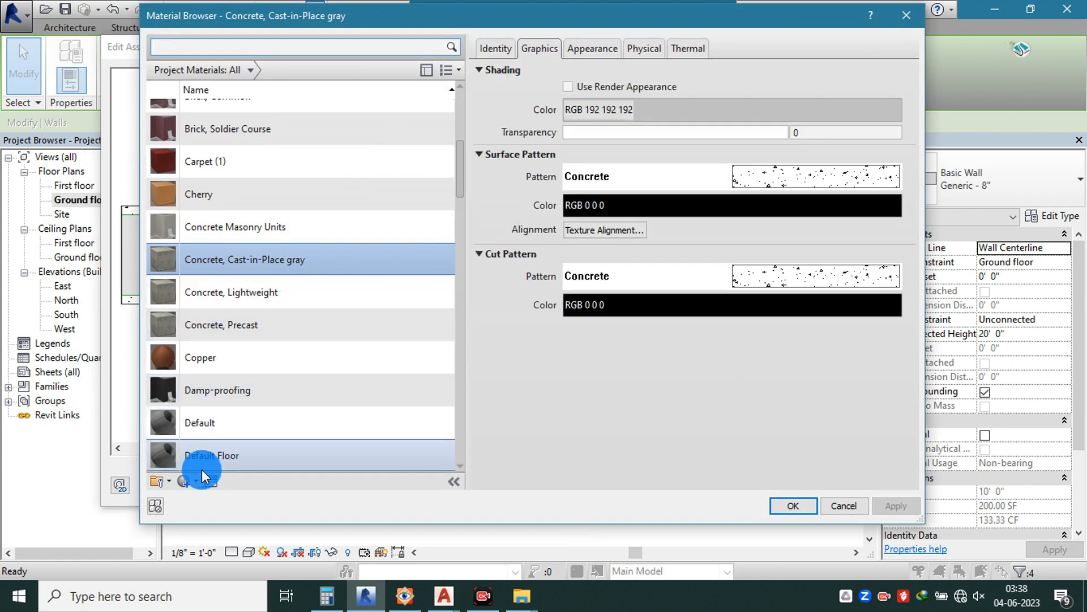
left_click(184, 481)
left_click(240, 496)
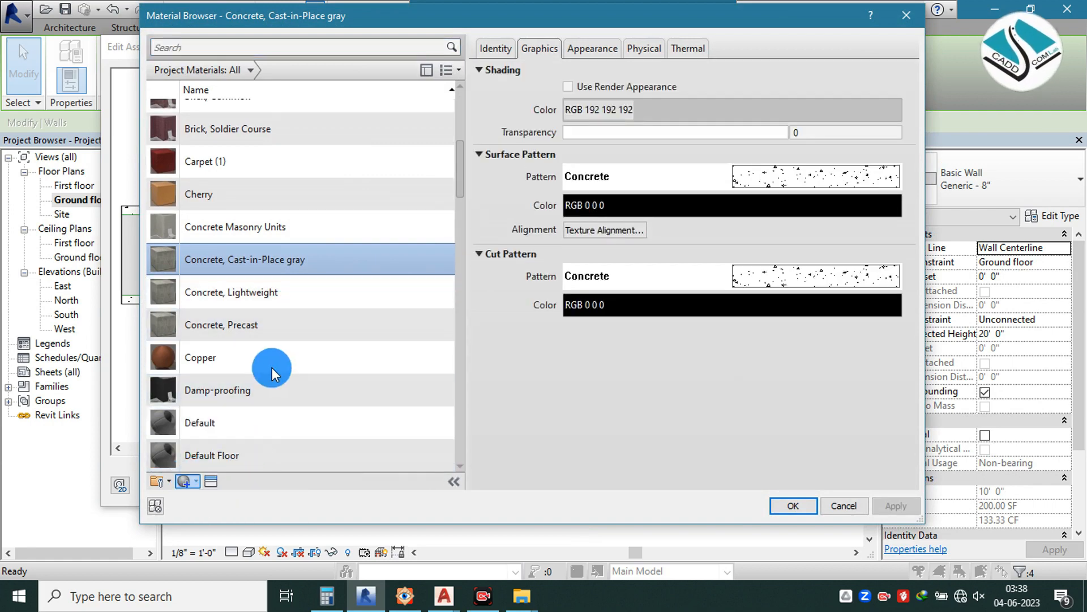
right_click(244, 290)
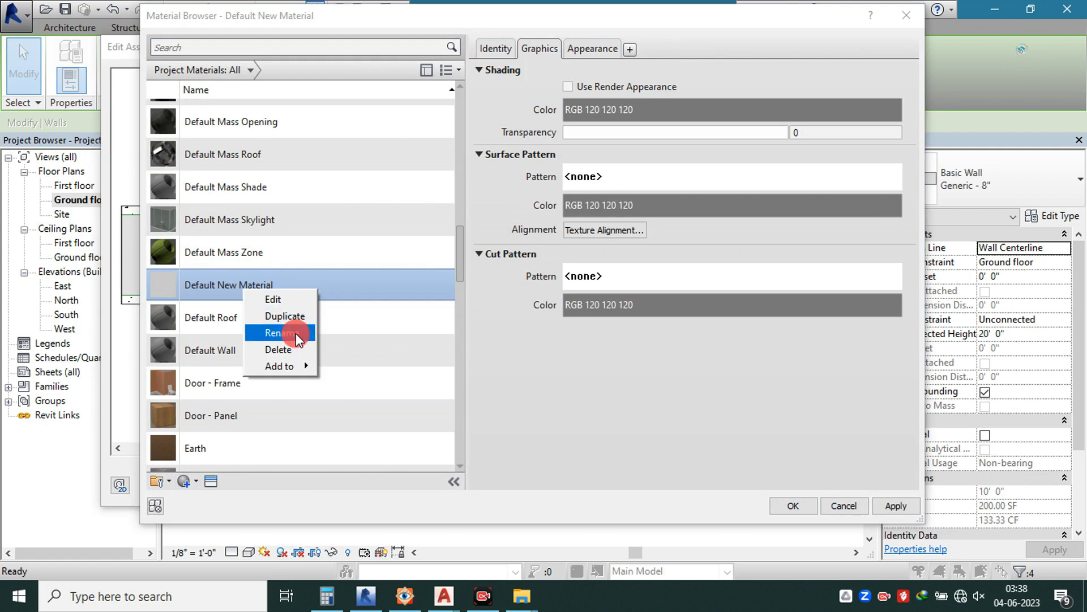
left_click(297, 338)
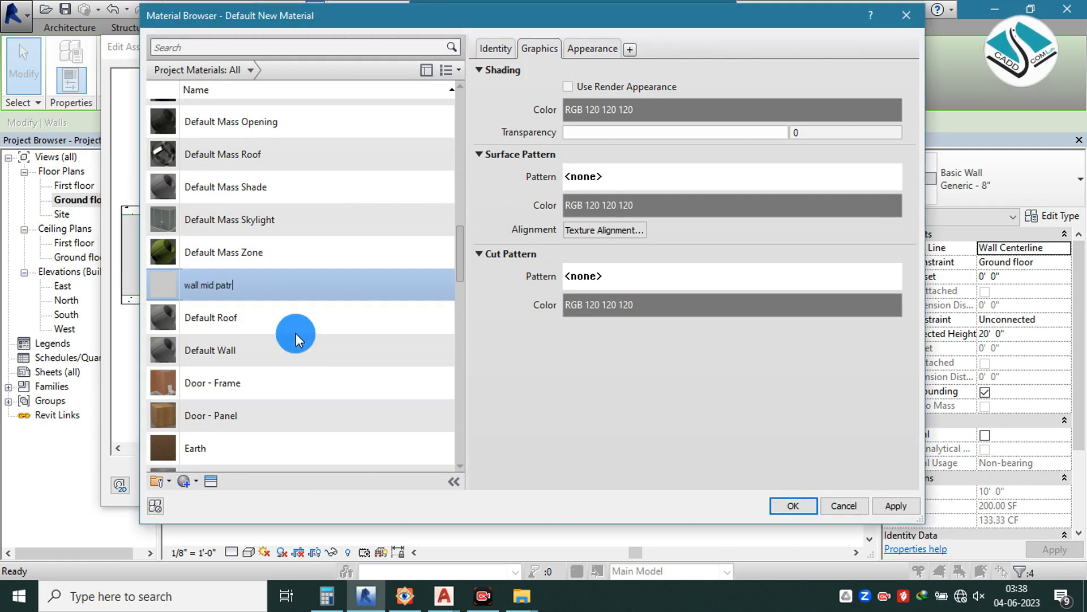
key("Return")
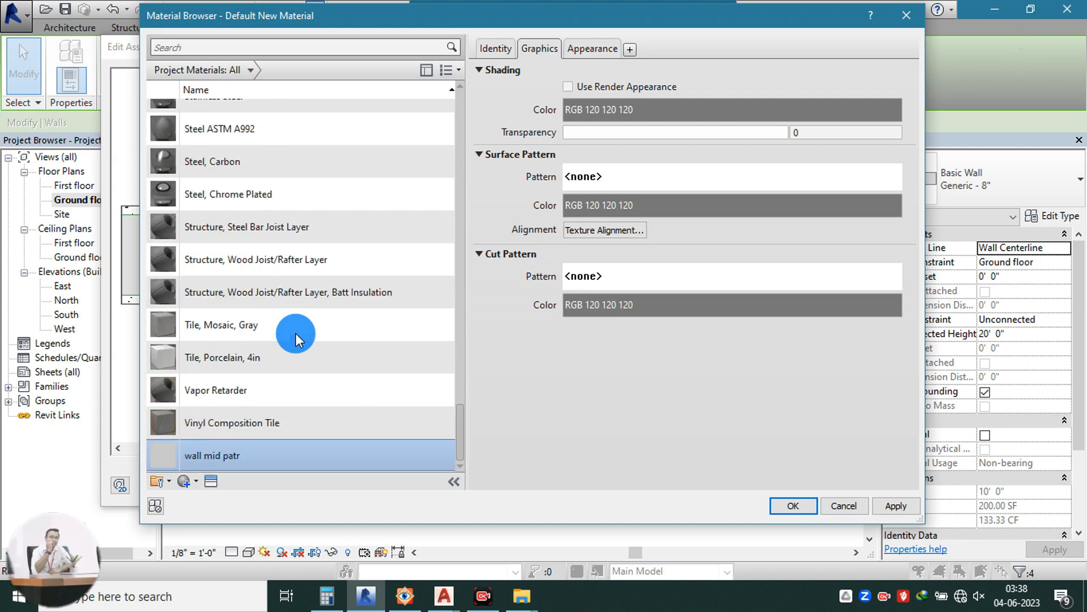
- Set both the surface and cut patterns of wall mid patr to Aluminum and assign the material to the core layer
left_click(645, 176)
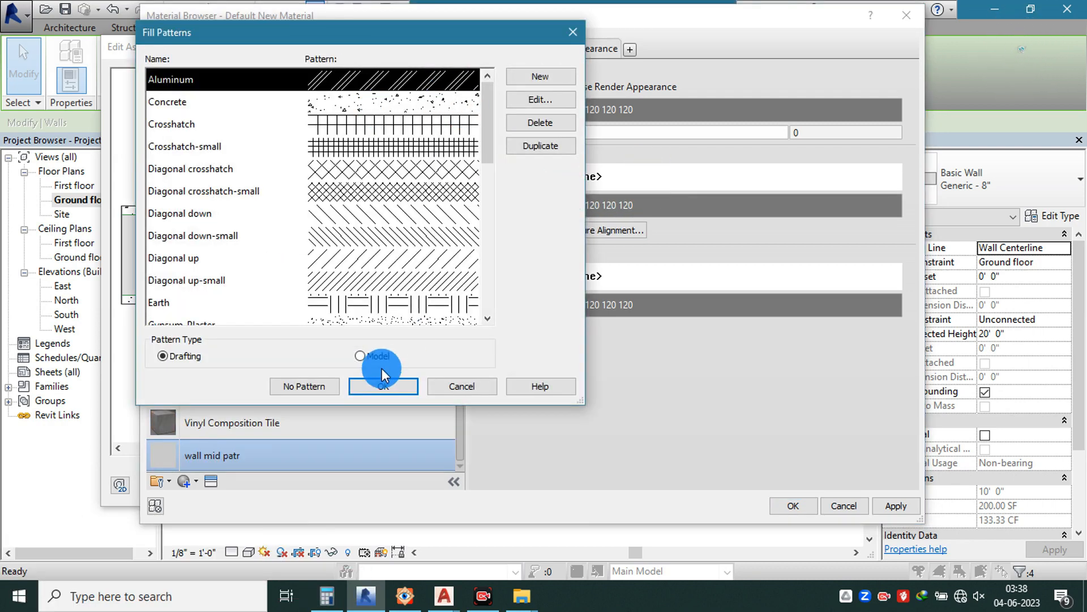
left_click(383, 386)
left_click(661, 278)
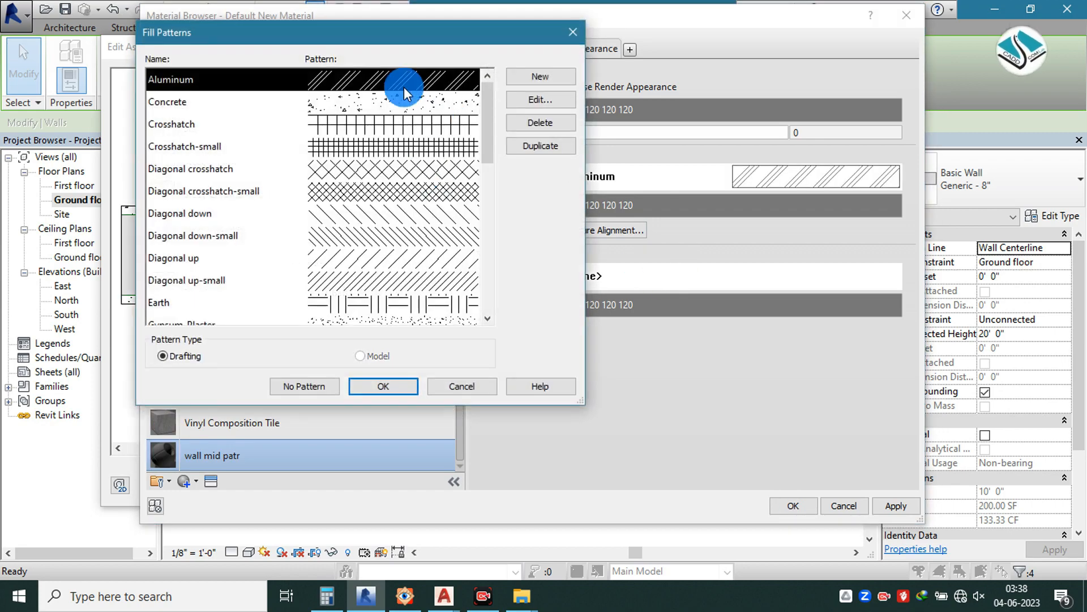
left_click(383, 386)
left_click(793, 506)
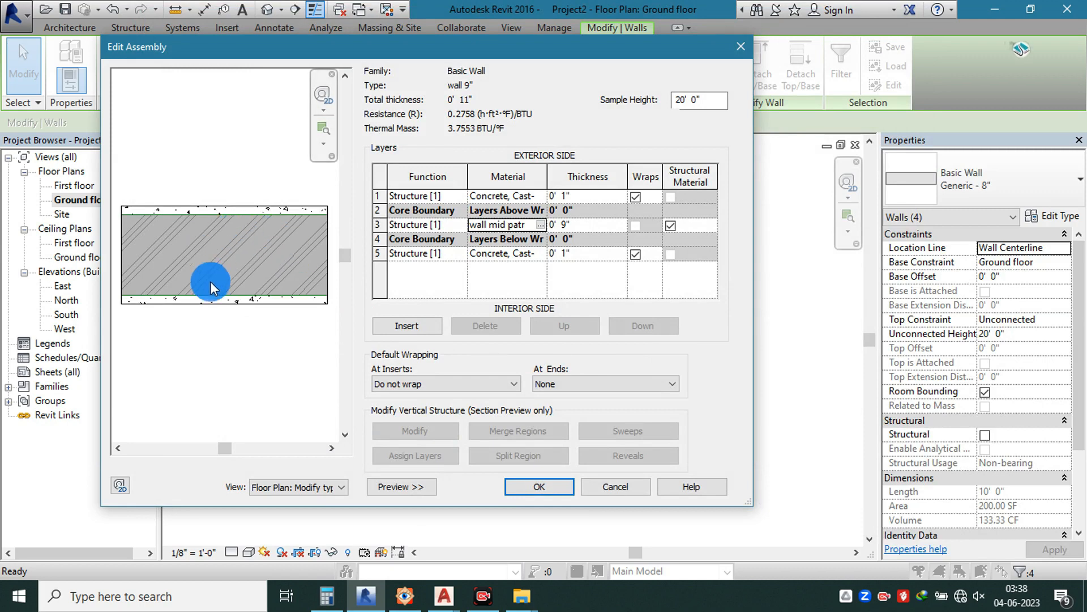
- Change the wall mid patr cut pattern colour to RGB 177 177 177 and its surface pattern colour to RGB 176 176 176
left_click(542, 224)
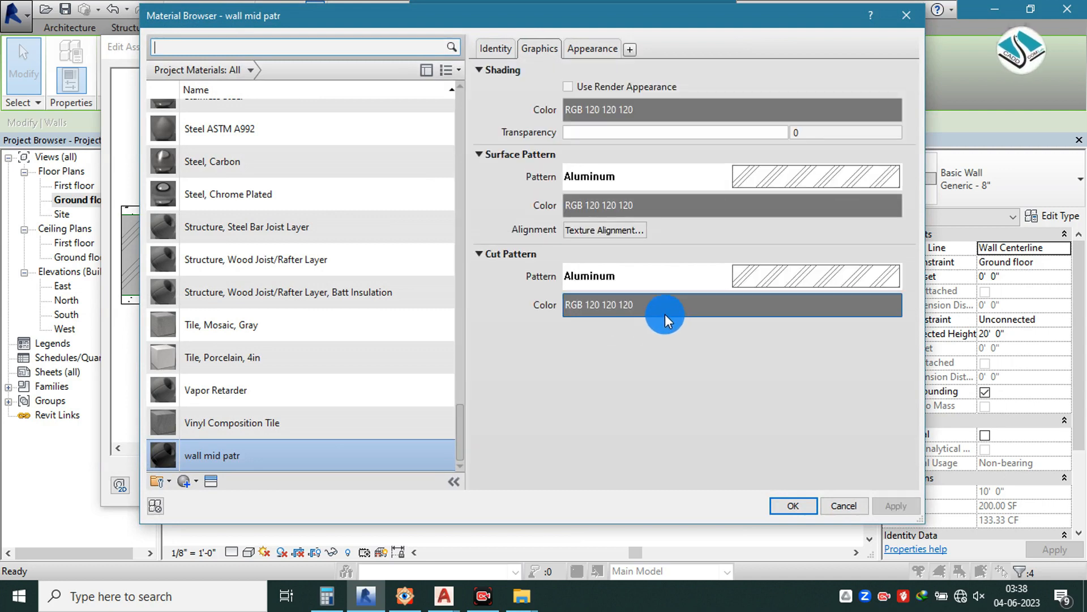
left_click(780, 304)
left_click_drag(702, 239, 708, 196)
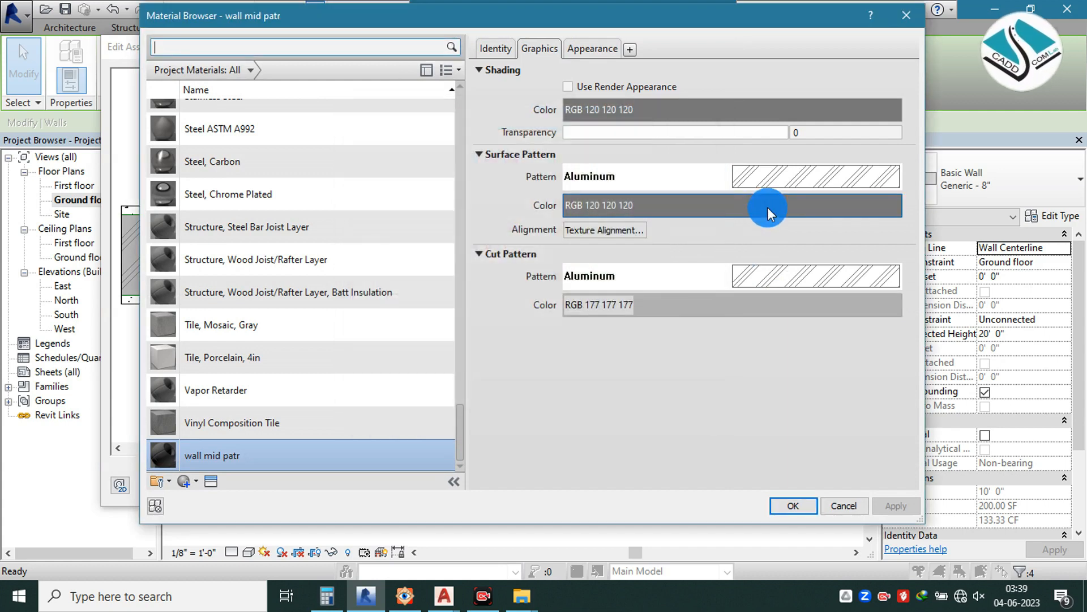
left_click(766, 208)
left_click_drag(708, 226, 709, 195)
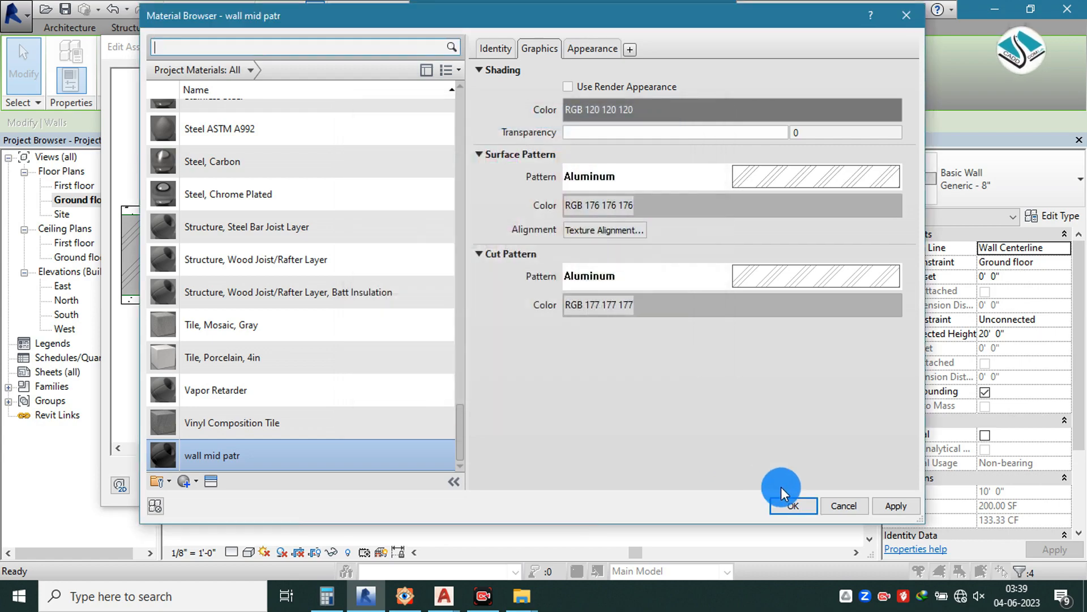
left_click(793, 506)
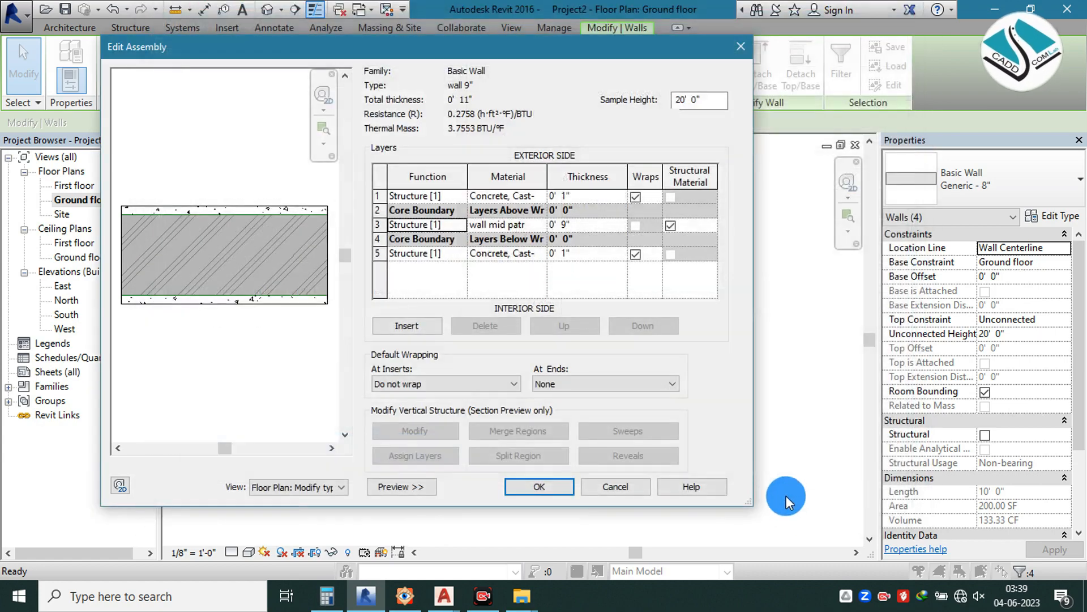
- Accept the layered assembly, apply the wall 9" type to the four room walls and clear the selection
left_click(543, 485)
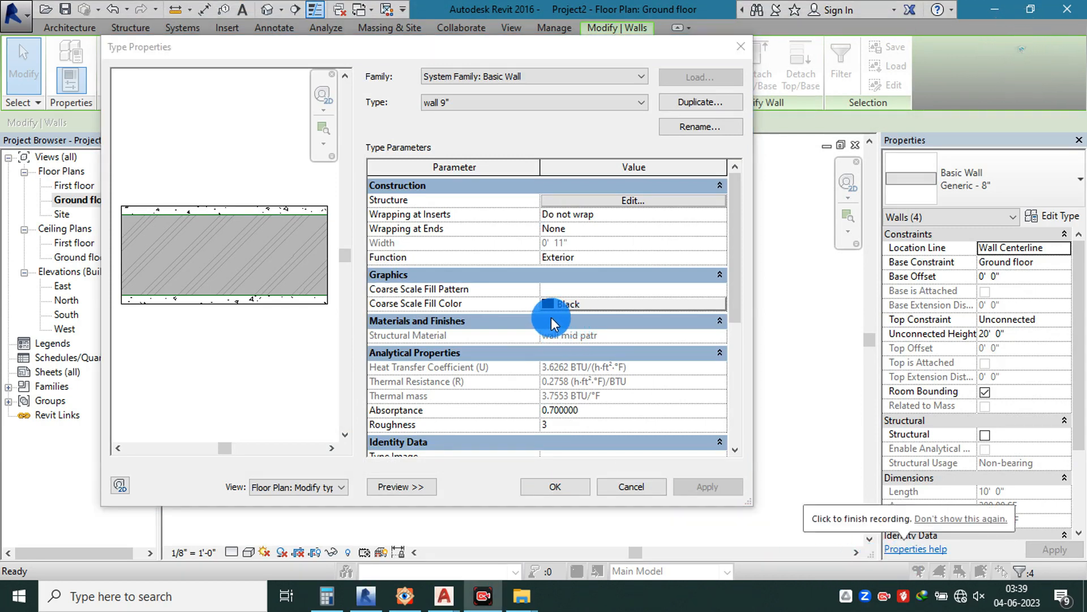
left_click(569, 490)
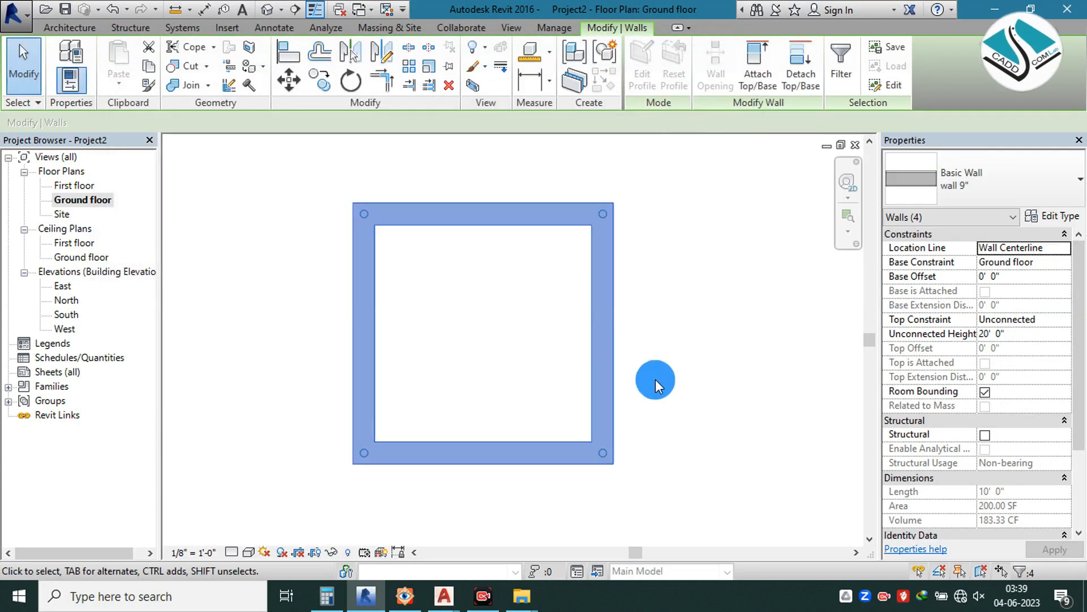
left_click(654, 379)
left_click(361, 453)
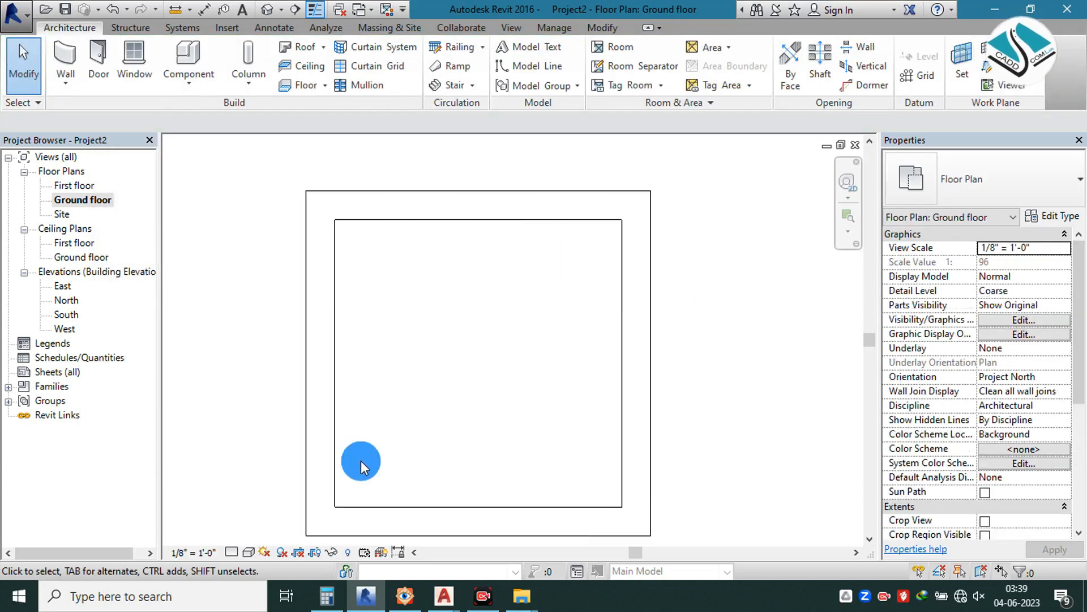
- Set the detail level of the Ground floor plan to Medium
left_click(232, 552)
left_click(266, 508)
left_click(233, 551)
left_click(257, 520)
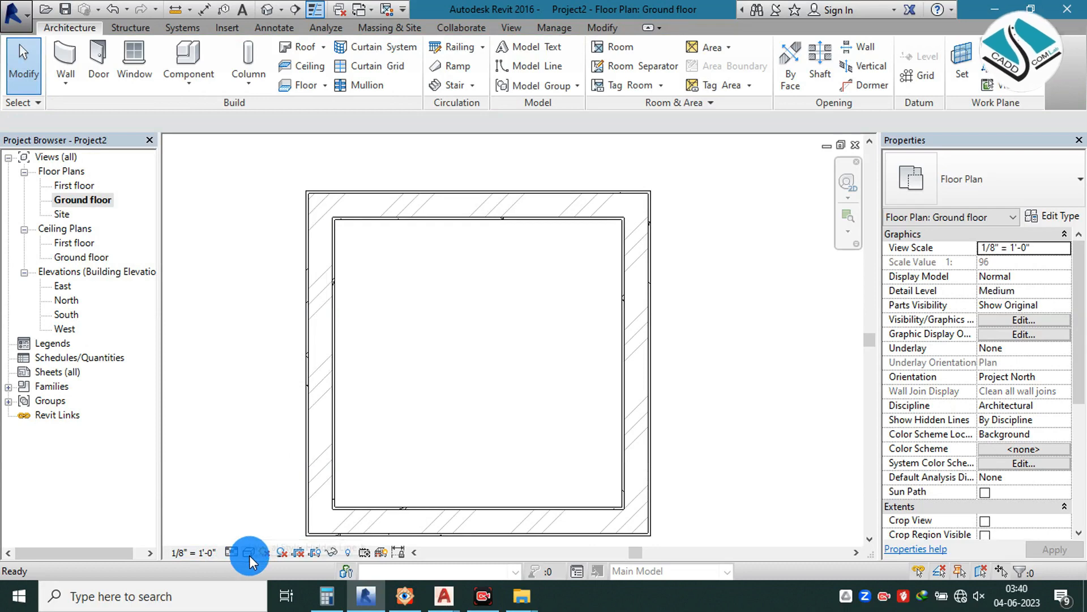
- Try the Ground floor plan at view scales 1" = 1'-0", 3/4" = 1'-0", 3/16" = 1'-0" and 1/4" = 1'-0"
left_click(195, 552)
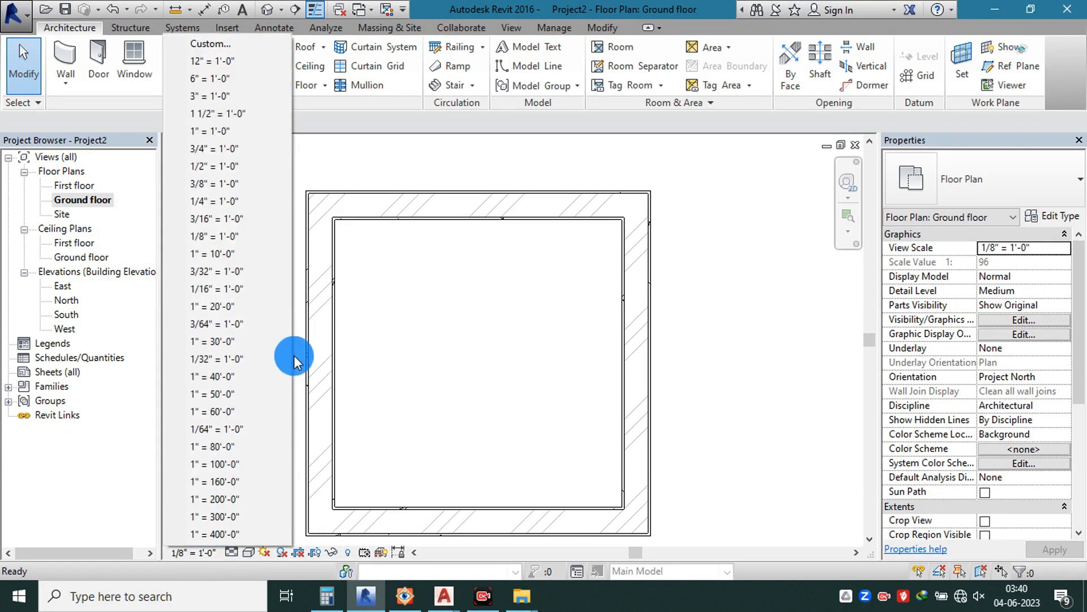
left_click(223, 131)
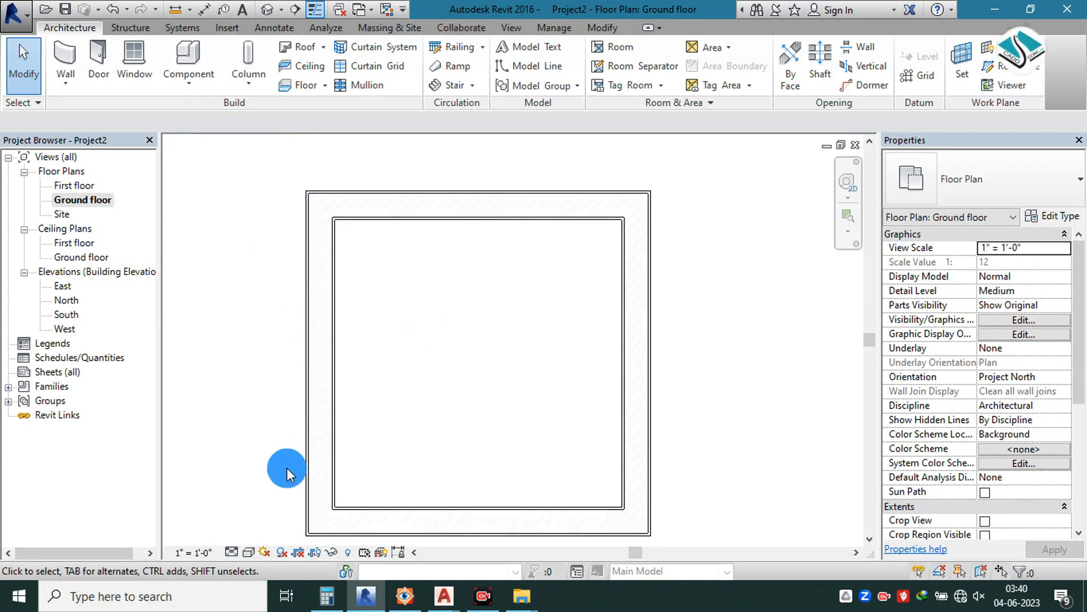
left_click(200, 551)
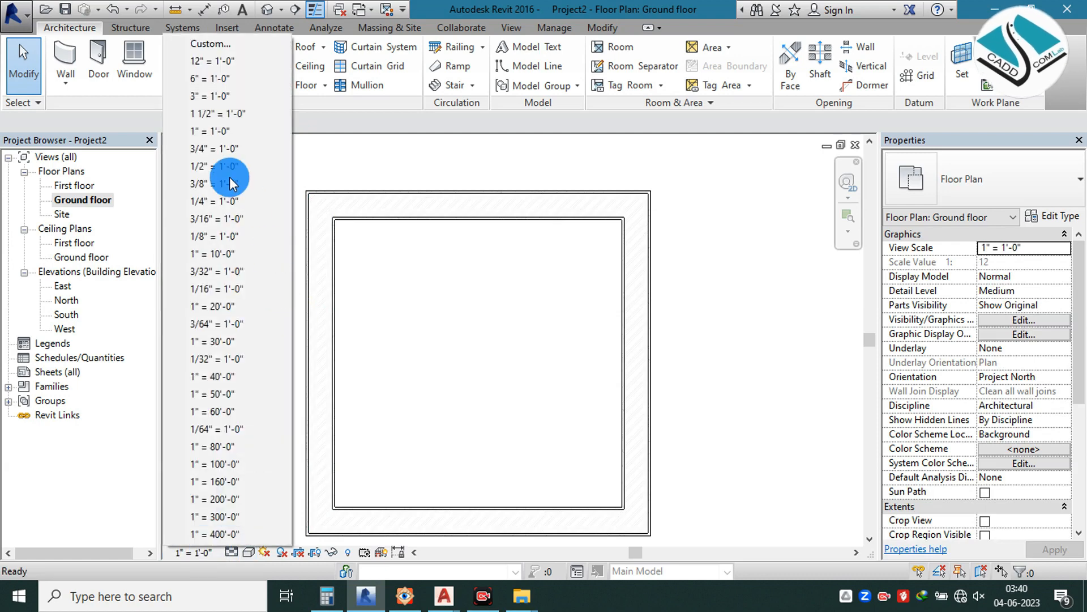
left_click(257, 145)
left_click(200, 549)
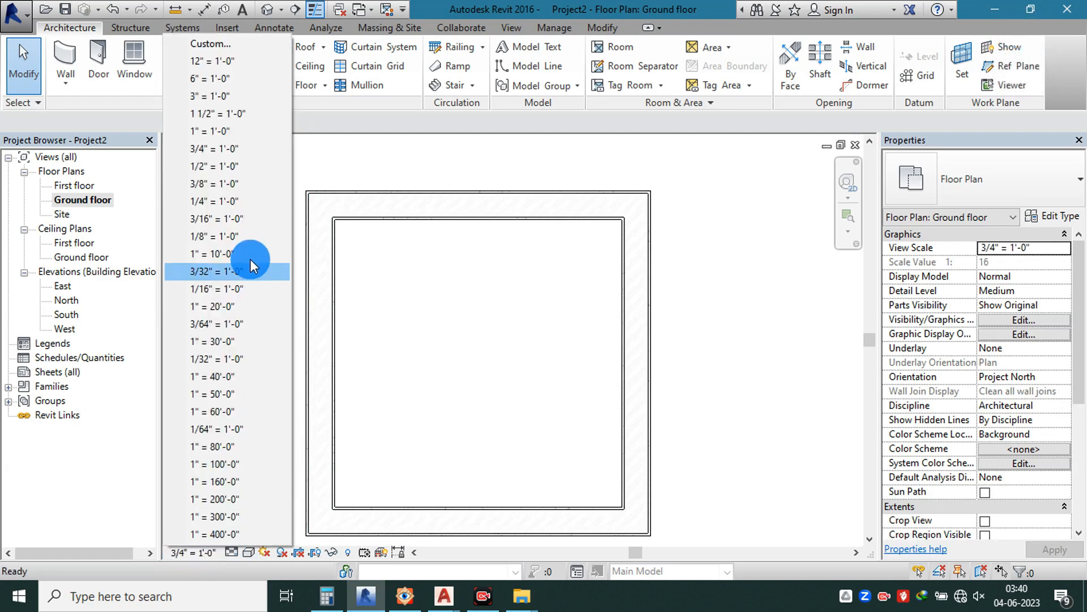
left_click(244, 218)
left_click(209, 551)
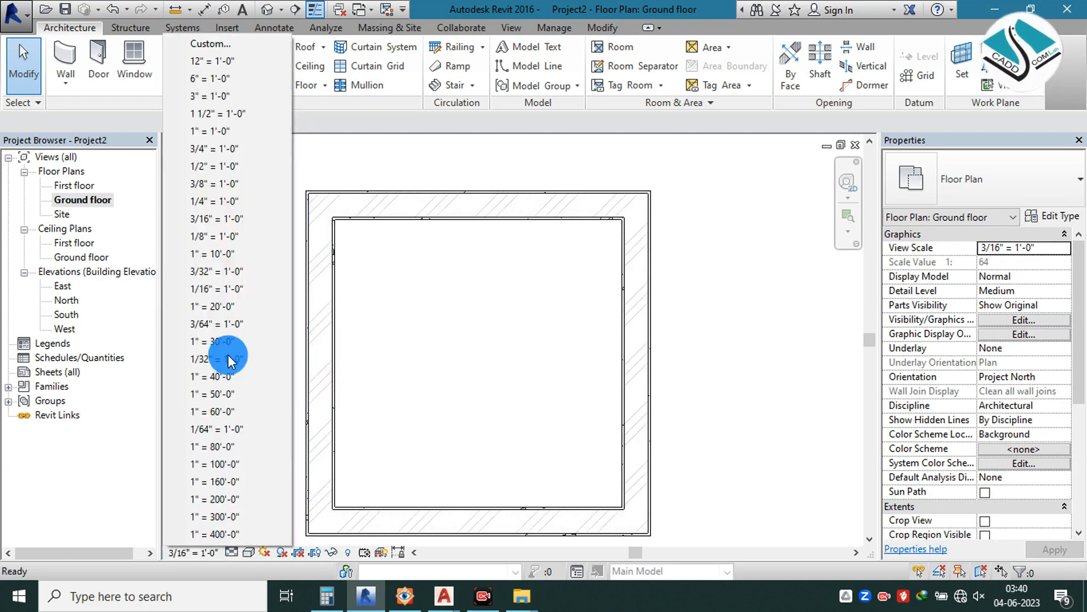
left_click(232, 200)
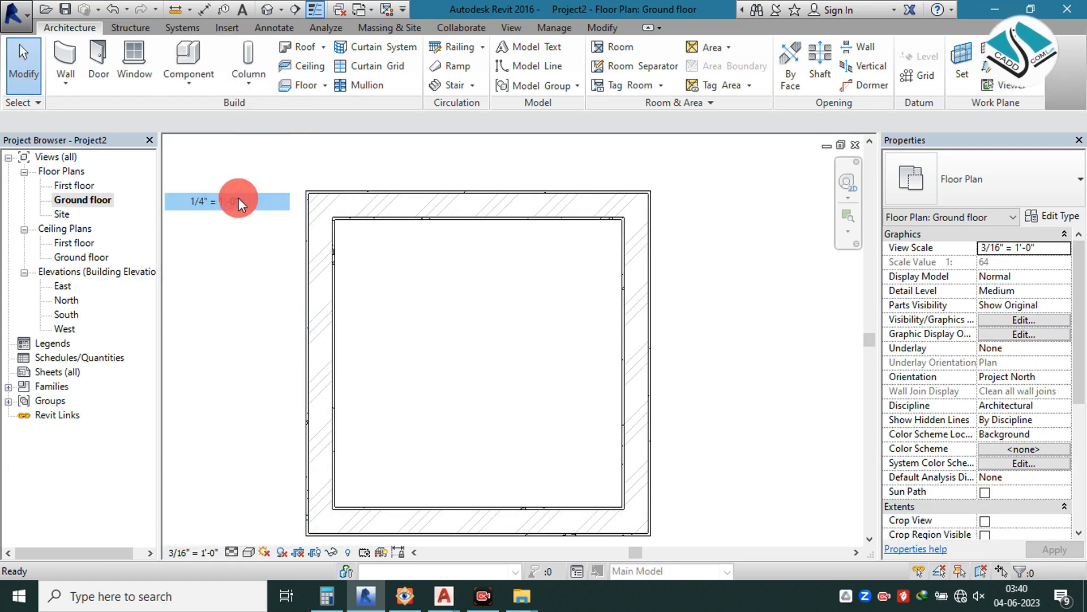
- Set the Ground floor plan's view scale to 3/4" = 1'-0" and check the wall hatching up close
left_click(202, 554)
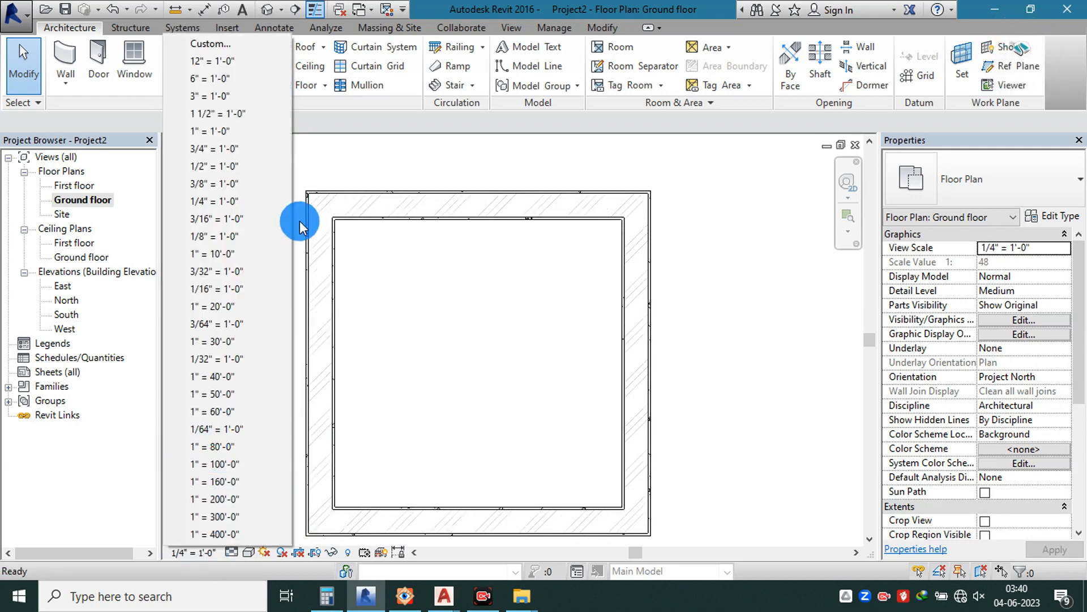
left_click(255, 148)
scroll(424, 183, "up", 5)
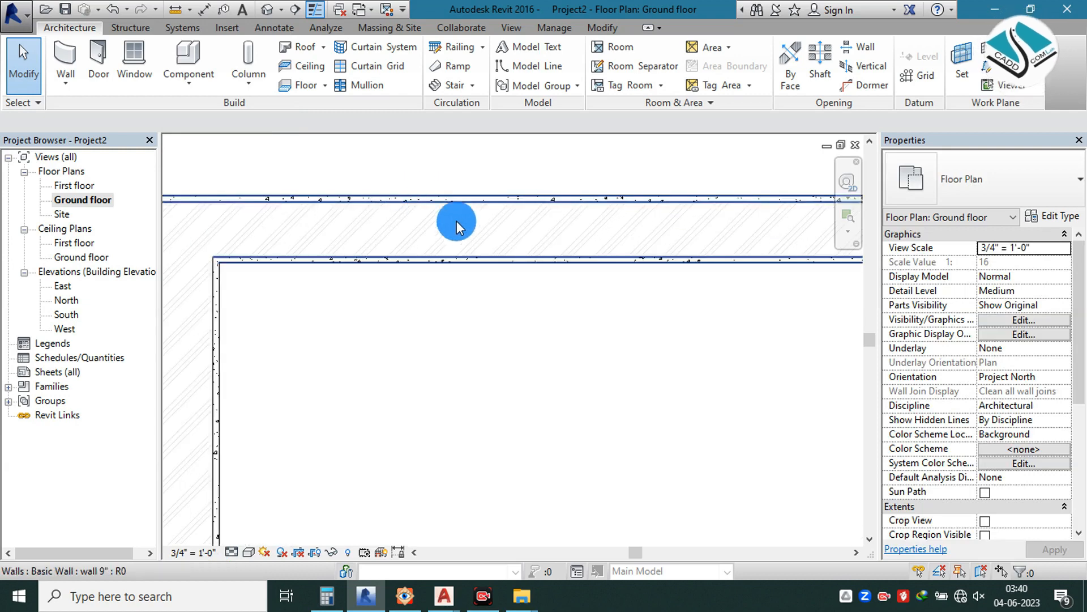
scroll(446, 200, "down", 3)
- In the wall 9" structure, change the wall mid patr material's surface and cut pattern colours to RGB 111 111 111
left_click(447, 202)
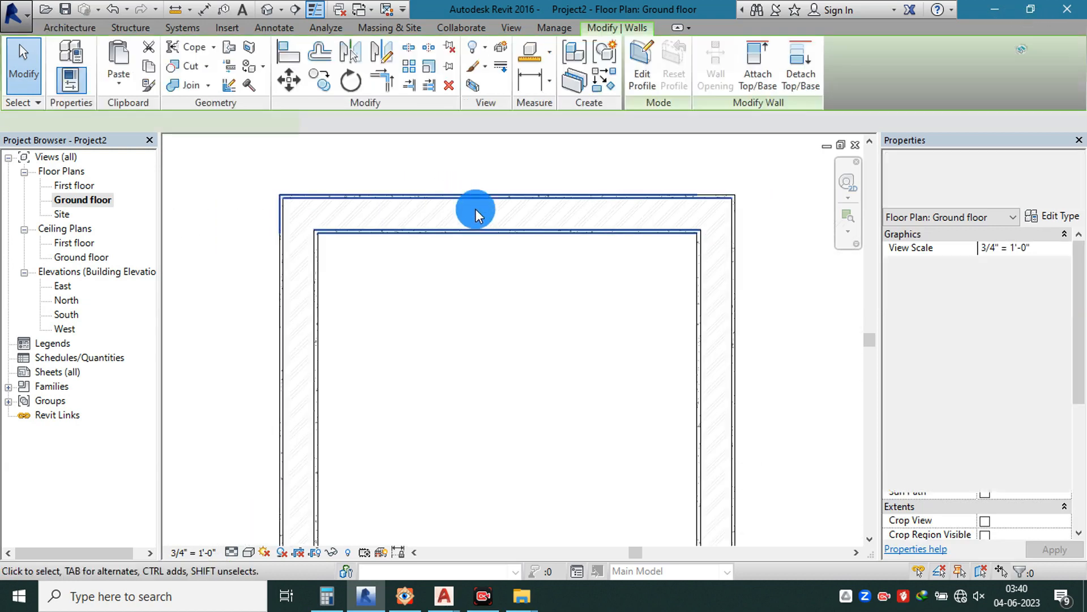
left_click(1037, 221)
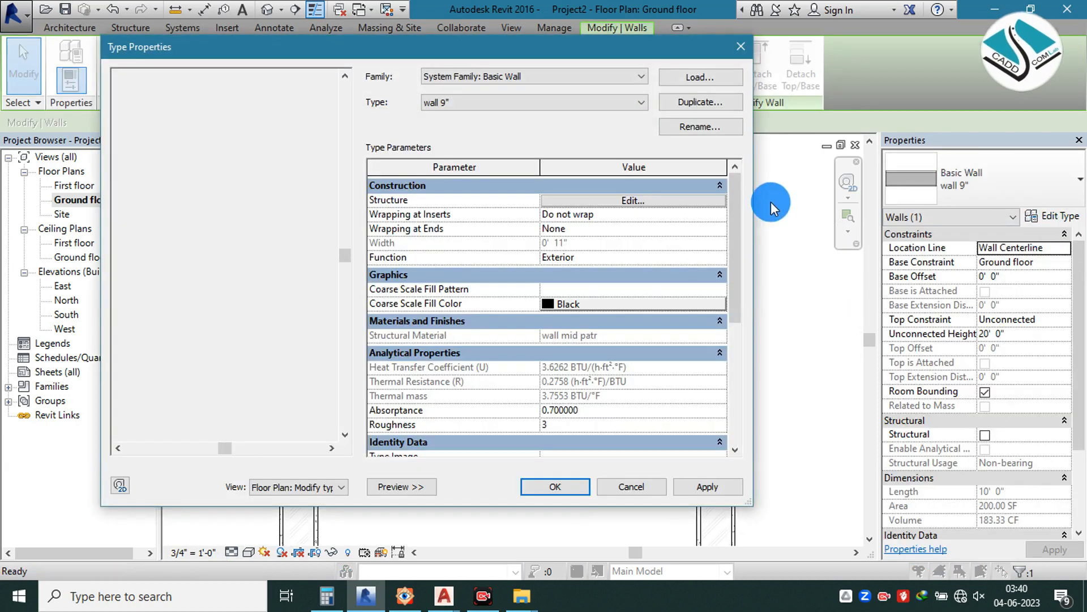
left_click(617, 201)
left_click(543, 226)
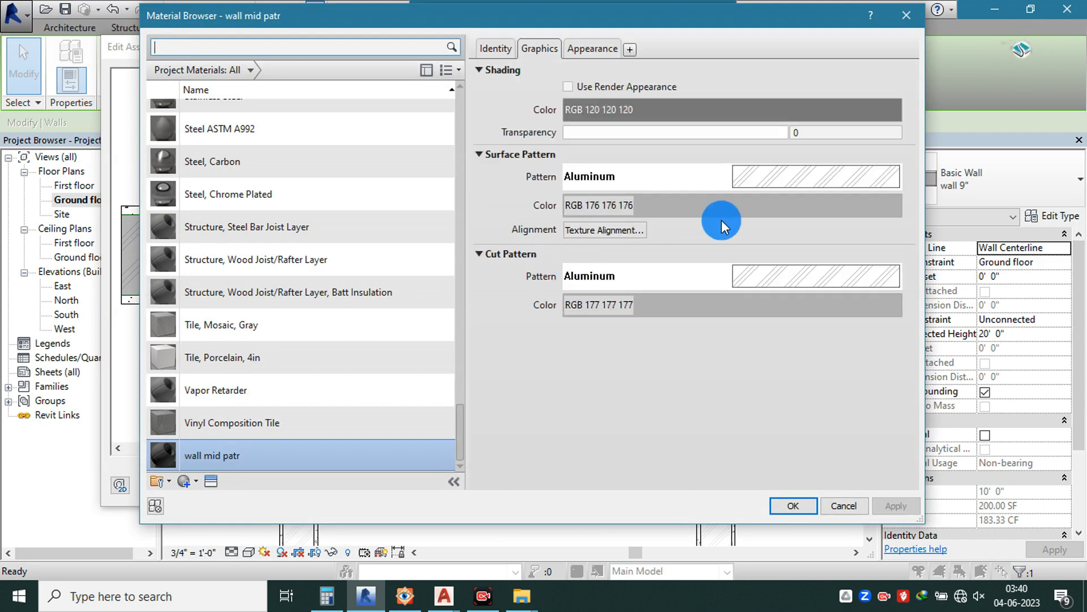
left_click(729, 206)
left_click_drag(707, 196, 709, 233)
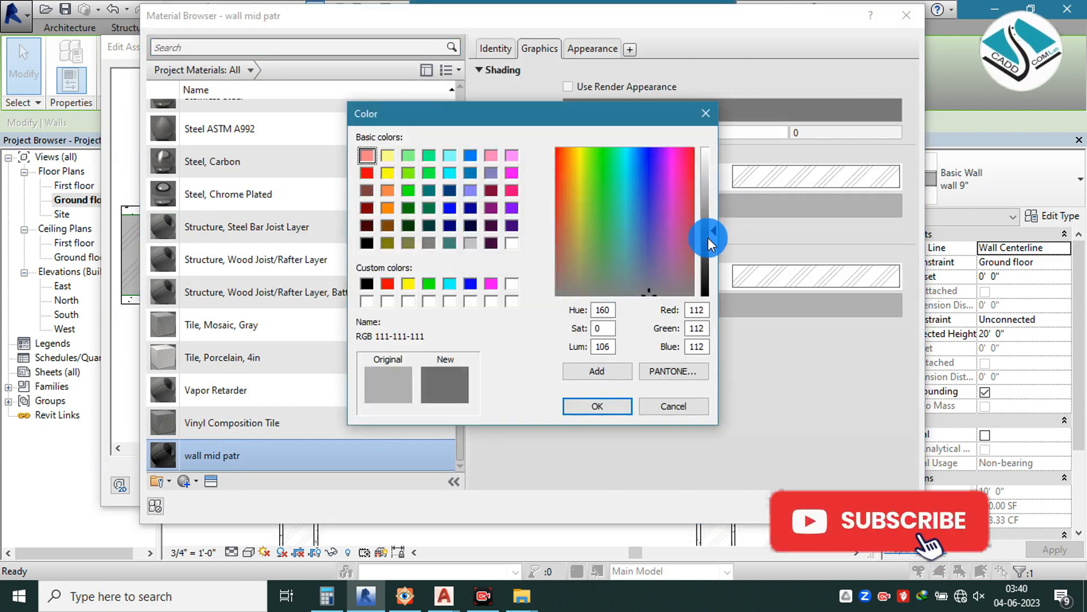
left_click(597, 406)
left_click(684, 300)
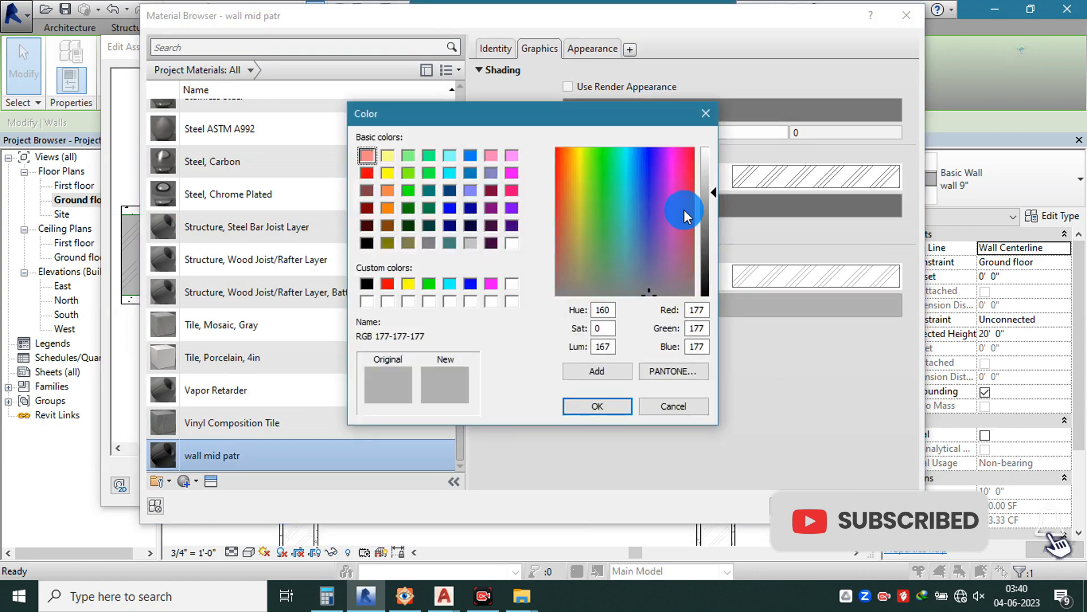
left_click(614, 411)
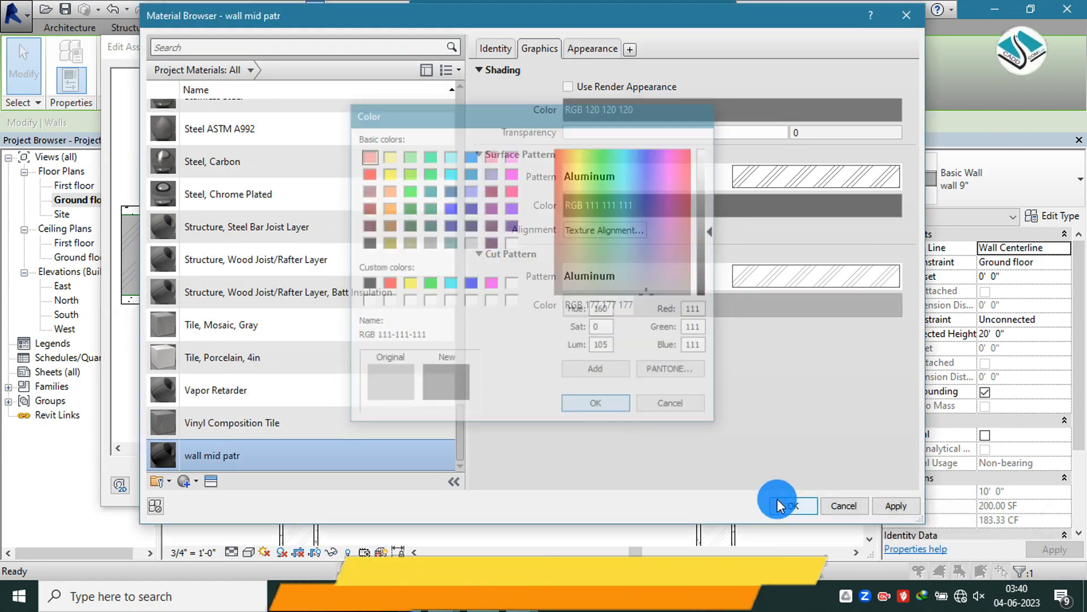
- Accept the material, assembly and type changes for wall 9" and clear the wall selection
left_click(787, 506)
left_click(553, 487)
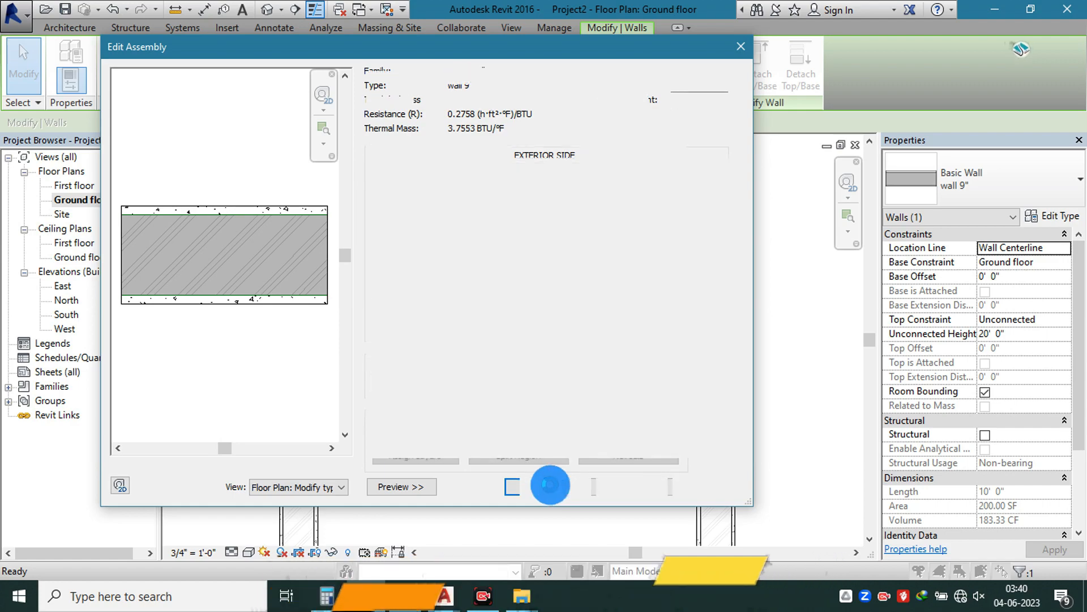
left_click(552, 480)
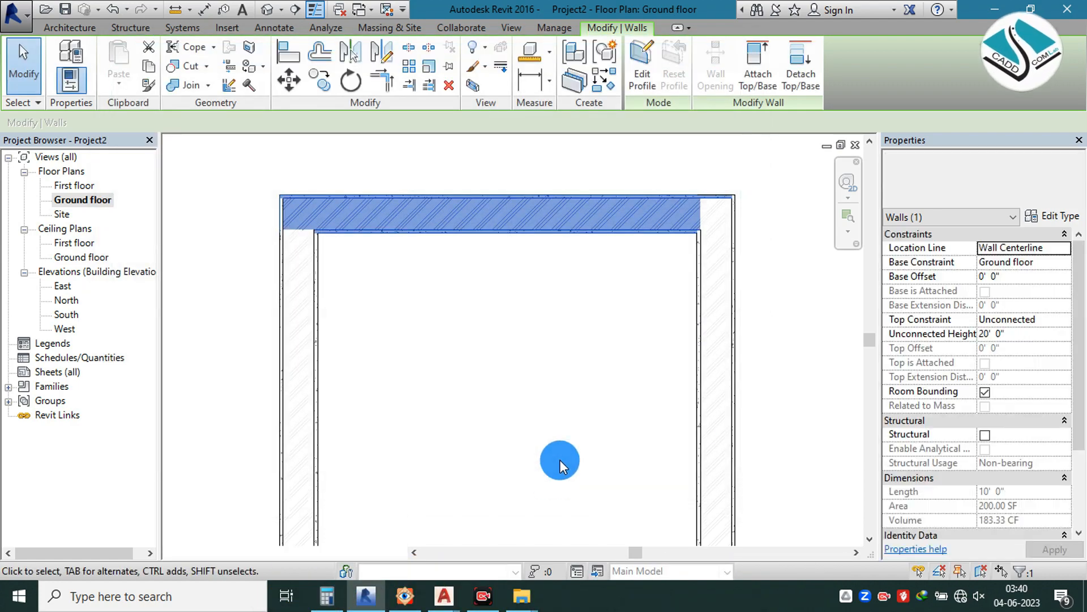
left_click(603, 343)
- Start placing a door and load the IntSgl (5) family from the Internal Doors folder of the Imperial Library's Doors
scroll(513, 333, "down", 2)
middle_click_drag(513, 333, 498, 266)
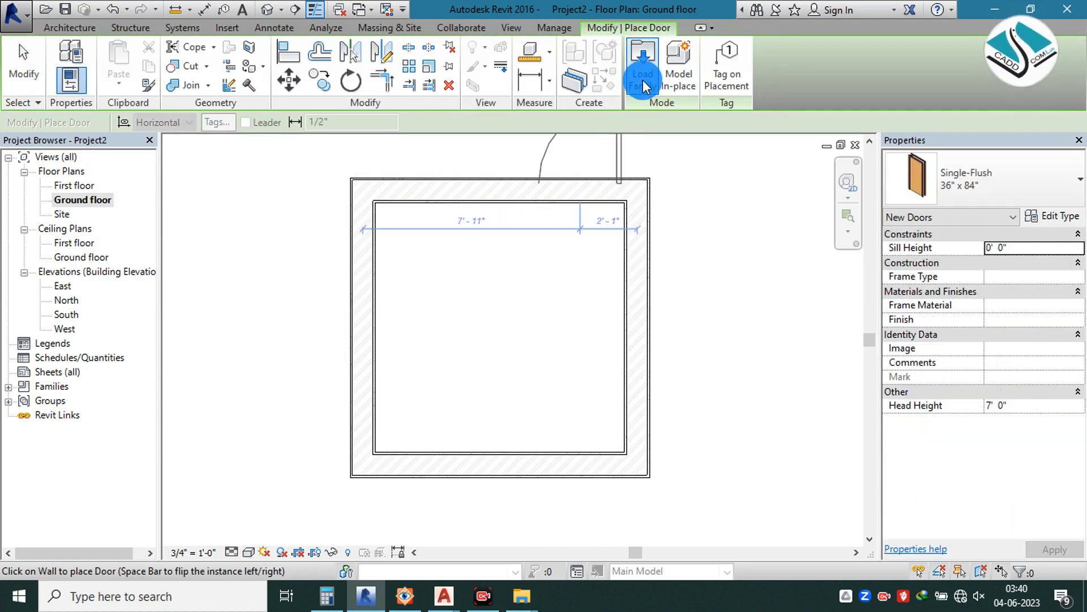
left_click(644, 79)
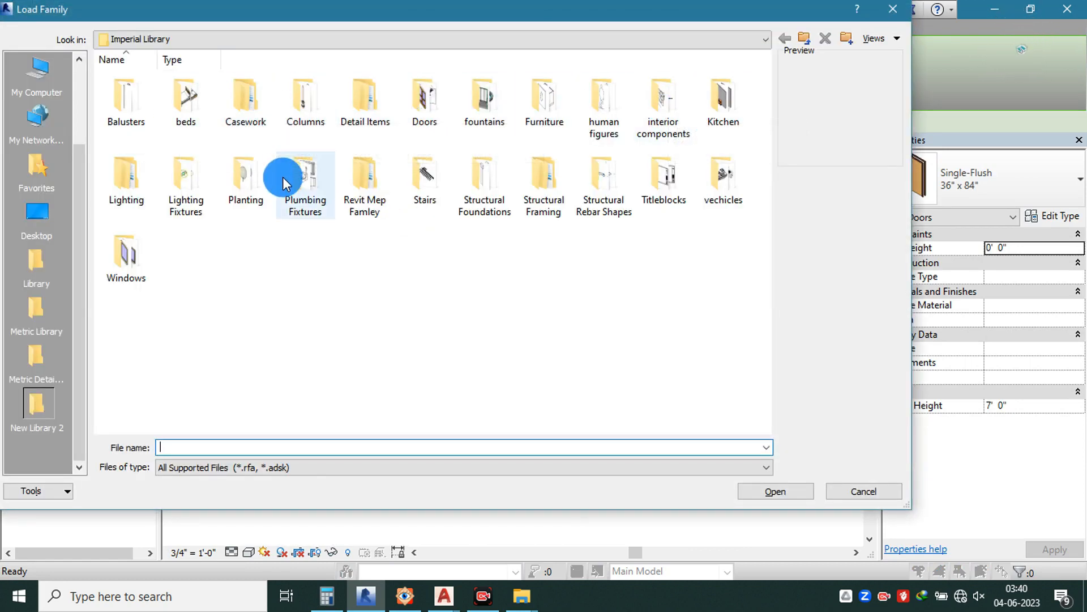
double_click(423, 108)
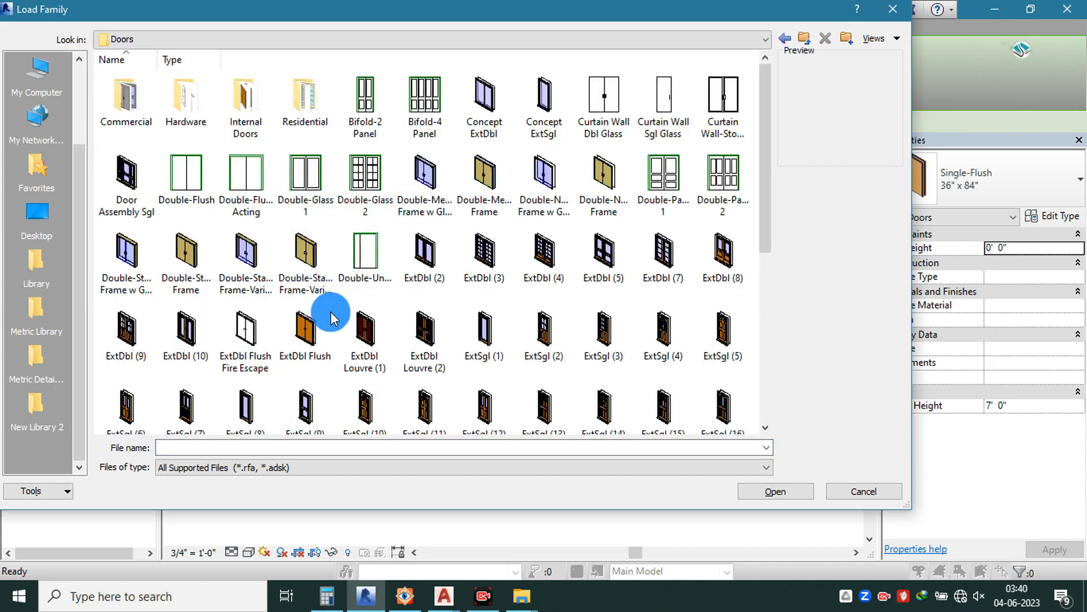
double_click(244, 133)
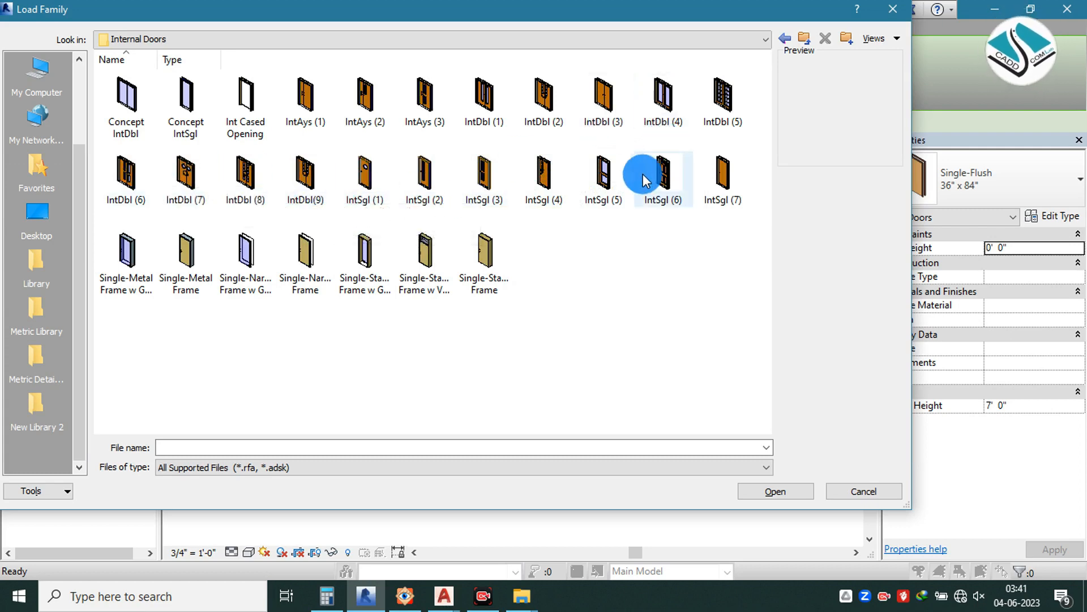
left_click(605, 177)
double_click(605, 178)
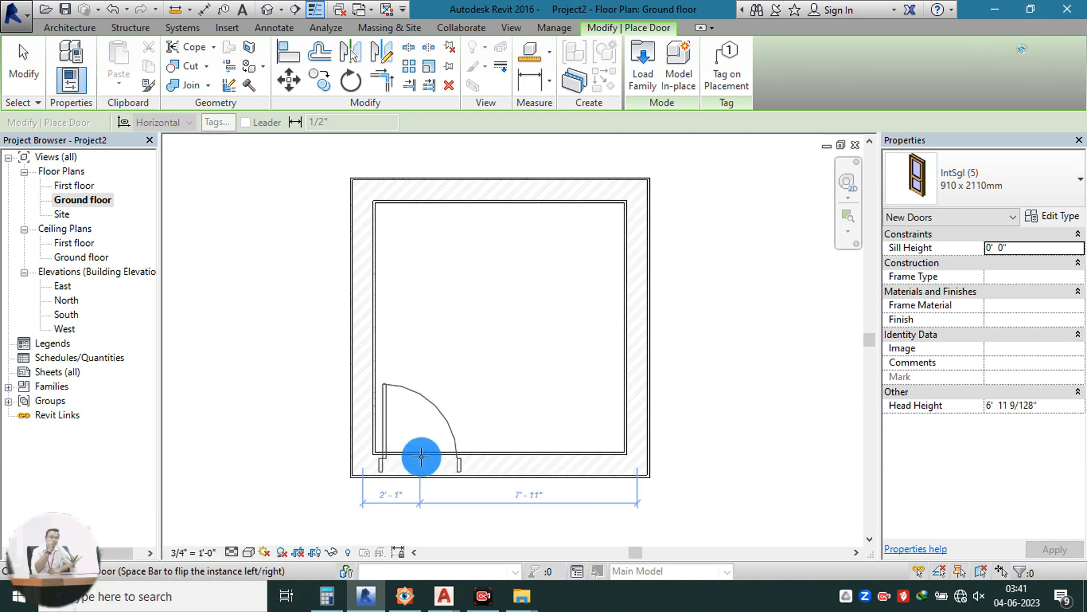
- Place the IntSgl (5) 910 x 2110mm door in the lower wall, about 2'-1" from the left wall, swinging into the room
left_click(491, 404)
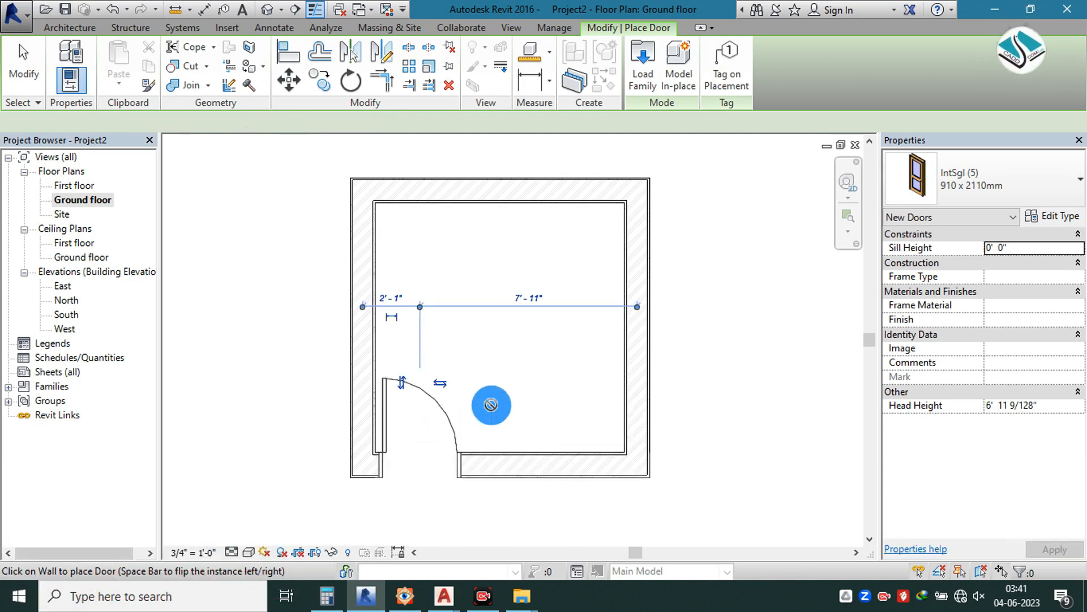
key("Escape")
key("Escape")
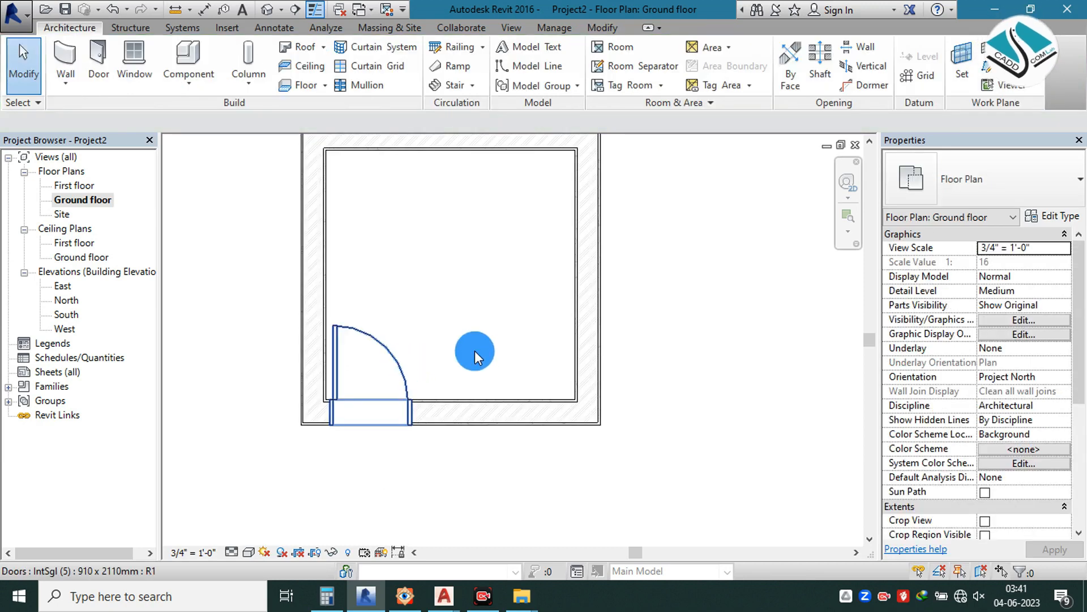
- Set the placed door's type width to 2'6" and clear the selection
left_click(392, 350)
key("ctrl+c")
key("ctrl+v")
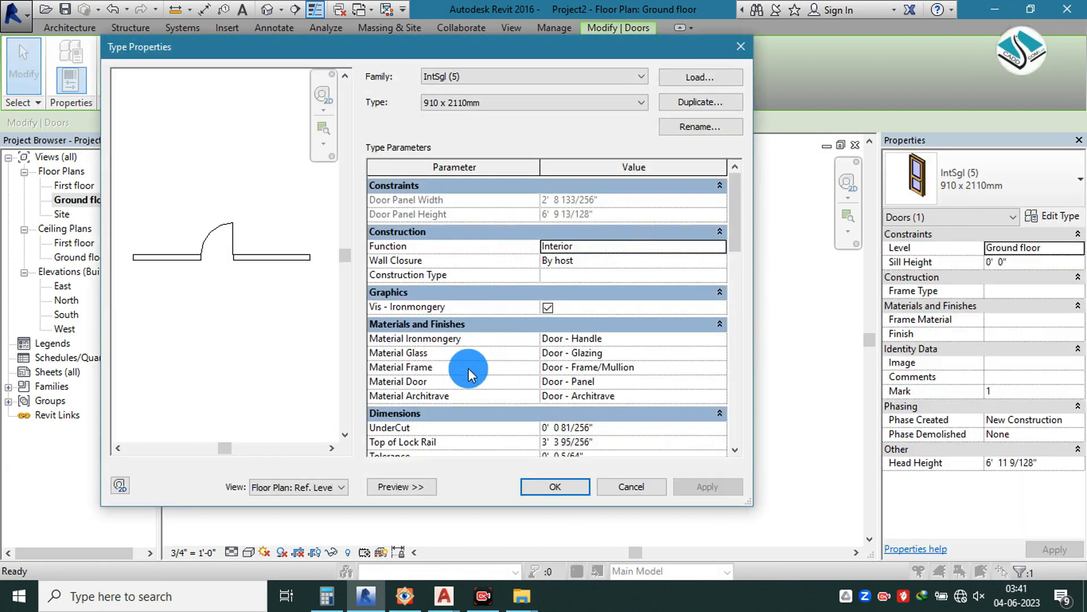
left_click_drag(744, 224, 712, 334)
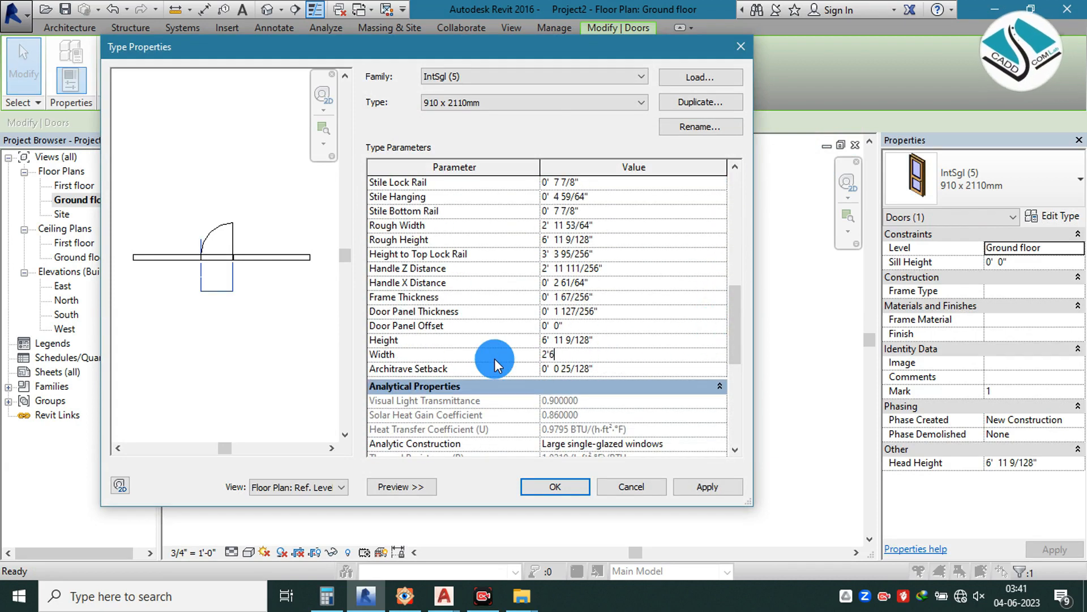
left_click(606, 339)
left_click(558, 487)
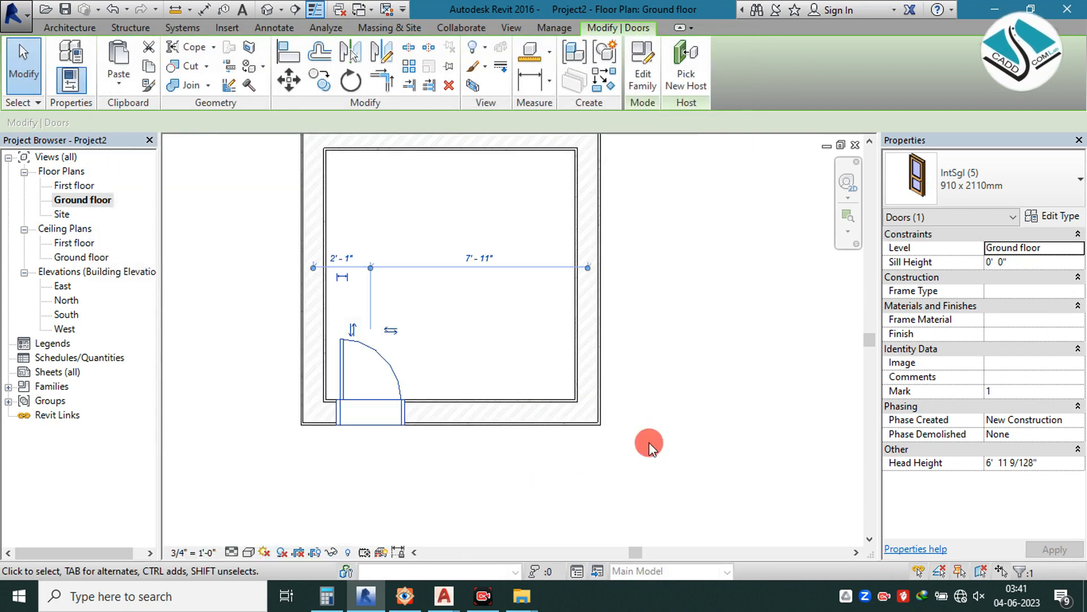
left_click(649, 442)
- Place a Fixed 36" x 48" window in the left wall, about 2'-11" from the upper wall
left_click(131, 72)
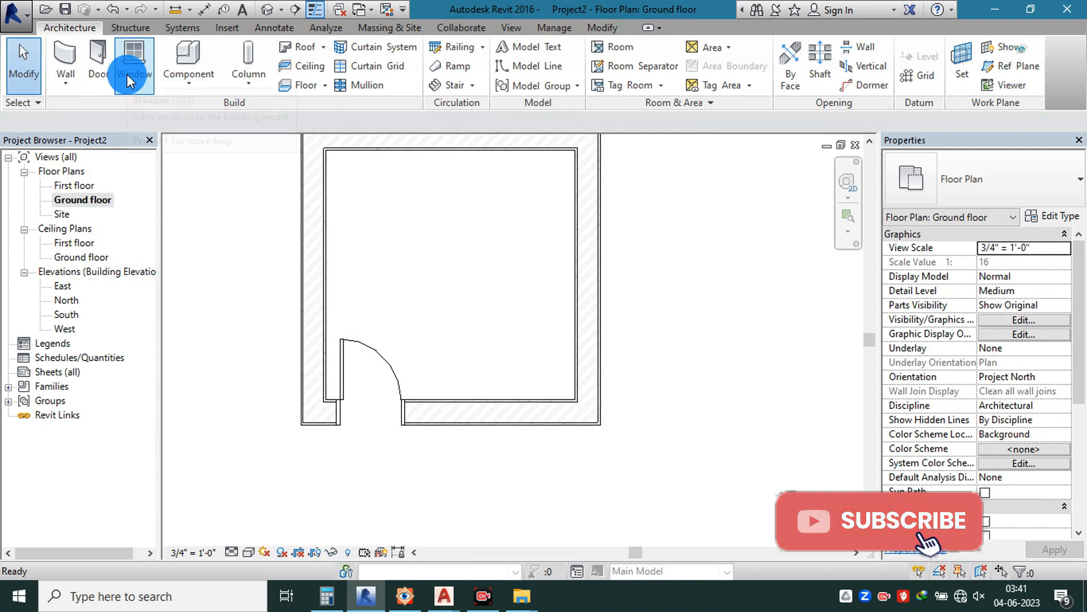
middle_click_drag(503, 245, 517, 296)
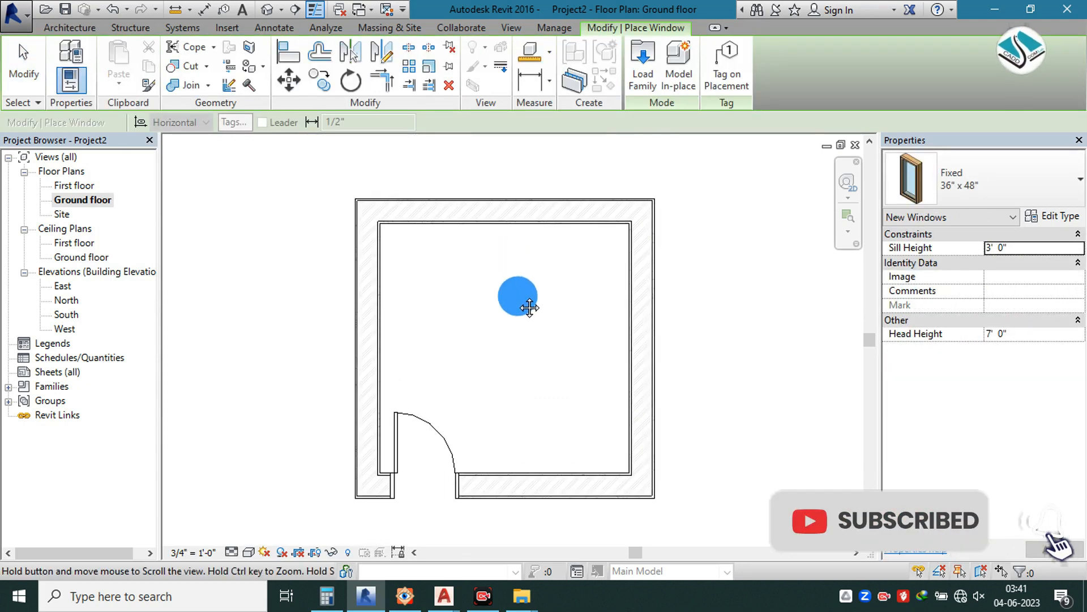
left_click(378, 288)
key("Escape")
key("Escape")
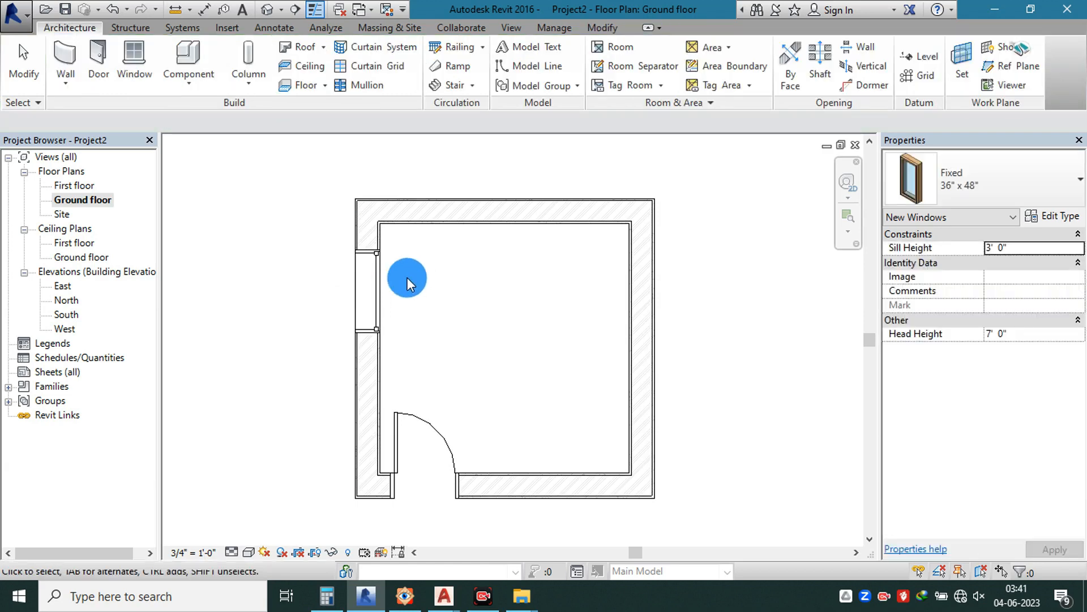
- Set the left wall window's type height to 1'6" and width to 2'
left_click(375, 283)
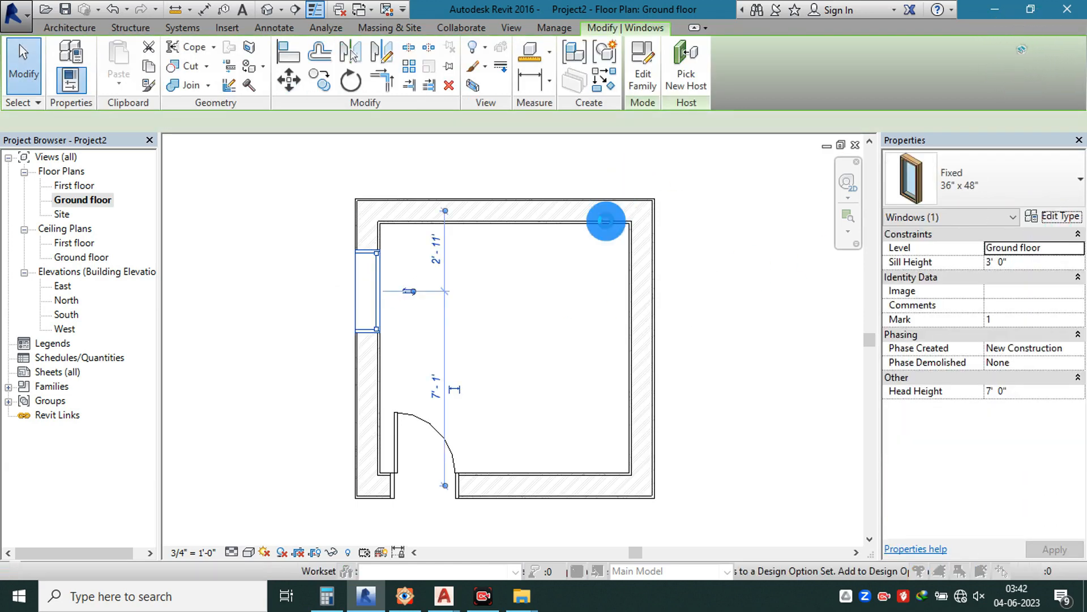
key("ctrl+v")
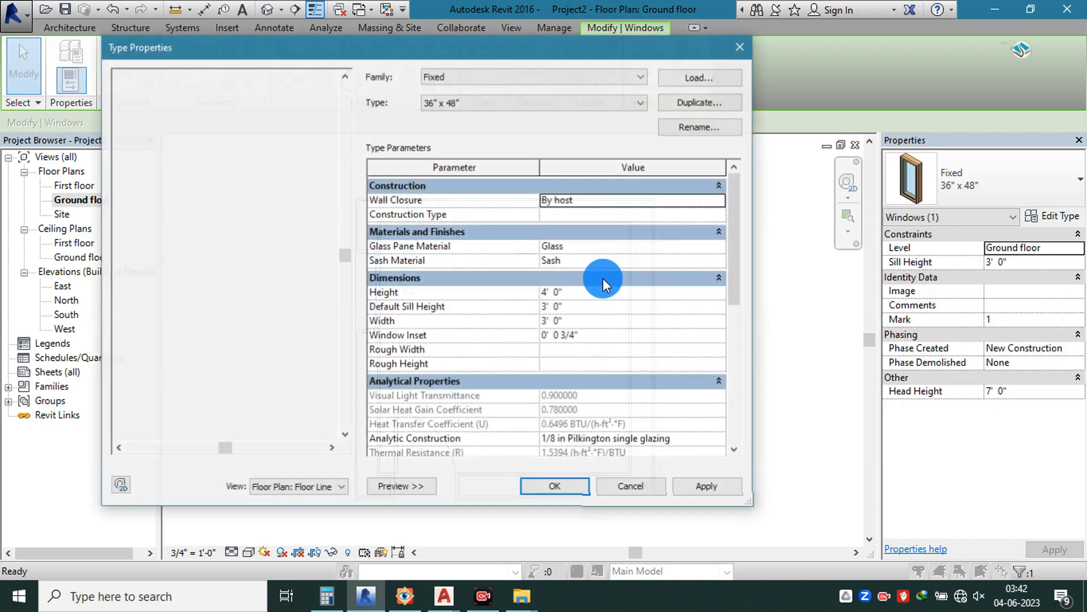
left_click(570, 295)
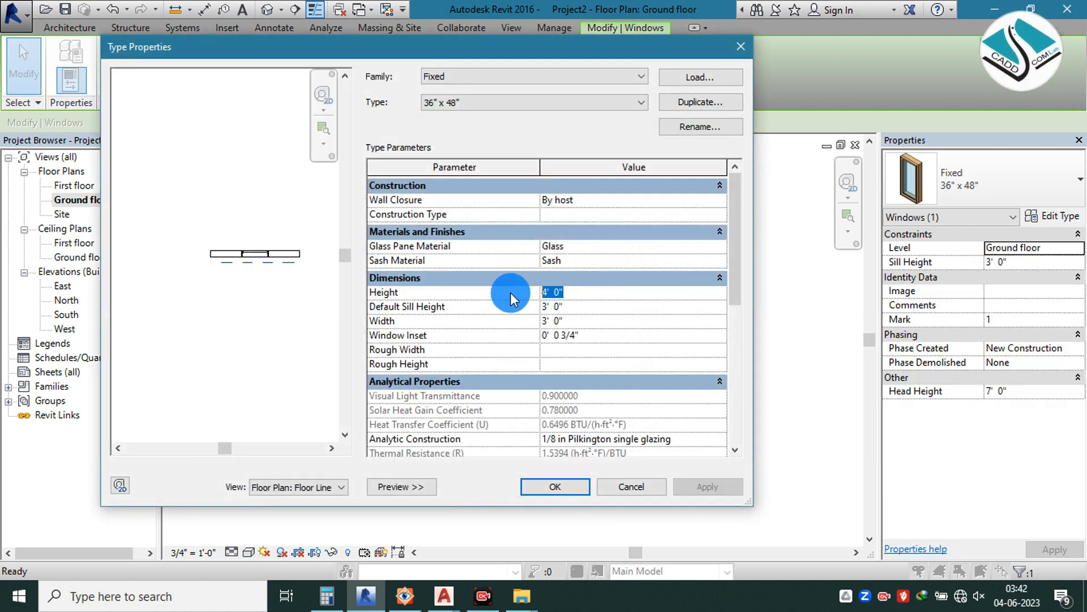
type("1'")
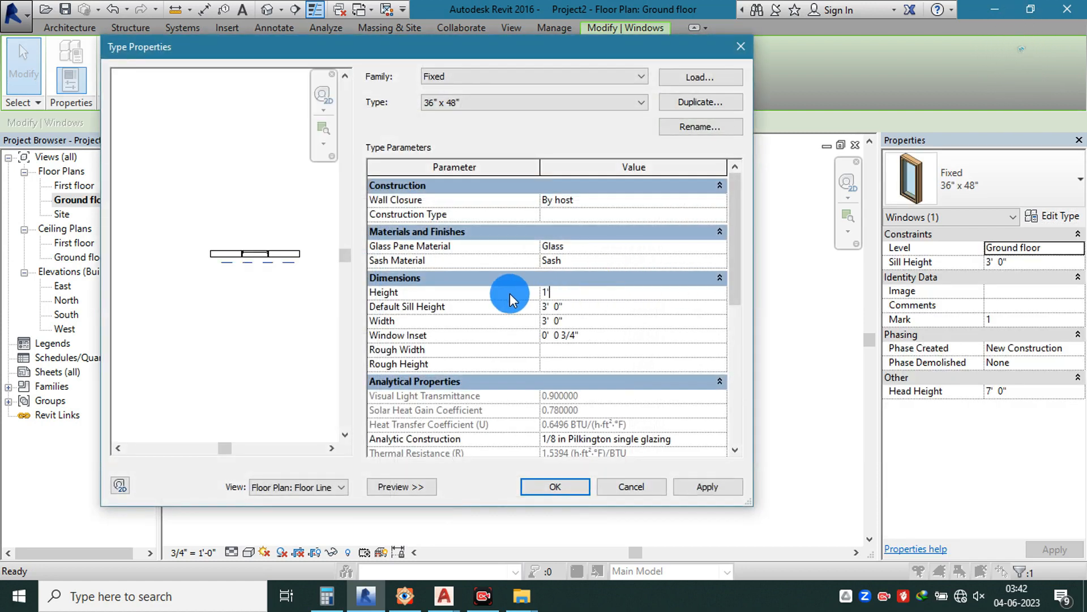
type("6\"")
left_click(576, 322)
type("2")
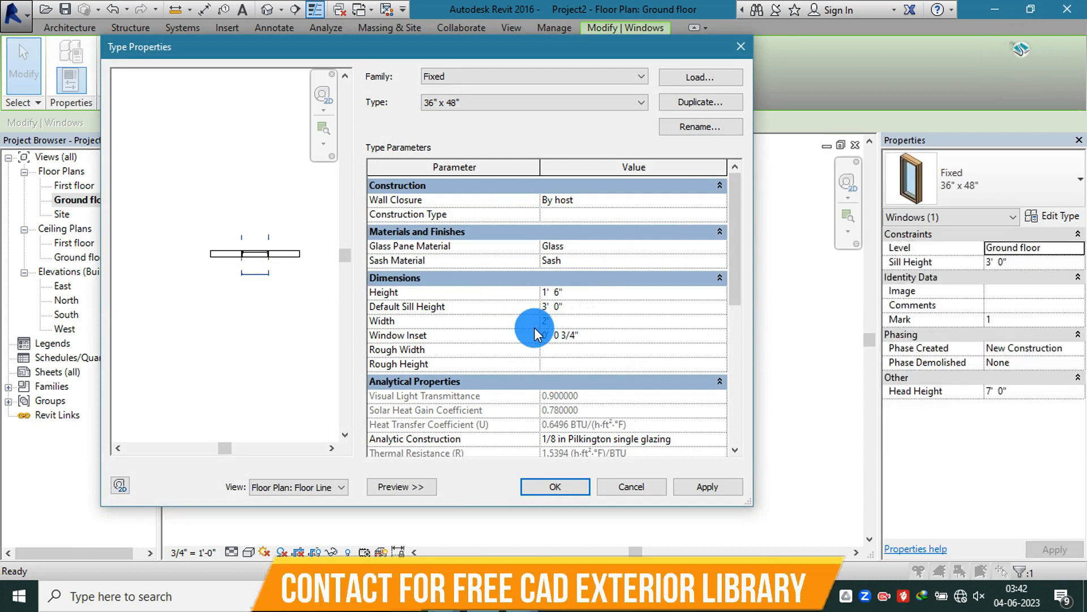
left_click(690, 487)
left_click(549, 480)
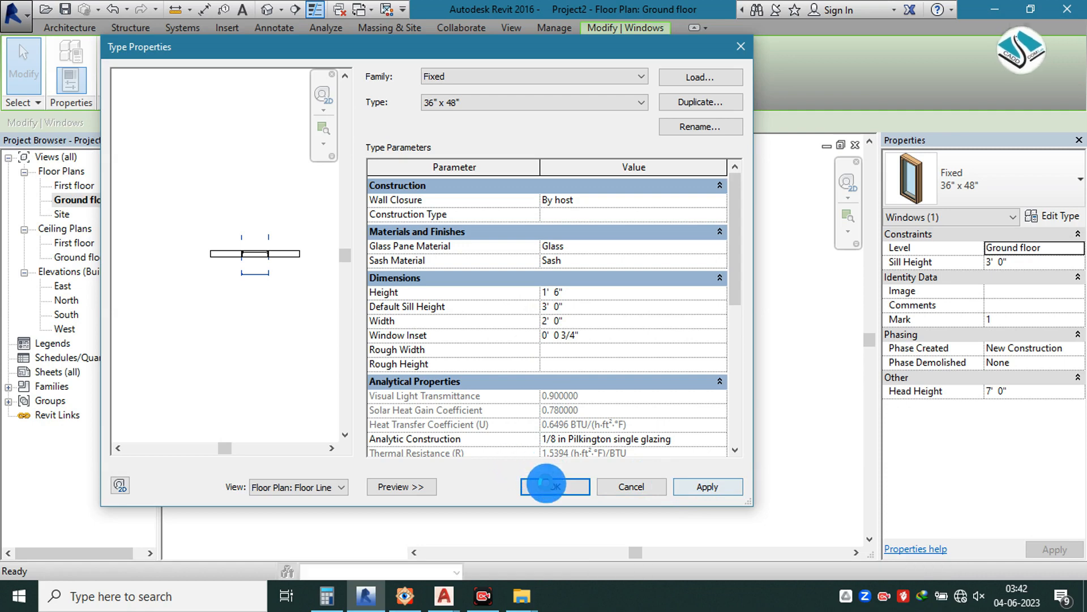
- Confirm the window's type dimensions and display the model in a 3D view with the Shaded visual style
left_click(556, 484)
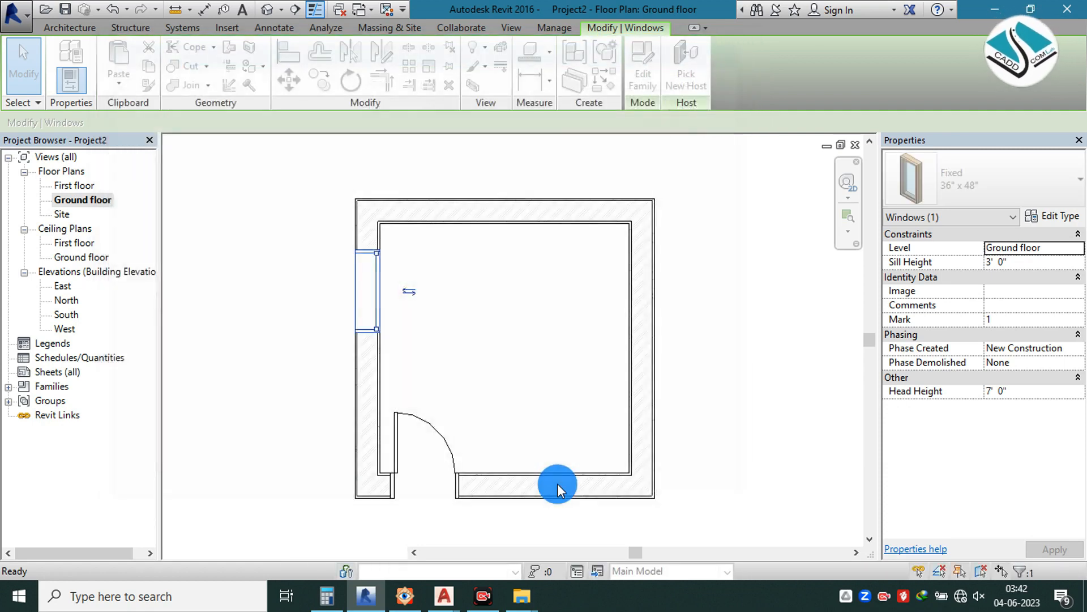
left_click(268, 10)
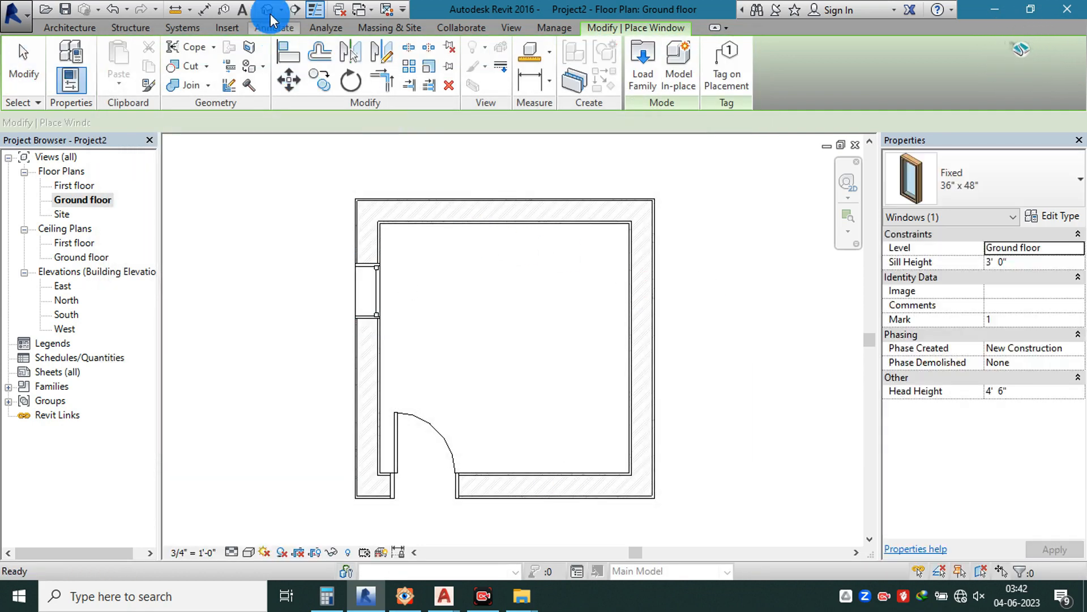
middle_click_drag(417, 401, 621, 315, "shift")
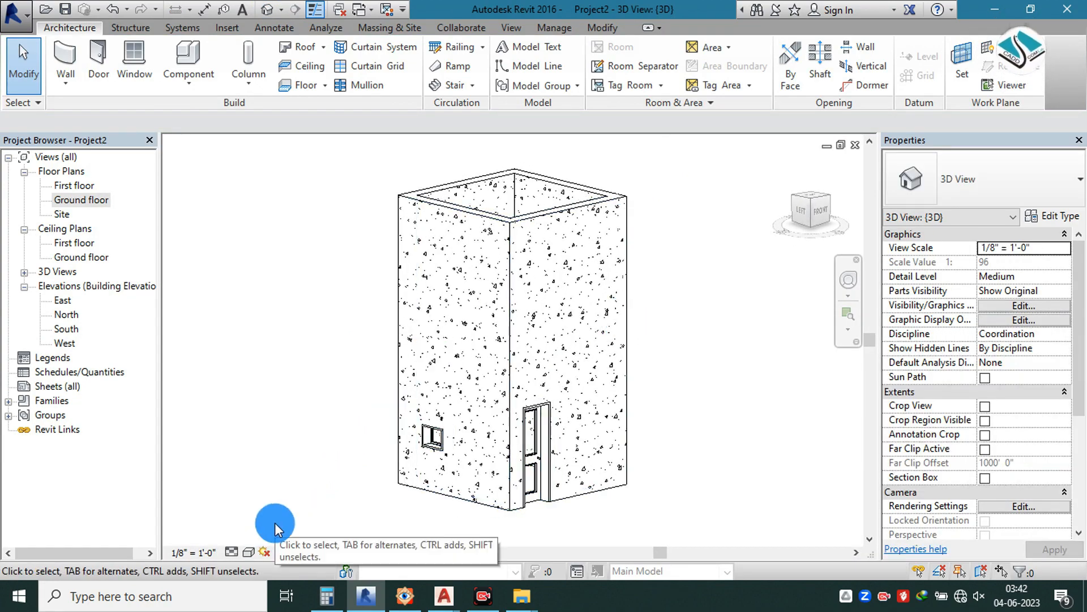
left_click(248, 552)
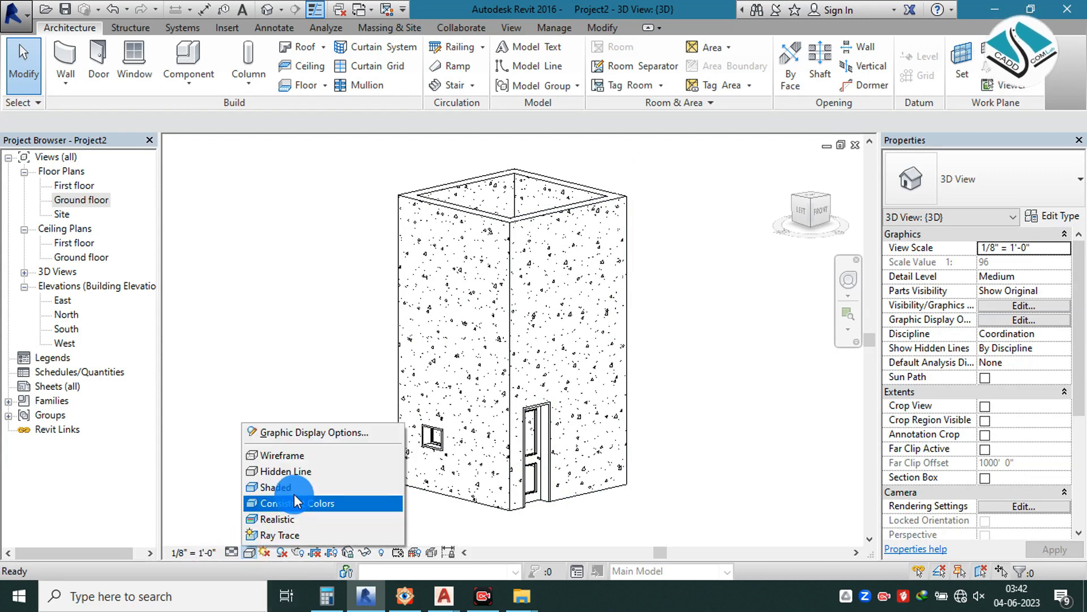
left_click(298, 491)
- Set the unconnected height of all four walls to 10' and clear the selection
left_click_drag(678, 178, 710, 362)
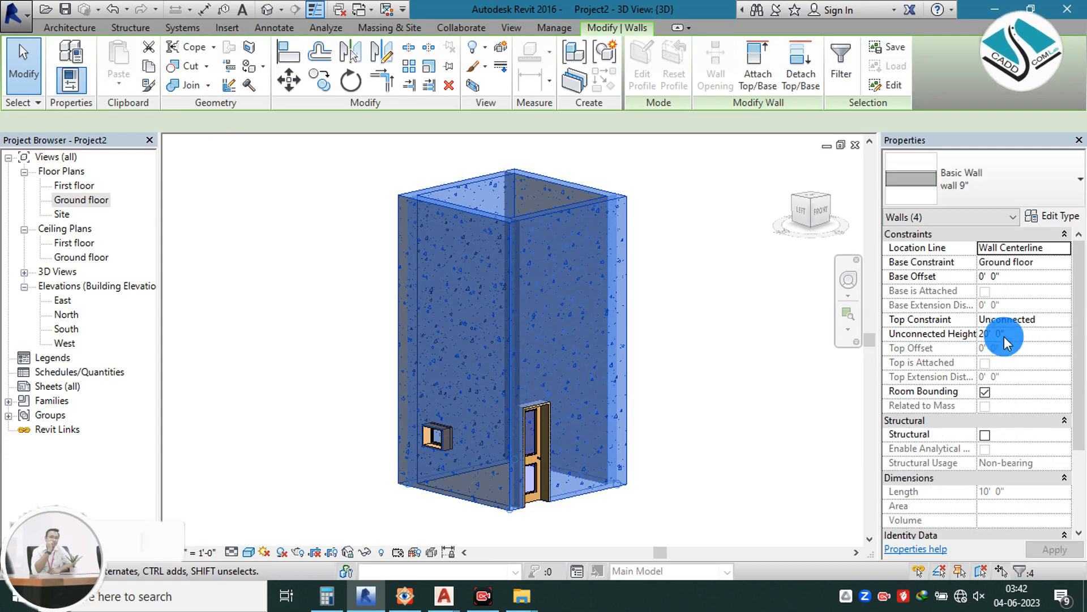
left_click(1007, 333)
type("1")
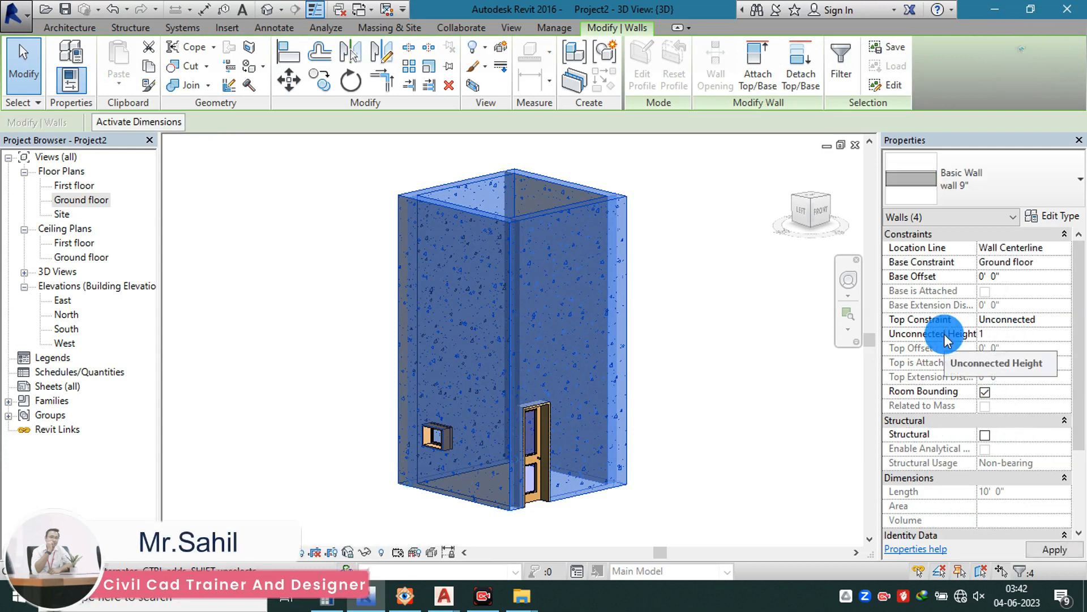
type("0")
key("Return")
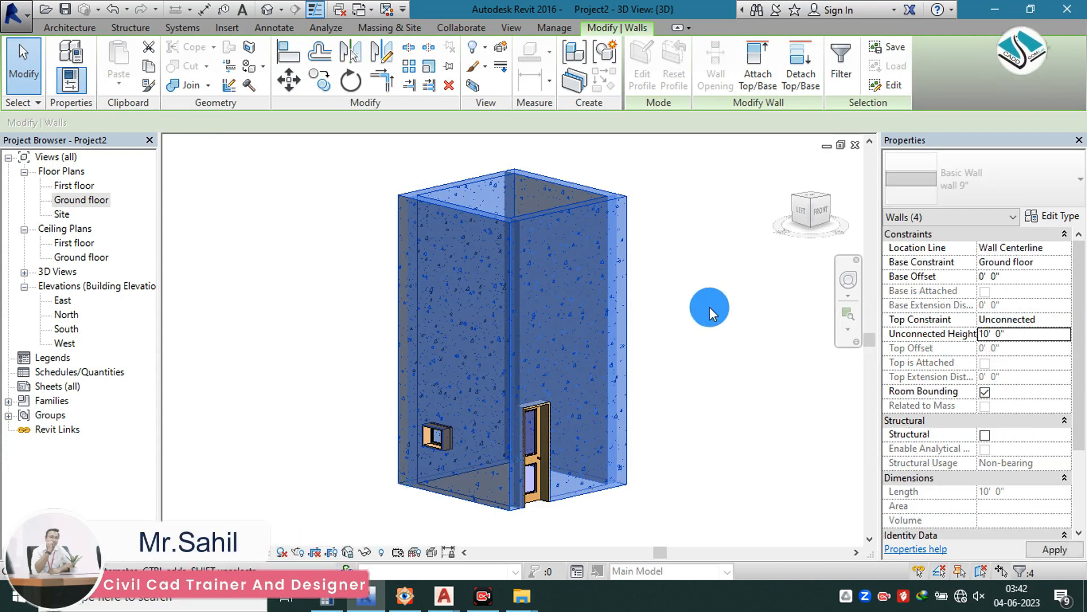
left_click(650, 307)
- Create a Generic - 12" floor on the Ground floor plan with a rectangular boundary spanning the walls' outer corners
middle_click_drag(619, 359, 228, 456, "shift")
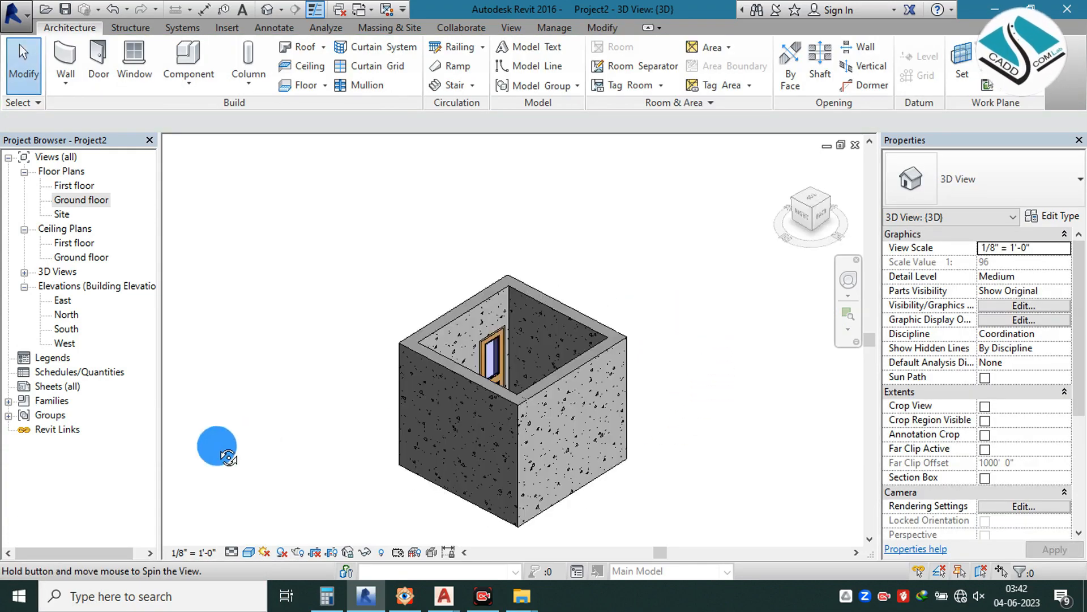
middle_click_drag(390, 443, 167, 213, "shift")
double_click(86, 200)
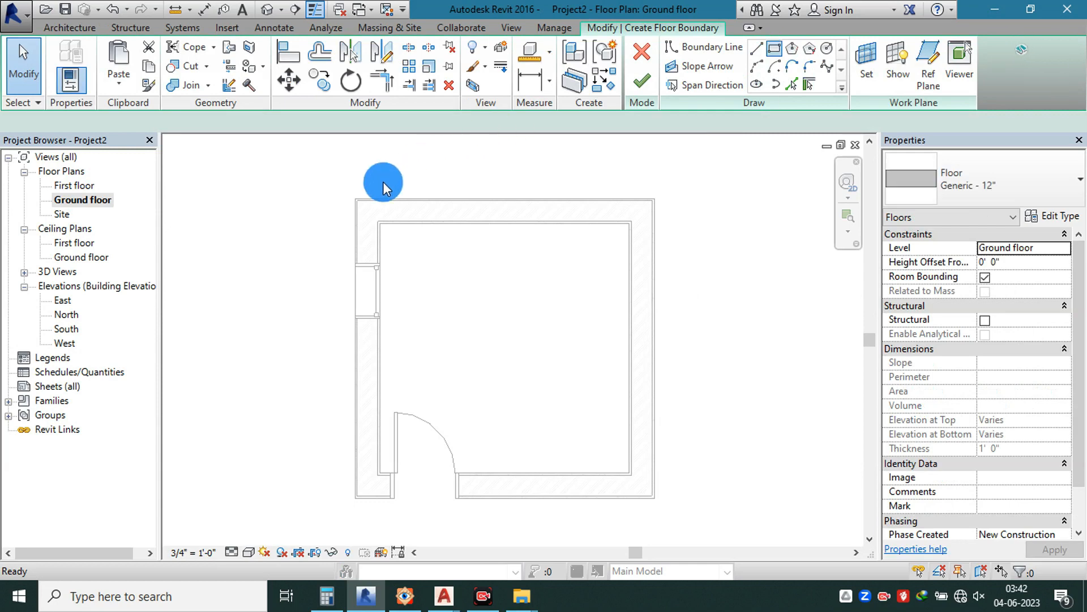
scroll(358, 200, "up", 4)
left_click(367, 175)
scroll(349, 151, "down", 2)
scroll(566, 374, "down", 2)
middle_click_drag(657, 442, 467, 232)
scroll(639, 411, "up", 6)
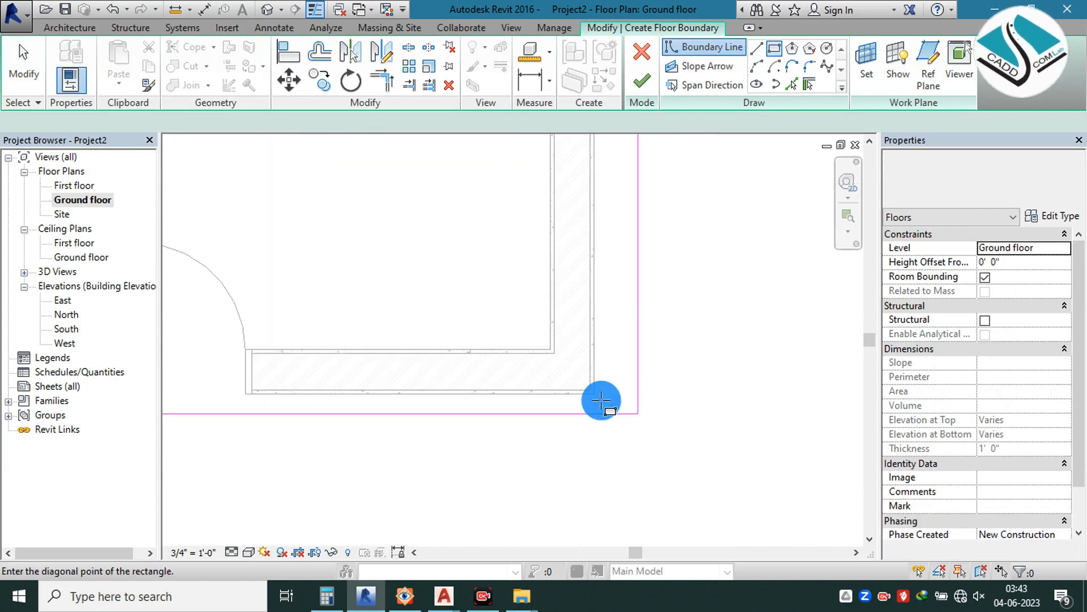
left_click(575, 379)
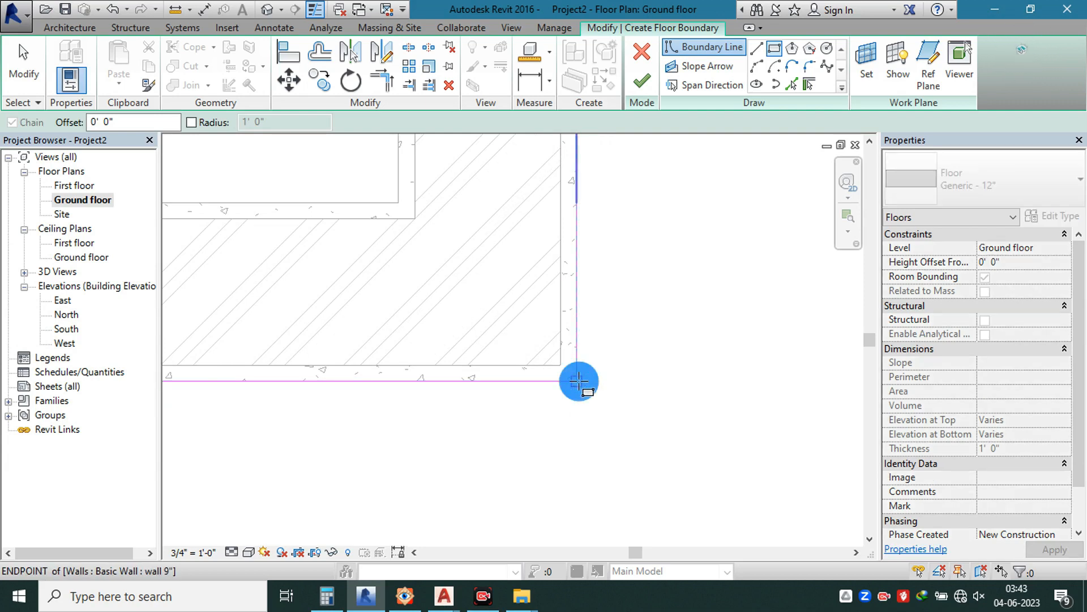
left_click(631, 86)
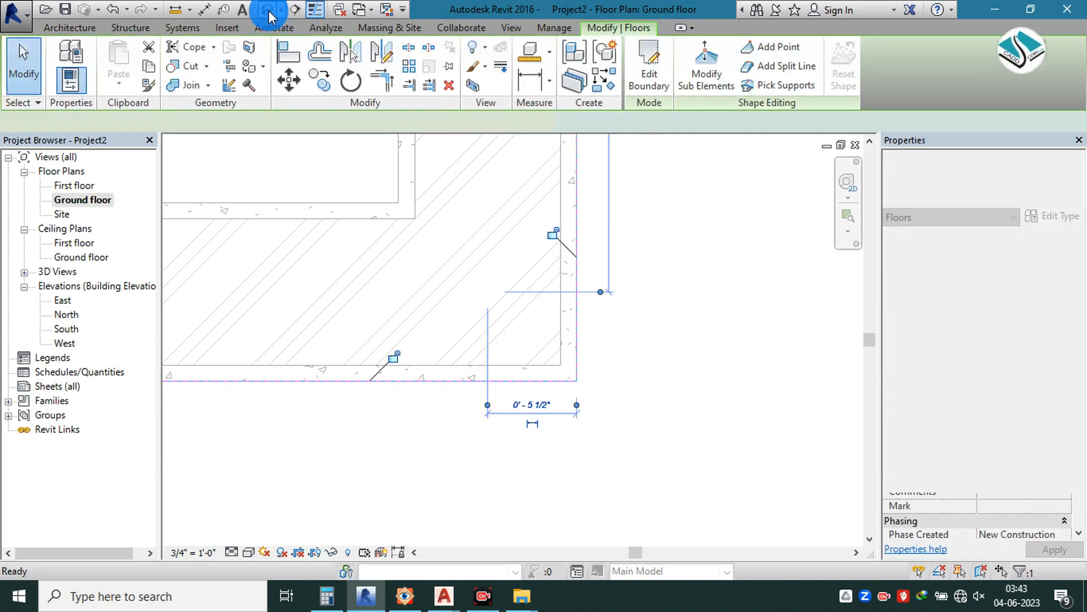
- In the 3D view, set the floor type's structure layer thickness to 6"
left_click(269, 11)
left_click(440, 245)
middle_click_drag(492, 382, 565, 352, "shift")
scroll(582, 375, "up", 5)
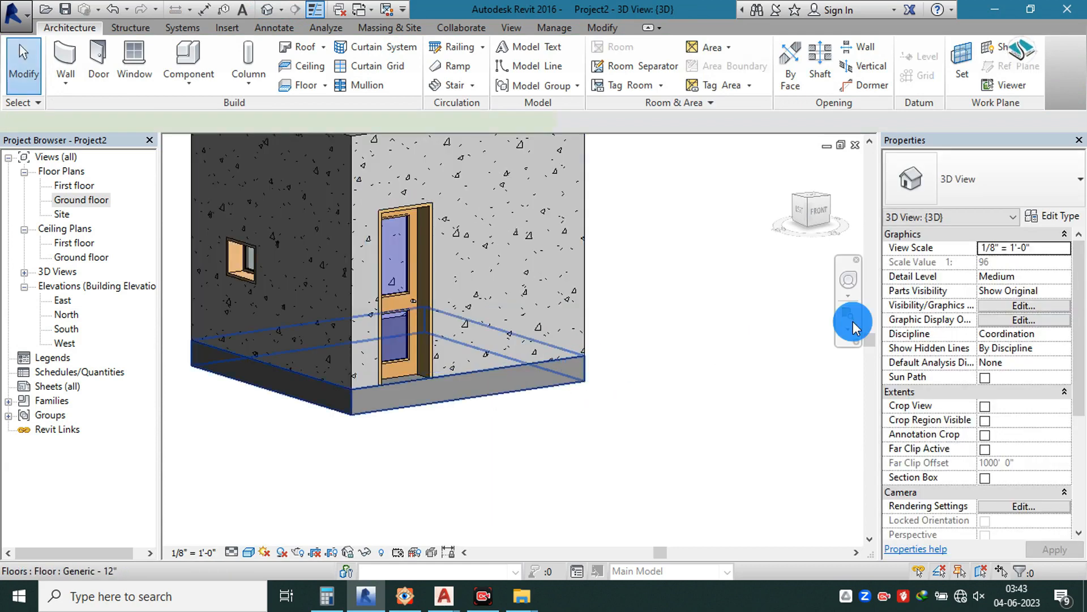
left_click(1050, 223)
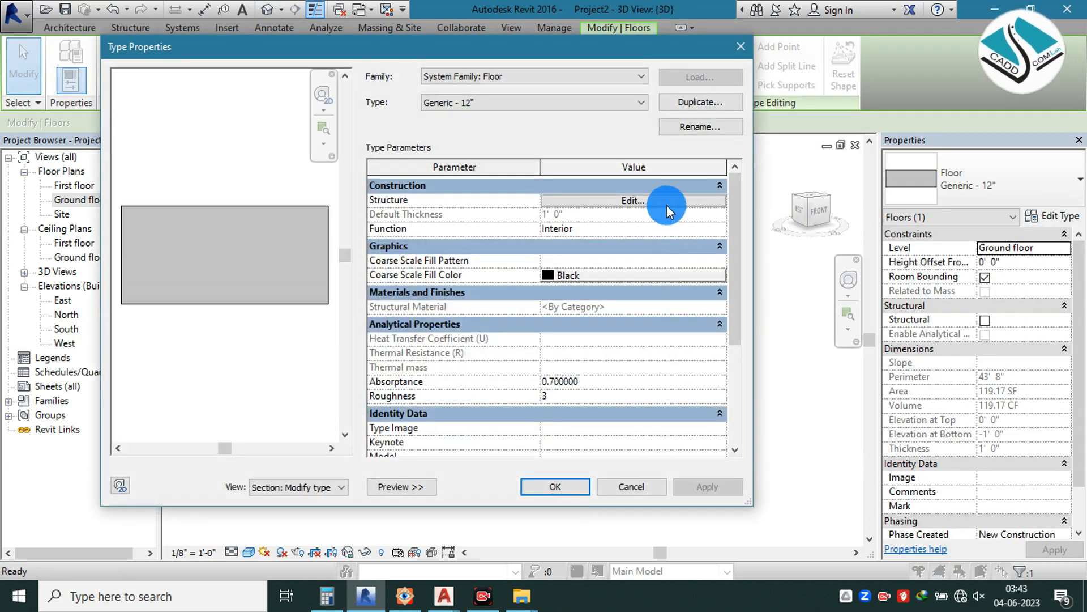
left_click(668, 202)
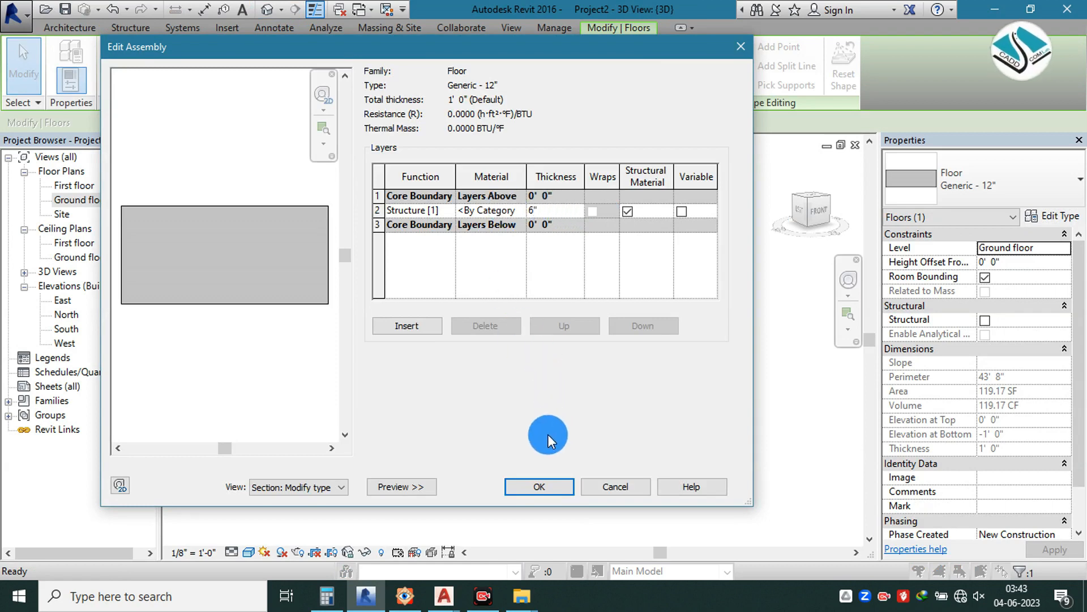
left_click(540, 486)
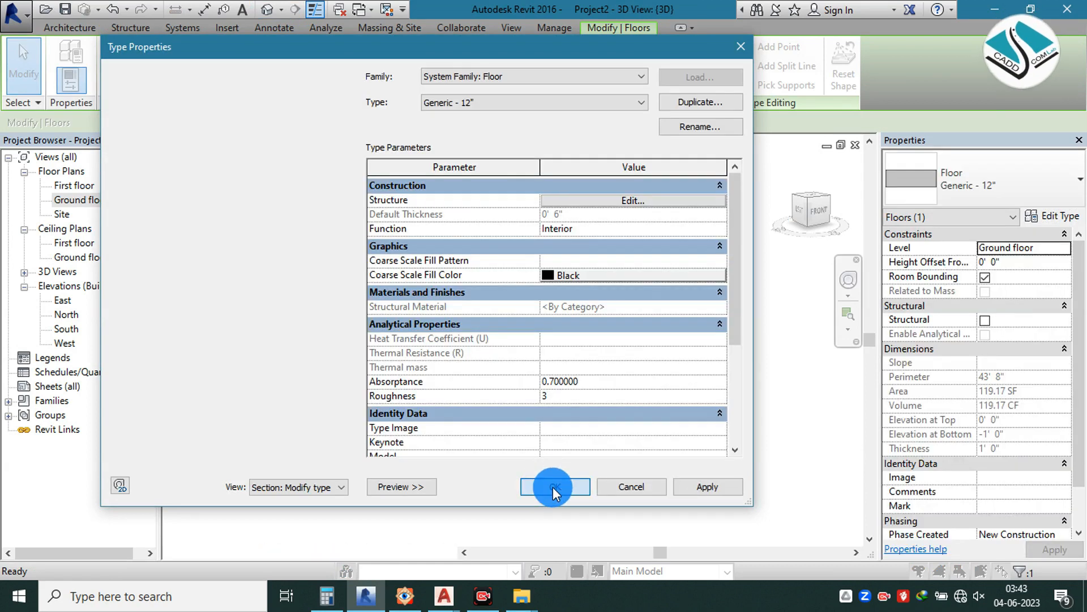
left_click(550, 419)
left_click(588, 420)
- Insert a structure layer above the floor type's upper core boundary and set its thickness to 1"
middle_click_drag(631, 333, 594, 442, "shift")
left_click(593, 464)
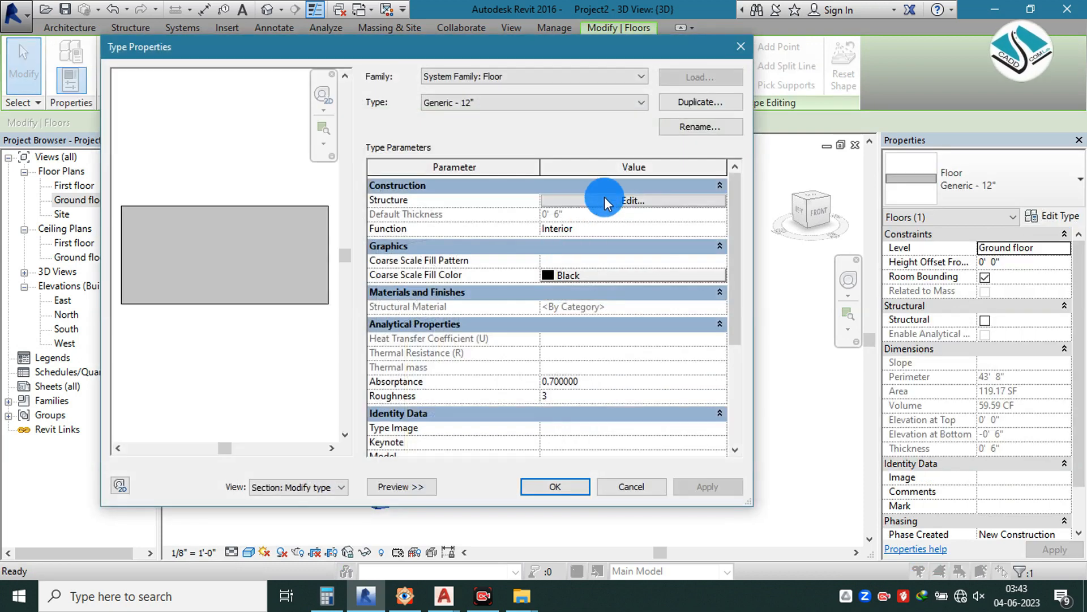
left_click(604, 198)
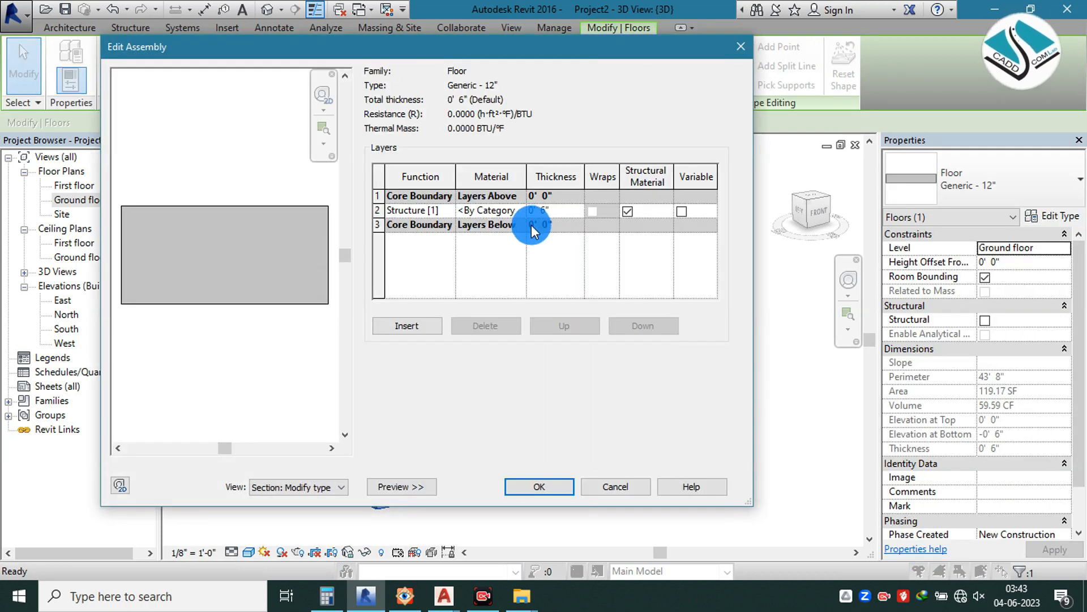
left_click(432, 321)
left_click(549, 325)
left_click(549, 325)
left_click(550, 326)
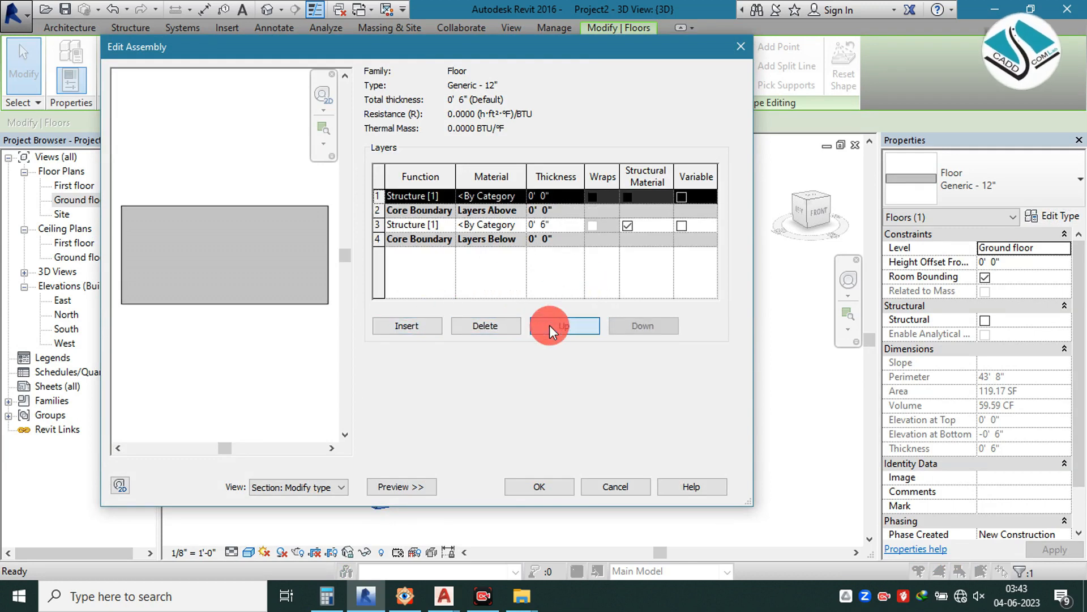
left_click(558, 196)
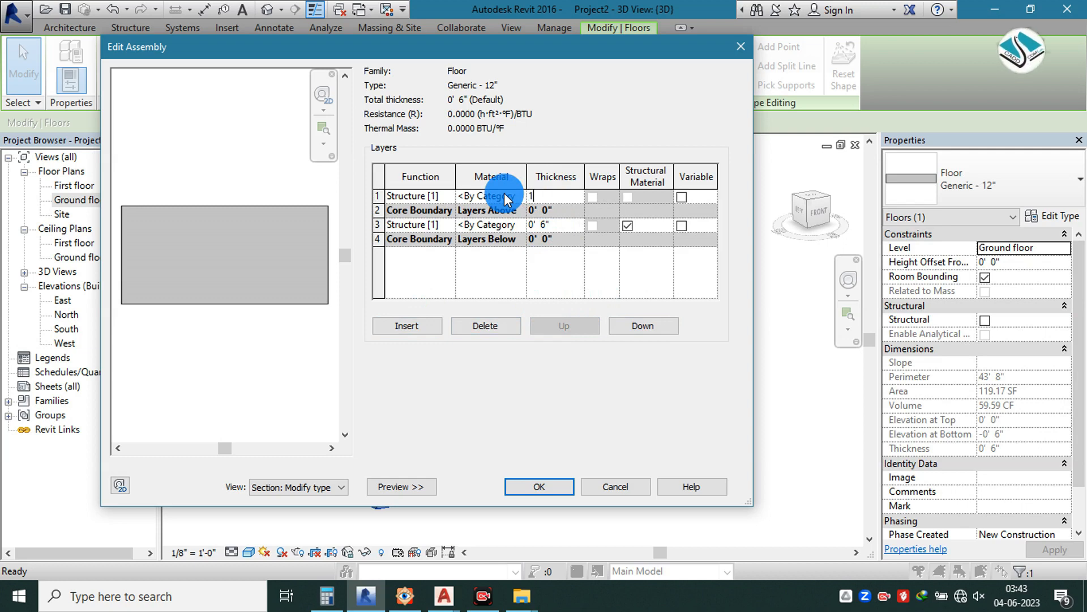
key("Tab")
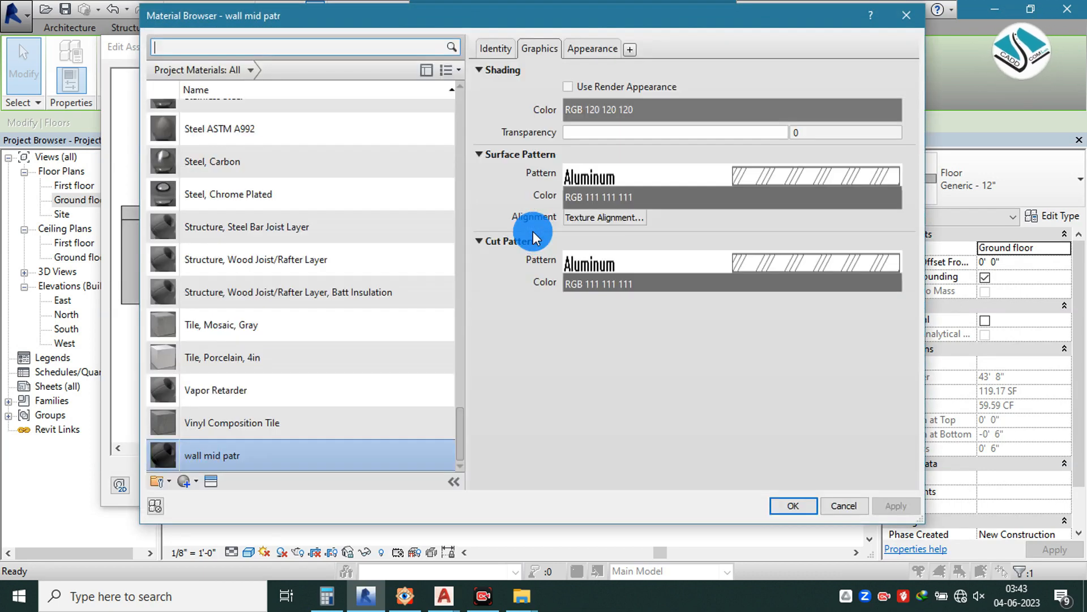
- Set the surface pattern of the wall mid patr material to Wood - Finish
left_click(812, 185)
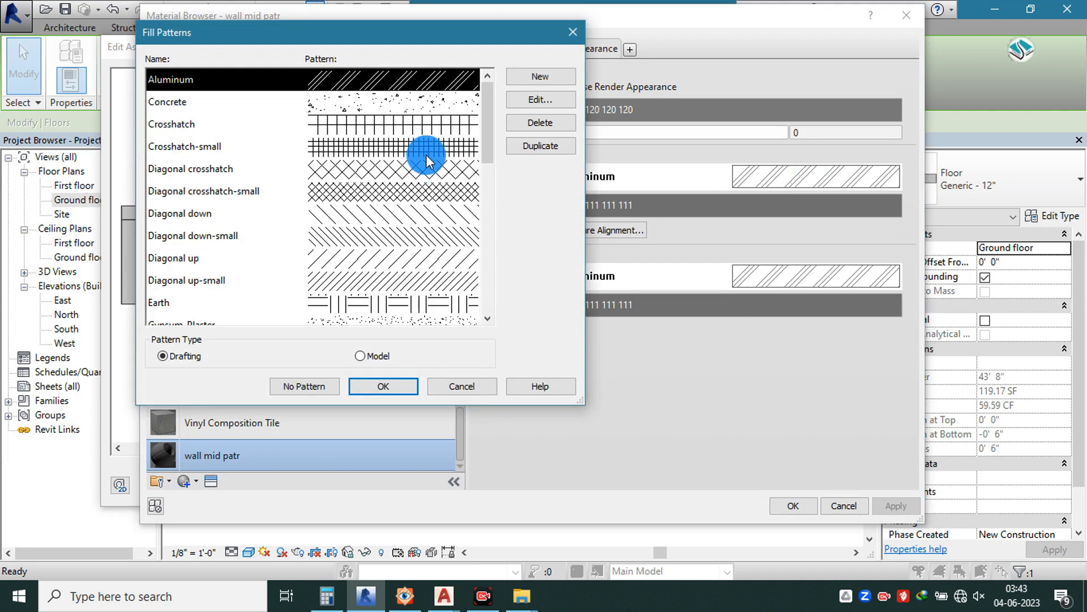
left_click_drag(488, 117, 428, 218)
scroll(402, 230, "down", 2)
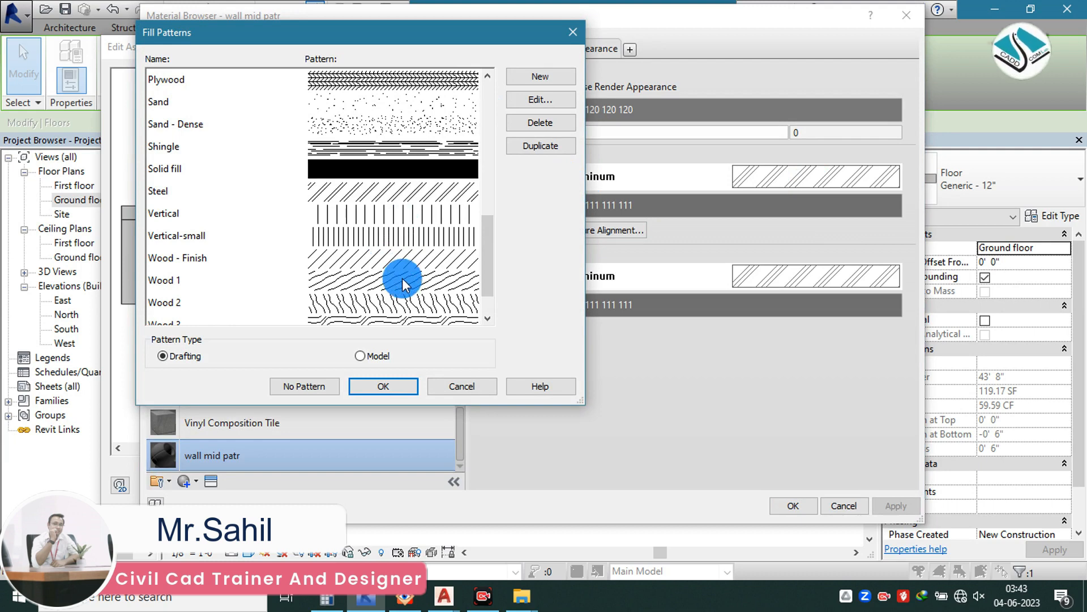
scroll(399, 269, "down", 1)
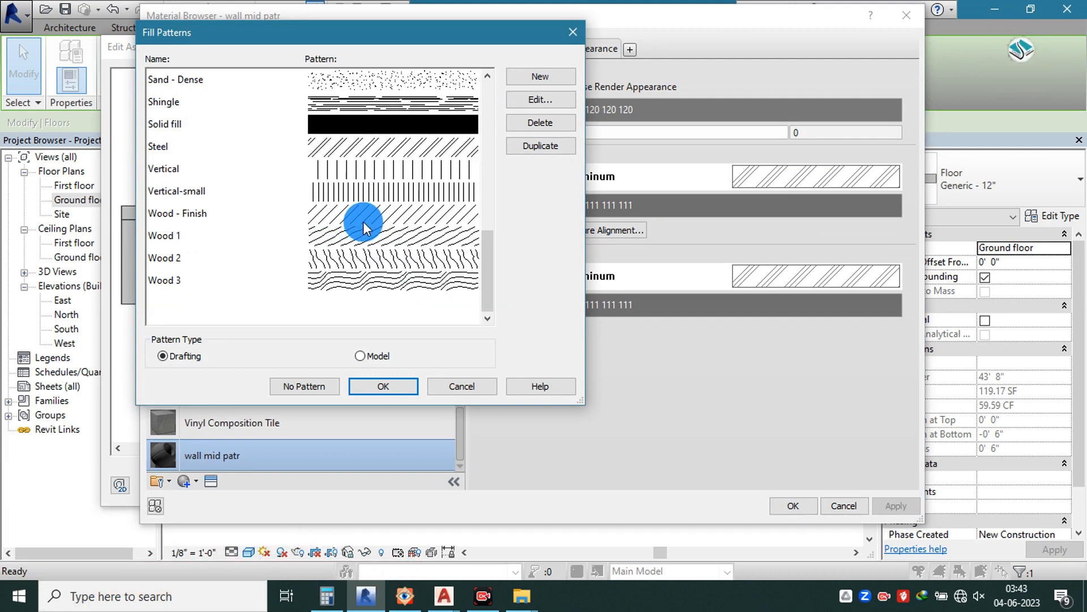
left_click(399, 217)
left_click(385, 386)
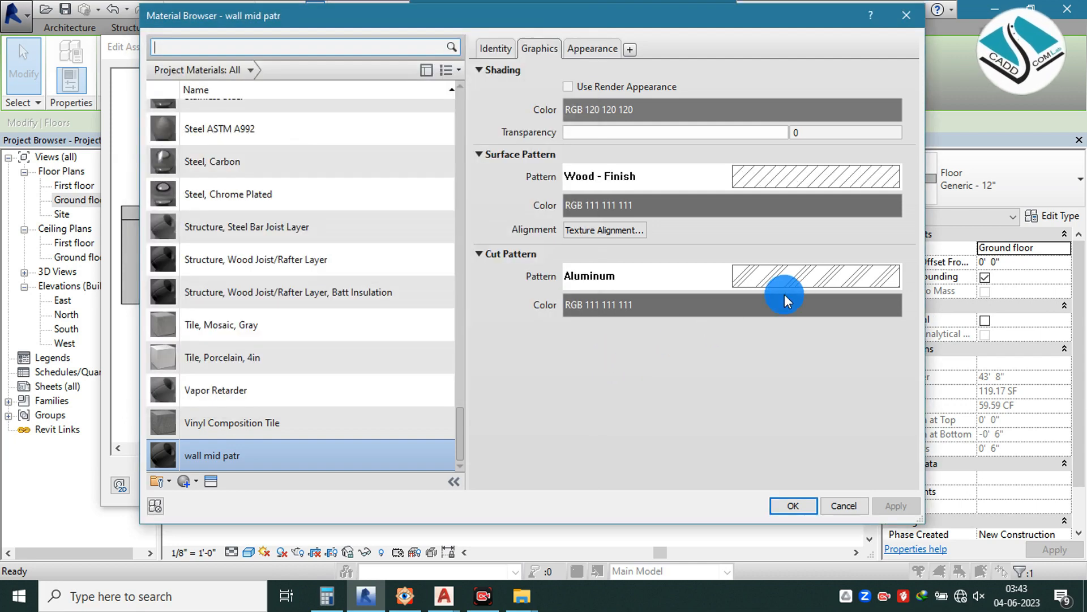
- Set the wall mid patr material's cut pattern to Wood - Finish and apply the material to the top floor layer
left_click(783, 277)
scroll(391, 247, "down", 5)
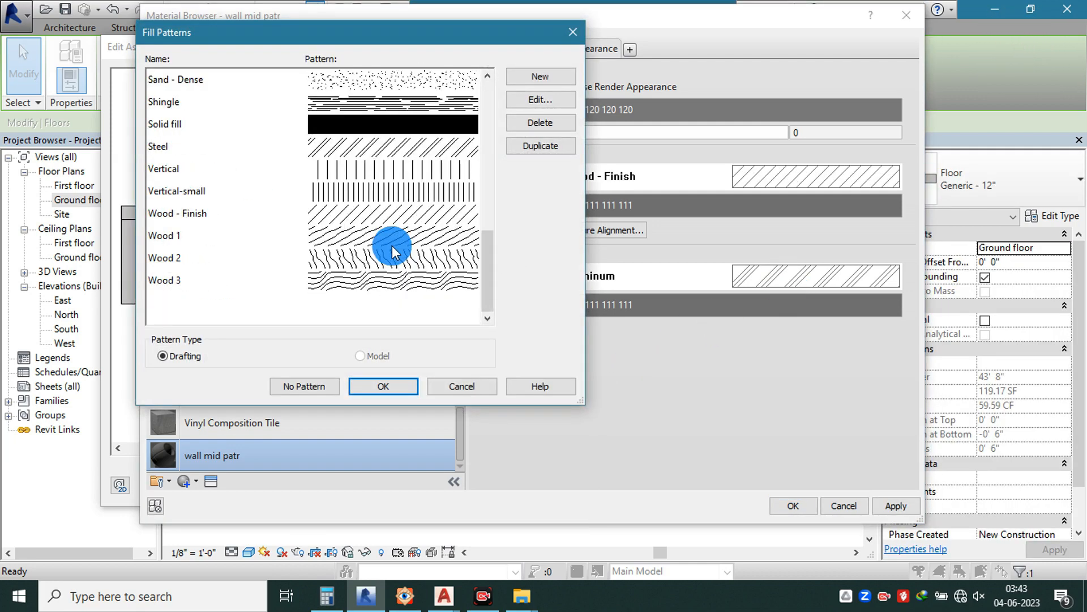
left_click(394, 218)
left_click(393, 387)
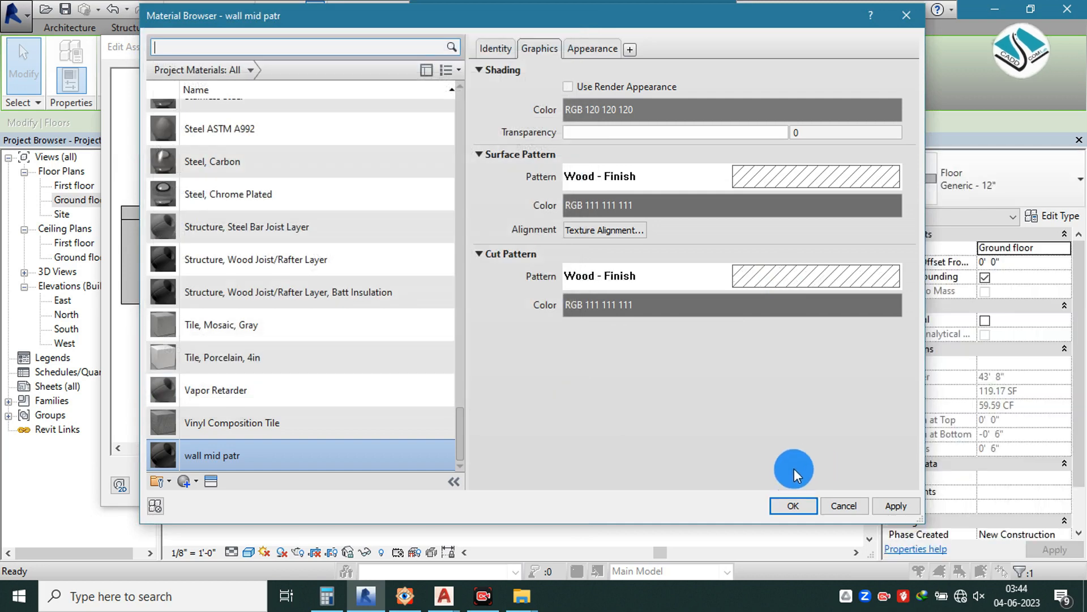
key("Return")
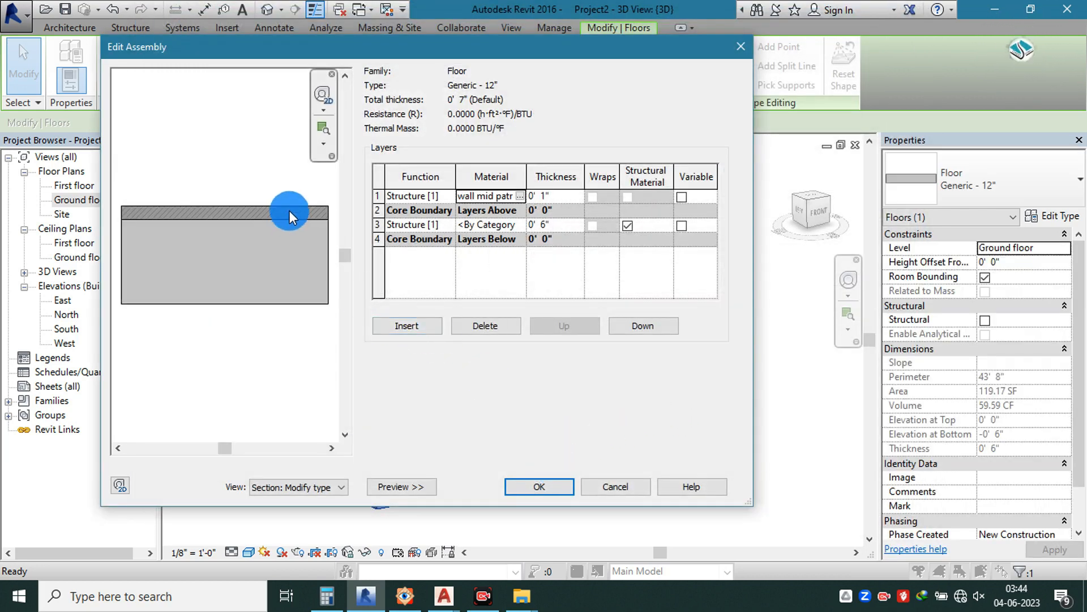
left_click(538, 486)
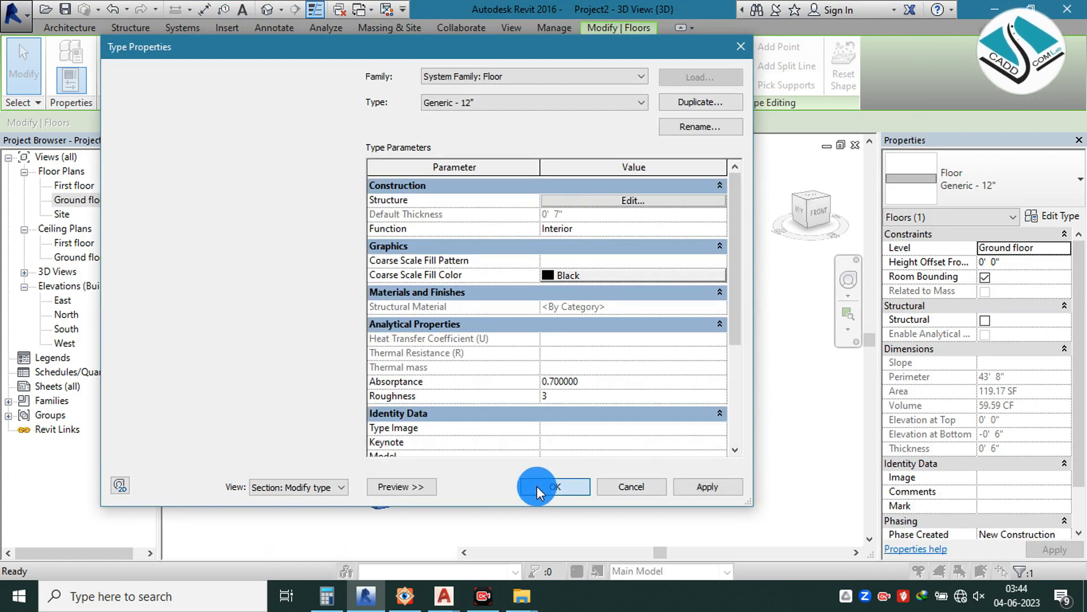
left_click(537, 486)
left_click(623, 396)
- Return to the Ground floor plan and set its view scale to 1/2" = 1'-0"
middle_click_drag(502, 307, 488, 503, "shift")
middle_click_drag(424, 225, 425, 225)
mouse_move(599, 262)
middle_mouse_down("shift")
mouse_move(555, 377)
mouse_move(608, 267)
middle_mouse_up("shift")
left_click(109, 205)
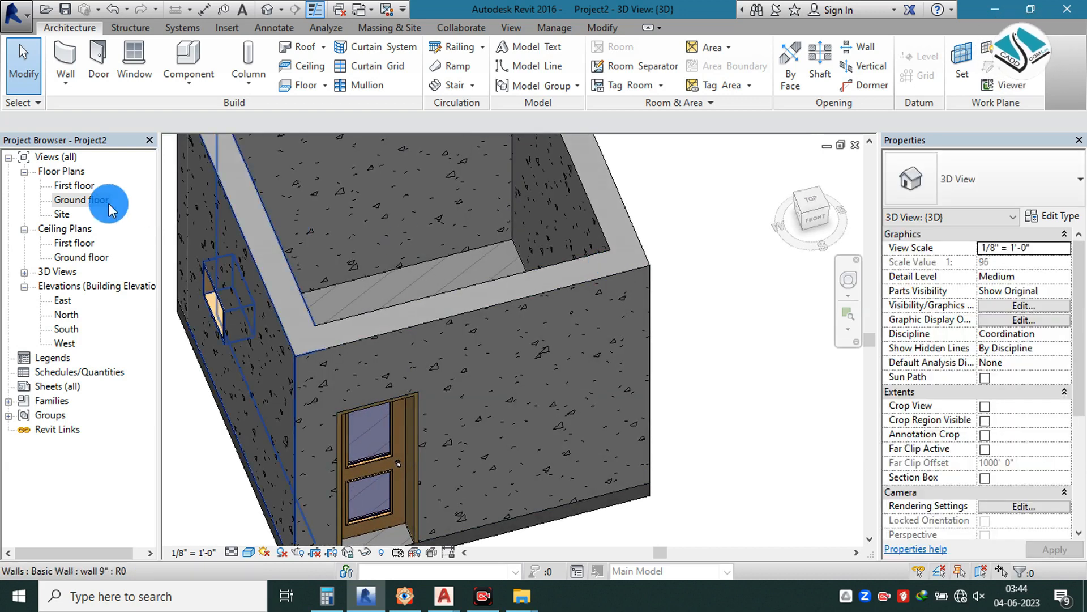
double_click(79, 198)
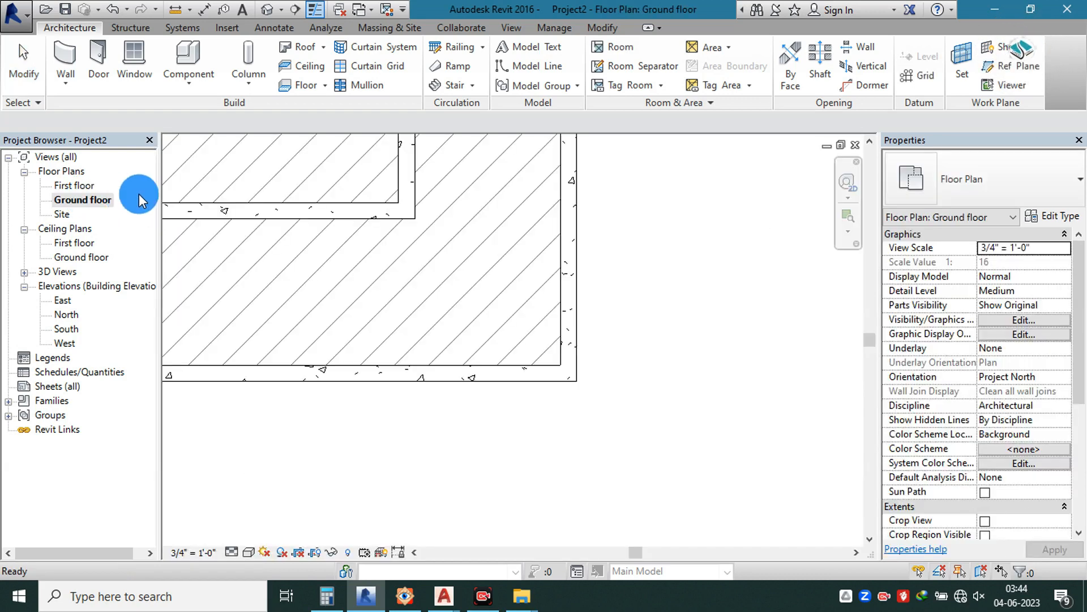
scroll(332, 226, "down", 5)
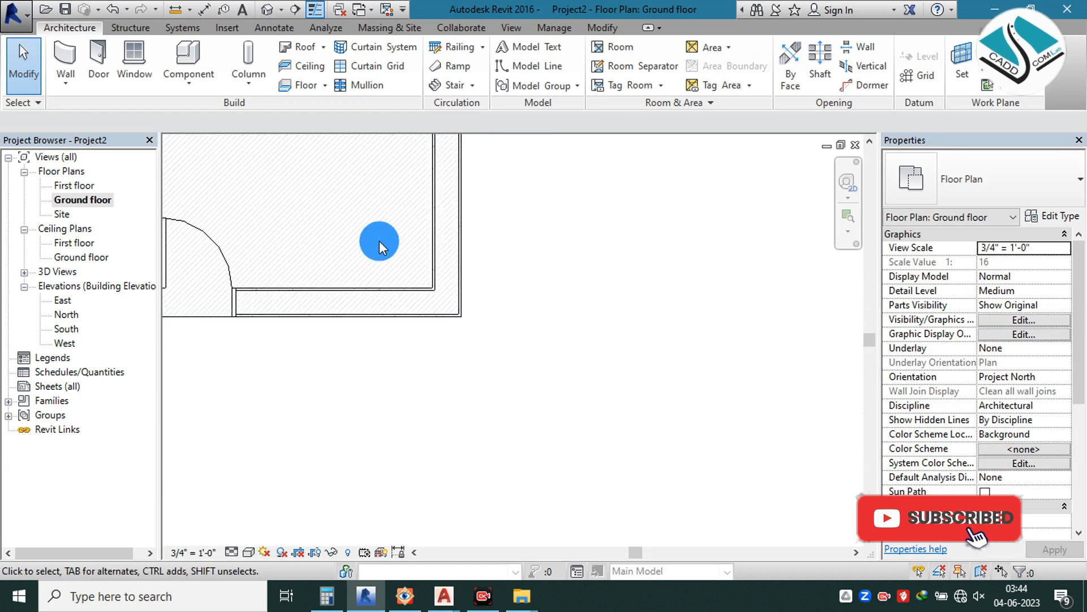
middle_click_drag(413, 199, 419, 253)
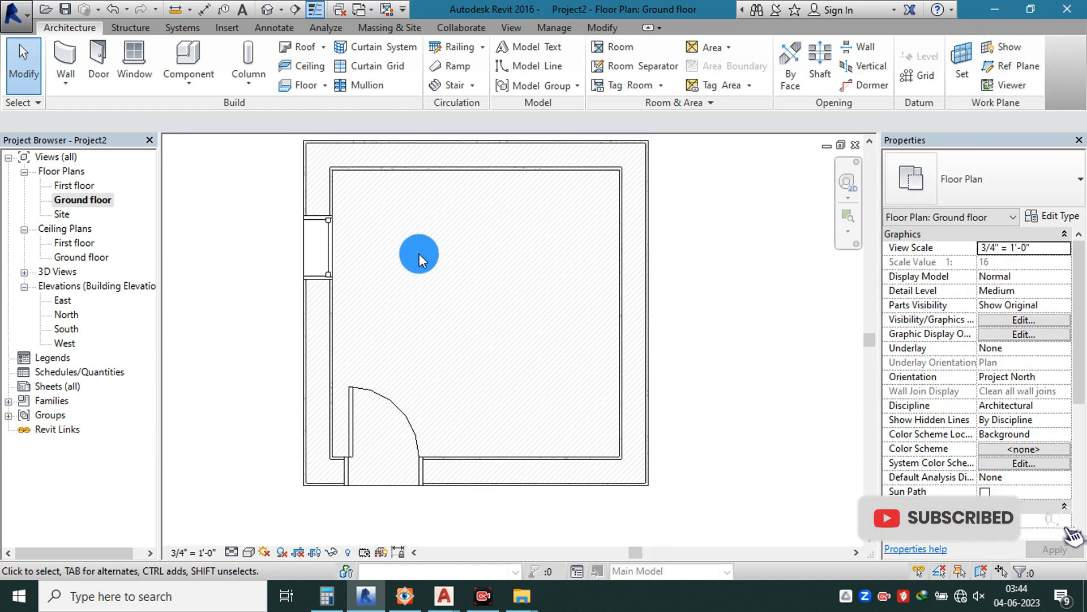
left_click(200, 553)
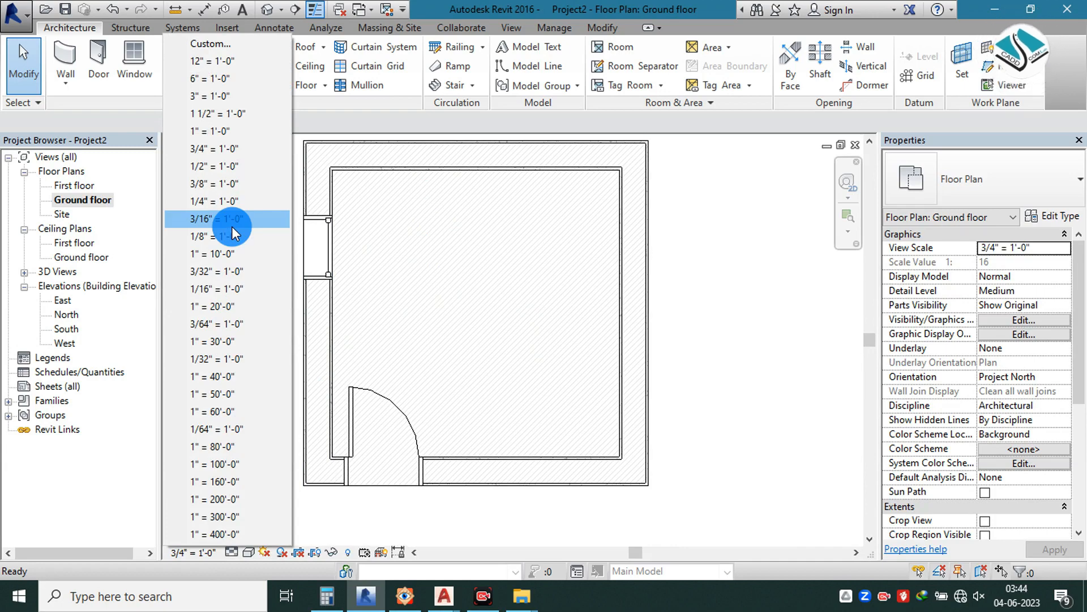
left_click(233, 169)
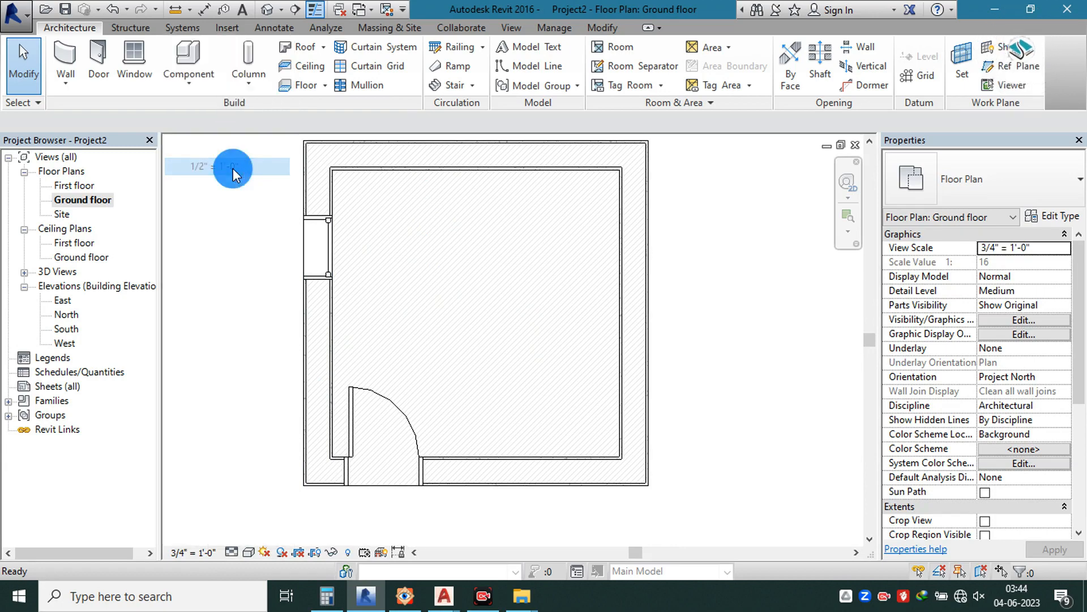
- Set the Ground floor plan's view scale to 3/8" = 1'-0"
left_click(213, 545)
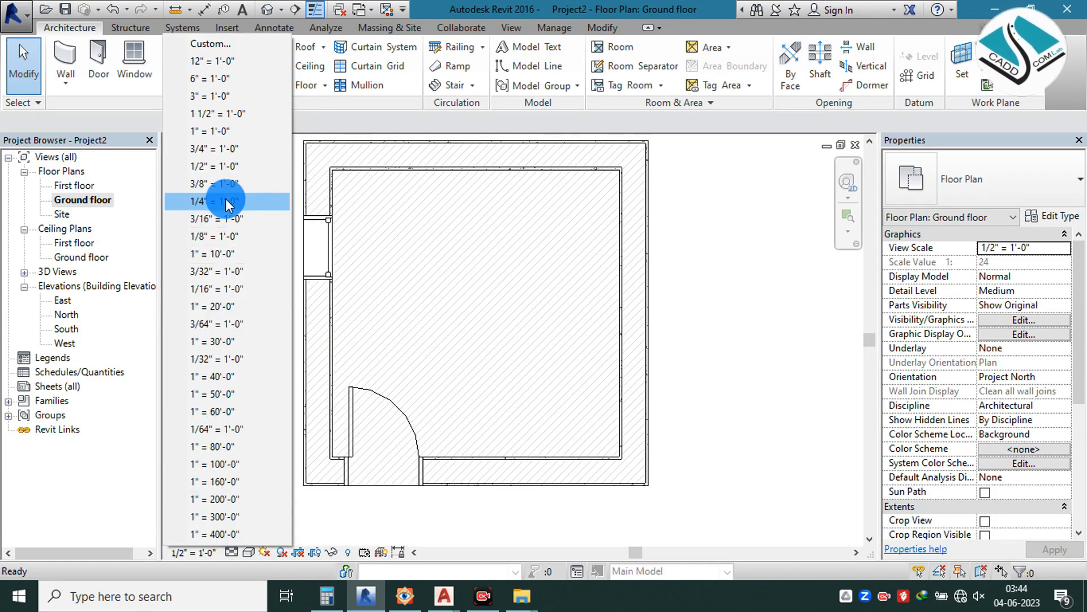
left_click(234, 183)
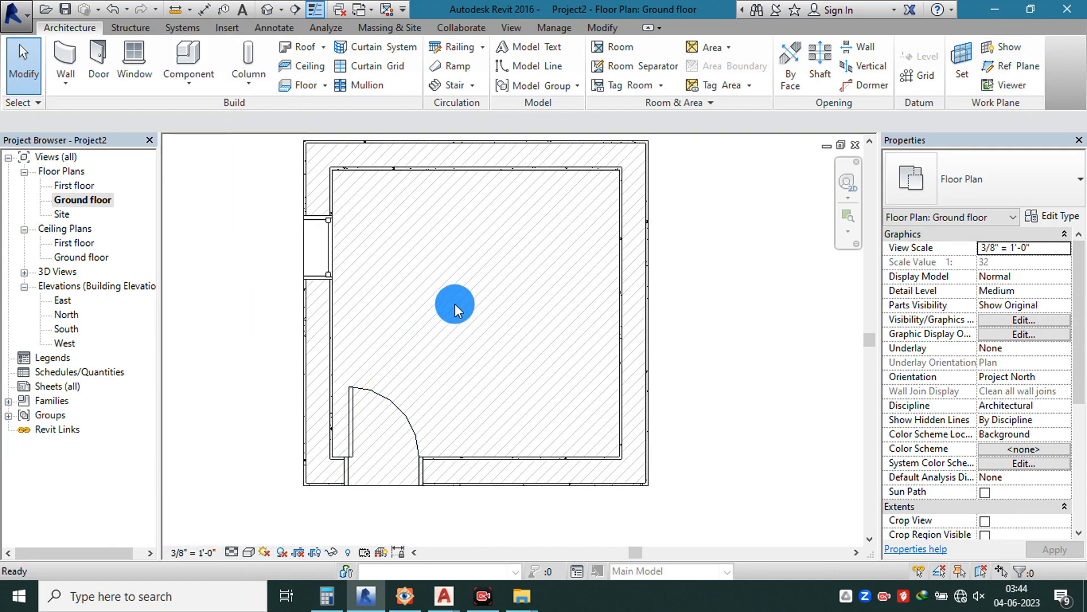
middle_click_drag(478, 341, 486, 364)
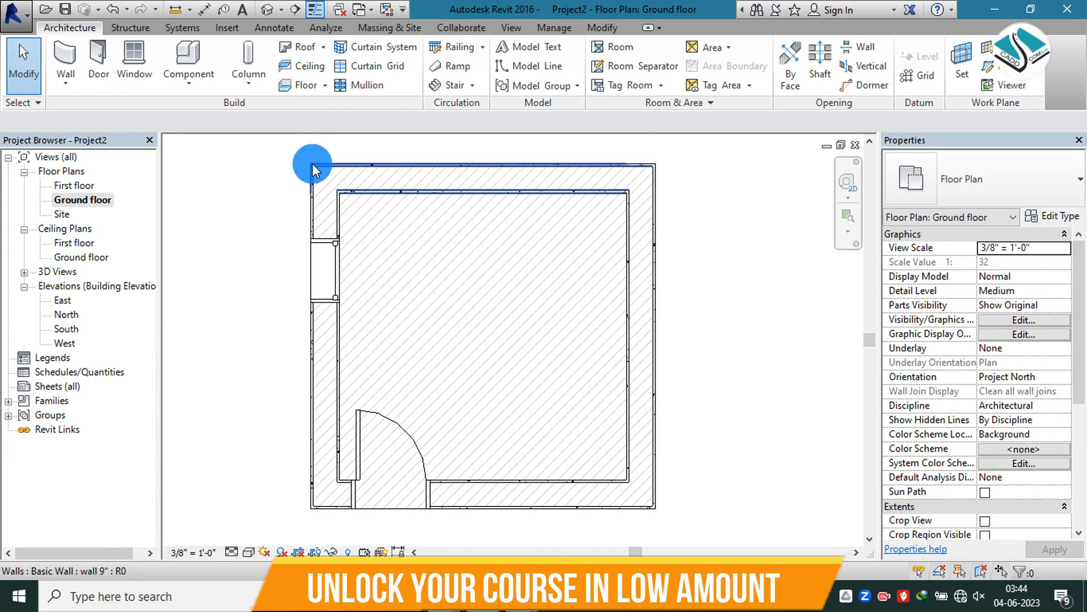
- Place an automatic 2' x 4' ACT System ceiling inside the walls in the Ground floor ceiling plan with a 9' height offset
left_click(75, 241)
left_click(82, 258)
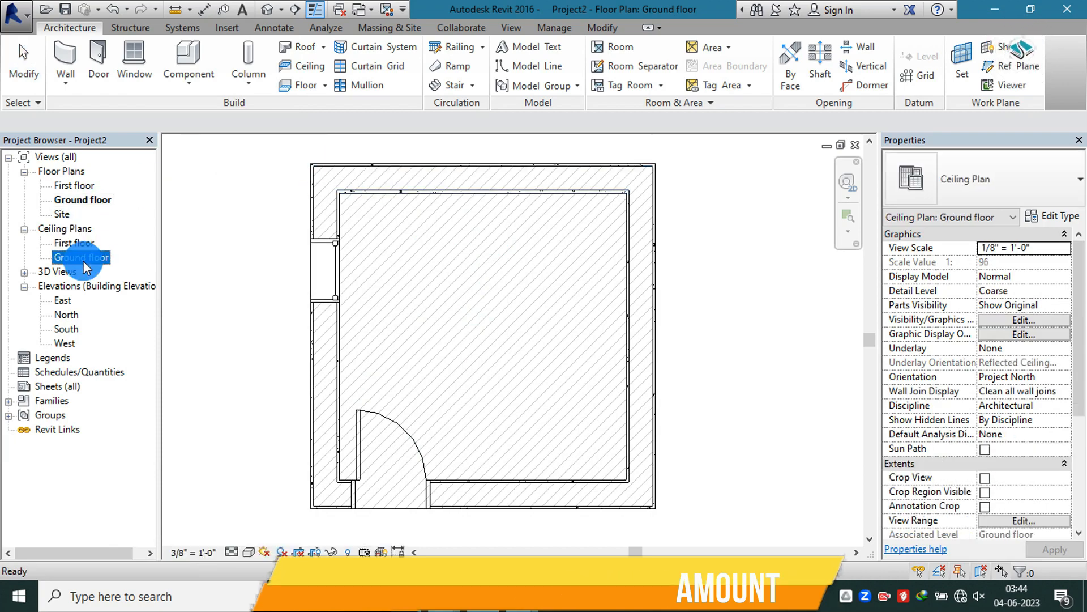
double_click(83, 260)
left_click(310, 66)
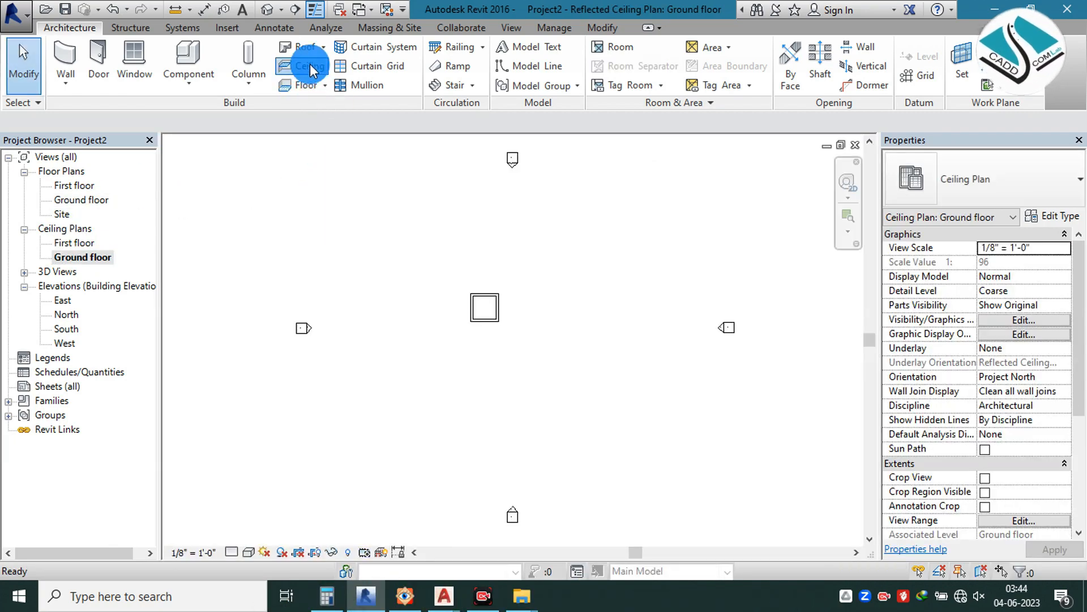
left_click(484, 306)
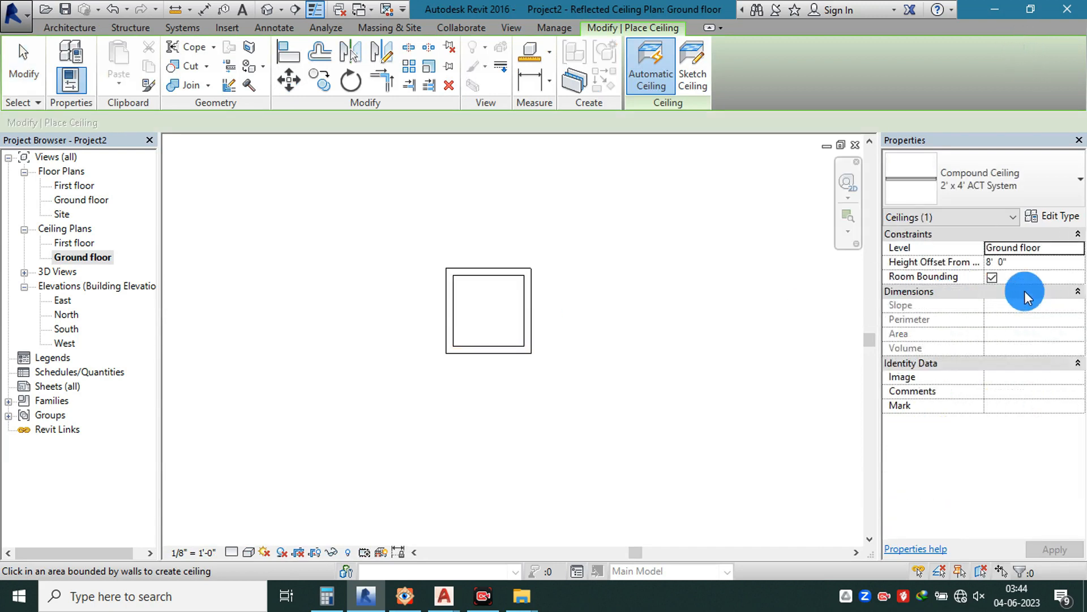
left_click(1020, 263)
type("9")
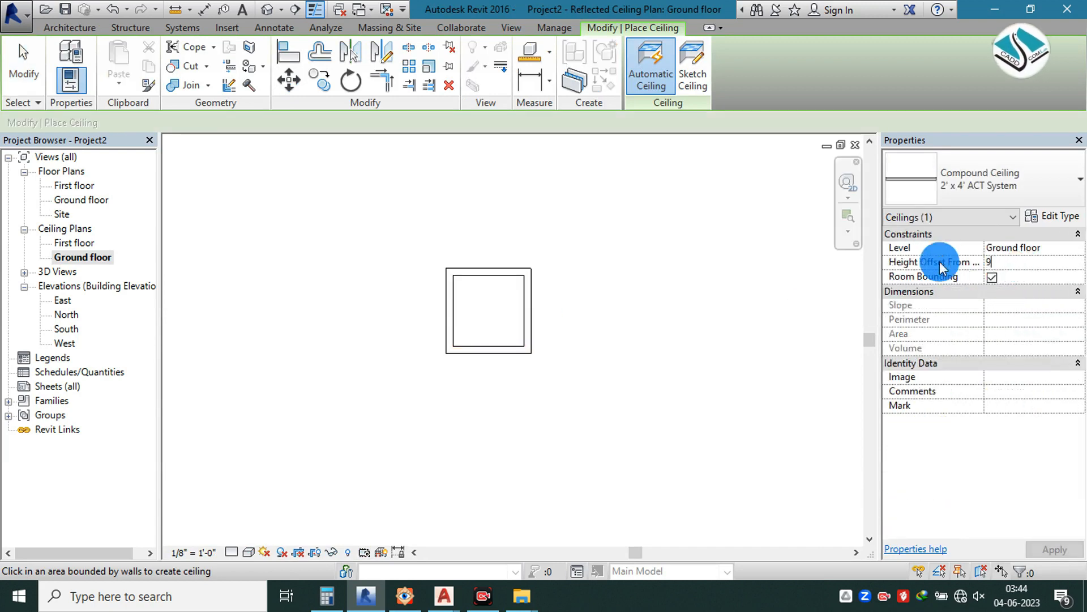
left_click(499, 315)
- Inspect the ceiling in the 3D view and review the layers and thicknesses of its type's structure
left_click(269, 10)
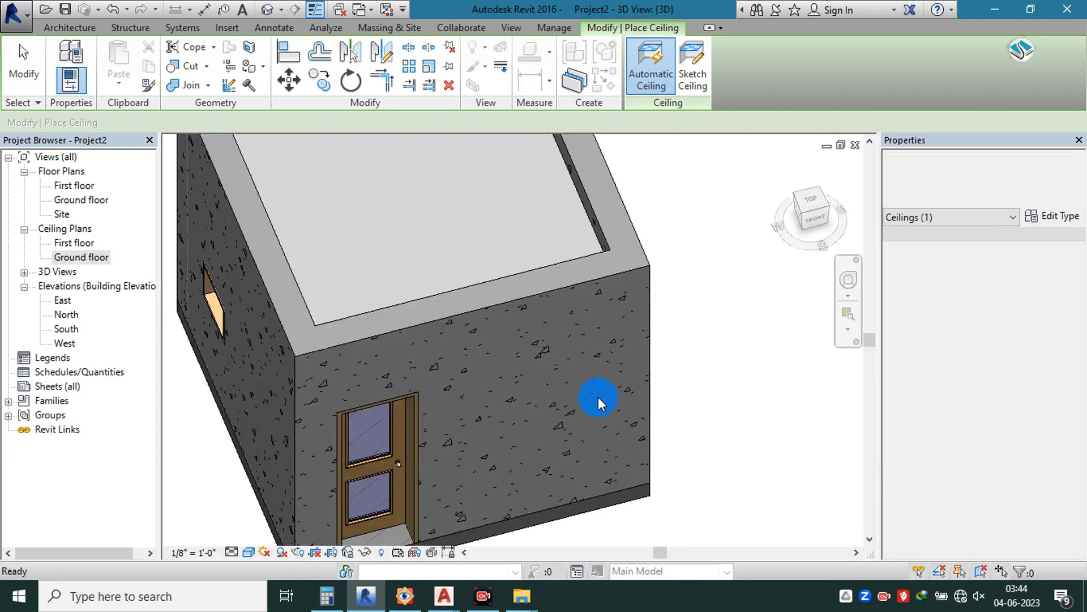
key("Escape")
scroll(518, 406, "down", 2)
middle_click_drag(510, 425, 565, 308, "shift")
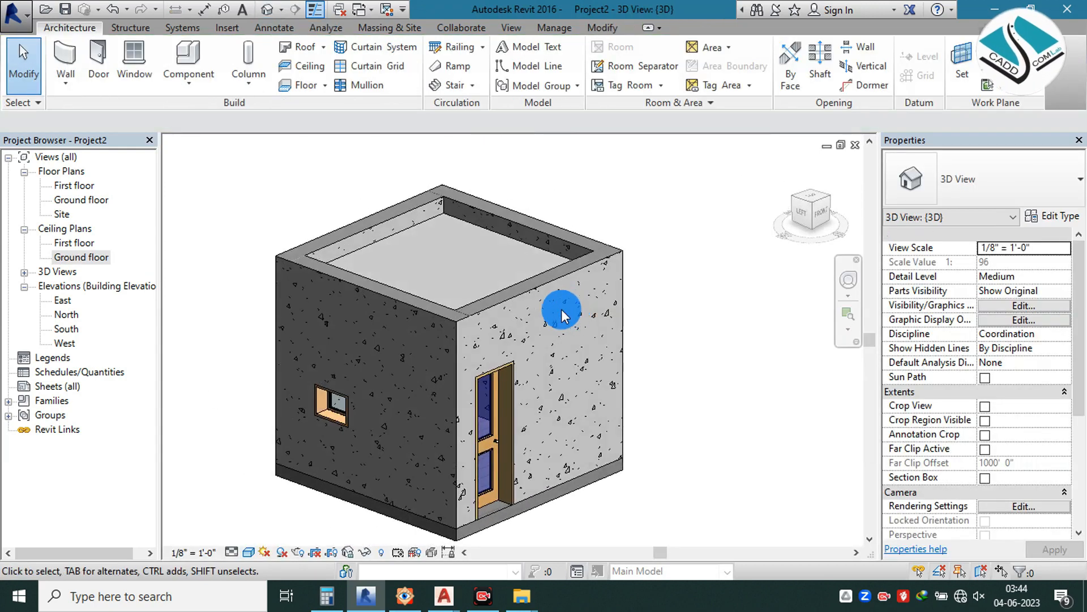
scroll(460, 233, "up", 2)
left_click(465, 217)
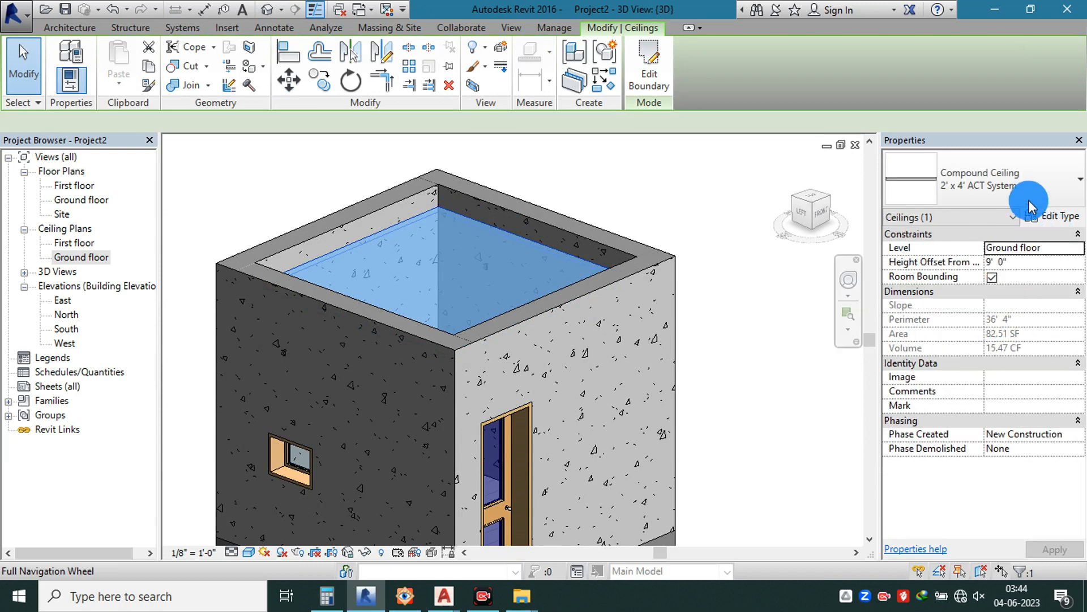
left_click(997, 187)
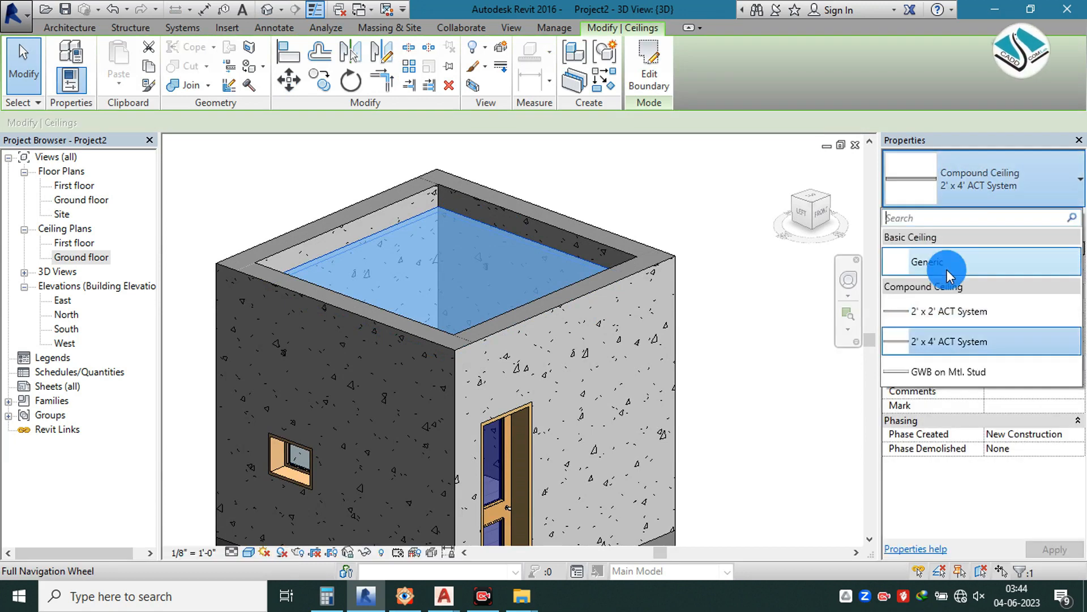
left_click(990, 239)
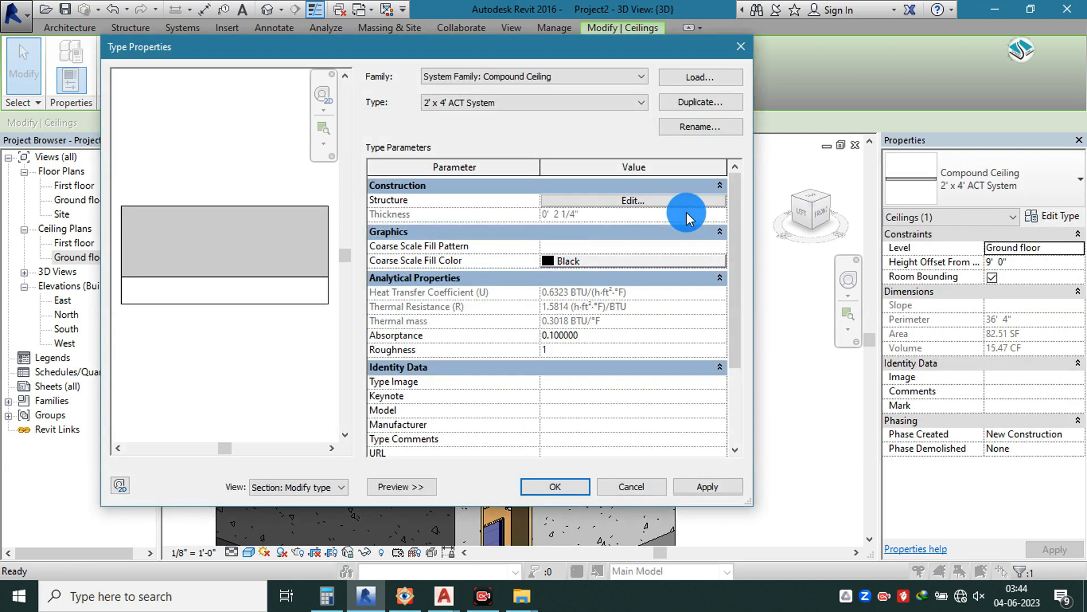
left_click(611, 202)
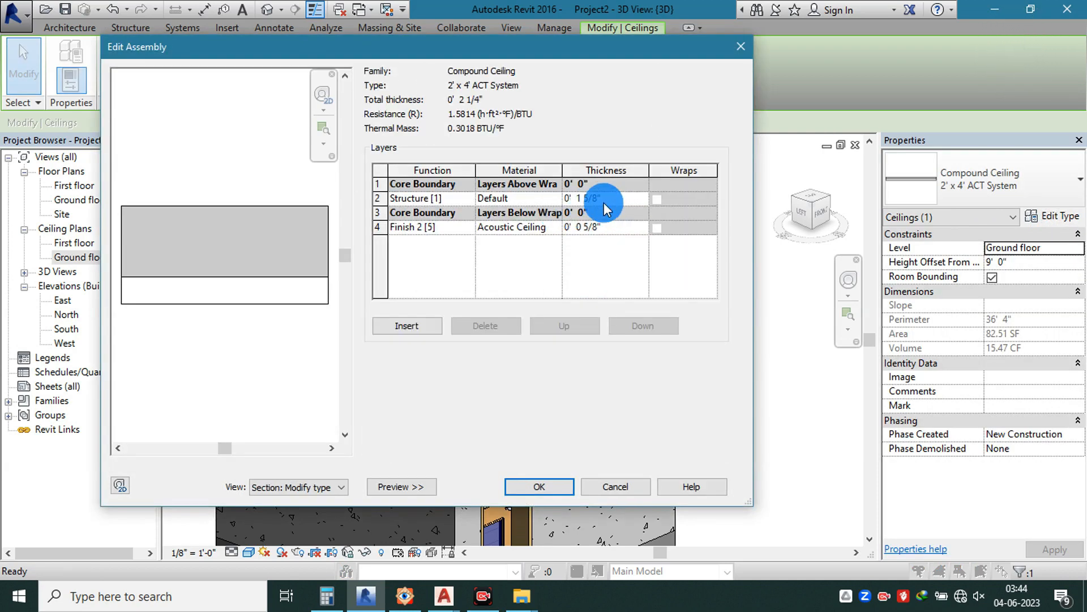
left_click(604, 200)
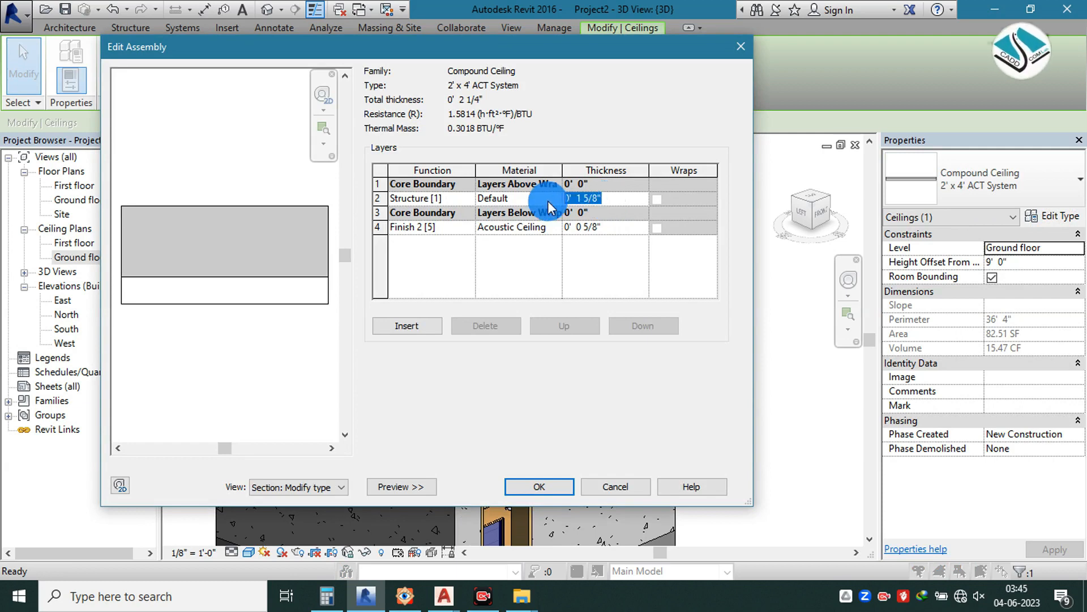
left_click(567, 480)
left_click(565, 485)
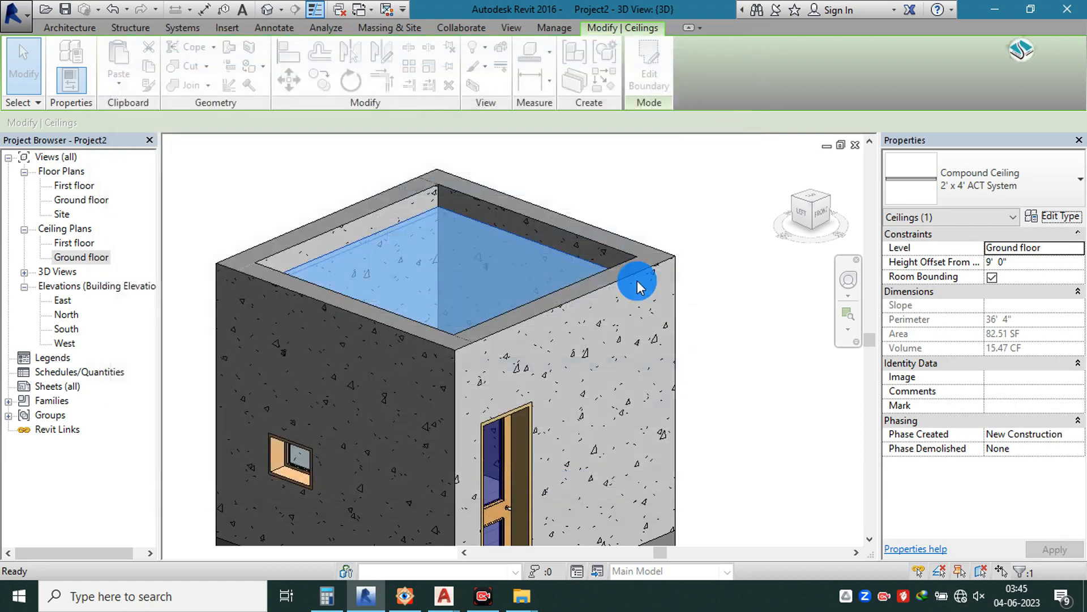
left_click(685, 208)
- Set the window's sill height to 7' in the 3D view
middle_click_drag(541, 308, 376, 340, "shift")
left_click(379, 345)
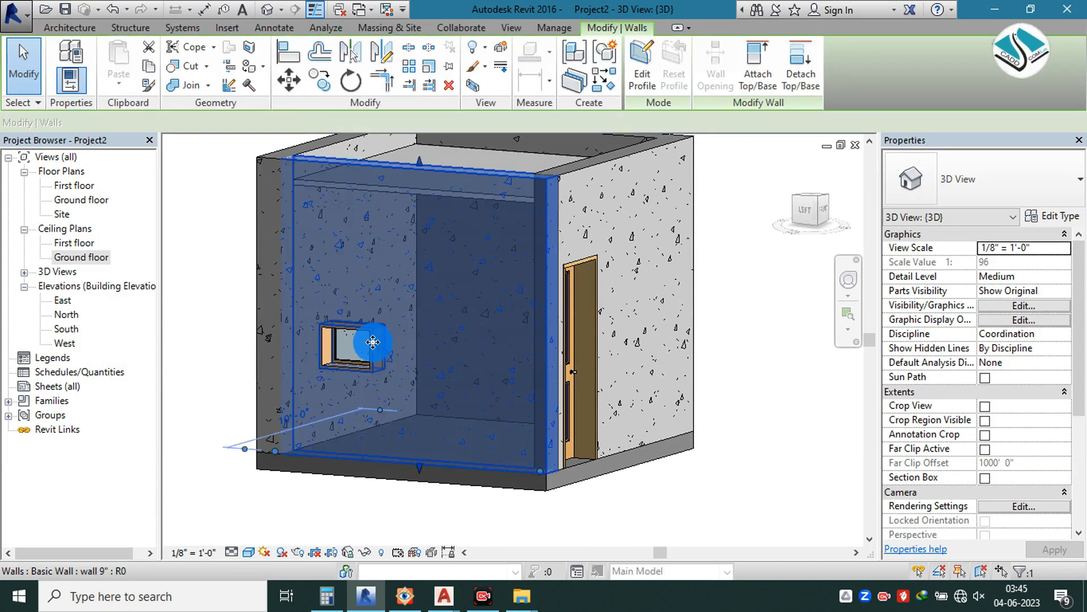
key("Escape")
left_click(352, 358)
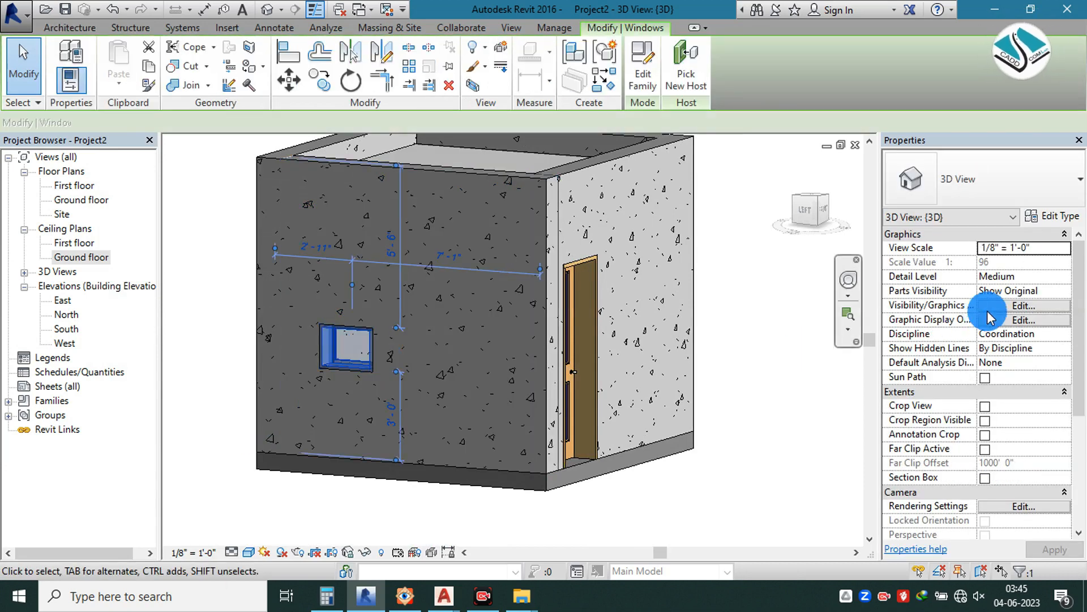
left_click(1018, 261)
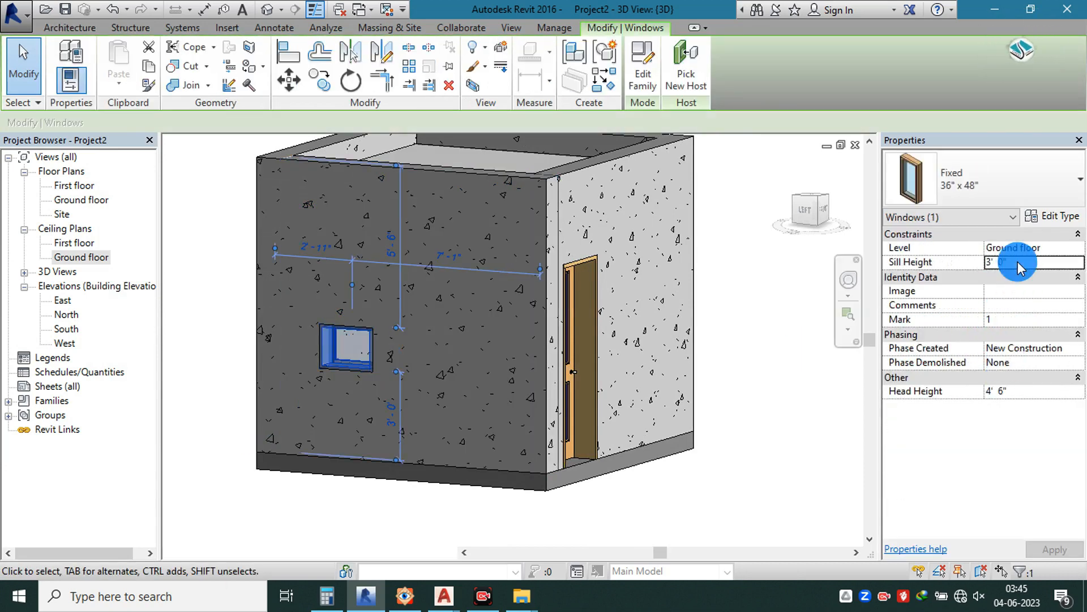
type("7'")
key("Return")
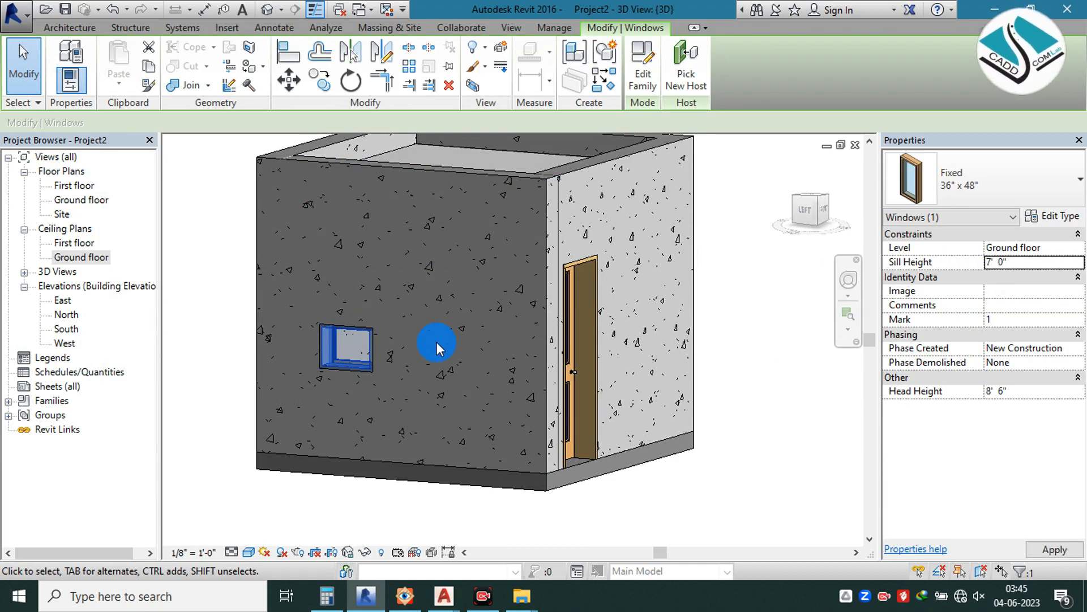
key("Escape")
middle_click_drag(522, 296, 558, 295, "shift")
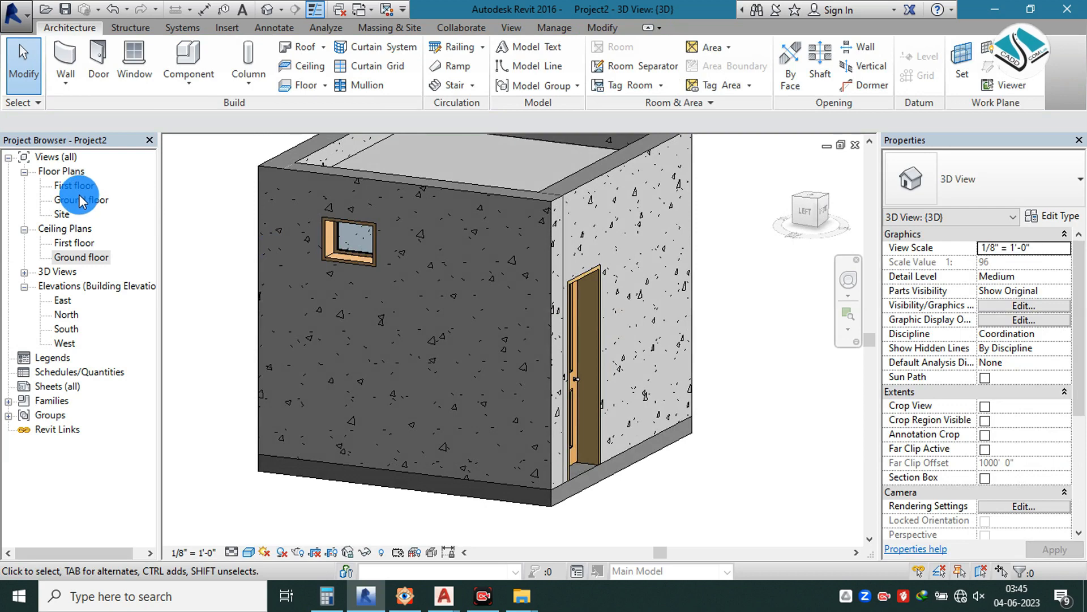
- Set the Ground floor plan's view range to a top offset of 8' and a cut plane offset of 8'
double_click(81, 200)
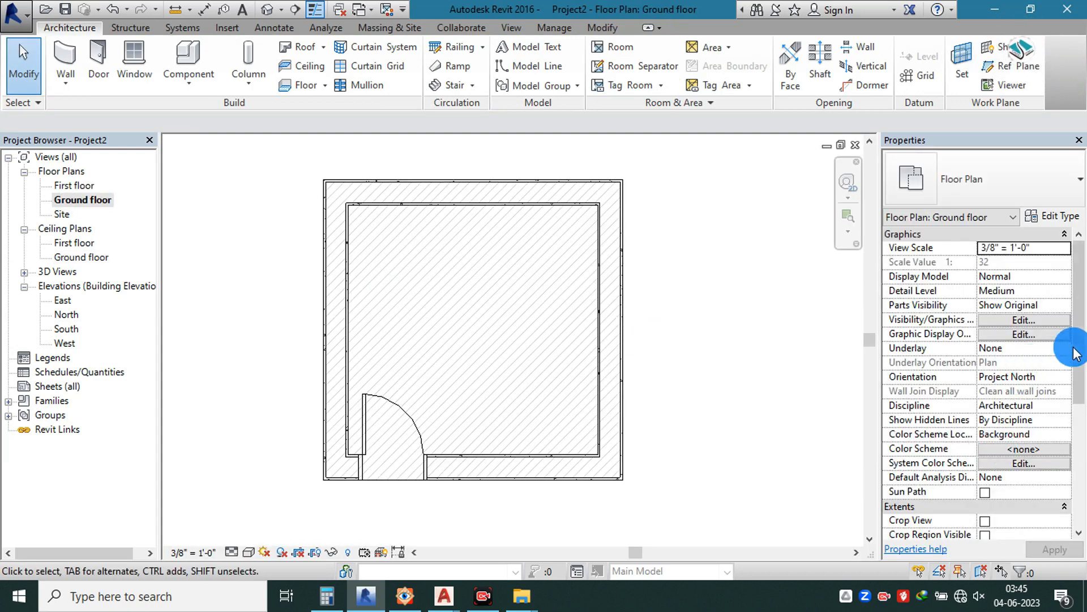
left_click_drag(1074, 354, 1065, 435)
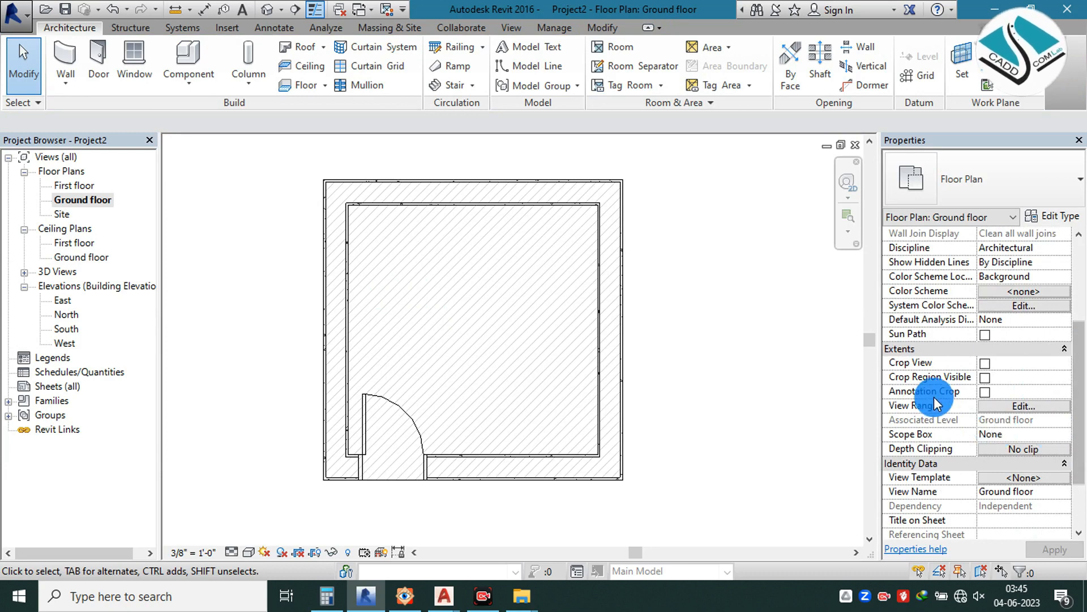
left_click(1020, 407)
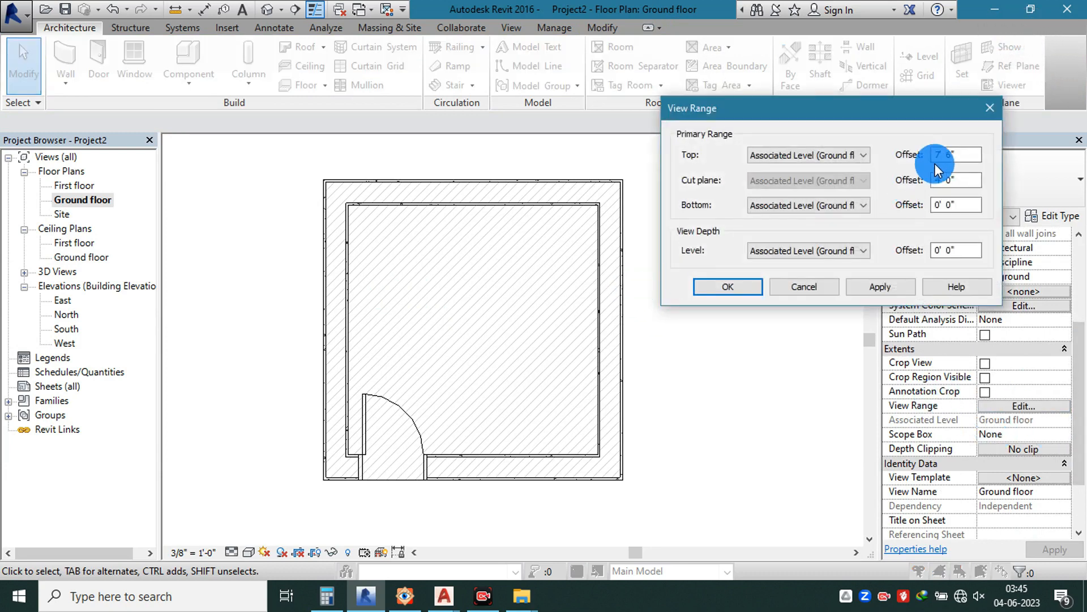
type("8")
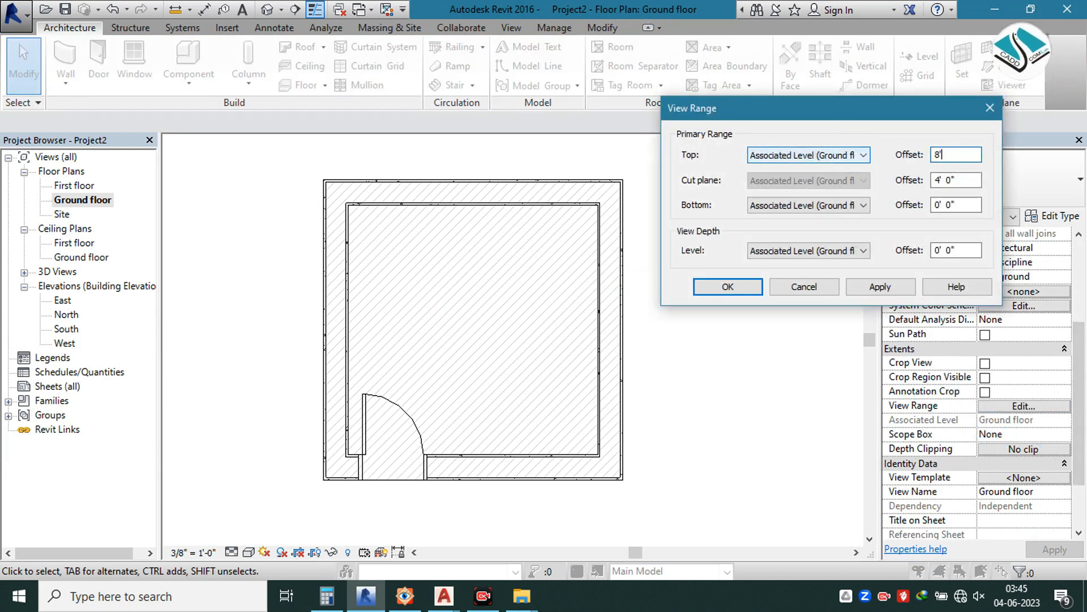
left_click(878, 286)
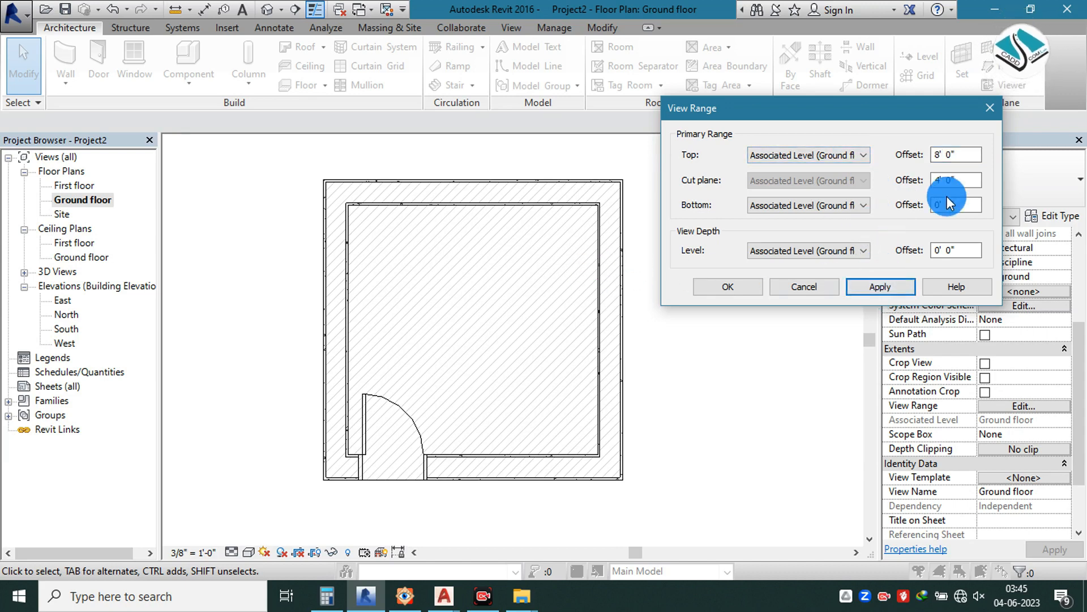
type("8'")
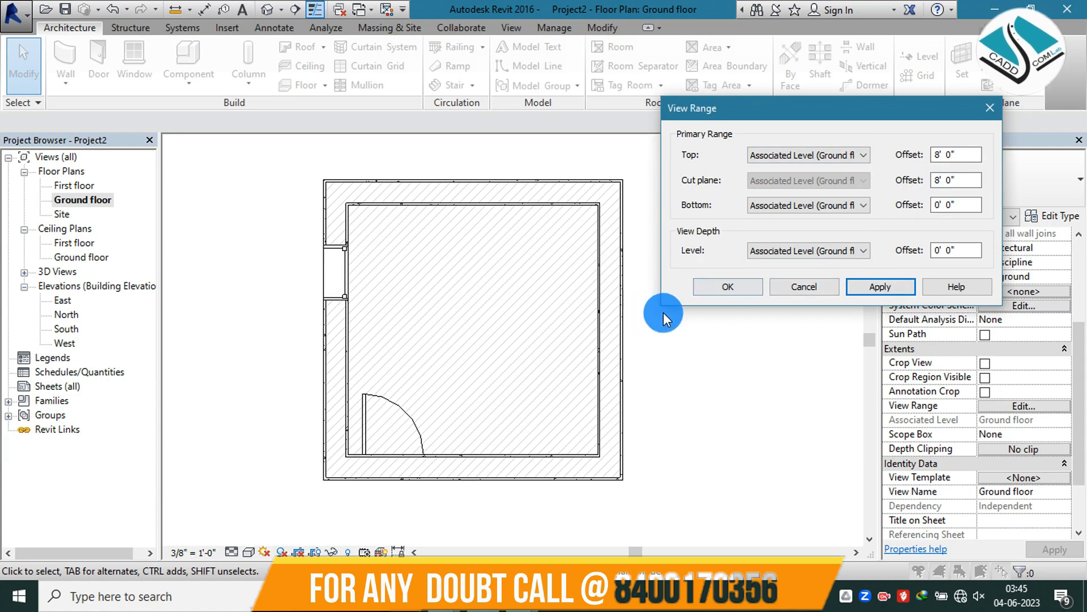
left_click(731, 287)
middle_click_drag(489, 274, 457, 295)
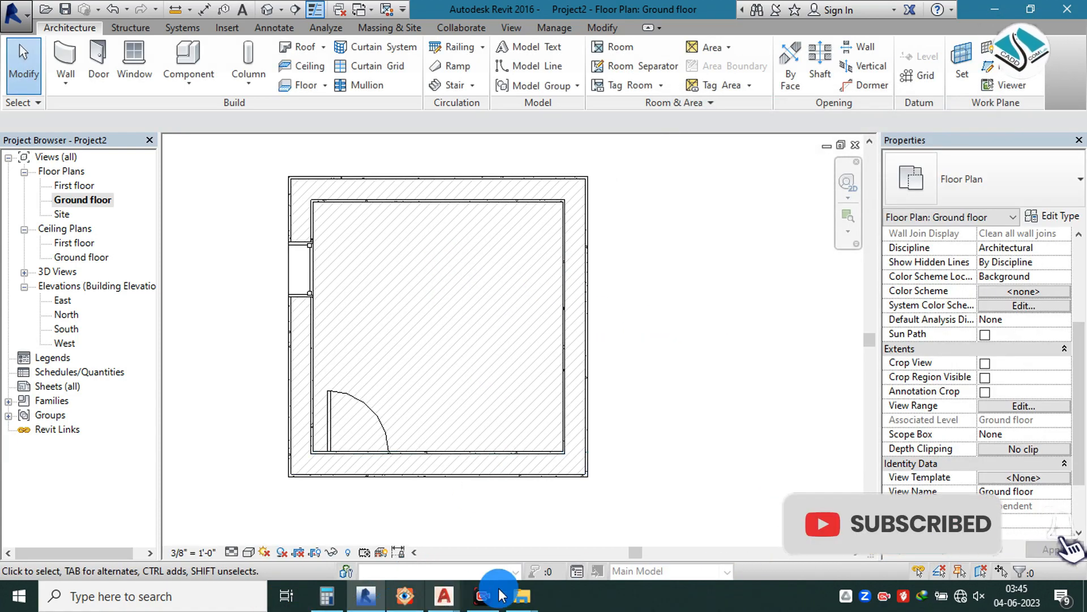
- Switch to AutoCAD's toilet details typical drawing and the t 1.JPG reference image to examine the sanitary fixtures and their layout
left_click(367, 596)
mouse_move(444, 592)
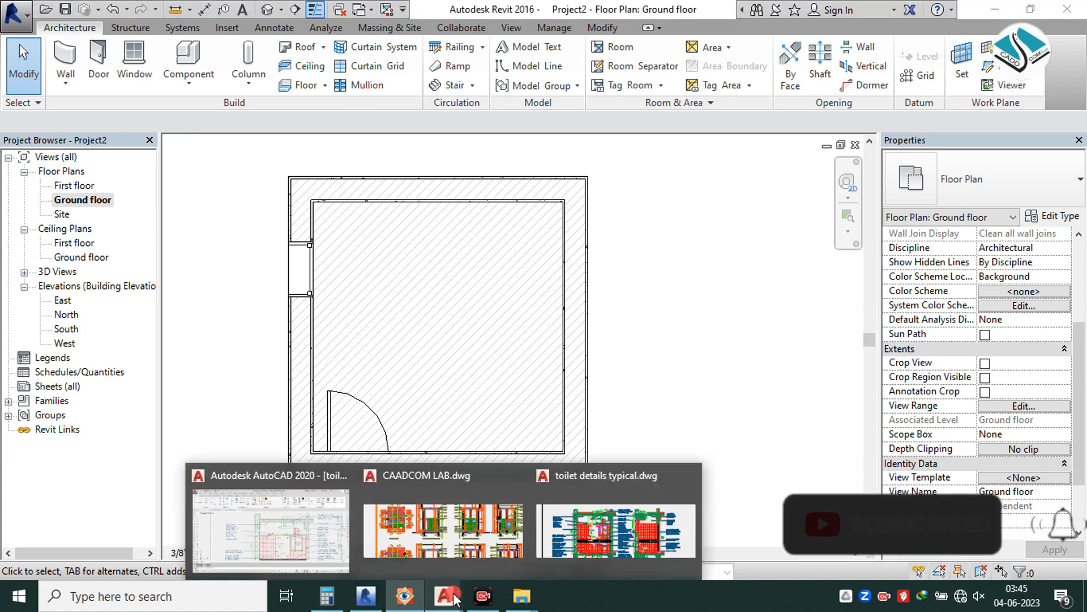
left_click(590, 528)
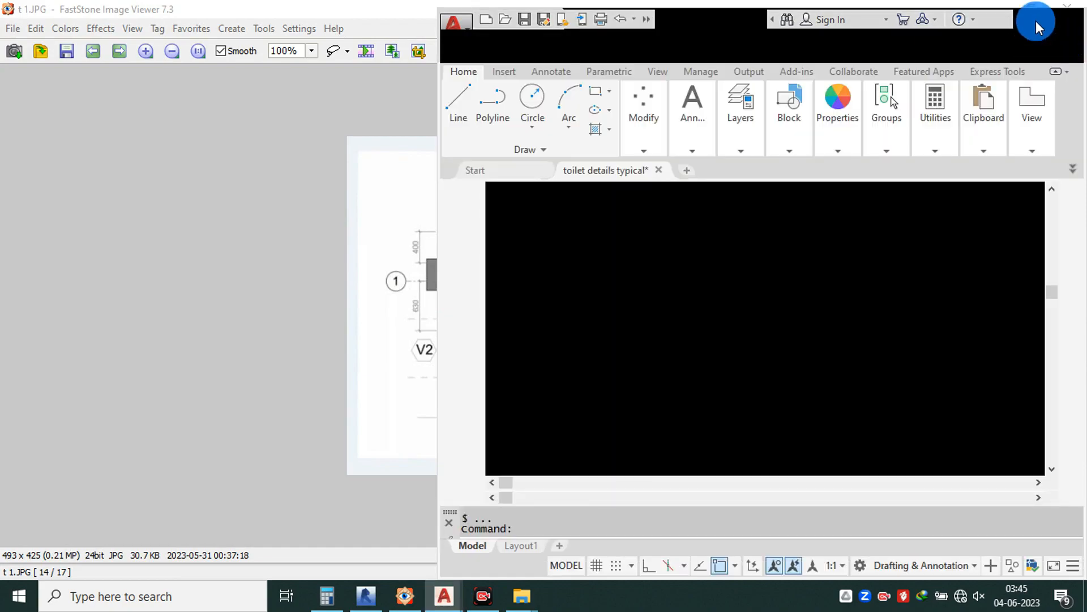
left_click(1061, 22)
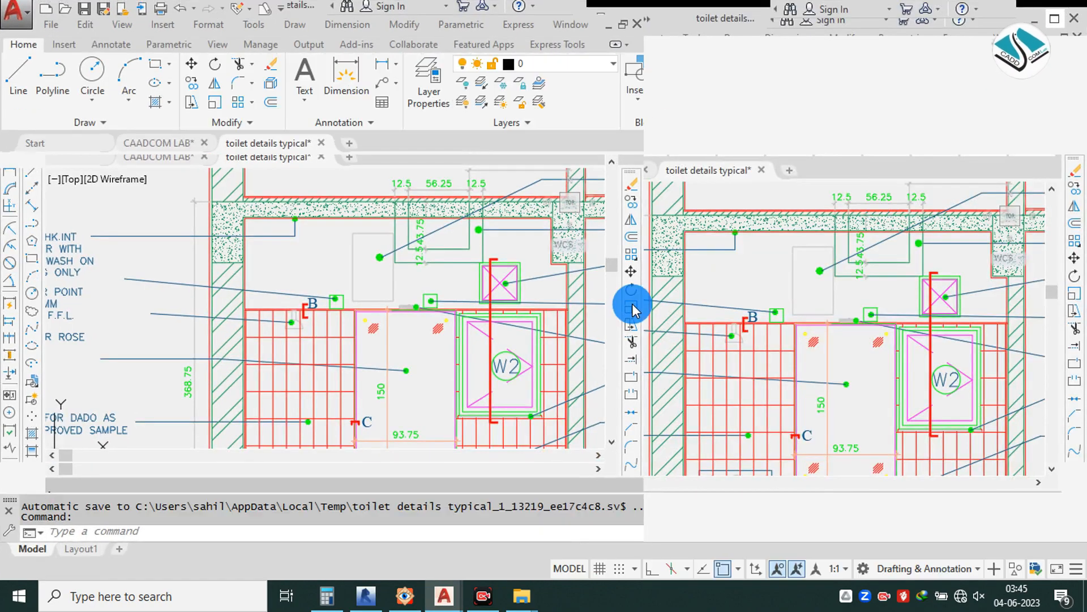
scroll(636, 338, "down", 5)
scroll(590, 353, "up", 4)
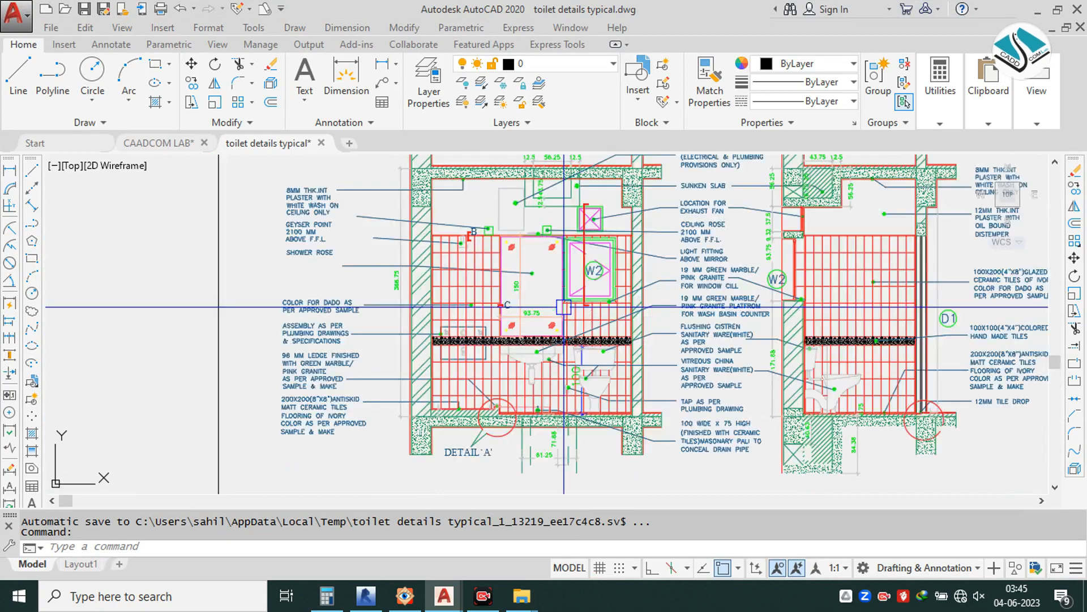
scroll(590, 353, "up", 3)
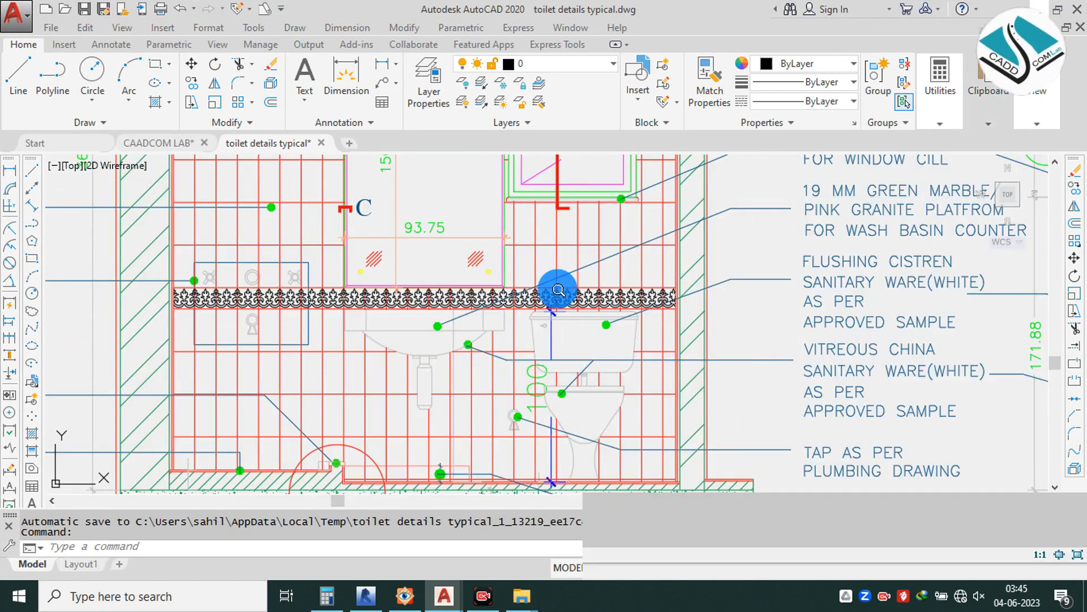
key("alt+Tab")
scroll(553, 311, "up", 5)
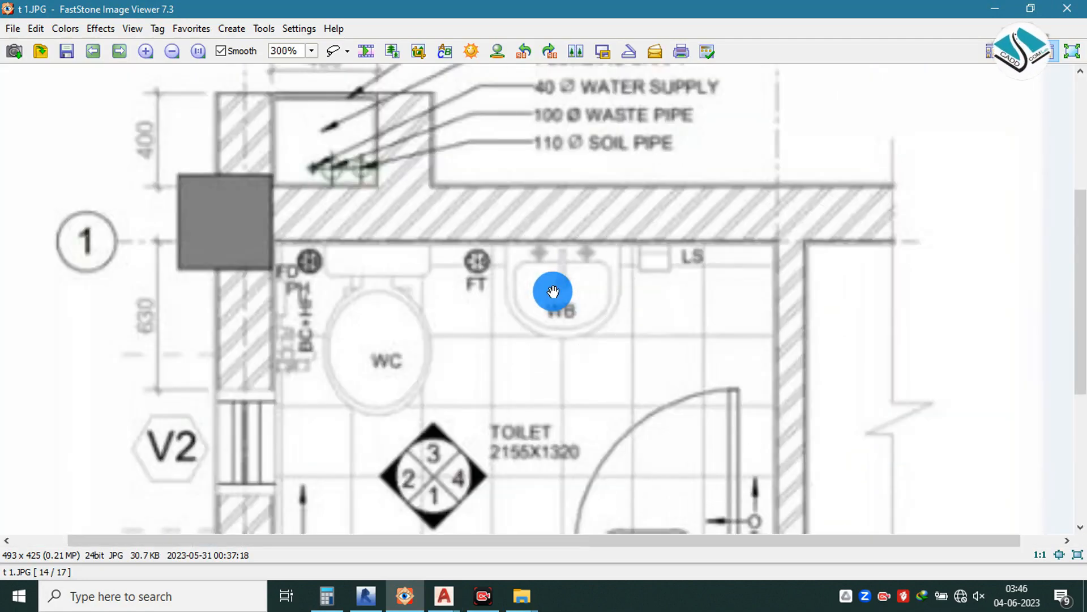
- Return to Revit, load Vanity Cabinet-Double Door Sink Unit from the desktop's revit bathroom folder, and place it against the toilet's north wall
left_click(989, 17)
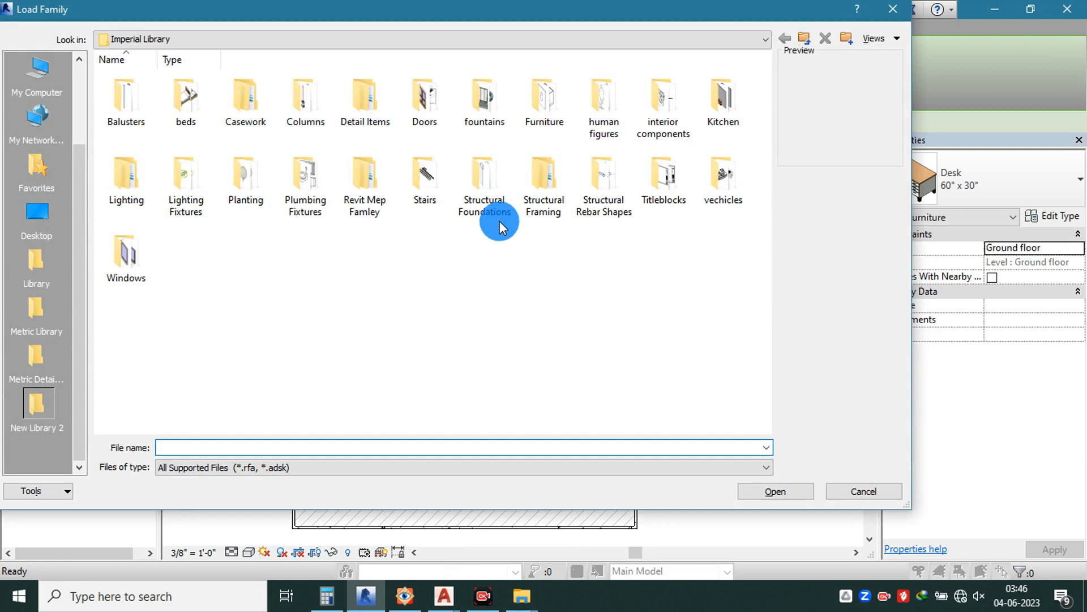
left_click(38, 217)
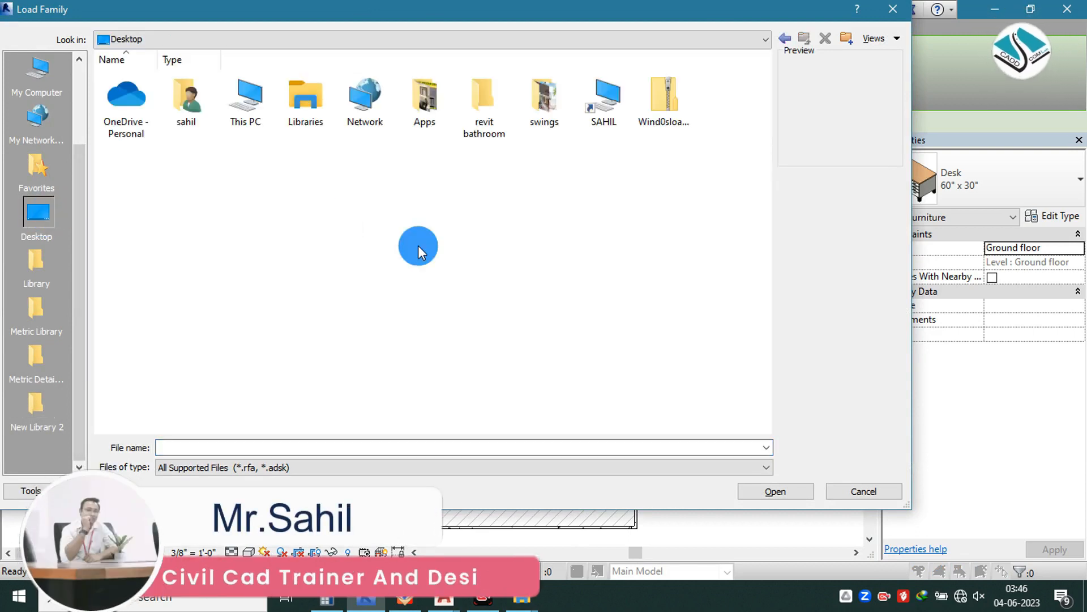
double_click(492, 98)
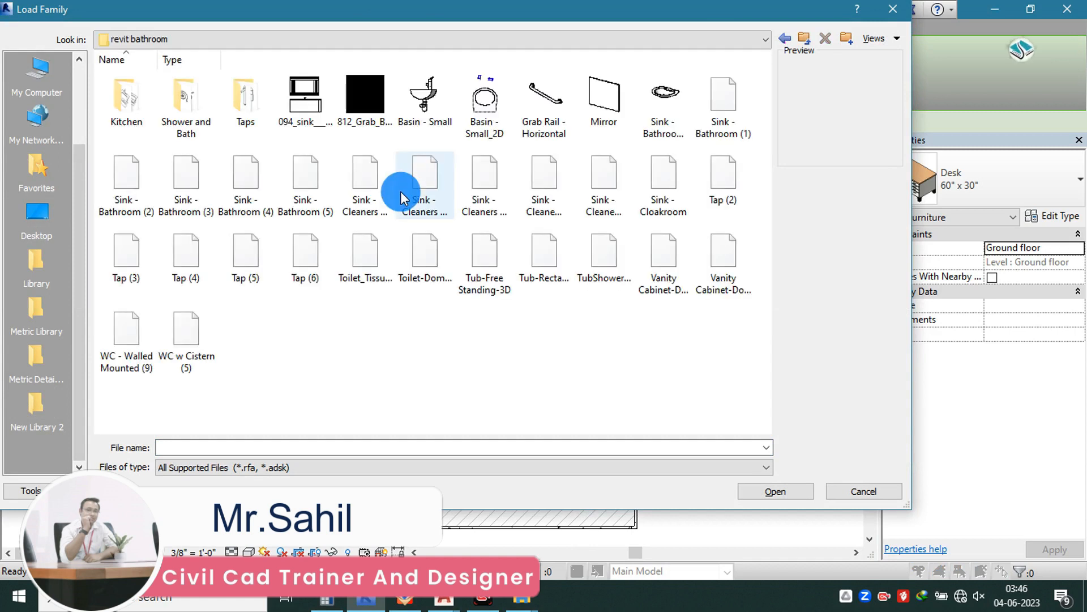
left_click(670, 251)
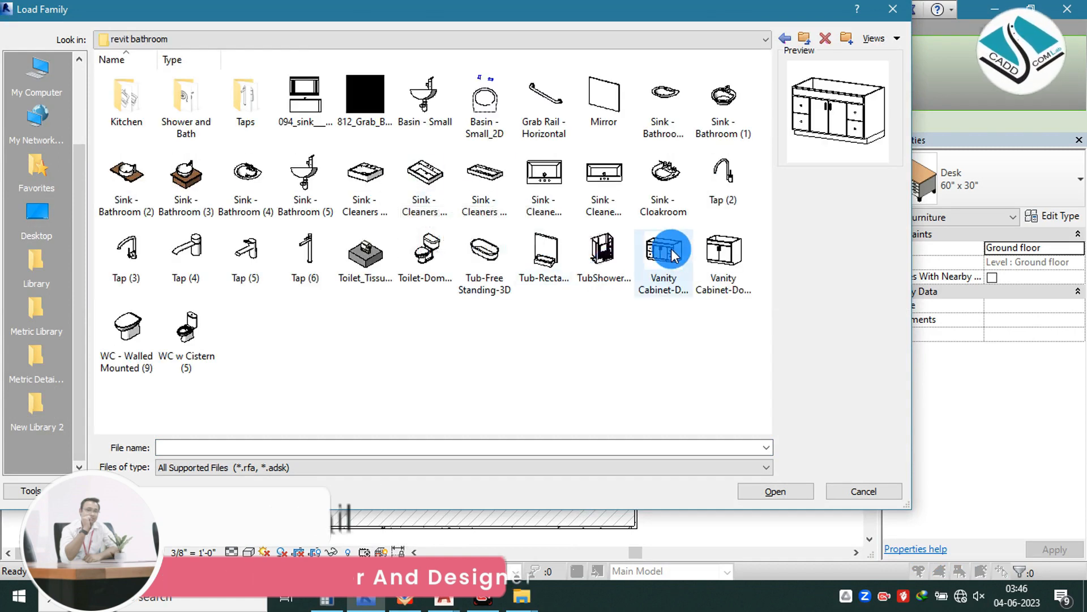
left_click(734, 256)
double_click(735, 249)
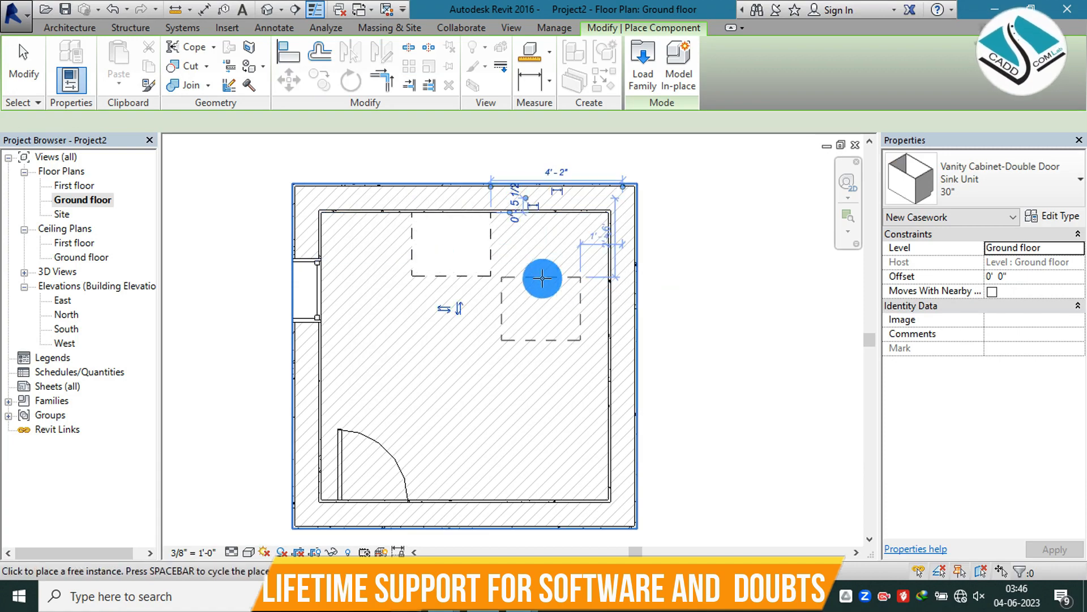
- Hide the front wall and its door in the 3D view to expose the toilet's interior
left_click(267, 9)
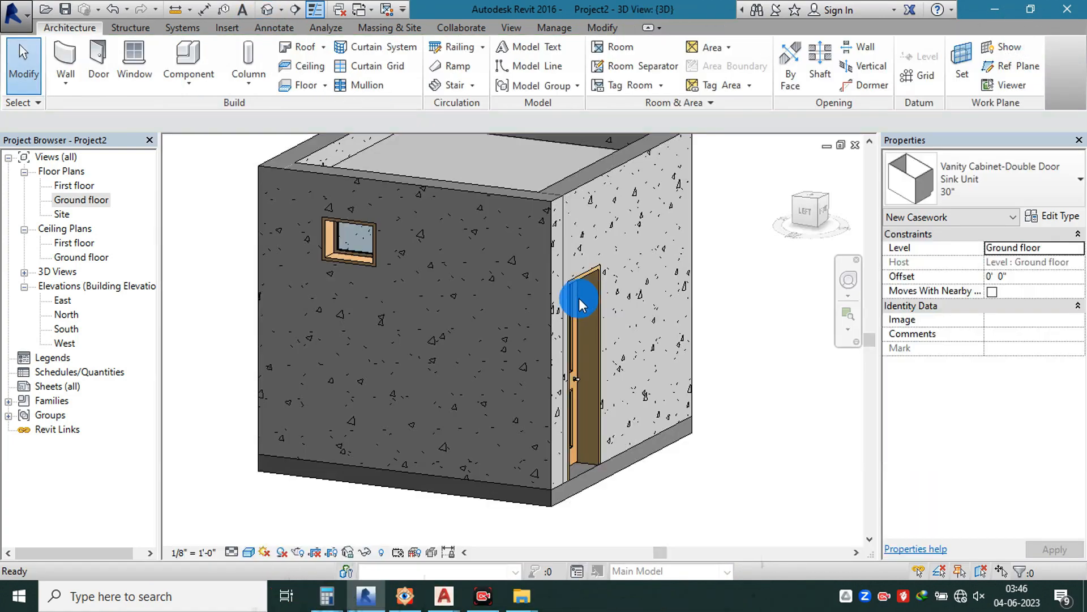
middle_click_drag(680, 338, 581, 259, "shift")
right_click(681, 278)
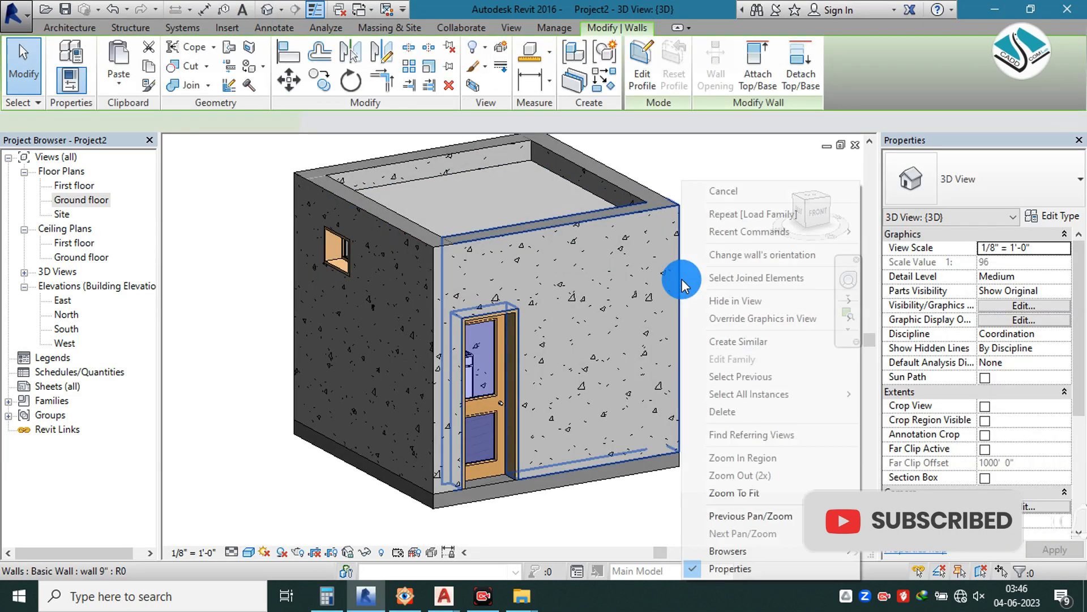
mouse_move(732, 301)
left_click(933, 301)
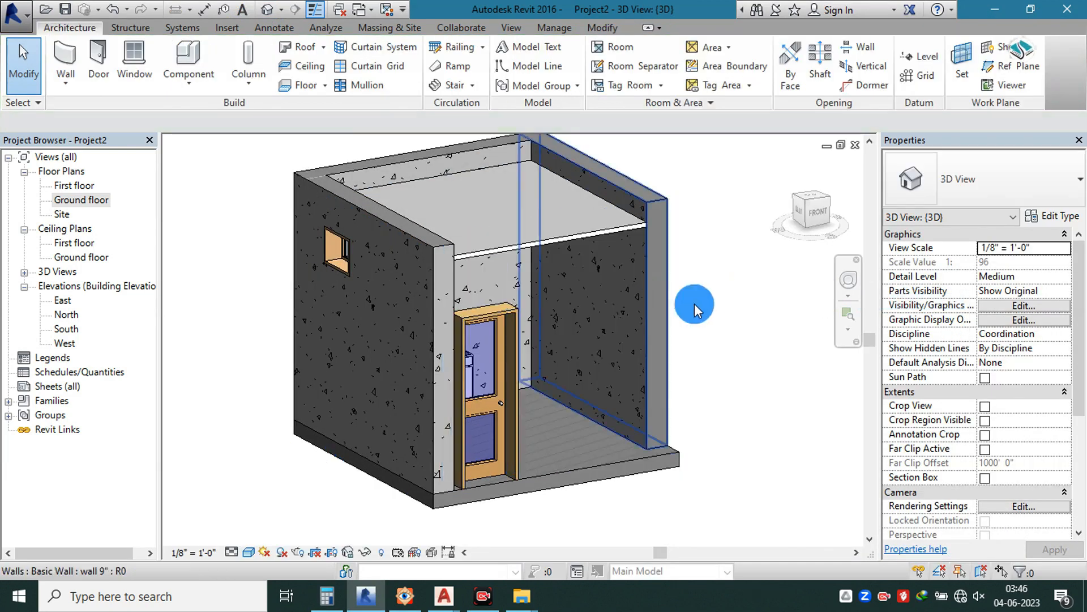
right_click(500, 314)
mouse_move(625, 301)
left_click(729, 302)
- Examine the vanity cabinet's open top, doors and position against the wall in the 3D view
middle_click_drag(486, 365, 509, 334, "shift")
scroll(475, 368, "up", 5)
scroll(518, 381, "down", 2)
scroll(509, 334, "up", 6)
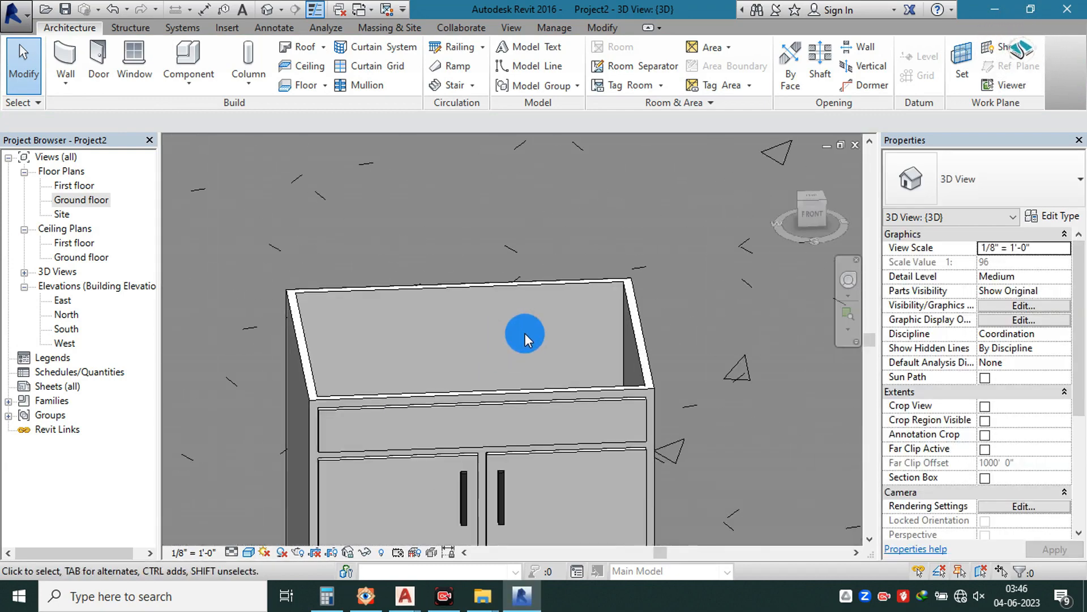
middle_click_drag(515, 376, 507, 381, "shift")
scroll(507, 376, "down", 3)
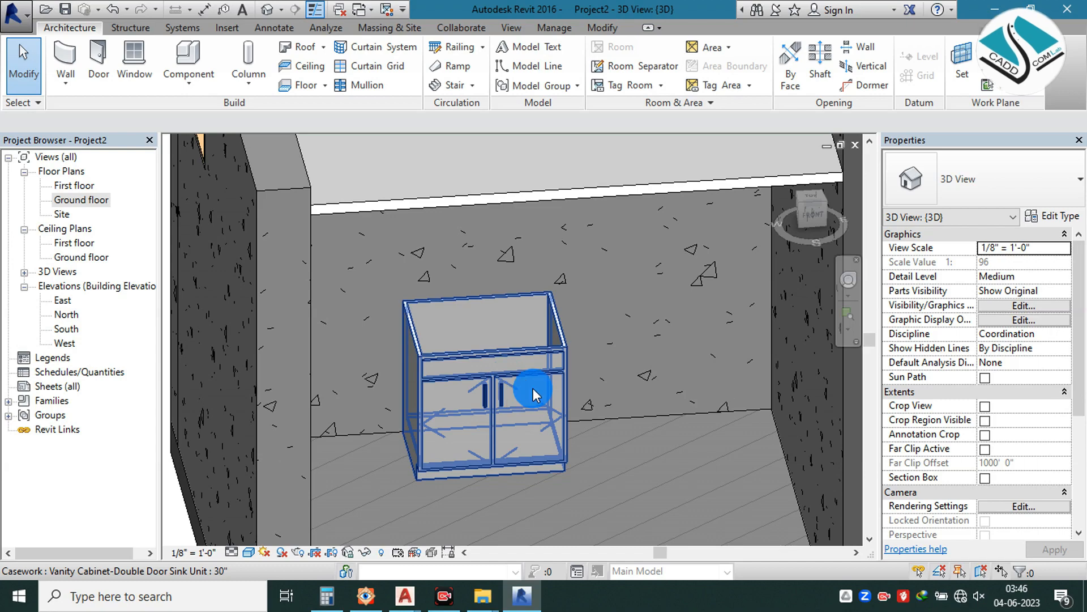
scroll(510, 380, "down", 2)
left_click(507, 335)
left_click(563, 373)
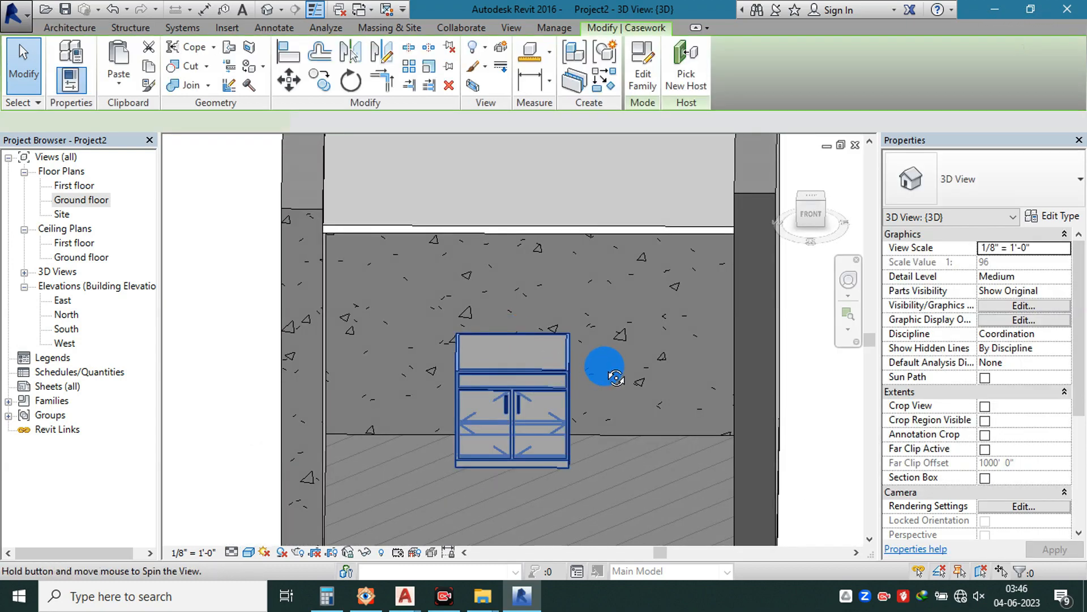
middle_click_drag(604, 367, 595, 372, "shift")
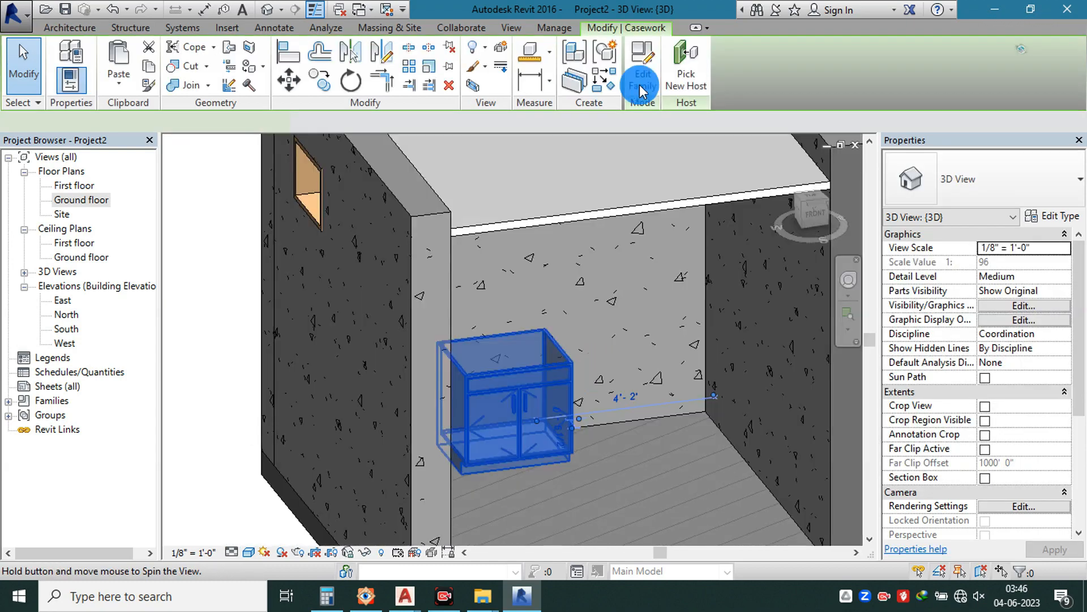
- Open the vanity cabinet's family for editing, inspect its cabinet sweep, and close it without saving to view the cabinet in the project again
double_click(542, 310)
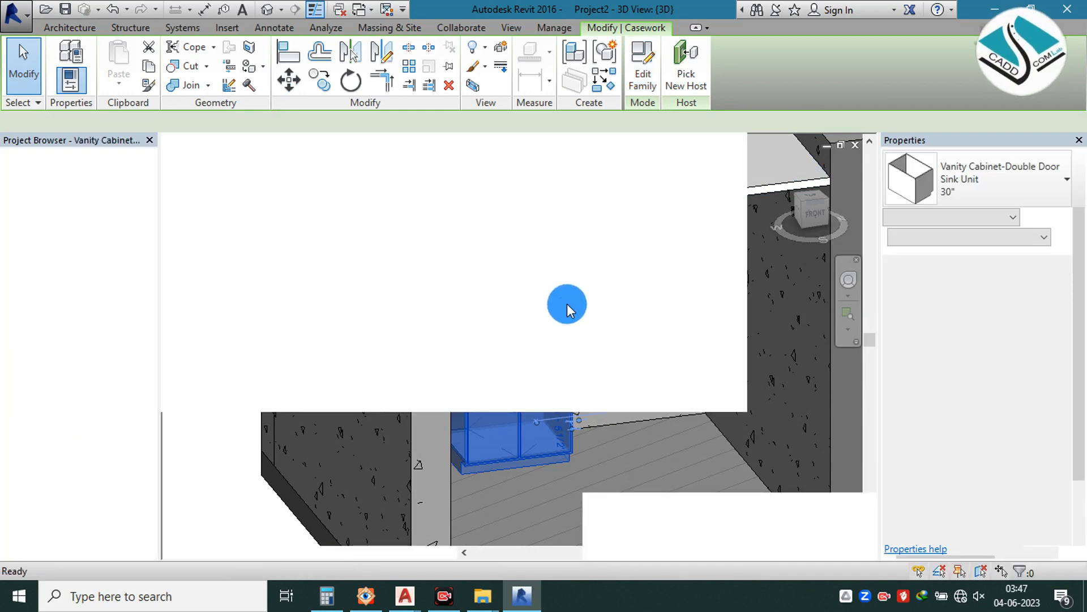
scroll(433, 271, "down", 1)
middle_click_drag(432, 273, 381, 242, "shift")
left_click(381, 249)
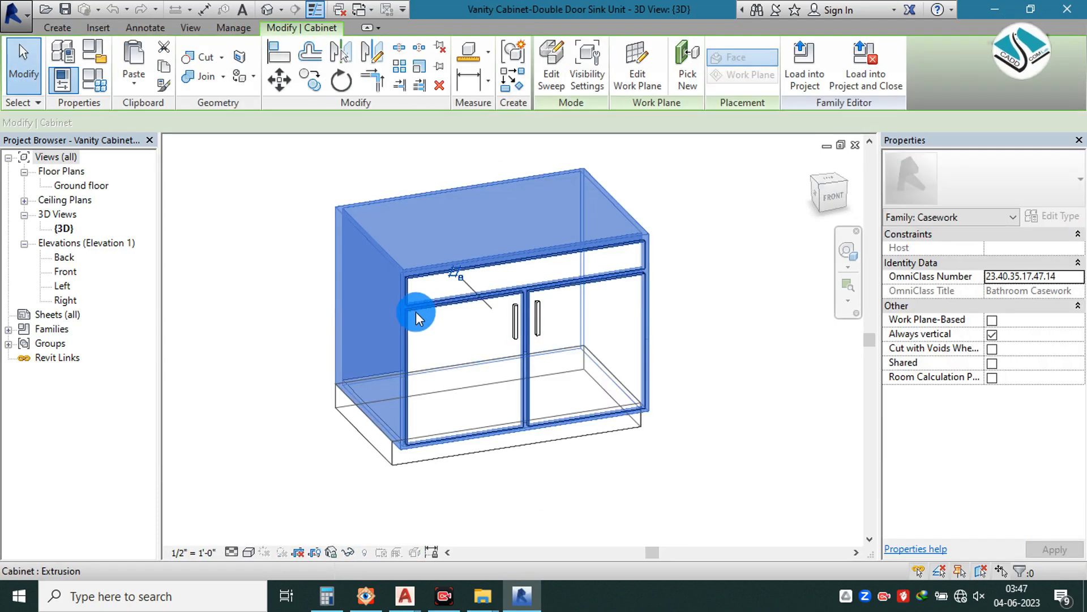
left_click(548, 85)
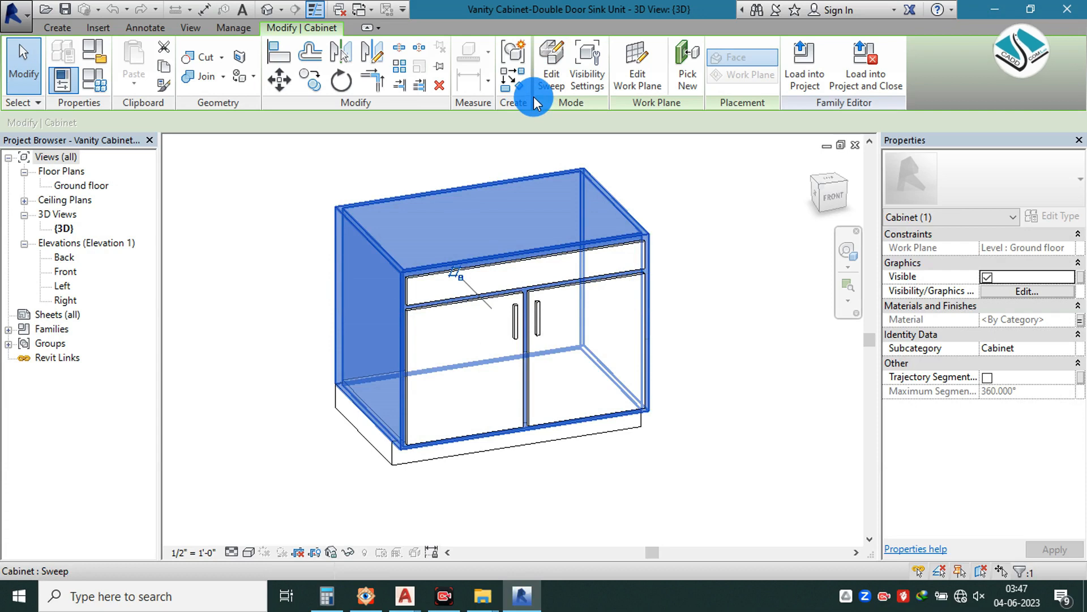
left_click(668, 244)
middle_click_drag(706, 272, 601, 252, "shift")
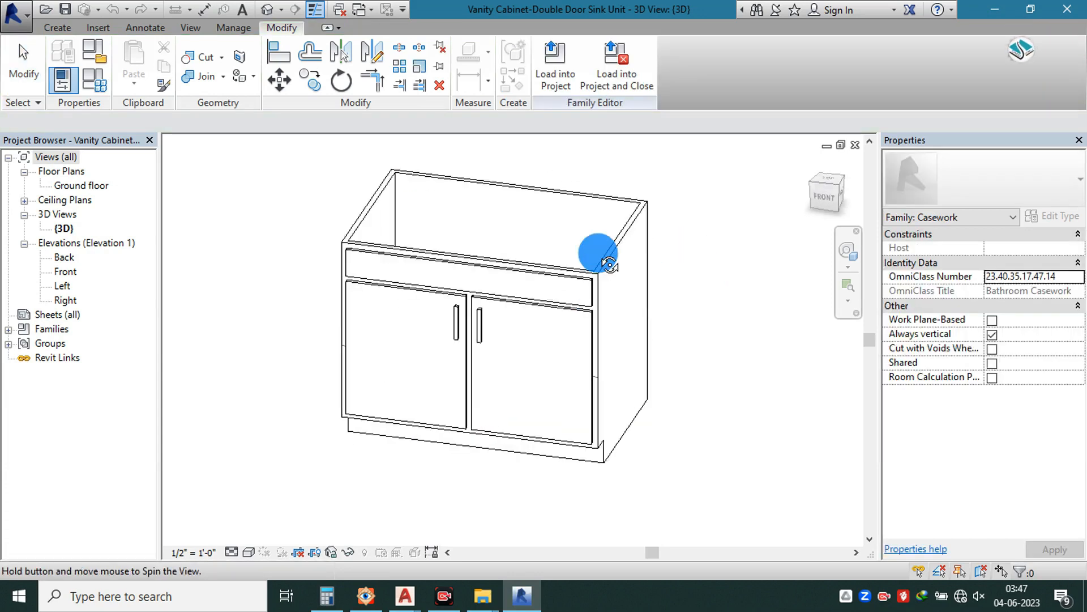
left_click(854, 141)
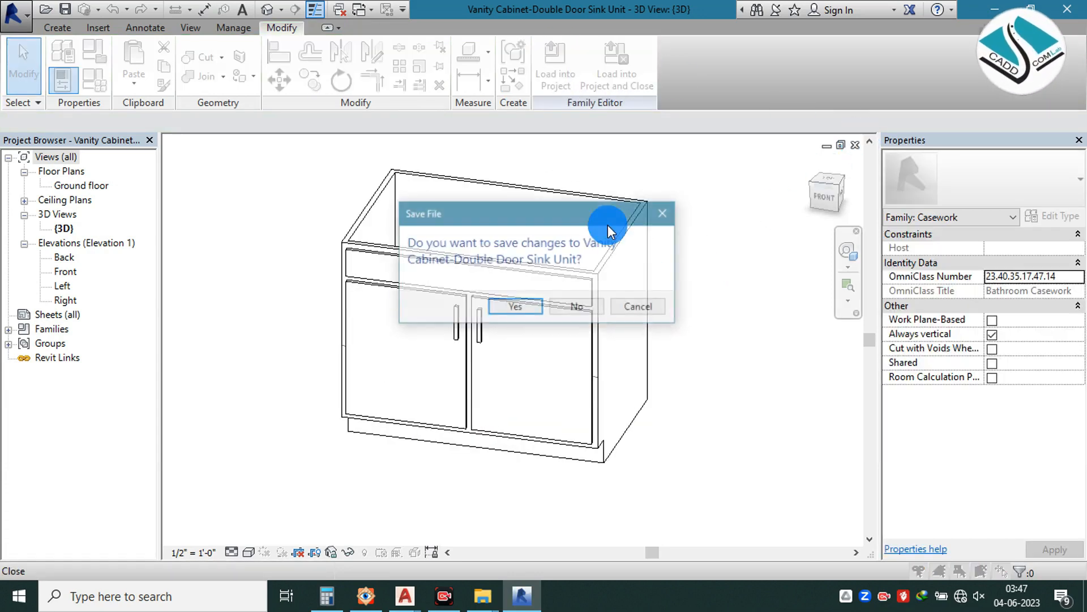
left_click(577, 304)
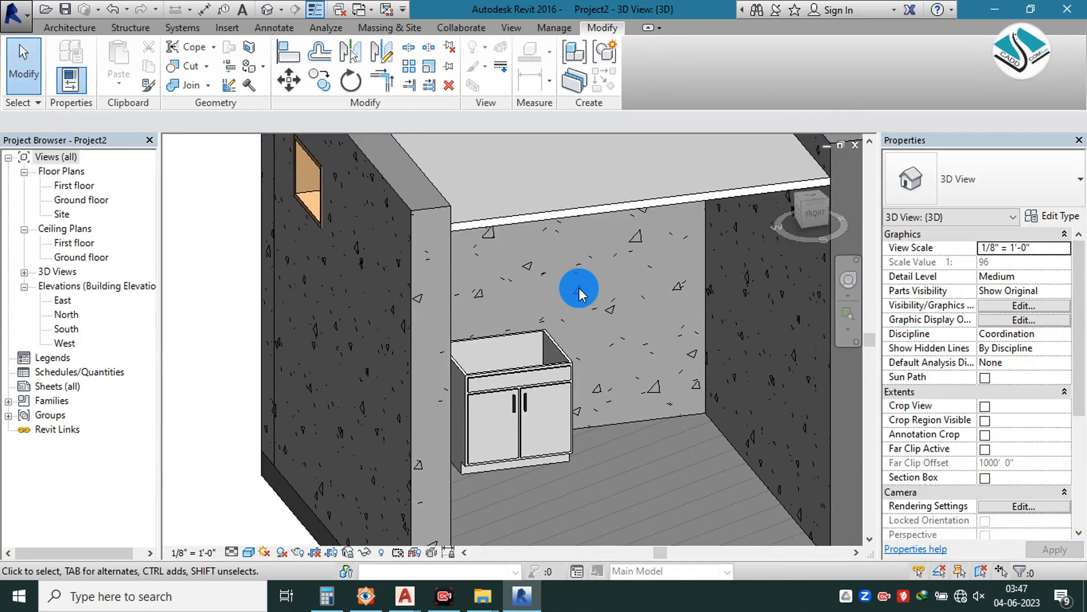
scroll(483, 294, "down", 3)
middle_click_drag(483, 295, 529, 339, "shift")
scroll(527, 340, "up", 5)
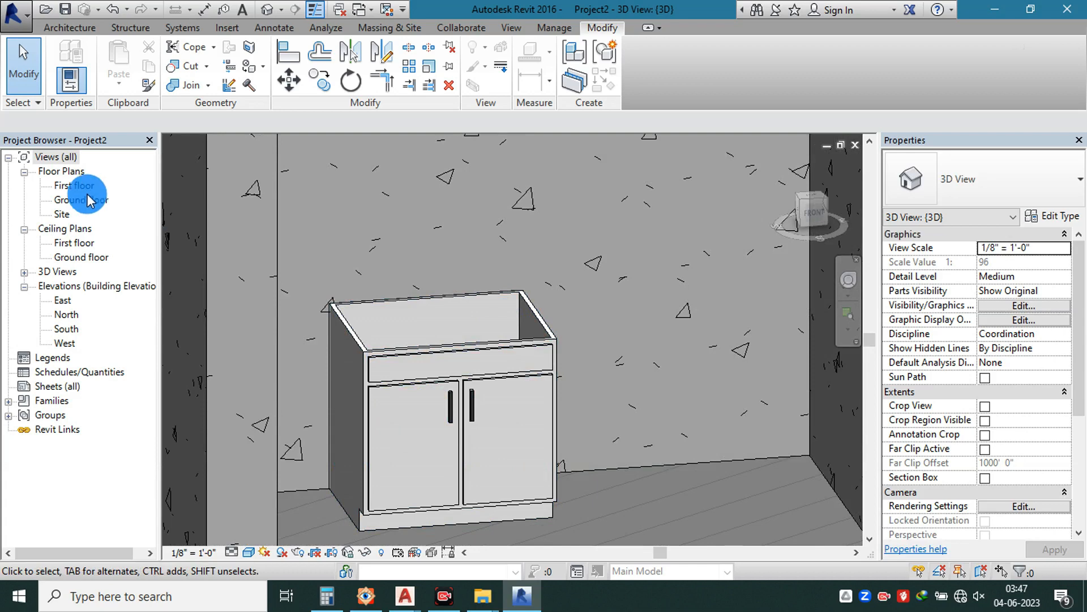
- Load Toilet-Domestic-3D from the revit bathroom folder and place it against the north wall east of the vanity cabinet in the Ground floor plan
double_click(86, 201)
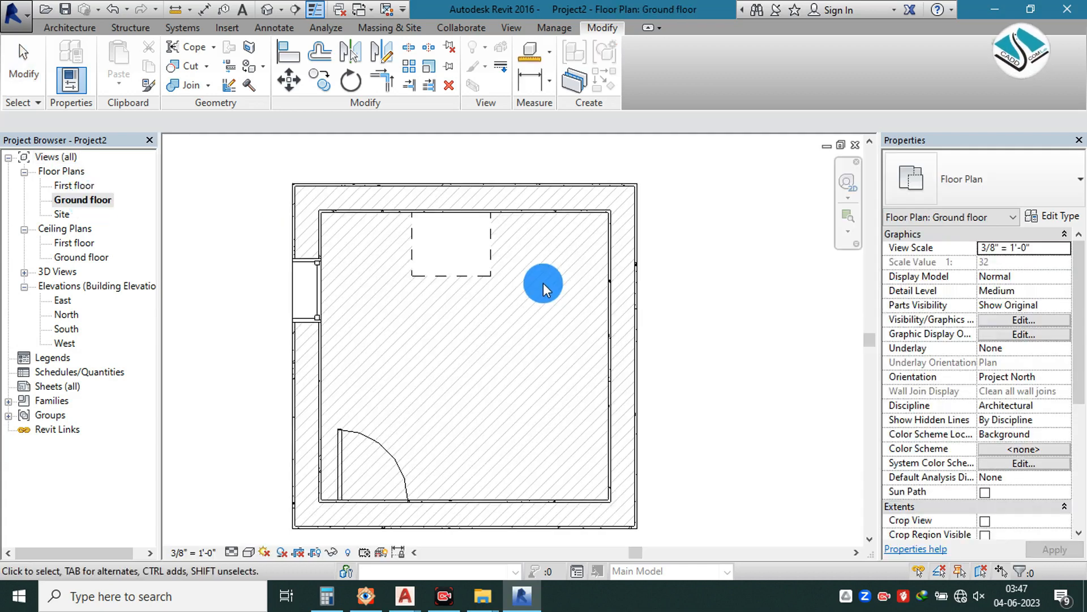
scroll(453, 218, "up", 2)
left_click(67, 28)
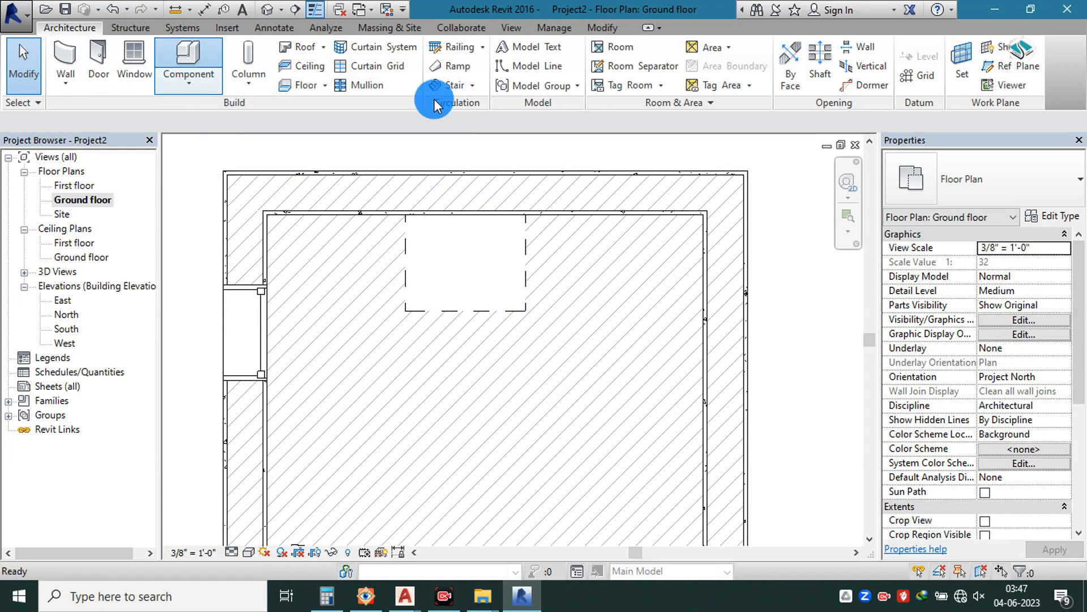
left_click(198, 59)
left_click(641, 66)
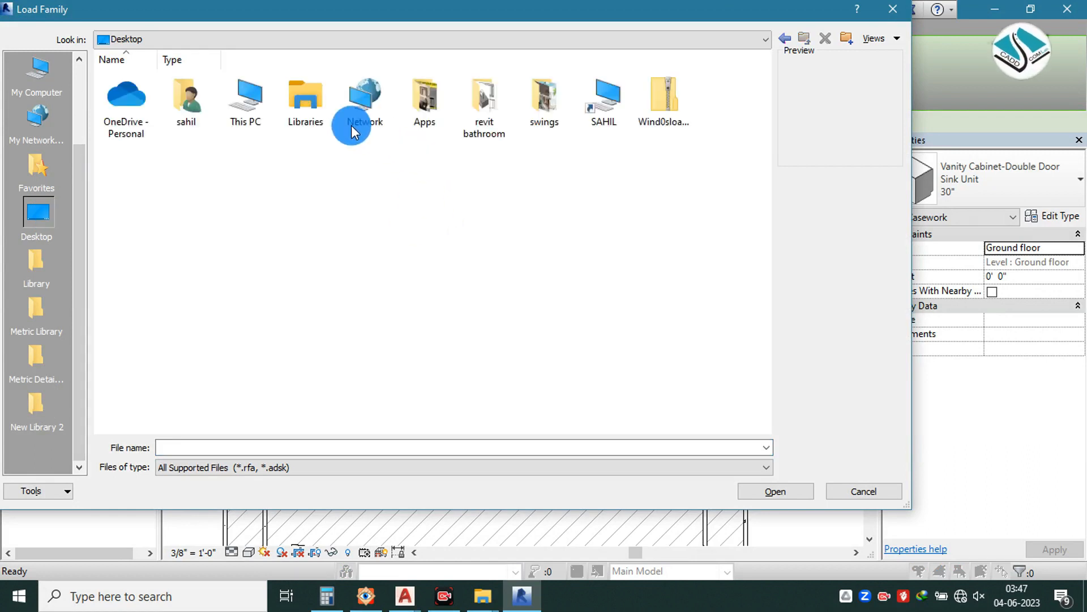
left_click(496, 111)
double_click(496, 112)
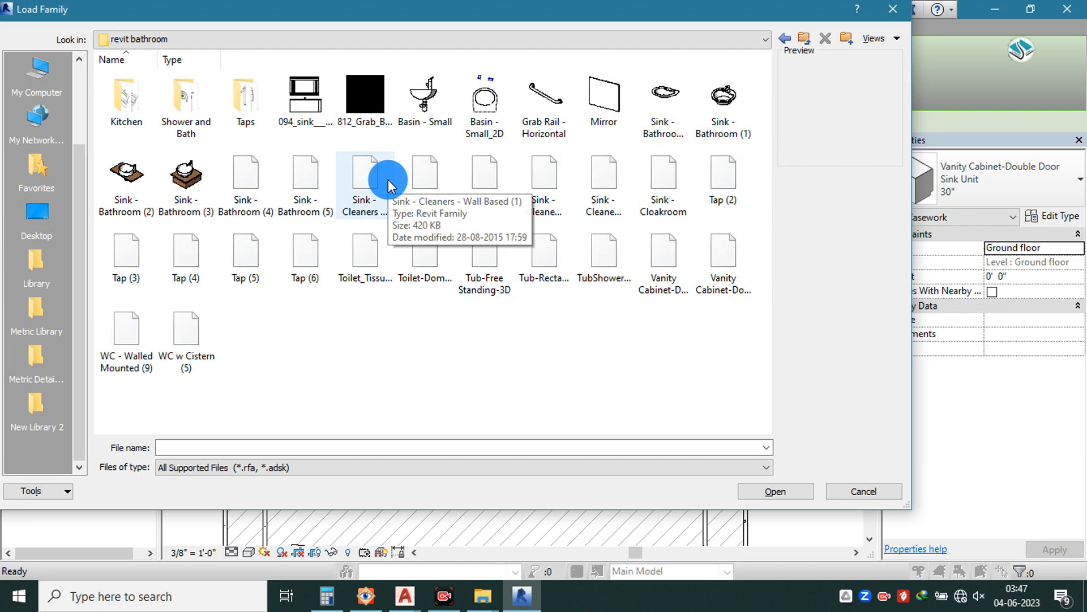
left_click(426, 249)
double_click(425, 249)
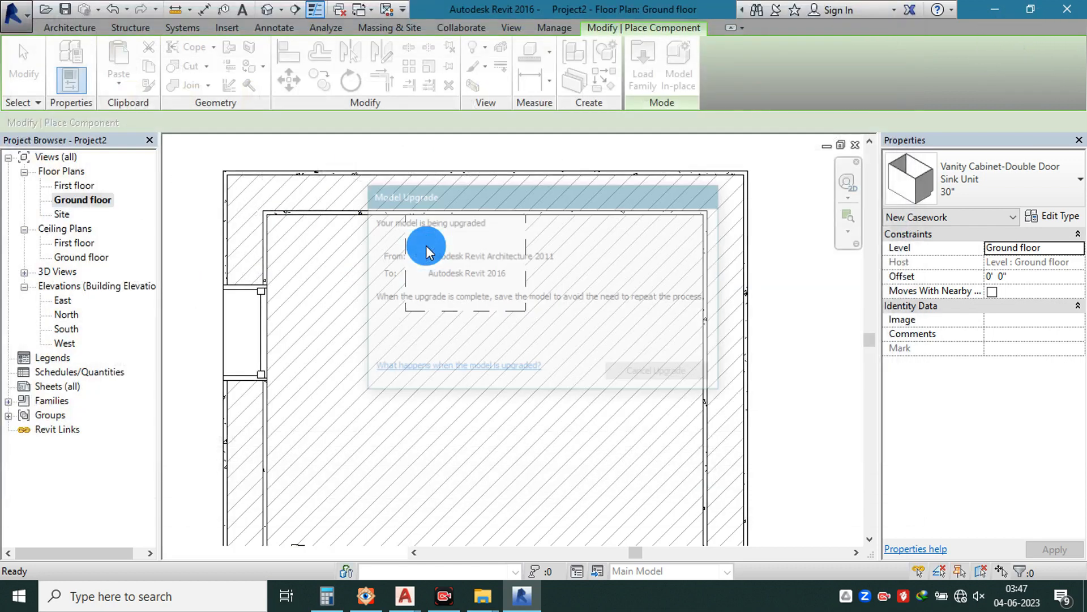
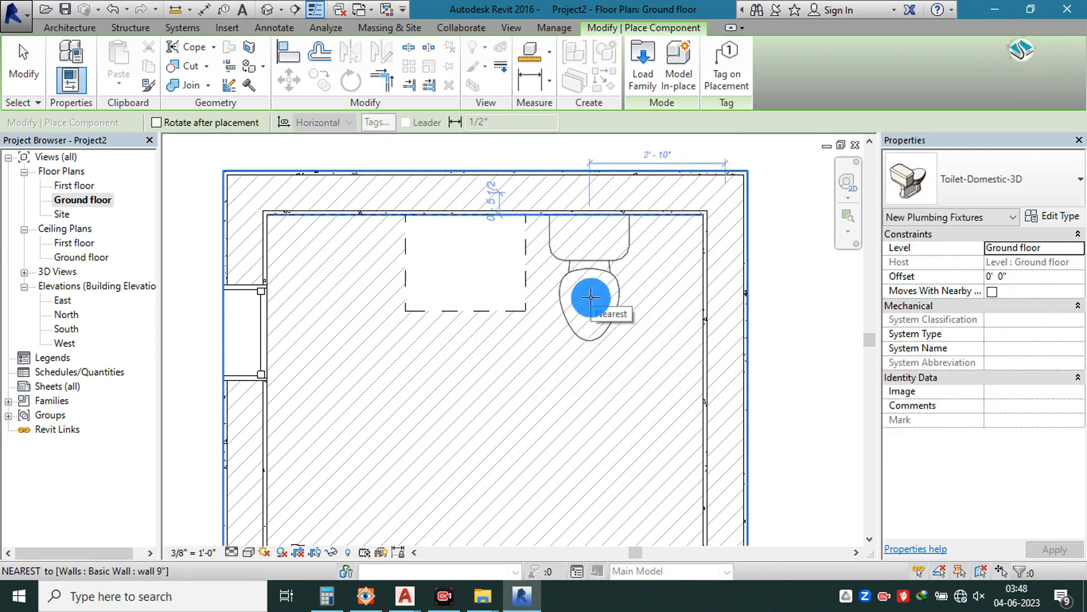
left_click(526, 263)
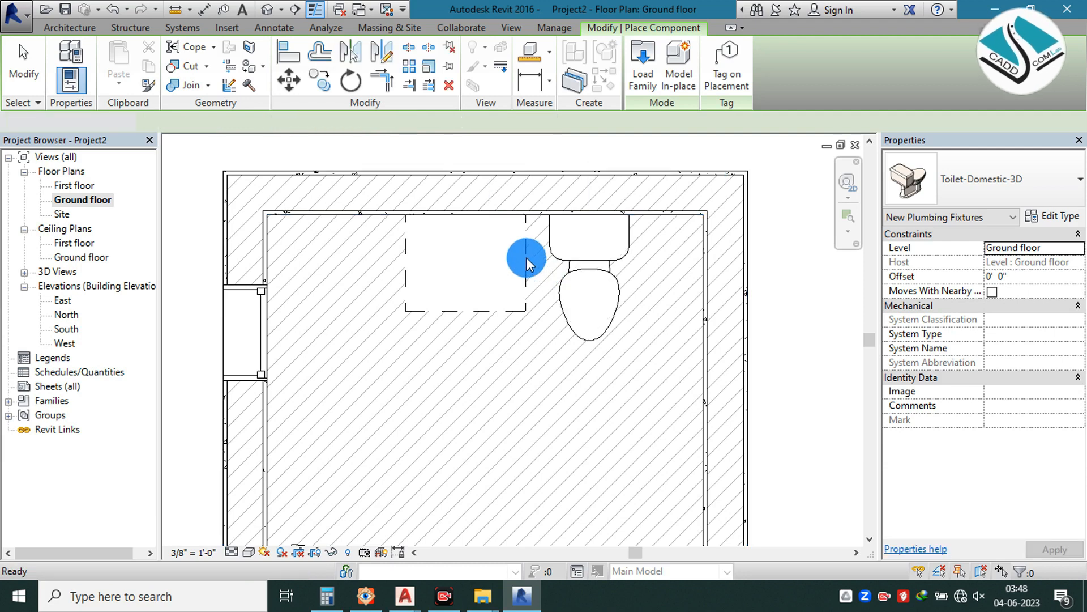
key("Escape")
- Nudge the vanity cabinet slightly west along the north wall to widen its gap from the toilet
left_click(526, 257)
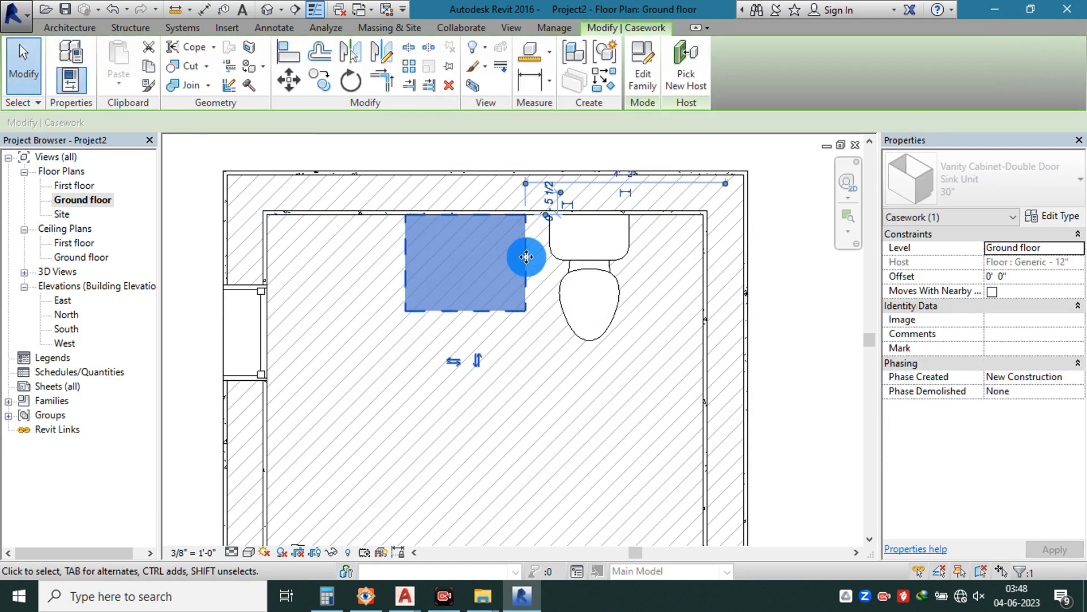
key("Left")
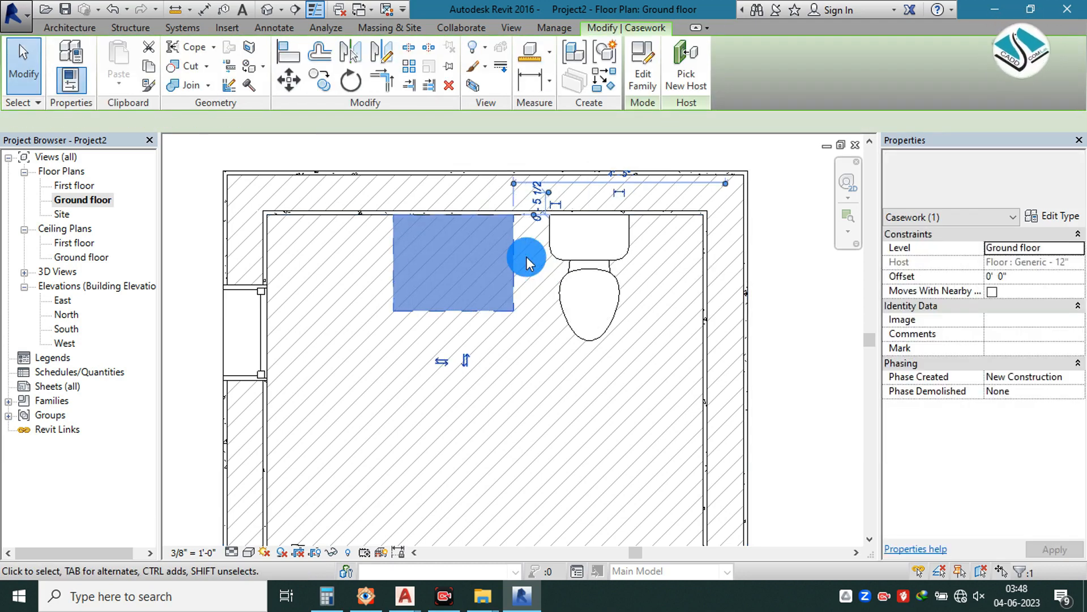
key("Left")
key("Left")
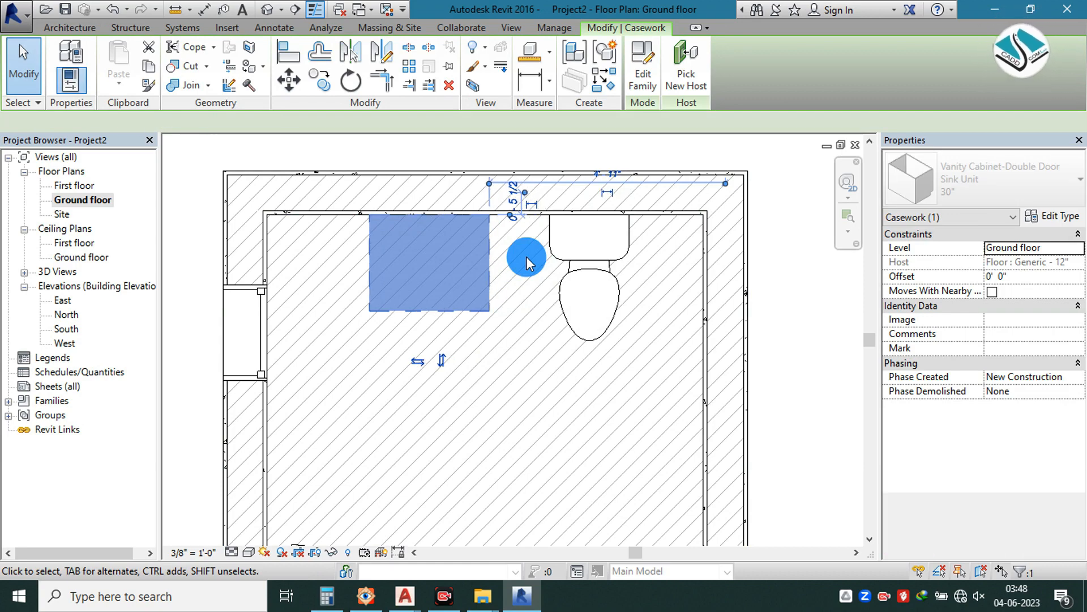
key("Left")
key("Escape")
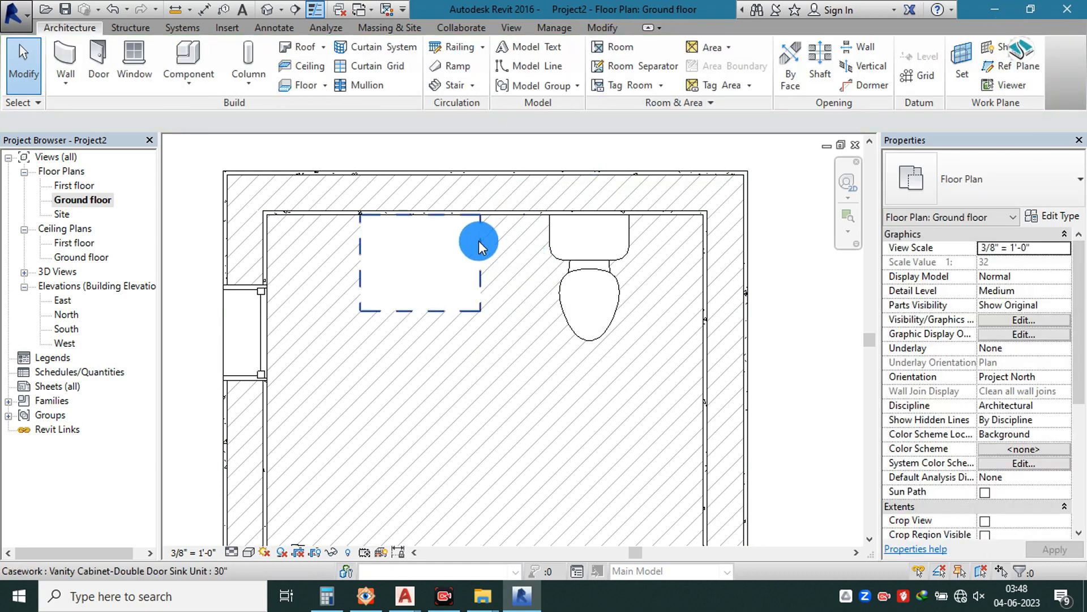
left_click(478, 241)
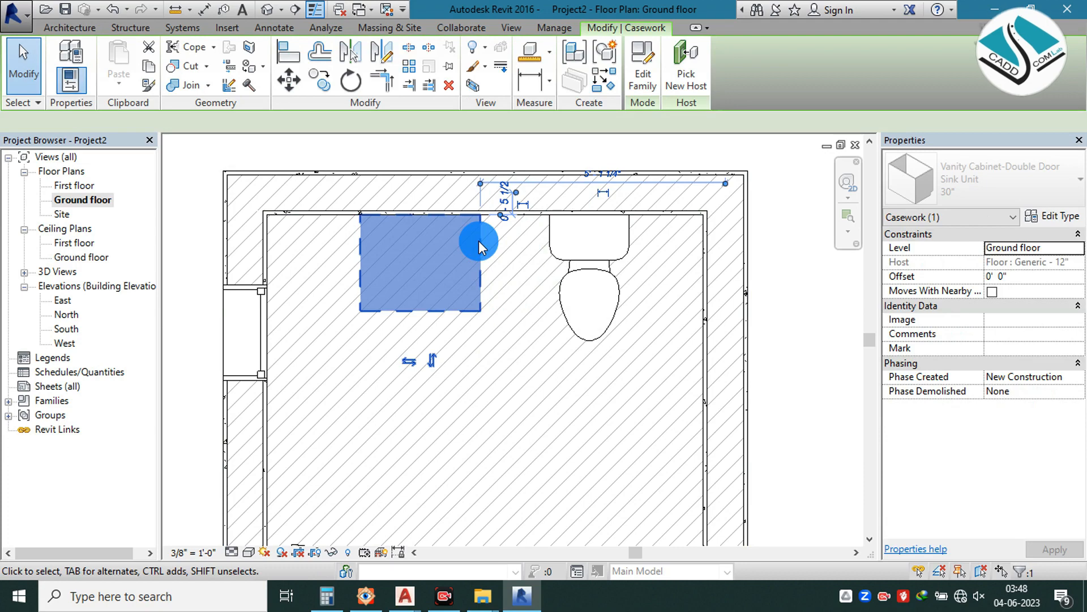
key("Right")
key("Right")
key("Right")
key("Right")
key("Right")
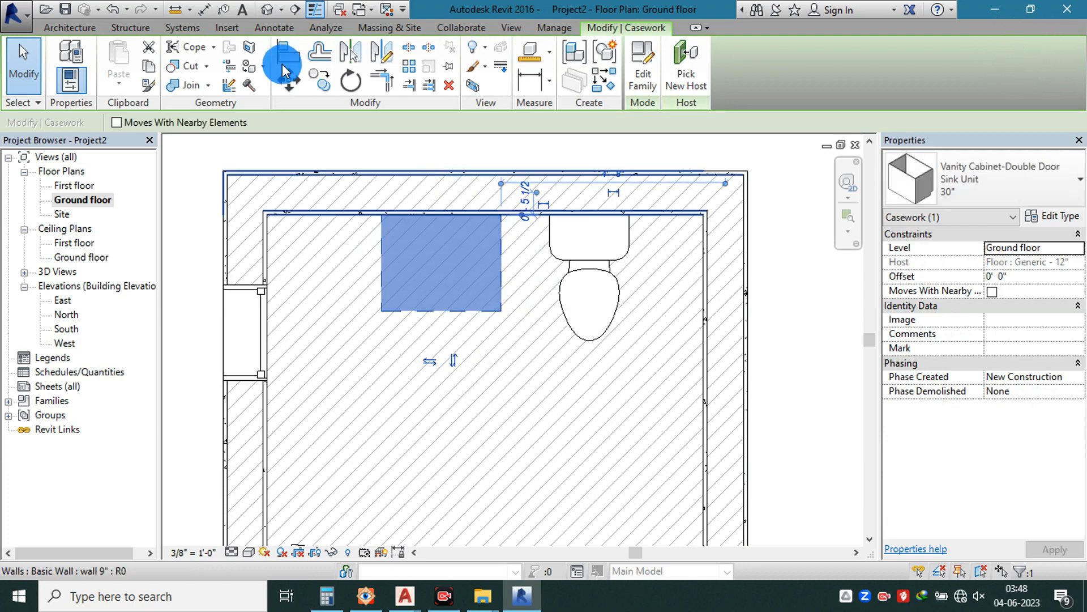
- Review the vanity cabinet and toilet placement in the 3D view and return to the Ground floor plan
left_click(273, 9)
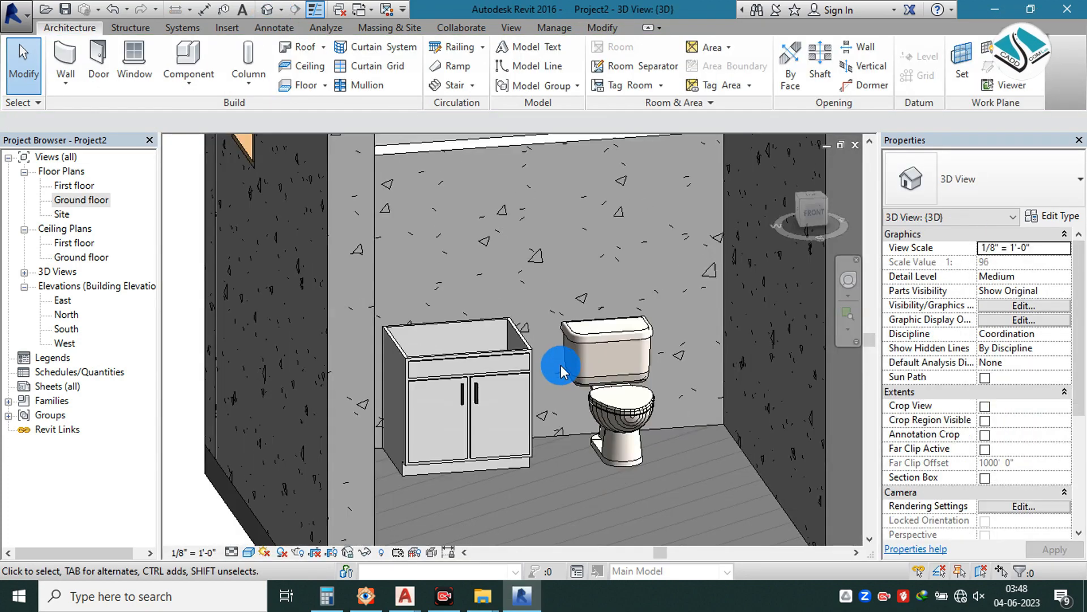
middle_click_drag(678, 424, 651, 396, "shift")
double_click(82, 199)
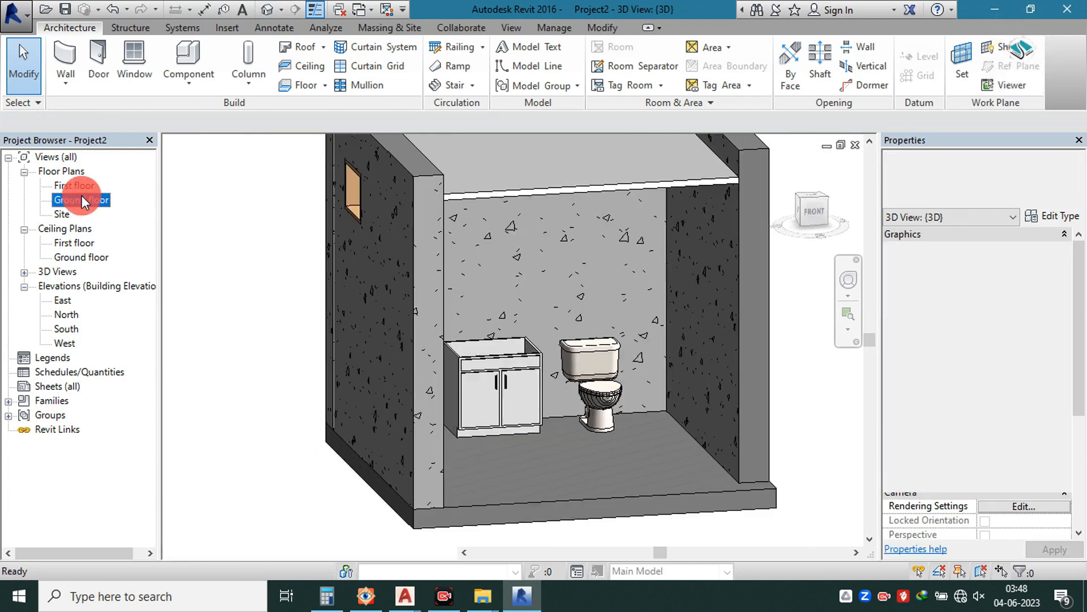
- Check the fixtures along the wall in the toilet details typical drawing in AutoCAD, and return to Revit
left_click(406, 591)
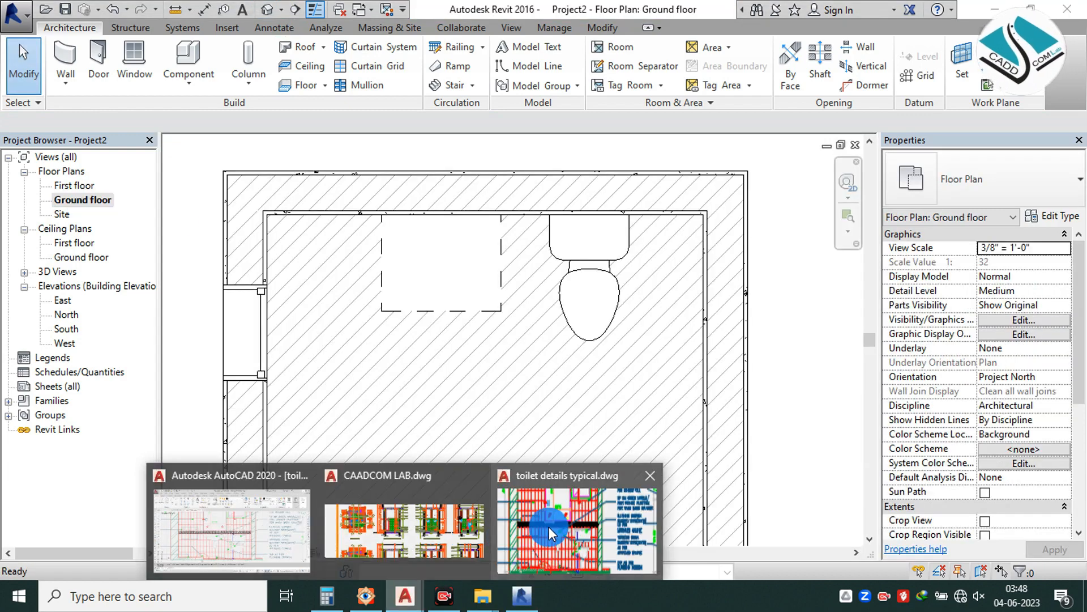
left_click(552, 526)
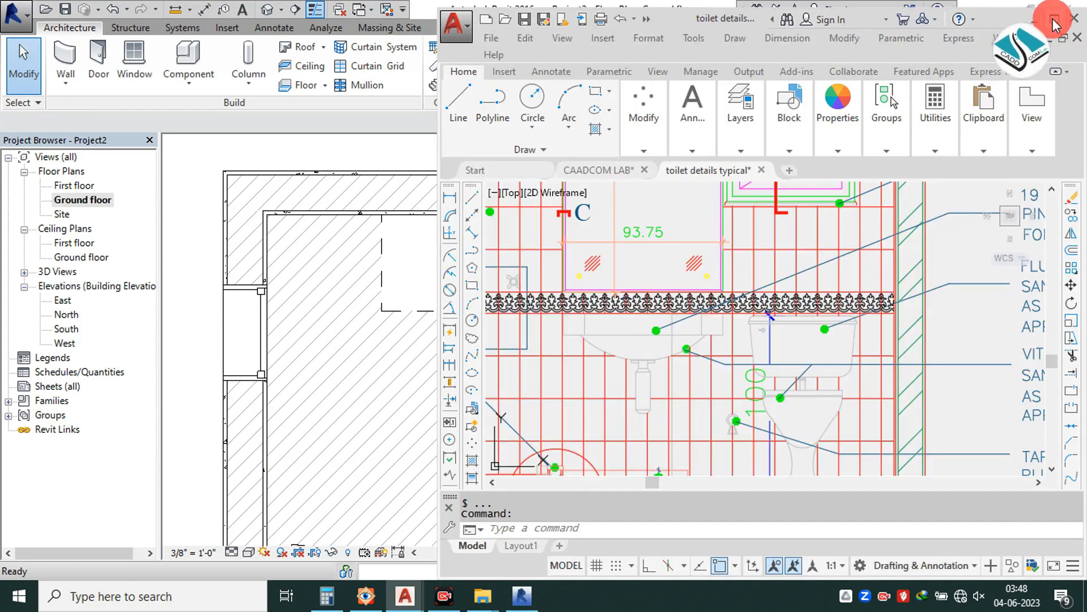
left_click(1054, 24)
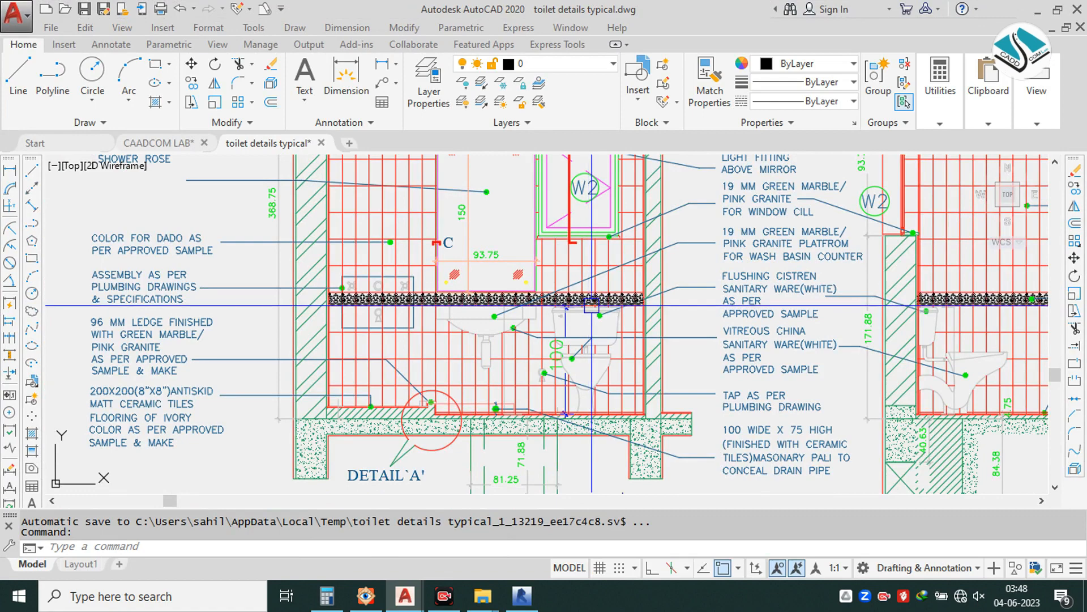
left_click(1040, 21)
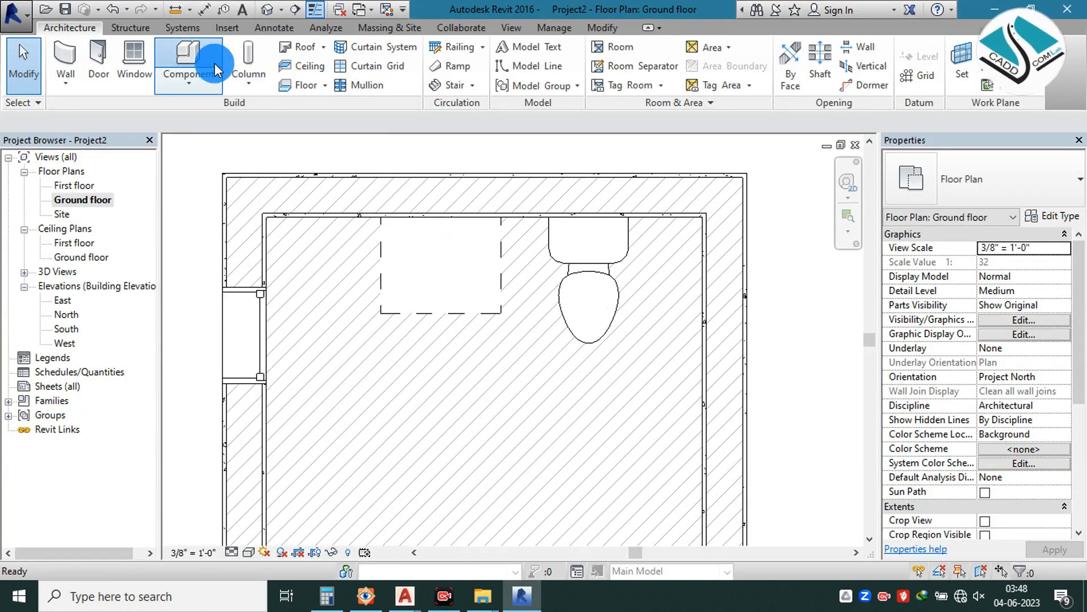
- Load the Mirror family from the revit bathroom folder and place it on the north wall above the vanity cabinet
left_click(193, 60)
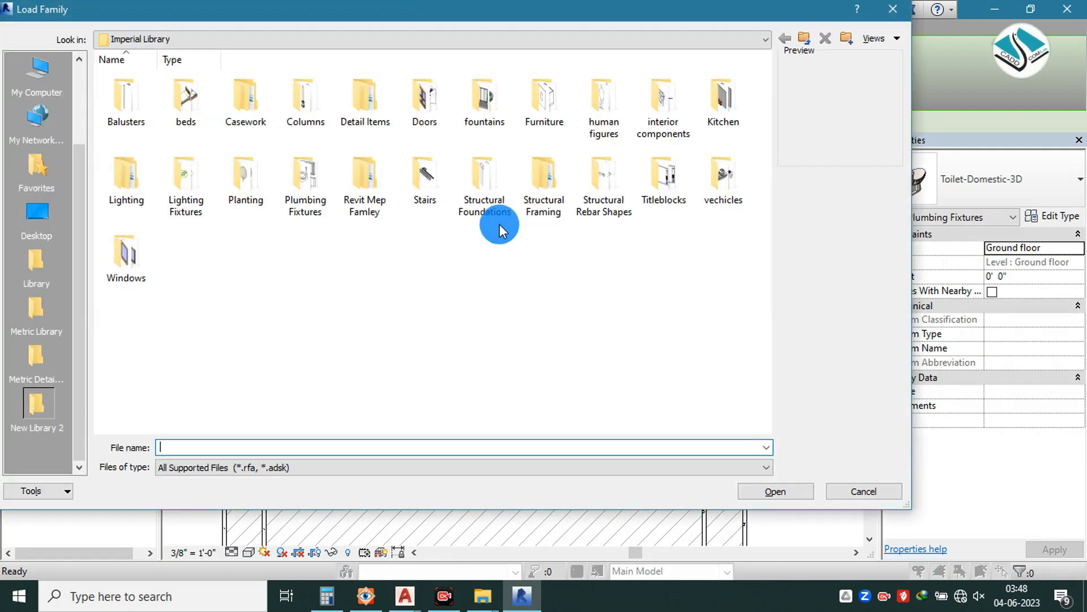
left_click(33, 224)
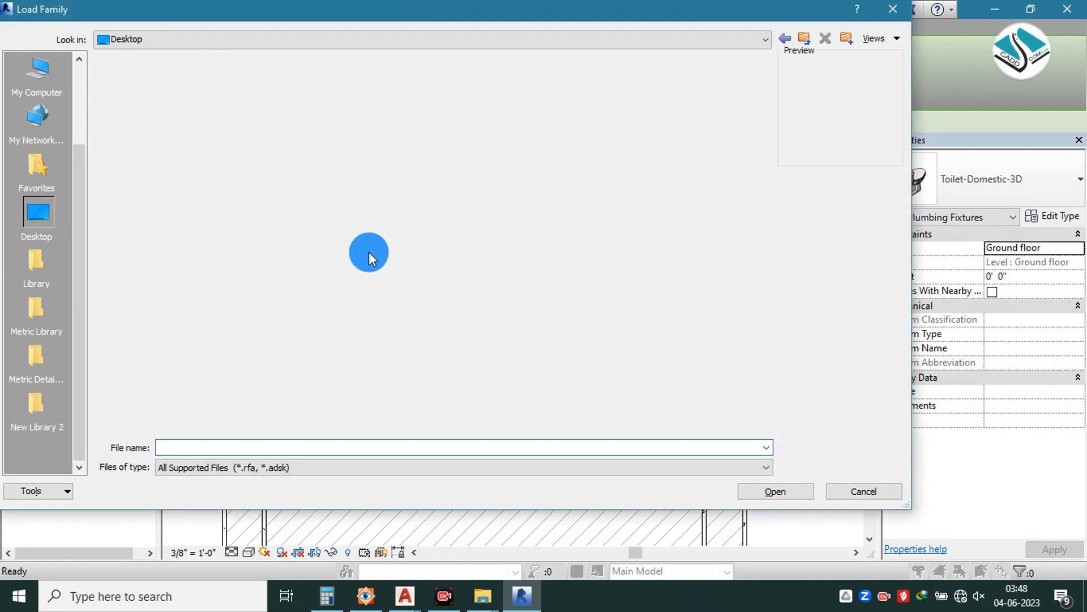
double_click(482, 97)
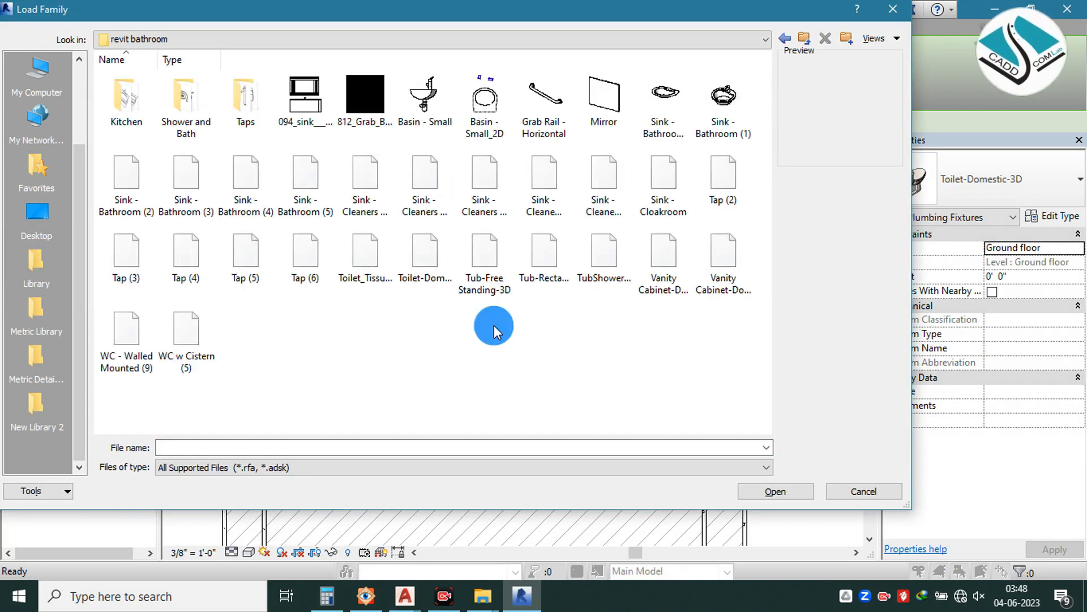
double_click(607, 94)
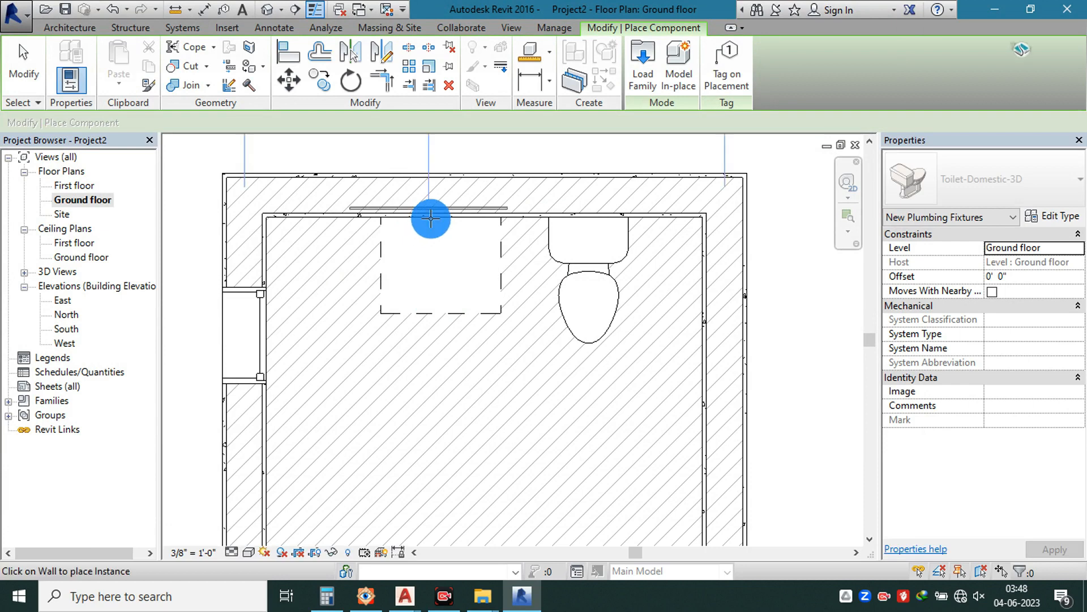
scroll(435, 219, "up", 2)
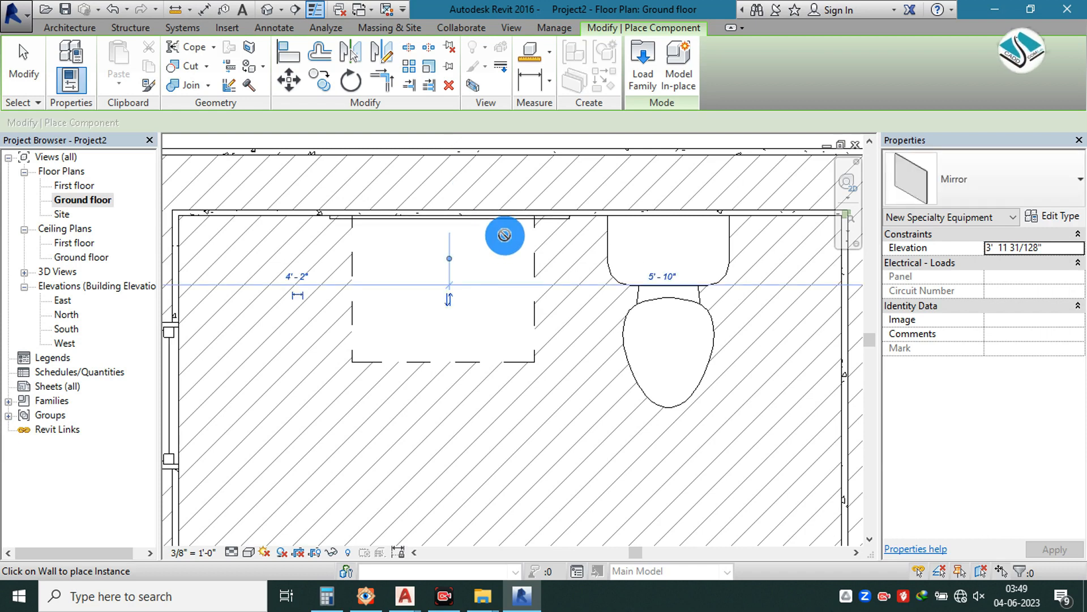
key("Escape")
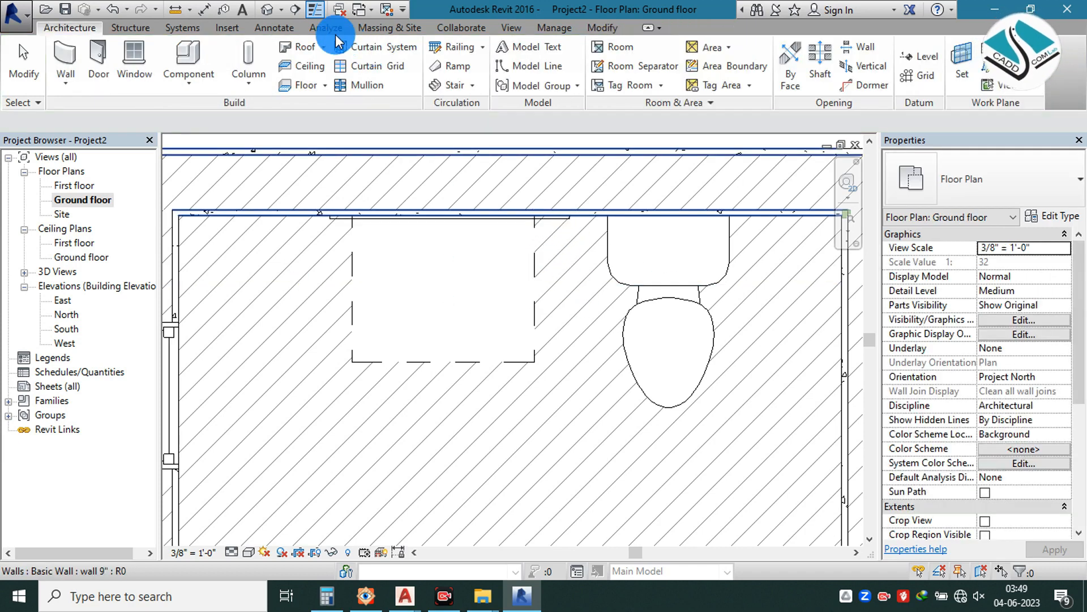
- Set the mirror's elevation to 4' in the 3D view
left_click(269, 15)
middle_click_drag(549, 317, 517, 301, "shift")
left_click(521, 288)
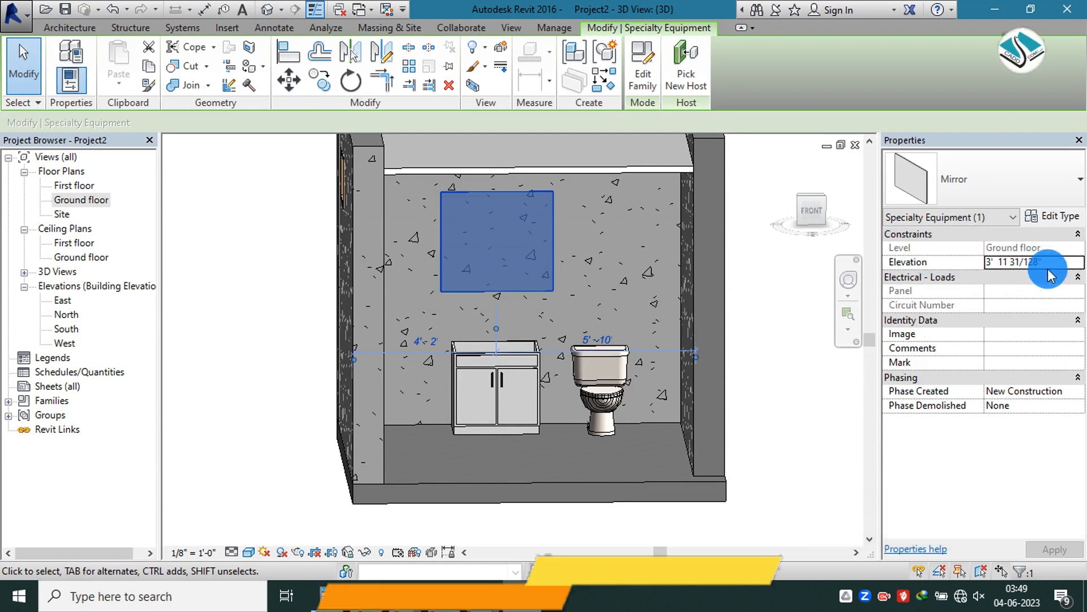
left_click(1049, 263)
left_click_drag(1049, 263, 983, 261)
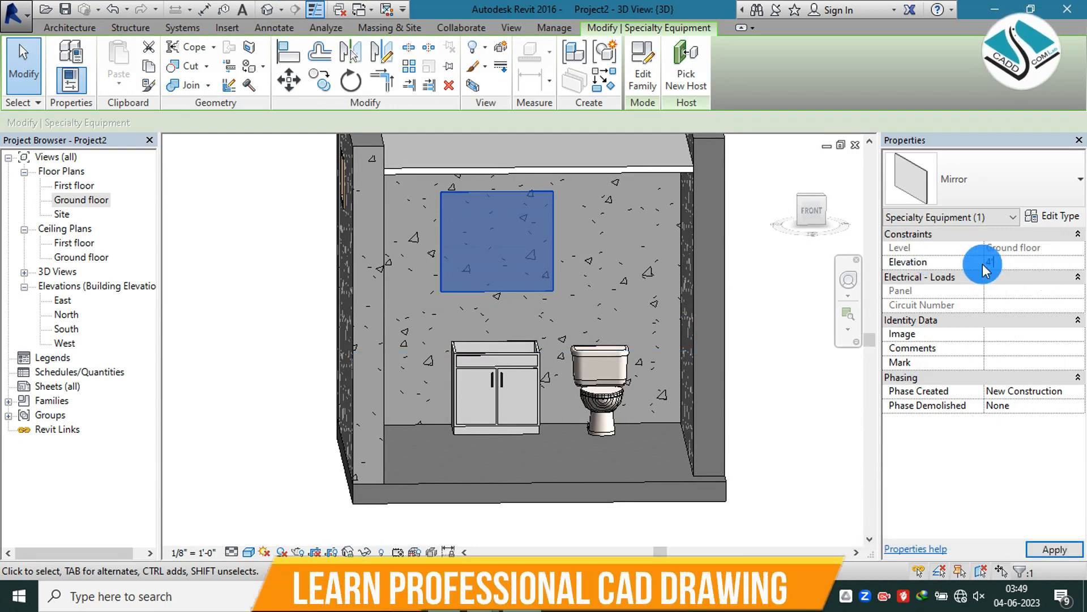
left_click(779, 279)
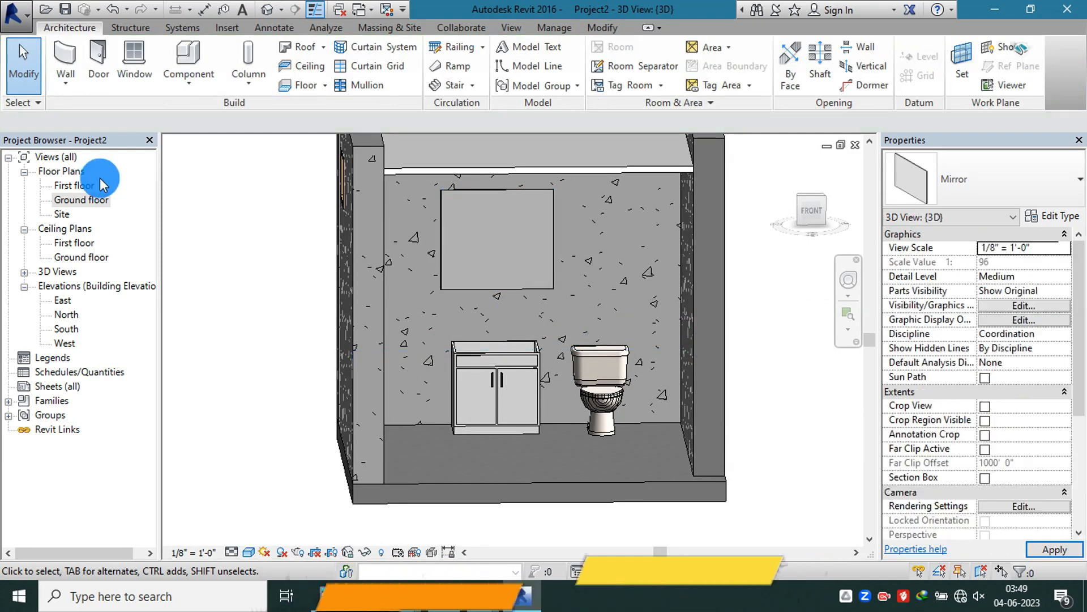
- Inspect the mirror in the Ground floor plan and the 3D view, and open its family for editing
left_click(90, 199)
double_click(91, 198)
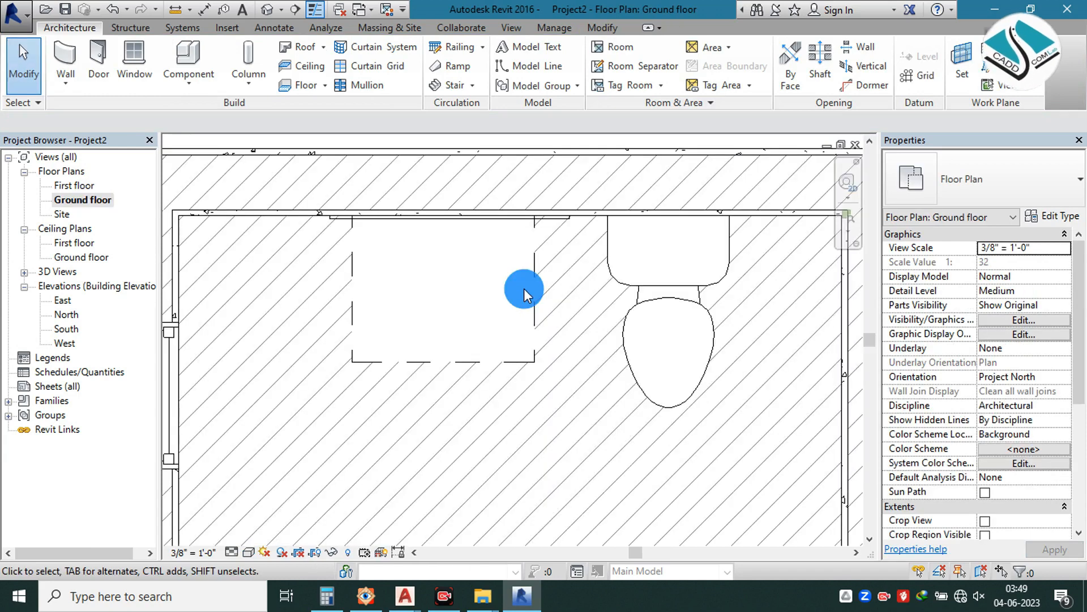
scroll(353, 202, "up", 3)
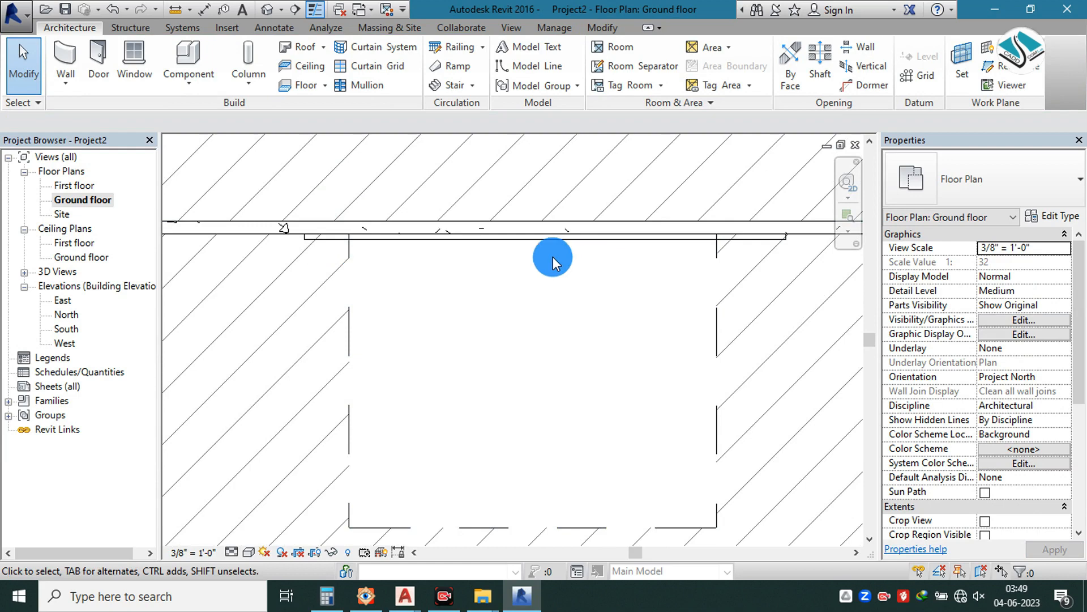
left_click(267, 10)
middle_click_drag(469, 311, 544, 295, "shift")
scroll(502, 238, "up", 6)
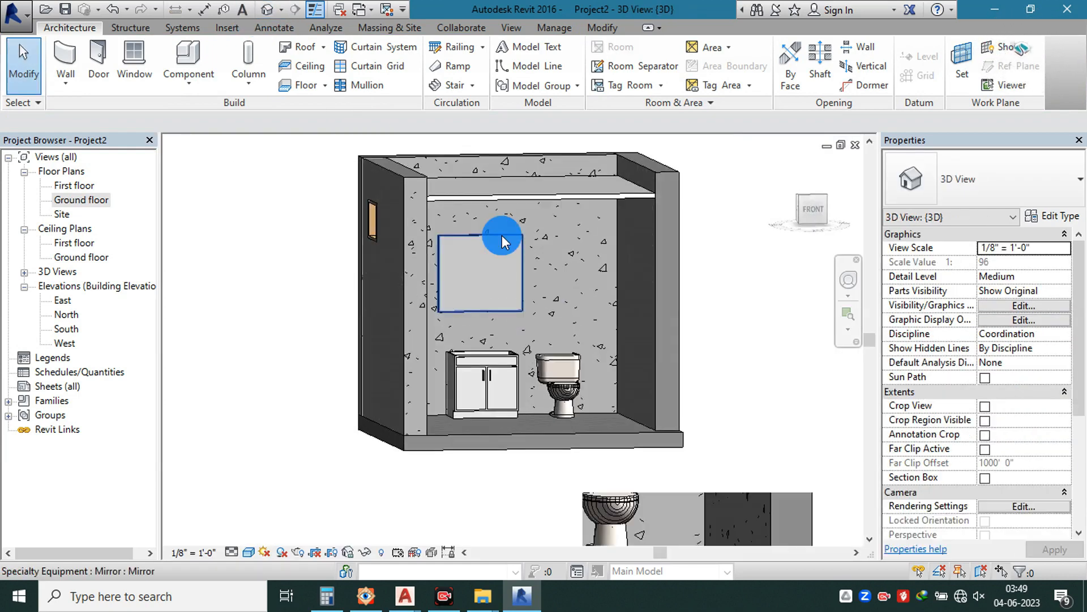
left_click(502, 238)
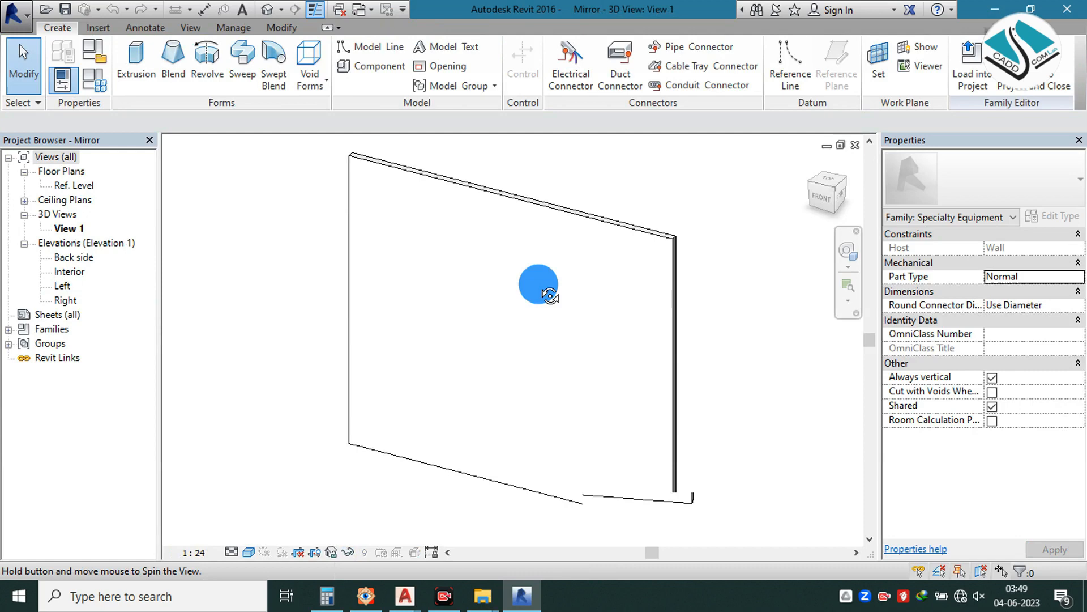
- Create a void extrusion on the mirror's front face from a rectangle about 820 mm high, inset slightly from the panel edges
middle_click_drag(550, 295, 576, 267, "shift")
left_click(310, 75)
left_click(367, 113)
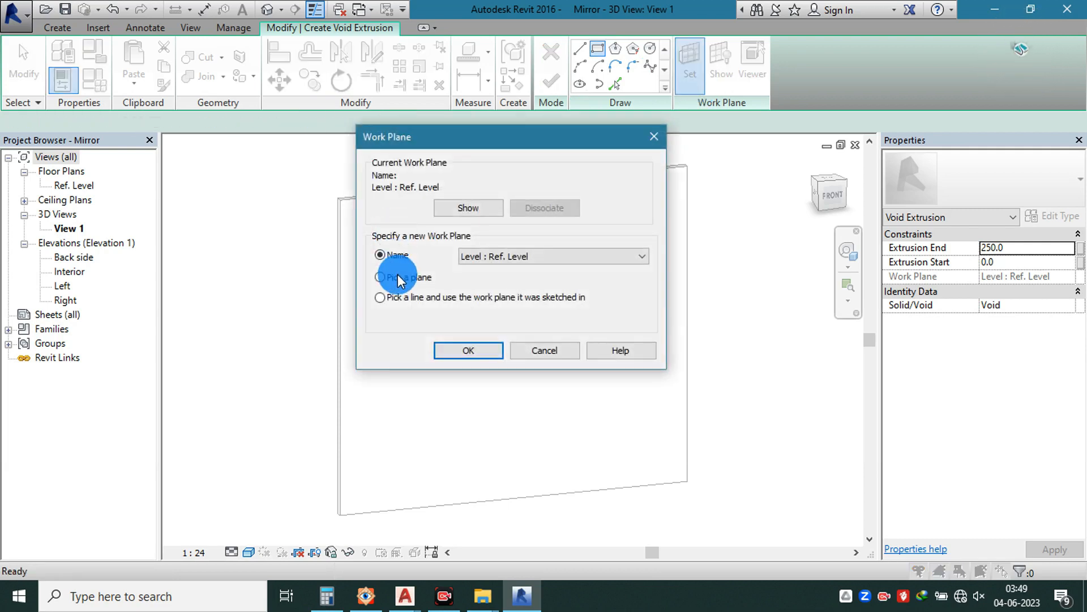
left_click(460, 360)
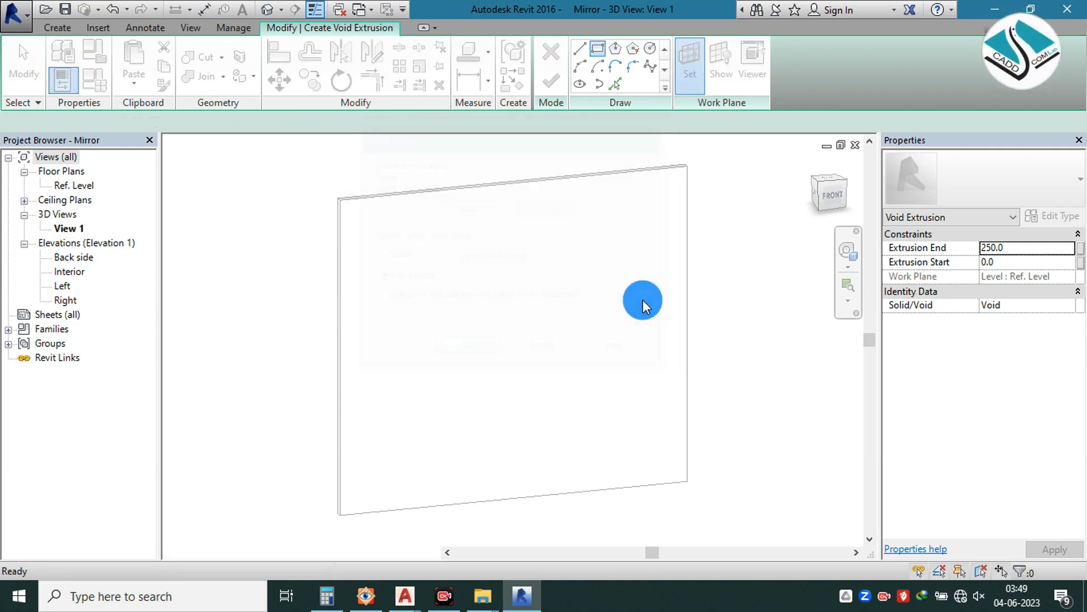
left_click(683, 249)
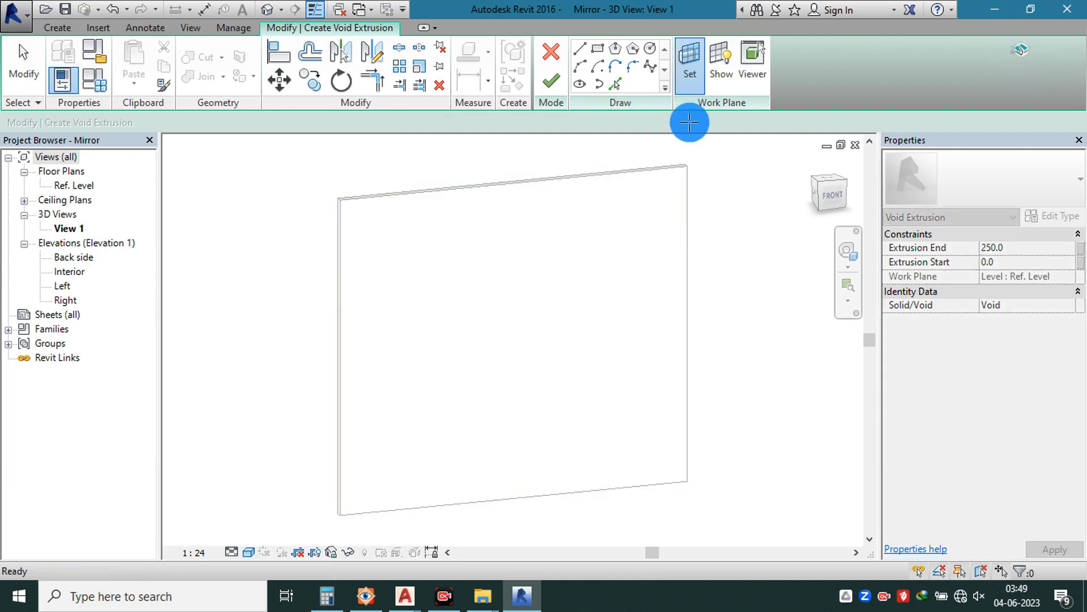
left_click(600, 52)
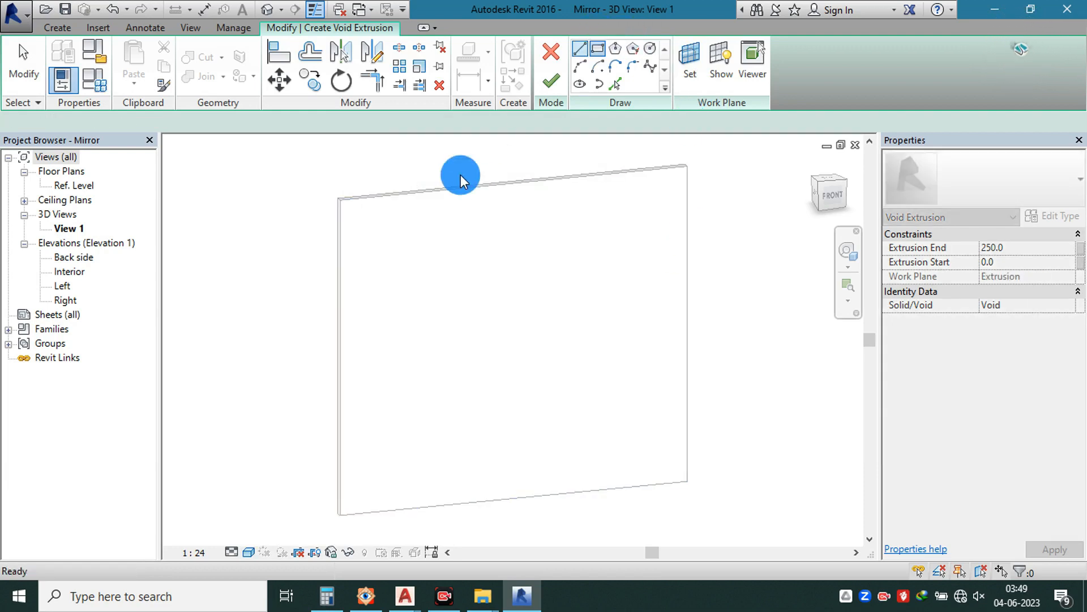
left_click(348, 217)
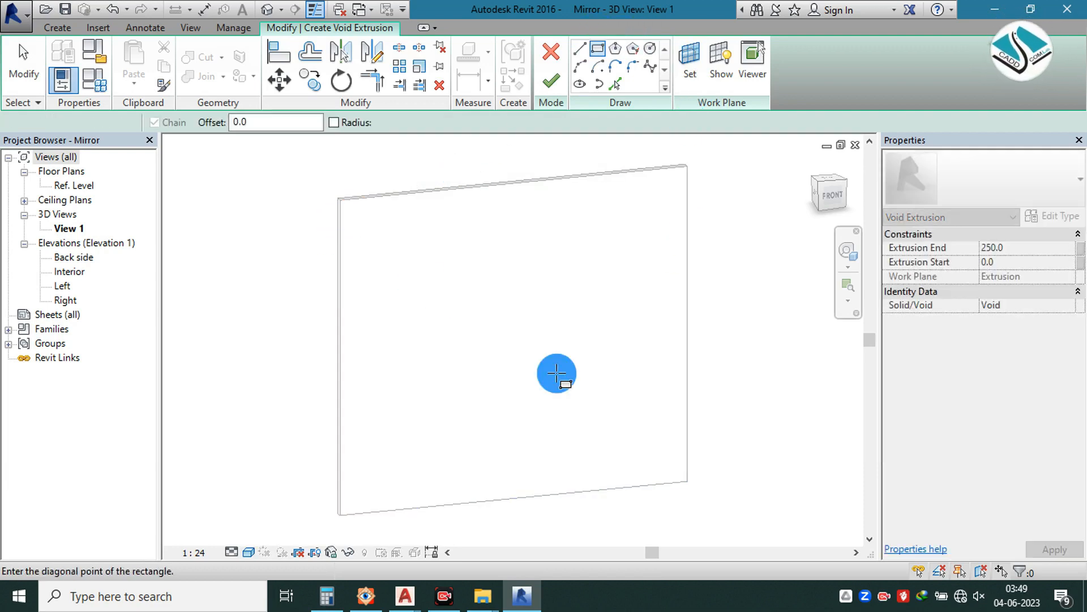
left_click(676, 466)
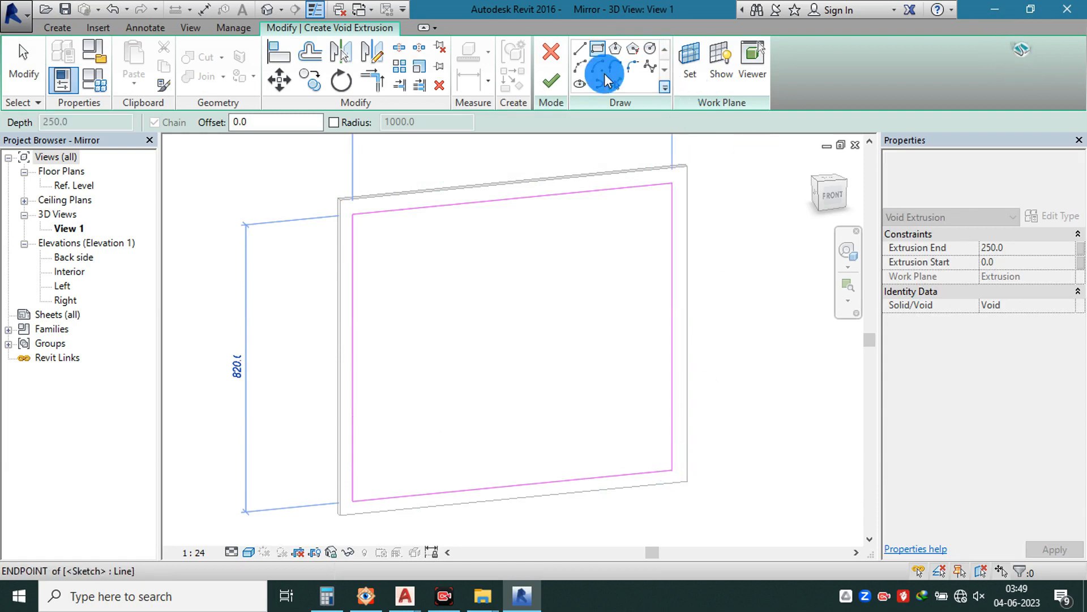
left_click(551, 81)
- Pull both depth ends of the void extrusion in close to the mirror panel's thickness
left_click(623, 314)
middle_click_drag(427, 272, 481, 342, "shift")
scroll(509, 327, "up", 2)
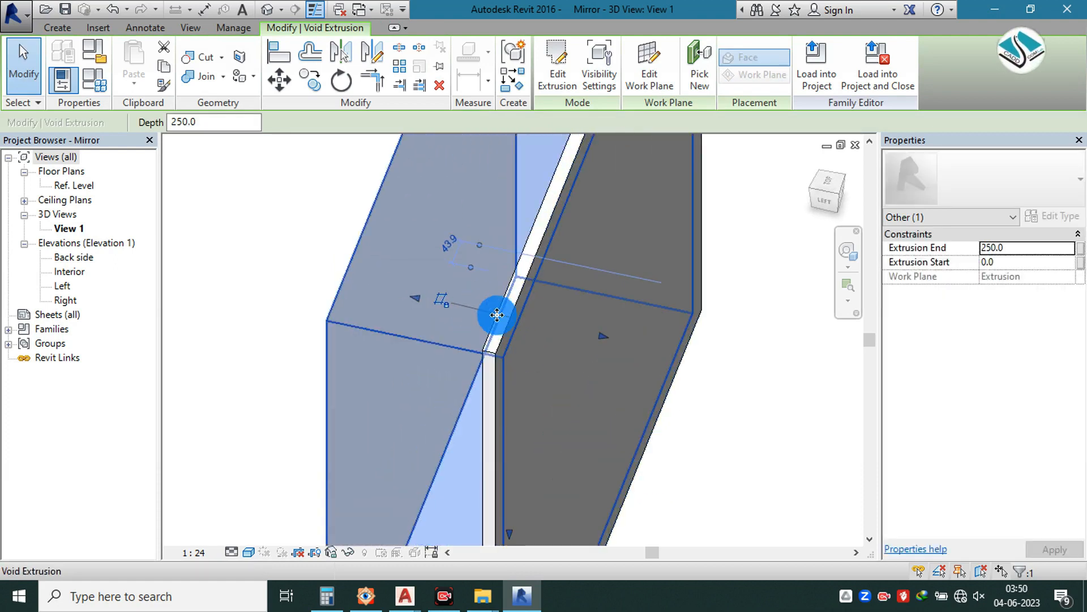
scroll(498, 317, "up", 2)
left_click_drag(373, 292, 510, 329)
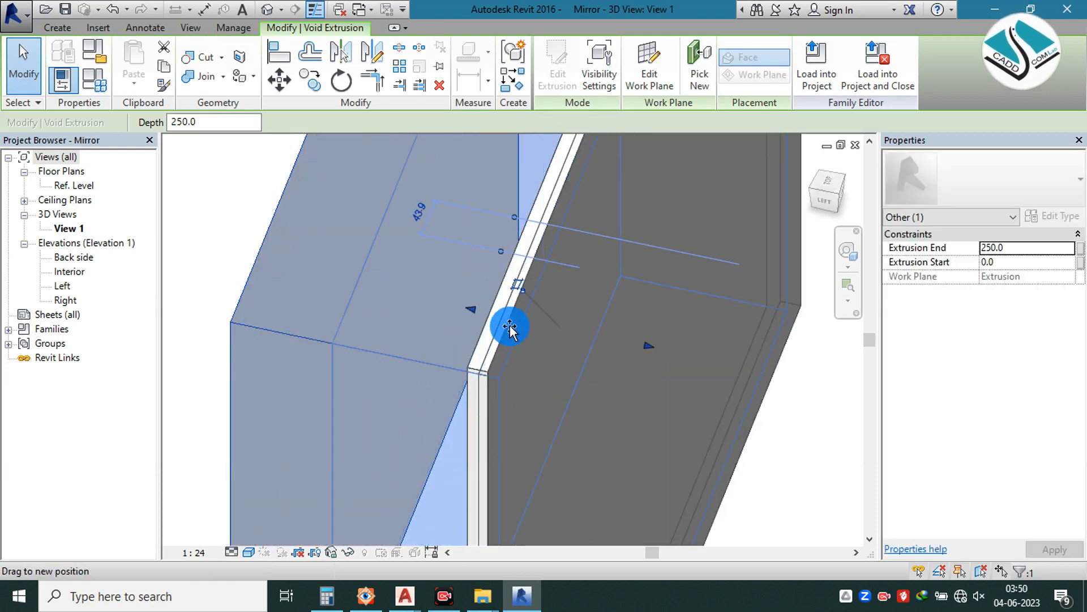
left_click_drag(609, 354, 546, 326)
left_click(418, 277)
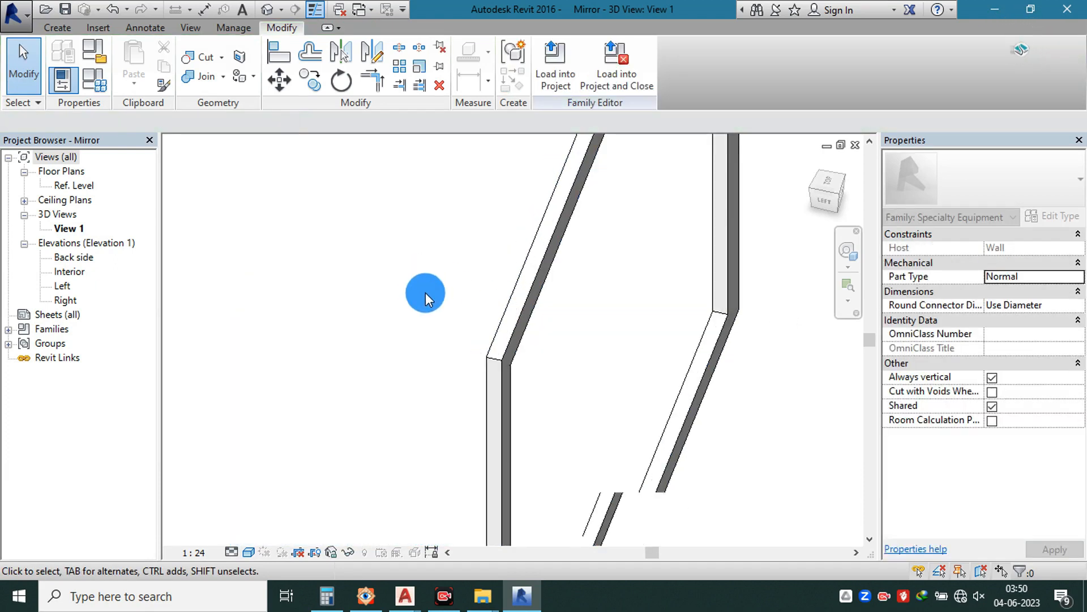
- Adjust the void's depth so it only recesses the mirror's front face within a border, leaving the back of the panel
left_click(539, 246)
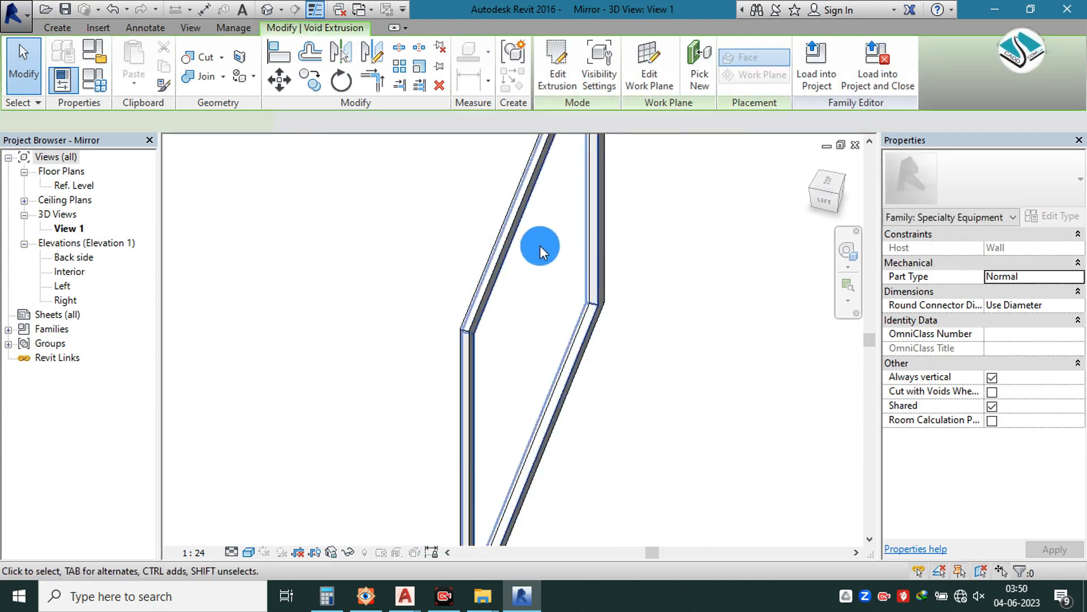
scroll(501, 296, "up", 2)
left_click_drag(528, 446, 542, 456)
left_click(316, 284)
middle_click_drag(316, 284, 613, 392, "shift")
middle_click_drag(505, 277, 589, 93, "shift")
- Load the edited mirror family into the project, overwrite the existing version, and view the mirror on the north wall
left_click(564, 78)
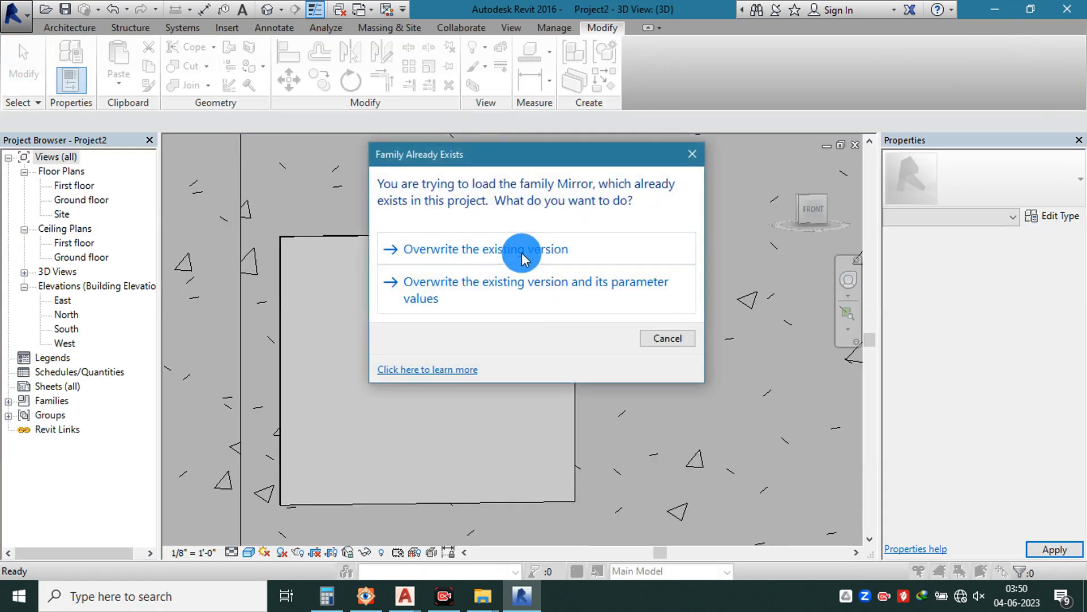
left_click(522, 253)
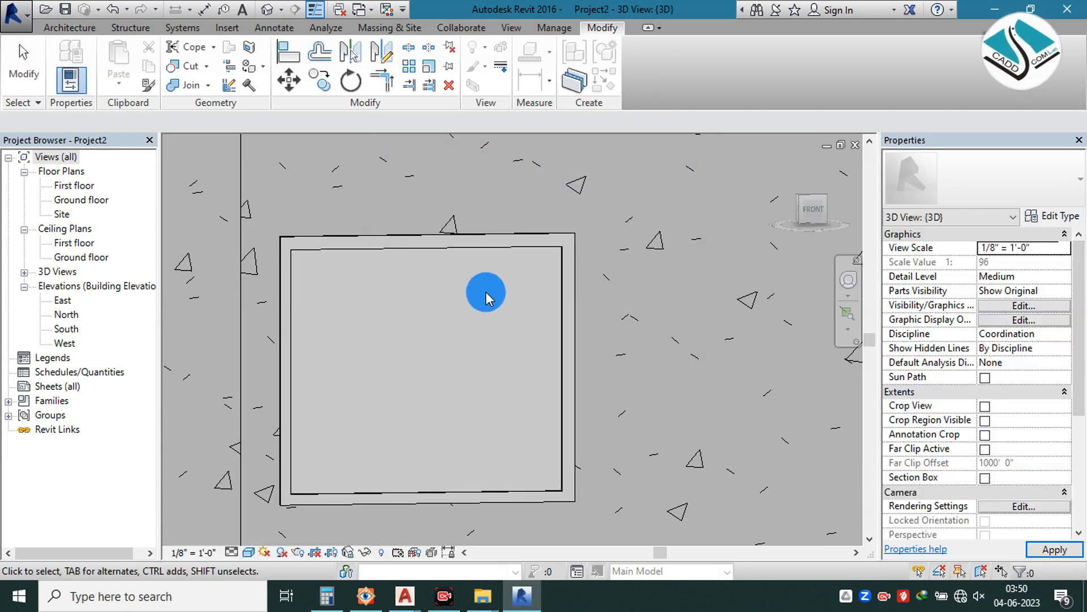
scroll(494, 300, "down", 4)
middle_click_drag(533, 392, 537, 456, "shift")
- Return to the Ground floor plan, and examine the sections around the mirror and shower in AutoCAD's toilet details typical drawing
double_click(93, 200)
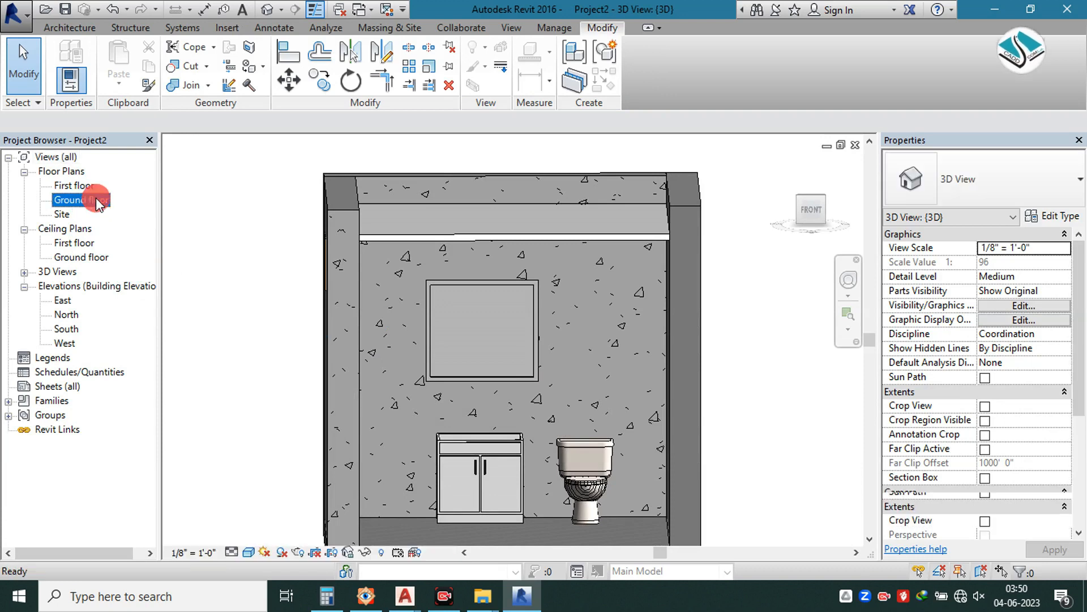
left_click(405, 606)
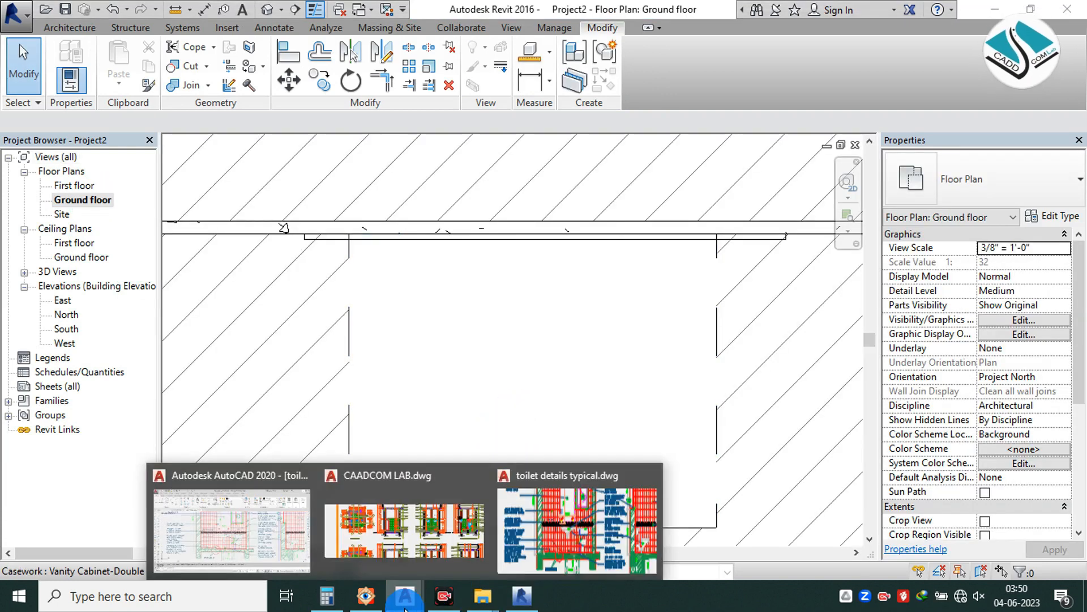
left_click(555, 525)
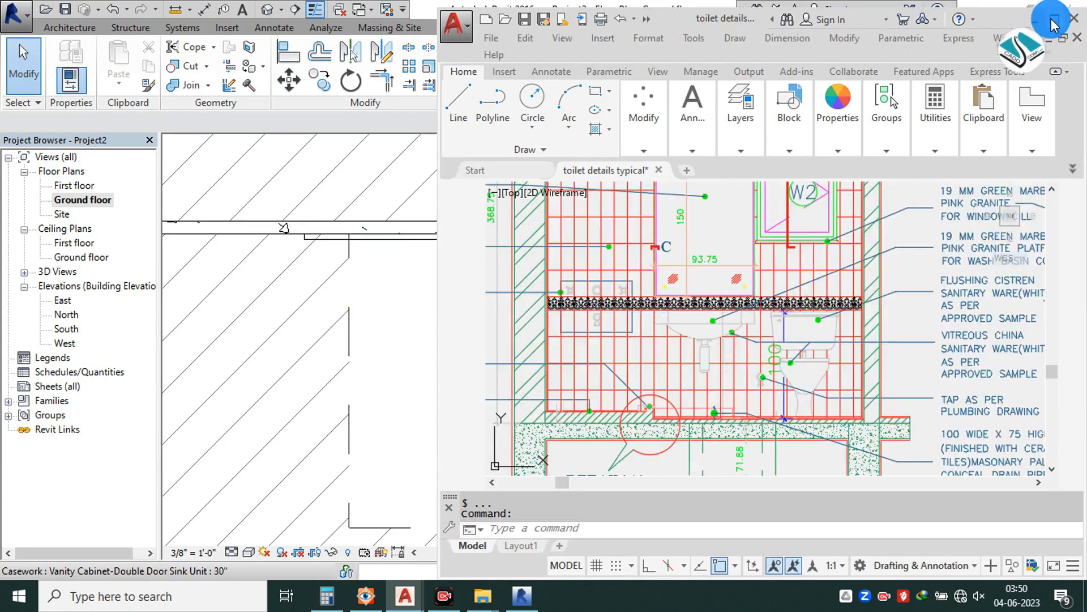
left_click(1045, 22)
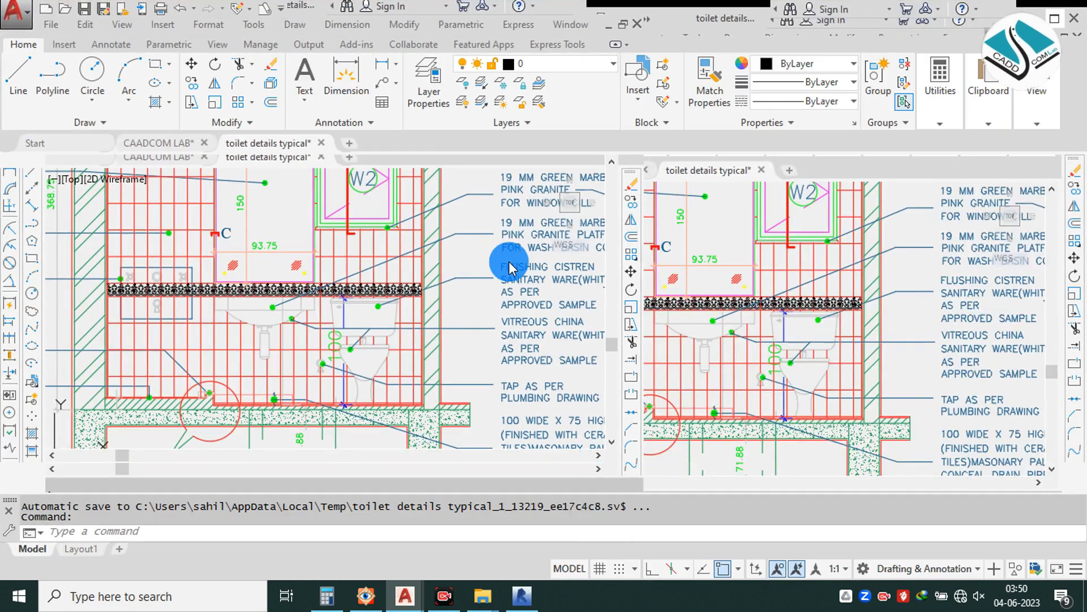
scroll(498, 265, "down", 6)
scroll(483, 215, "up", 4)
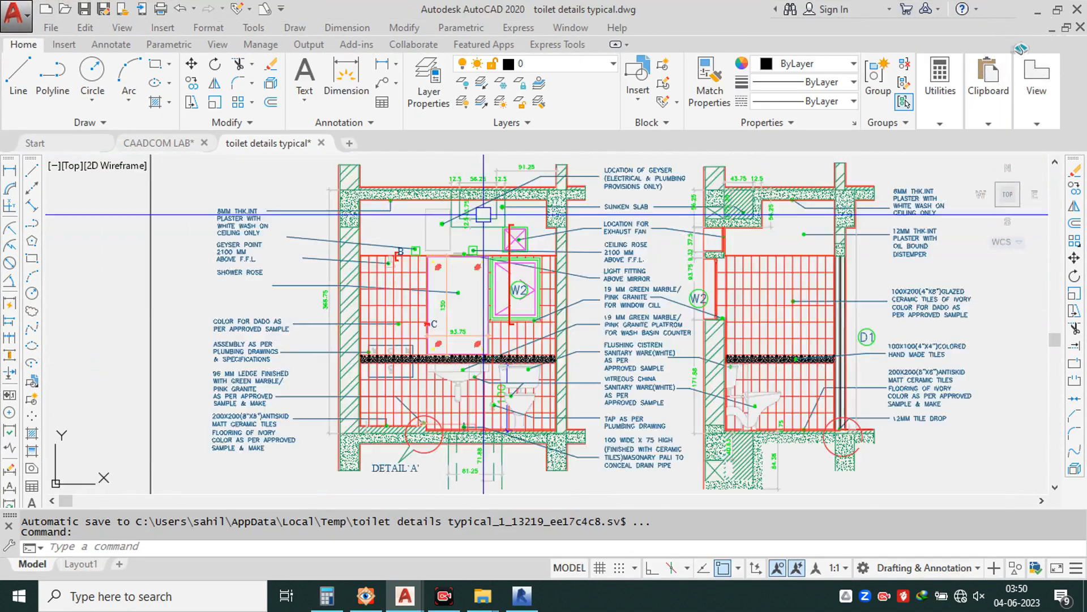
scroll(484, 215, "up", 3)
scroll(328, 277, "up", 5)
scroll(328, 276, "down", 2)
scroll(416, 271, "down", 5)
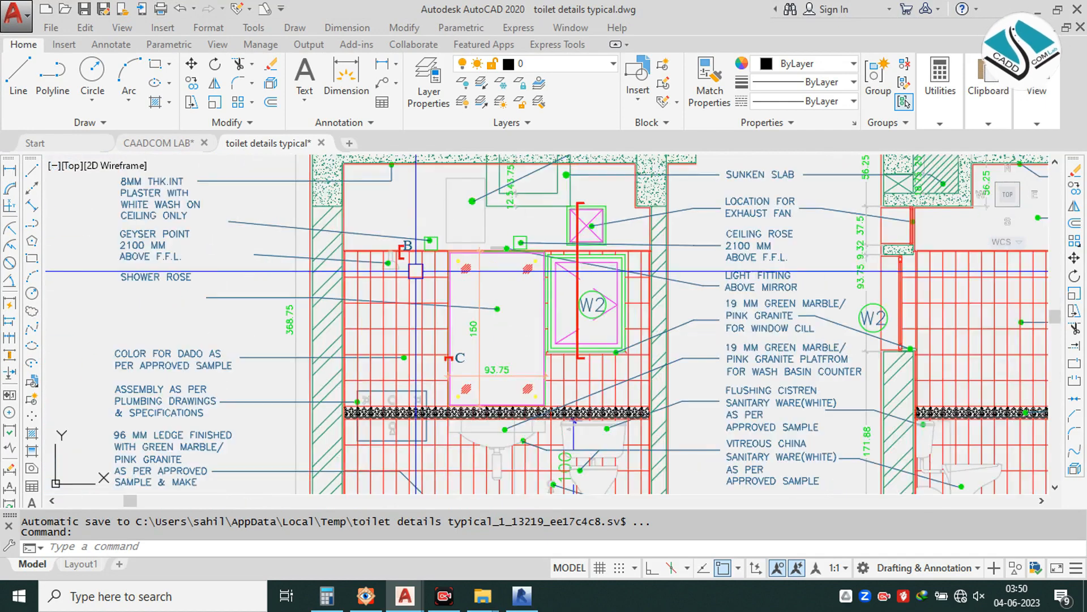
- Examine the full toilet sections down to the floor detail in the AutoCAD drawing, and return to Revit's Ground floor plan
scroll(474, 271, "down", 2)
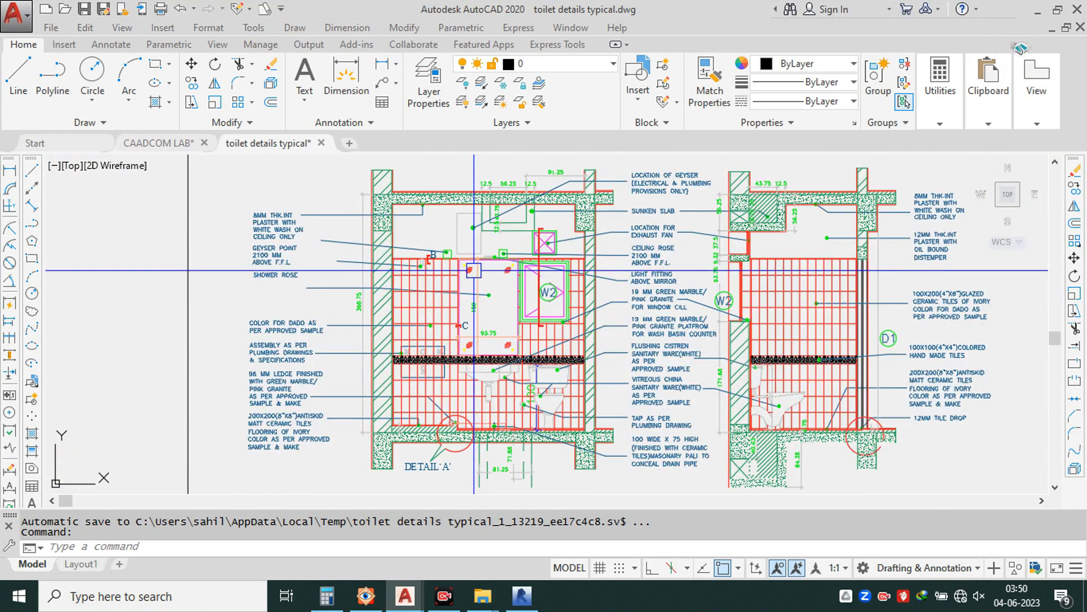
scroll(466, 436, "up", 2)
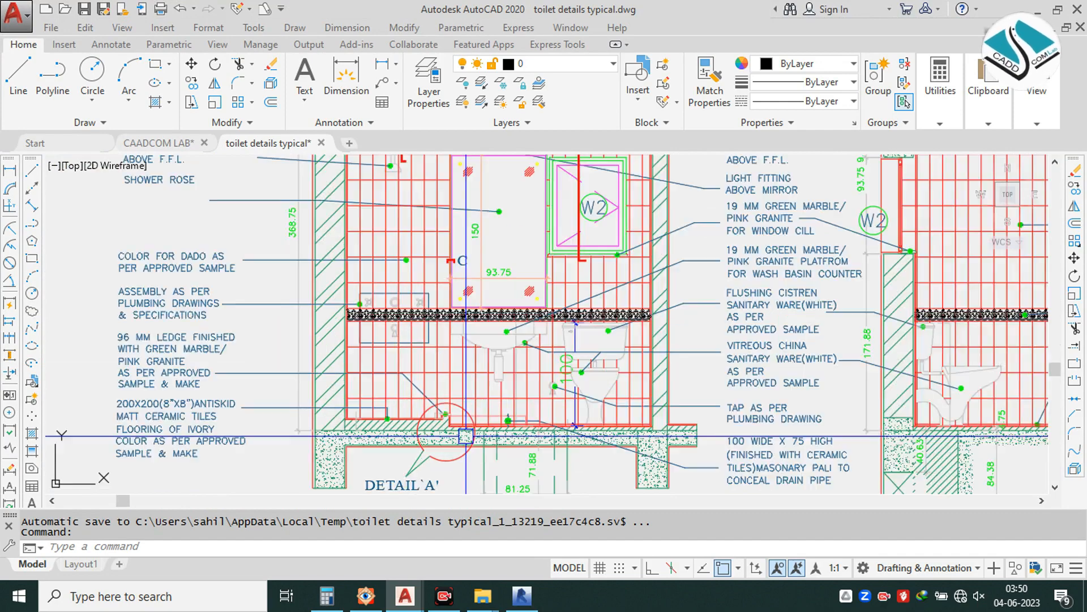
scroll(499, 387, "down", 2)
middle_click_drag(666, 352, 513, 359)
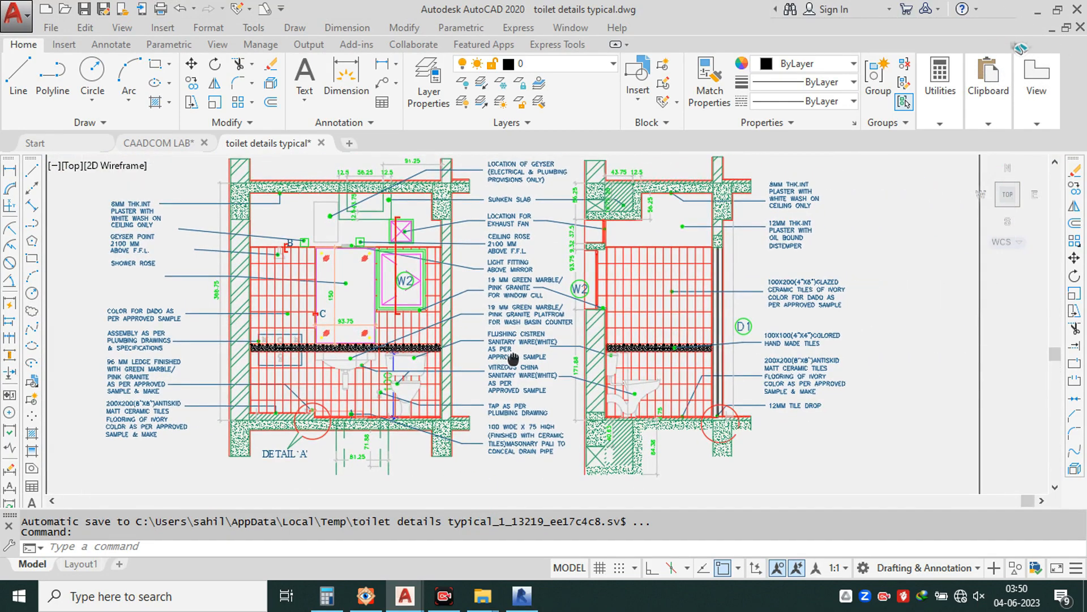
left_click(1040, 13)
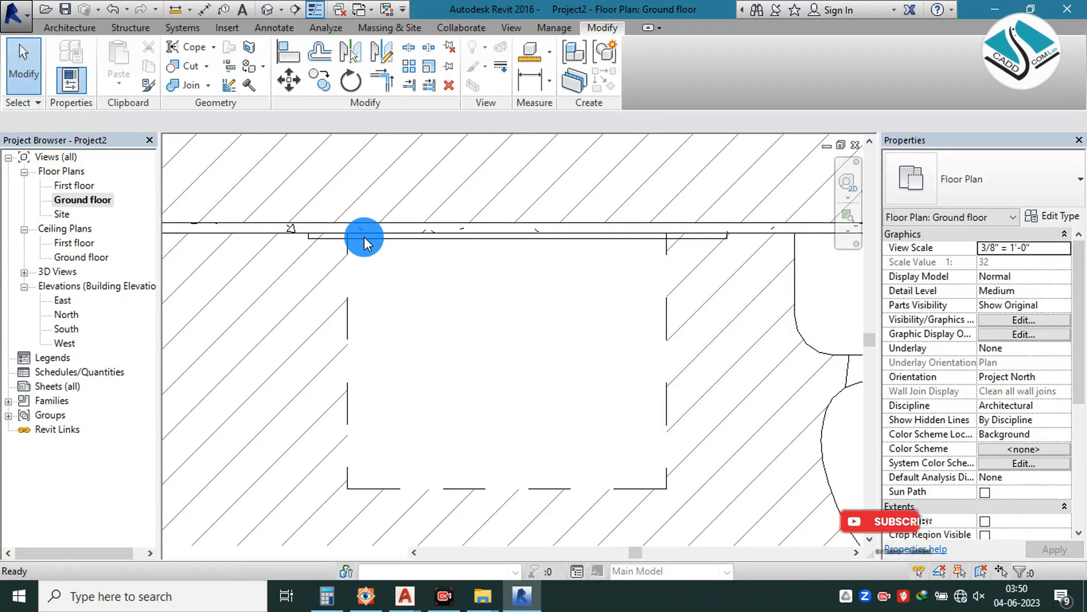
- Load the Tap (2) family from the revit bathroom folder on the desktop as a component for placement
scroll(444, 250, "down", 1)
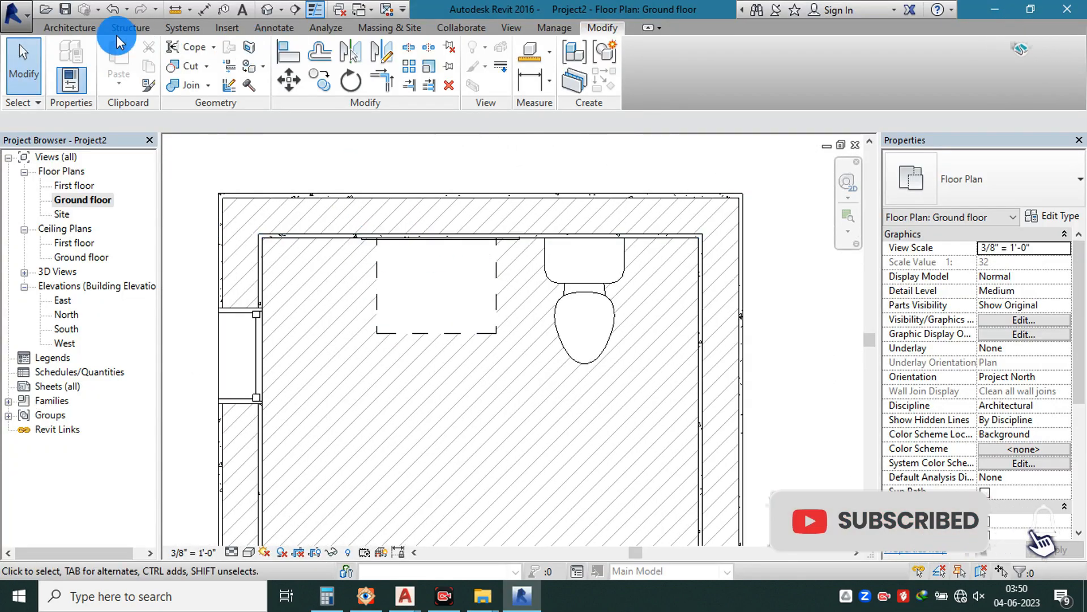
left_click(83, 29)
left_click(195, 54)
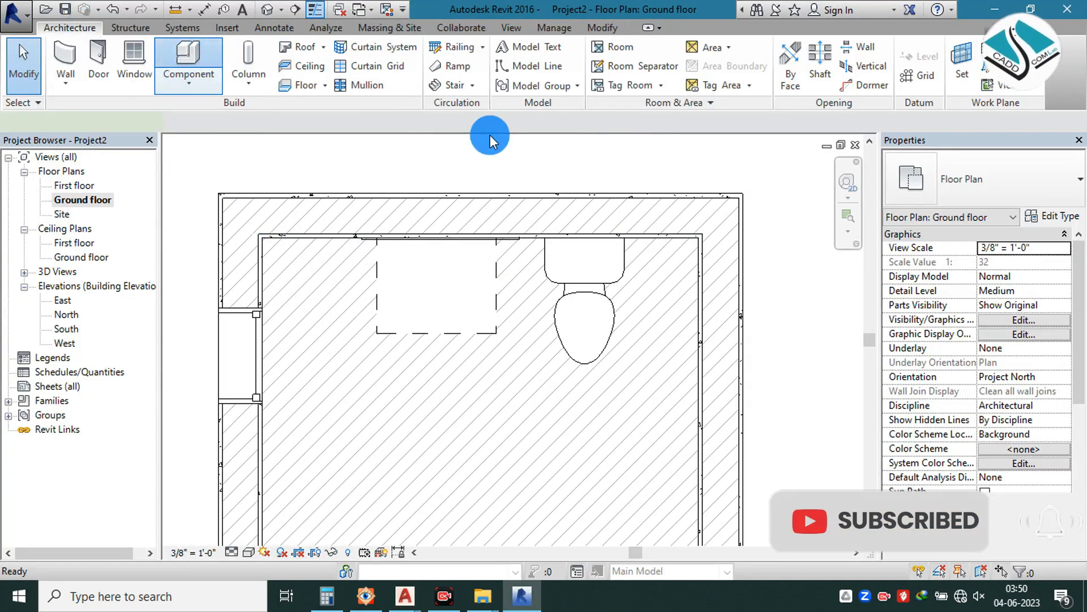
left_click(635, 67)
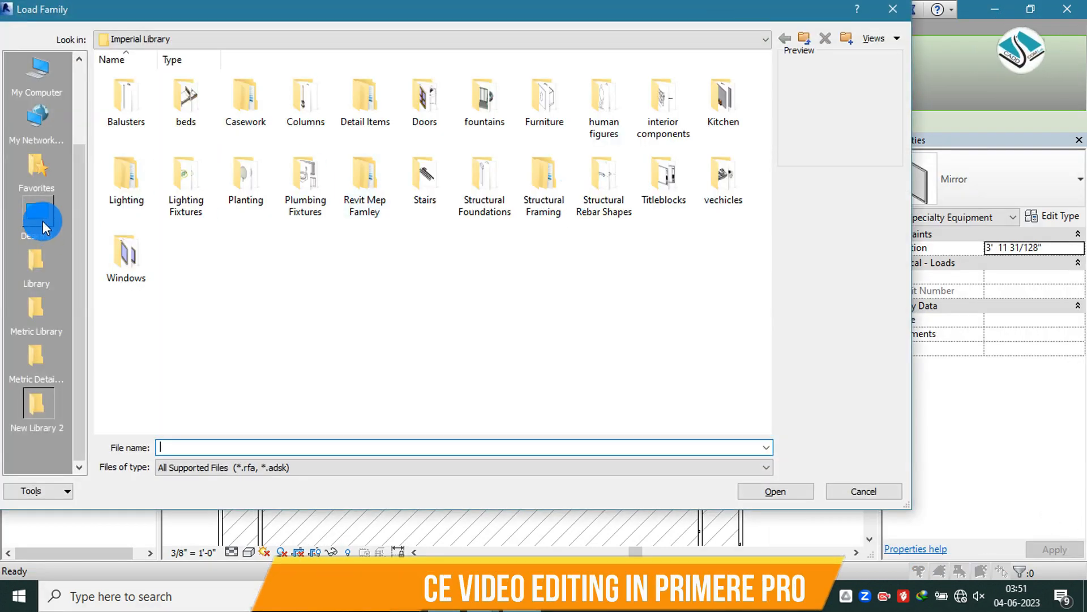
left_click(38, 215)
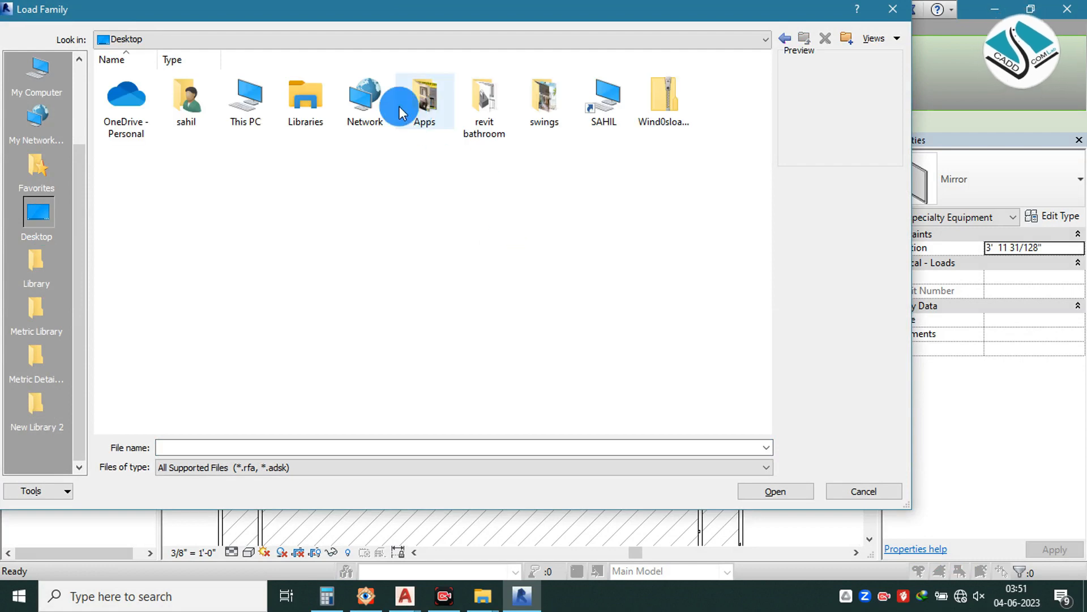
double_click(477, 110)
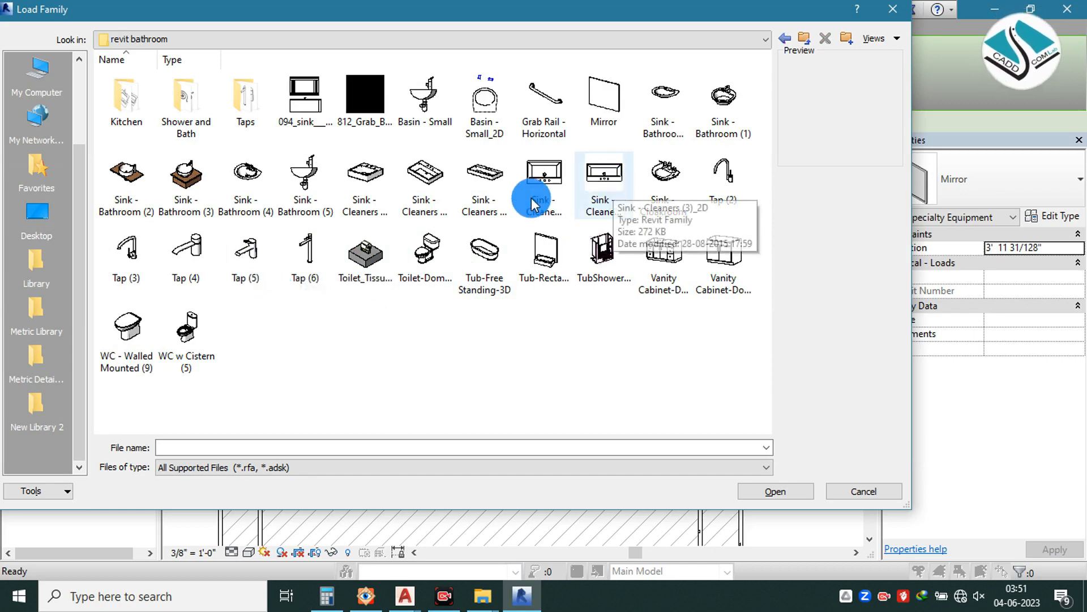
double_click(721, 182)
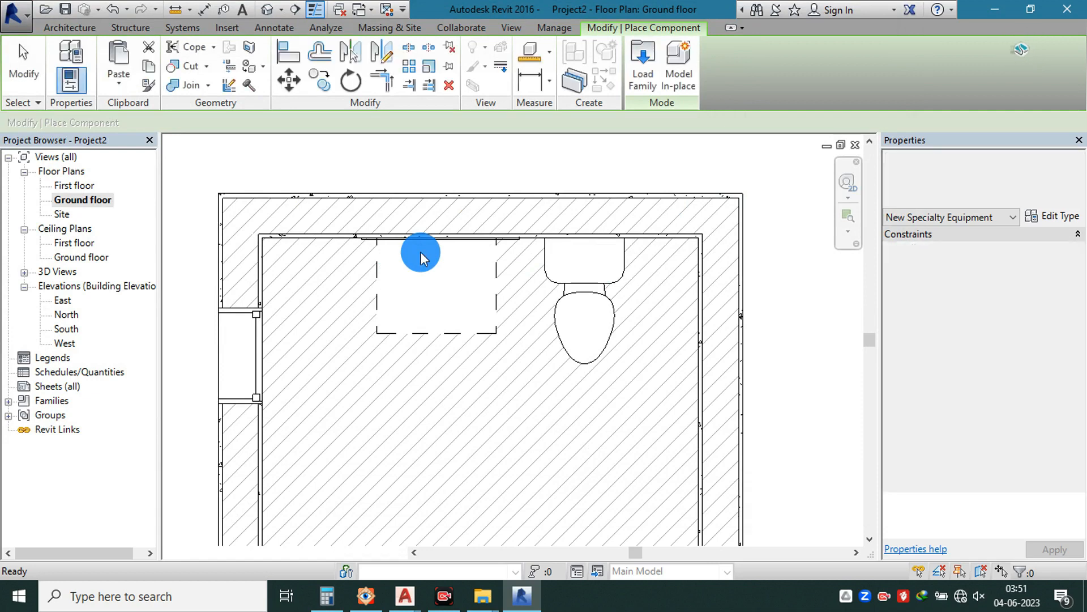
- Place the tap on the vanity cabinet's centreline, just in front of the mirror on the north wall
scroll(438, 240, "up", 2)
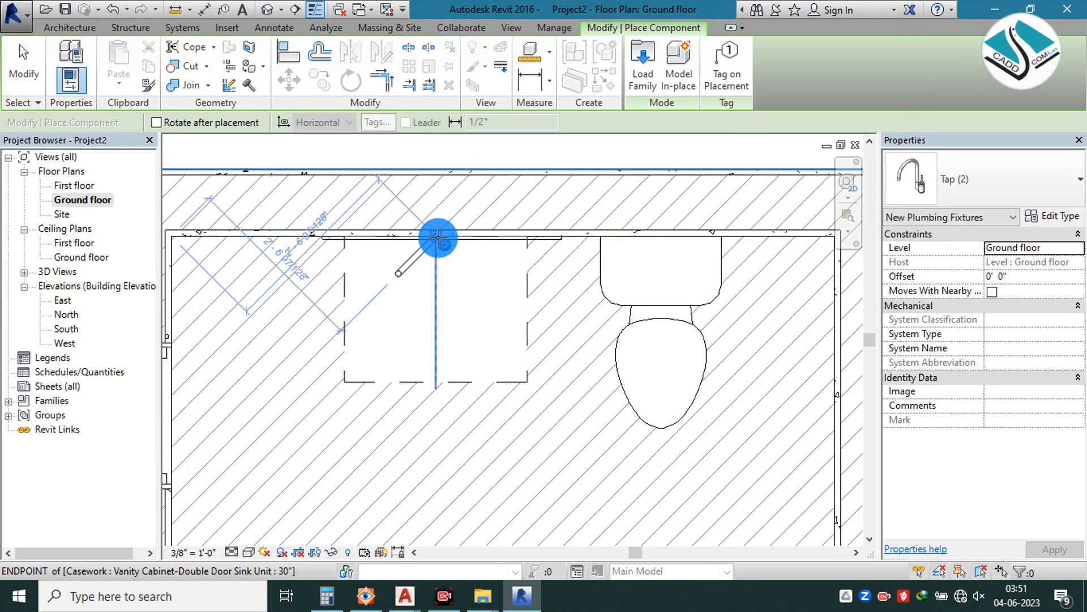
scroll(438, 238, "up", 3)
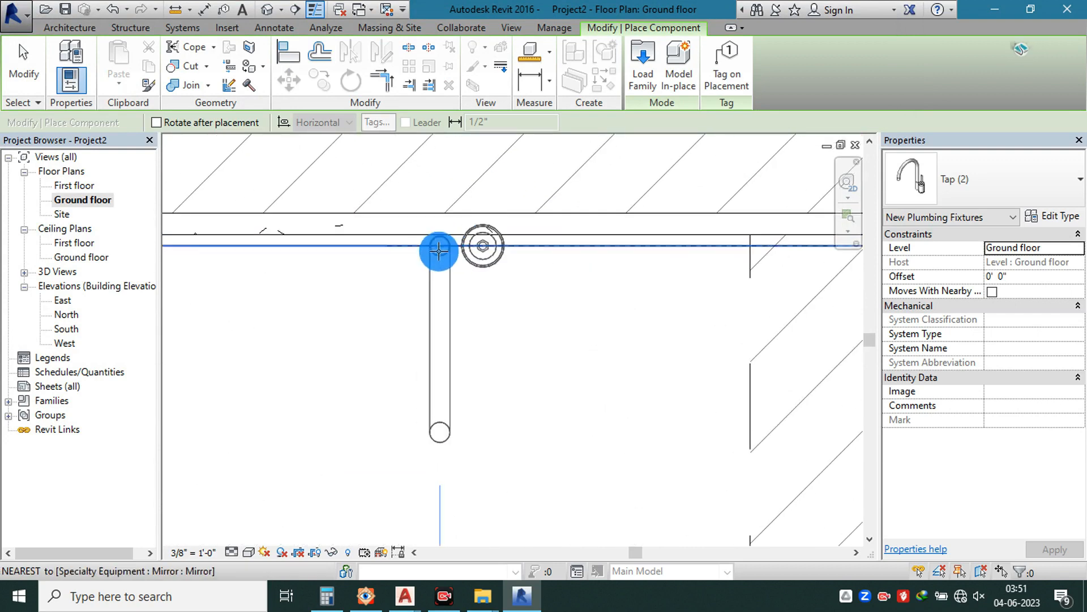
left_click(439, 261)
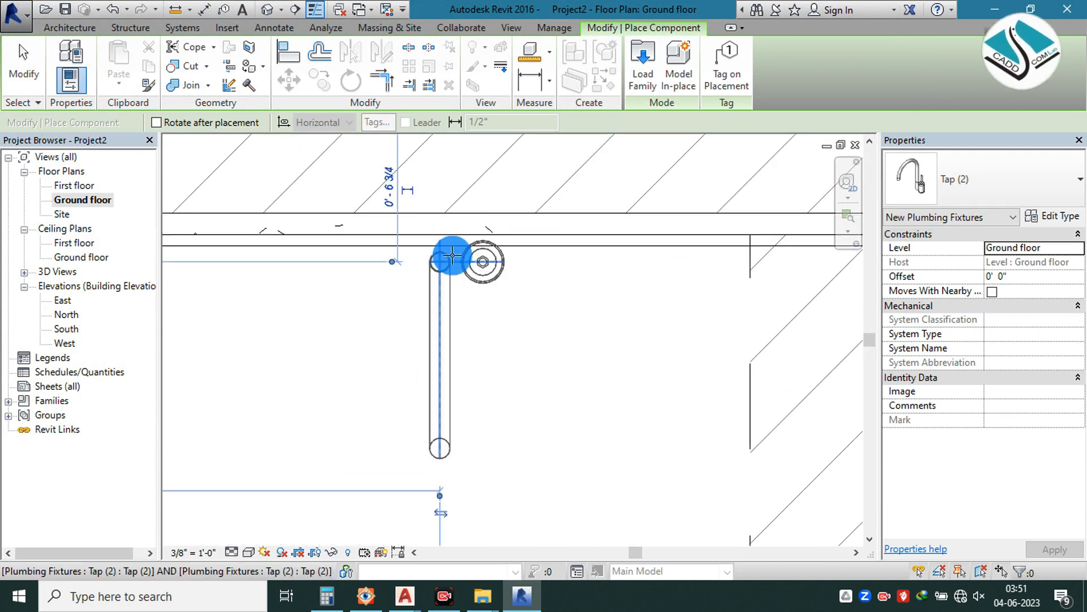
- Display the 3D view in Wireframe and close in on the tap inside the vanity cabinet
left_click(269, 11)
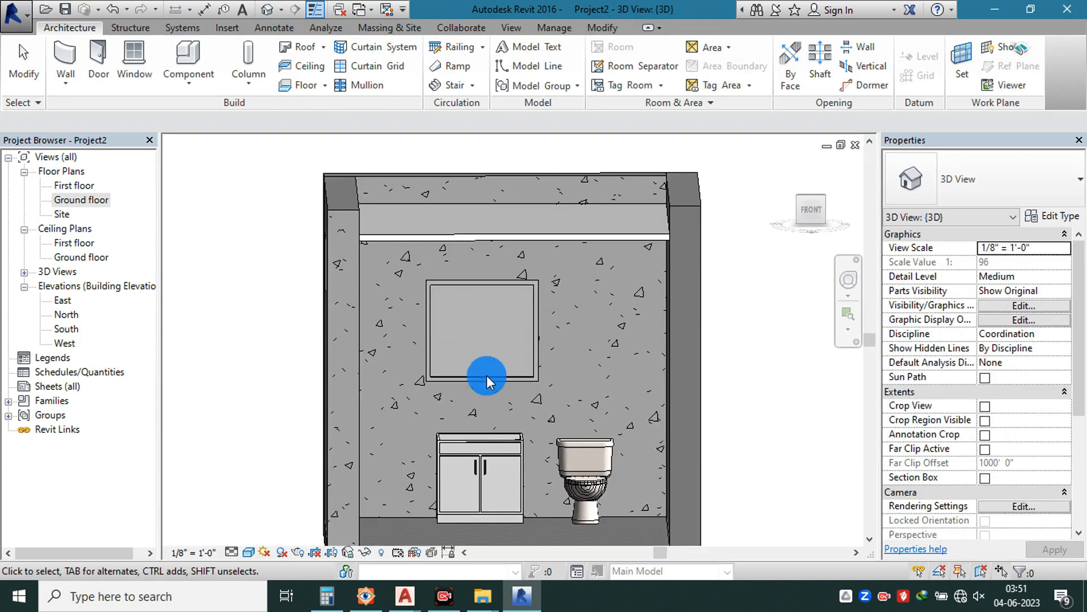
middle_click_drag(487, 375, 469, 322)
left_click(249, 552)
left_click(316, 461)
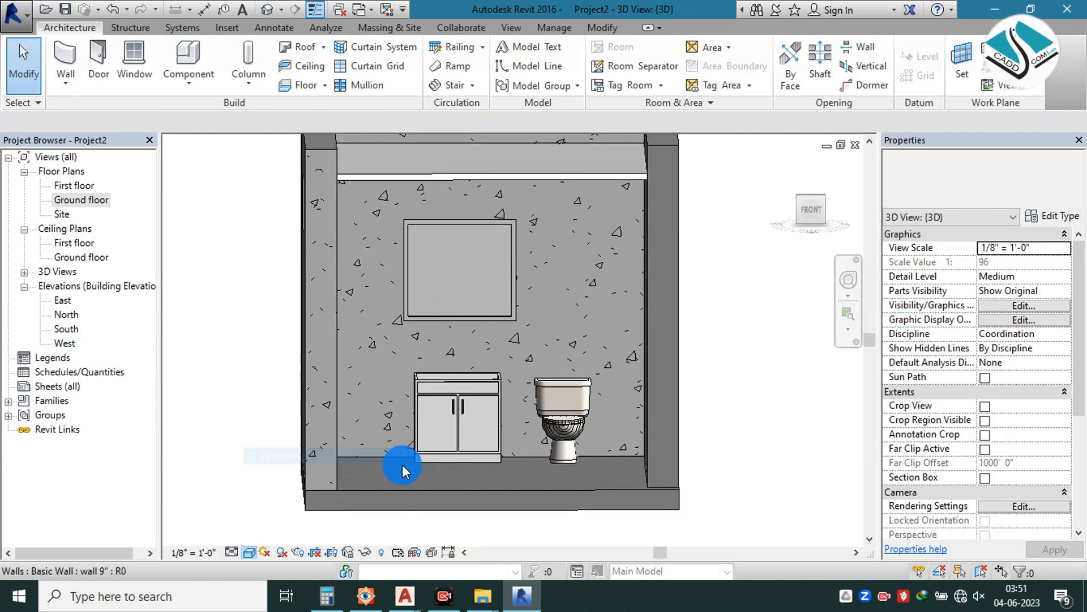
middle_click_drag(461, 419, 466, 444, "shift")
scroll(466, 438, "up", 4)
scroll(460, 420, "up", 2)
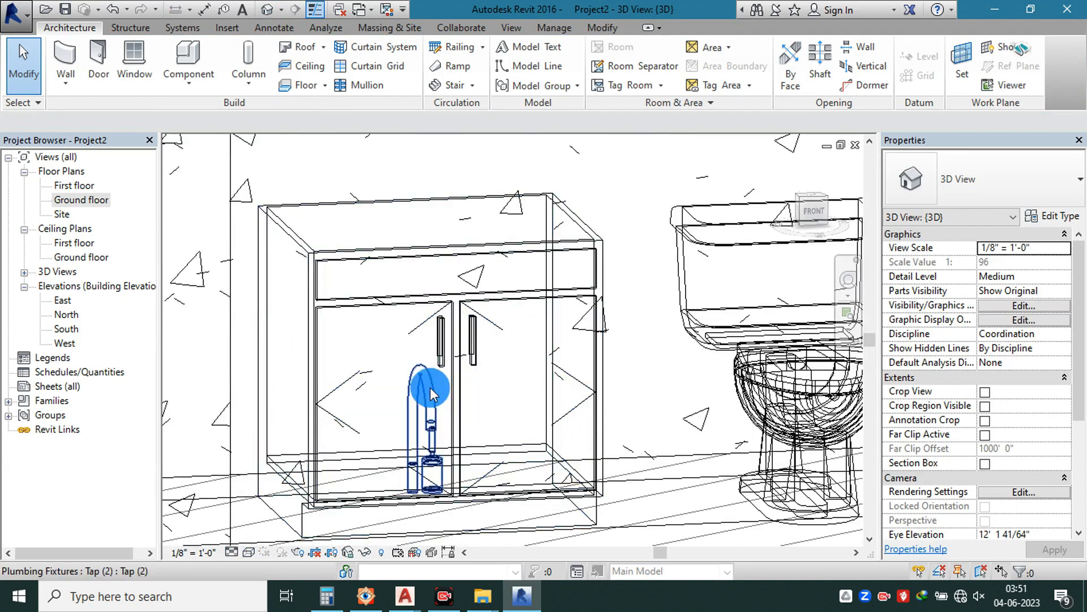
- Raise the tap out of the vanity cabinet by setting its offset to 3' 0"
left_click(430, 390)
scroll(450, 420, "down", 6)
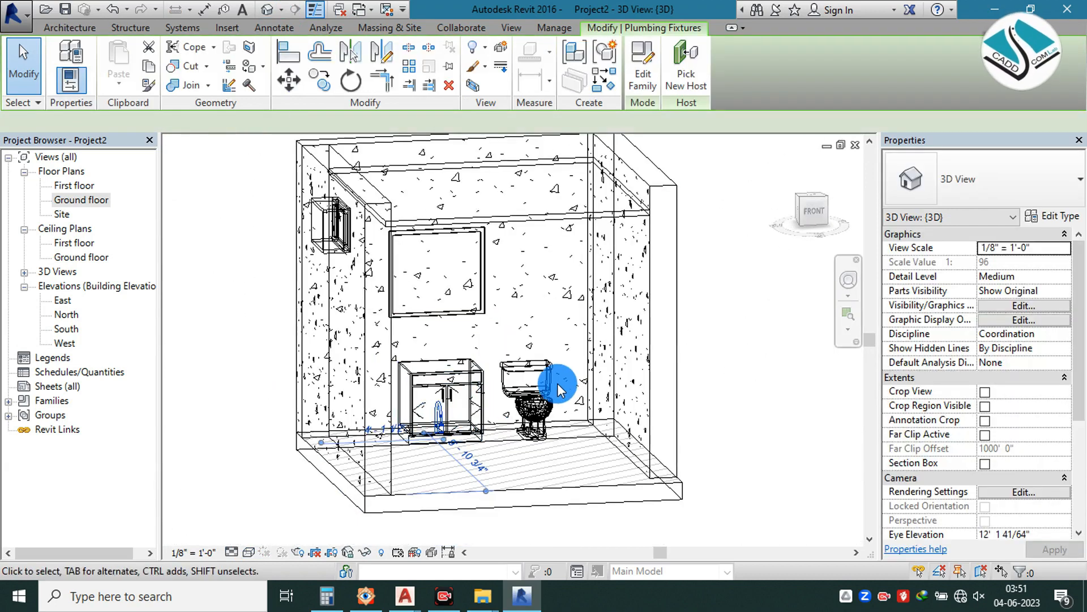
scroll(505, 386, "down", 1)
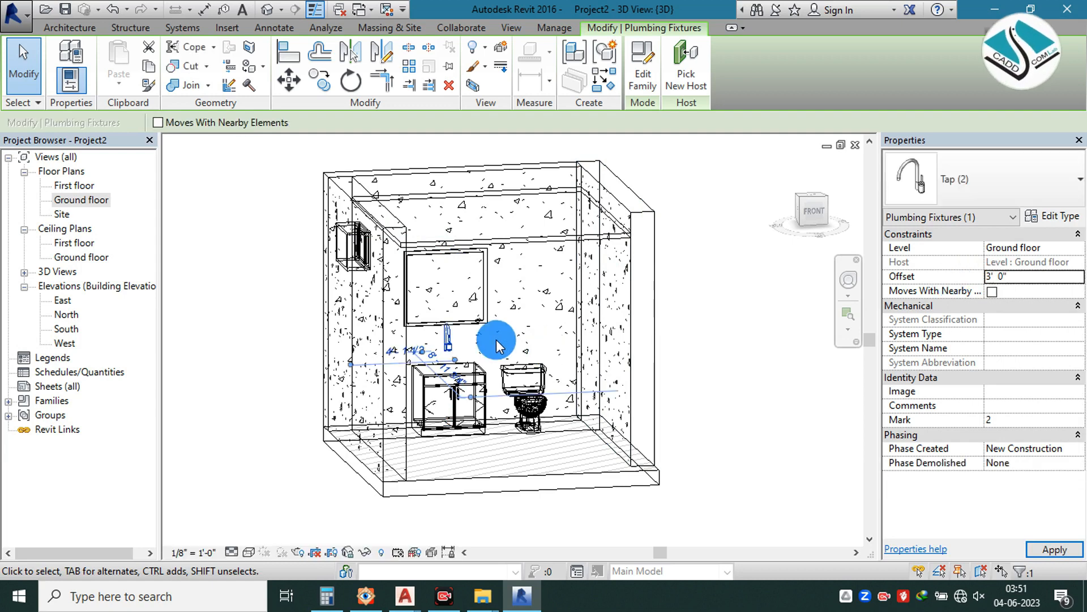
scroll(498, 340, "up", 2)
- Open the South elevation, display it in Wireframe, and frame the tap above the vanity
left_click(68, 331)
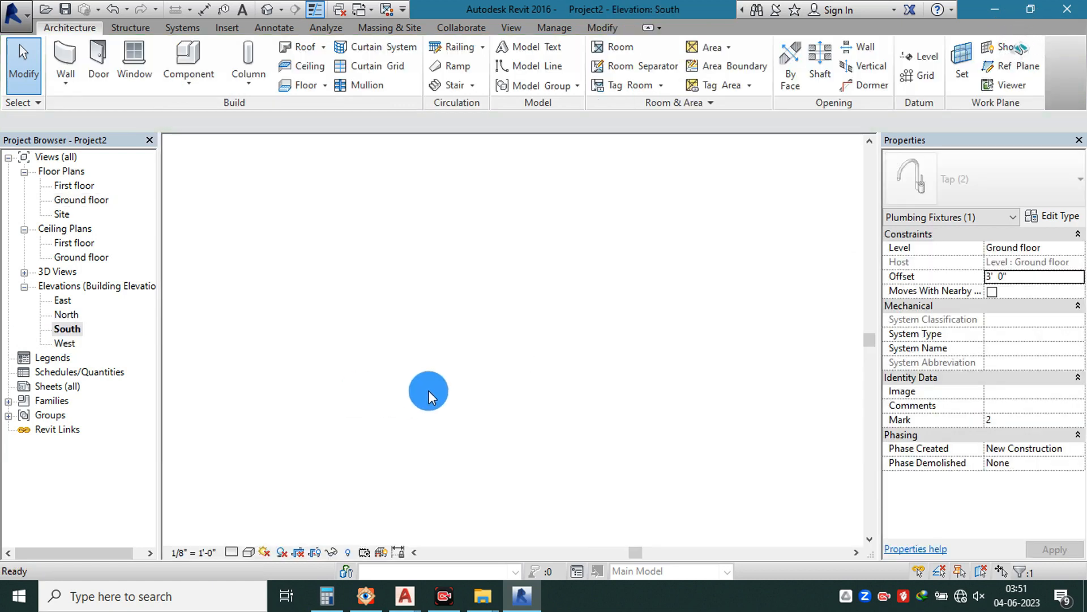
scroll(483, 329, "down", 3)
scroll(221, 318, "up", 4)
middle_click_drag(222, 318, 496, 319)
left_click(248, 552)
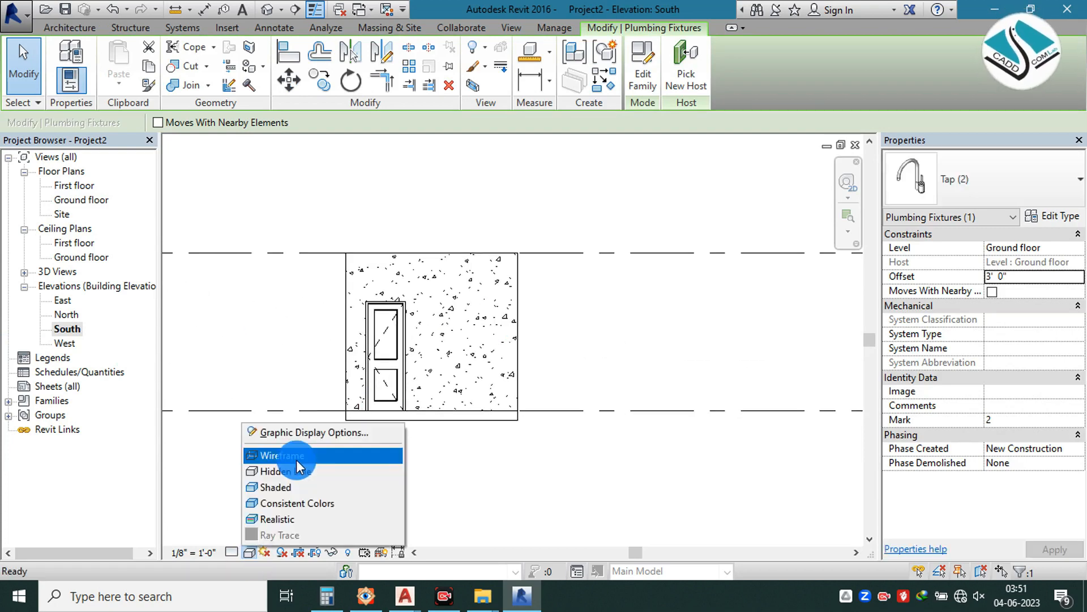
left_click(314, 455)
scroll(425, 363, "up", 5)
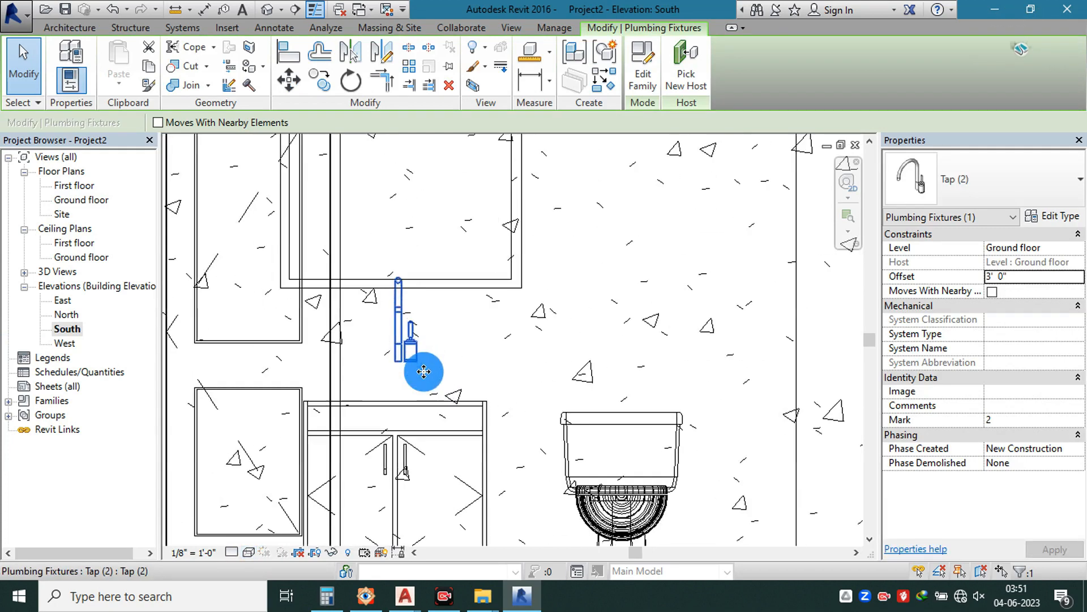
- Nudge the tap down onto the vanity's top, to an offset of 2' 5 1/2", and deselect it
key("Down")
key("Down")
key("Down")
key("Down")
key("Down")
key("Down")
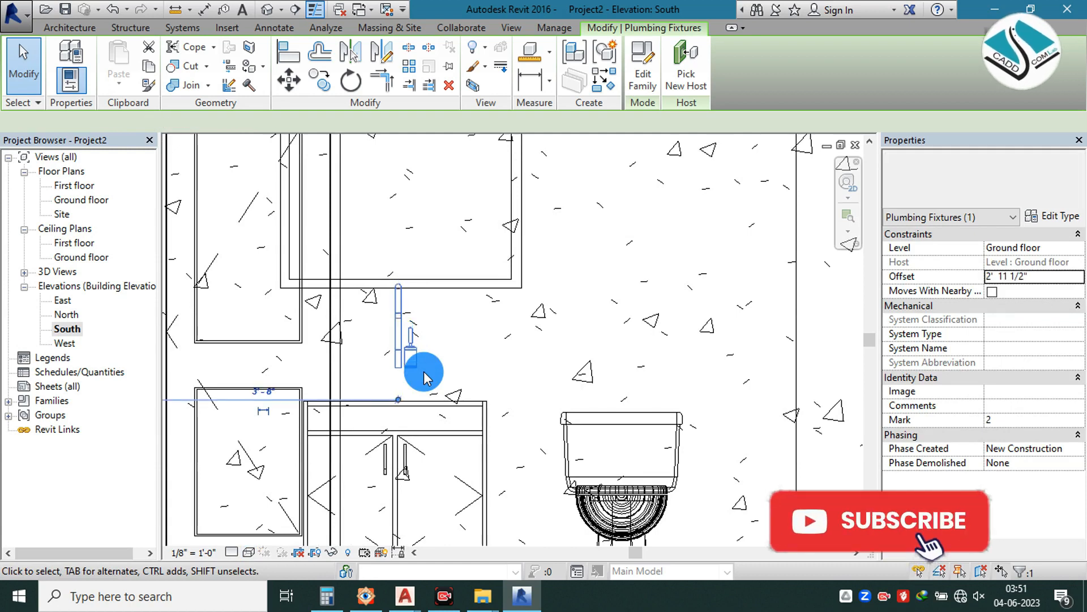
key("Down")
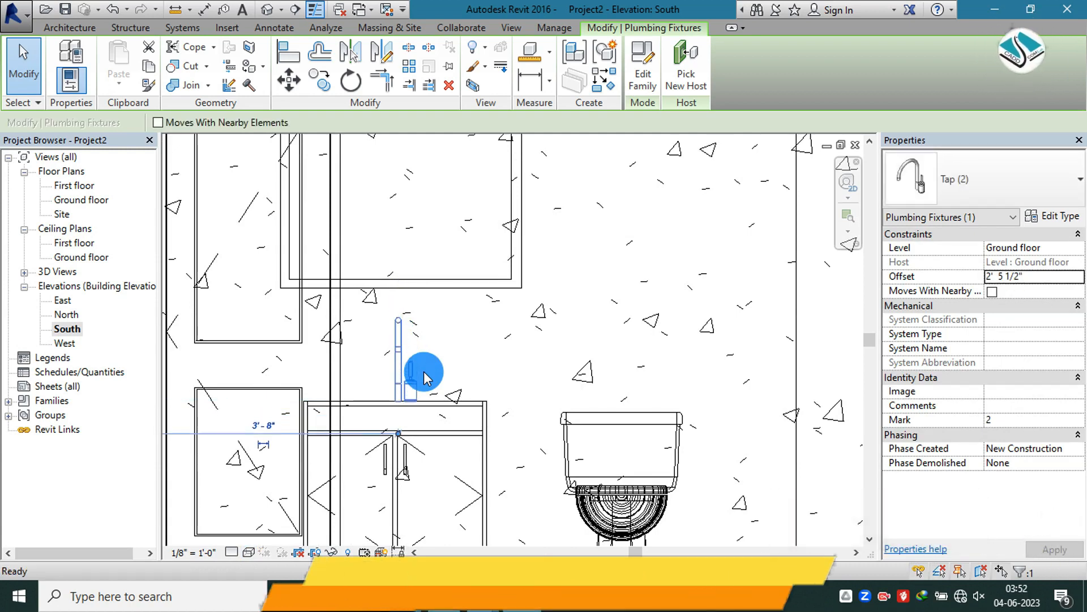
left_click(369, 198)
- Return to the 3D view, switch it to Shaded, and inspect the tap on the vanity
left_click(261, 12)
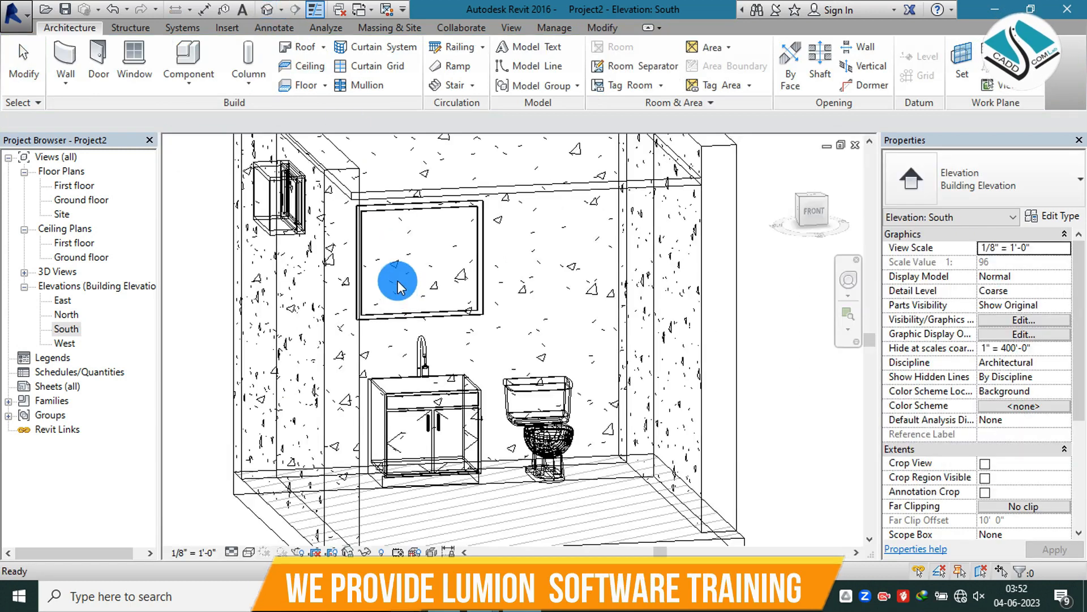
middle_click_drag(506, 393, 521, 383, "shift")
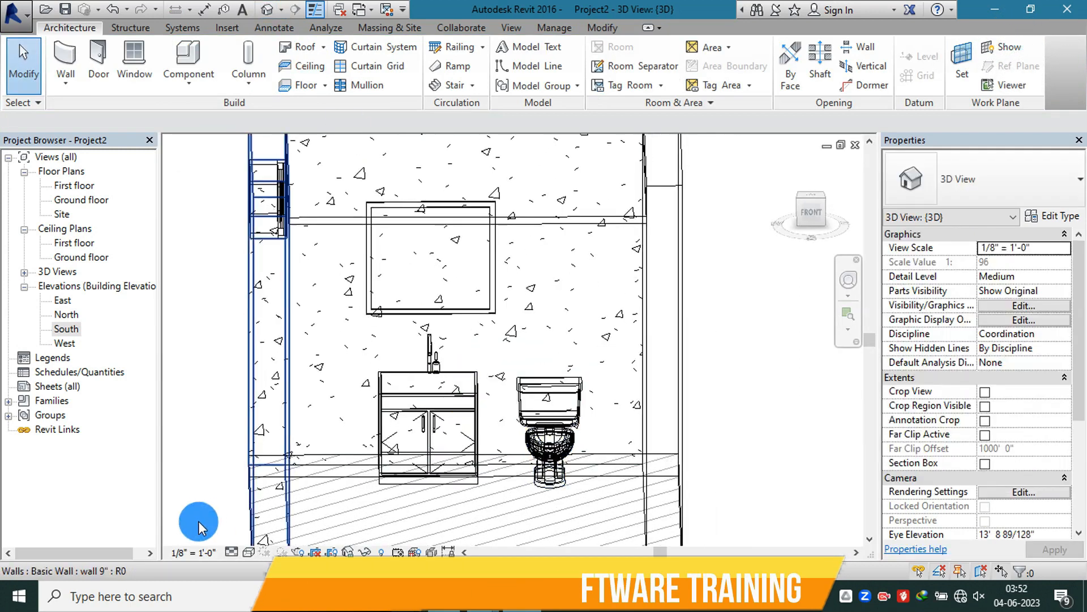
left_click(249, 552)
left_click(307, 487)
mouse_move(521, 442)
middle_mouse_down("shift")
mouse_move(489, 406)
mouse_move(503, 376)
mouse_move(522, 395)
middle_mouse_up("shift")
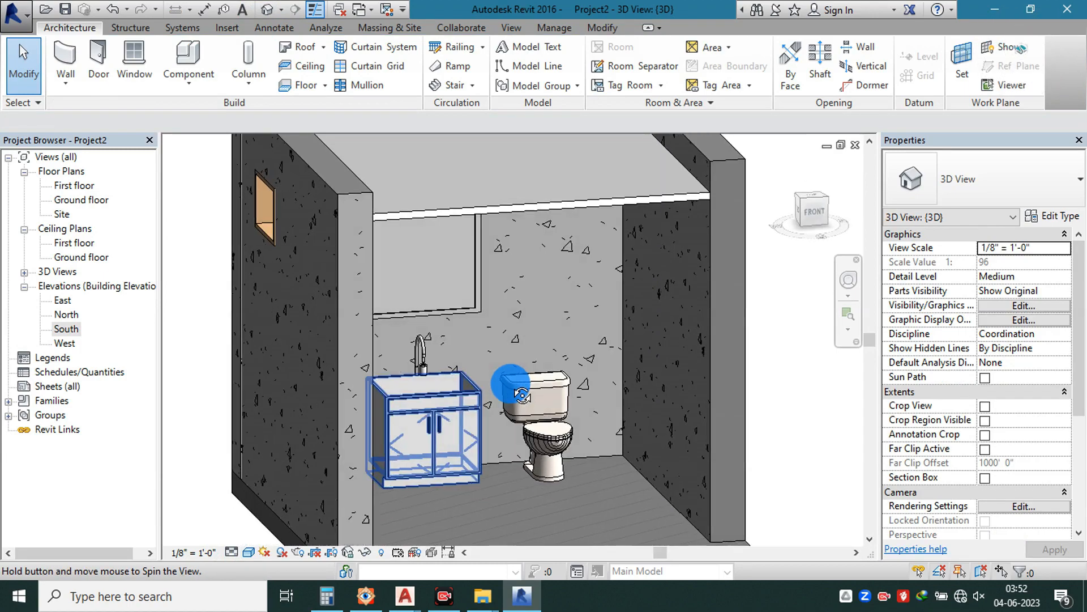
- Return to the Ground floor plan and load the Grab Rail - Horizontal family from the revit bathroom folder for placement
double_click(83, 203)
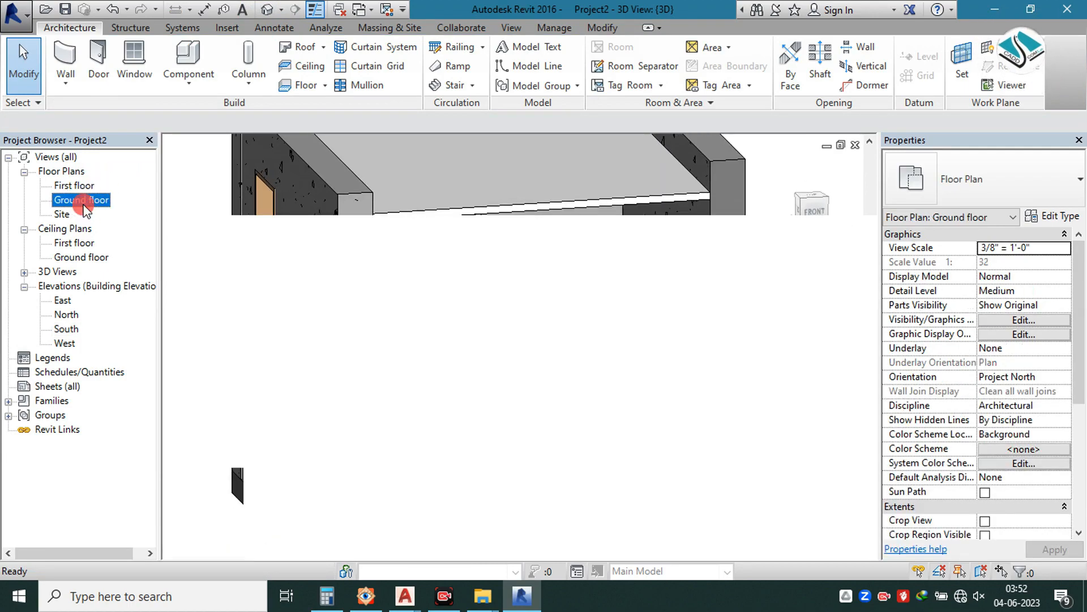
left_click(196, 57)
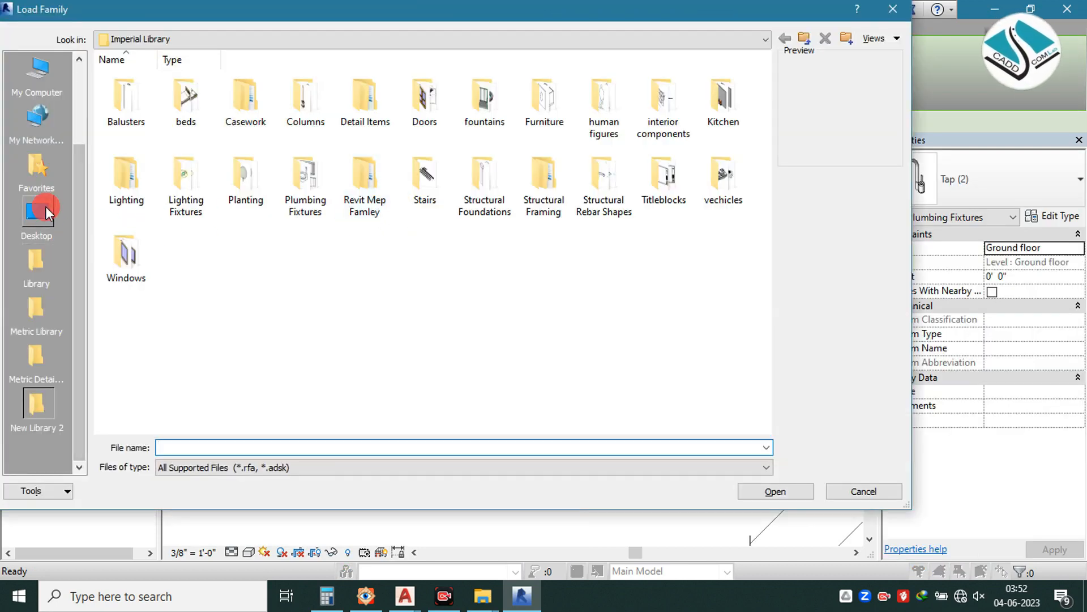
left_click(47, 211)
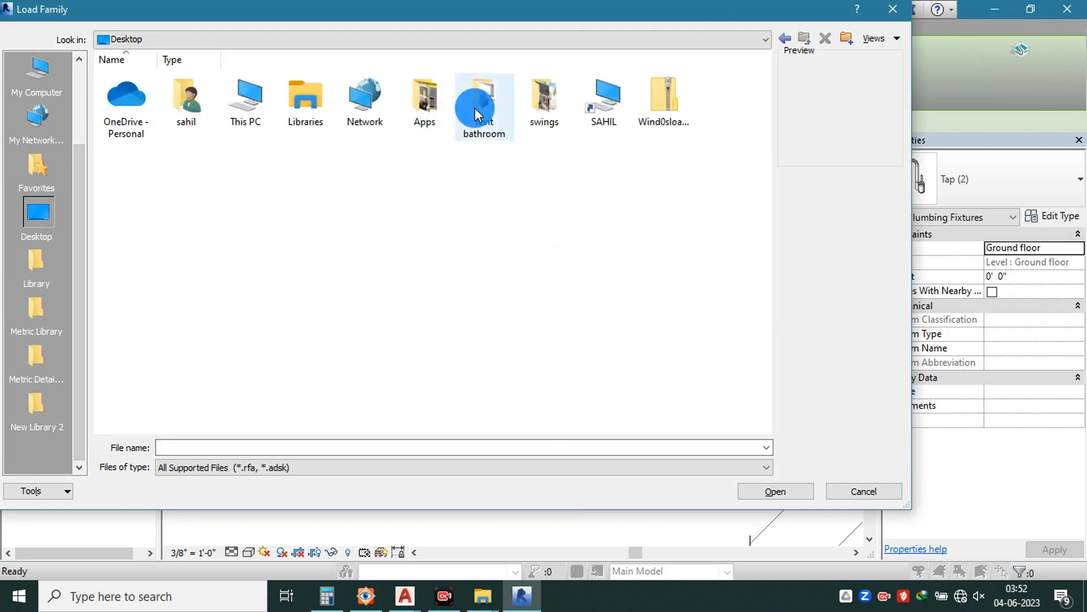
double_click(476, 109)
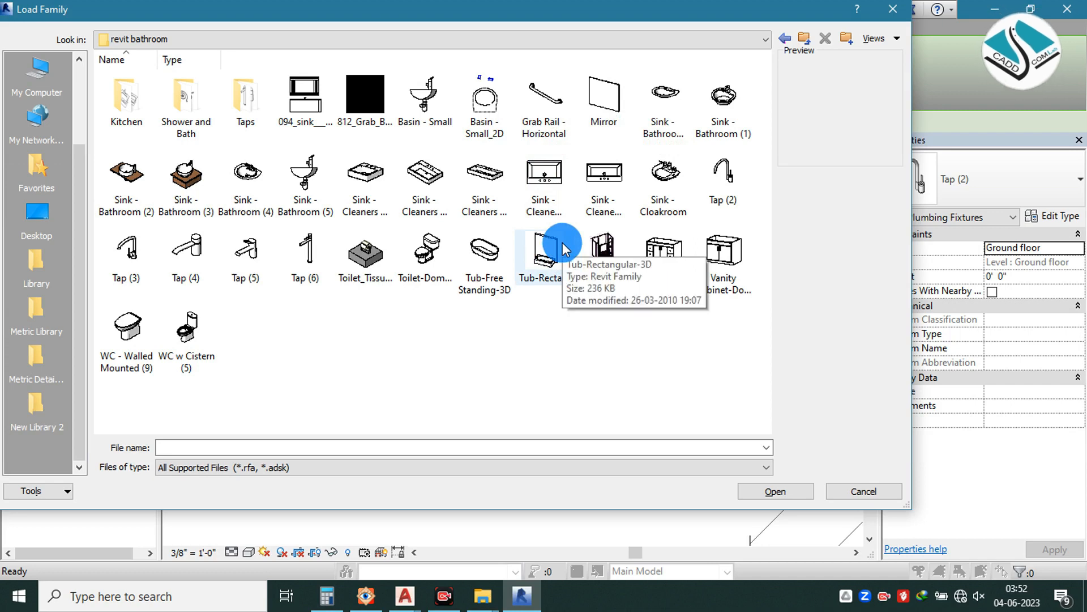
double_click(189, 114)
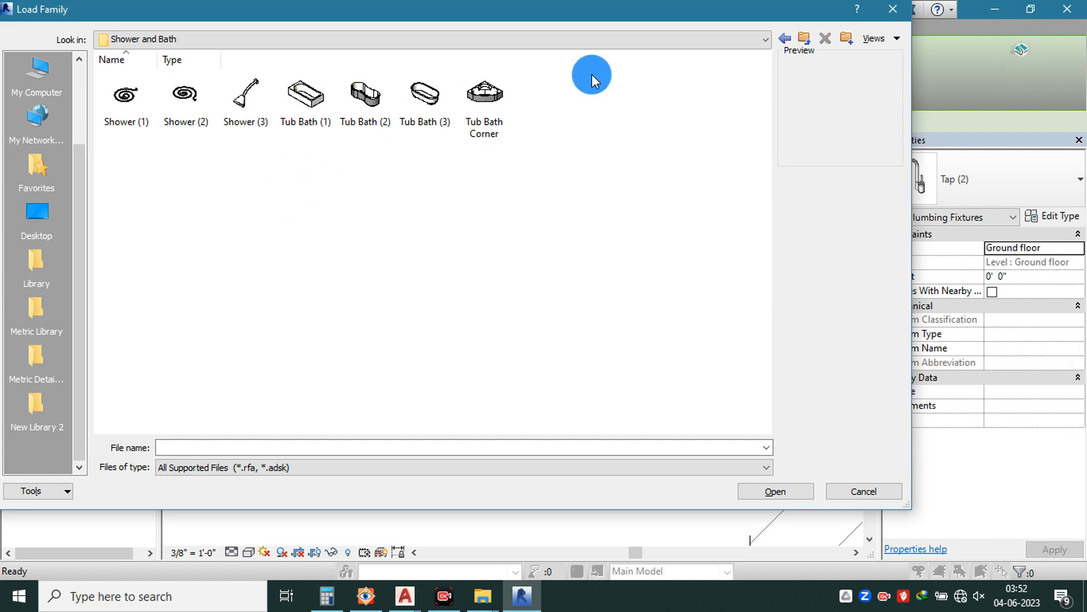
left_click(811, 35)
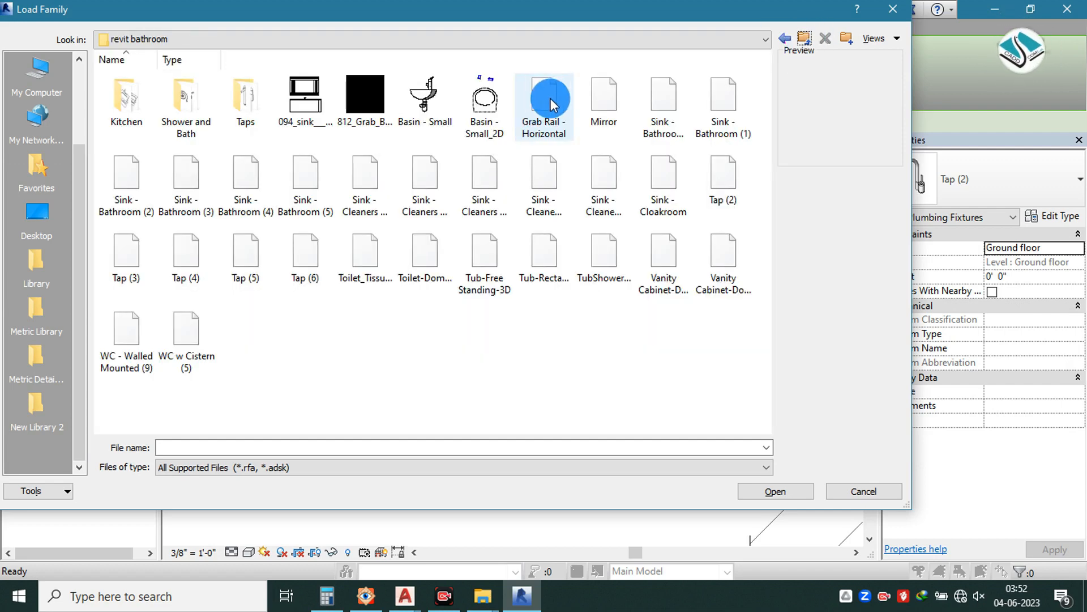
left_click(549, 99)
double_click(549, 98)
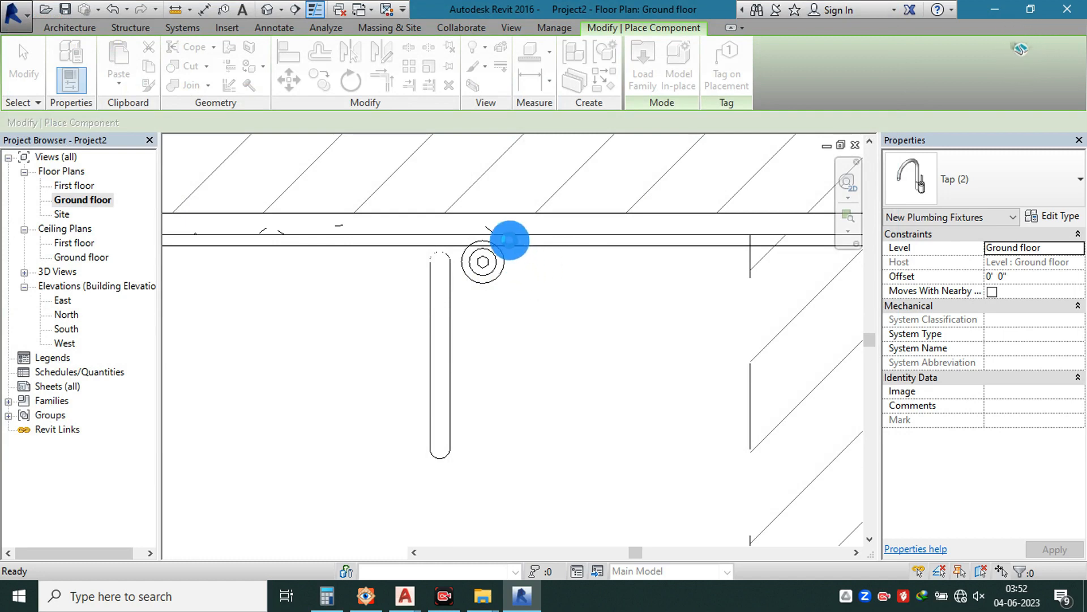
- Place the grab rail lengthwise against the inner face of the west wall, at the window's north end
scroll(486, 204, "down", 5)
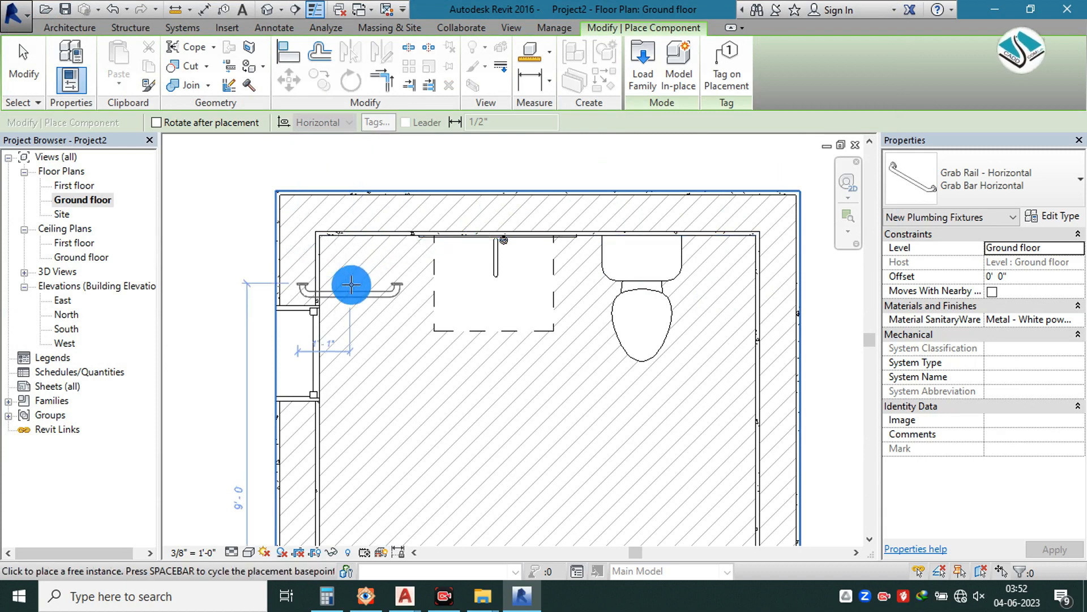
scroll(329, 305, "up", 2)
left_click(321, 304)
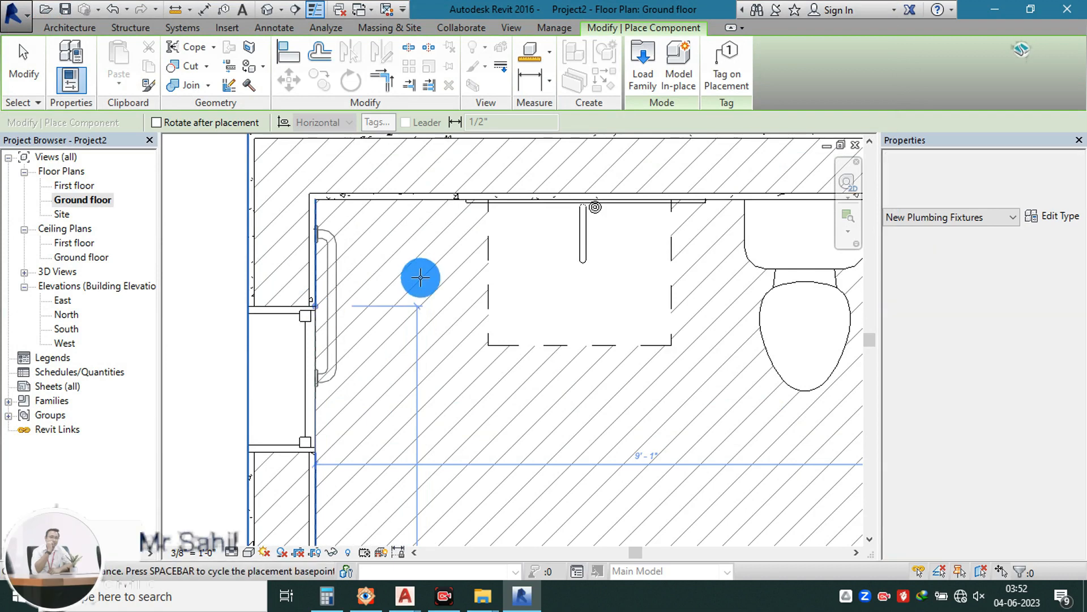
- Finish placing the grab rail, set its offset to 3' 0", and open the 3D view
key("Escape")
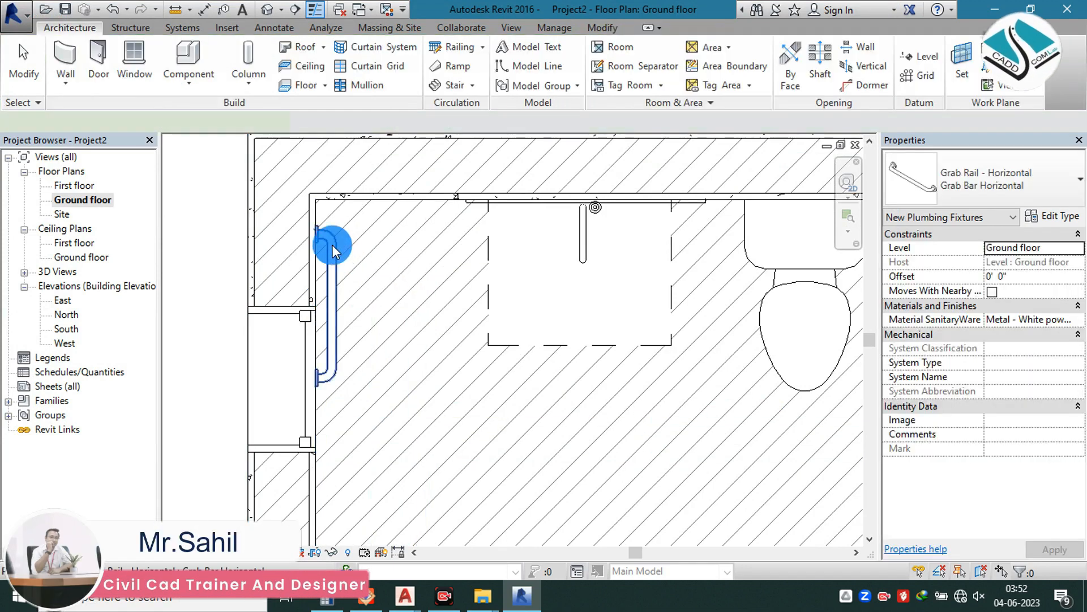
left_click(332, 245)
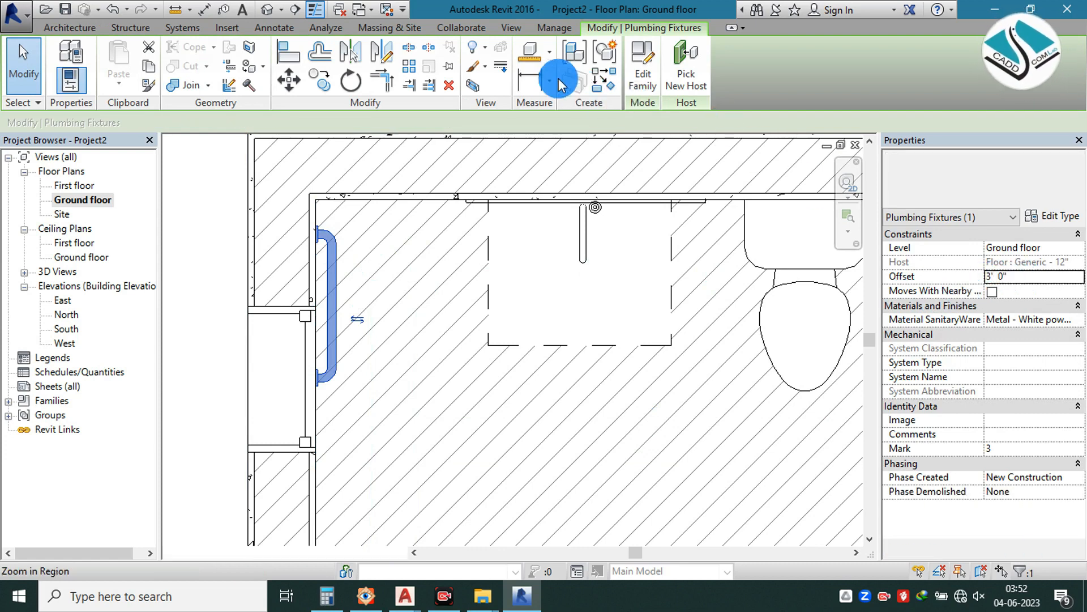
left_click(278, 10)
left_click(311, 26)
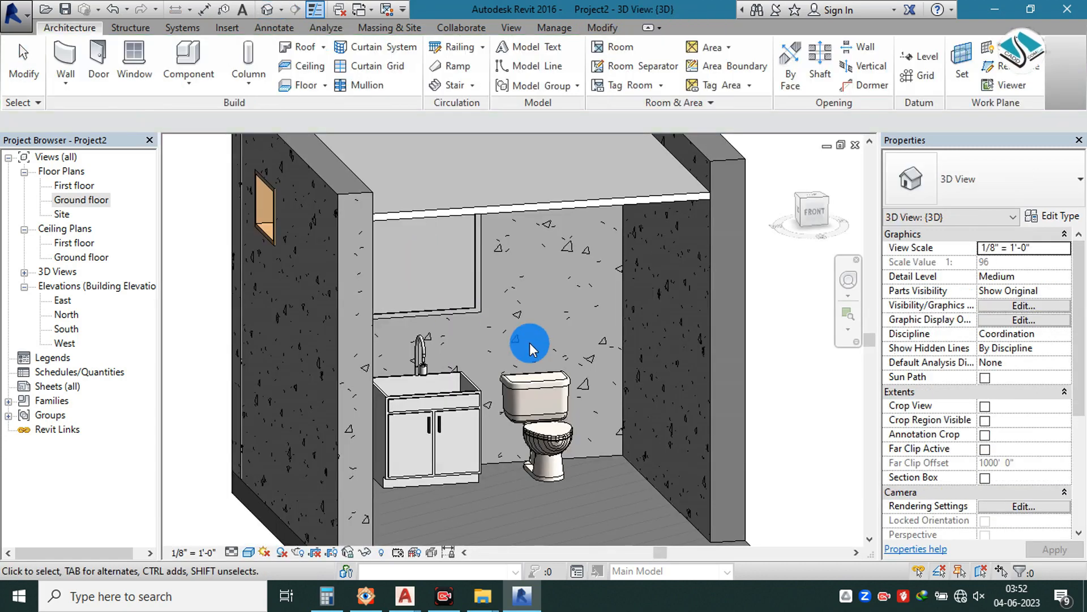
- Lower the grab rail on the west wall to an offset of 2' 0"
middle_click_drag(359, 345, 490, 343, "shift")
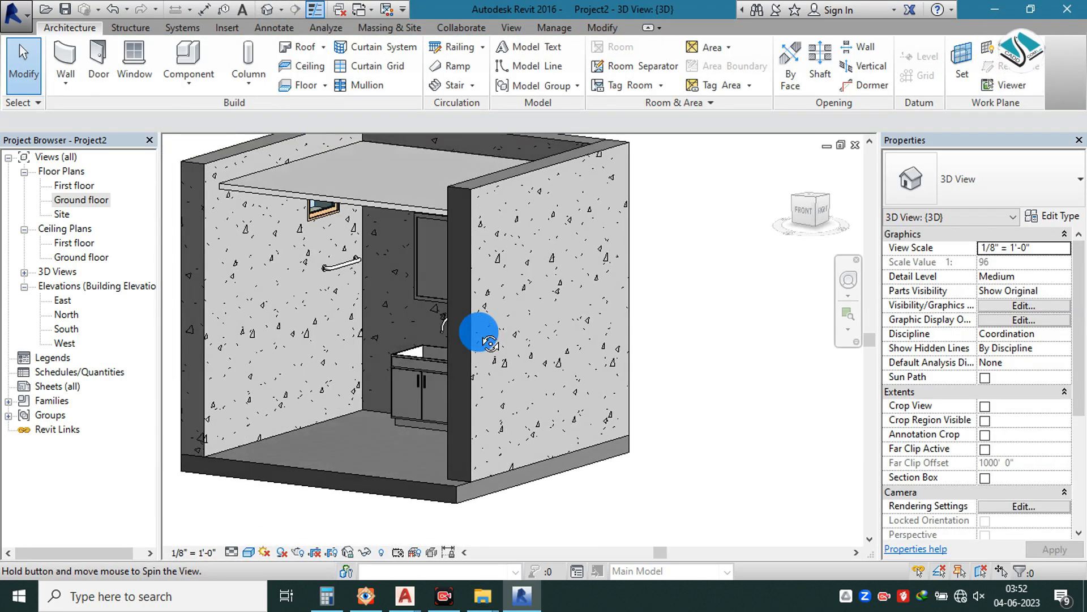
left_click(356, 264)
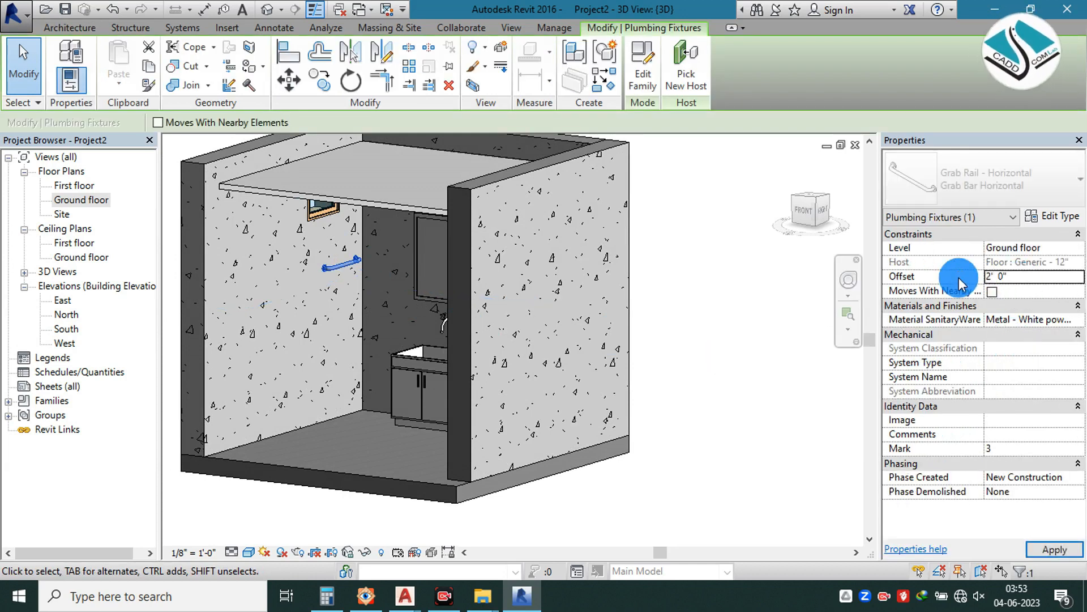
left_click(694, 344)
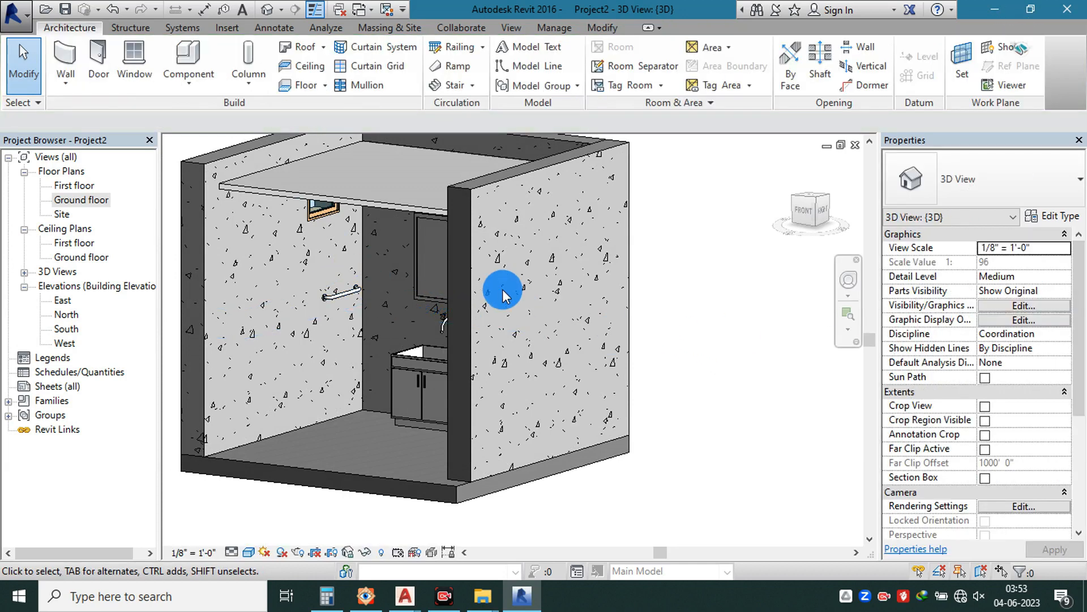
- Return to the Ground floor plan and load the Toilet_Tissue_Dispenser-Bradley_Corp-5071 family from the revit bathroom folder on the Desktop
double_click(98, 200)
scroll(381, 236, "down", 3)
middle_click_drag(460, 257, 386, 217)
left_click(189, 62)
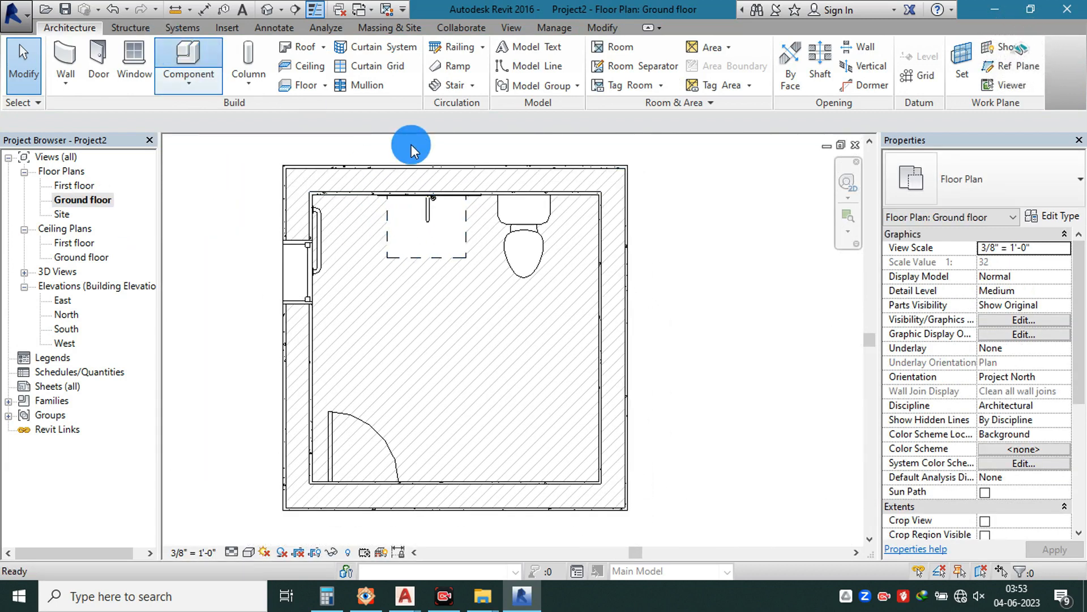
left_click(642, 68)
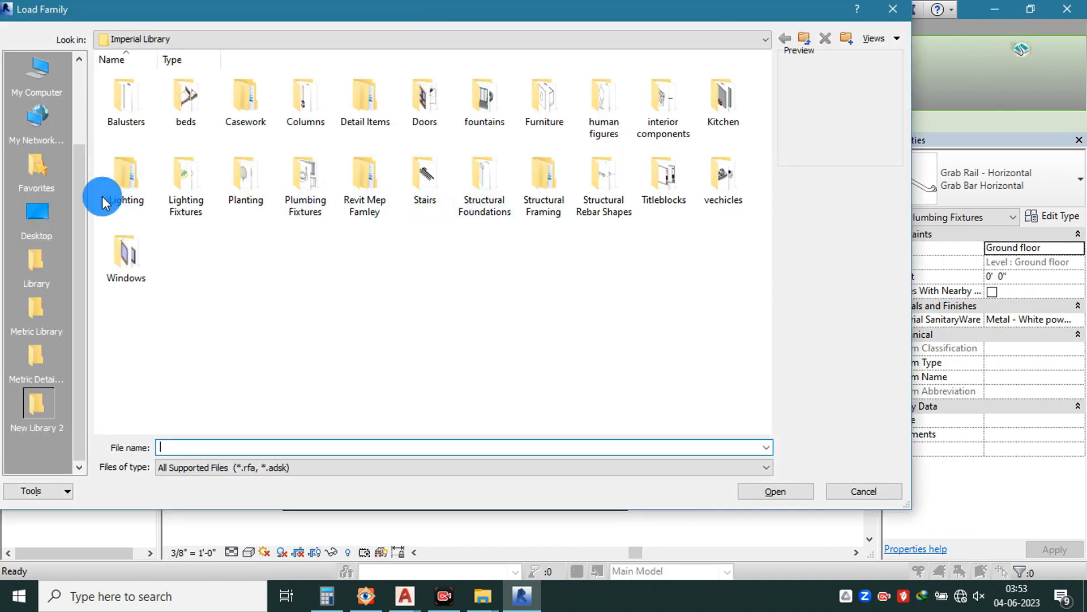
left_click(62, 209)
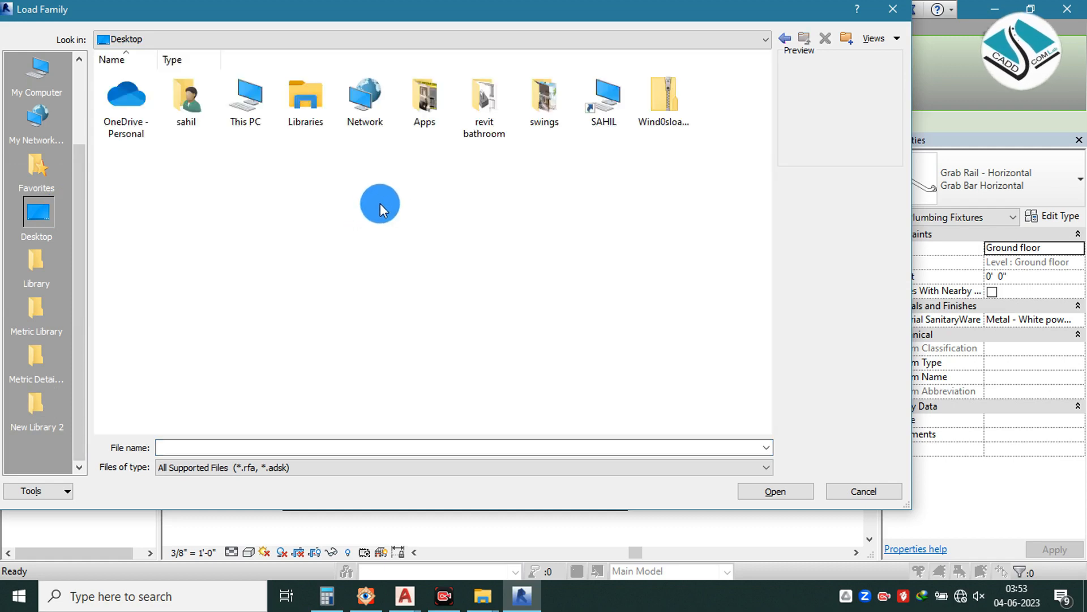
double_click(486, 108)
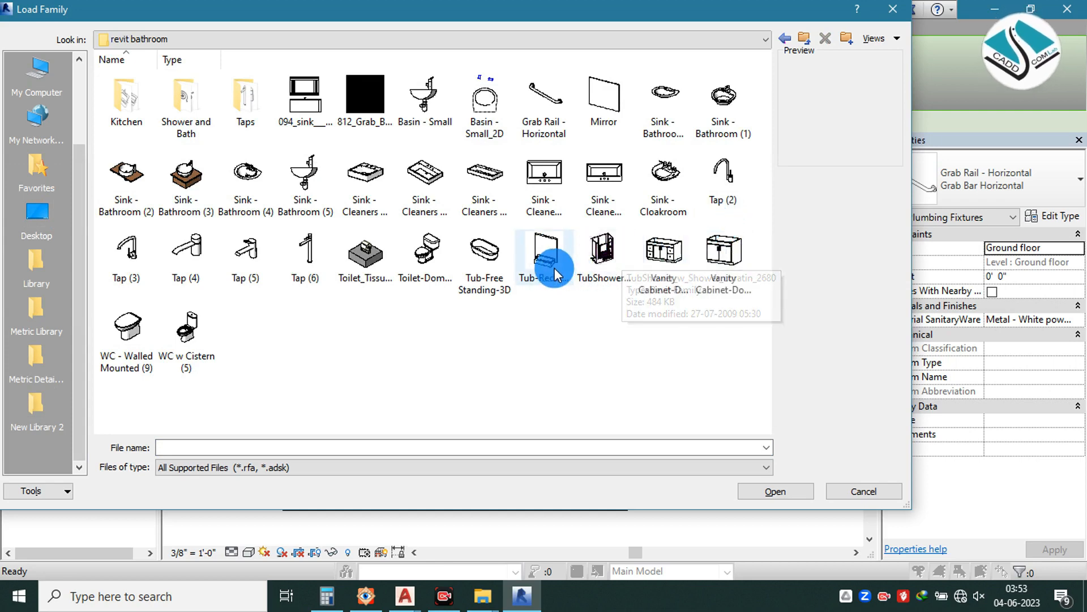
left_click(378, 259)
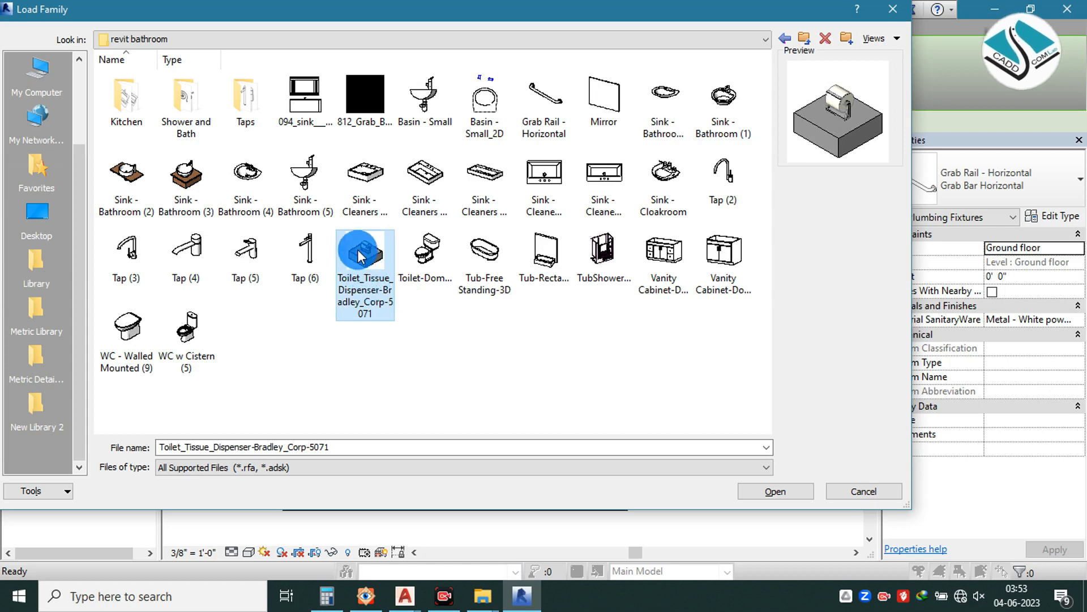
double_click(361, 249)
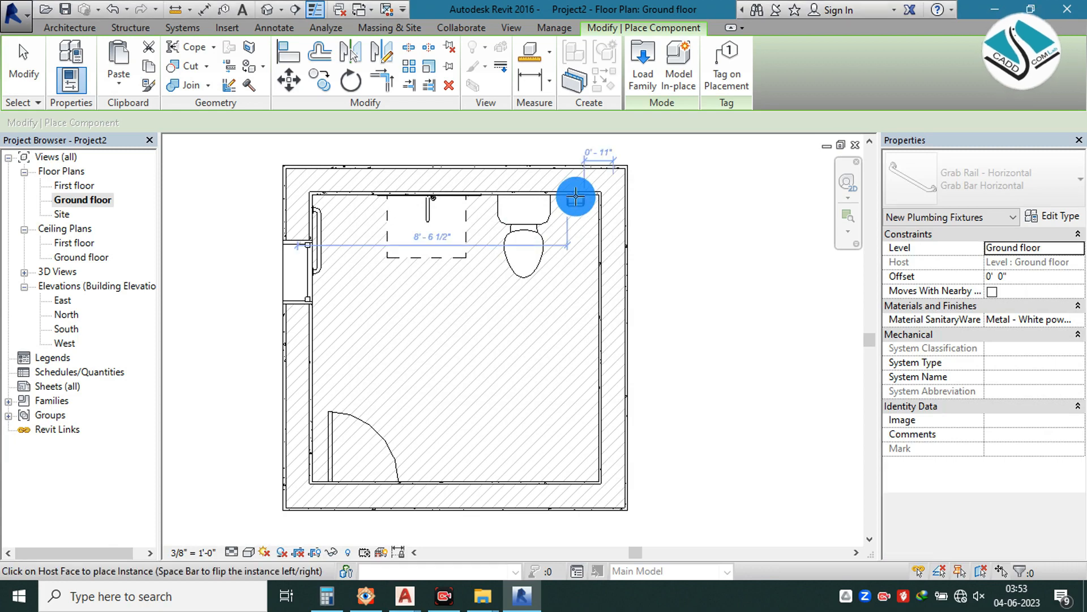
- Place the tissue dispenser on the north wall's inner face between the toilet and the northeast corner, and check it in 3D
scroll(576, 196, "up", 5)
left_click(576, 196)
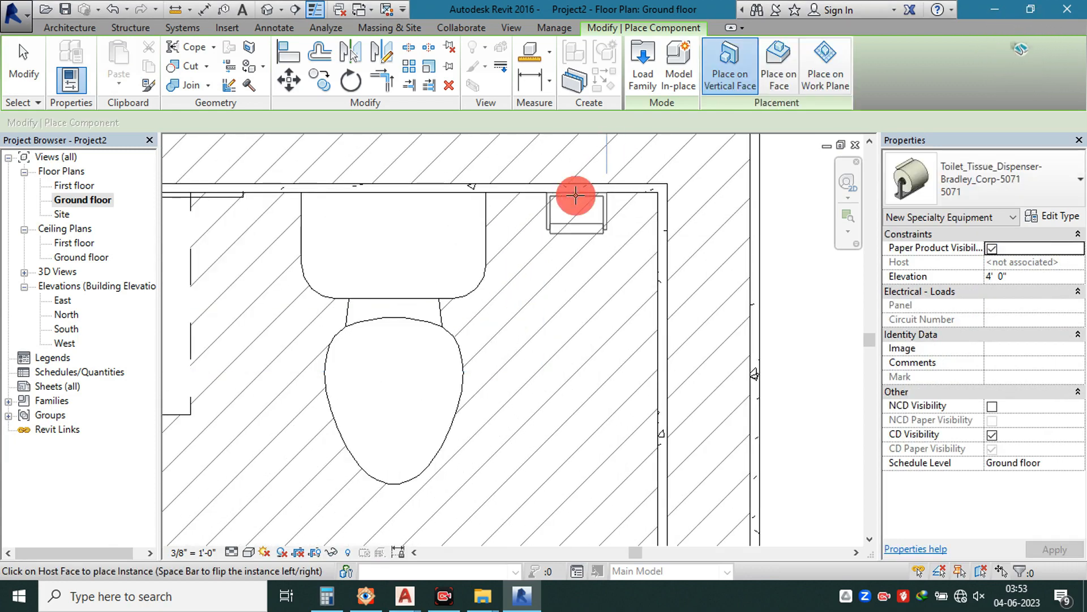
left_click(270, 9)
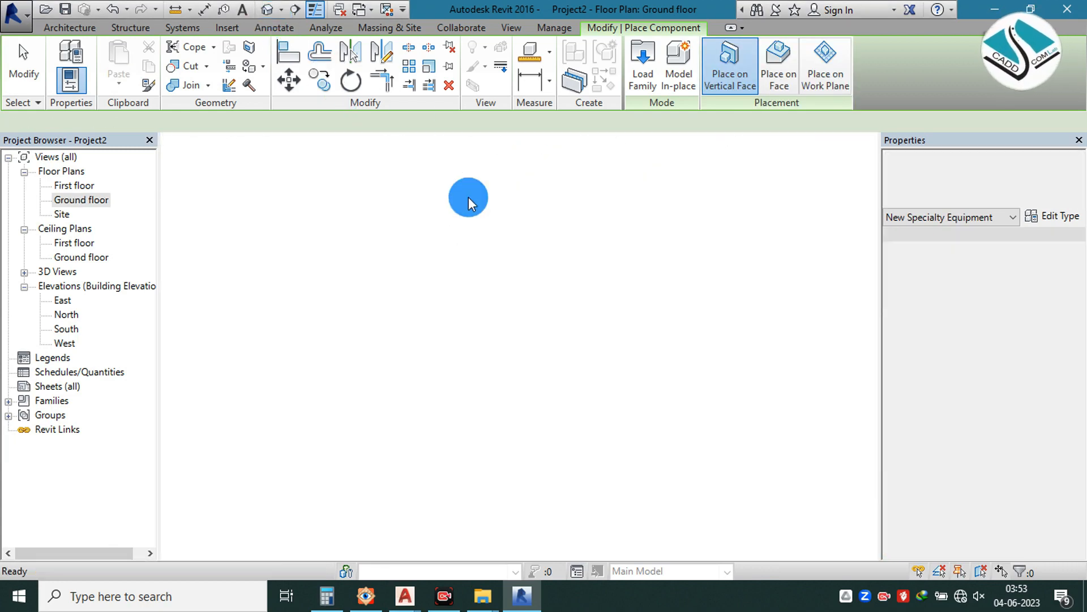
middle_click_drag(627, 294, 576, 304, "shift")
scroll(551, 308, "up", 5)
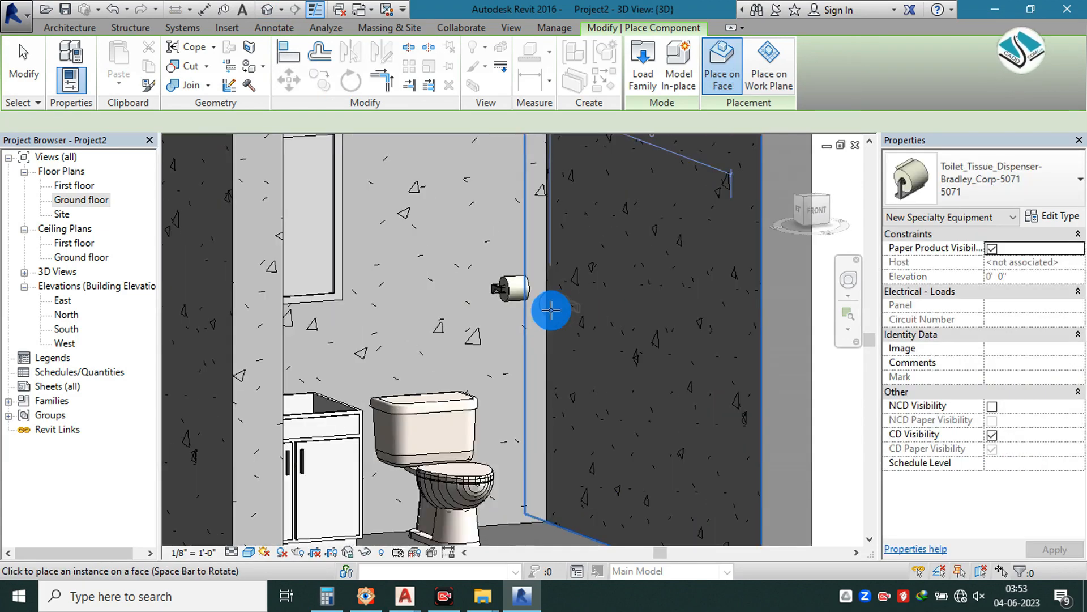
scroll(522, 277, "up", 1)
key("Escape")
- Set the tissue dispenser's elevation to 3' 0"
left_click(513, 272)
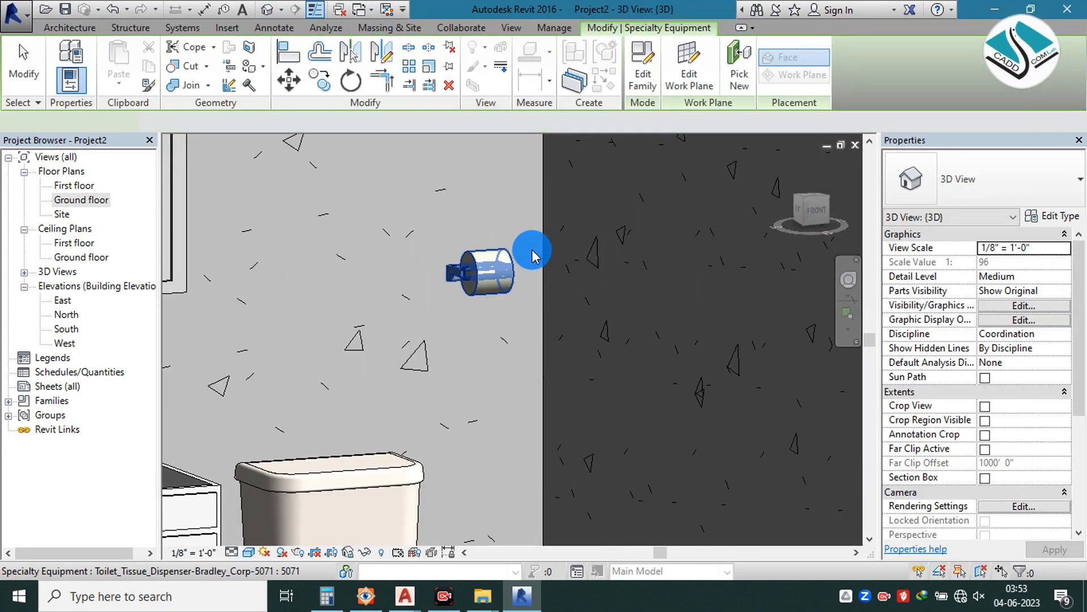
scroll(532, 250, "down", 3)
scroll(532, 249, "down", 2)
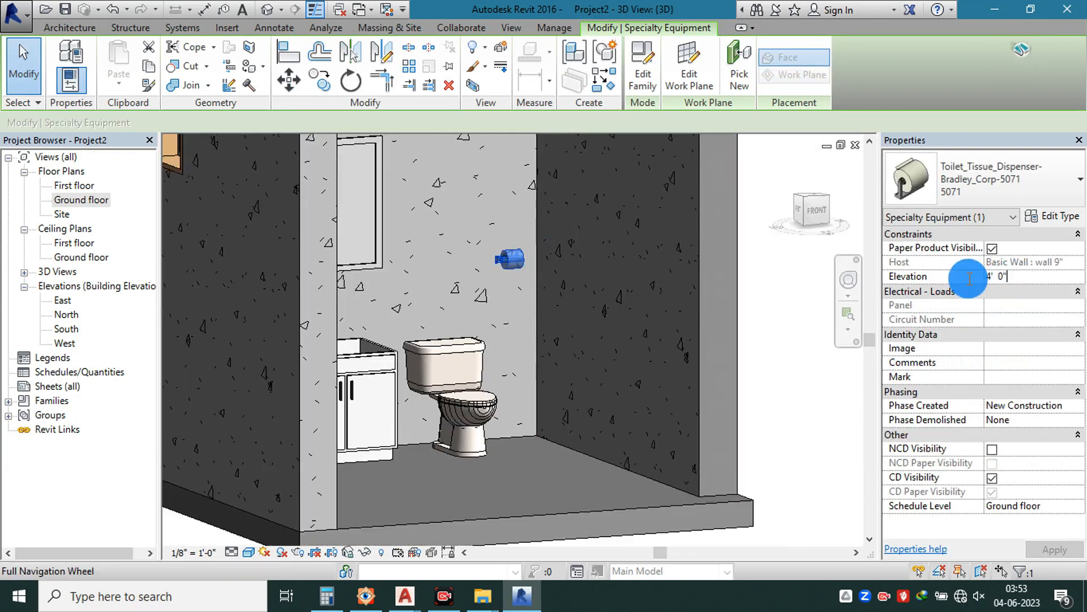
key("Return")
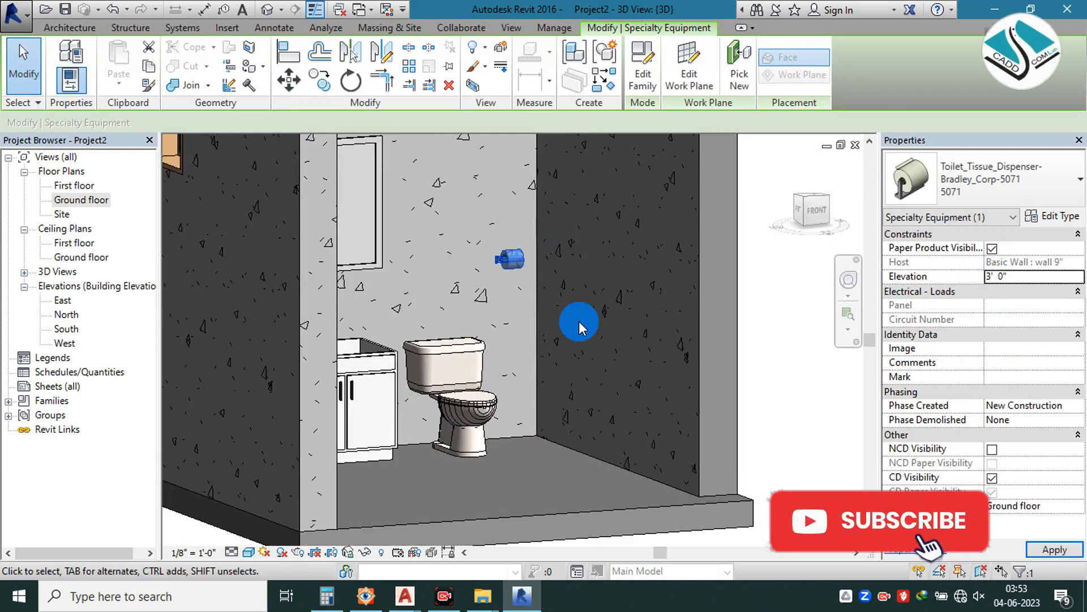
left_click(579, 322)
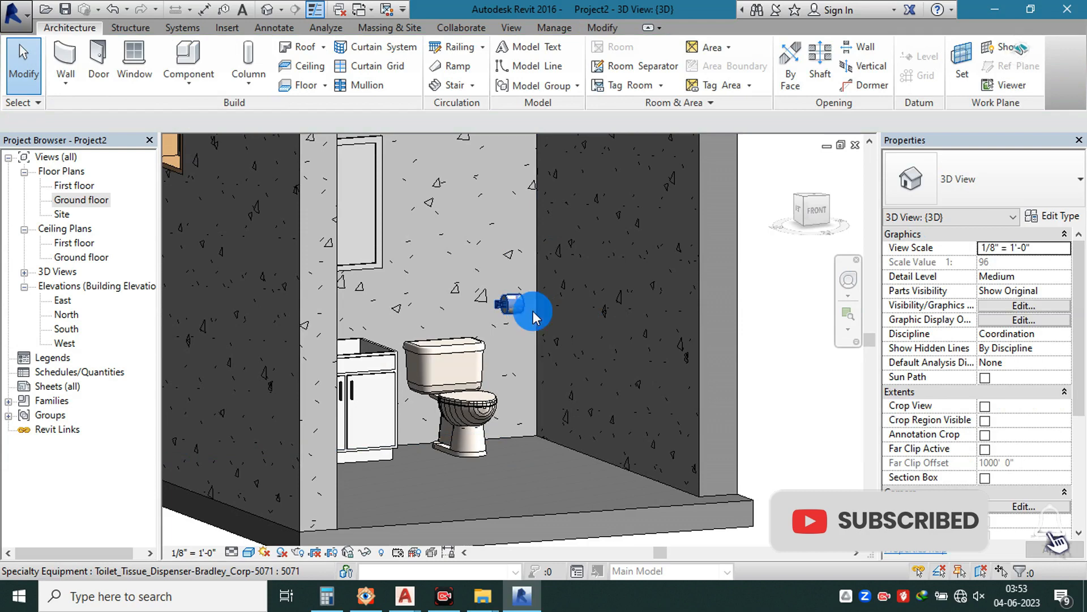
- Lower the tissue dispenser beside the toilet to an elevation of 2' 0"
left_click(517, 306)
left_click_drag(1019, 275, 981, 275)
type("2")
key("Return")
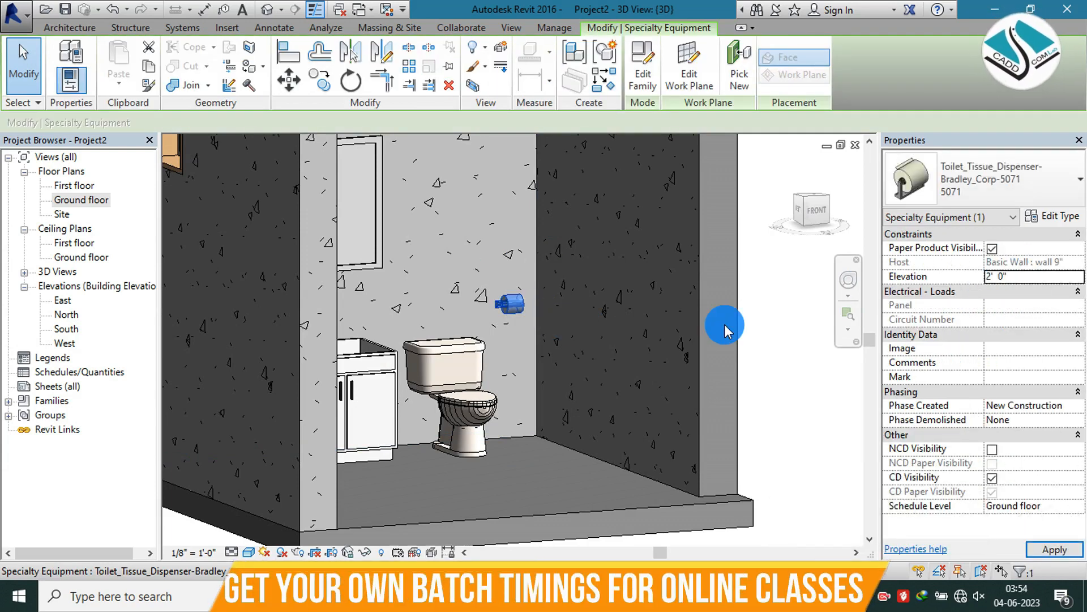
- Return to the Ground floor plan and browse the revit bathroom folder for another fixture, previewing the 094_sink___mirror_1 family
double_click(85, 199)
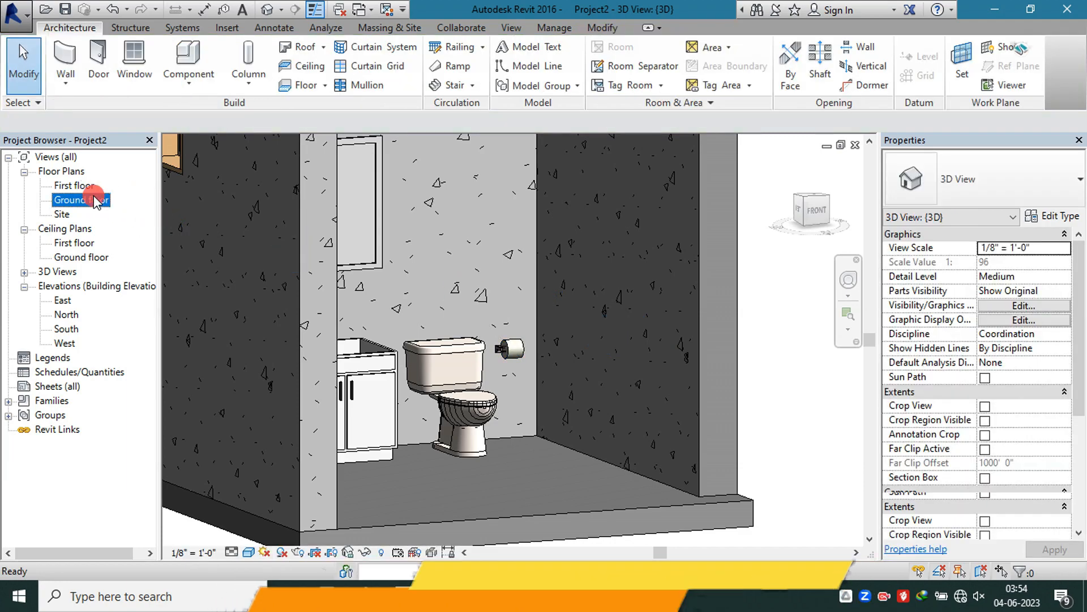
scroll(497, 269, "down", 5)
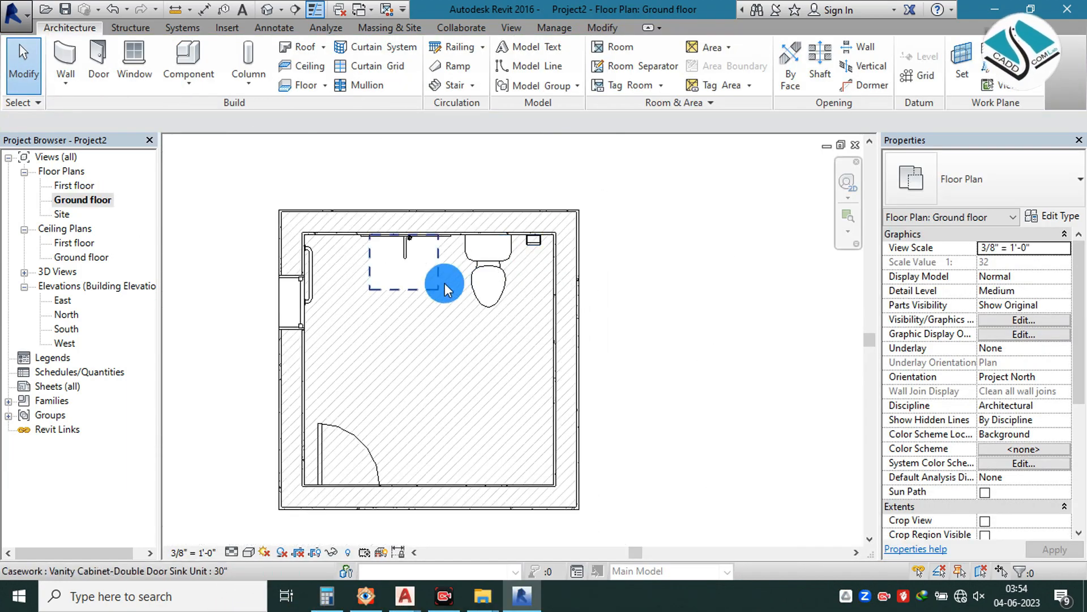
left_click(199, 54)
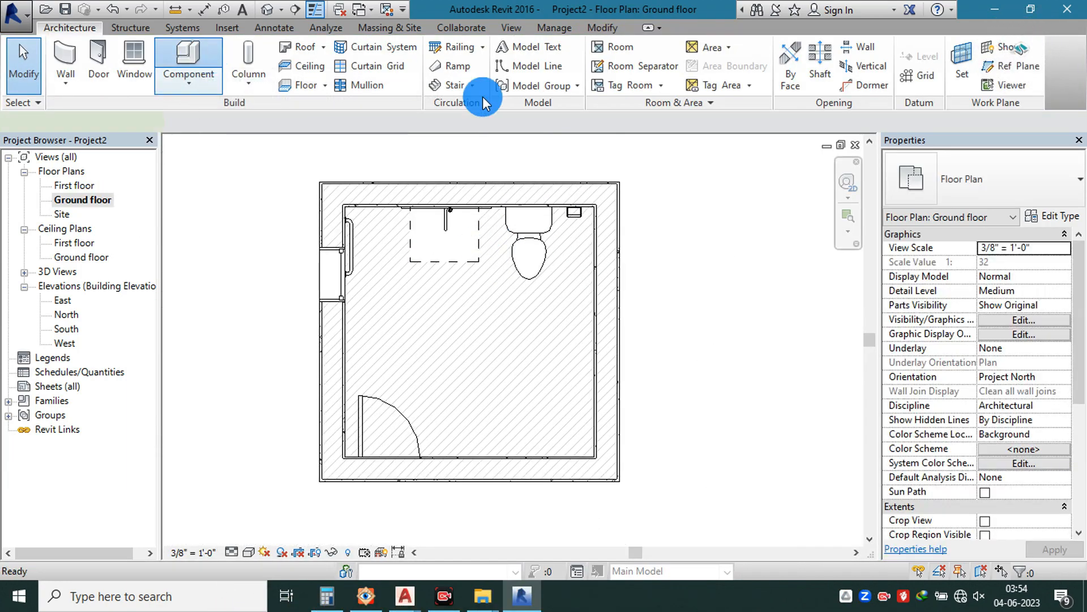
left_click(654, 52)
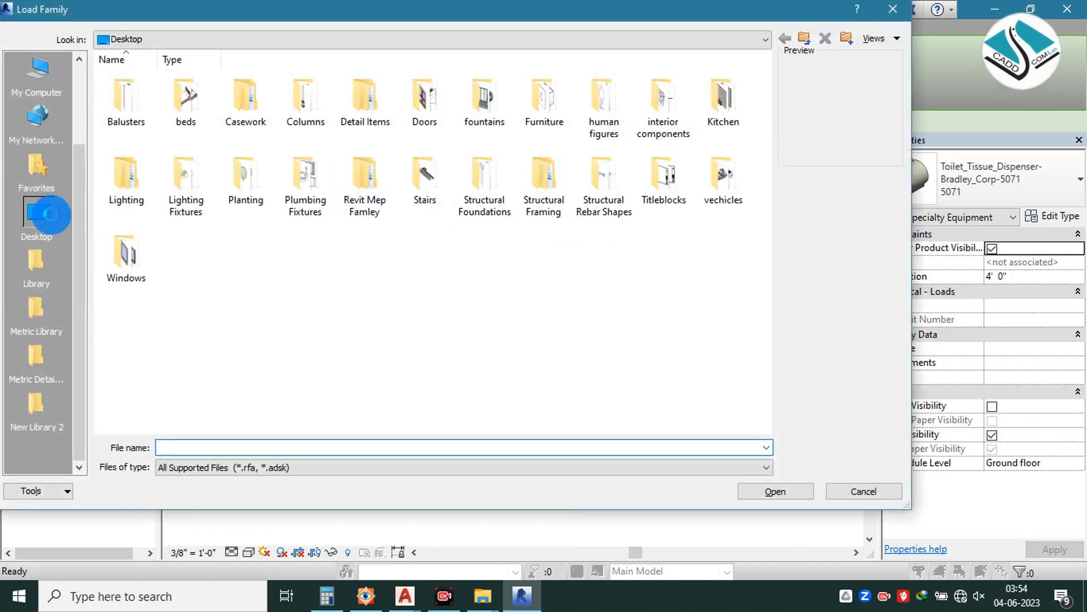
left_click(50, 214)
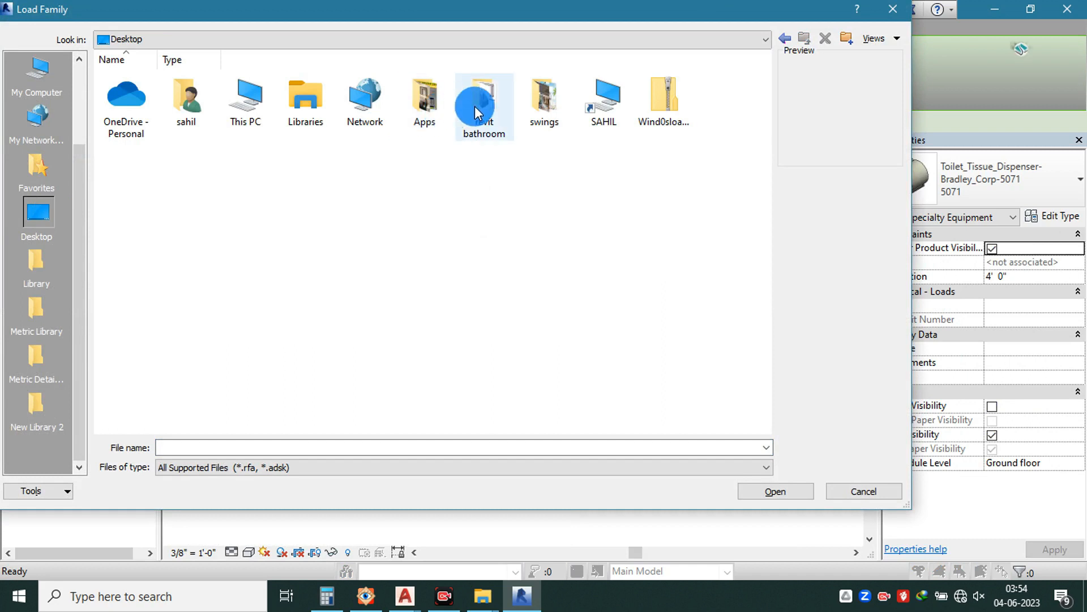
double_click(486, 105)
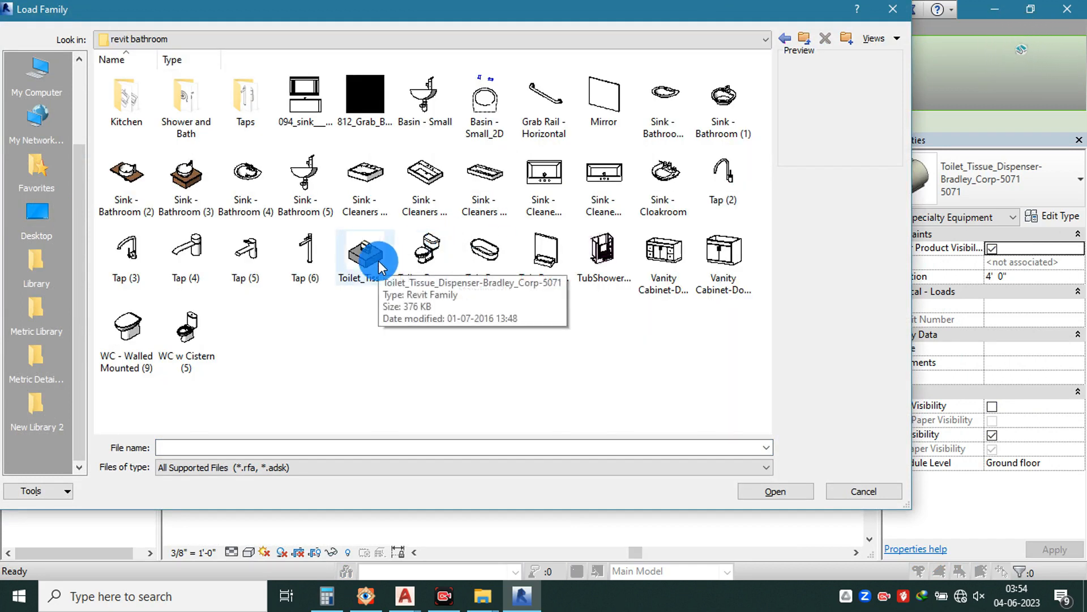
left_click(613, 259)
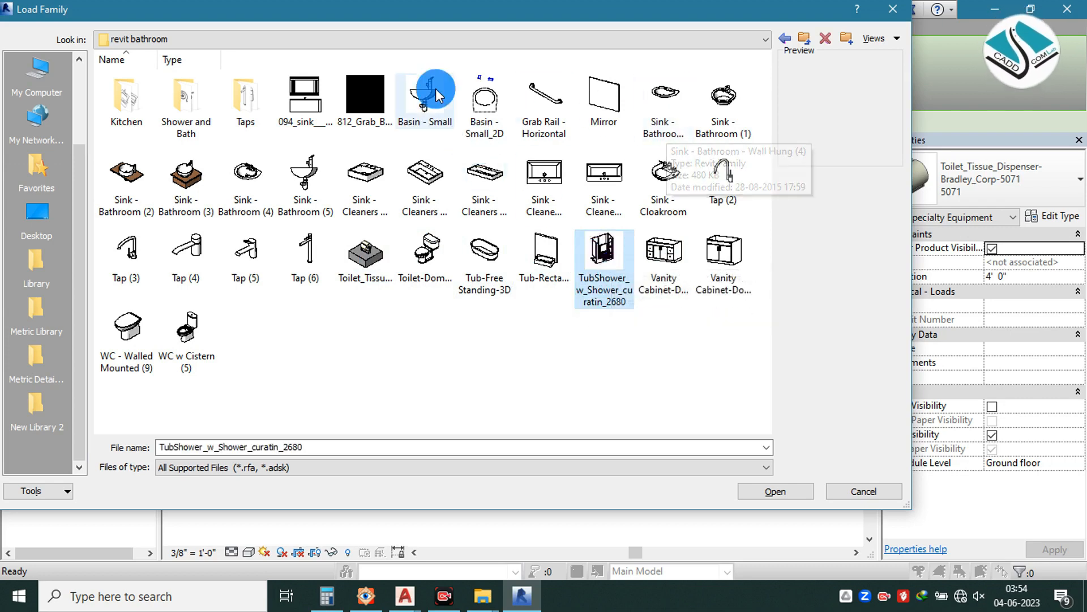
left_click(304, 95)
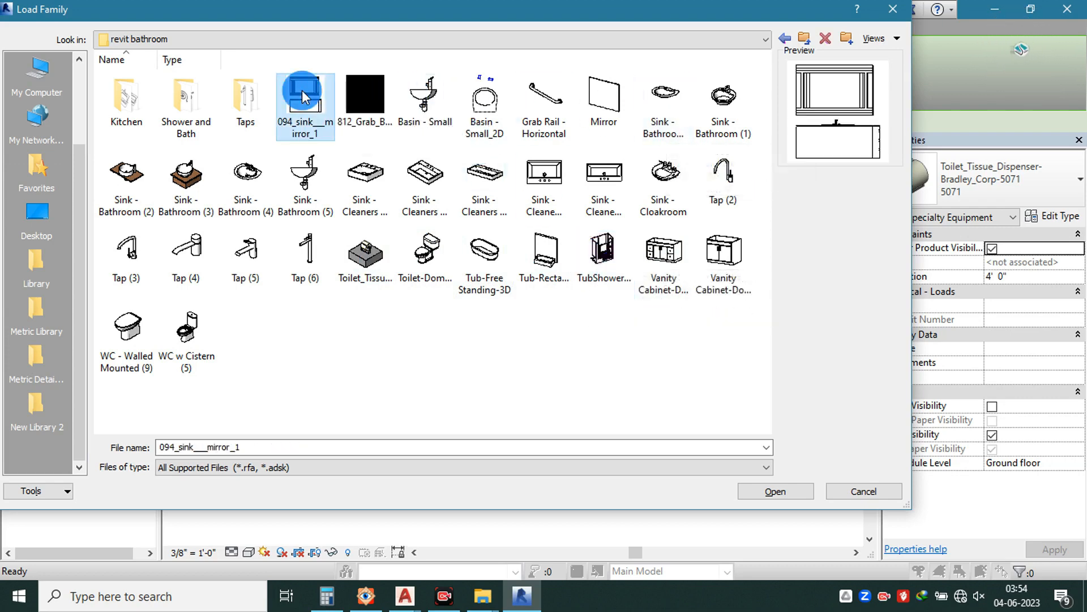
- Look through the Taps, Shower and Bath, and Kitchen family folders, and end component placement without adding anything
double_click(239, 95)
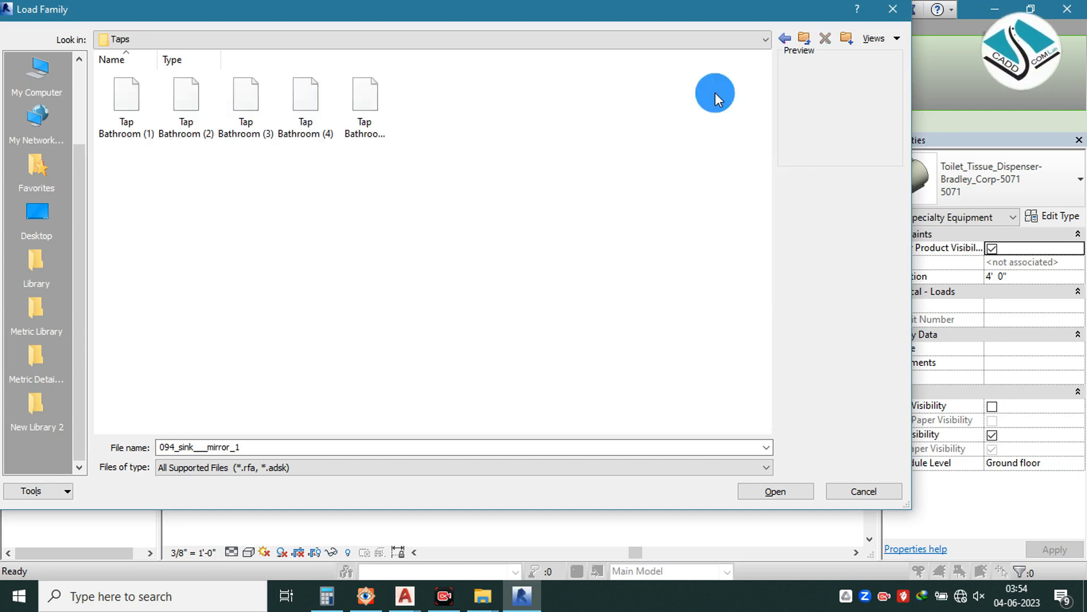
left_click(803, 40)
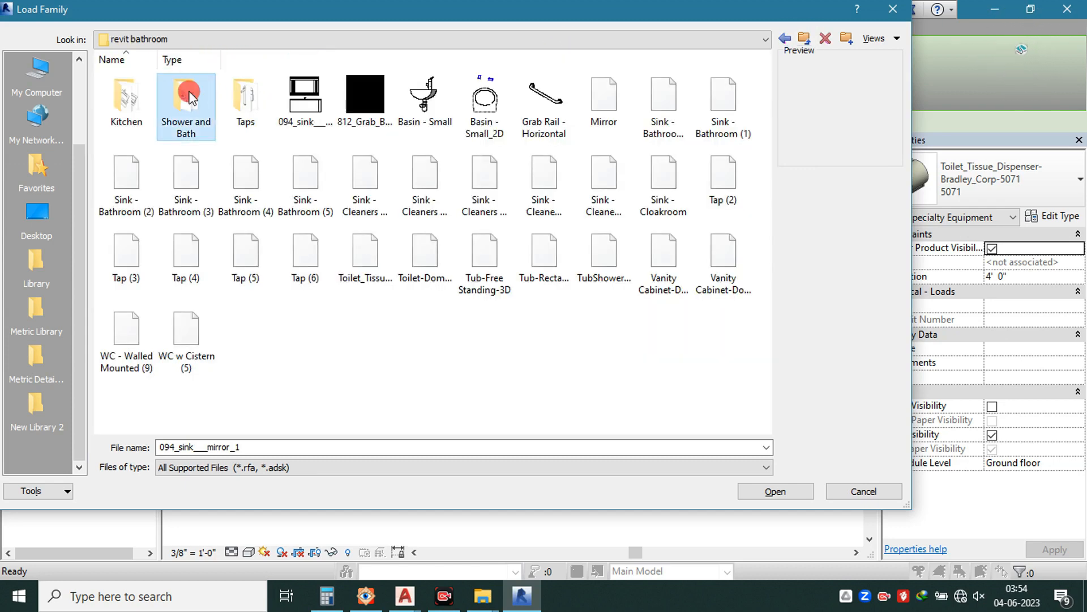
double_click(204, 85)
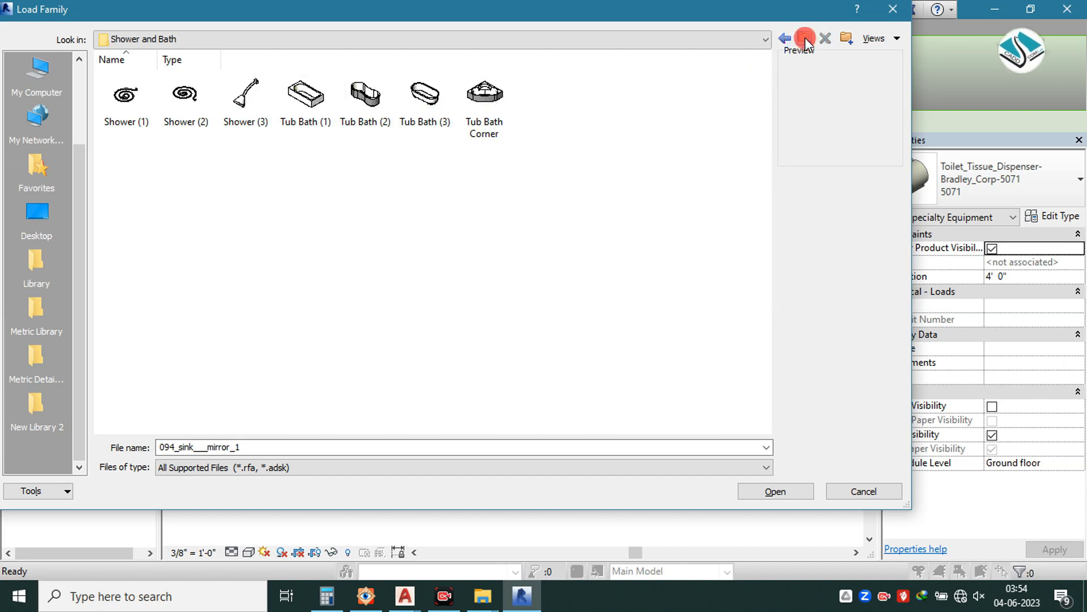
left_click(805, 38)
double_click(122, 99)
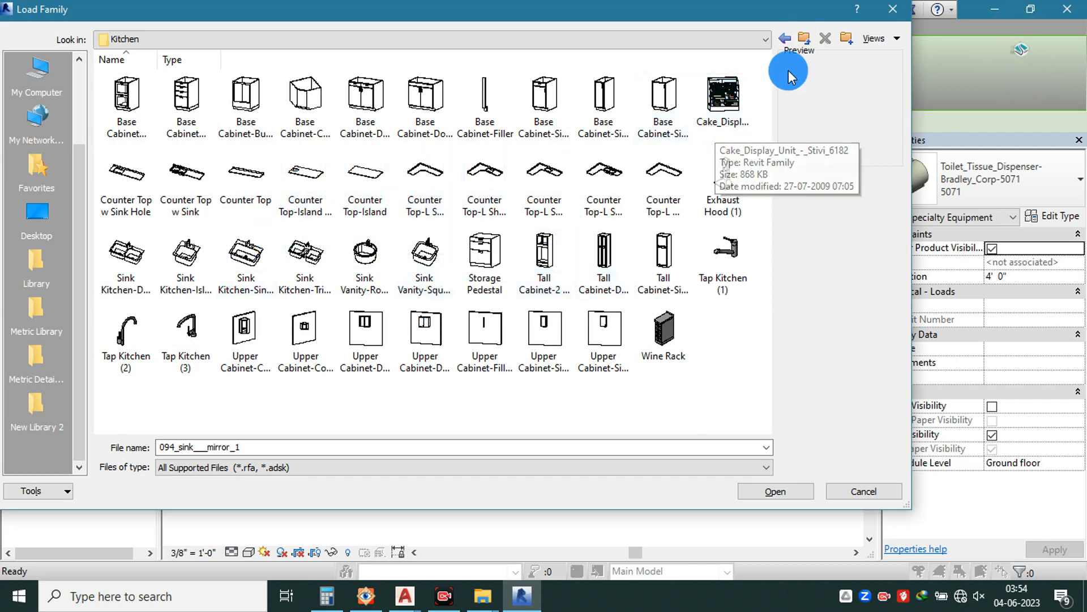
left_click(803, 37)
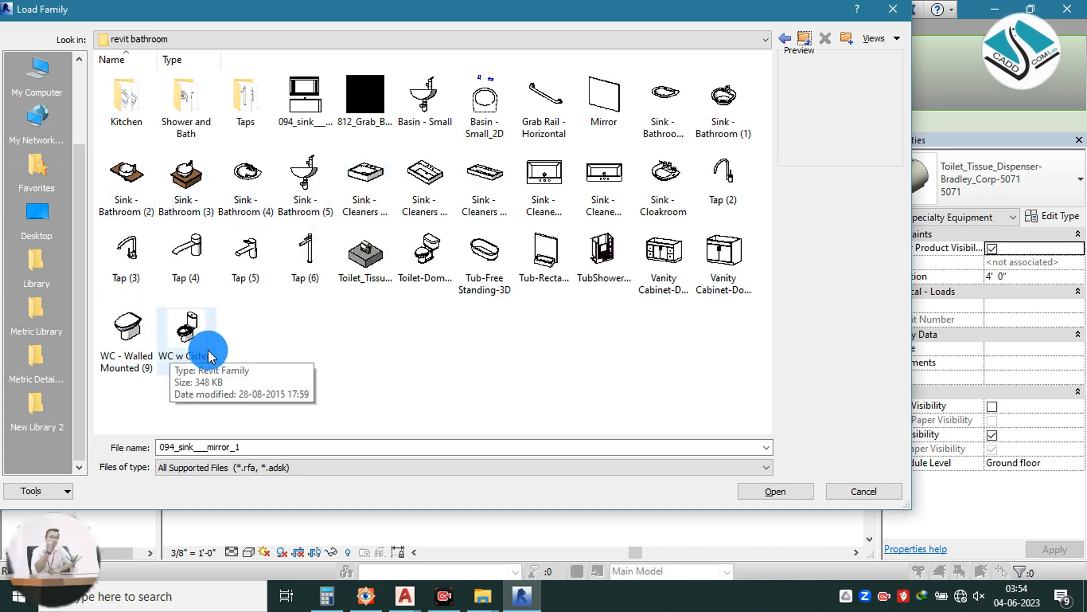
double_click(723, 90)
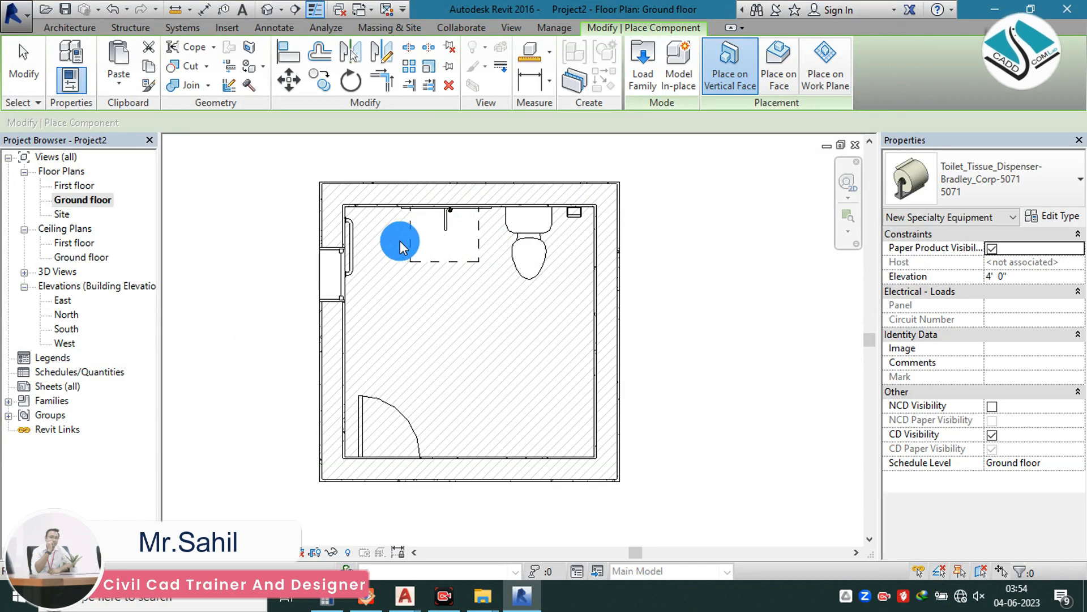
key("Escape")
key("Escape")
- Switch to AutoCAD and examine the wash basin, mirror and fixture sections in the toilet details typical drawing
mouse_move(405, 595)
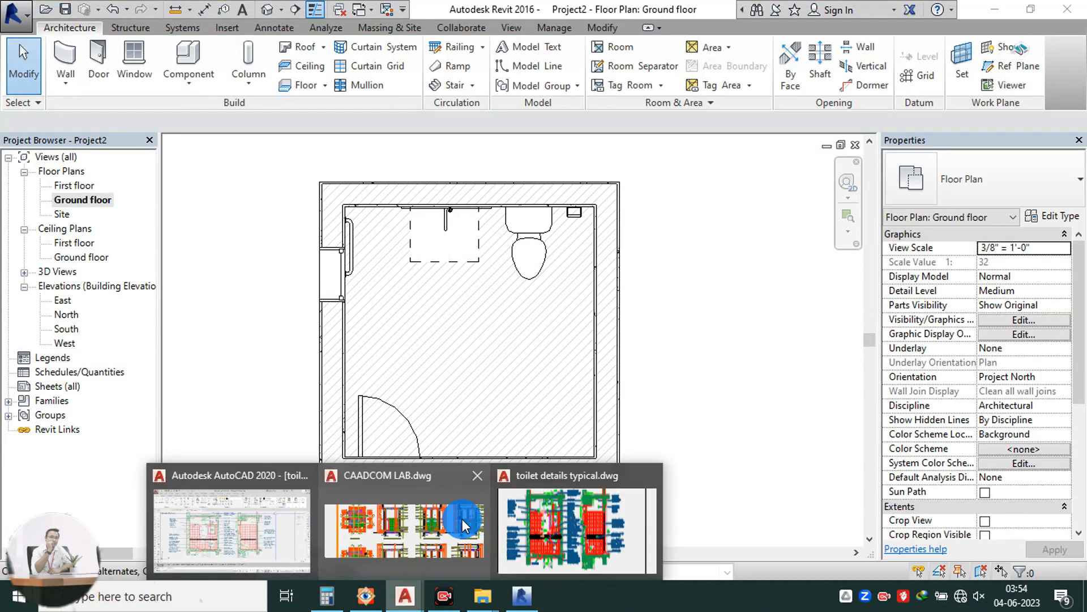
left_click(449, 524)
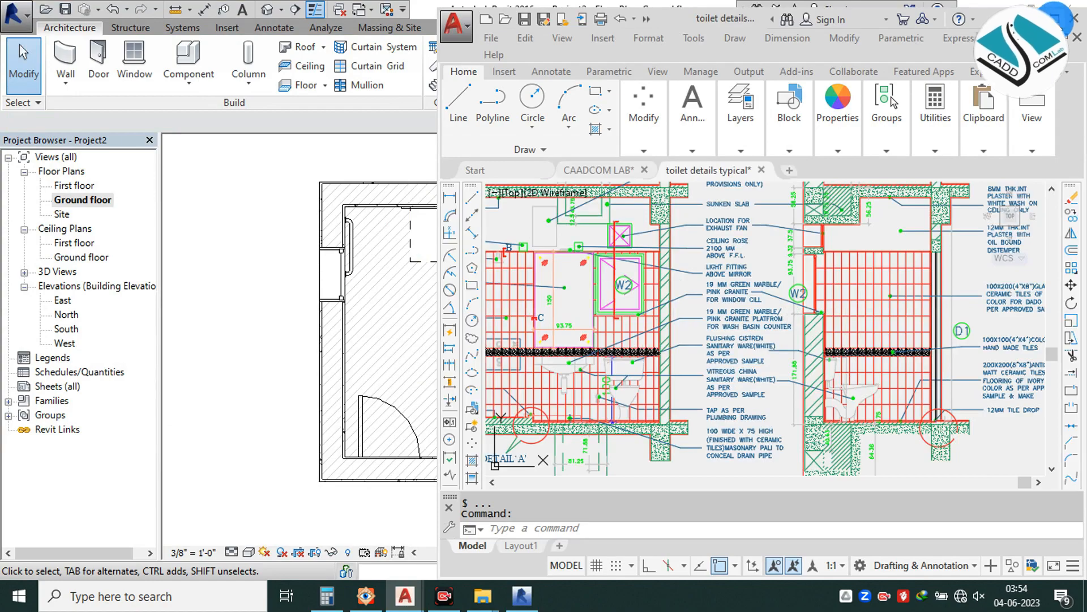
left_click(1056, 18)
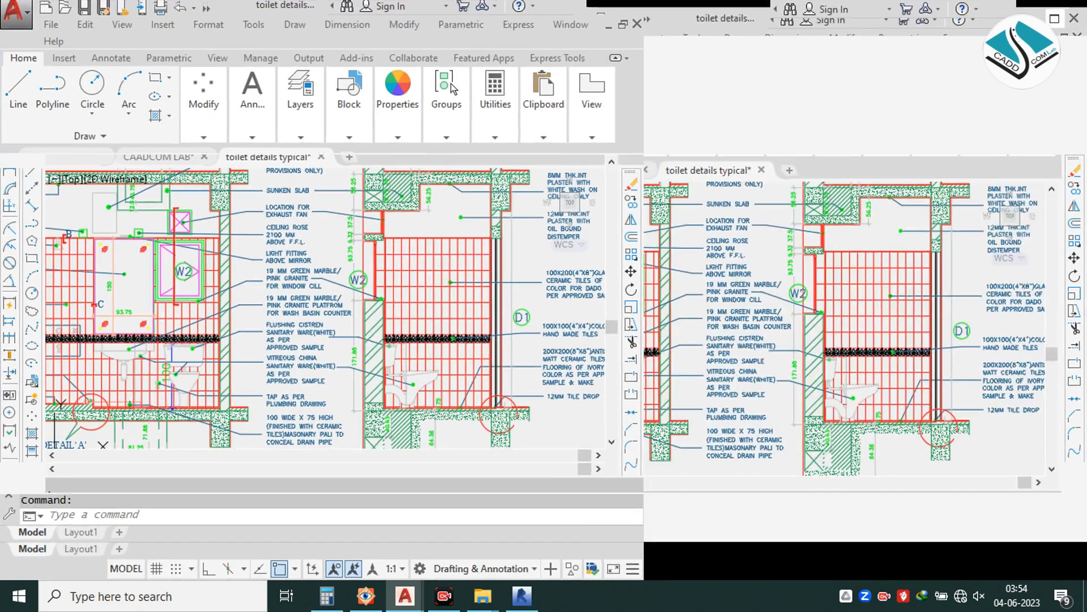
scroll(295, 358, "up", 5)
scroll(295, 359, "up", 2)
scroll(471, 348, "down", 5)
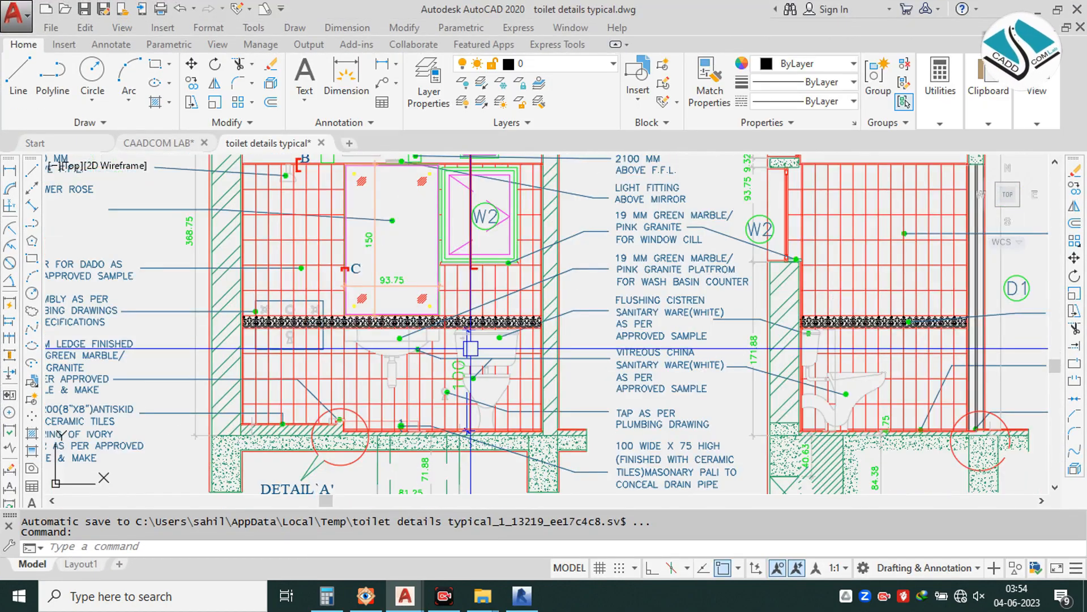
middle_click_drag(435, 229, 434, 237)
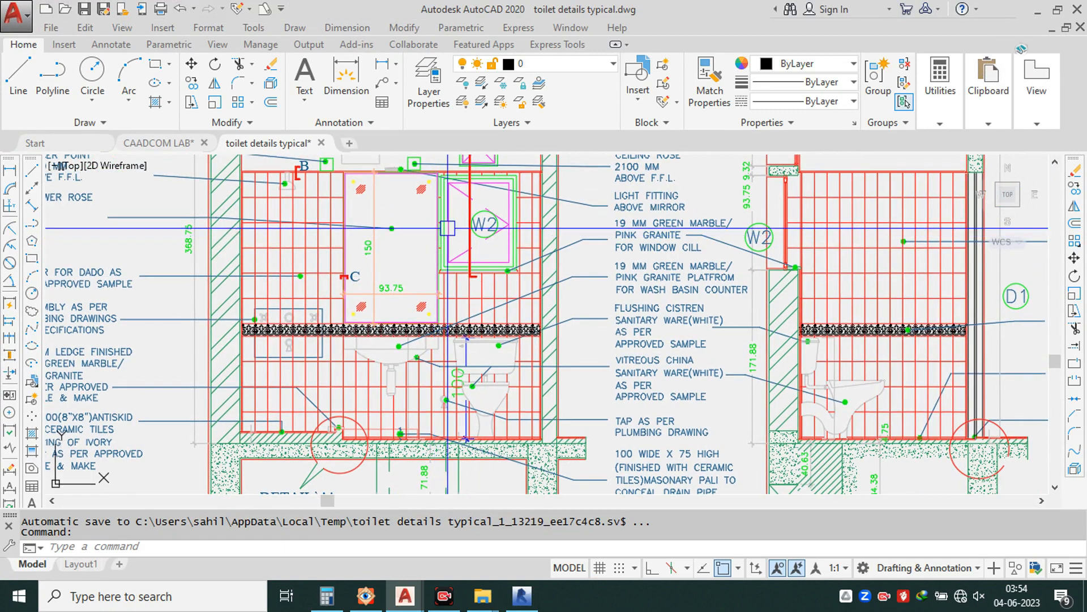
scroll(485, 235, "down", 1)
scroll(522, 245, "down", 1)
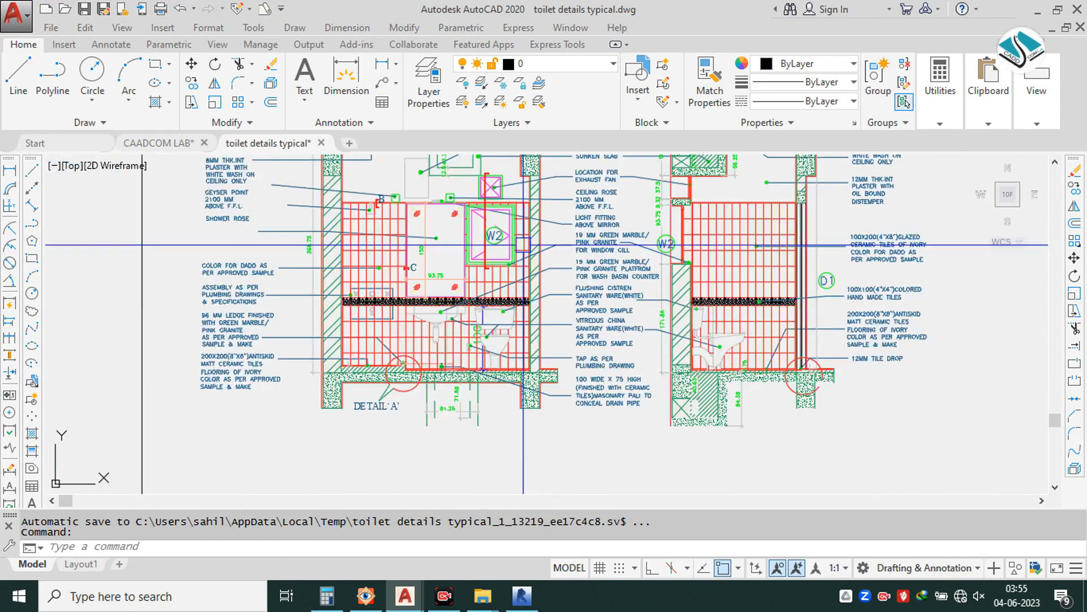
left_click(895, 67)
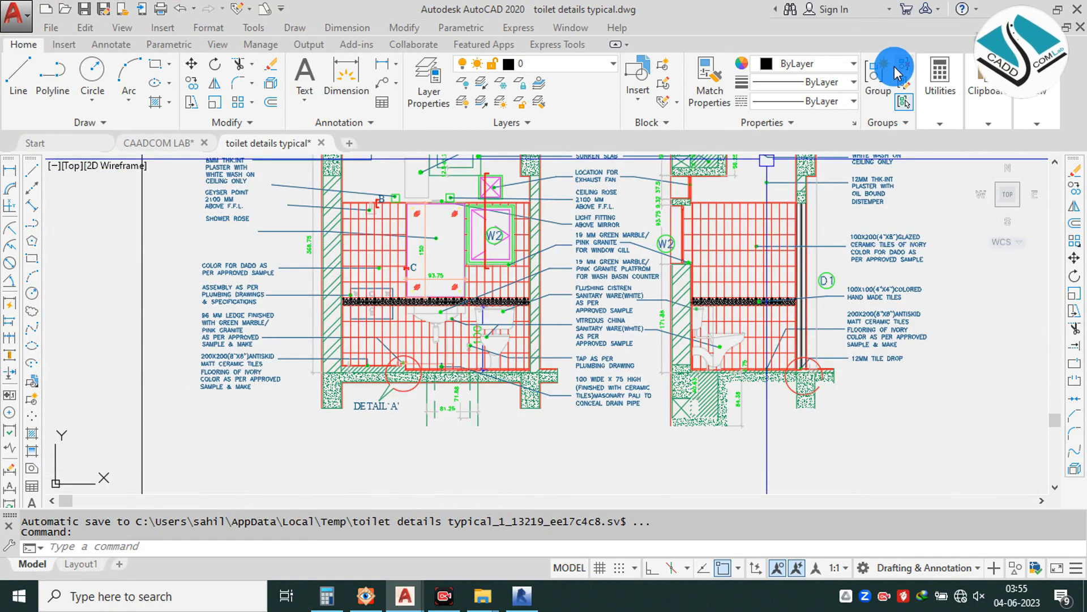
- Return to Revit, look at the wash basin unit in the 3D view, and open its vanity cabinet family for editing
left_click(1038, 11)
scroll(462, 223, "up", 1)
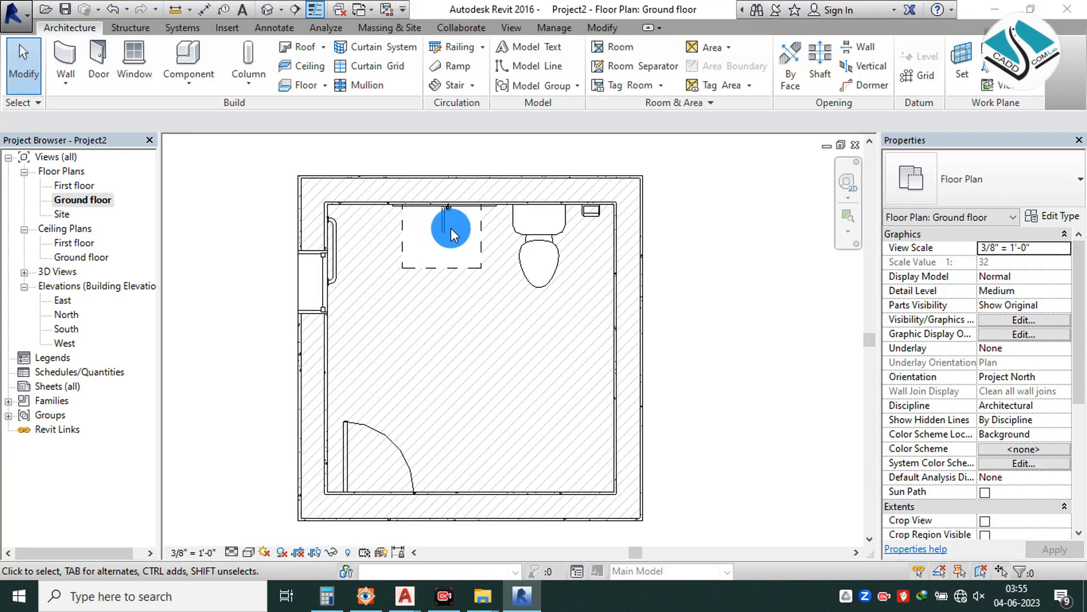
left_click(267, 9)
middle_click_drag(450, 328, 408, 359, "shift")
scroll(306, 338, "up", 4)
middle_click_drag(472, 334, 458, 376, "shift")
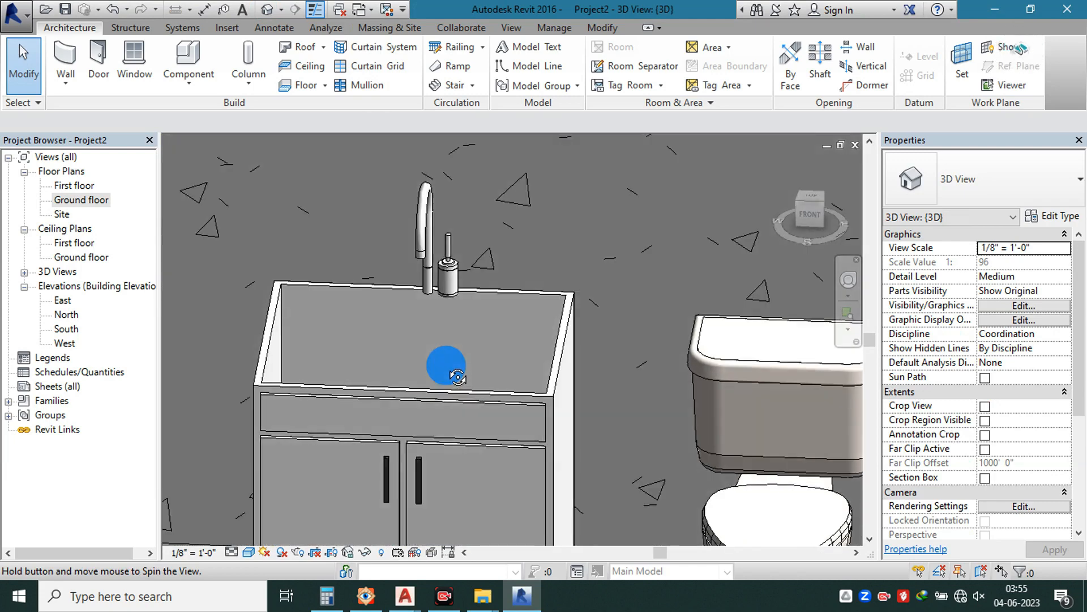
left_click(481, 288)
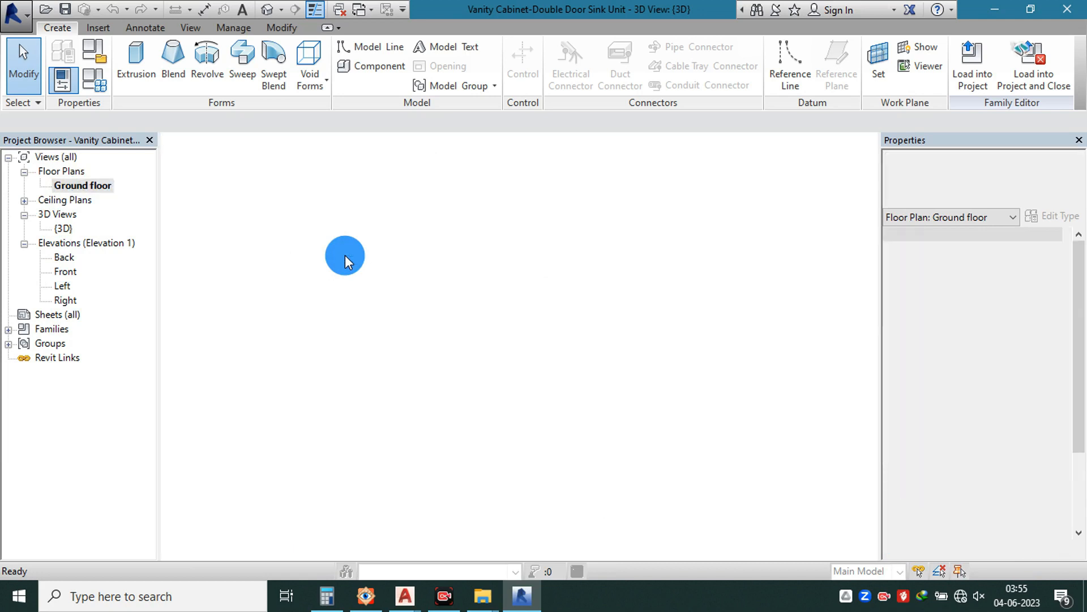
- Create a solid extrusion in the Ground floor plan from a rectangle about 1' 8 1/4" deep along the cabinet's inner outline
middle_click_drag(429, 247, 336, 169)
scroll(460, 276, "up", 2)
left_click(159, 70)
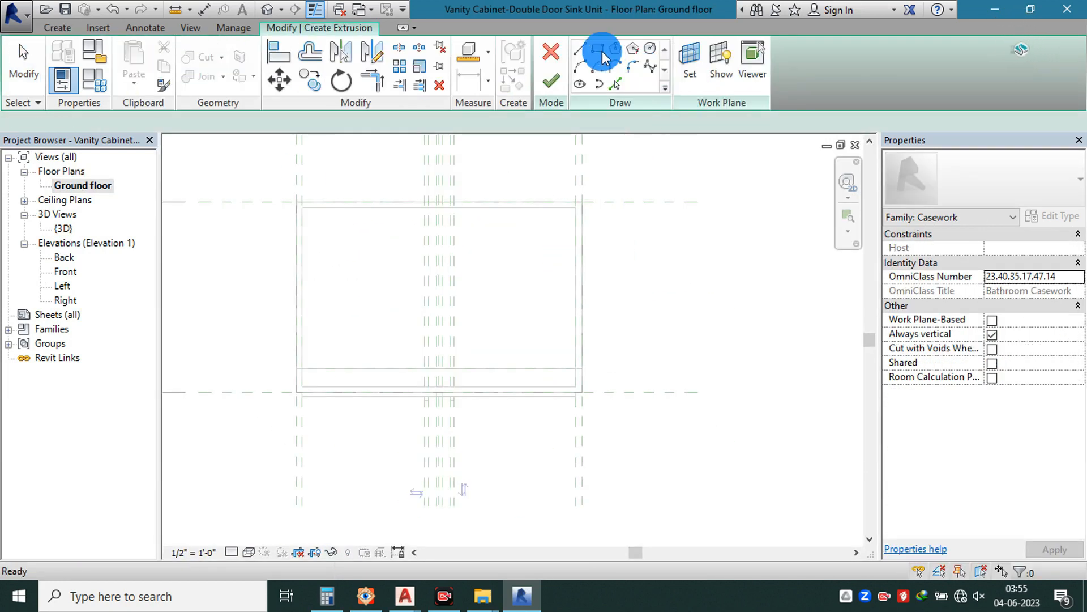
scroll(318, 215, "up", 2)
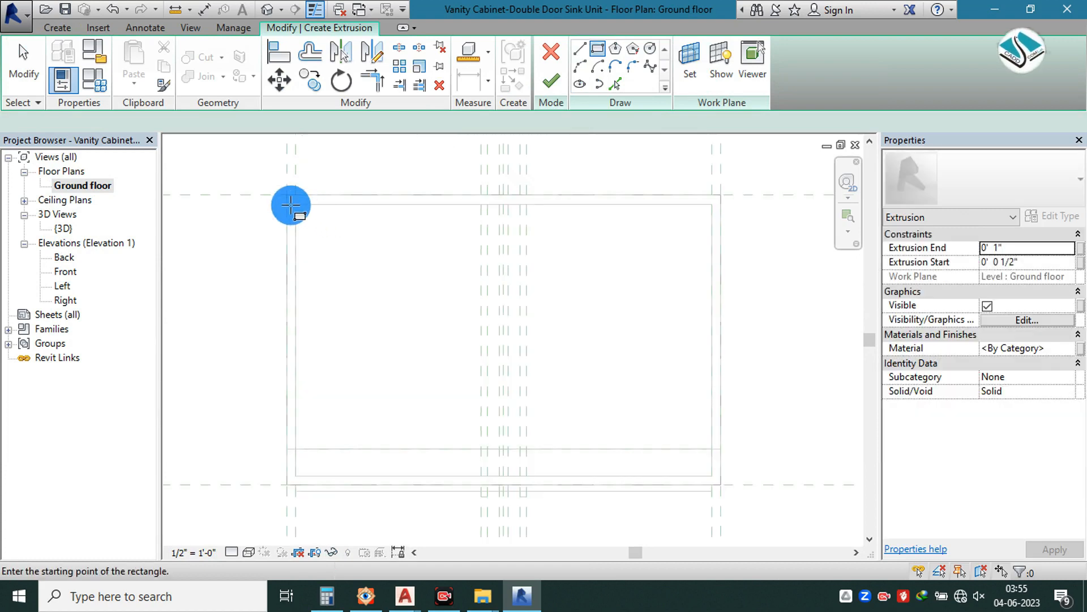
left_click(709, 449)
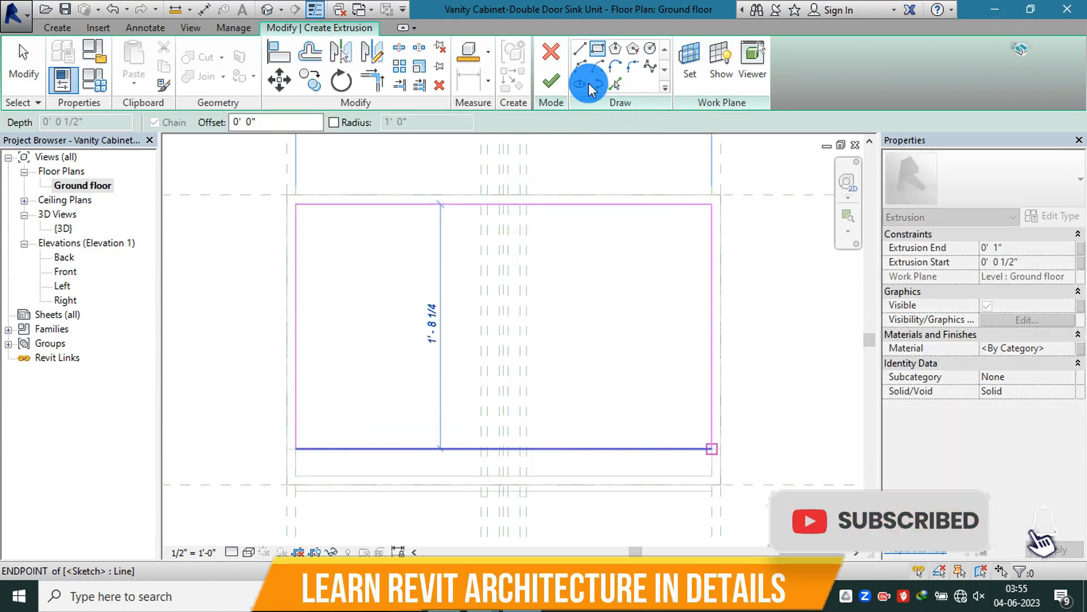
left_click(546, 85)
- In the 3D view, stretch the cabinet's base extrusion up to the cabinet top, removing its constraints
left_click(267, 9)
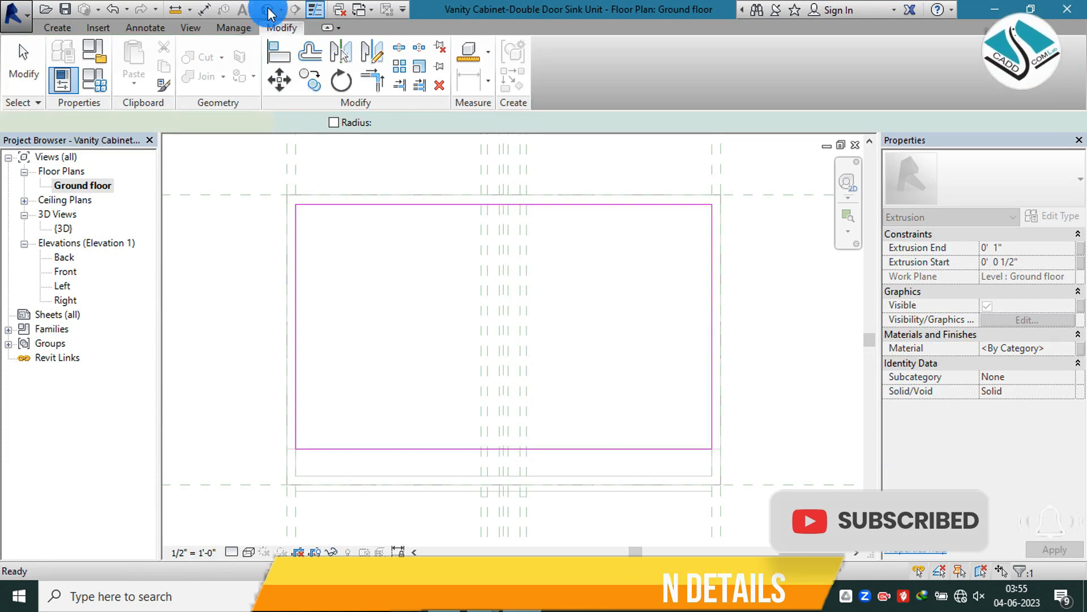
middle_click_drag(444, 272, 587, 519, "shift")
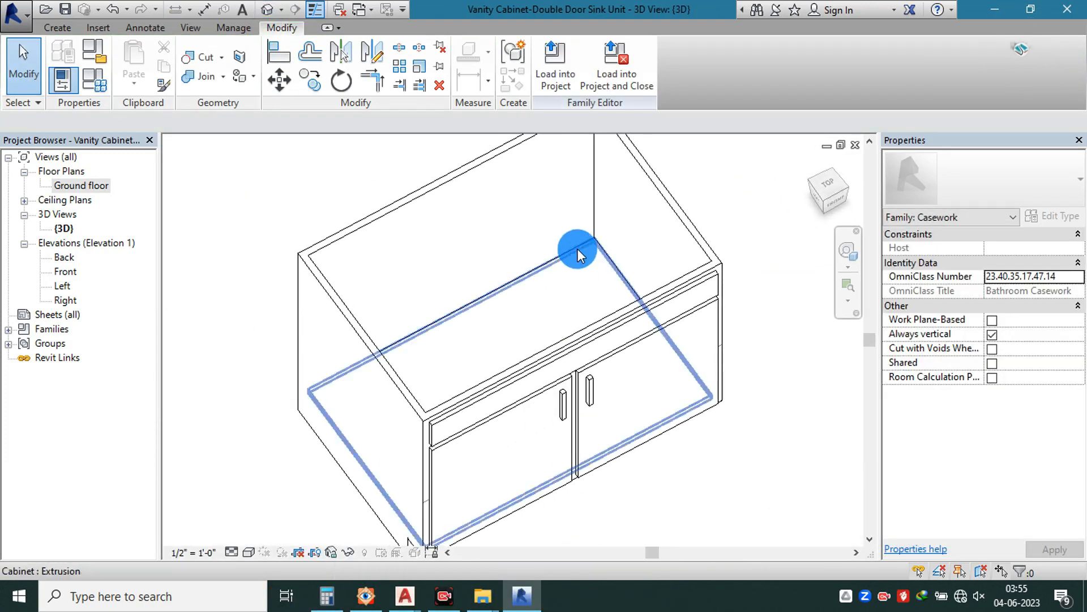
left_click(514, 352)
middle_click_drag(498, 345, 486, 422, "shift")
left_click_drag(467, 458, 474, 291)
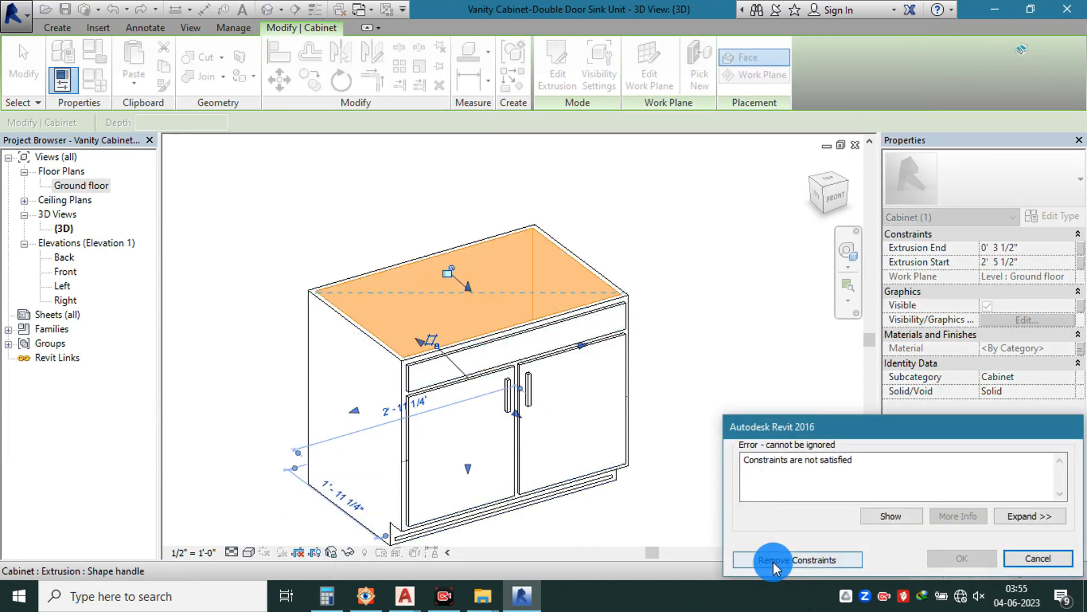
key("Escape")
left_click(581, 234)
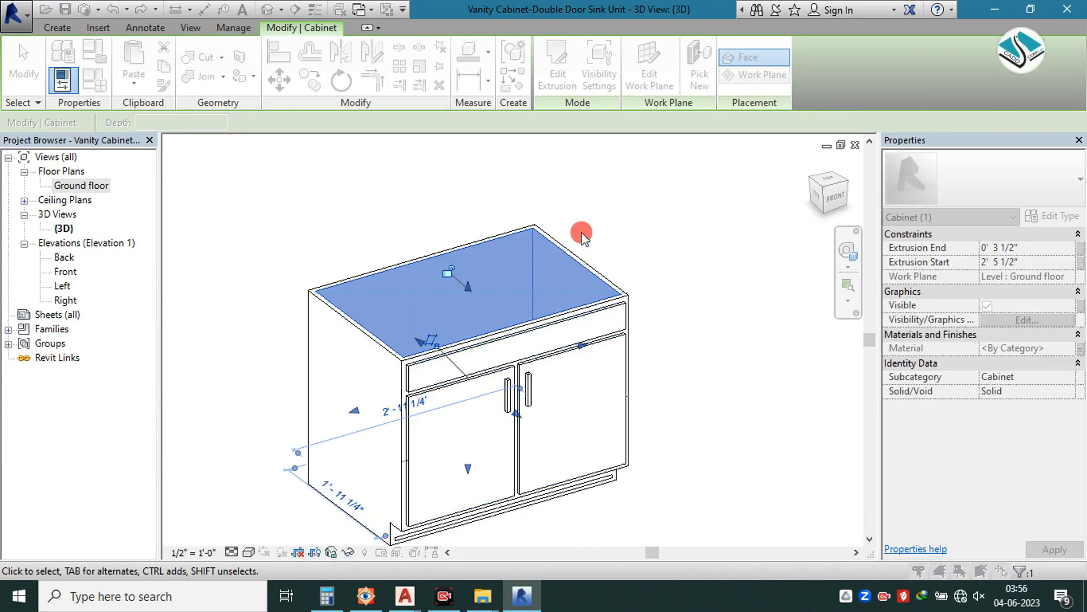
- Set the family's 3D view to the Shaded visual style and inspect the cabinet top
left_click(249, 551)
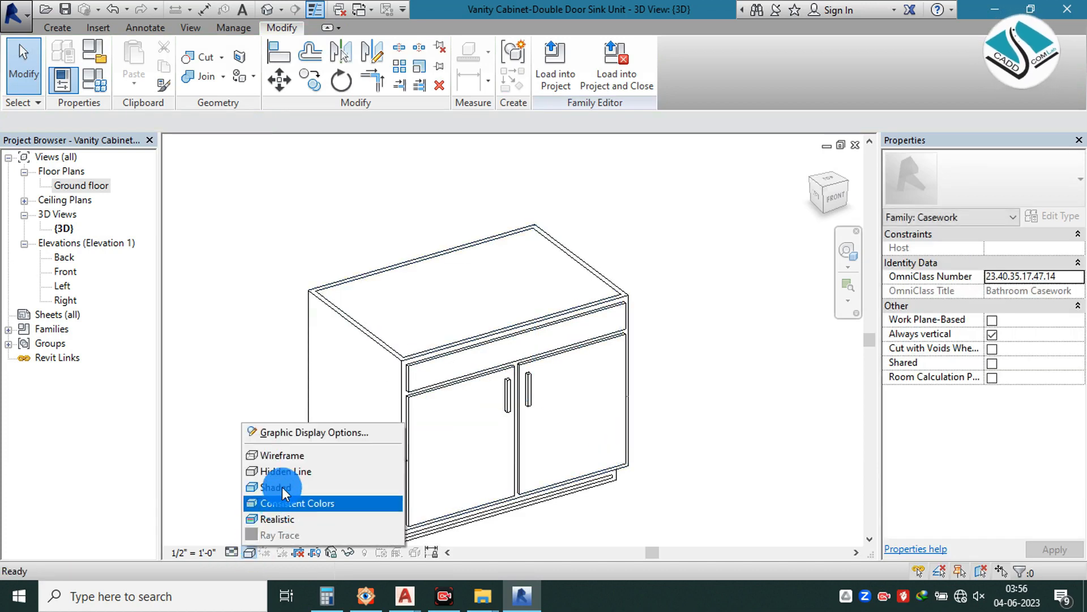
left_click(278, 487)
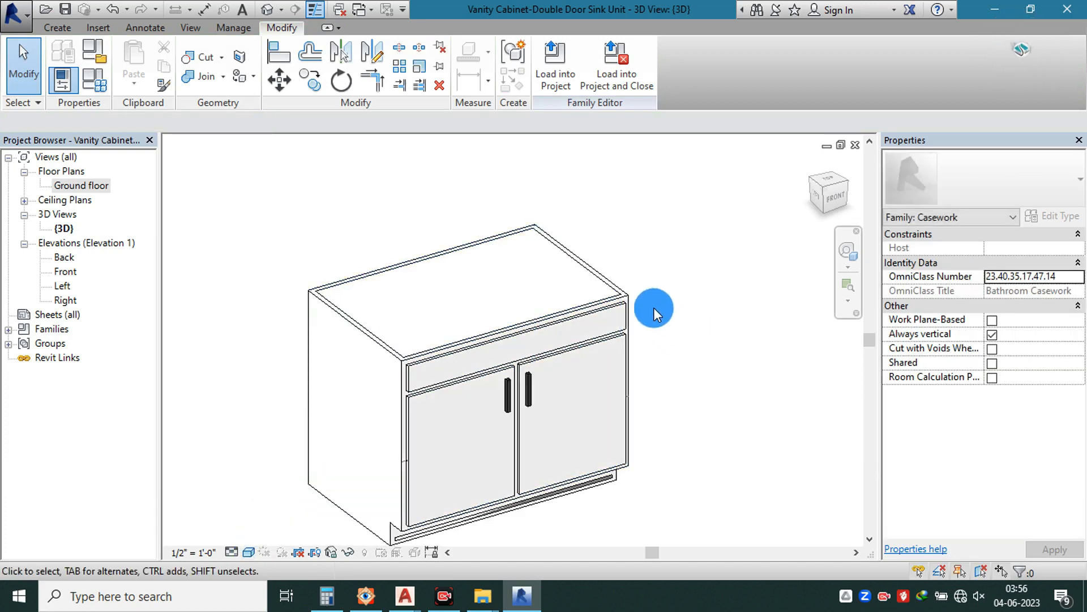
middle_click_drag(644, 297, 604, 330, "shift")
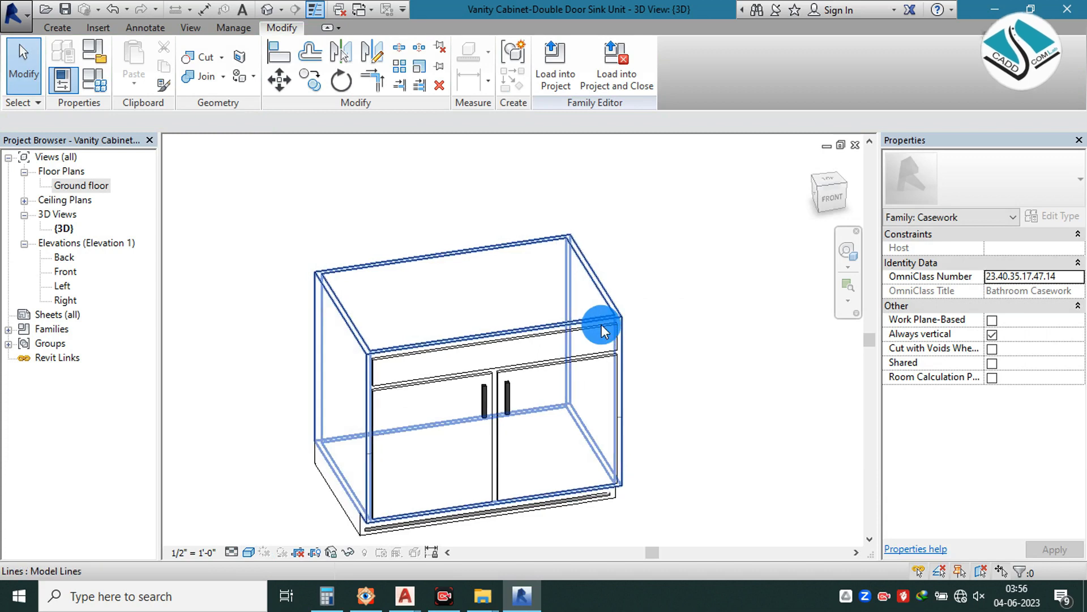
- Start a void extrusion in the Ground floor plan and sketch a rectangle about 1' 4" deep inside the cabinet outline
left_click(94, 185)
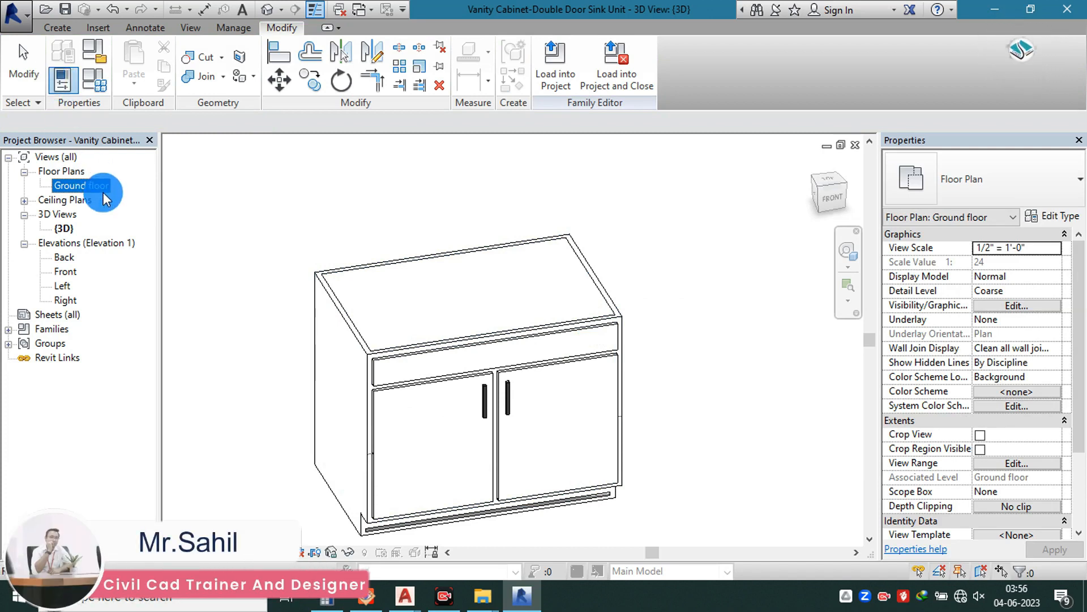
double_click(90, 180)
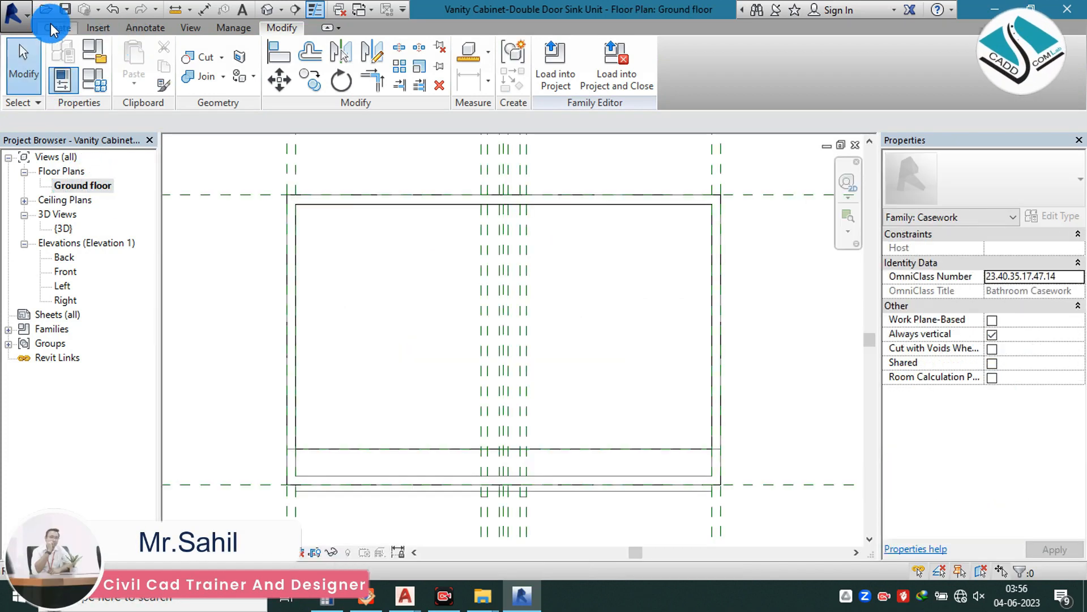
left_click(58, 28)
left_click(310, 62)
left_click(525, 219)
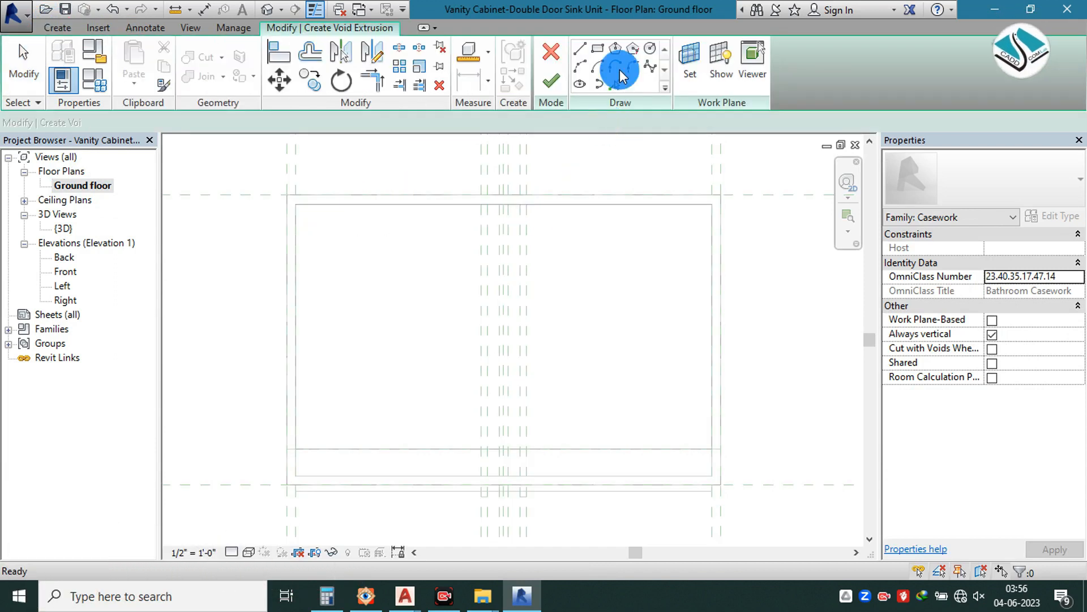
left_click(598, 50)
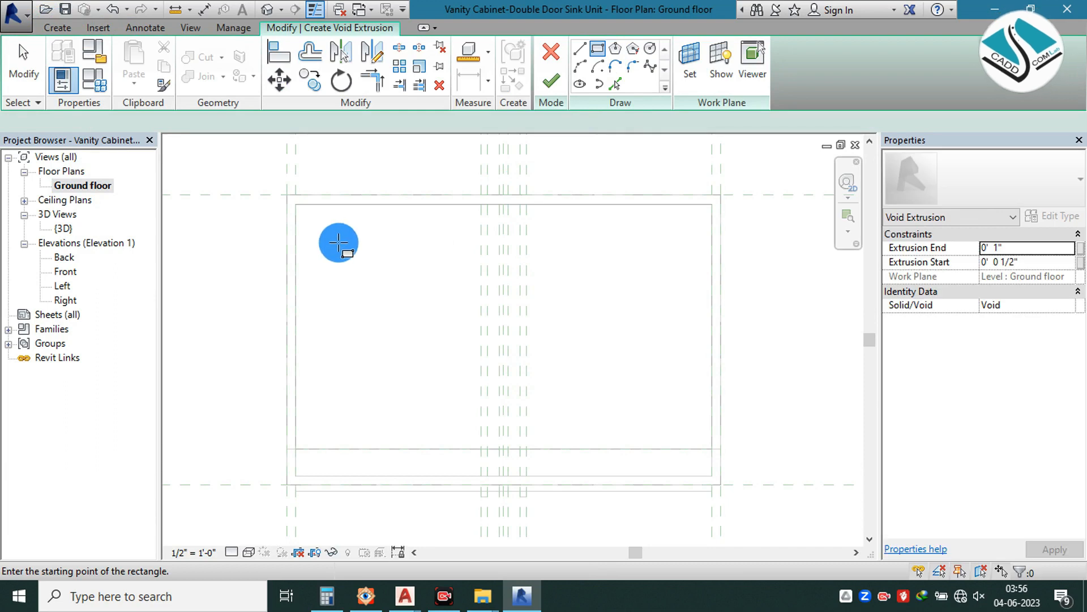
left_click(335, 230)
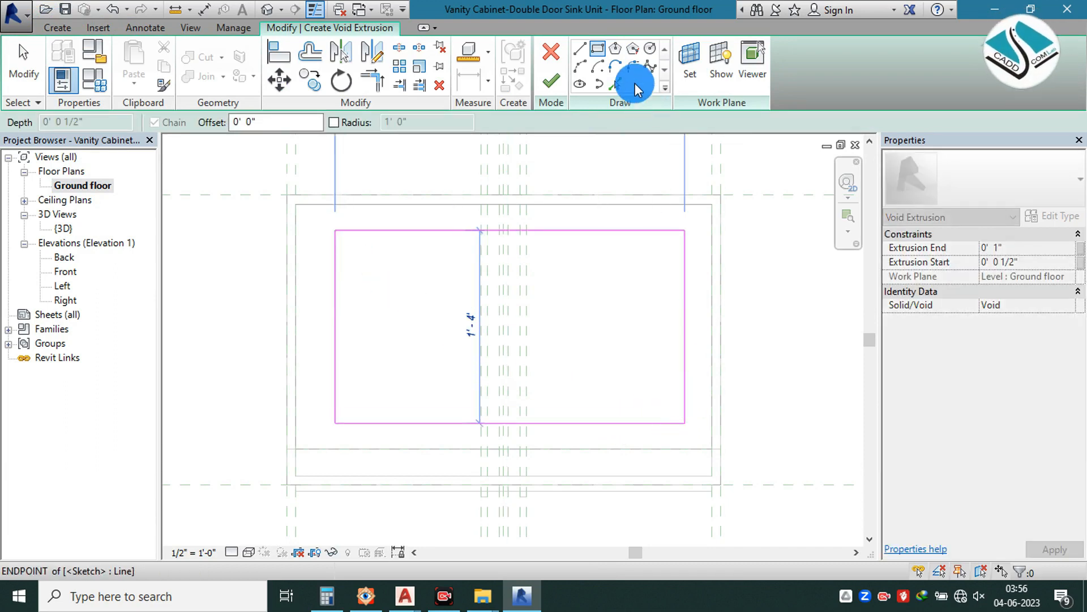
- Round all four corners of the void rectangle with fillet arcs of about 3" radius and finish the void extrusion
left_click(633, 67)
left_click(337, 253)
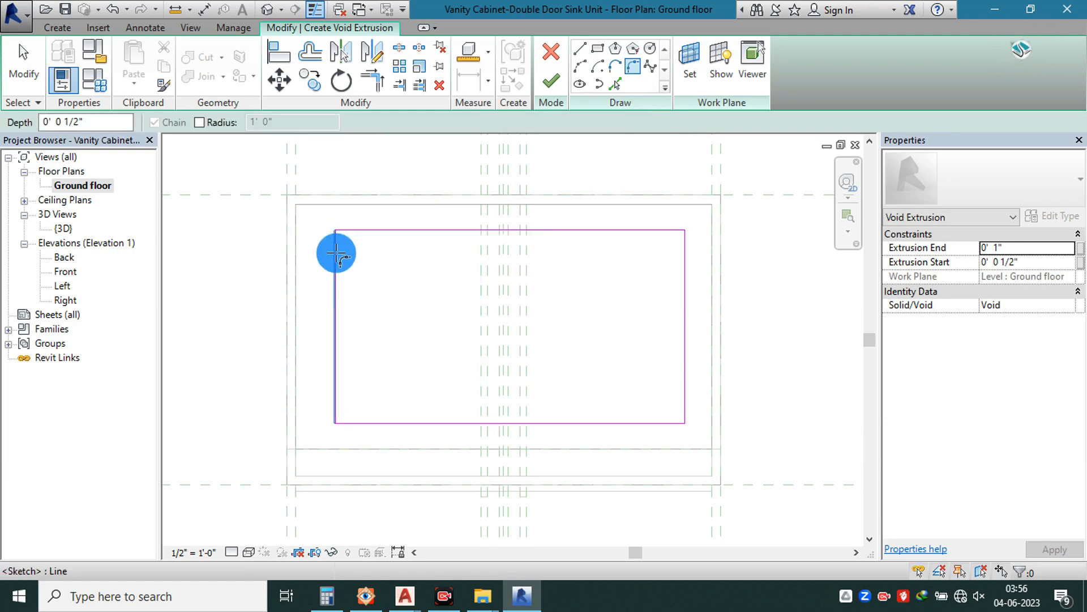
left_click(670, 231)
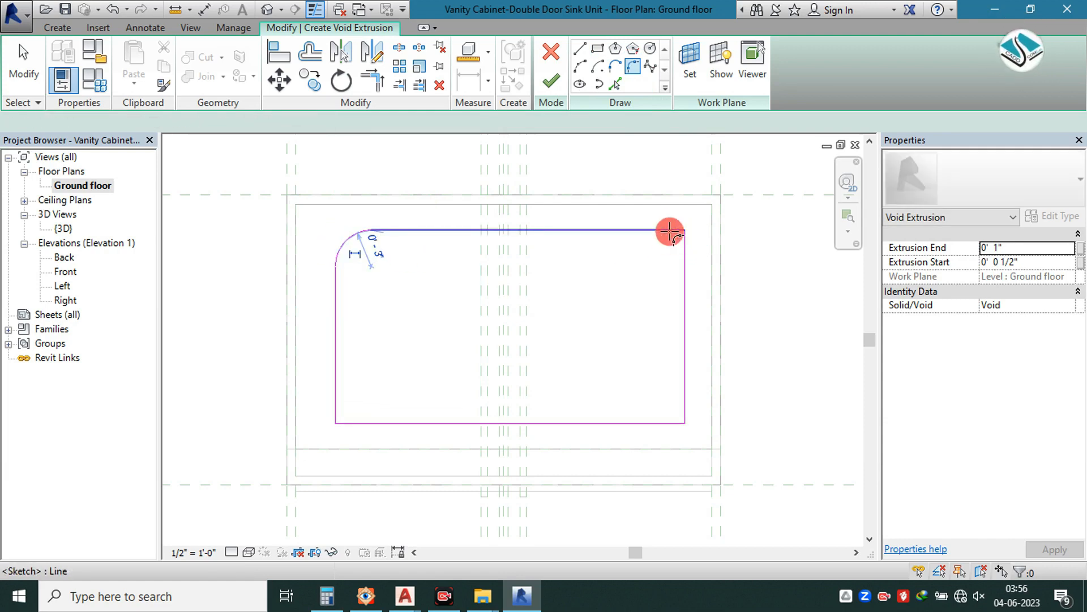
left_click(684, 251)
left_click(682, 247)
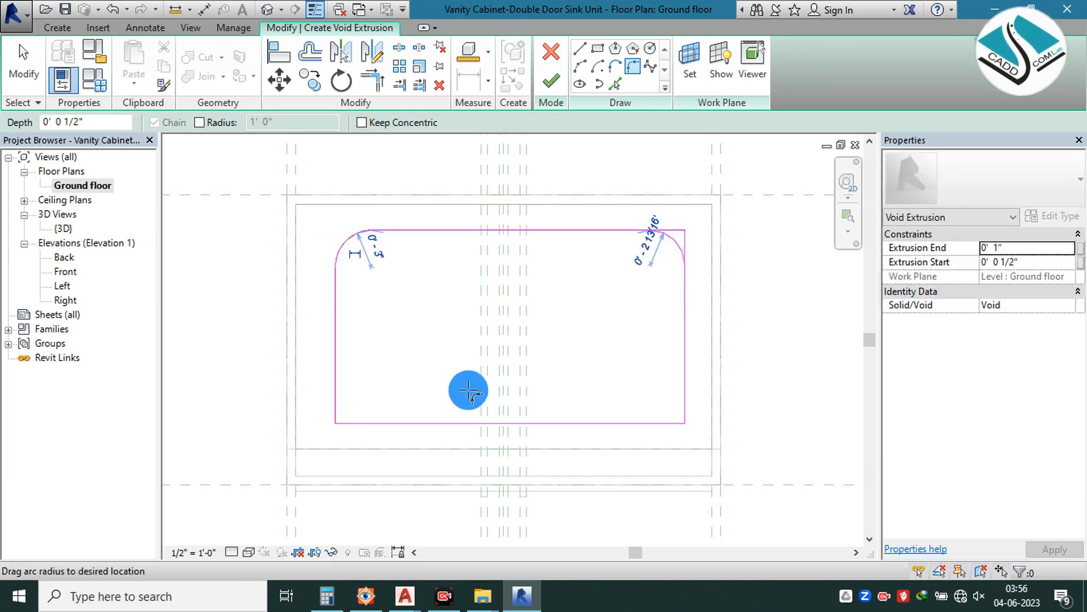
left_click(341, 401)
left_click(355, 423)
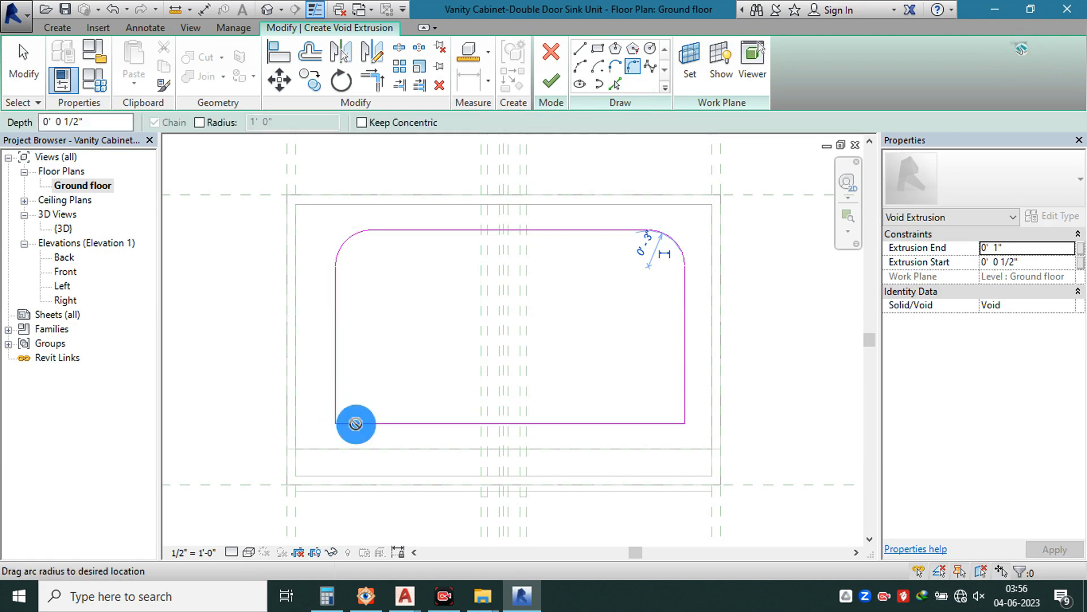
left_click(357, 418)
left_click(659, 427)
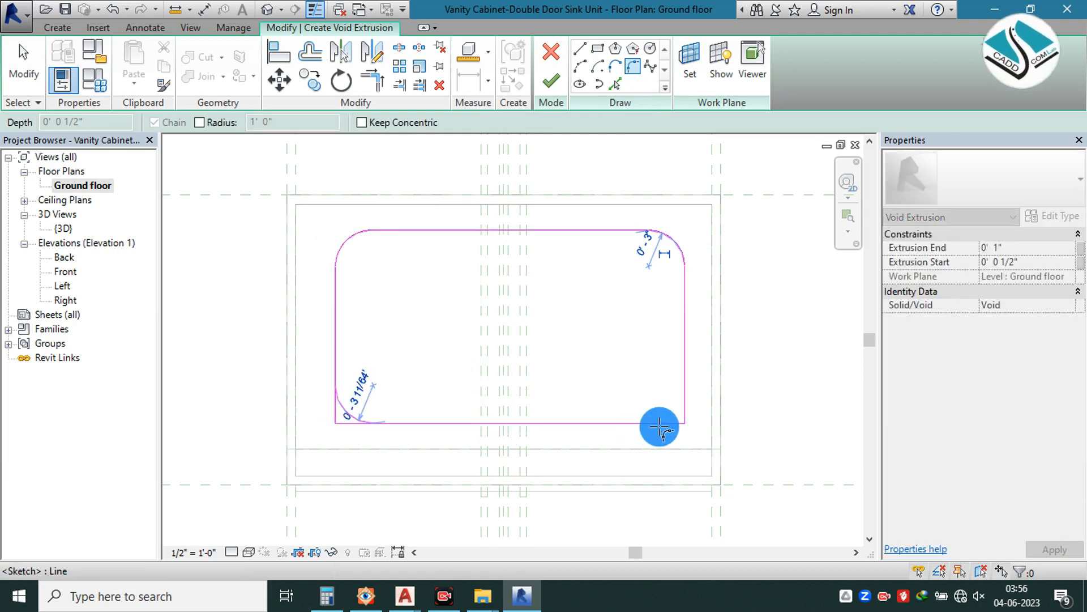
left_click(672, 423)
left_click(685, 412)
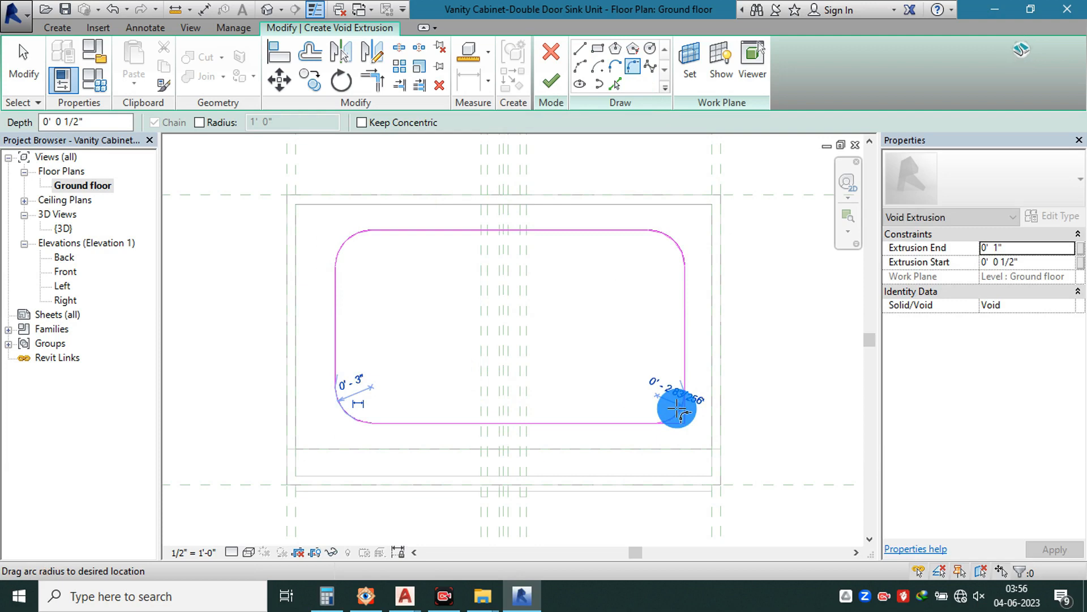
left_click(563, 91)
- Show the cabinet and its void extrusion in the 3D view with the Wireframe visual style
left_click(267, 10)
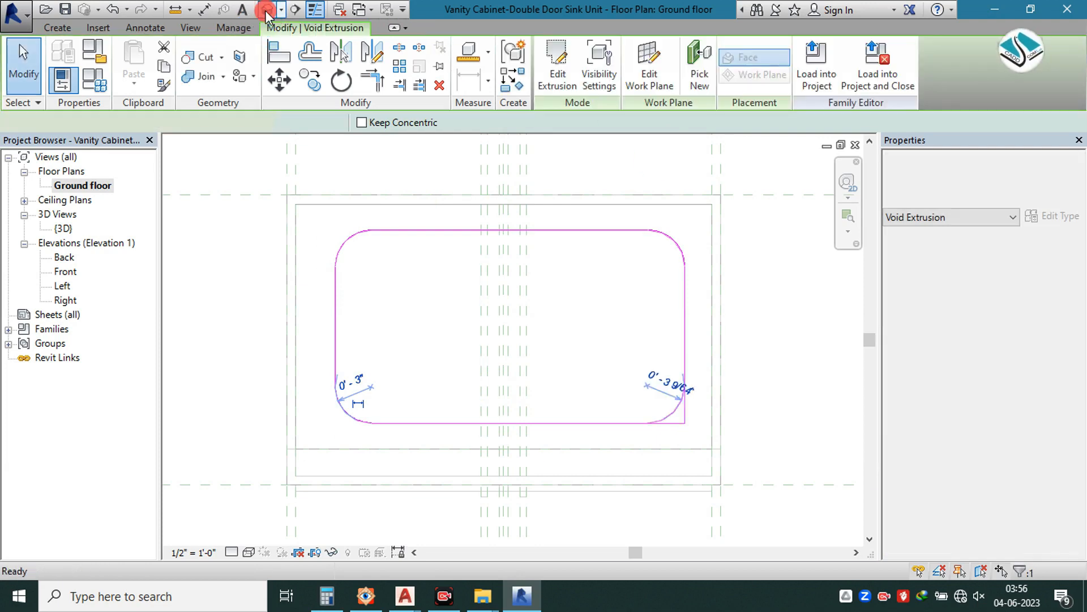
left_click(471, 263)
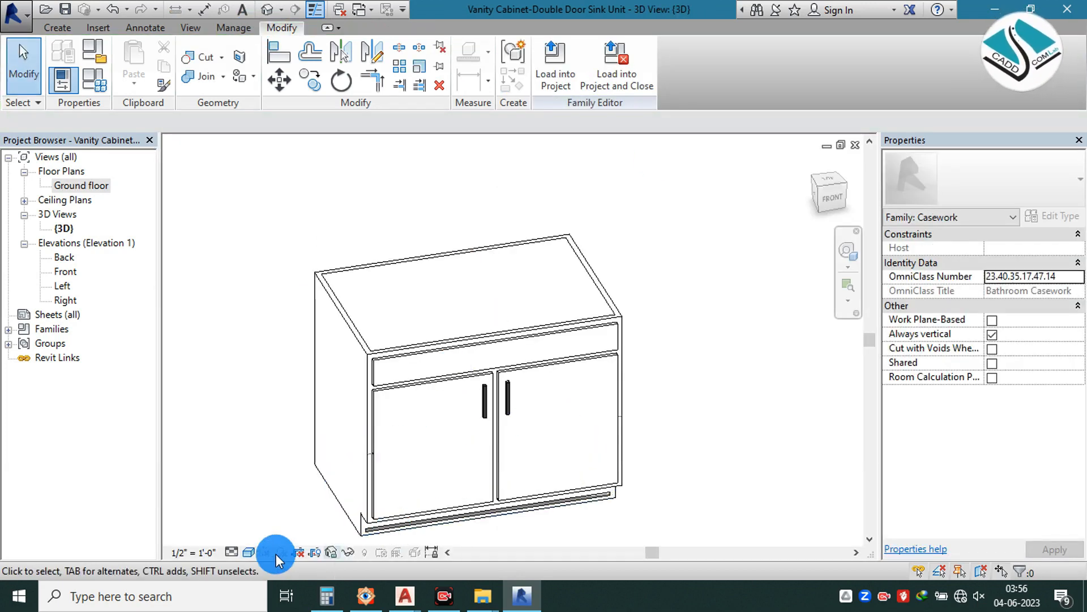
left_click(253, 552)
left_click(289, 451)
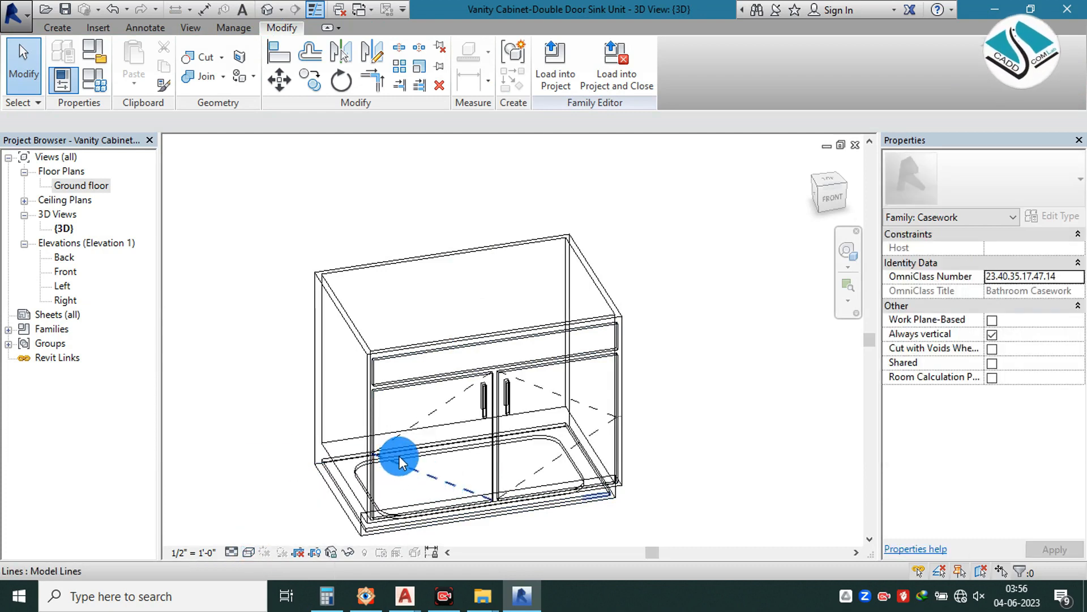
- Raise the void extrusion in the cabinet so it starts at 1' 6 1/2" and ends at about 2' 11"
left_click(422, 462)
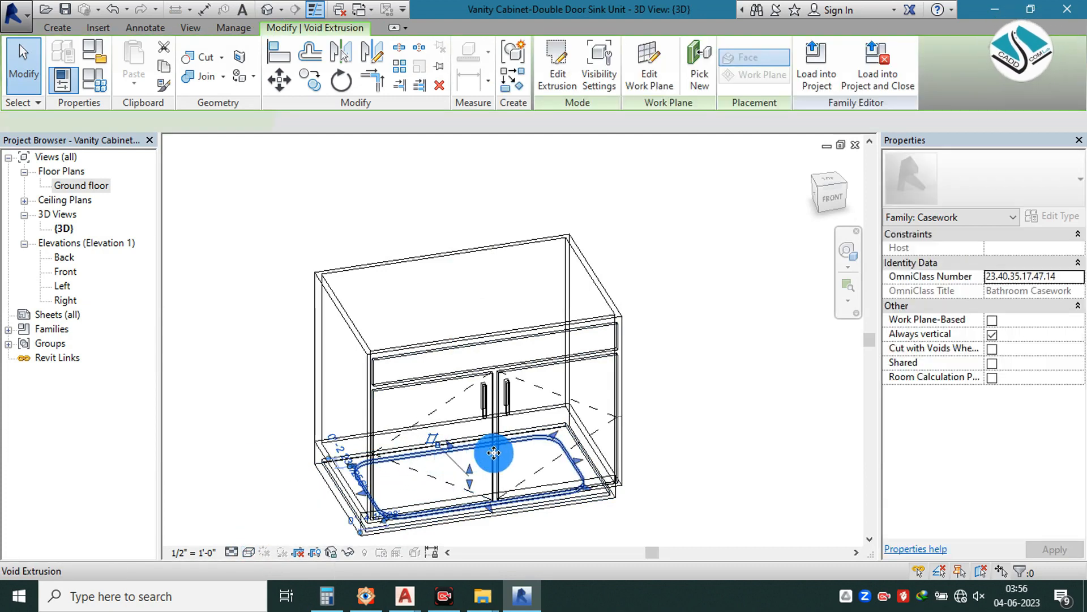
left_click_drag(469, 455, 466, 262)
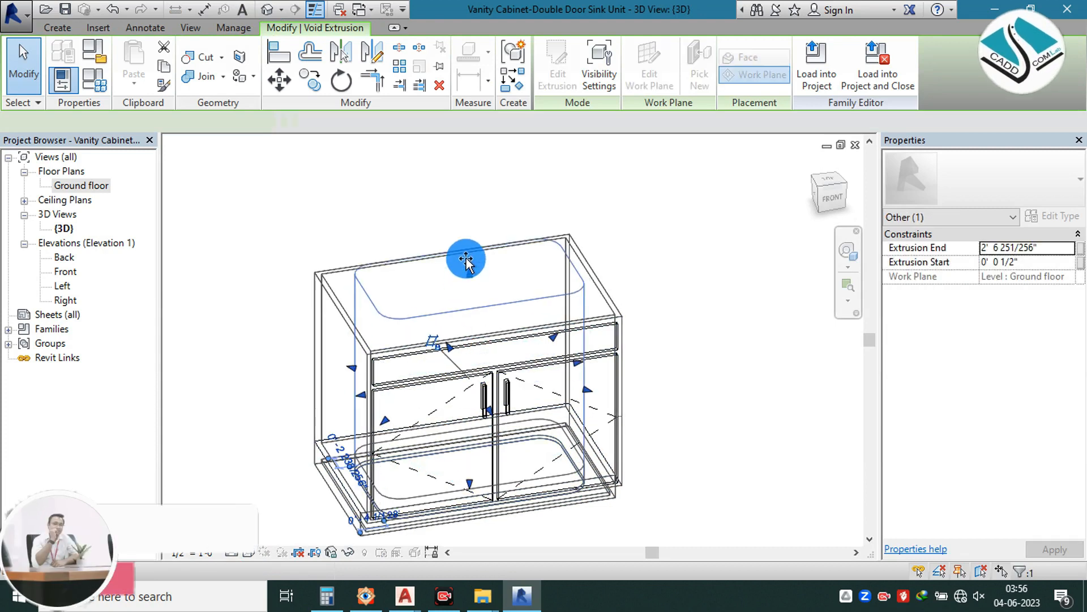
left_click_drag(466, 497, 473, 358)
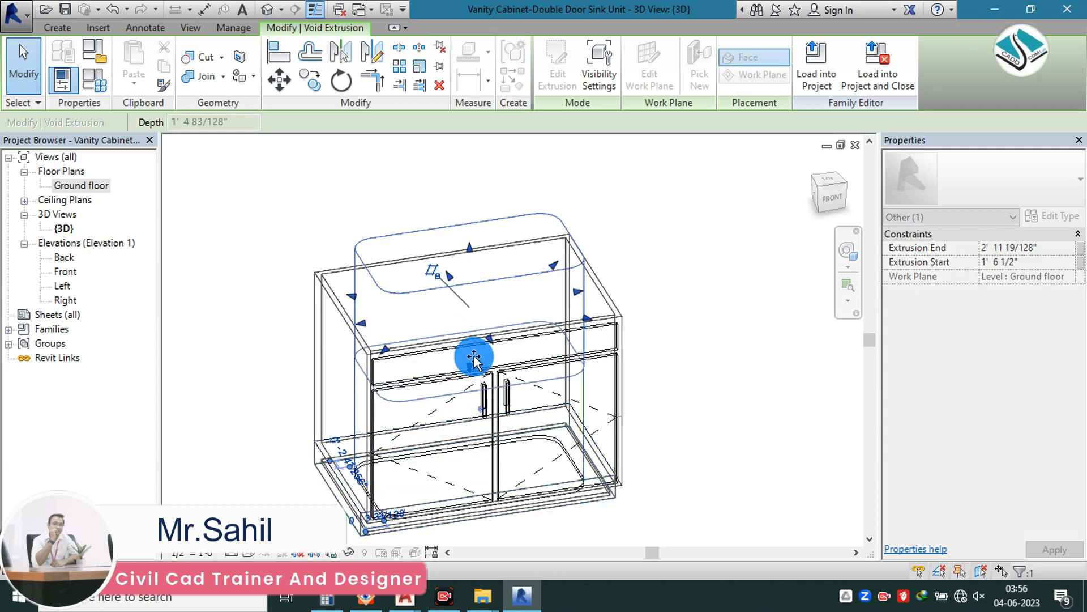
left_click(648, 262)
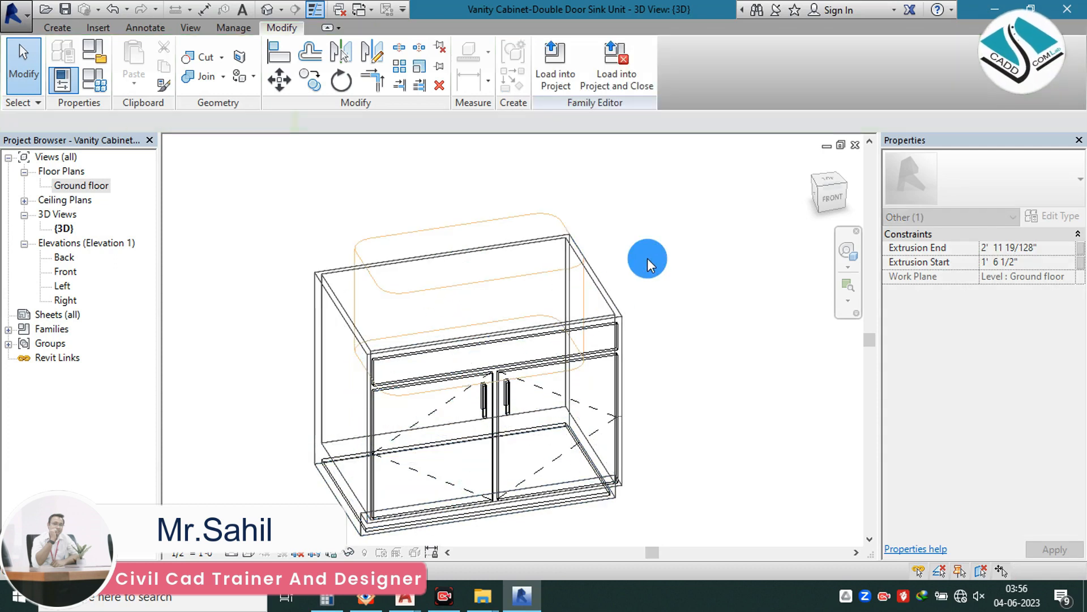
- Examine the cabinet top and the raised void in the shaded visual style
left_click(250, 552)
left_click(292, 490)
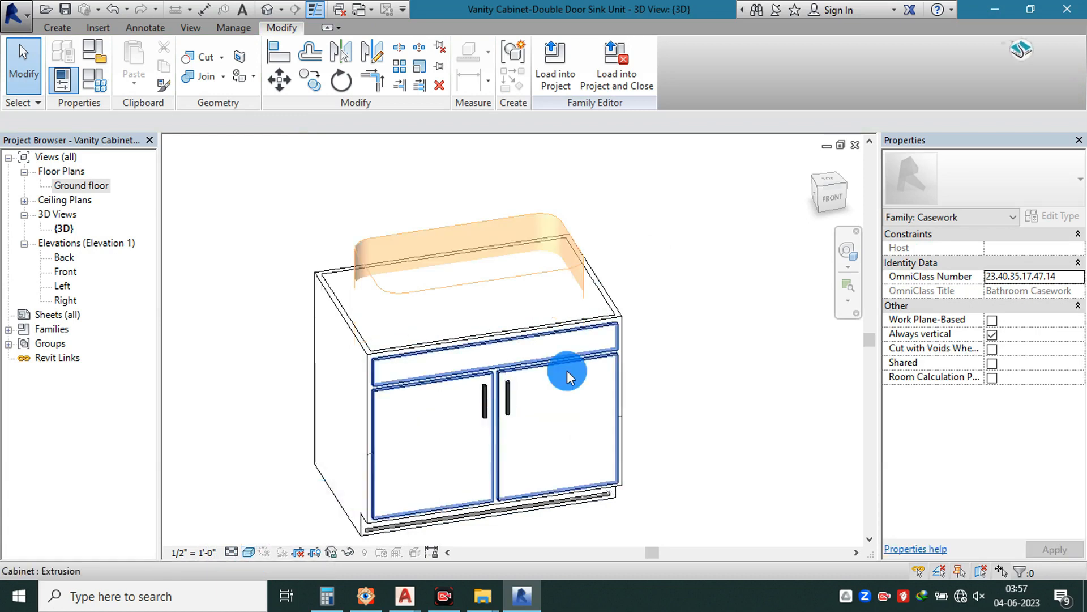
middle_click_drag(498, 329, 532, 347, "shift")
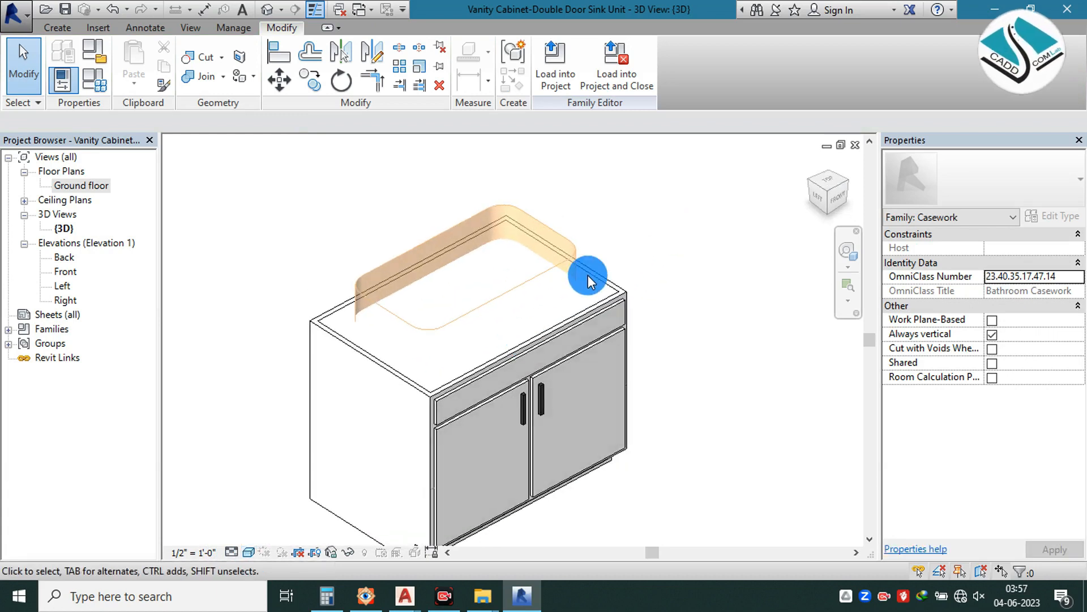
middle_click_drag(482, 312, 481, 253, "shift")
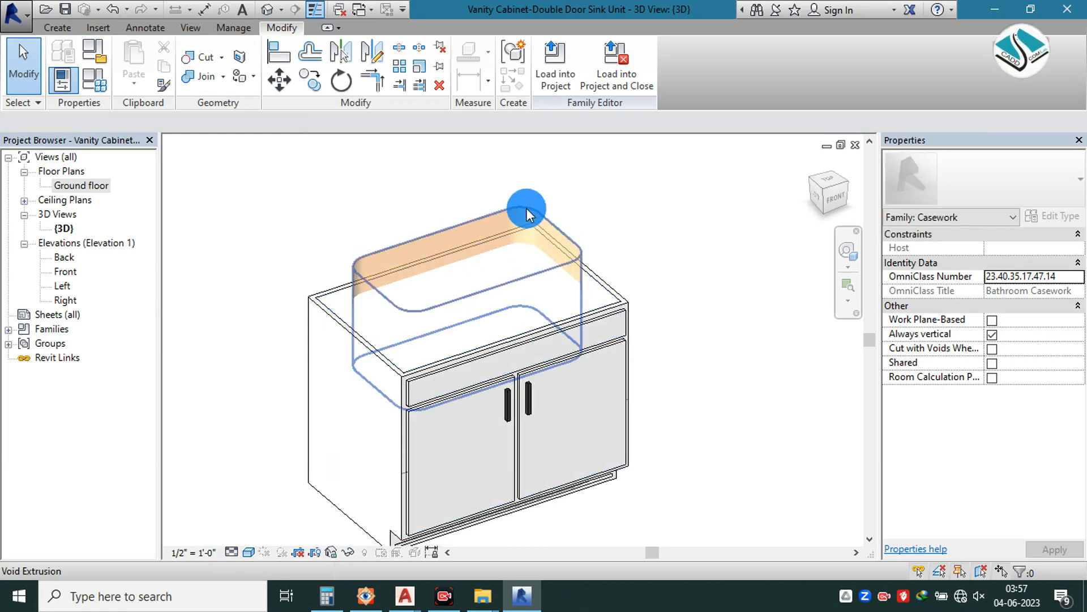
left_click(602, 290)
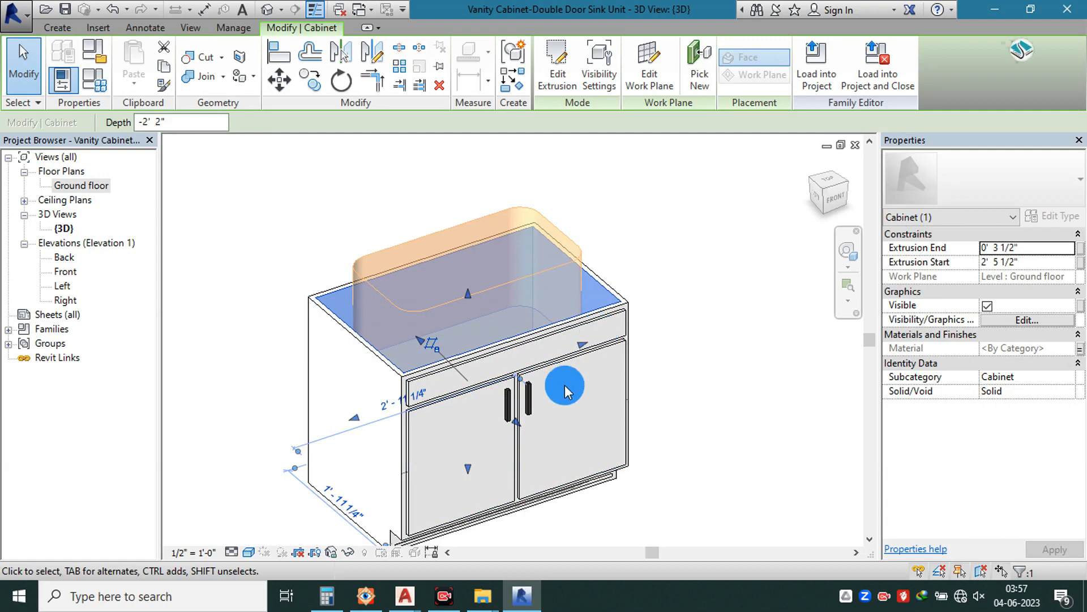
key("Escape")
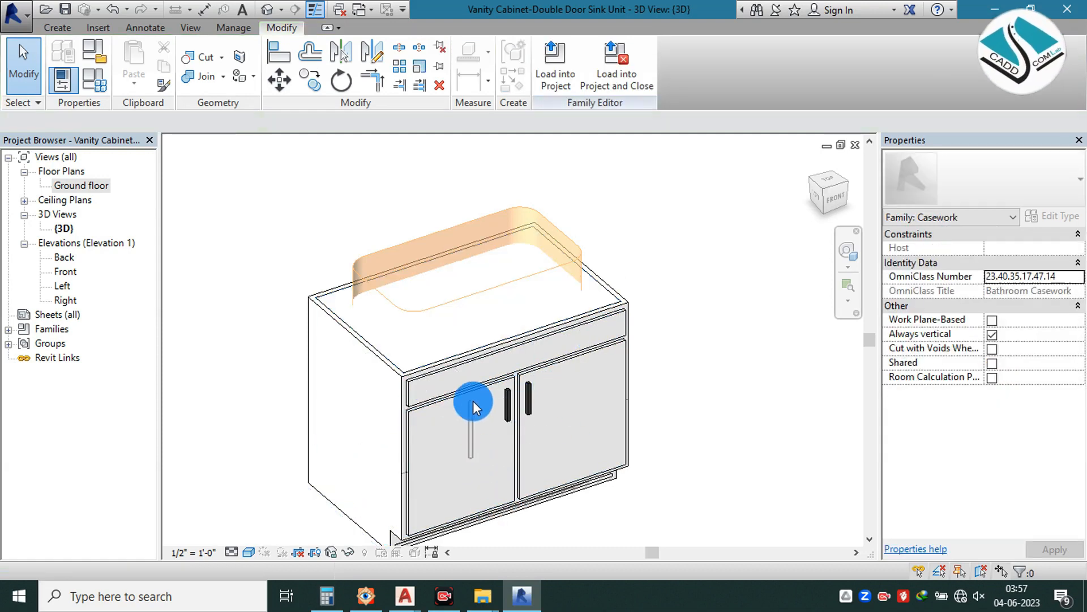
- Show the model in wireframe and raise the cabinet's inner extrusion's bottom face to the void's lower edge, removing the constraints
left_click(249, 552)
left_click(292, 452)
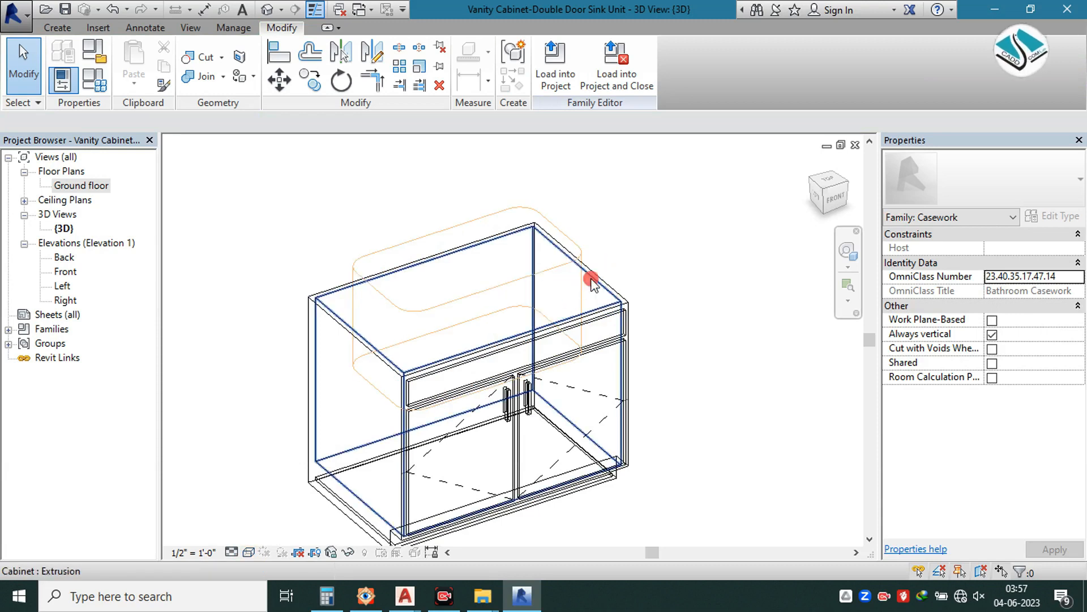
left_click(474, 459)
left_click_drag(468, 464, 481, 361)
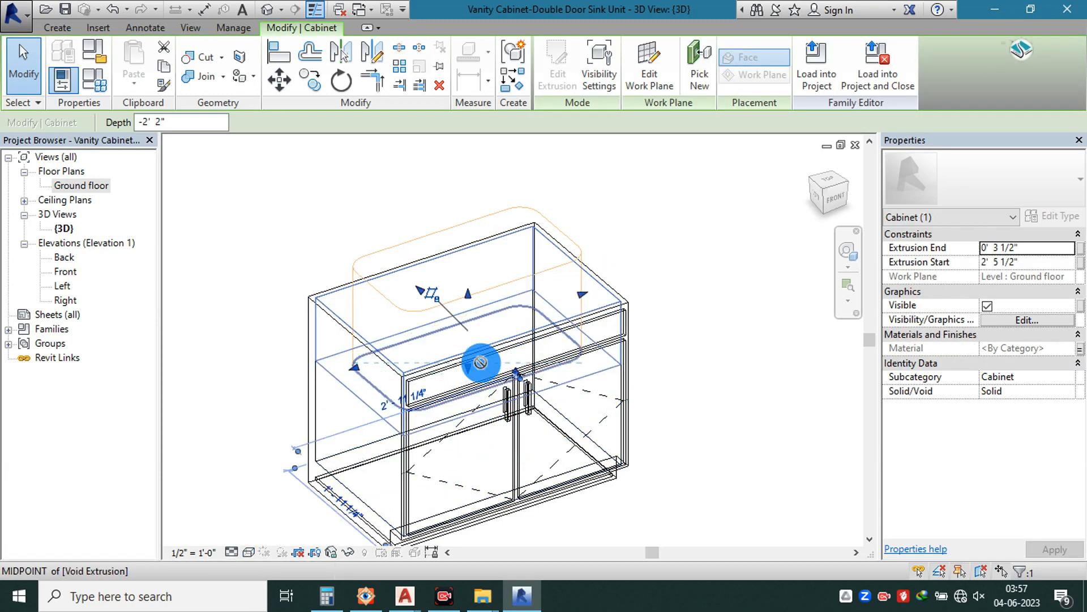
left_click_drag(486, 240, 528, 214)
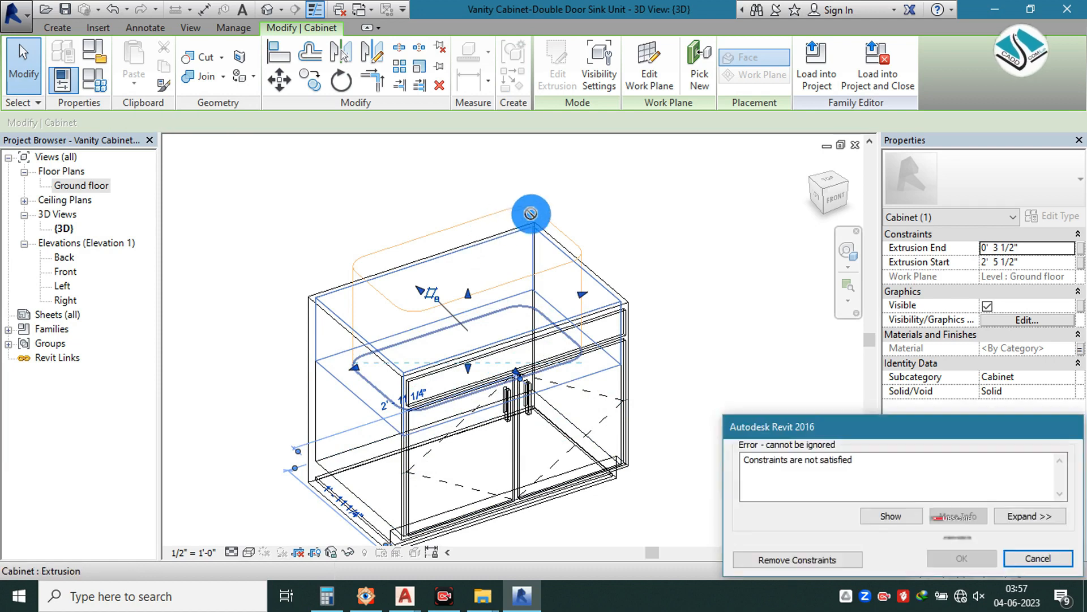
left_click(770, 562)
left_click(632, 222)
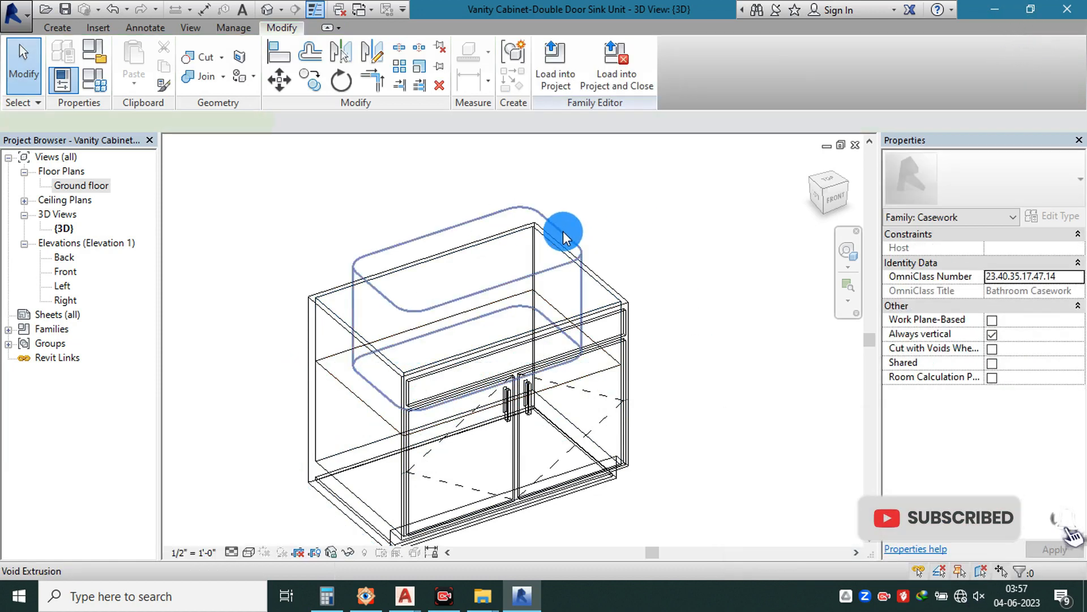
- Delete the rounded void extrusion and display the cabinet in the shaded visual style
left_click(563, 232)
key("Delete")
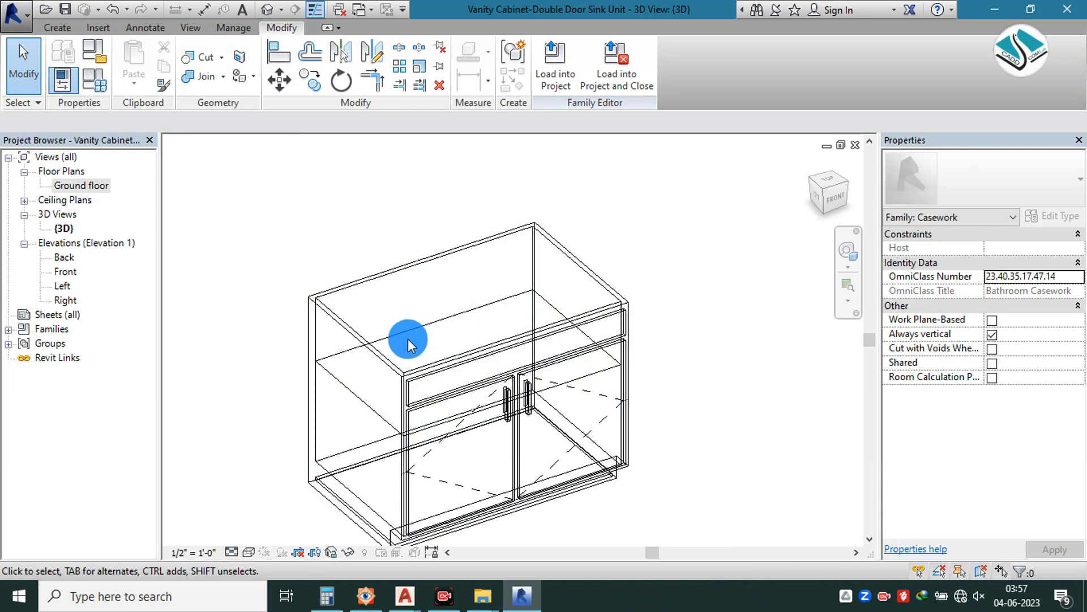
left_click(253, 549)
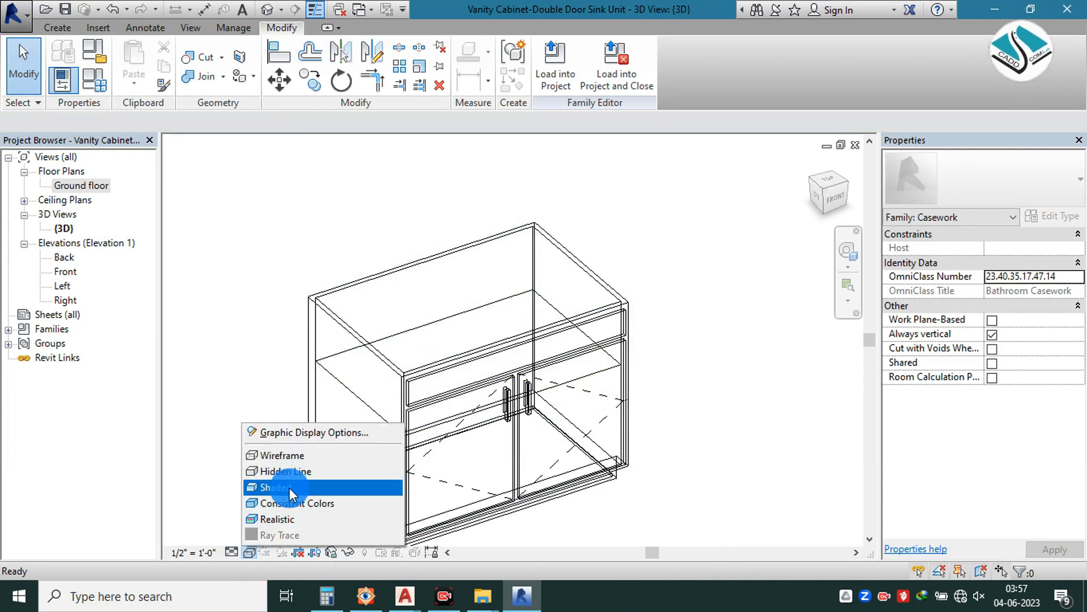
left_click(265, 485)
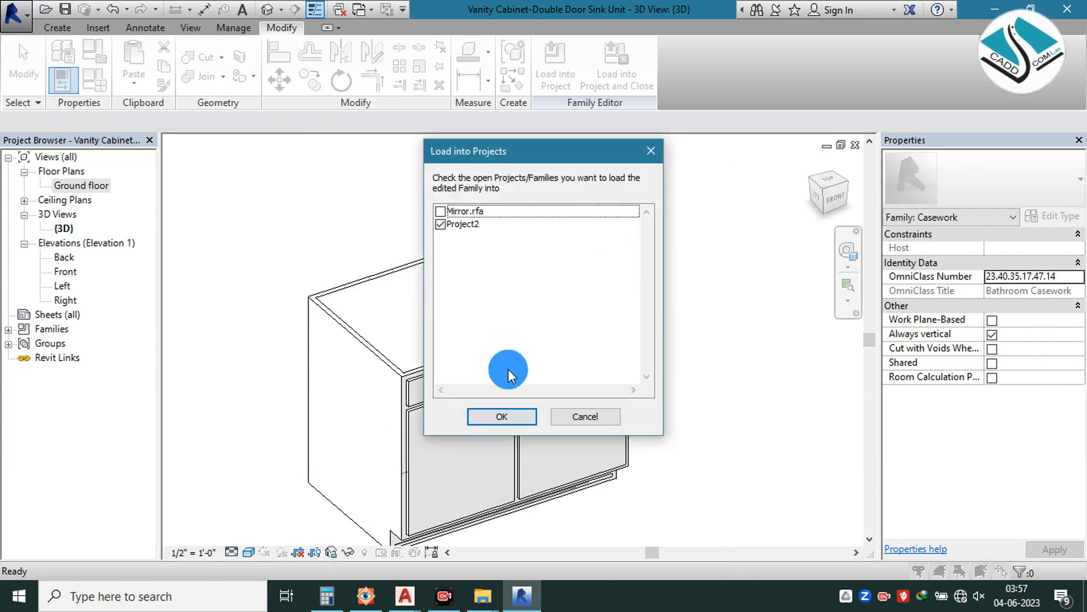
- Load the edited vanity cabinet family into Project2, overwriting the existing version without its parameter values
left_click(502, 418)
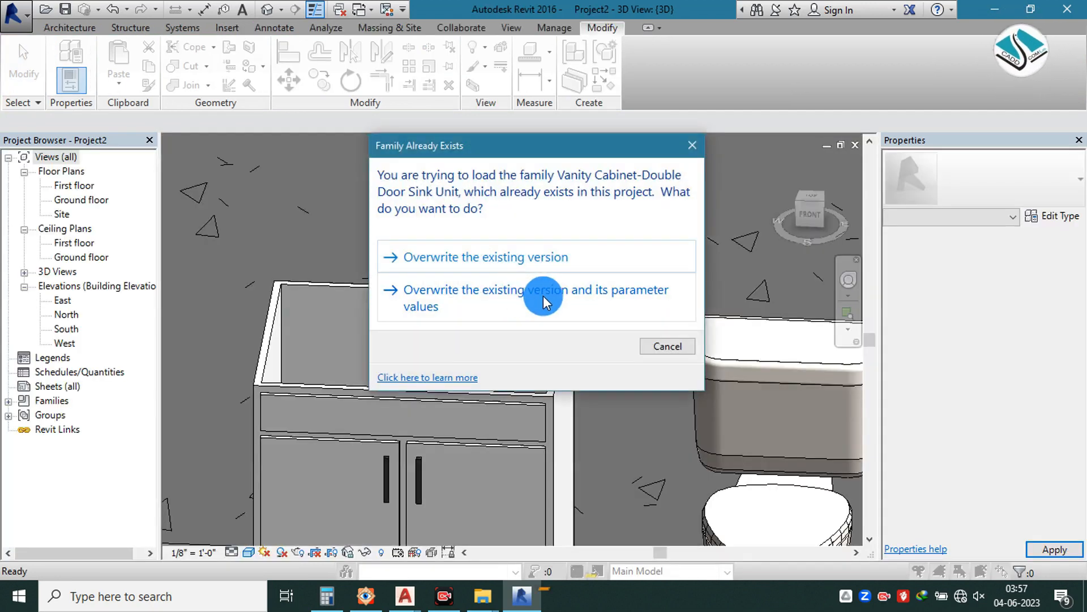
left_click(553, 265)
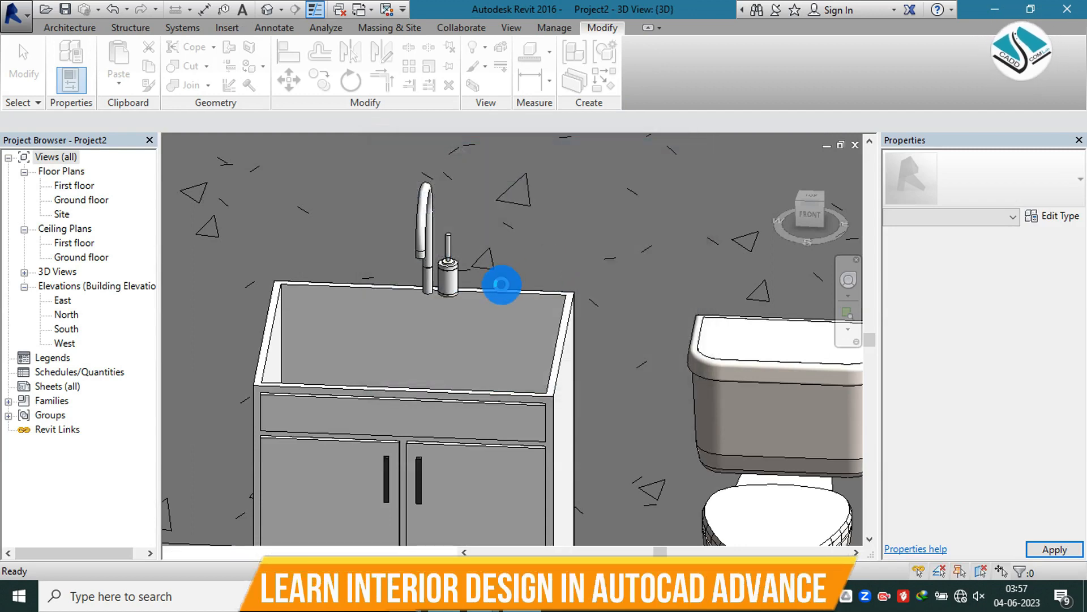
scroll(502, 287, "down", 2)
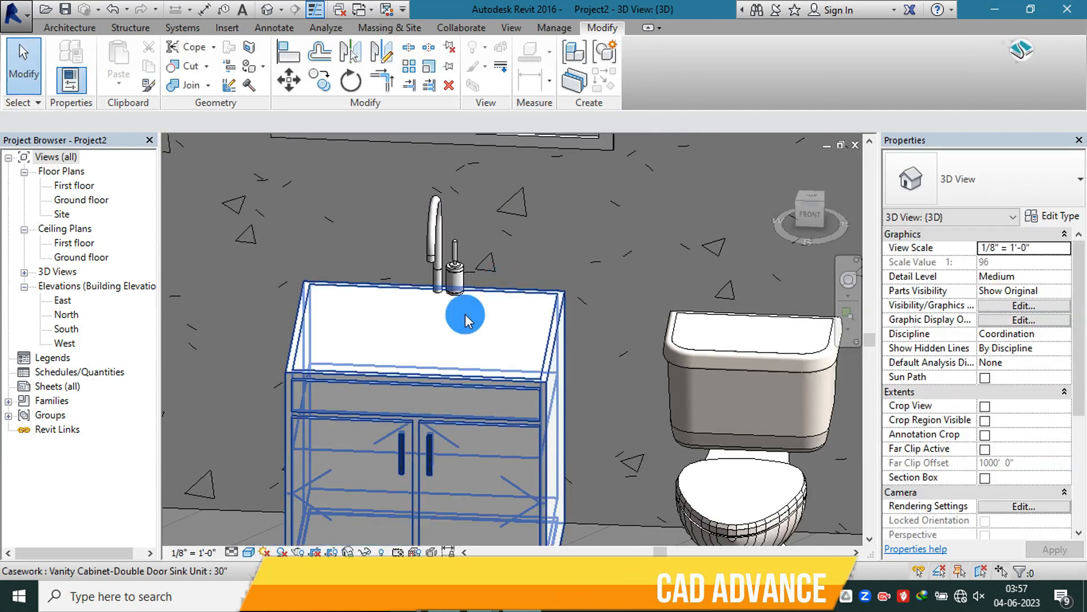
scroll(514, 322, "down", 2)
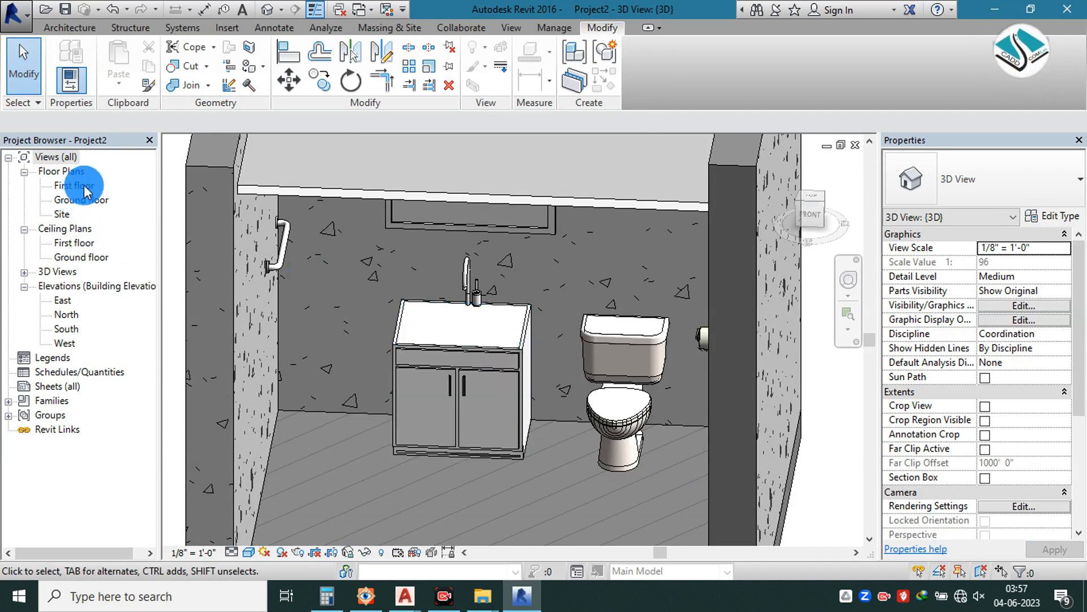
- In the ground floor plan, load the Sink - Cleaners - Wall Based (2) family from the desktop's revit bathroom folder as a component
double_click(83, 198)
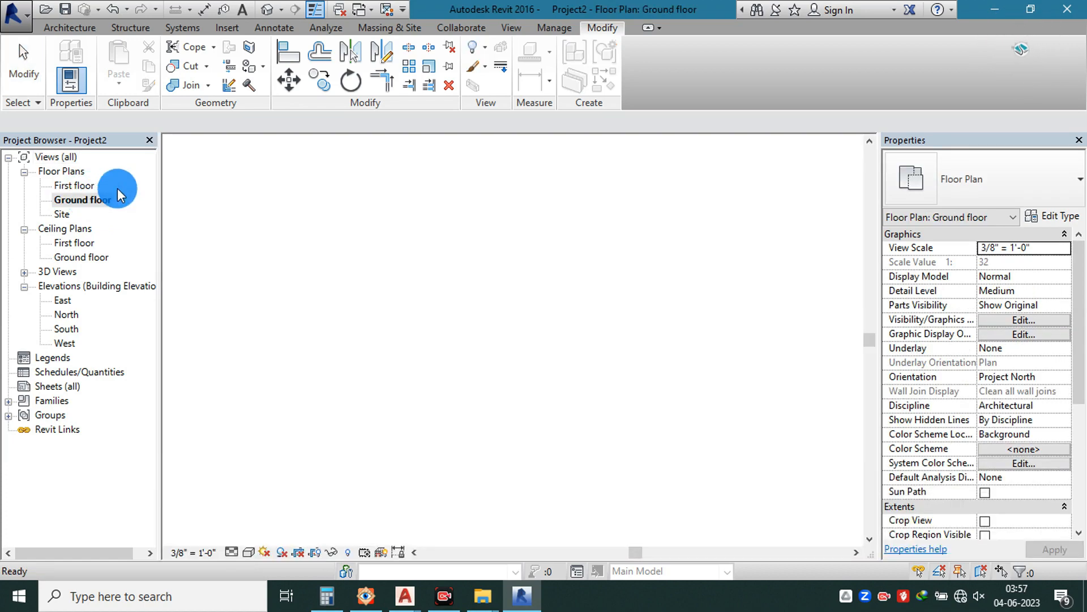
left_click(71, 28)
left_click(184, 60)
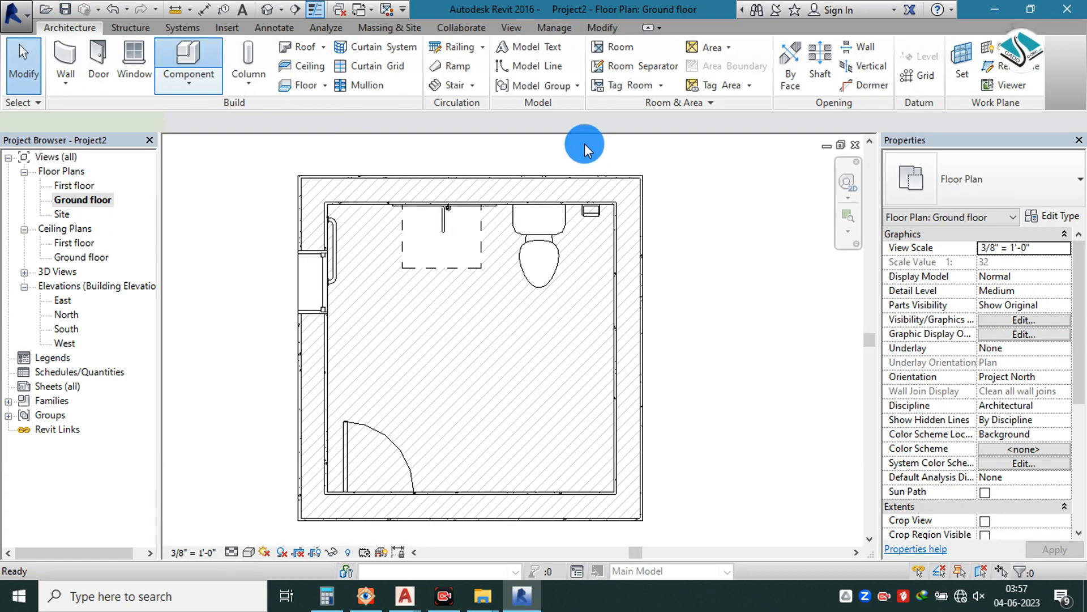
left_click(644, 62)
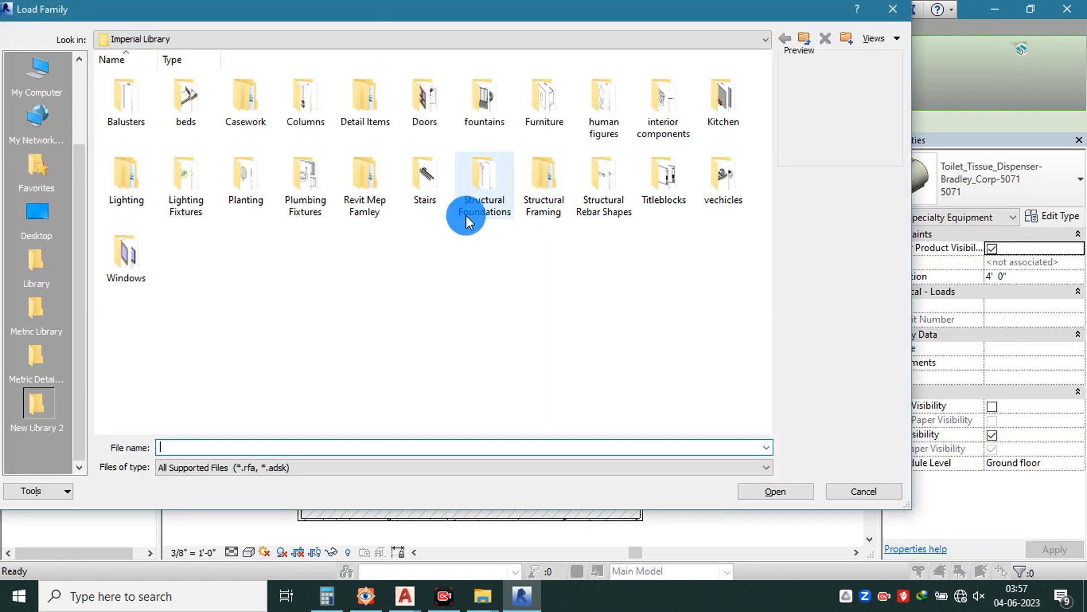
left_click(25, 214)
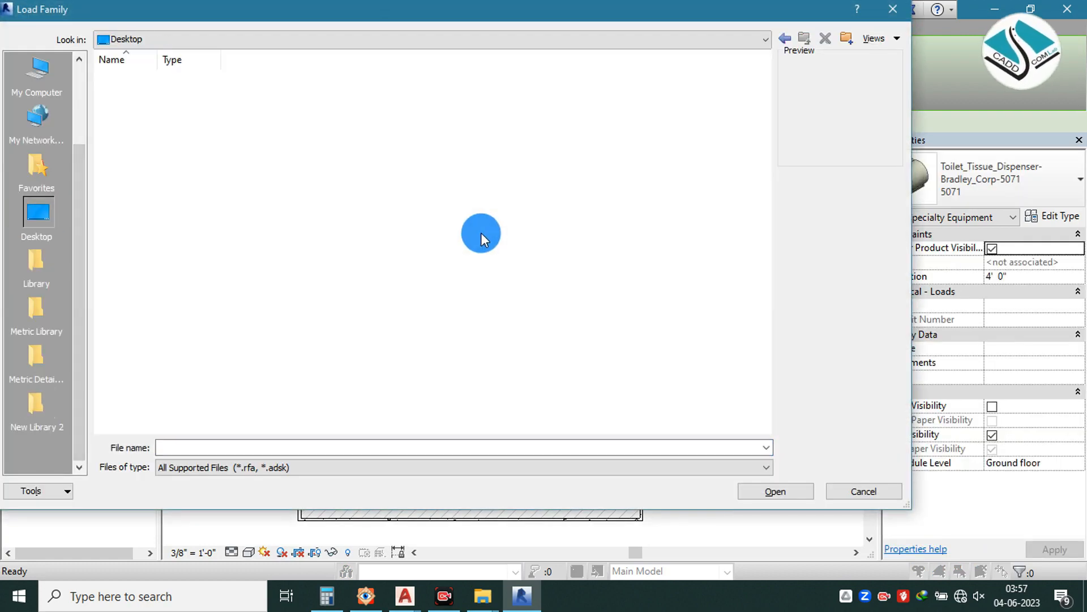
double_click(494, 116)
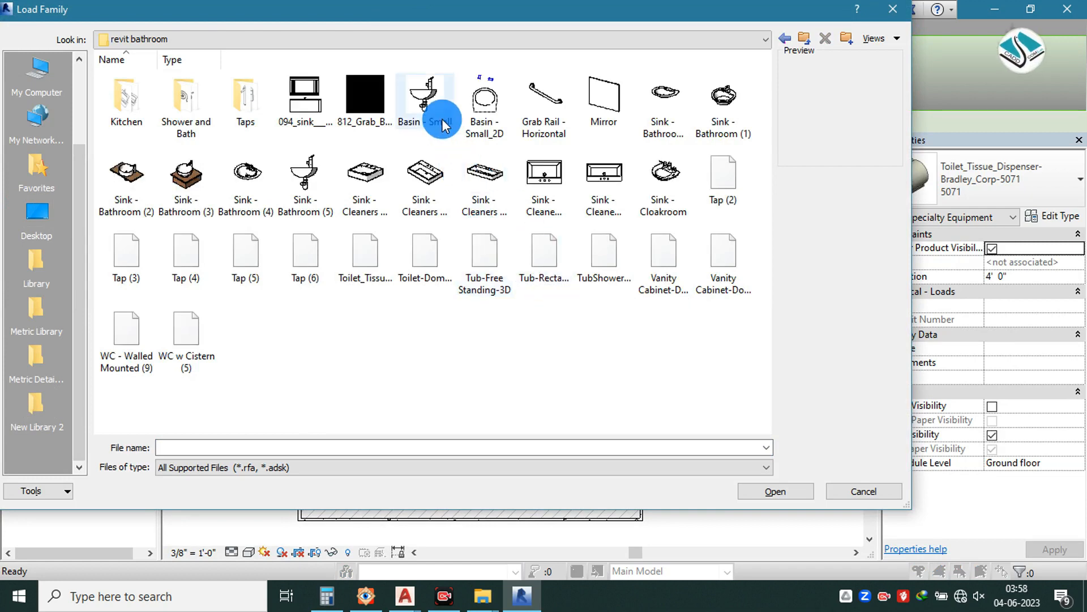
double_click(429, 179)
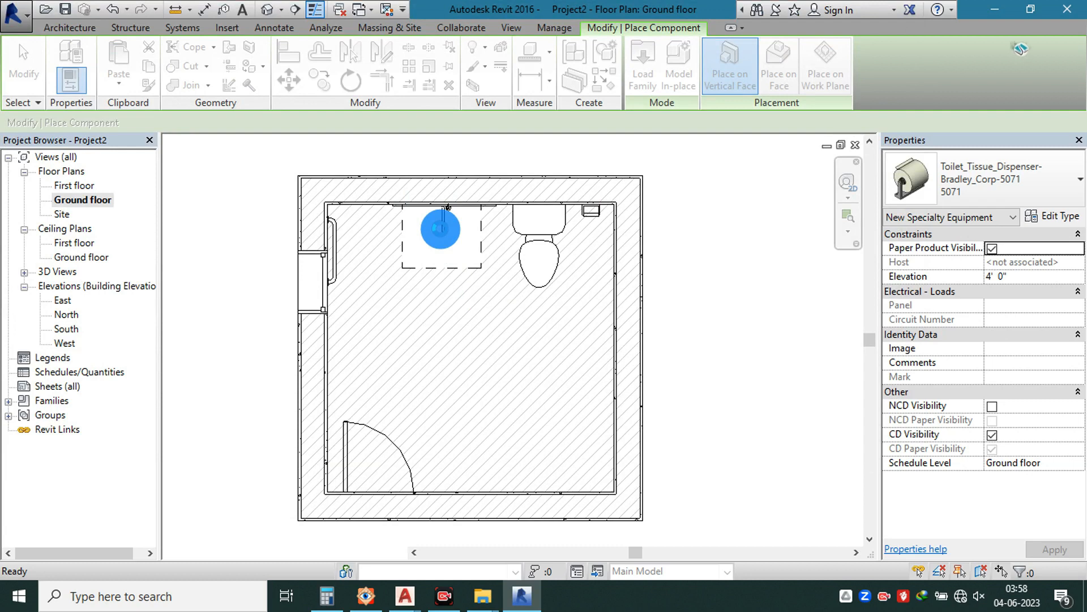
- Place the 650 x 500mm wall-based sink over the vanity cabinet, against the wall behind it
left_click(445, 222)
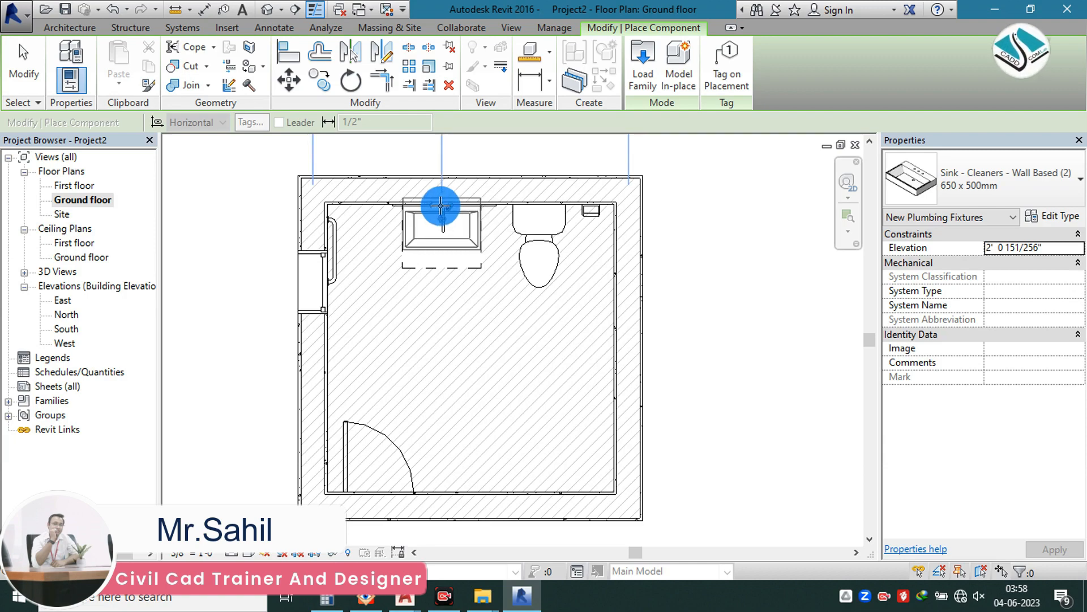
scroll(440, 206, "up", 2)
left_click(447, 221)
key("Escape")
key("Escape")
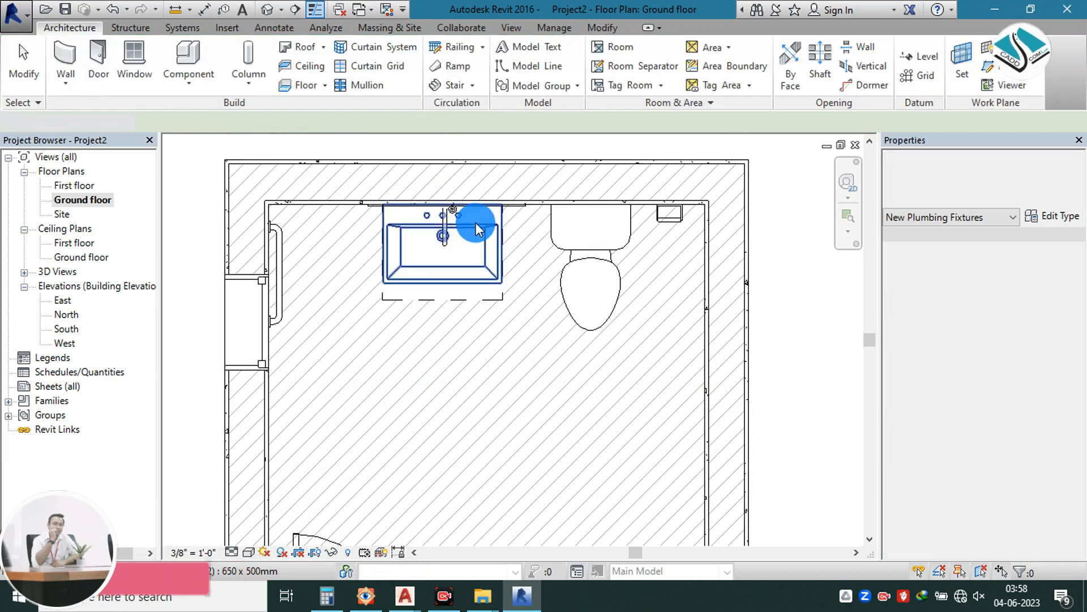
- Select the new sink in the 3D view and set its elevation to 3' 0"
left_click(266, 9)
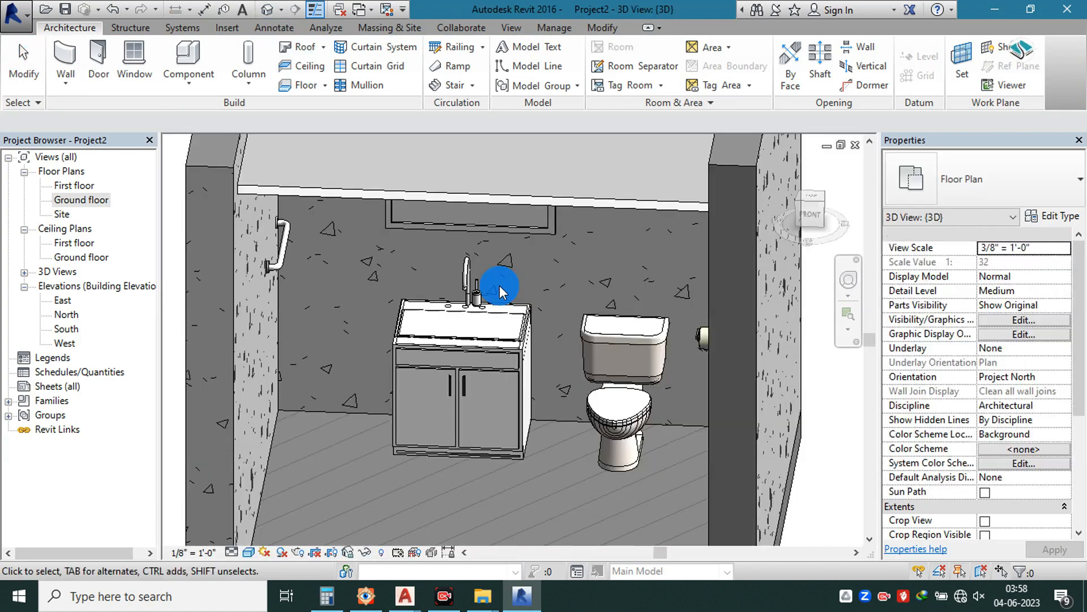
middle_click_drag(543, 327, 548, 333, "shift")
scroll(548, 333, "up", 5)
middle_click_drag(477, 326, 419, 314, "shift")
left_click(427, 284)
middle_click_drag(534, 330, 855, 323, "shift")
left_click(1020, 265)
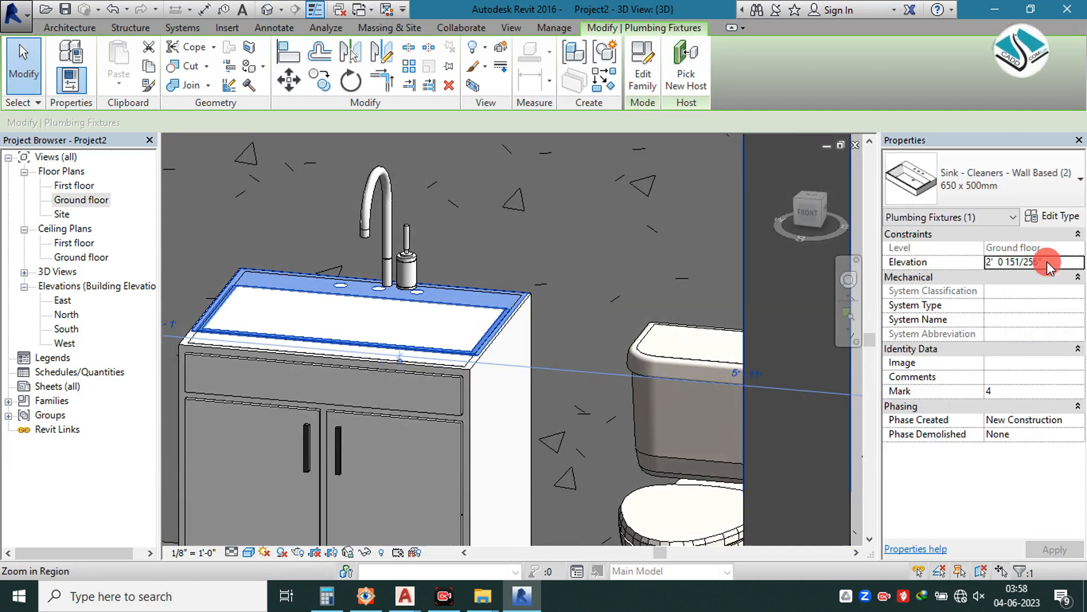
left_click_drag(1049, 267, 970, 262)
type("3' 0")
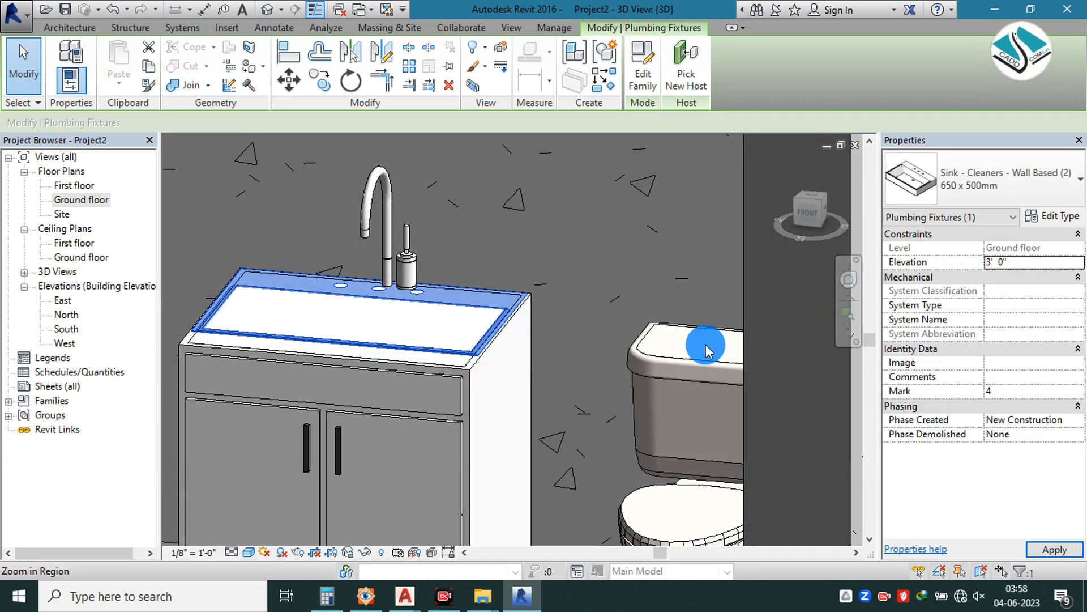
middle_click_drag(498, 303, 509, 294, "shift")
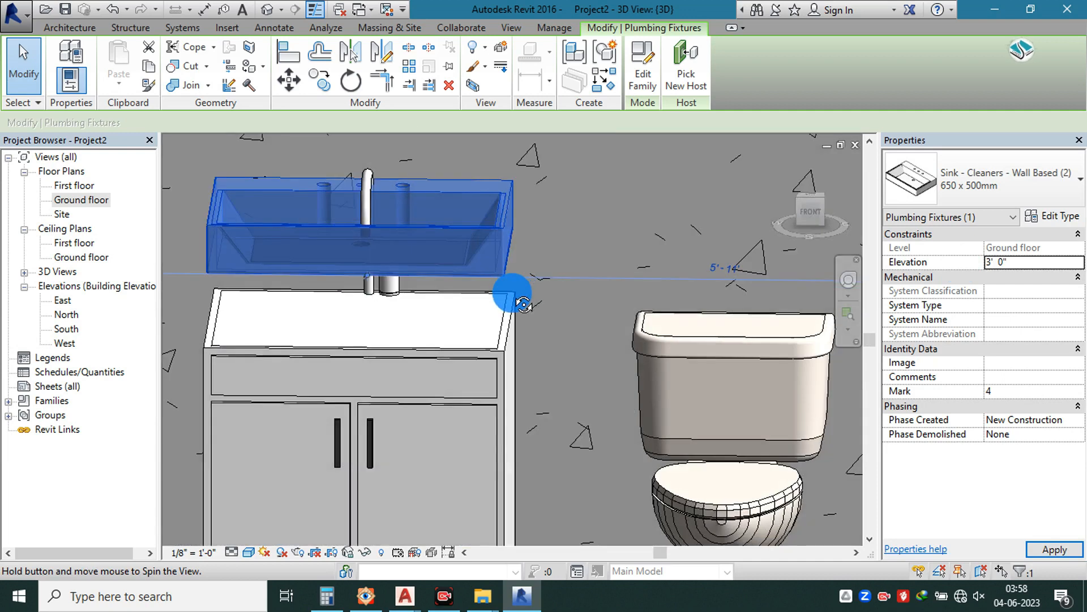
- In the South elevation, nudge the selected wall-based sink down until it rests on top of the vanity cabinet
double_click(67, 328)
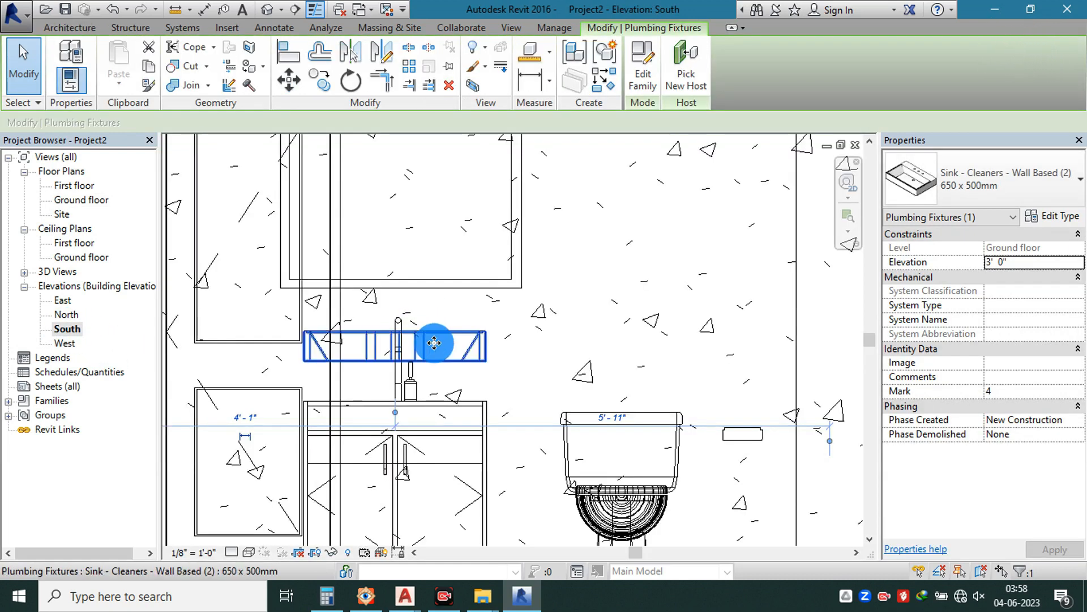
key("Down")
key("Down")
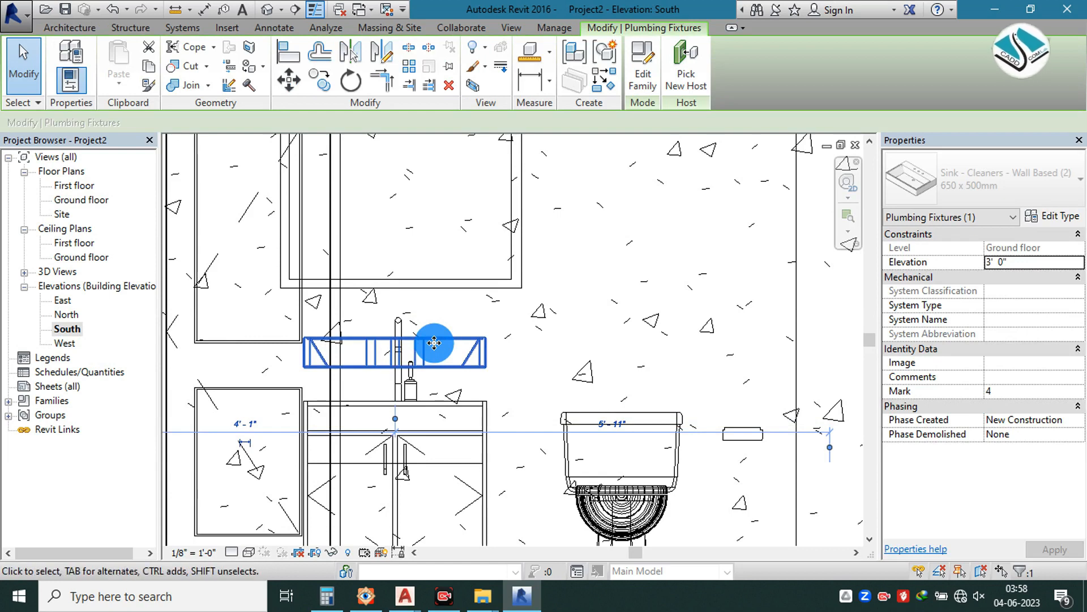
key("Down")
key("Down")
key("Down")
key("Down")
key("Down")
key("Down")
key("Down")
key("Down")
key("Down")
key("Down")
key("Down")
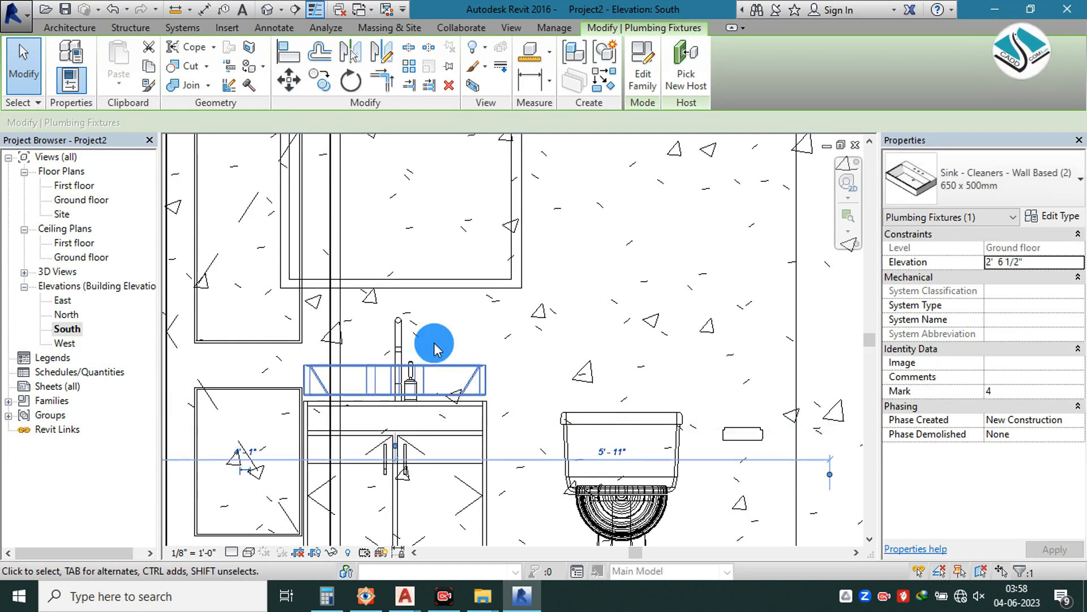
left_click(422, 334)
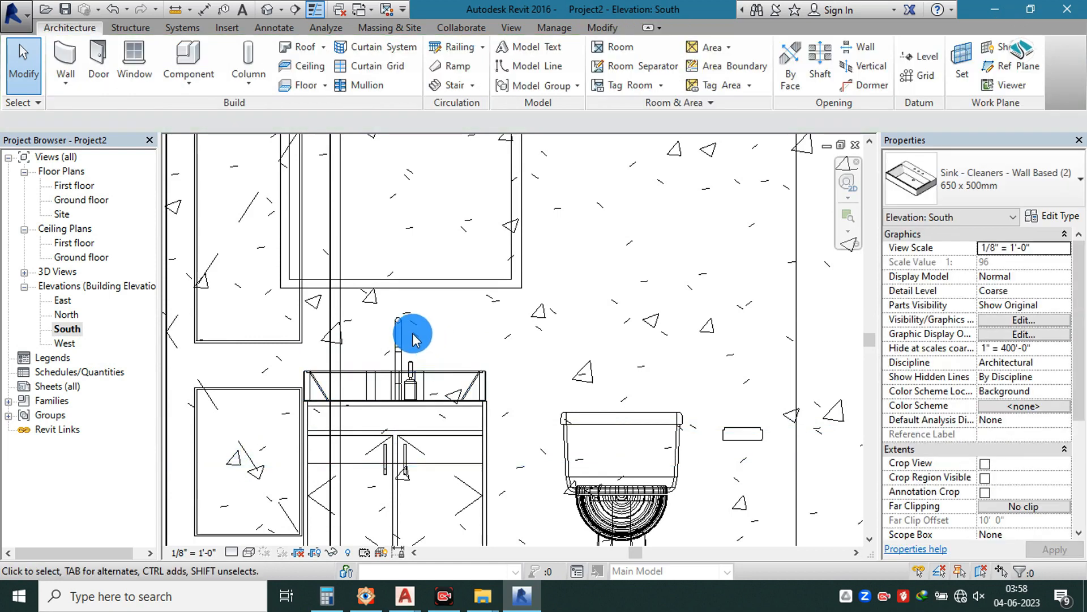
- Raise the tap to a 2' 10 1/2" offset so it stands on the sink, and nudge it slightly left
left_click(395, 317)
key("Up")
key("Up")
key("Up")
key("Up")
key("Up")
key("Up")
key("Up")
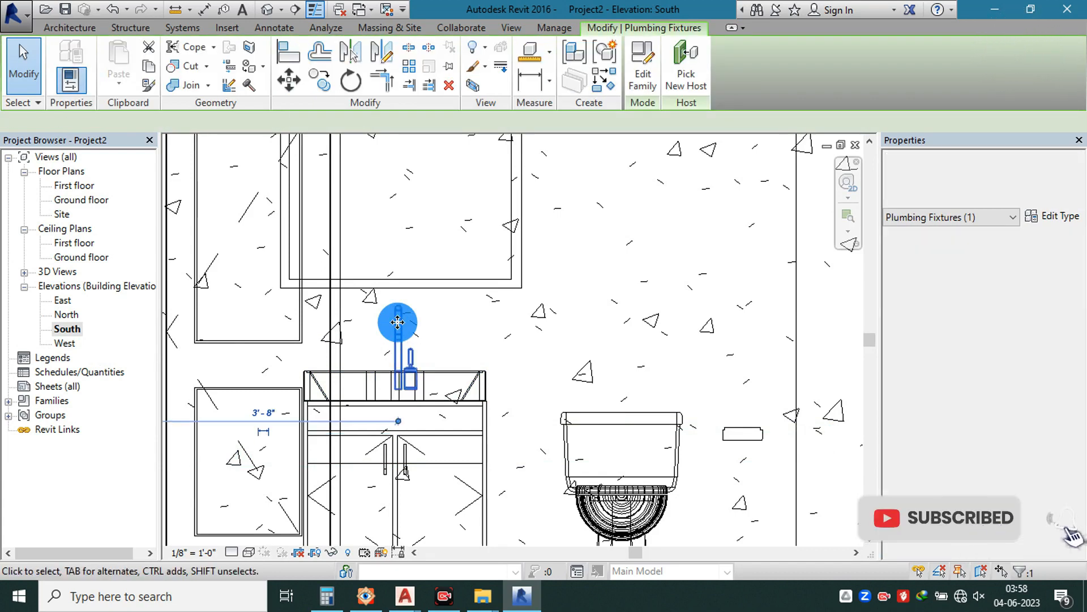
key("Up")
key("Up")
key("Up")
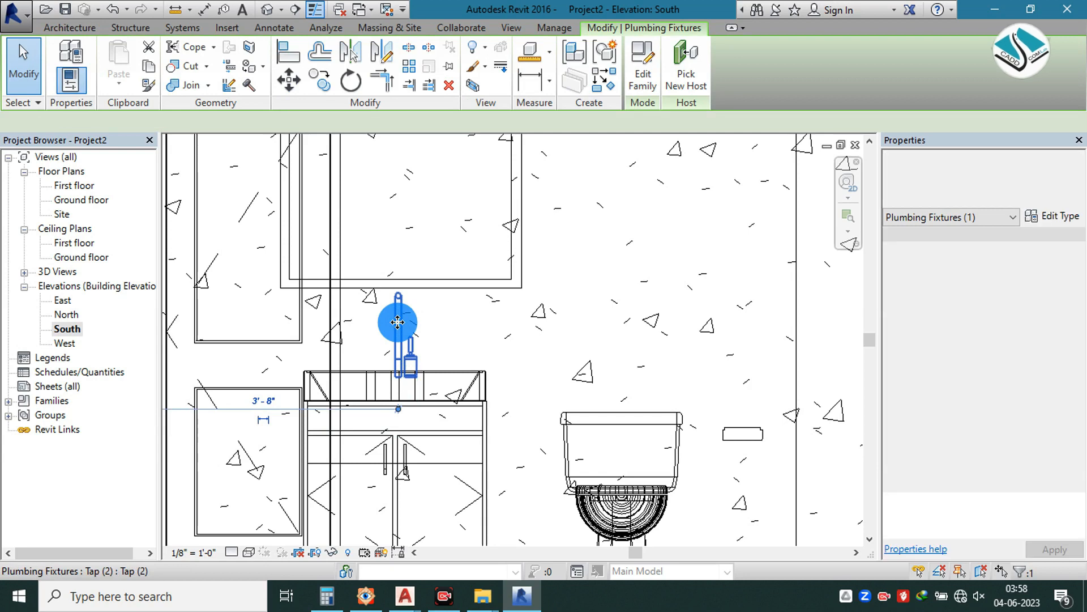
key("Up")
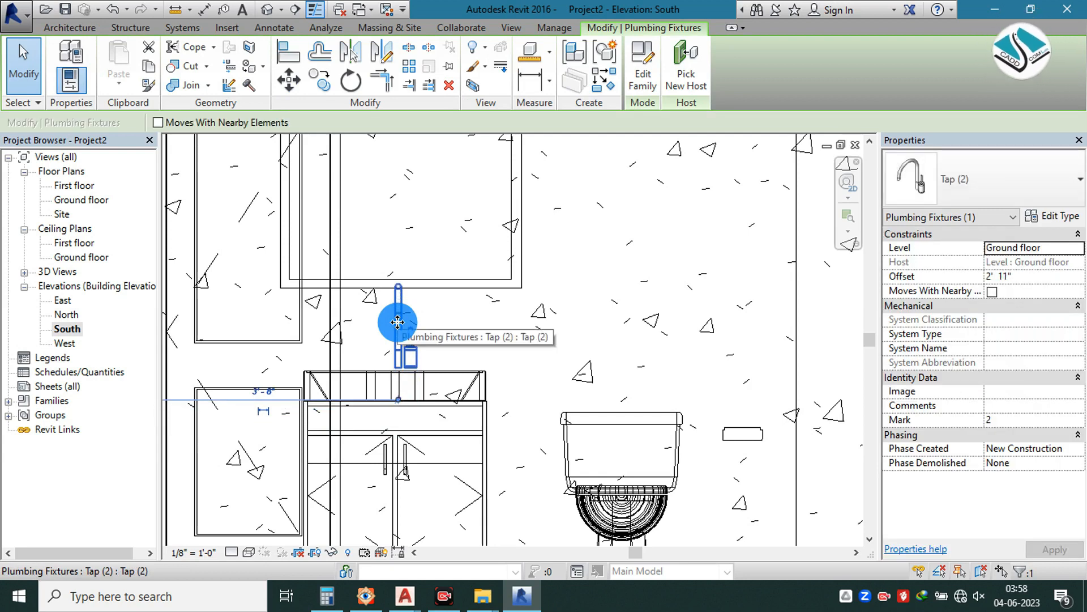
key("Down")
key("Left")
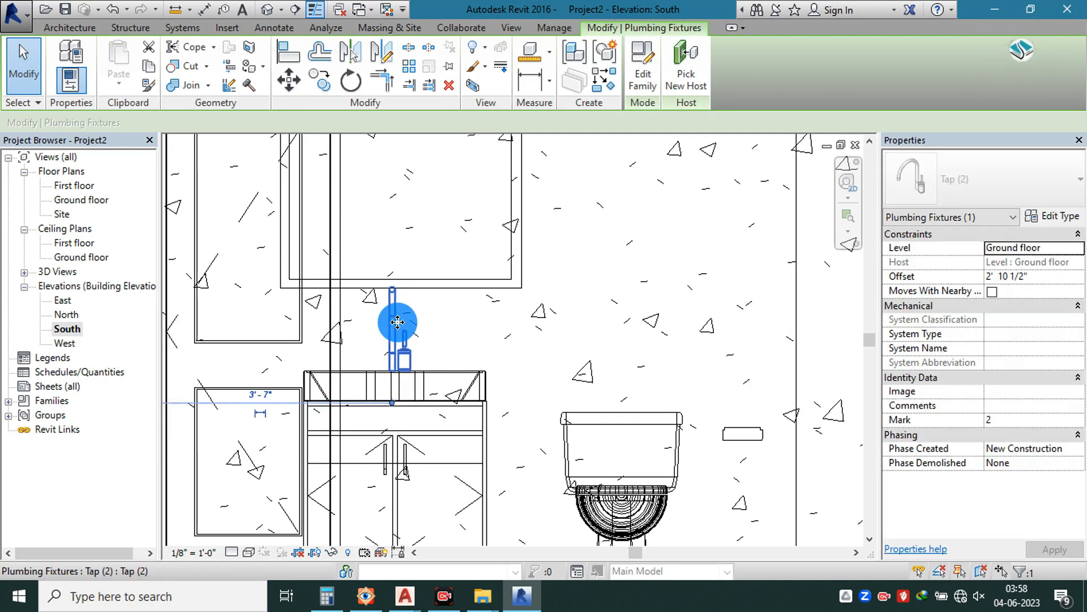
left_click(399, 214)
- Examine the fitted sink and tap in the 3D view, and check the bathroom layout in the ground floor plan
left_click(267, 12)
middle_click_drag(498, 334, 454, 311, "shift")
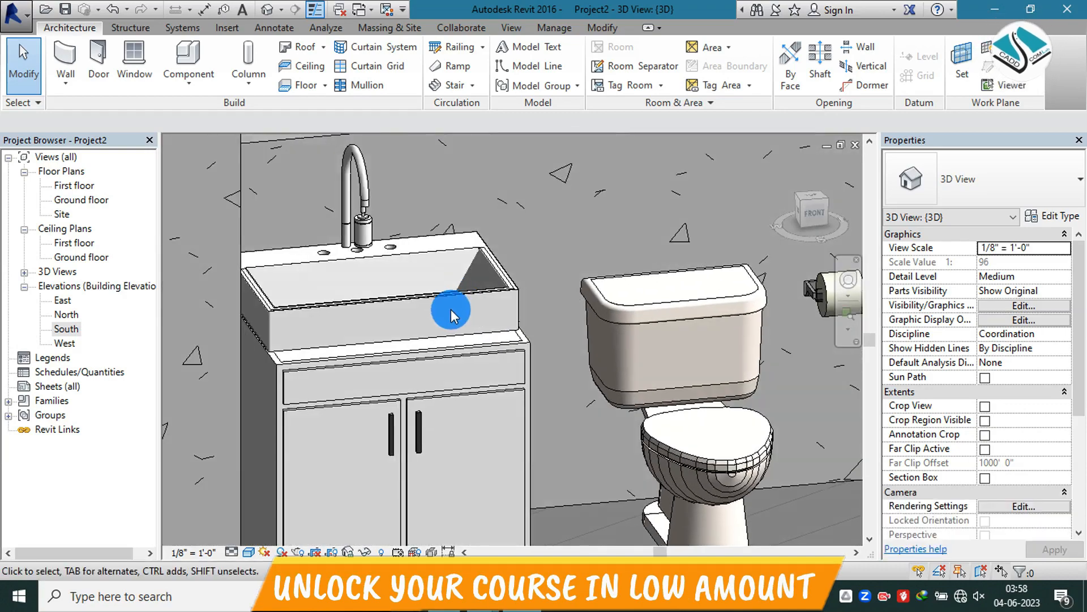
scroll(452, 310, "down", 4)
mouse_move(538, 343)
middle_mouse_down("shift")
mouse_move(531, 272)
mouse_move(524, 335)
middle_mouse_up("shift")
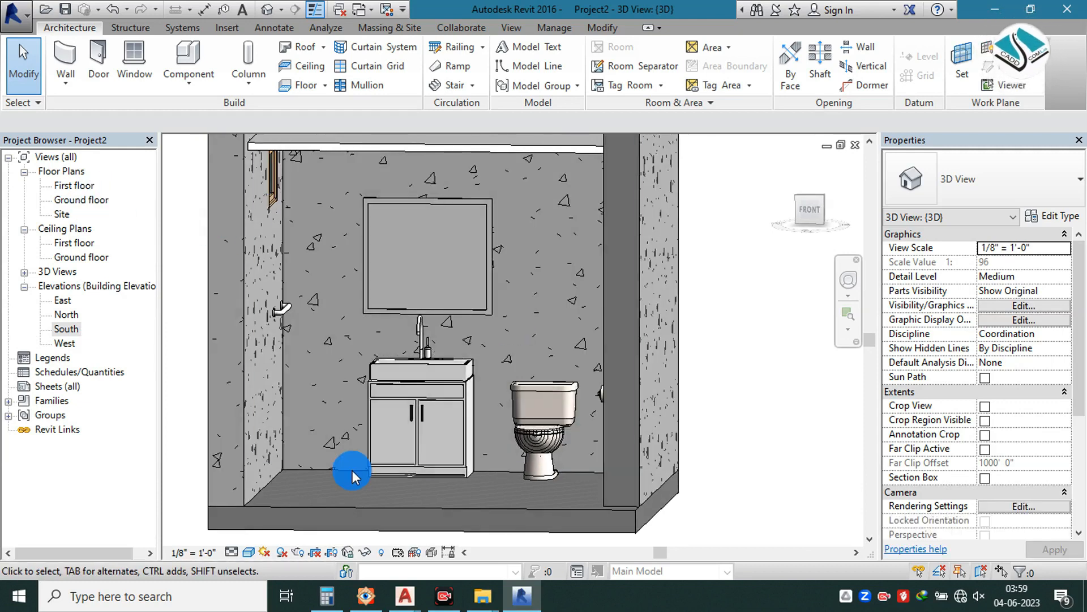
double_click(93, 199)
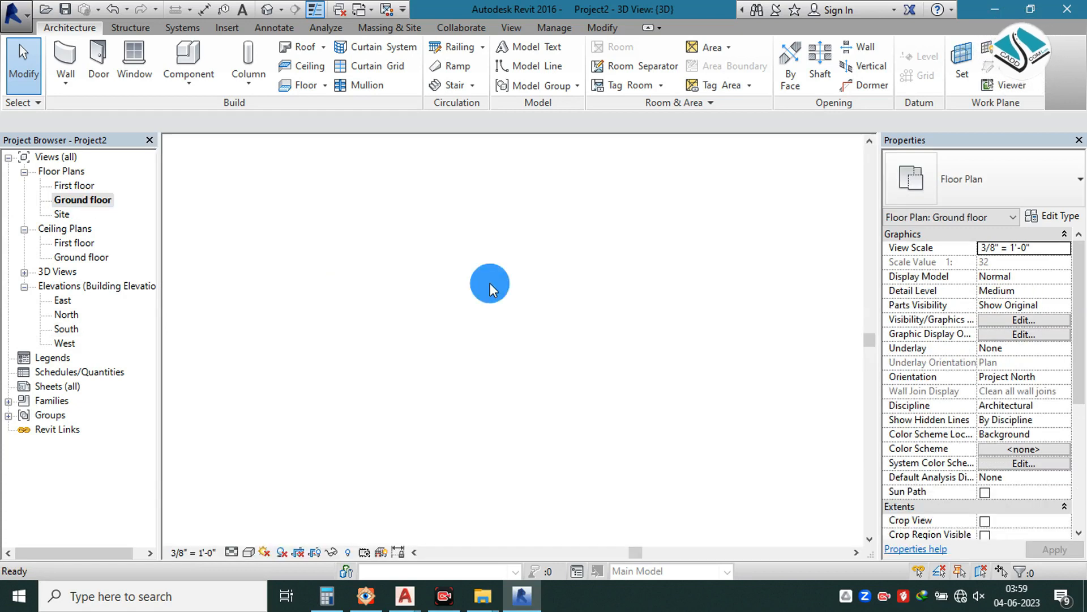
scroll(478, 290, "down", 3)
middle_click_drag(553, 313, 509, 273)
scroll(510, 272, "up", 1)
left_click(637, 288)
middle_click_drag(630, 293, 626, 291)
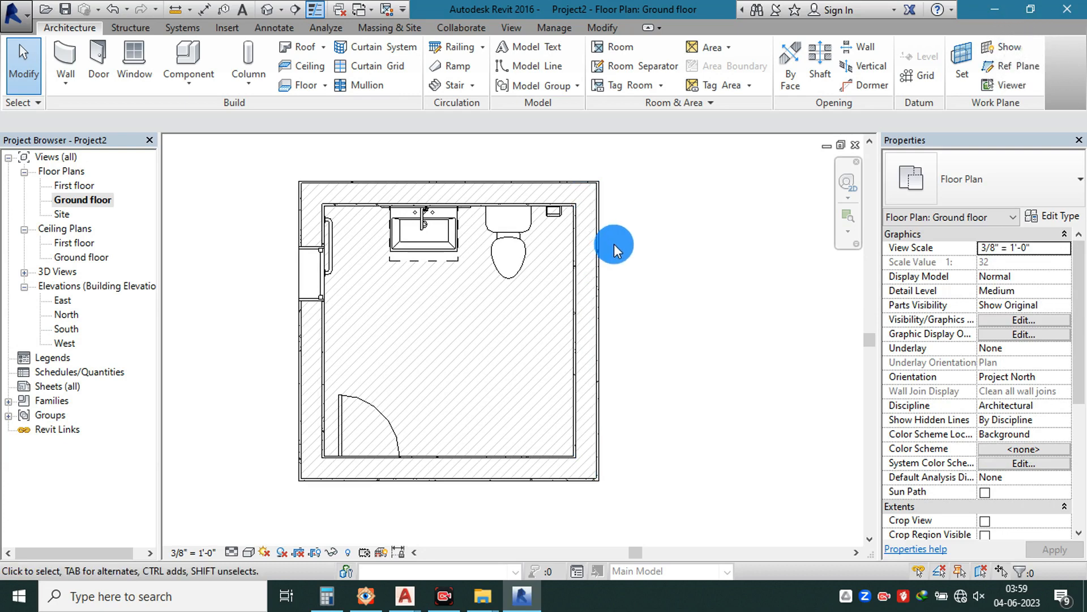
- Switch to AutoCAD, examine the annotated bathroom sections in toilet details typical.dwg, and return to the Revit project
mouse_move(405, 596)
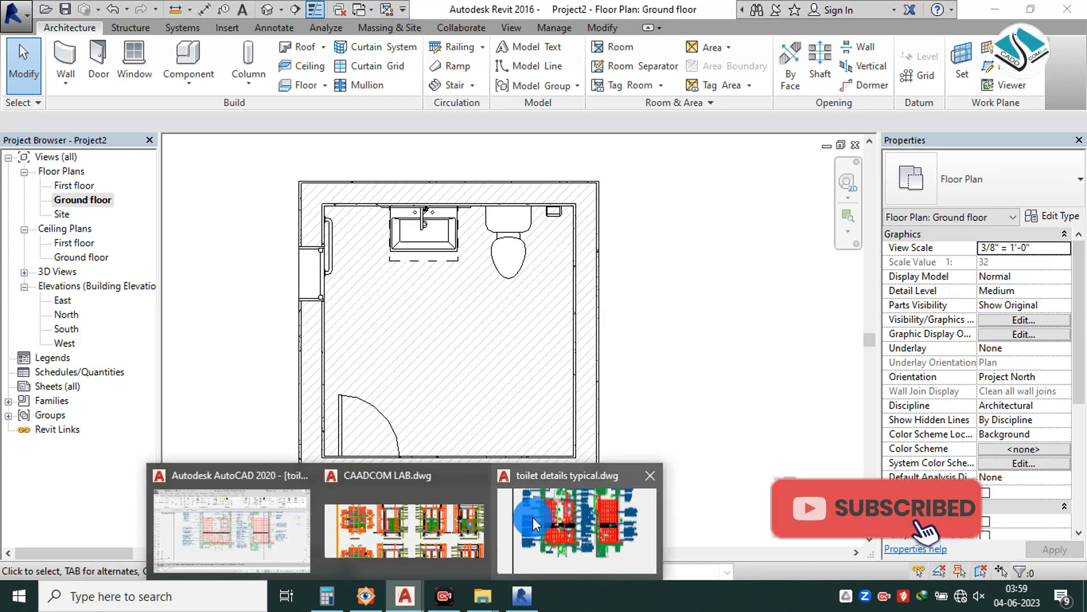
left_click(485, 515)
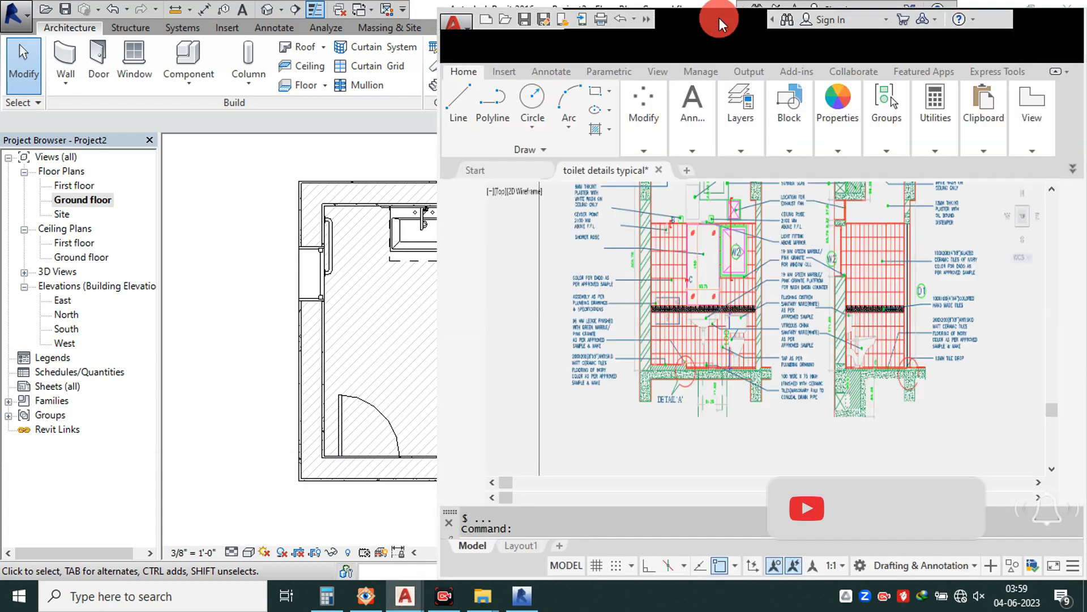
double_click(720, 19)
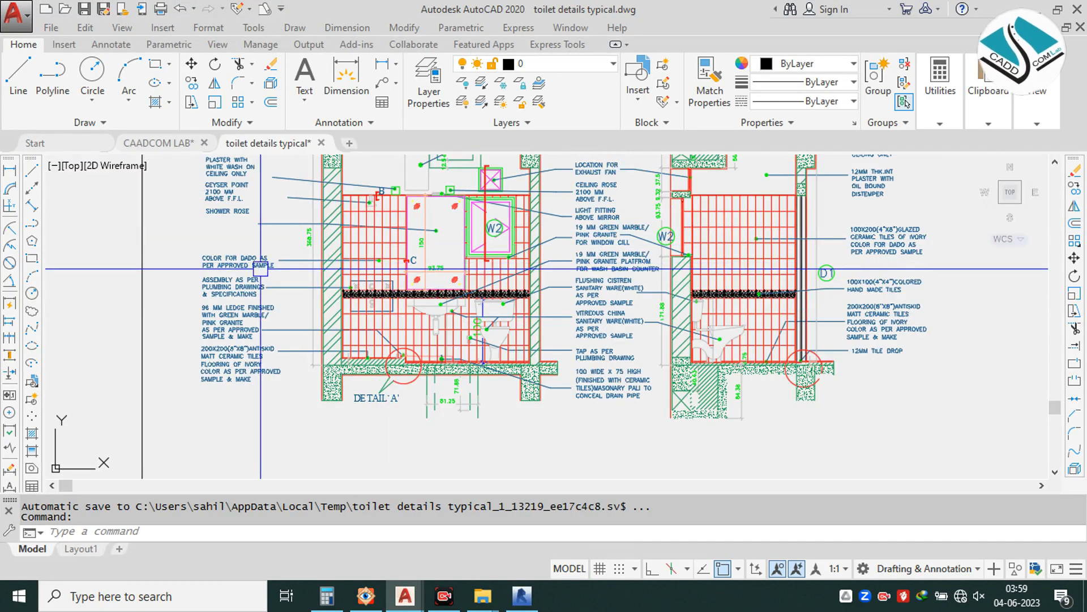
middle_click_drag(261, 268, 292, 330)
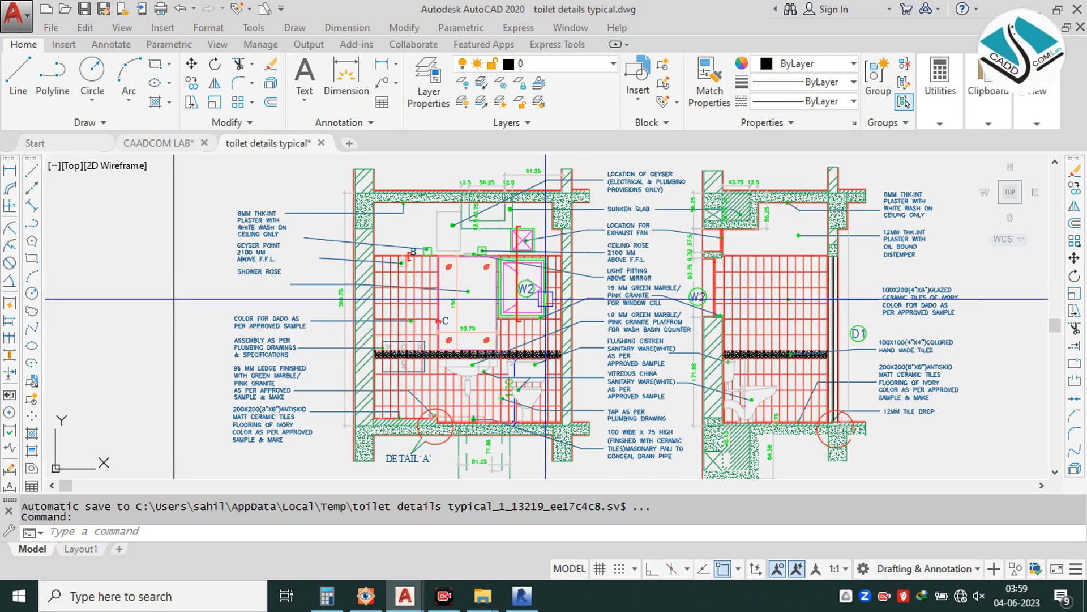
scroll(276, 255, "up", 1)
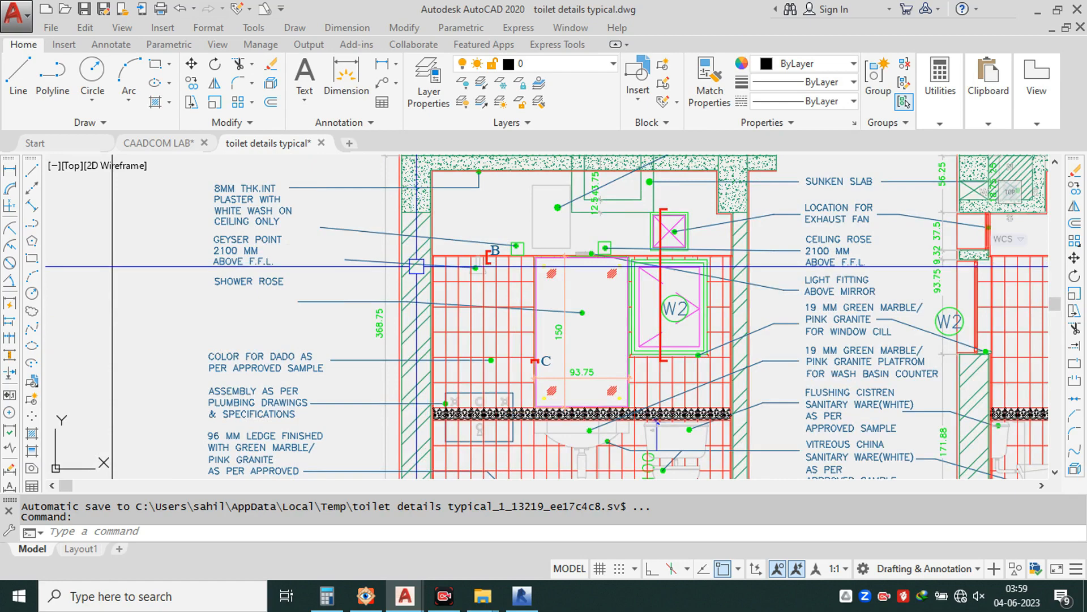
middle_click_drag(276, 255, 186, 206)
left_click(1036, 17)
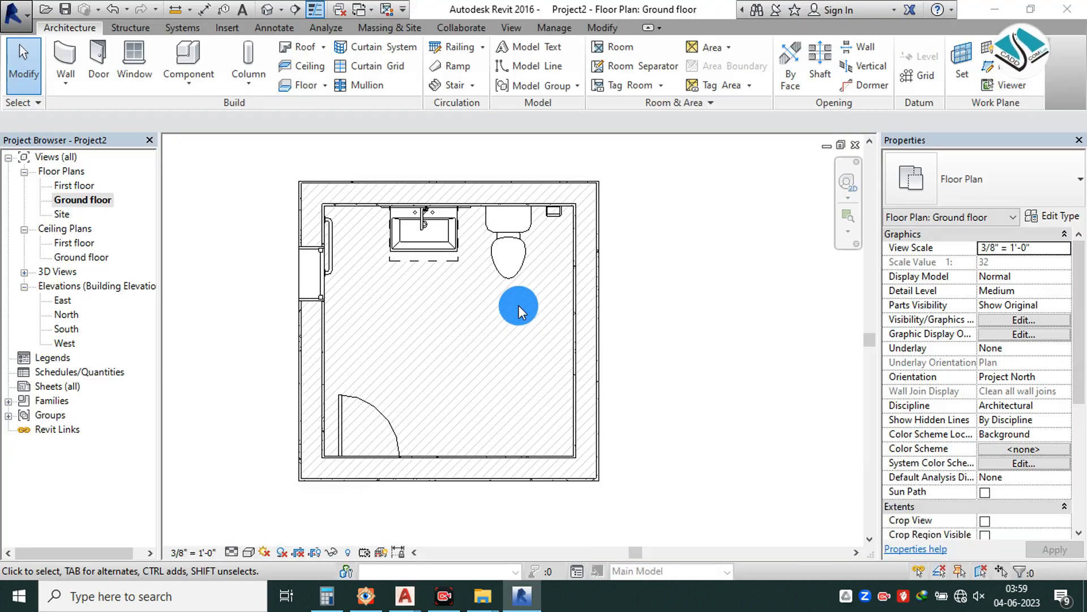
- In the ground floor plan, draw a horizontal building section across the middle of the bathroom, looking toward the sink and toilet wall
left_click(275, 18)
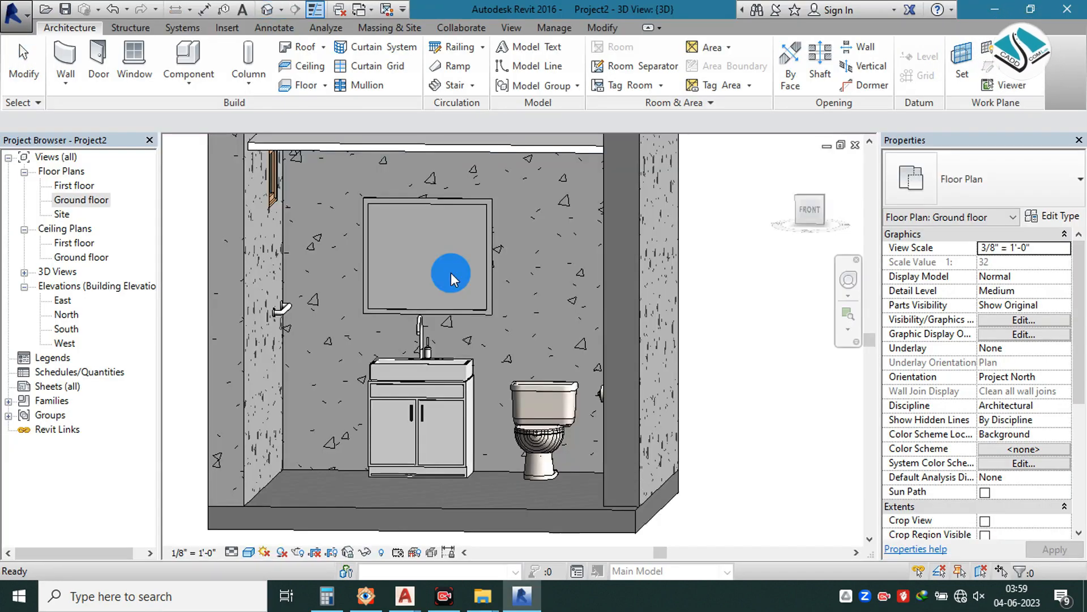
middle_click_drag(461, 266, 541, 275, "shift")
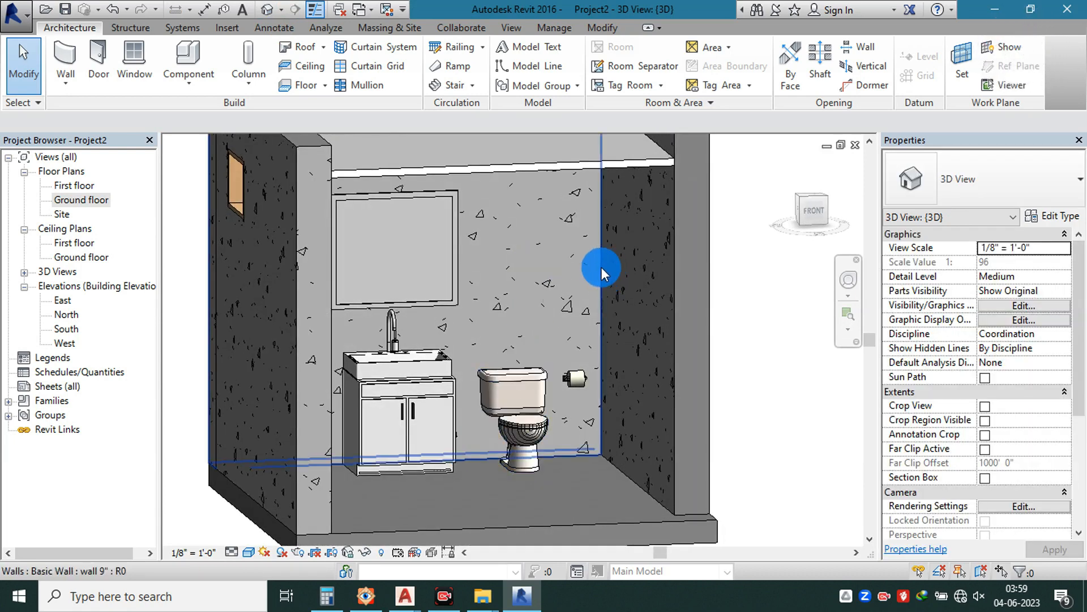
double_click(93, 199)
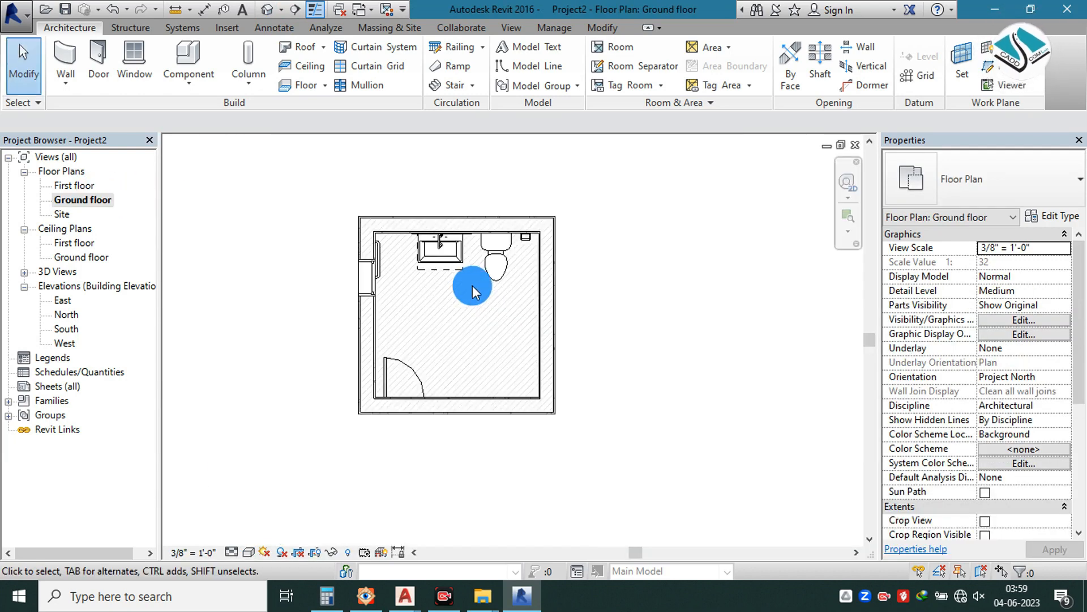
scroll(473, 285, "up", 2)
left_click(294, 15)
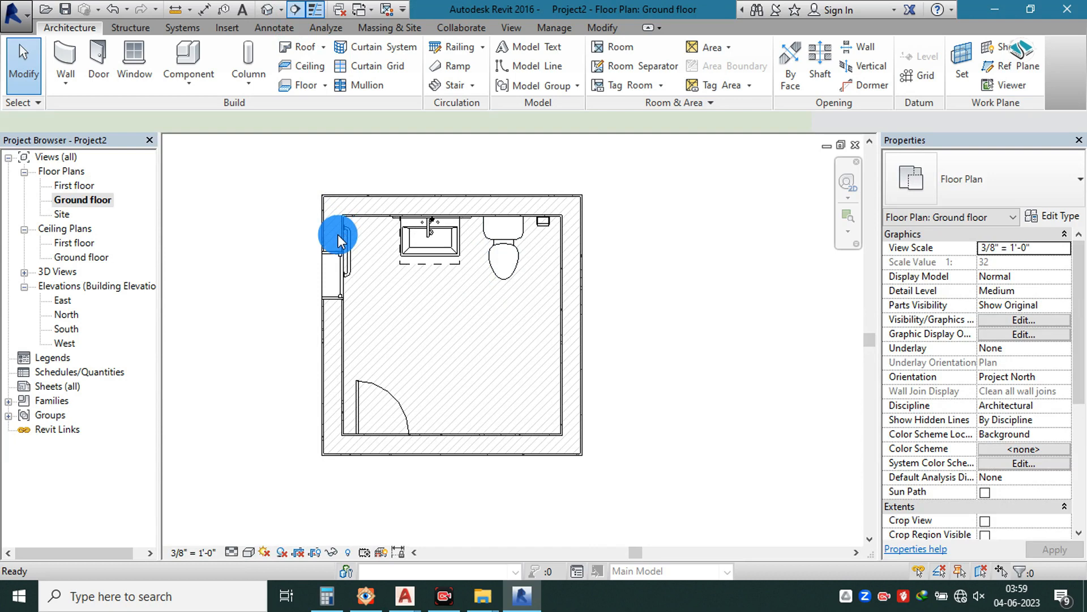
left_click(305, 325)
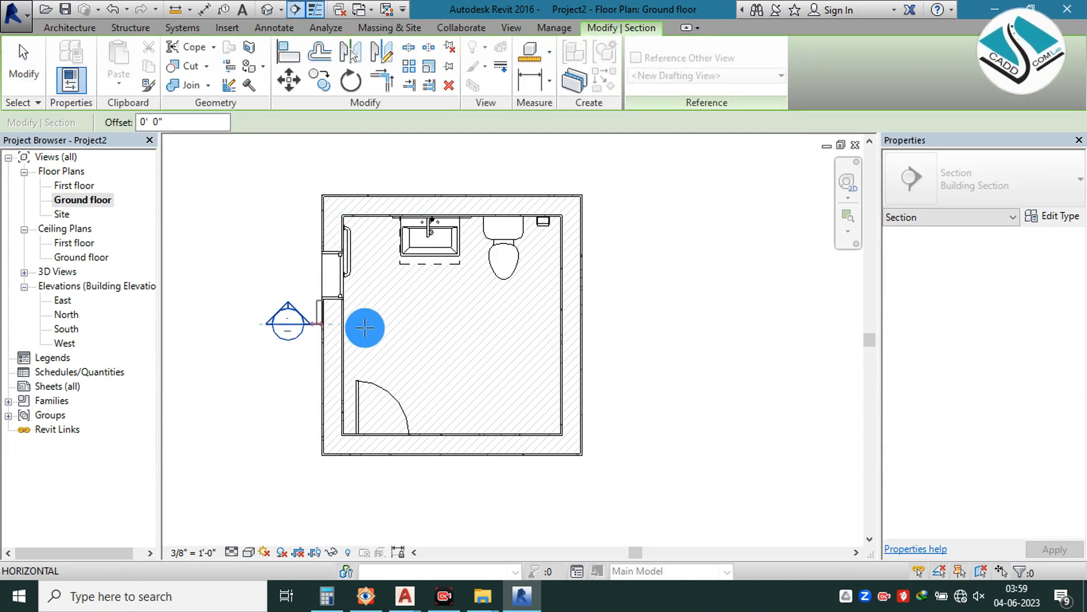
left_click(618, 328)
key("Escape")
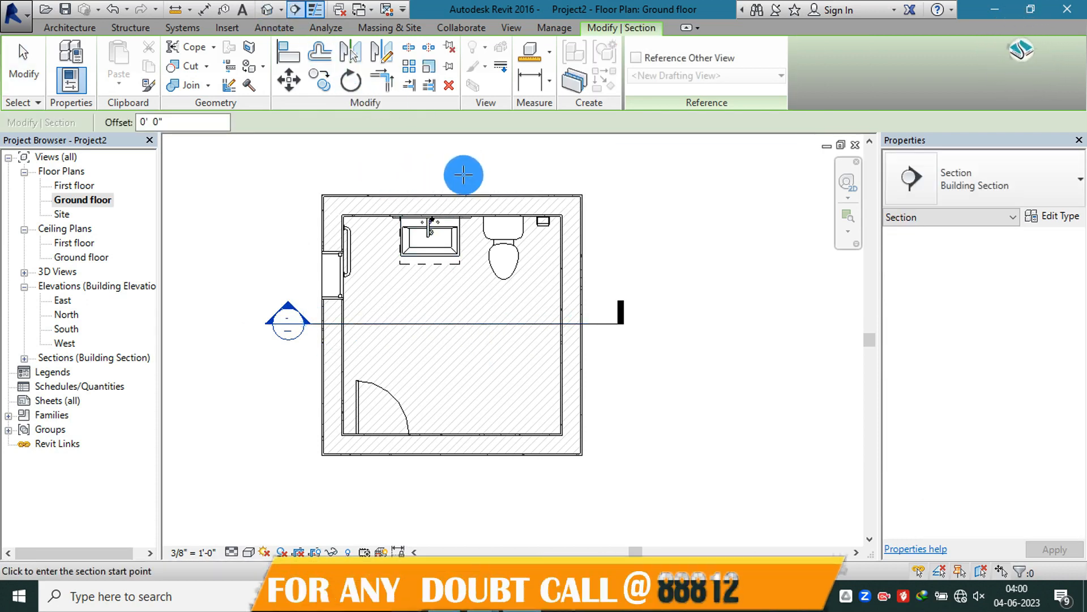
- Draw two vertical building sections, one through the sink and one through the toilet, and flip the toilet's section to look left
left_click(414, 174)
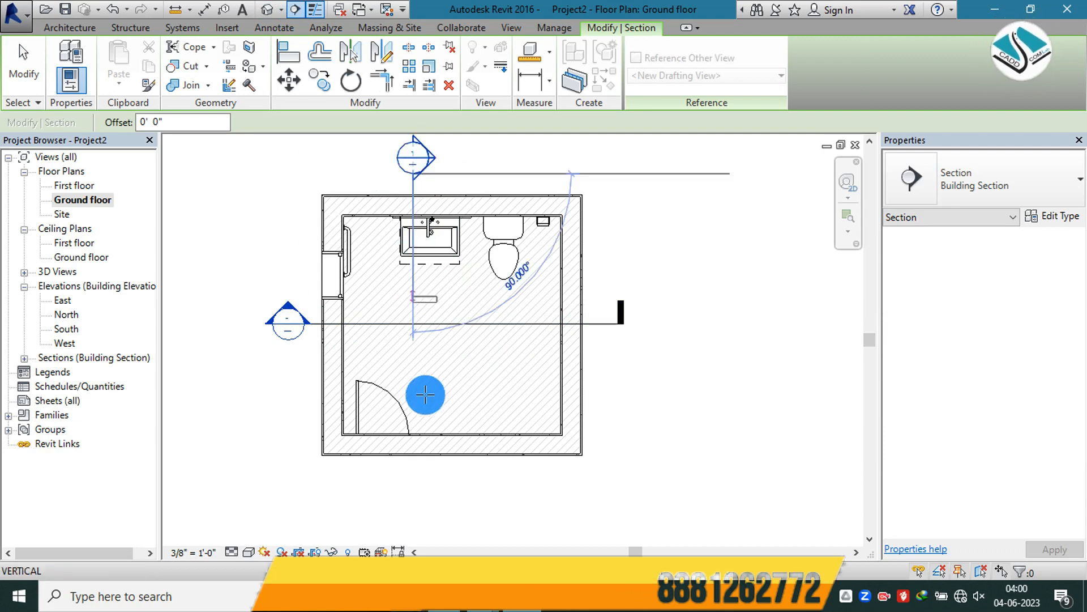
left_click(418, 490)
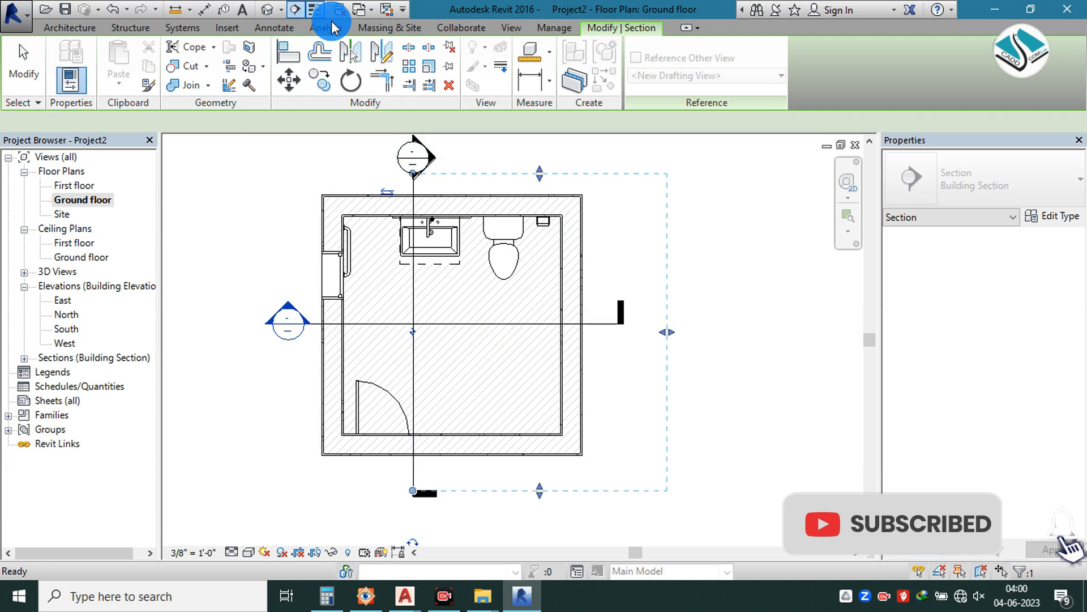
left_click(303, 13)
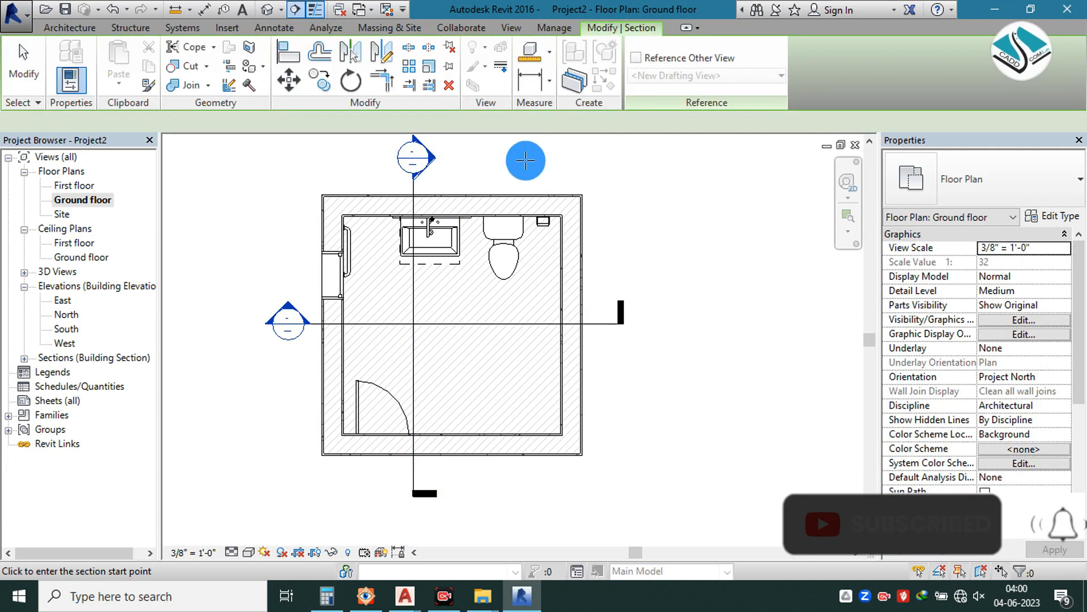
left_click(526, 228)
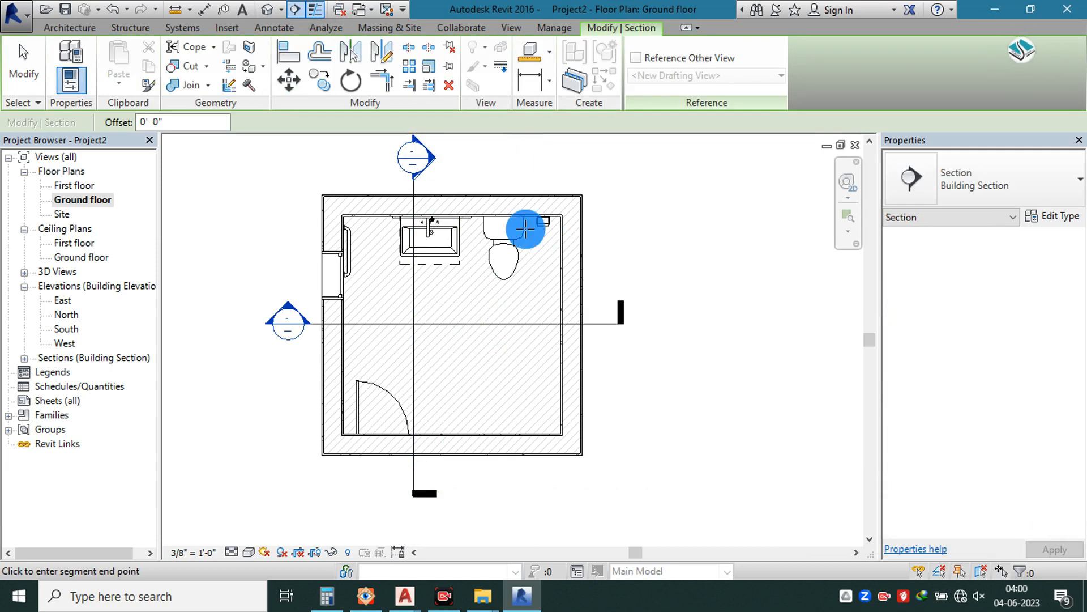
left_click(533, 507)
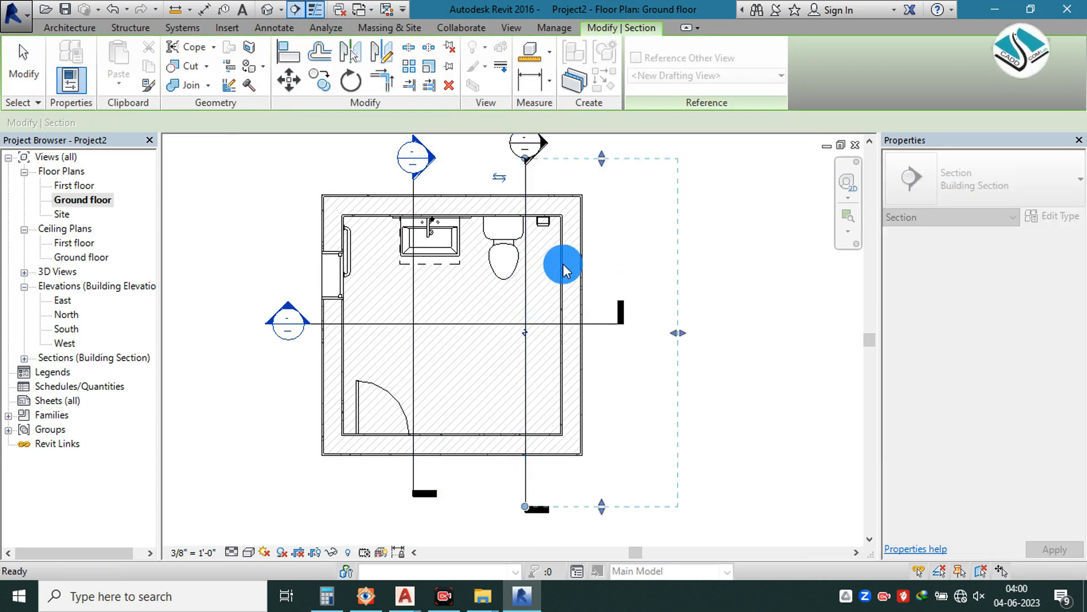
left_click(501, 178)
key("Escape")
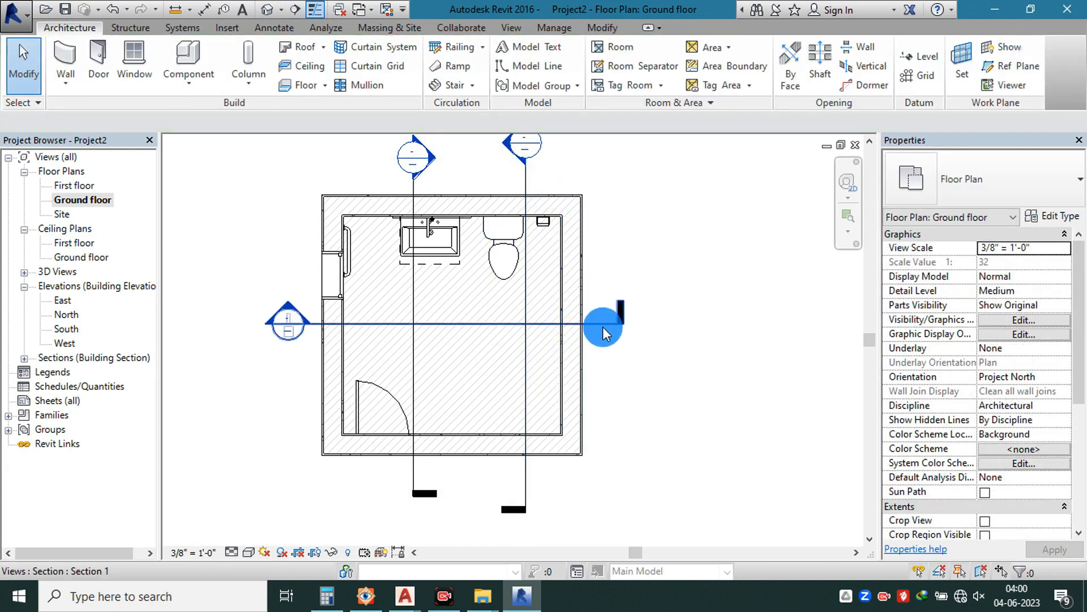
- Open the horizontal section's view and examine the vanity, mirror and toilet wall between the floor levels
left_click(601, 324)
right_click(604, 324)
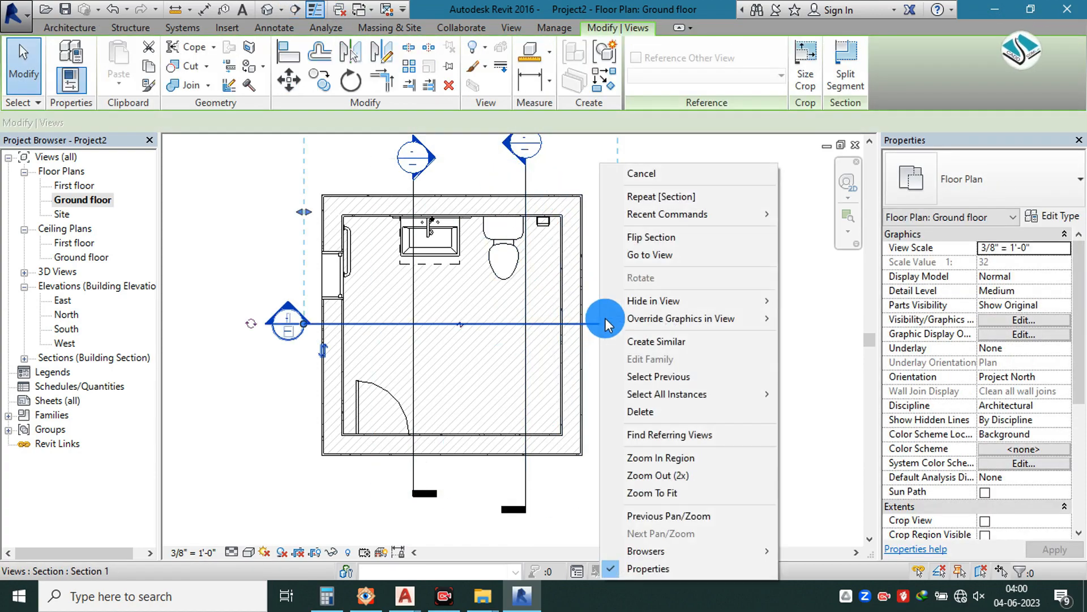
left_click(643, 257)
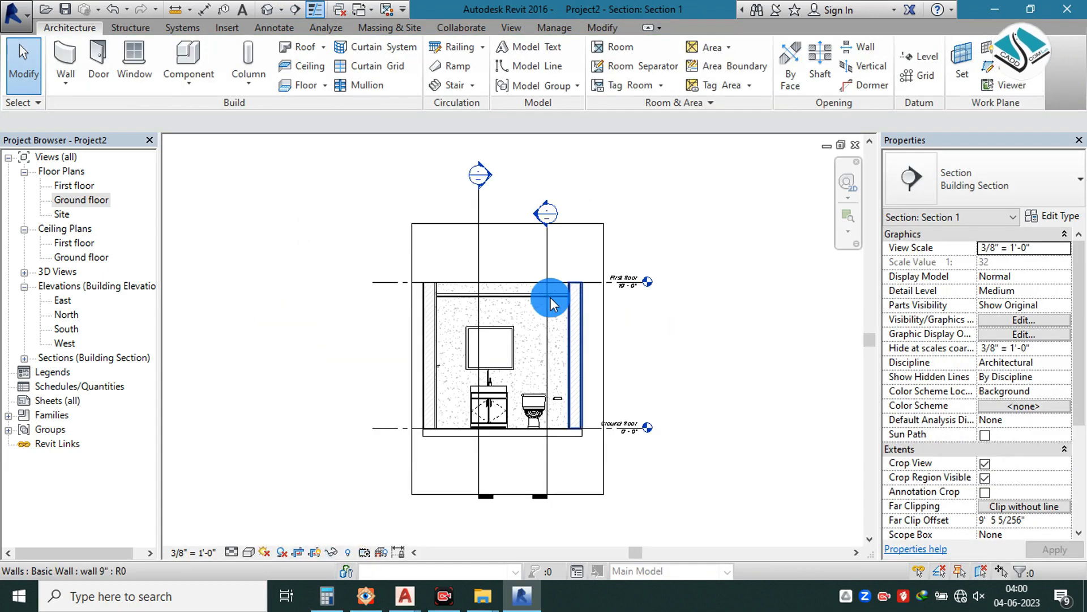
scroll(551, 376, "up", 4)
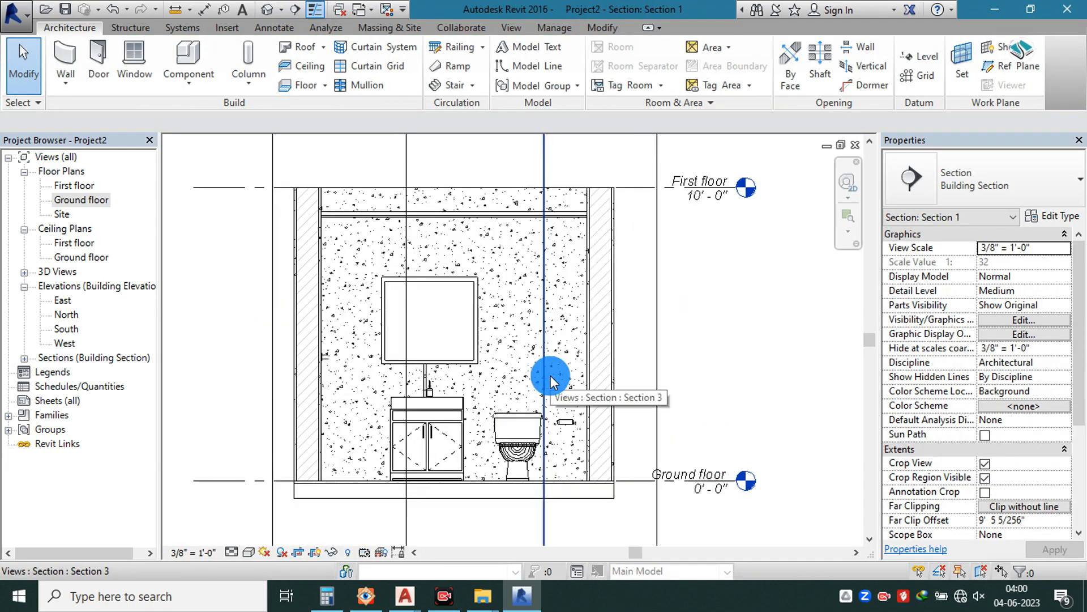
scroll(556, 351, "up", 1)
middle_click_drag(555, 352, 566, 323)
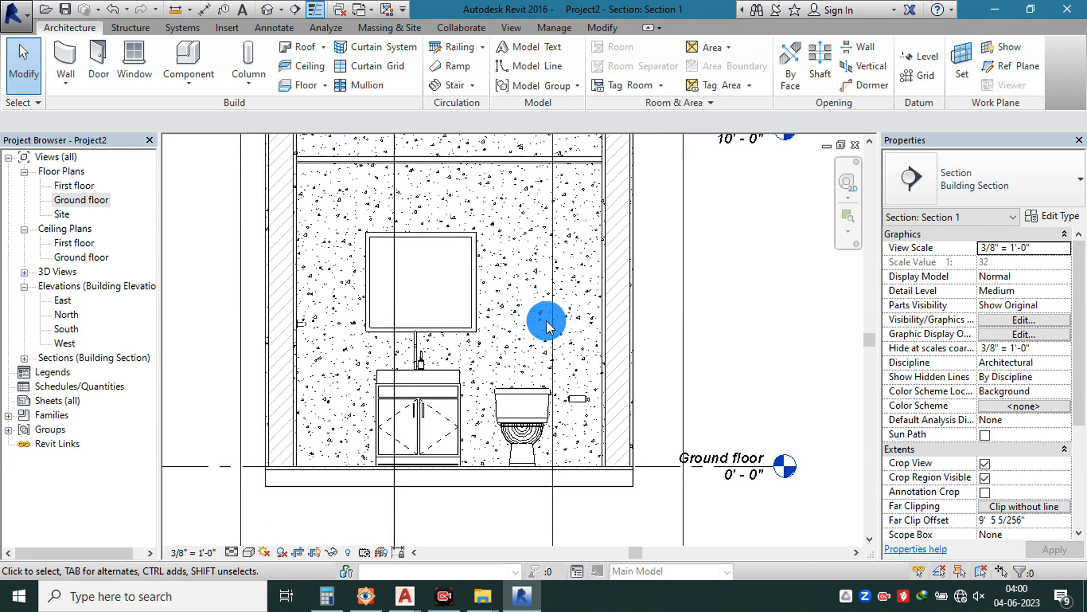
scroll(525, 339, "down", 5)
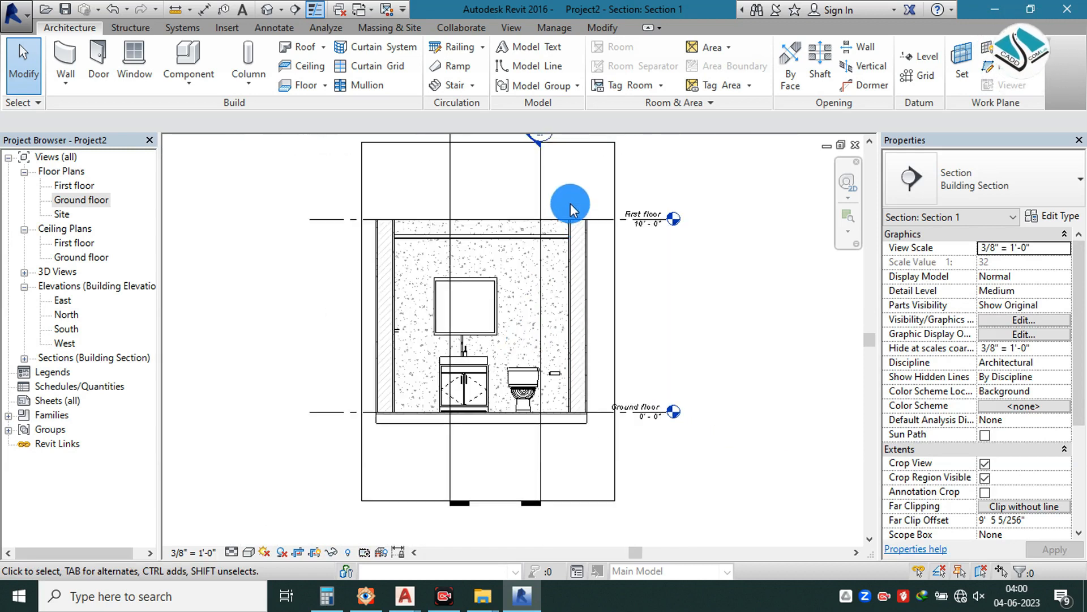
- Tighten the section's crop region so its upper and lower edges lie just beyond the first floor and ground floor levels
left_click(570, 176)
left_click_drag(447, 180, 480, 213)
left_click_drag(482, 531, 493, 485)
left_click(665, 364)
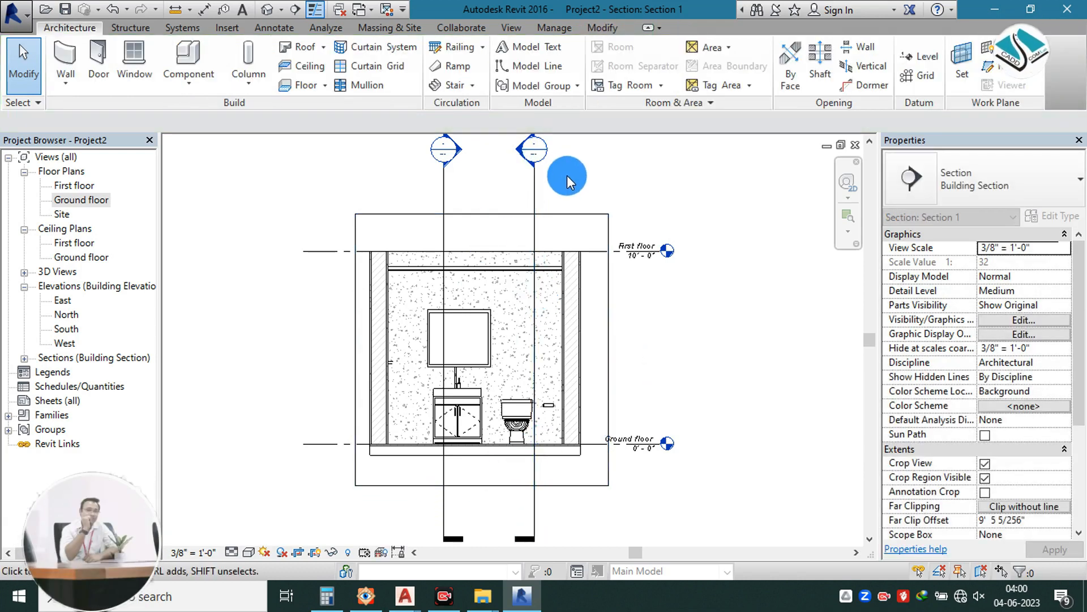
- Hide the two vertical section markers crossing the vanity and toilet in the Section 1 view
left_click(439, 190)
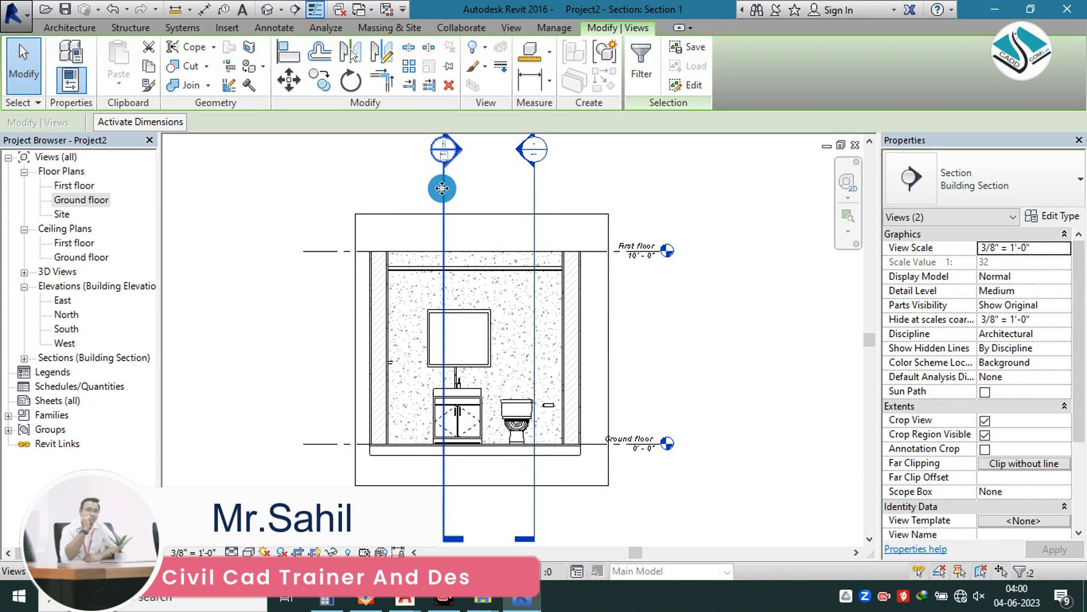
right_click(441, 189)
mouse_move(553, 296)
left_click(647, 302)
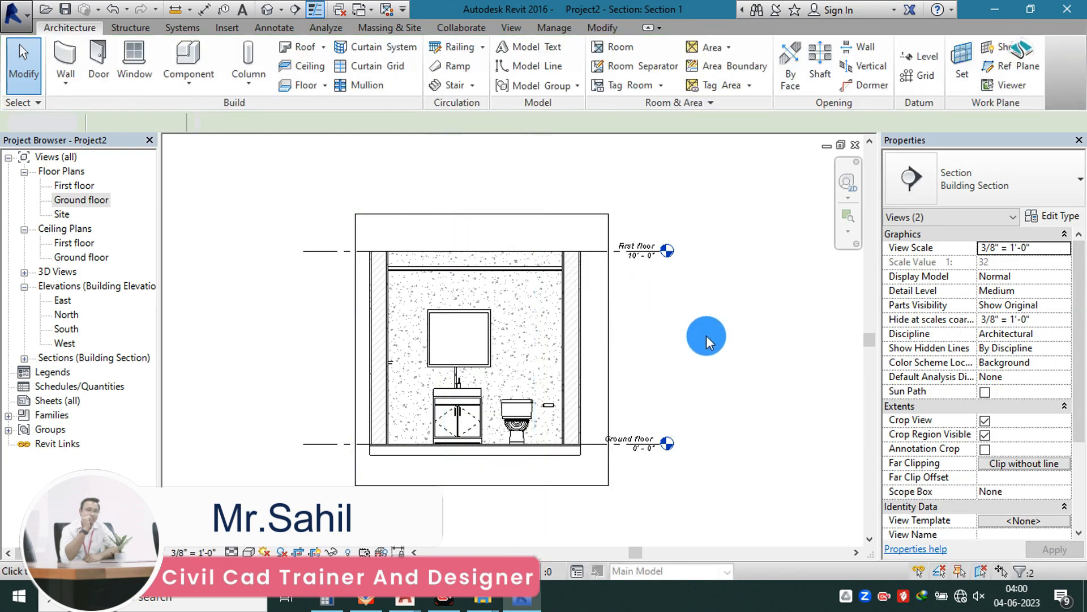
scroll(541, 352, "up", 1)
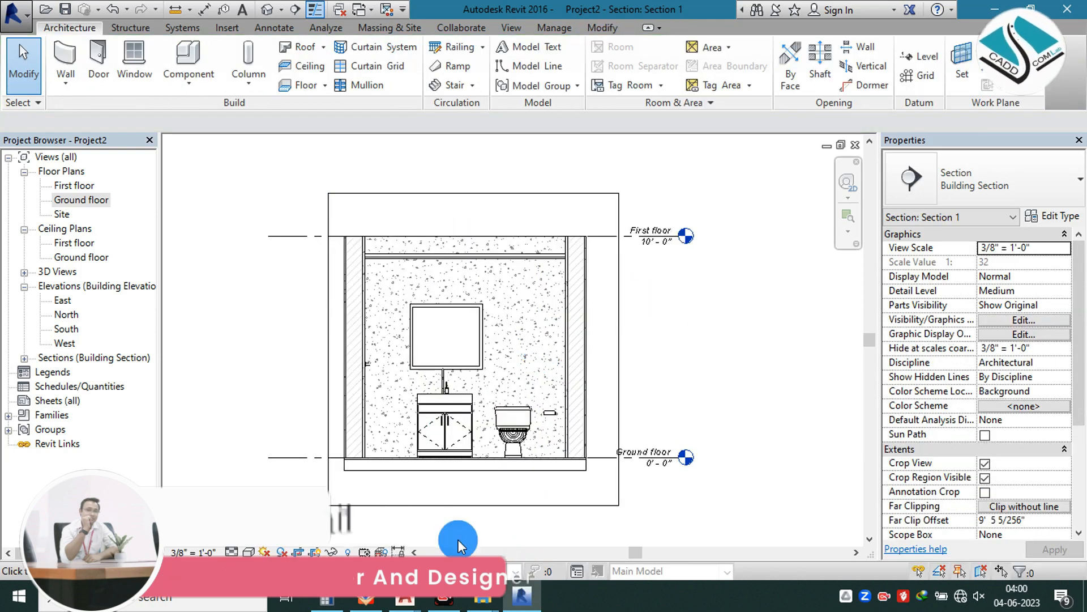
- Switch to AutoCAD, examine how toilet details typical.dwg draws the wall ends and ceiling slab in section, and return to Revit
mouse_move(405, 595)
left_click(535, 521)
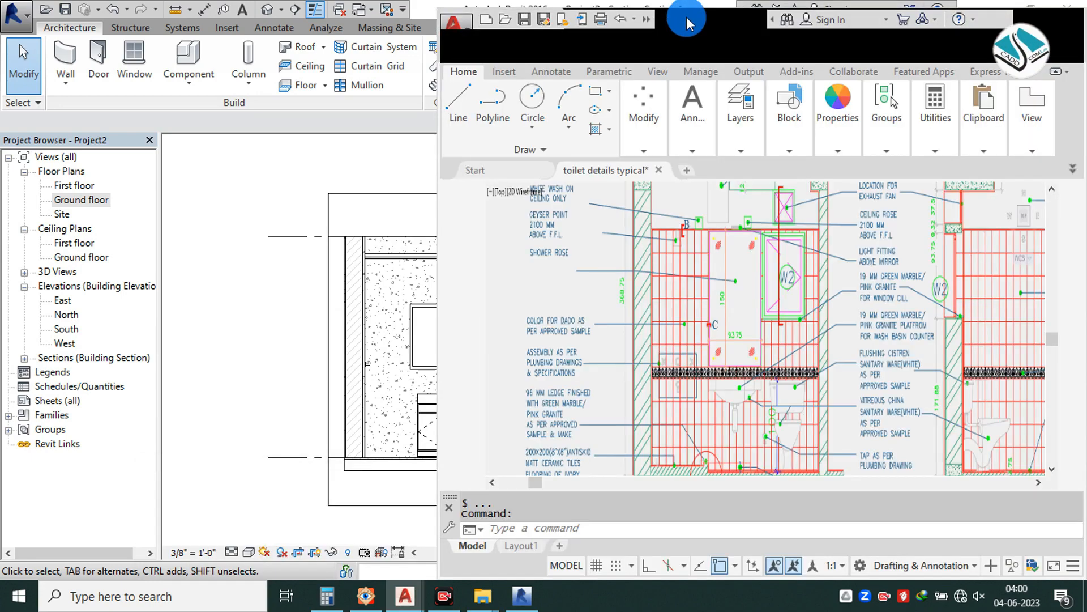
double_click(708, 19)
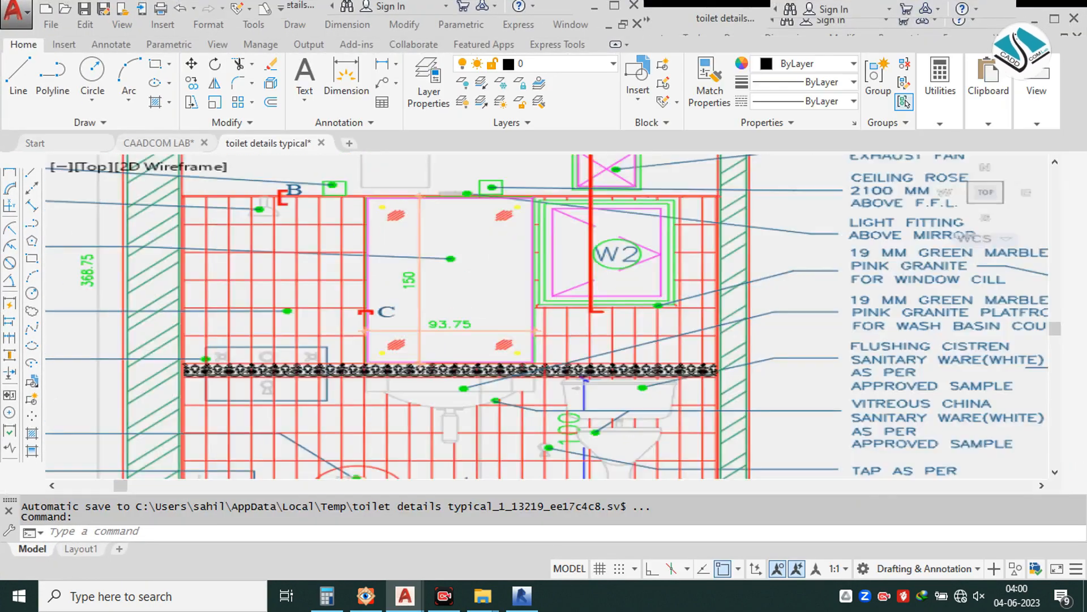
scroll(406, 238, "down", 4)
scroll(401, 183, "up", 4)
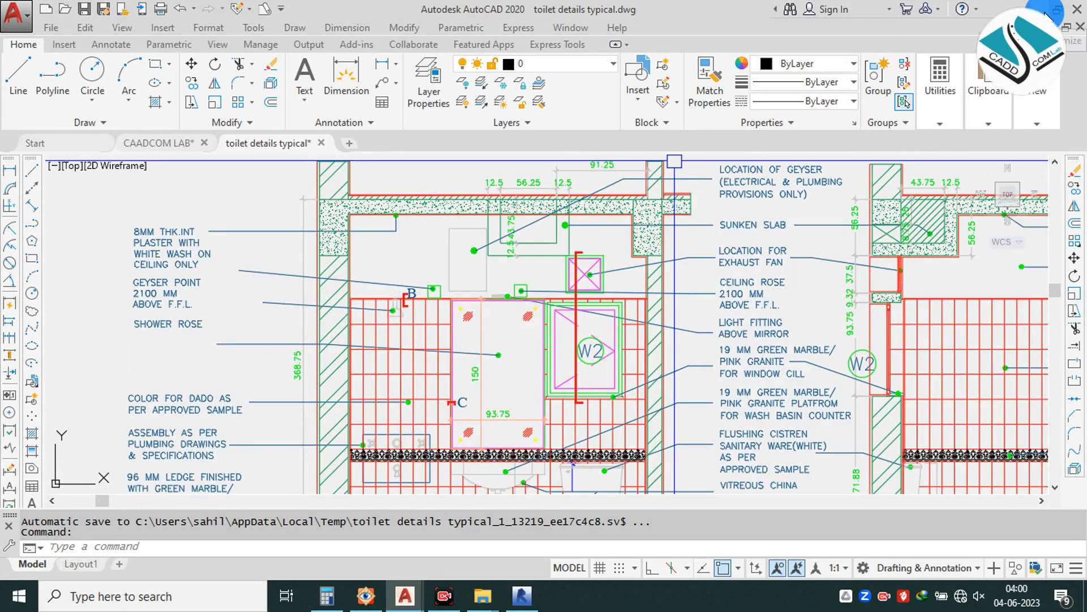
left_click(1040, 10)
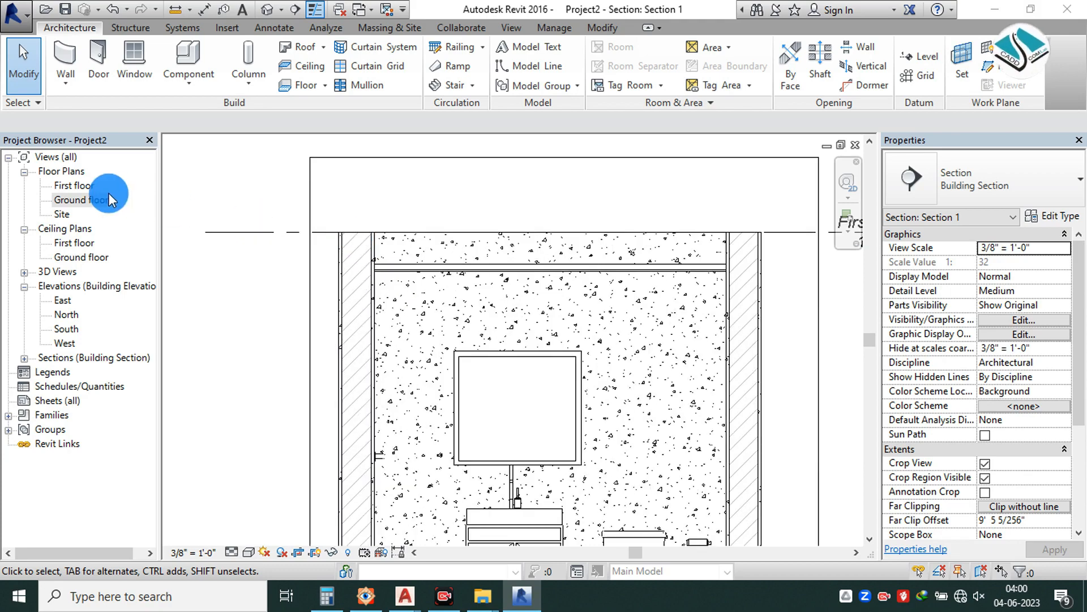
- In the ground floor plan, extend both side walls a short distance past the sink and toilet wall
double_click(85, 198)
left_click(339, 223)
scroll(365, 262, "down", 1)
scroll(362, 298, "up", 3)
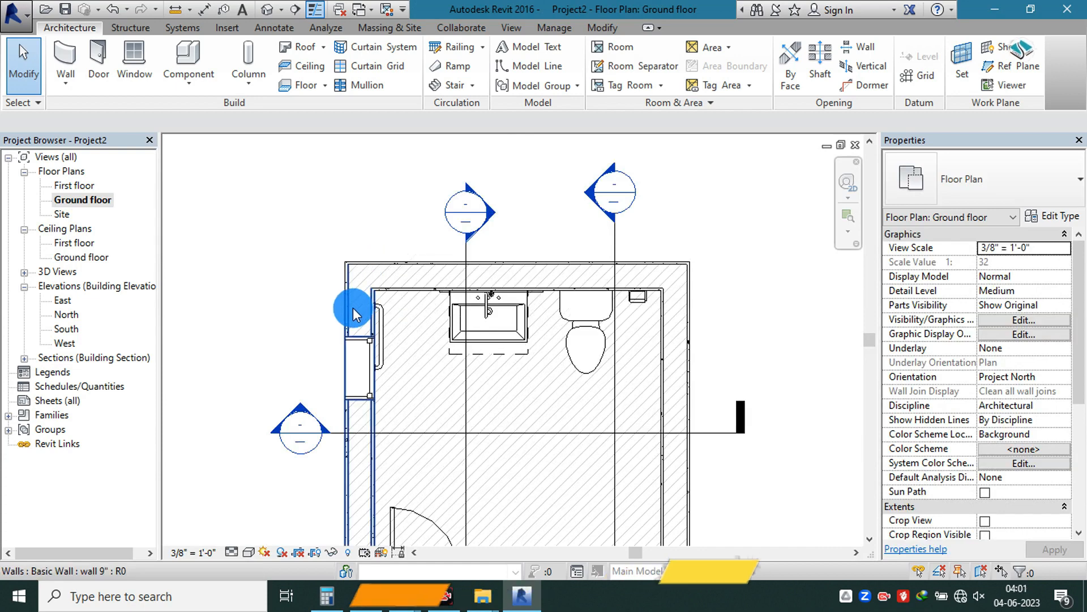
left_click(359, 289)
left_click_drag(361, 273, 363, 217)
key("Escape")
left_click(687, 319)
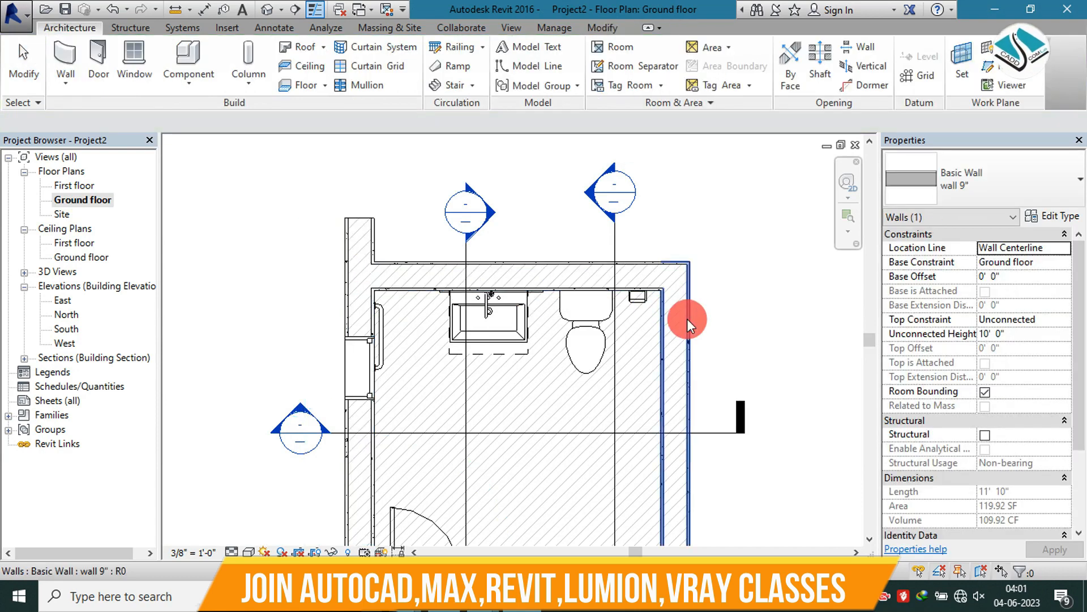
left_click_drag(675, 278, 509, 210)
key("Escape")
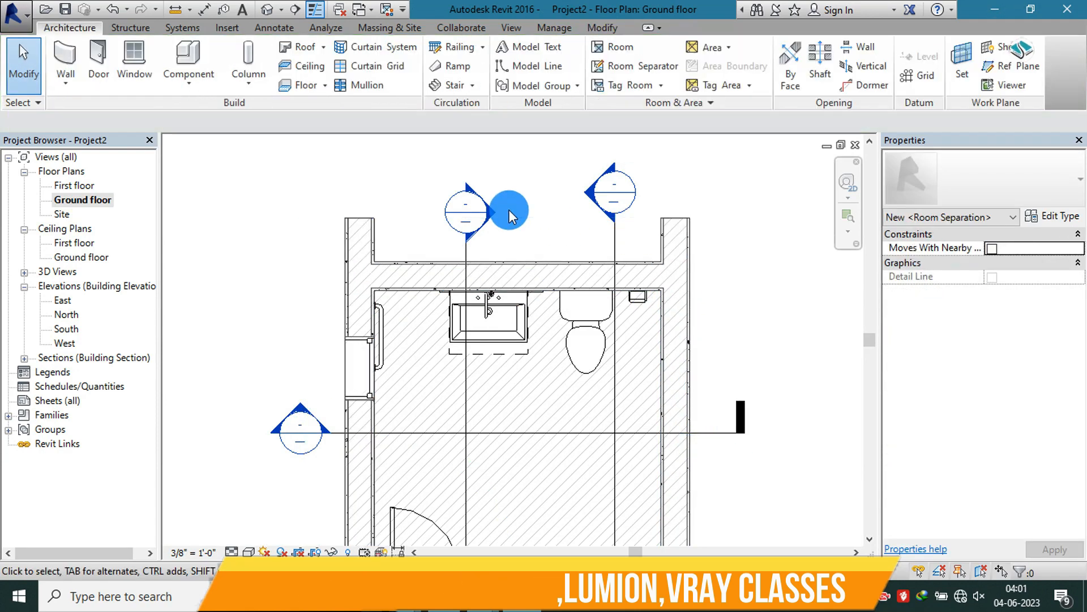
- Extend the opposite ends of both side walls a short distance past the door wall
scroll(509, 212, "down", 4)
middle_click_drag(443, 436, 426, 346)
scroll(426, 345, "up", 3)
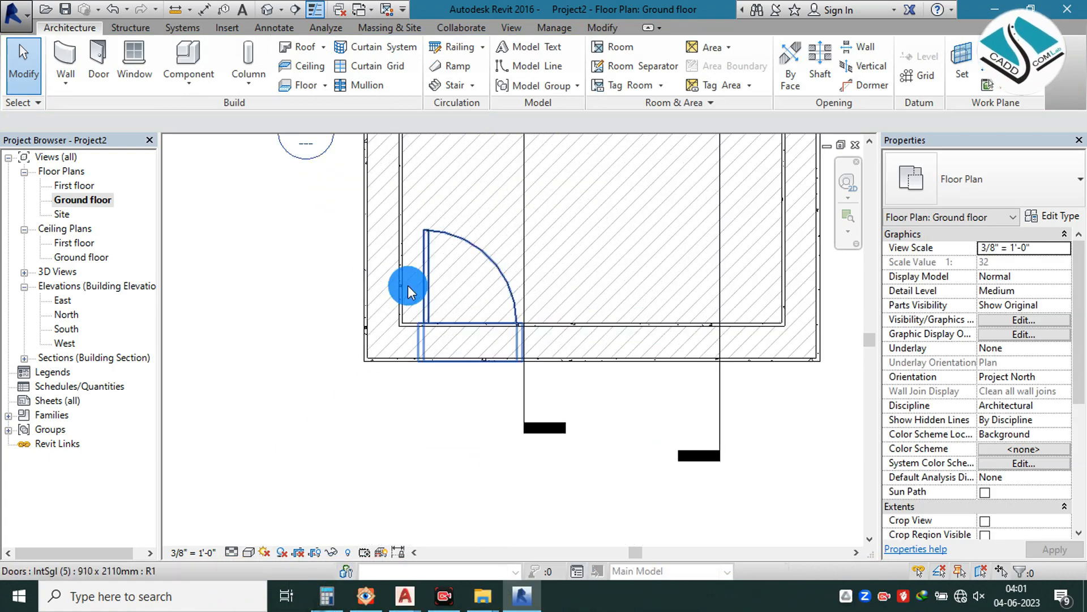
left_click(405, 278)
left_click_drag(380, 344, 389, 386)
scroll(389, 386, "down", 1)
key("Escape")
left_click(744, 333)
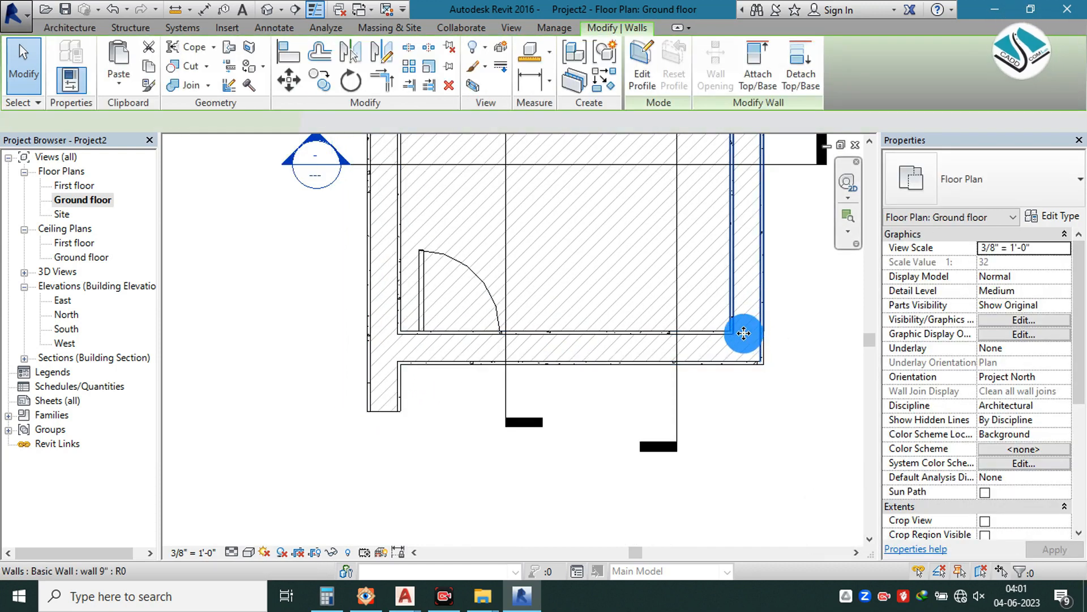
left_click_drag(744, 333, 747, 408)
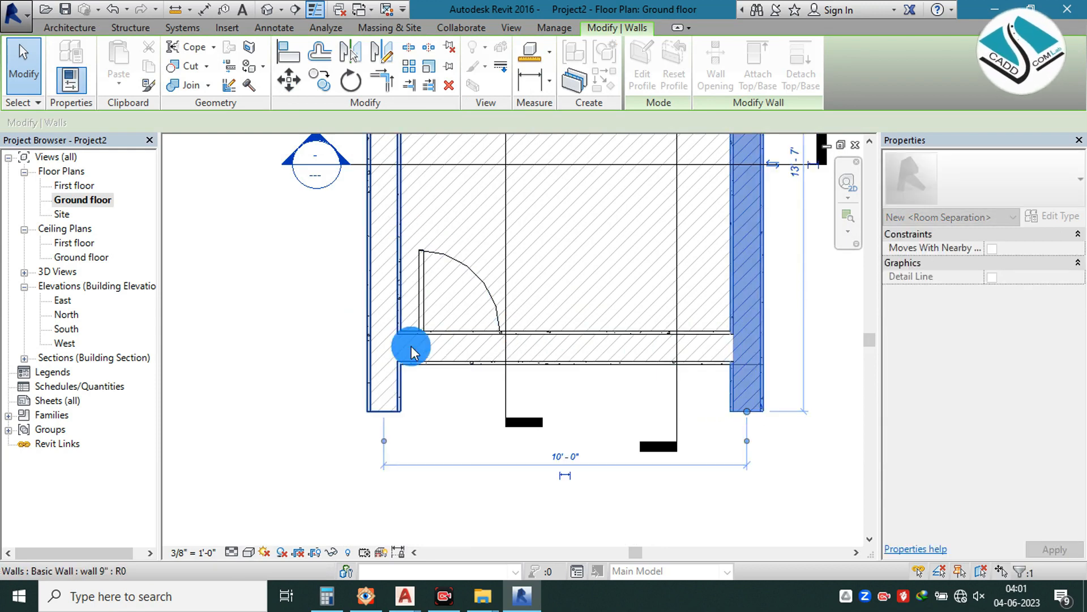
left_click(420, 386)
scroll(414, 396, "down", 2)
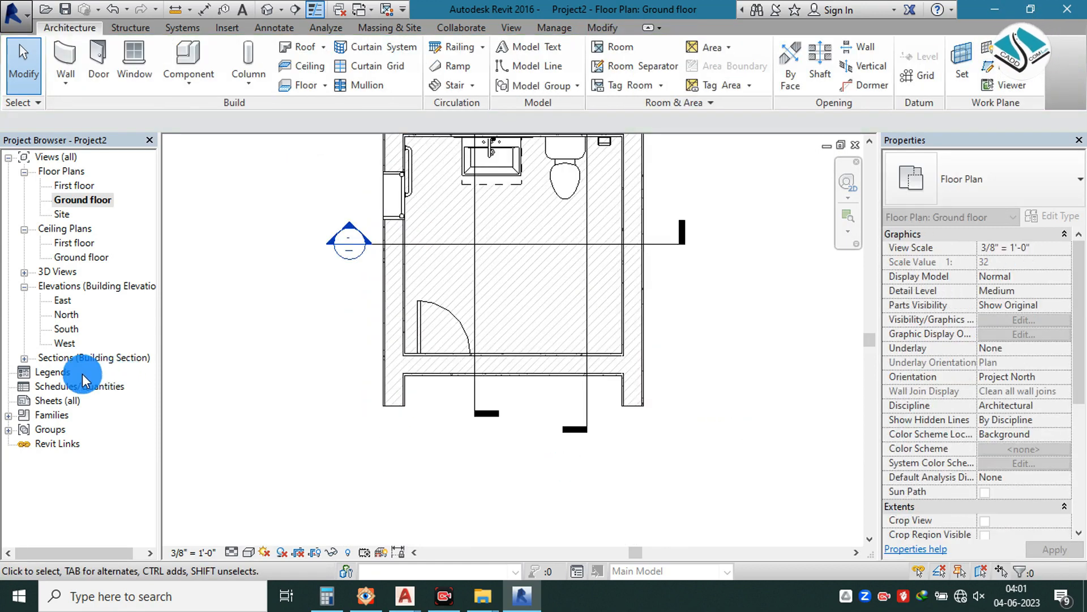
- Expand the building sections list and open the Section 1 view at the upper part of the bathroom
left_click(24, 358)
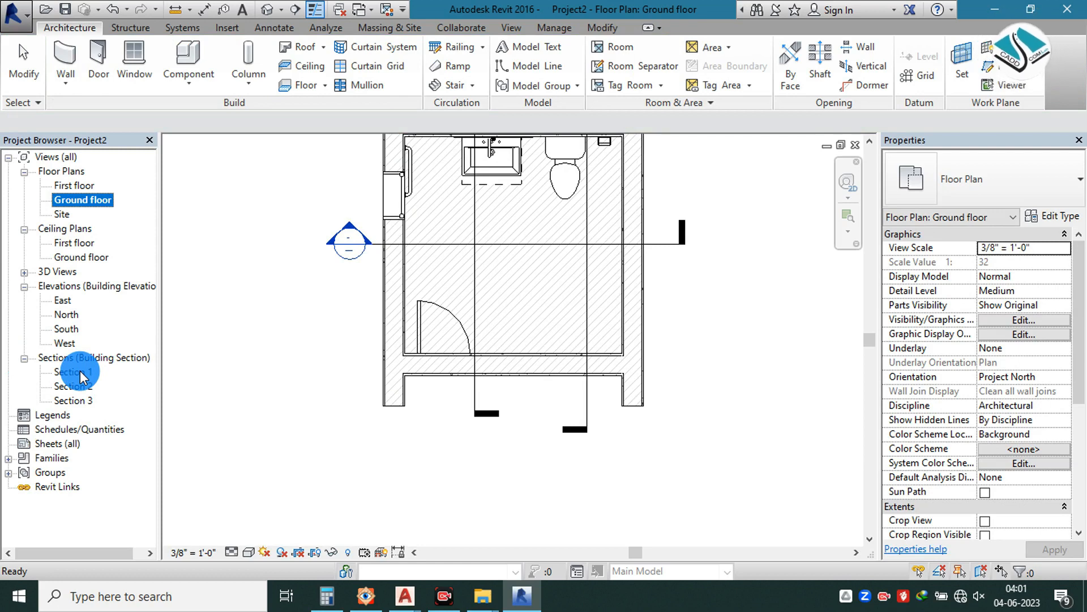
double_click(79, 372)
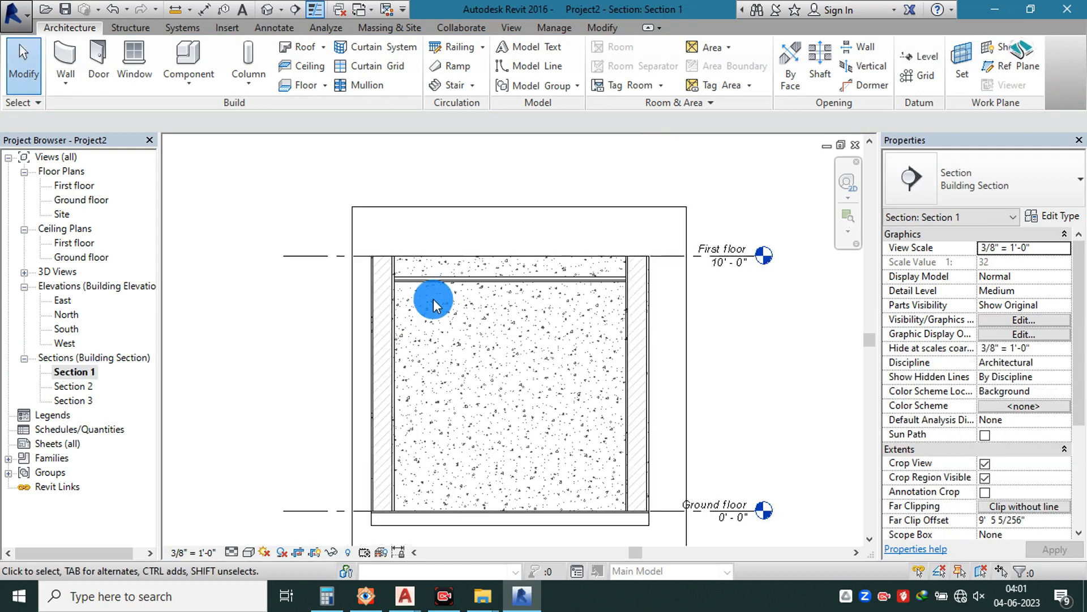
mouse_move(441, 300)
middle_mouse_down()
mouse_move(450, 313)
mouse_move(451, 261)
mouse_move(452, 294)
middle_mouse_up()
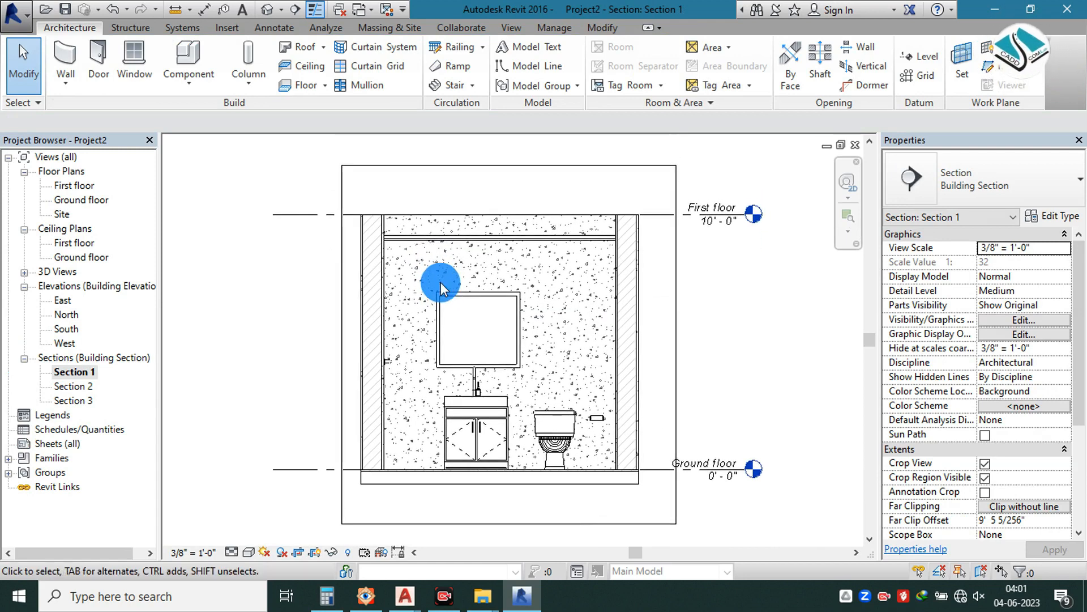
scroll(402, 202, "up", 2)
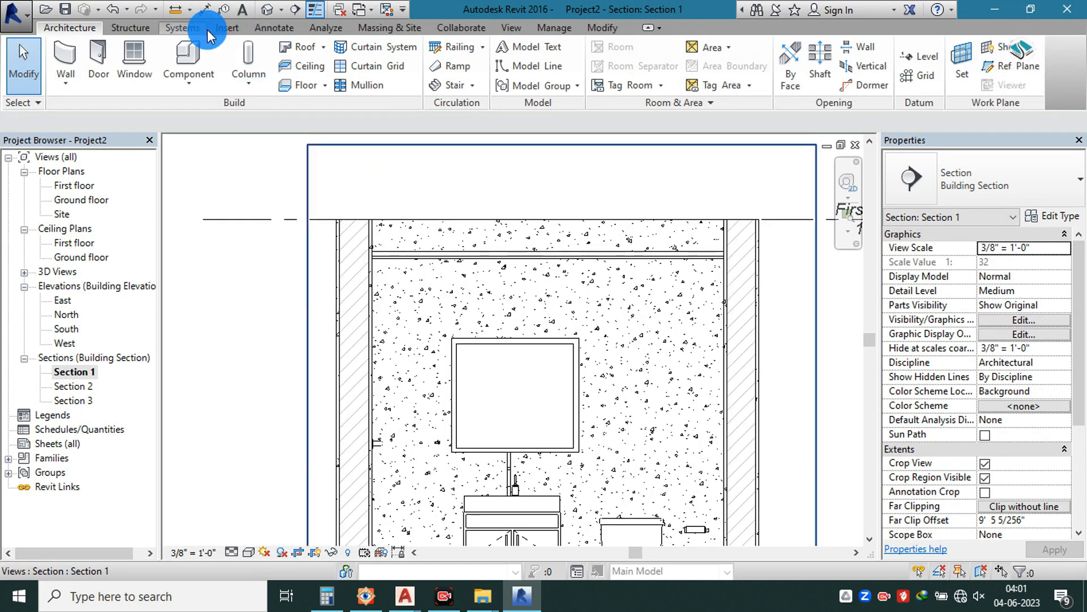
- Start a detail component and load the Break Line family from the library's Detail Items > Annotations folder
left_click(270, 28)
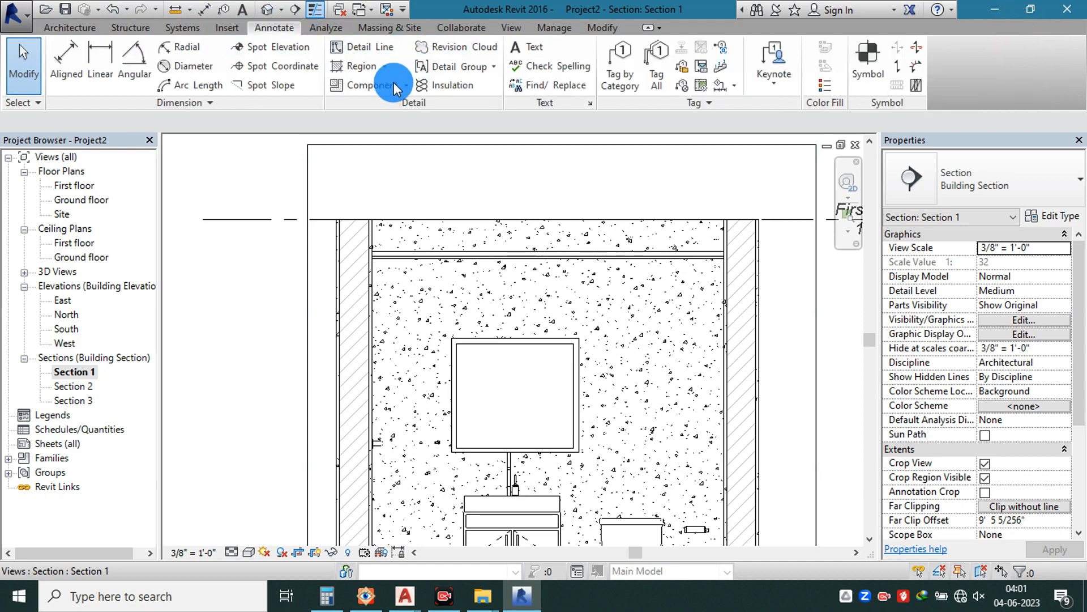
left_click(407, 84)
left_click(395, 110)
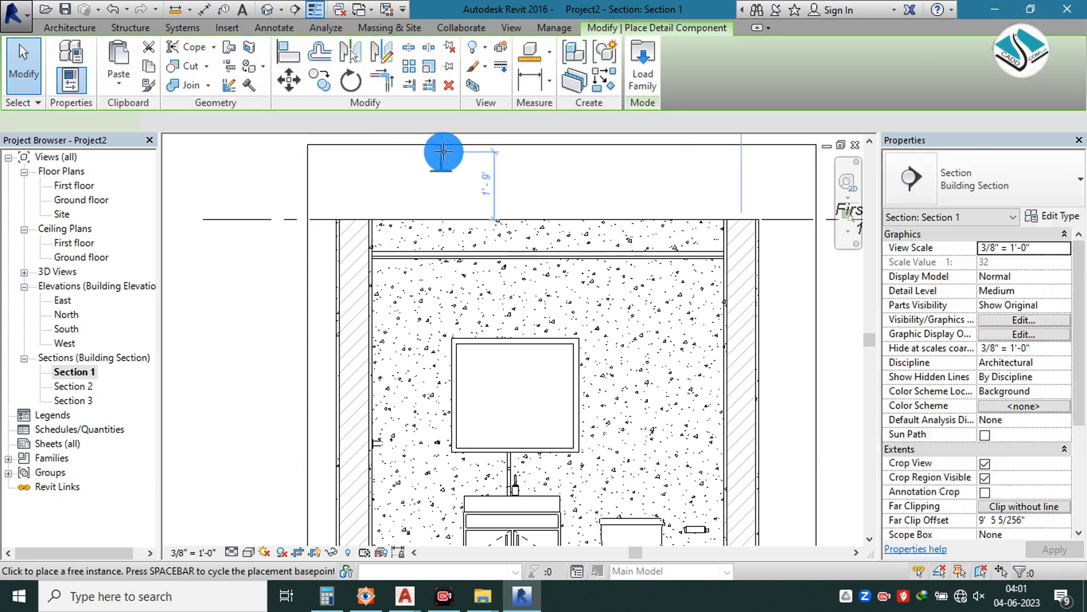
left_click(640, 85)
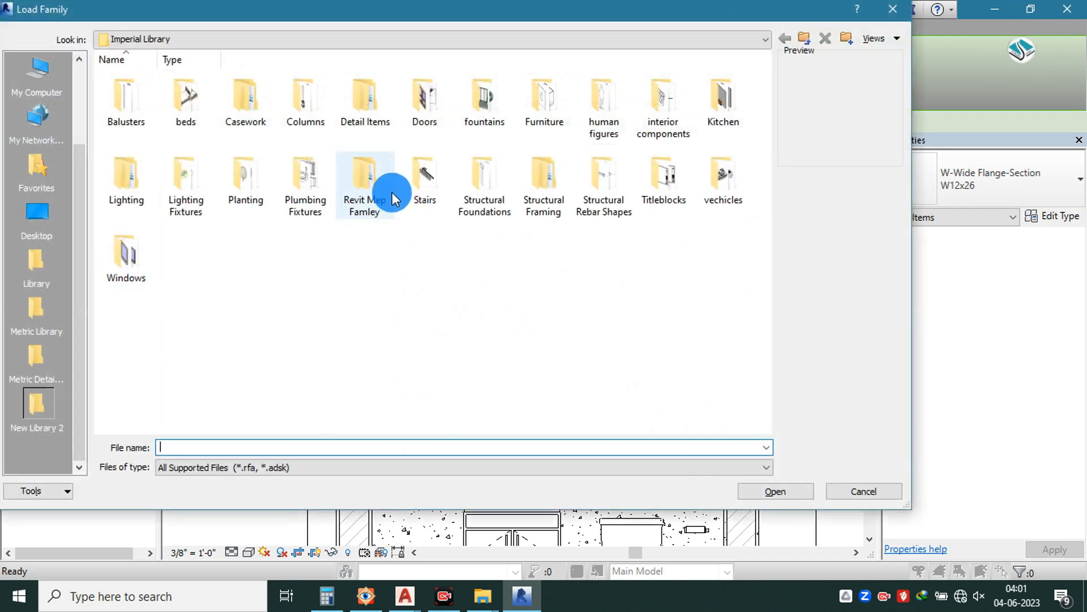
double_click(362, 113)
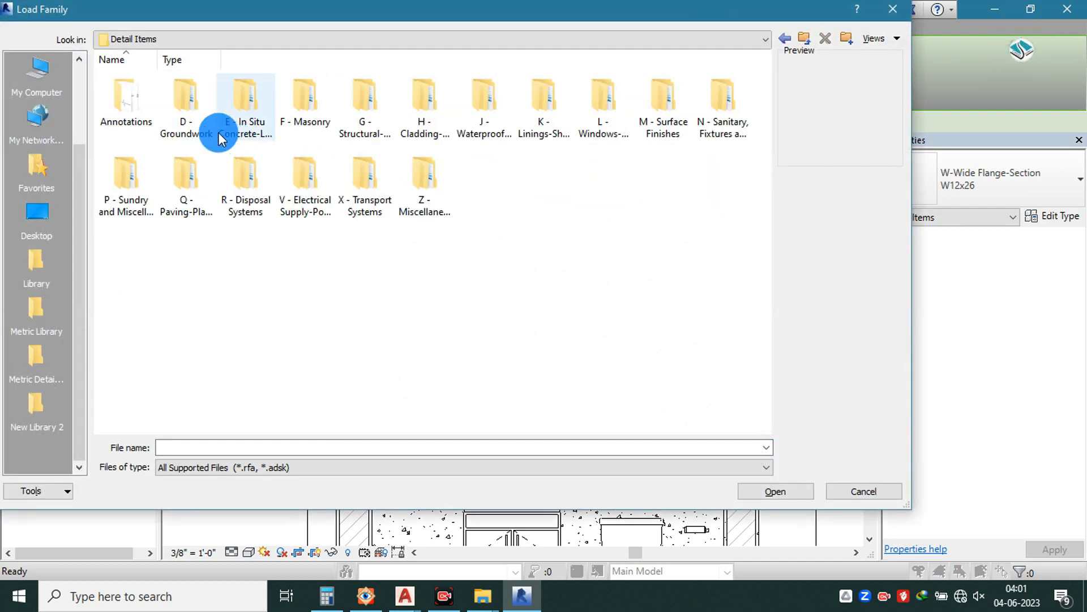
left_click(153, 107)
double_click(153, 106)
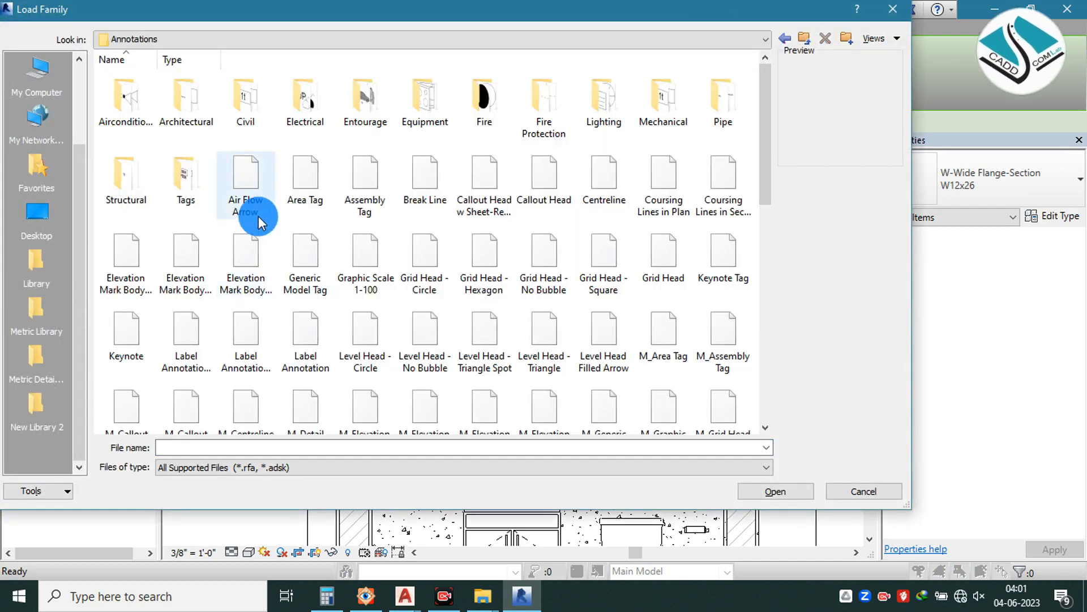
double_click(426, 180)
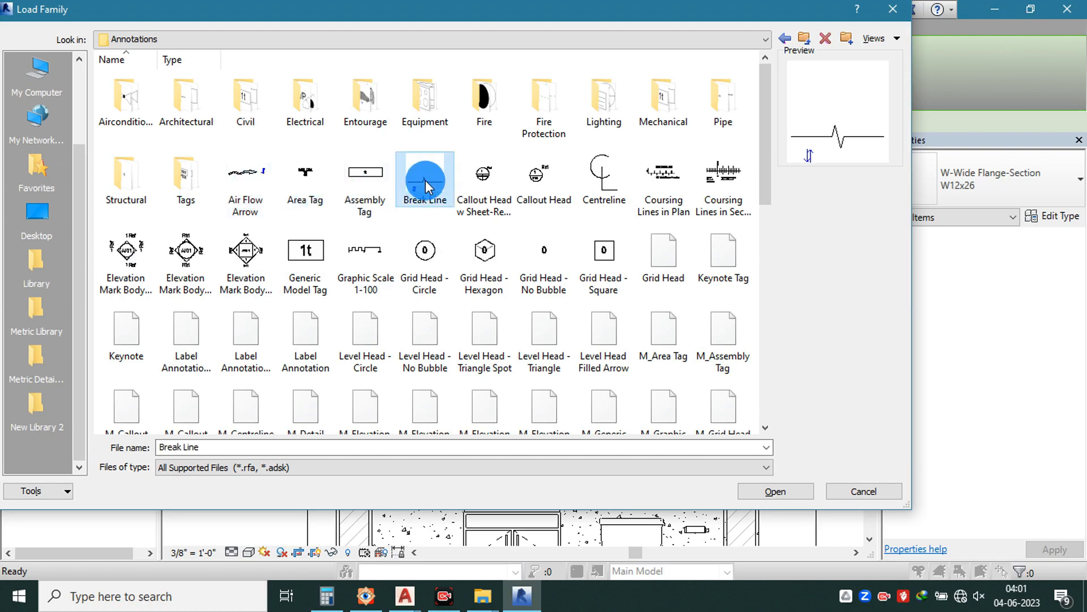
- Place a break line across the top end of the left cut wall at the first floor level
scroll(358, 216, "up", 2)
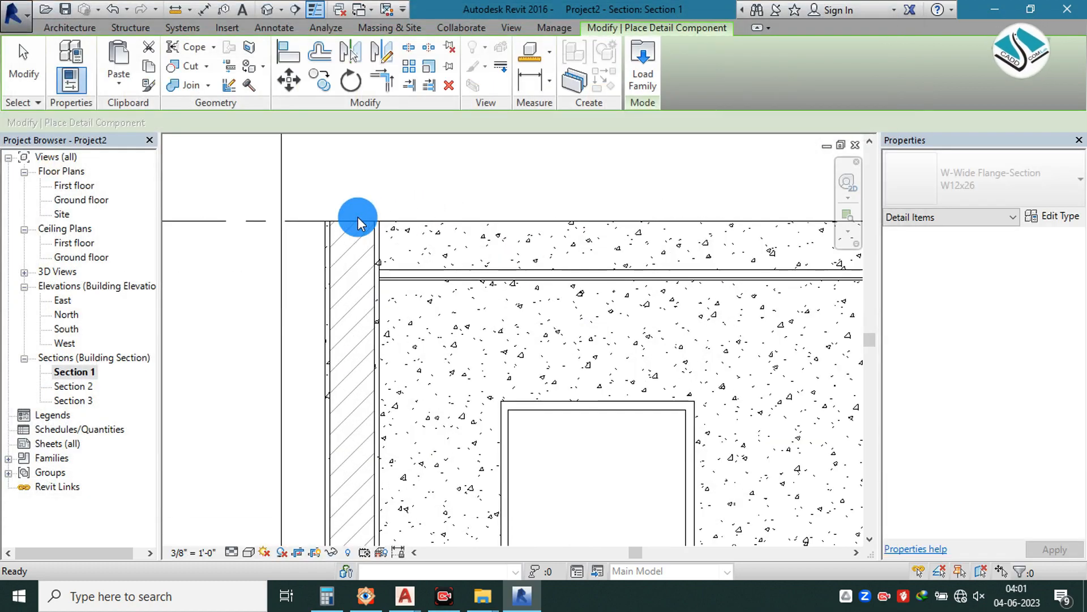
scroll(353, 218, "up", 2)
left_click(353, 217)
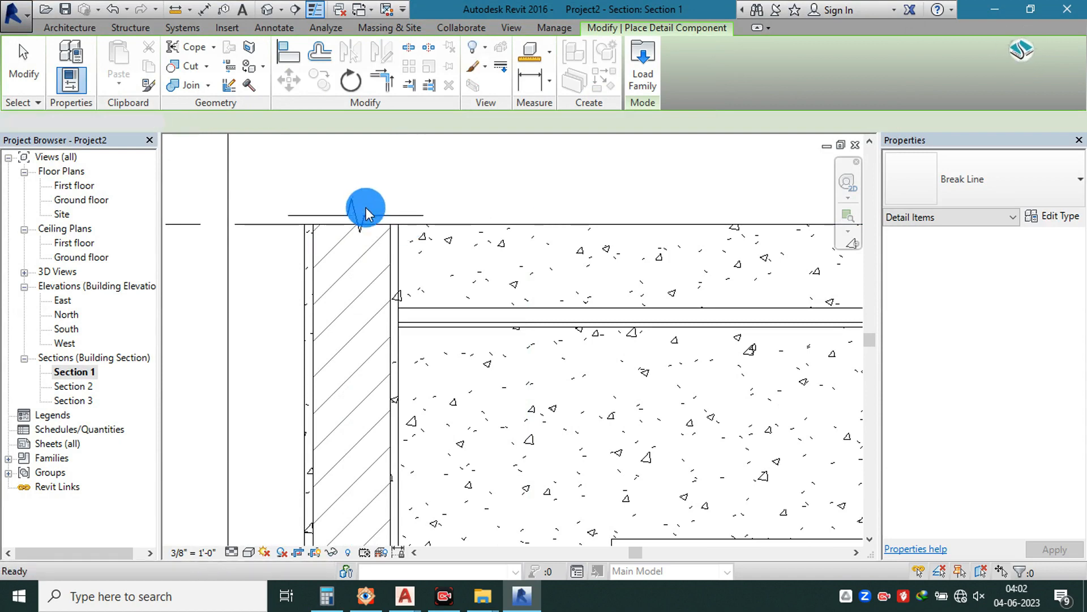
key("Escape")
key("Escape")
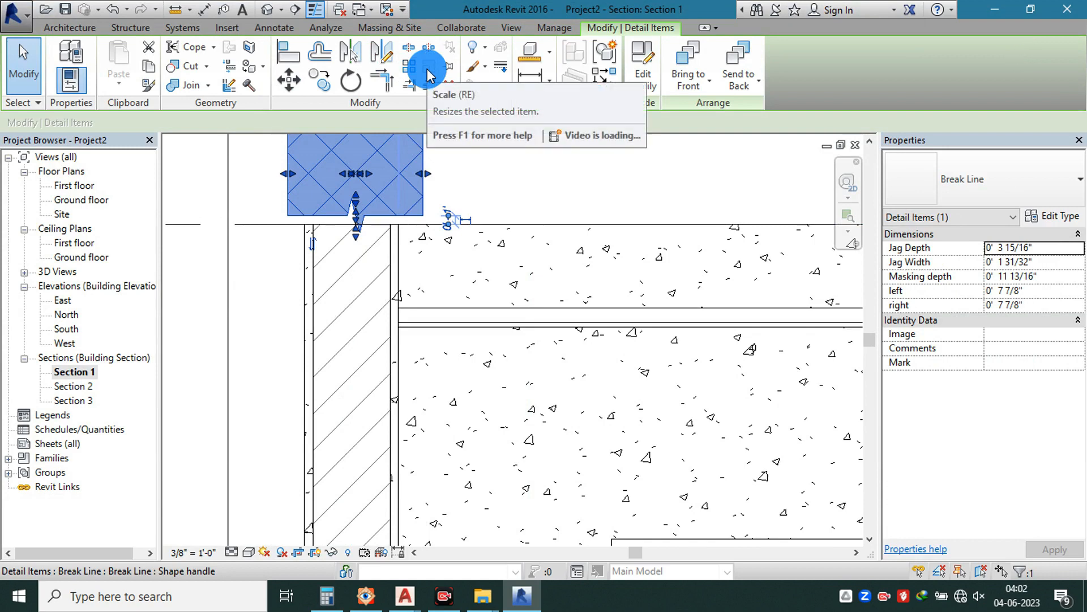
key("Escape")
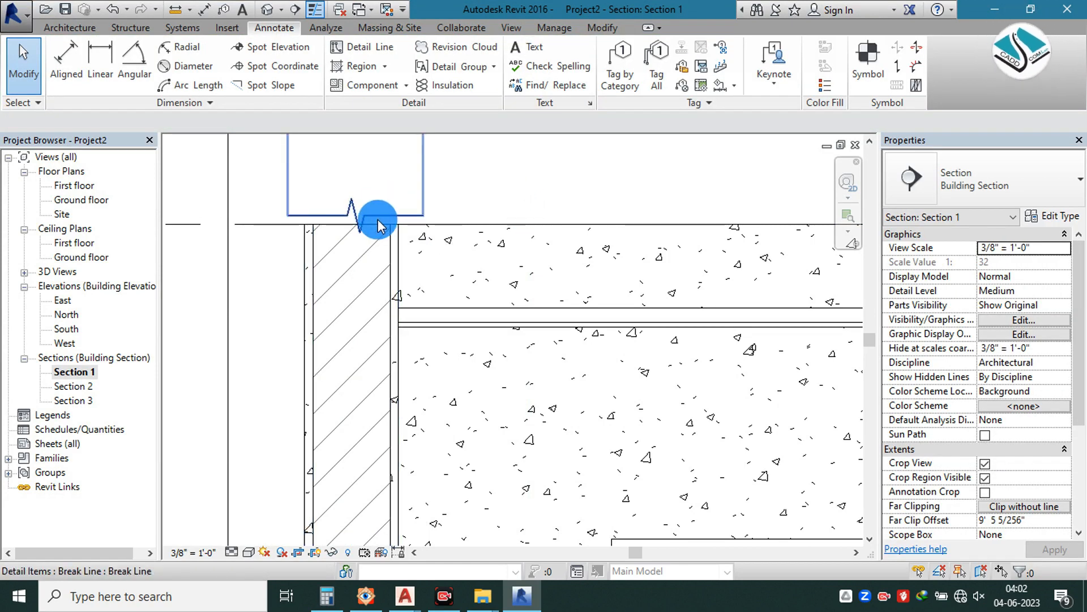
- Move the break line down slightly so that it masks the left wall's top just below the first floor level
left_click(378, 221)
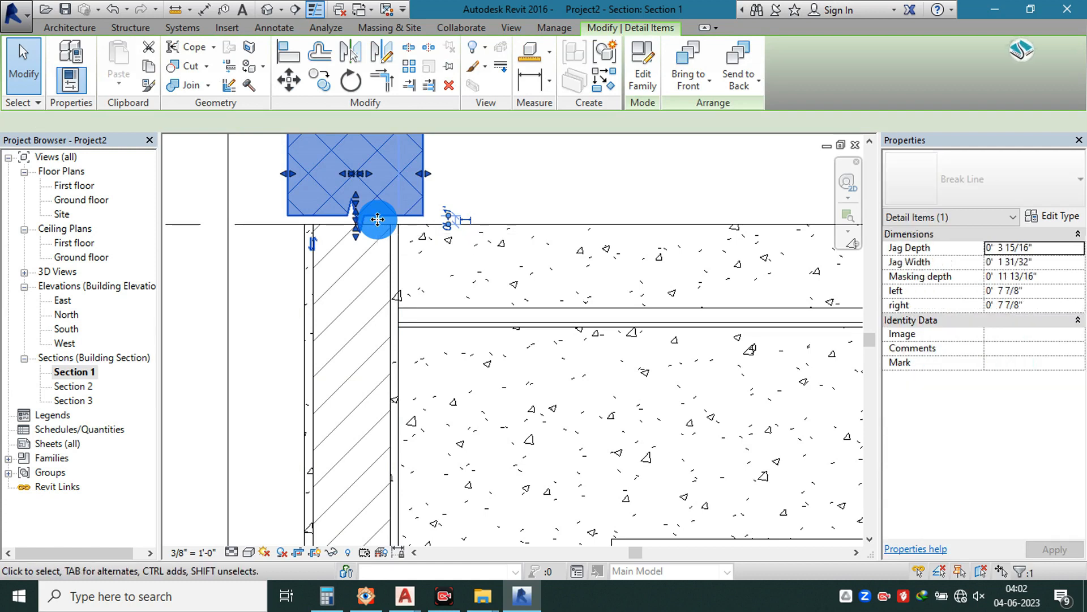
left_click_drag(378, 219, 378, 225)
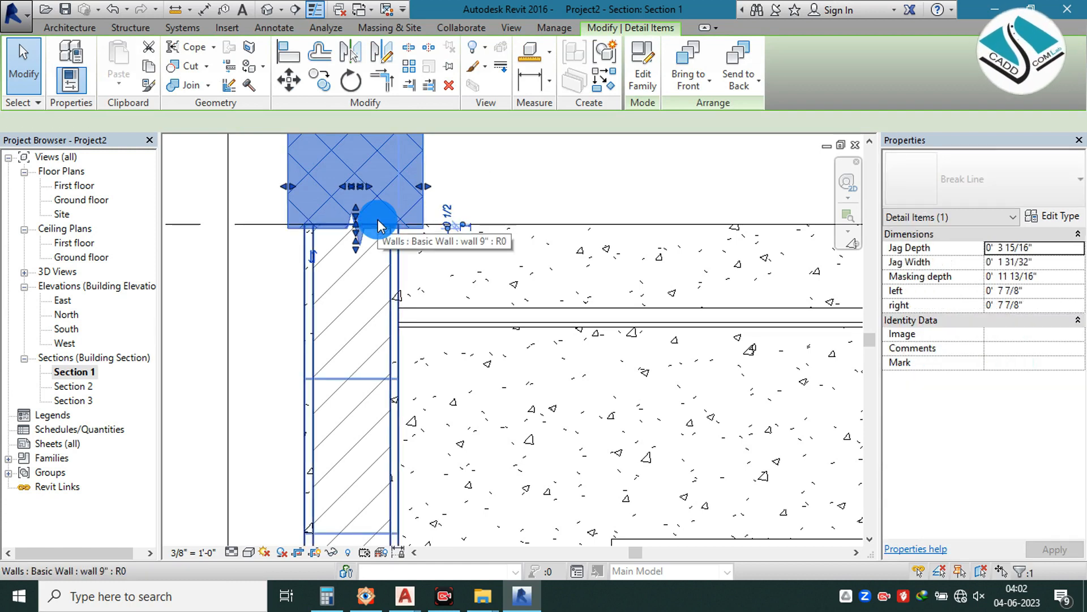
key("Down")
key("Down")
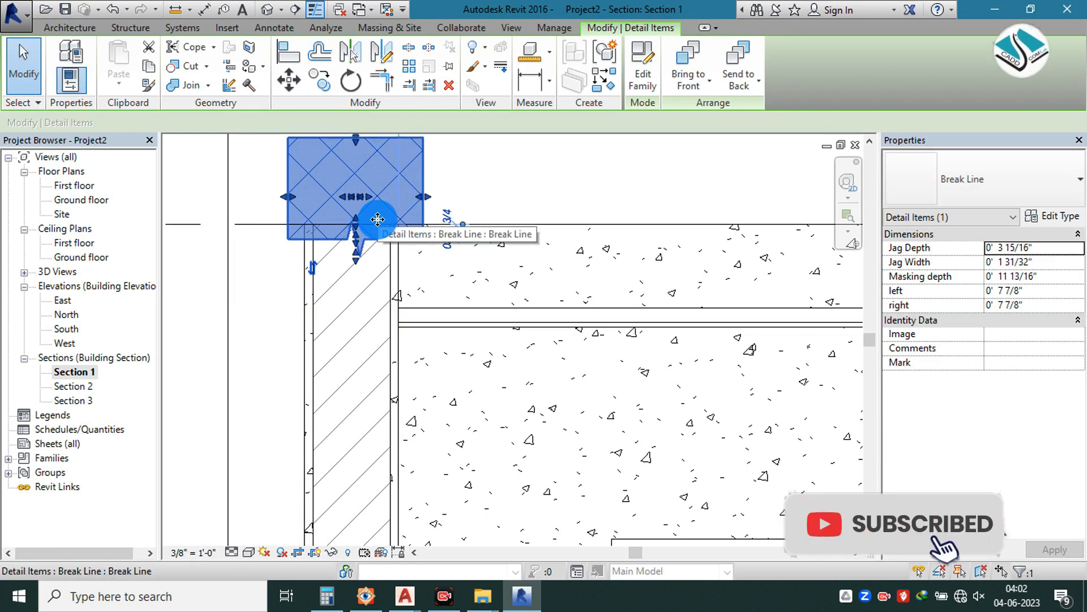
left_click(485, 173)
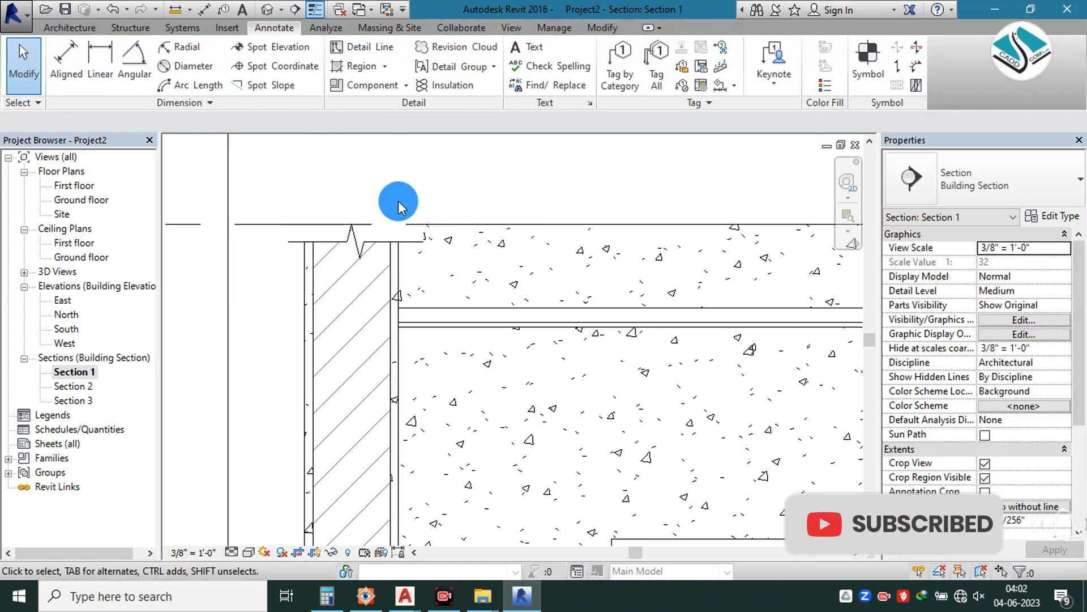
- Mirror a copy of the left wall's break line to the top of the right wall about a vertical axis through the wall midpoint
scroll(341, 199, "down", 1)
left_click(366, 180)
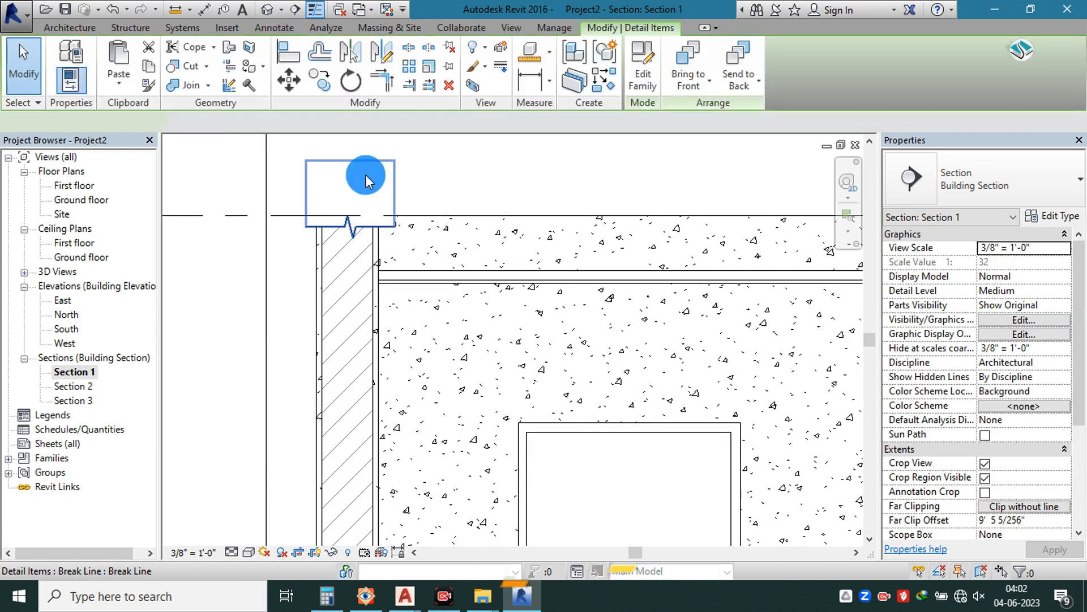
scroll(366, 176, "down", 3)
left_click(386, 56)
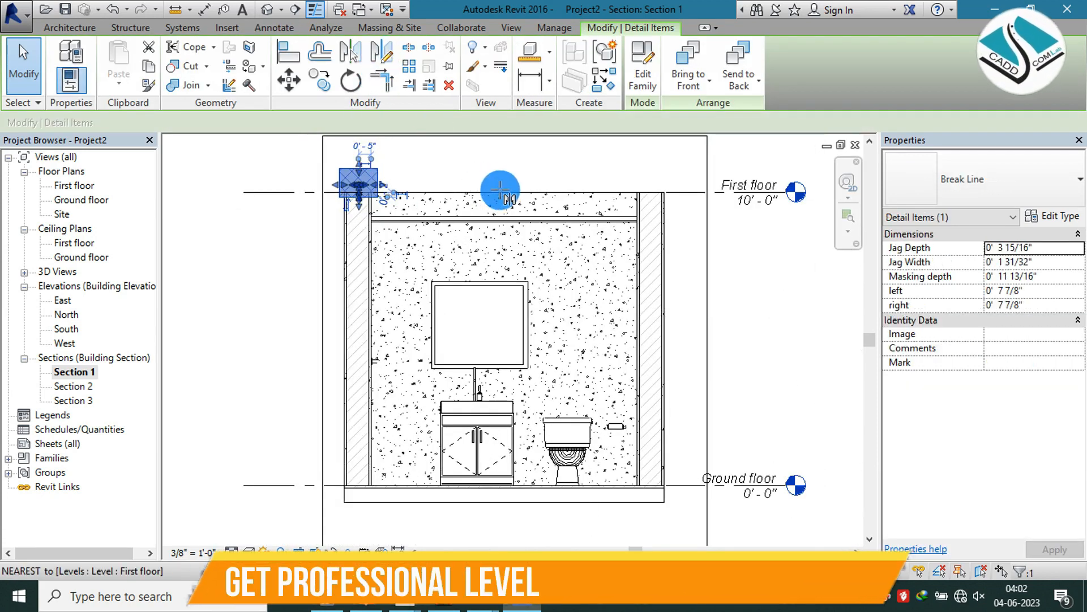
left_click(499, 189)
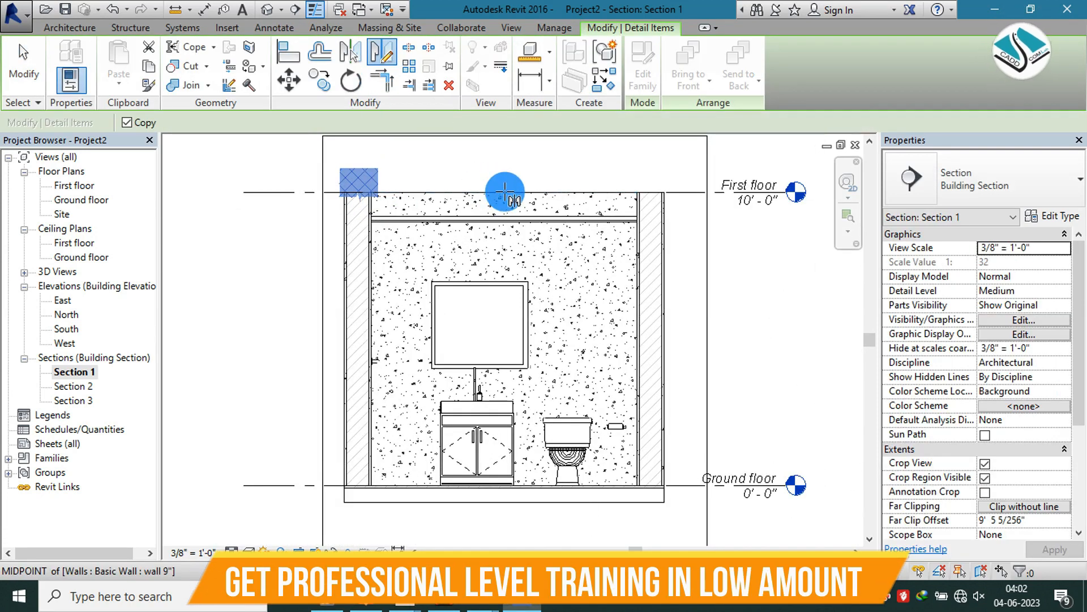
left_click(504, 163)
key("Escape")
scroll(472, 166, "down", 1)
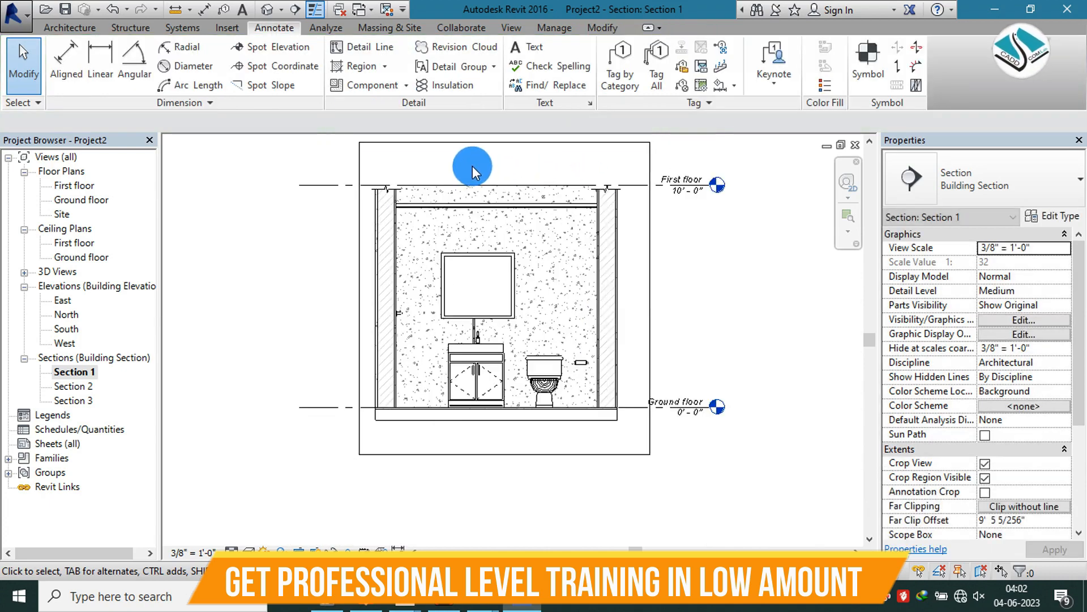
- Stretch the left break line outward at both ends so it extends further past the left wall's faces
scroll(390, 178, "up", 5)
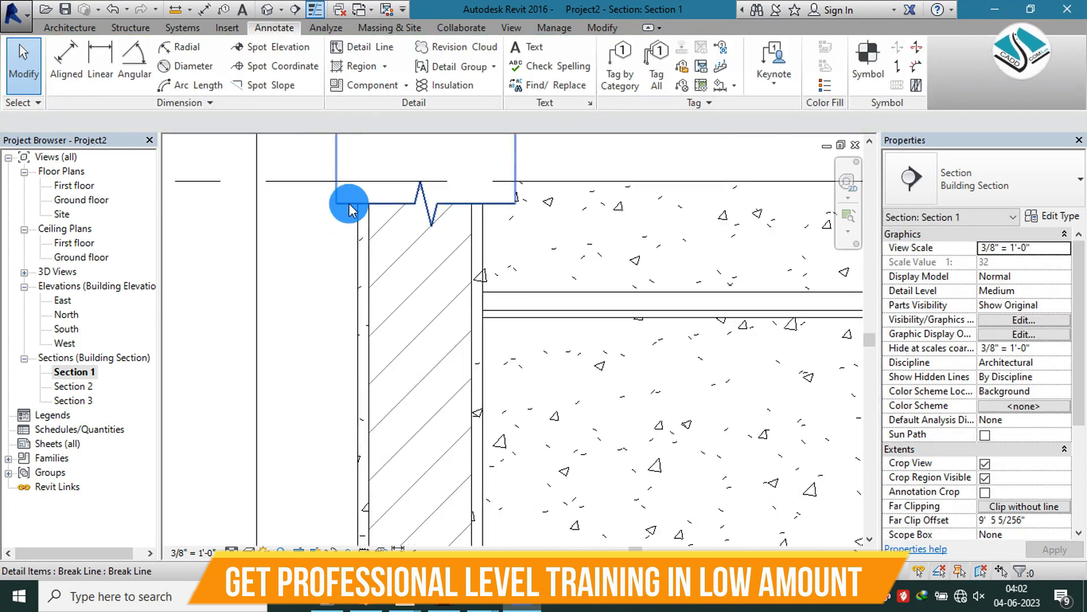
left_click(349, 201)
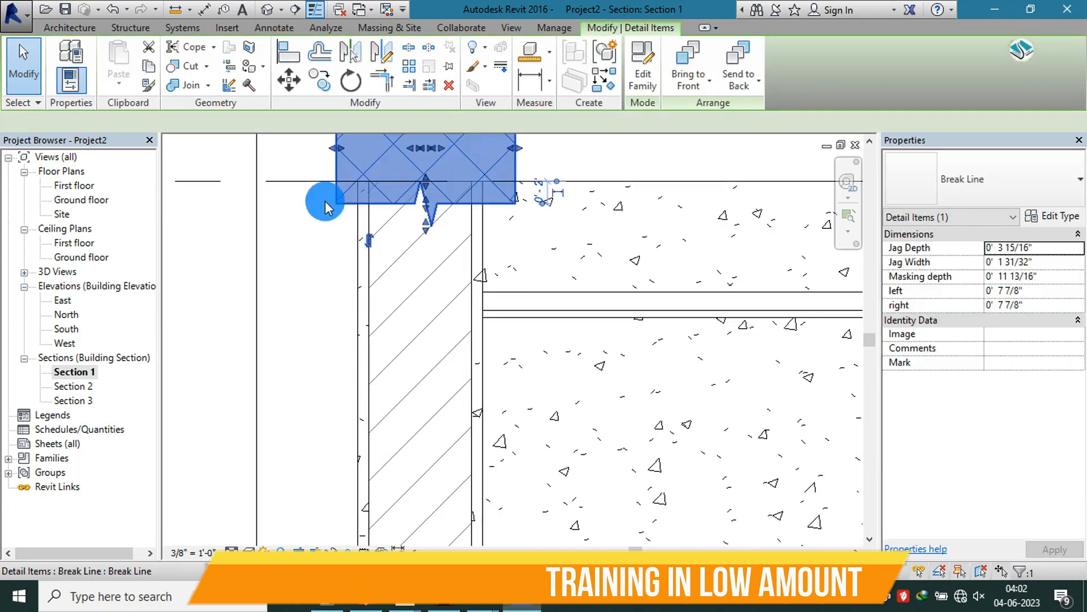
left_click_drag(331, 181, 319, 180)
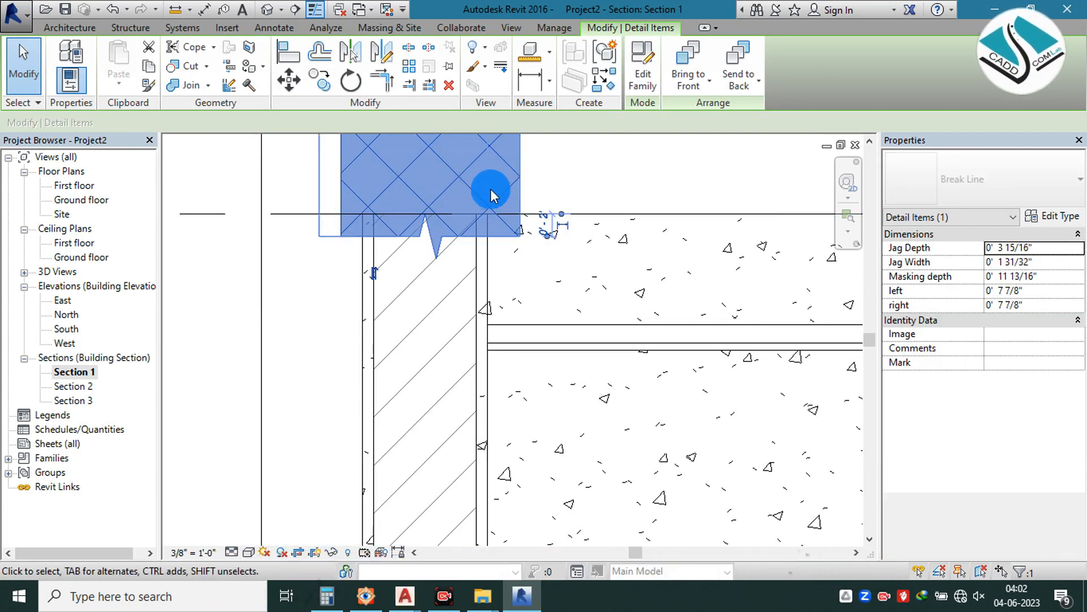
left_click_drag(522, 178, 553, 180)
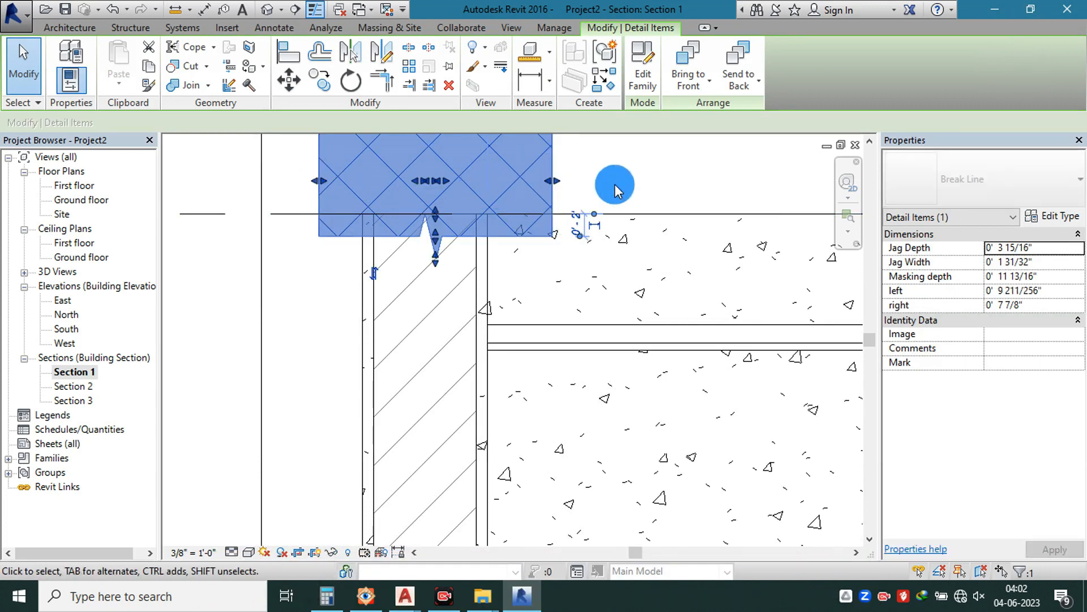
key("Escape")
scroll(364, 194, "down", 5)
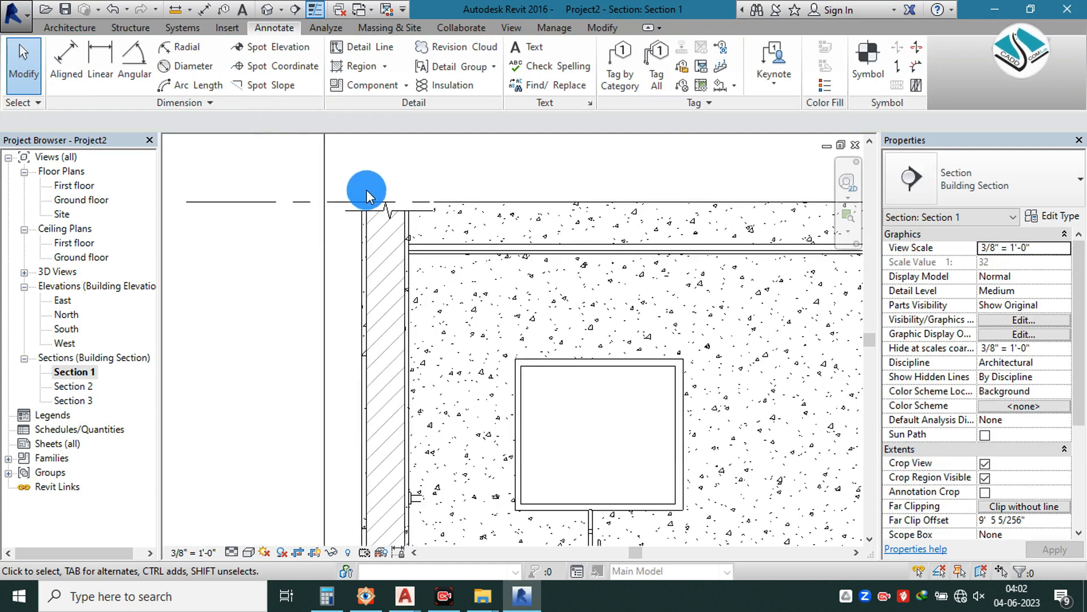
scroll(595, 235, "down", 2)
middle_click_drag(563, 274, 491, 242)
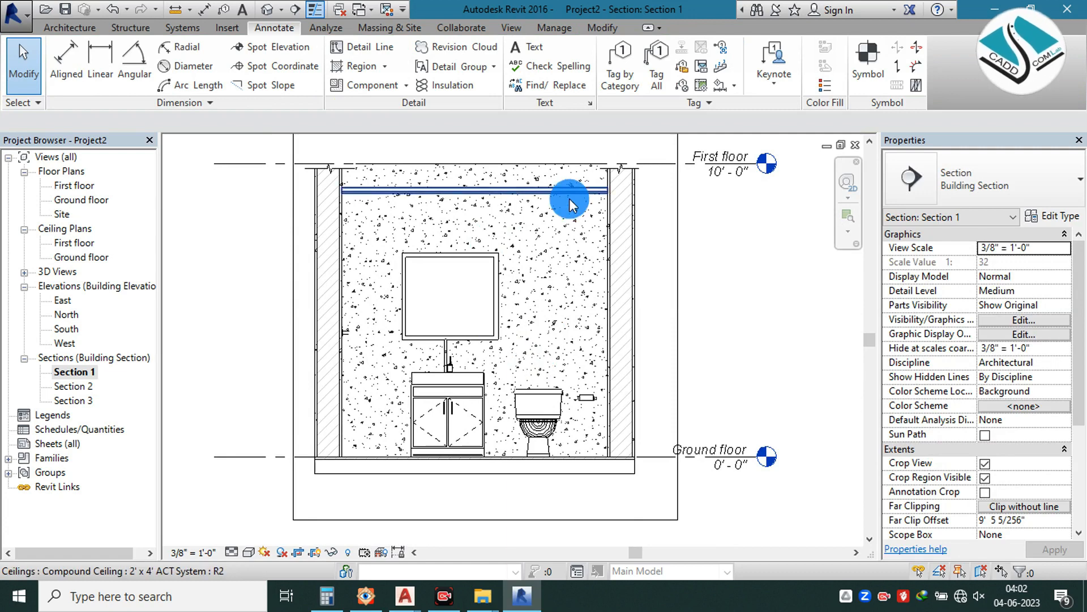
left_click(512, 268)
middle_click_drag(513, 268, 497, 267)
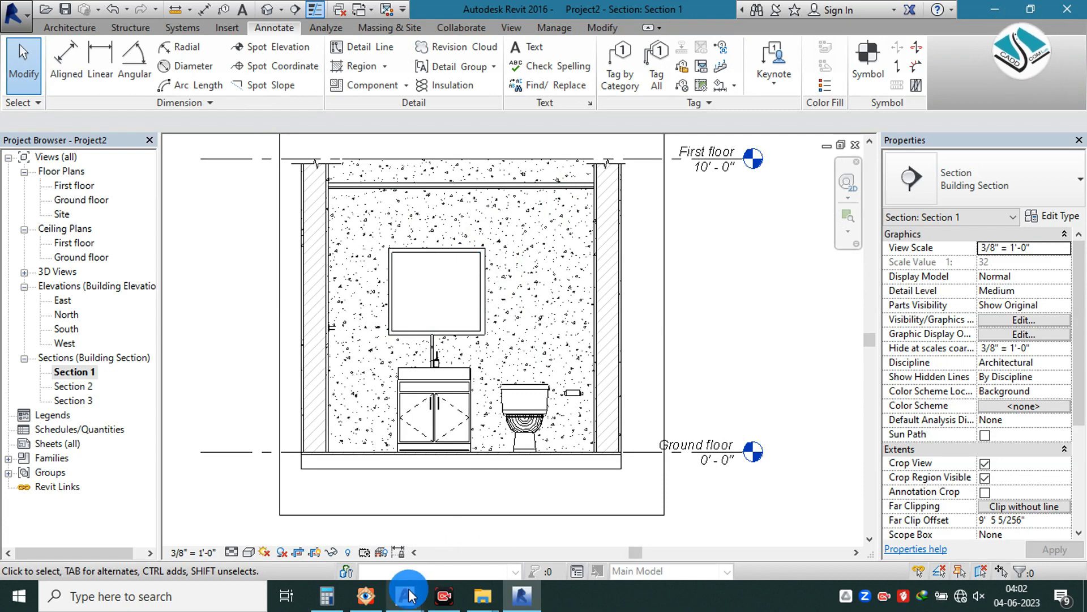
- Switch to AutoCAD to examine the wall tiling in the toilet details typical drawing, and return to the Revit section
mouse_move(409, 596)
left_click(531, 522)
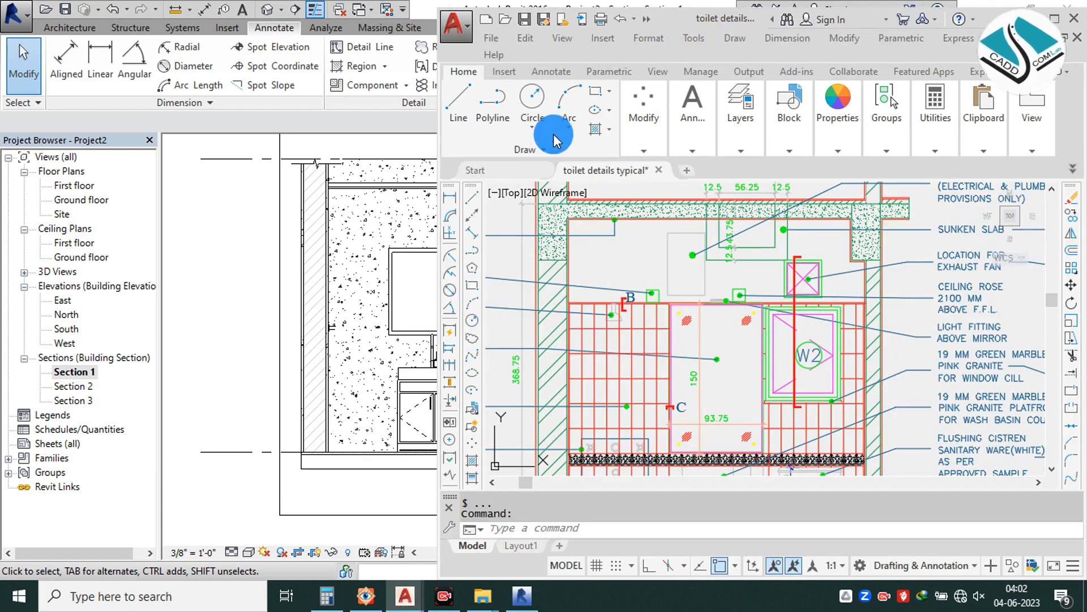
double_click(728, 26)
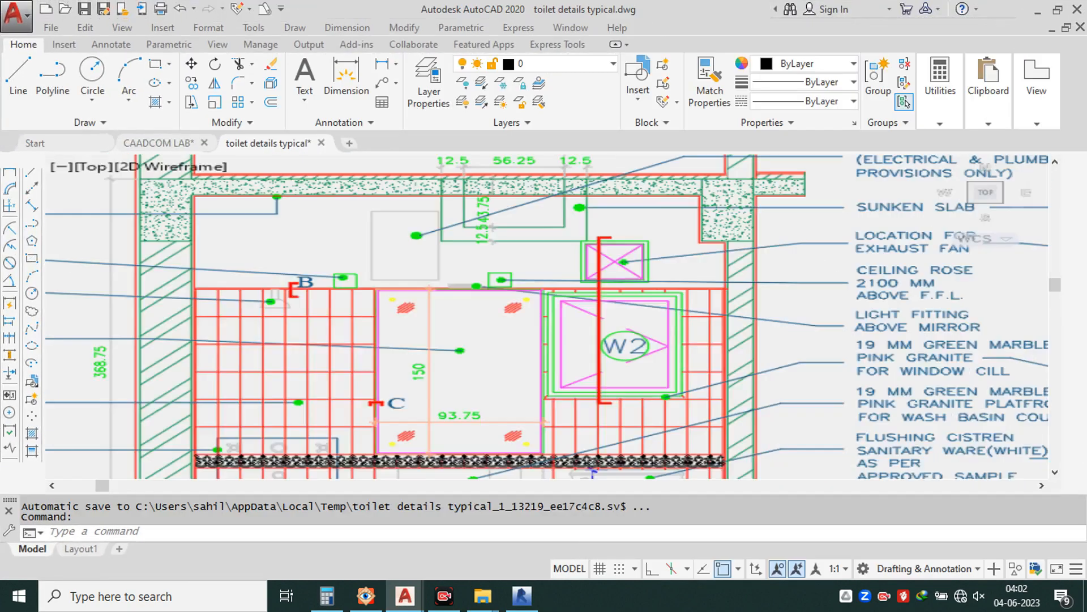
scroll(486, 238, "down", 4)
scroll(486, 238, "up", 2)
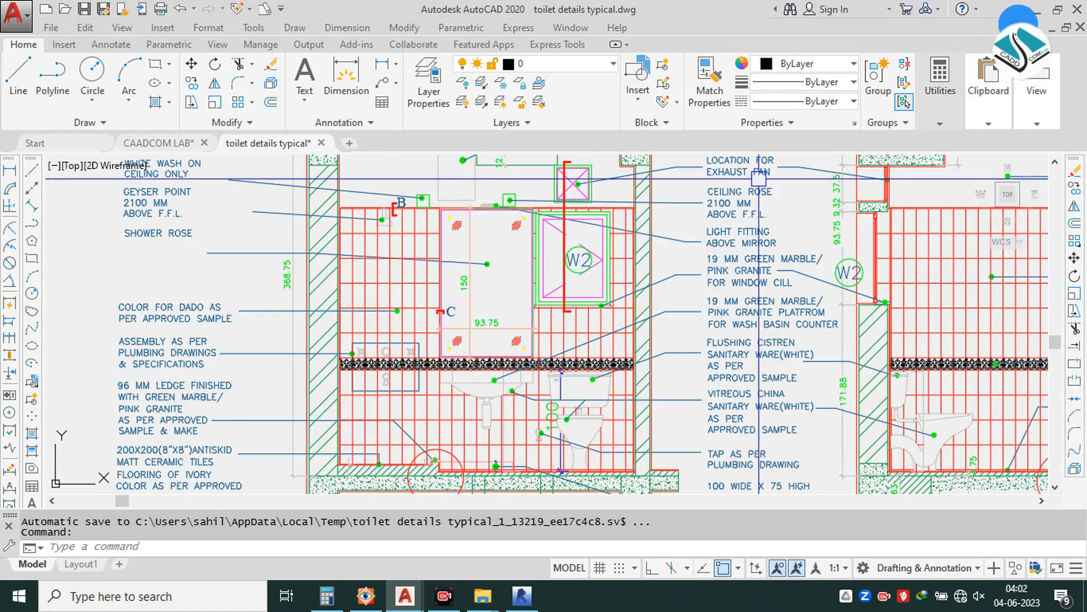
left_click(463, 511)
left_click(523, 596)
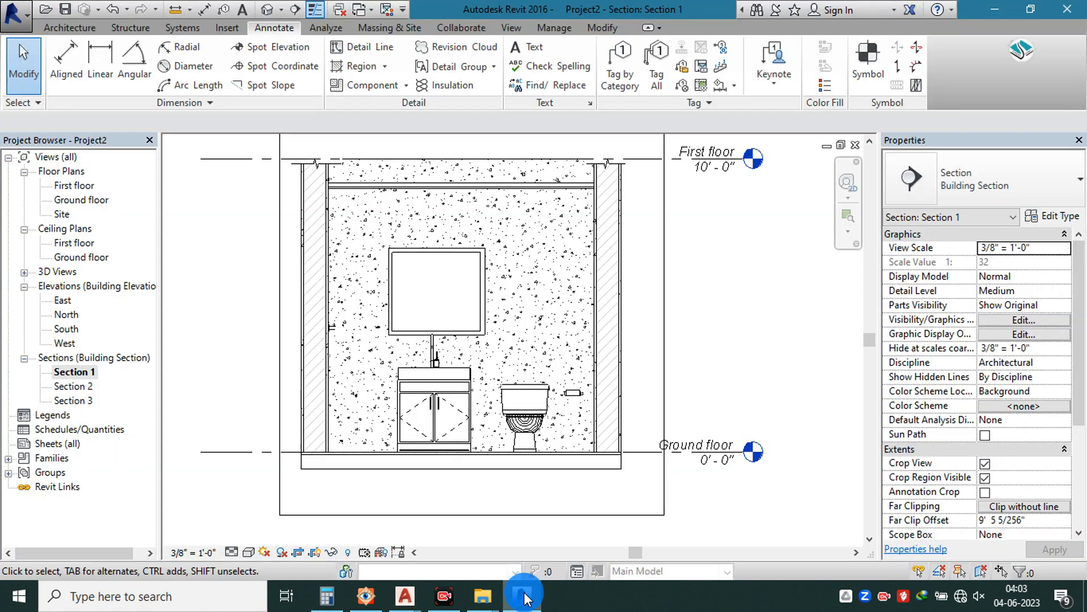
- Create a rectangular Diagonal Crosshatch filled region between the wall faces, from the floor up, about 9'-1" wide and 5'-11" high
left_click(387, 69)
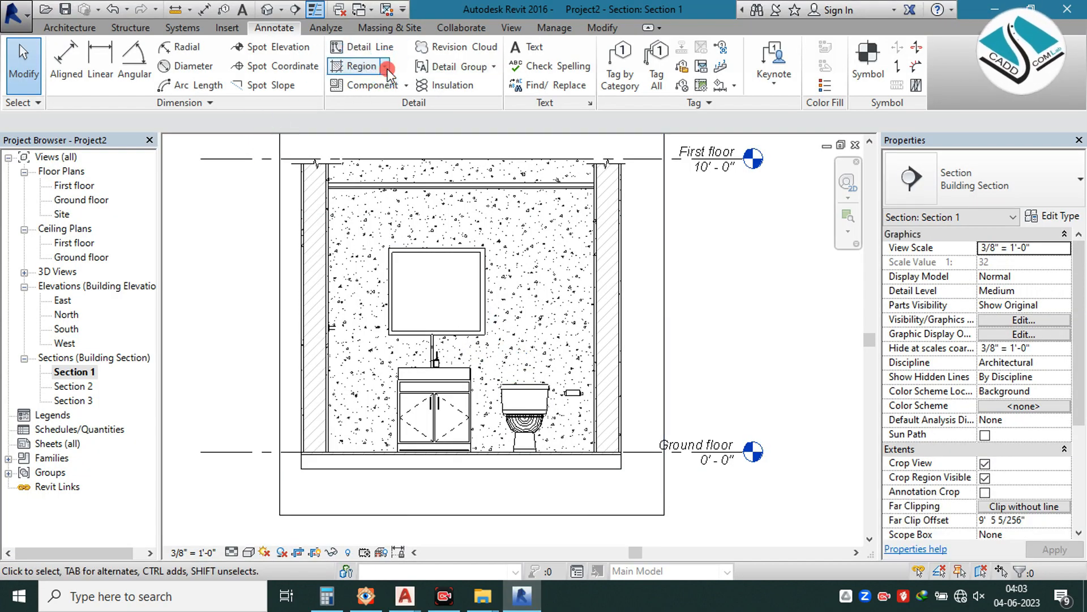
left_click(365, 93)
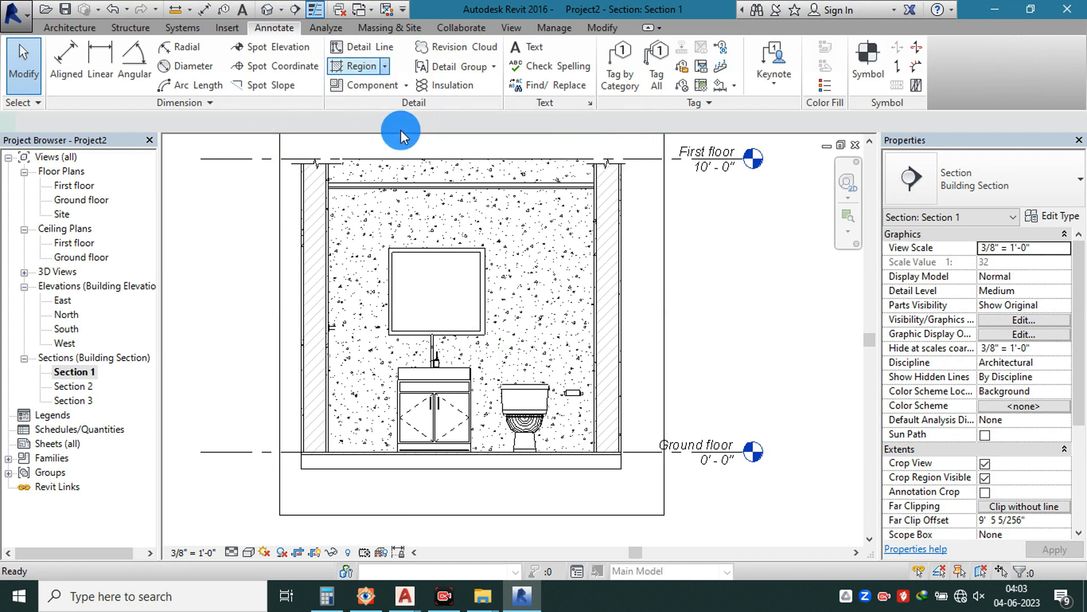
left_click(689, 52)
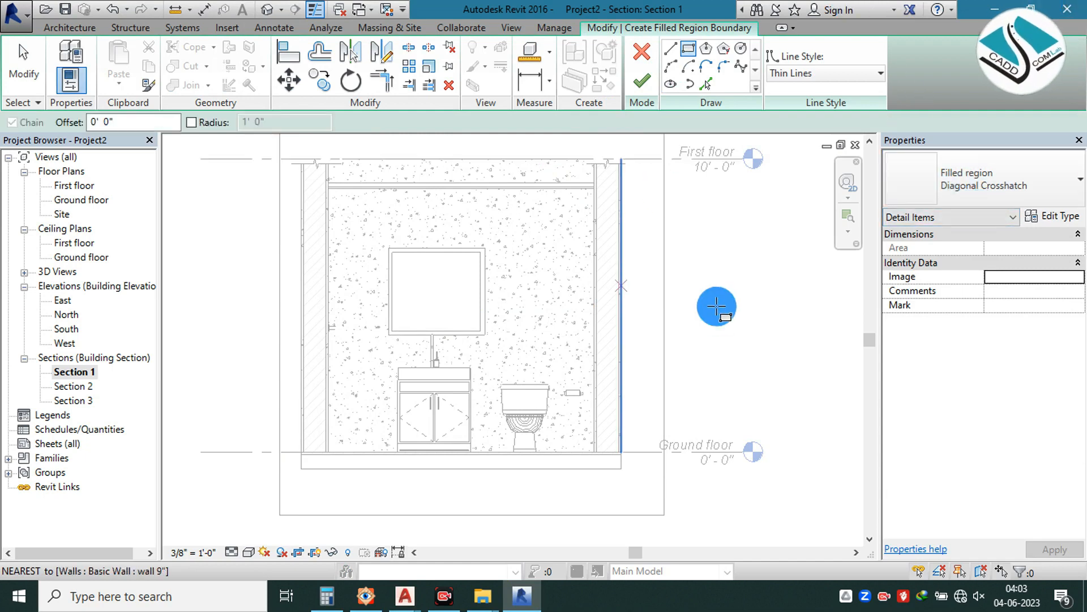
scroll(330, 281, "up", 1)
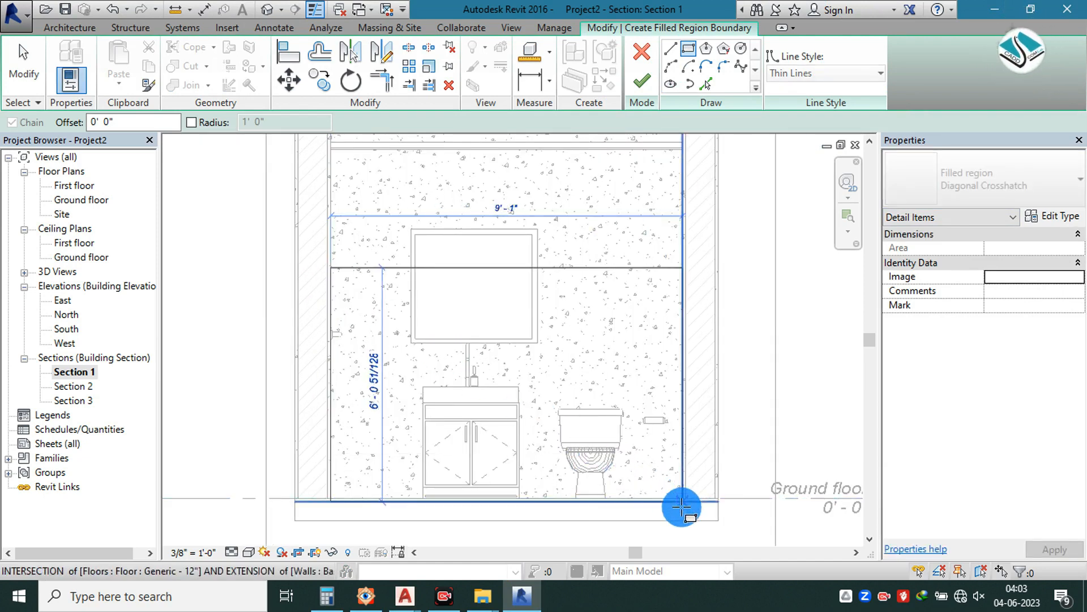
scroll(683, 507, "up", 2)
scroll(681, 507, "up", 2)
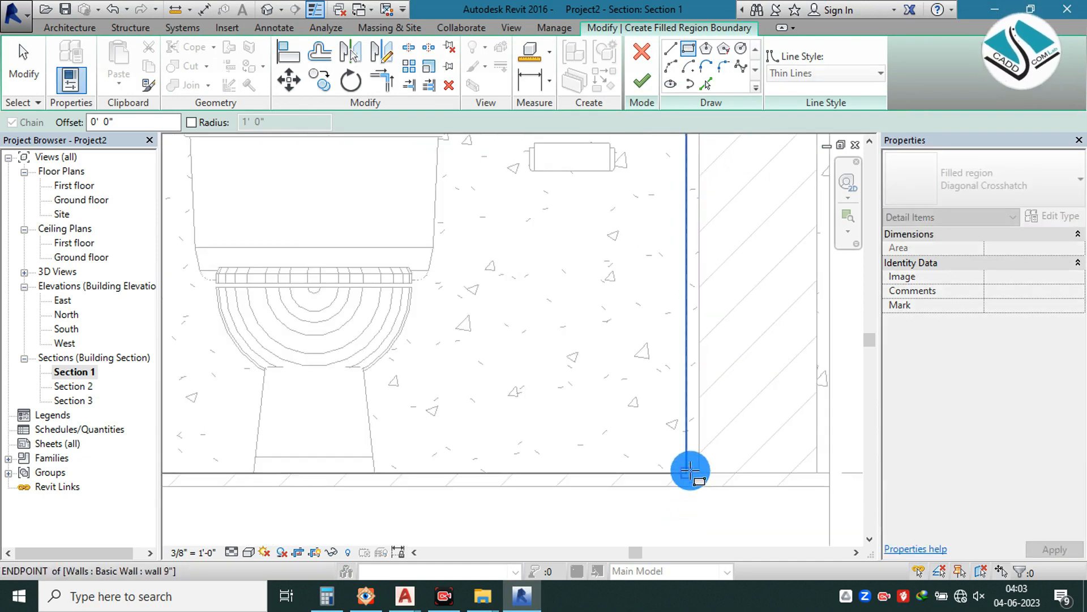
left_click(610, 383)
scroll(602, 365, "down", 2)
left_click(642, 81)
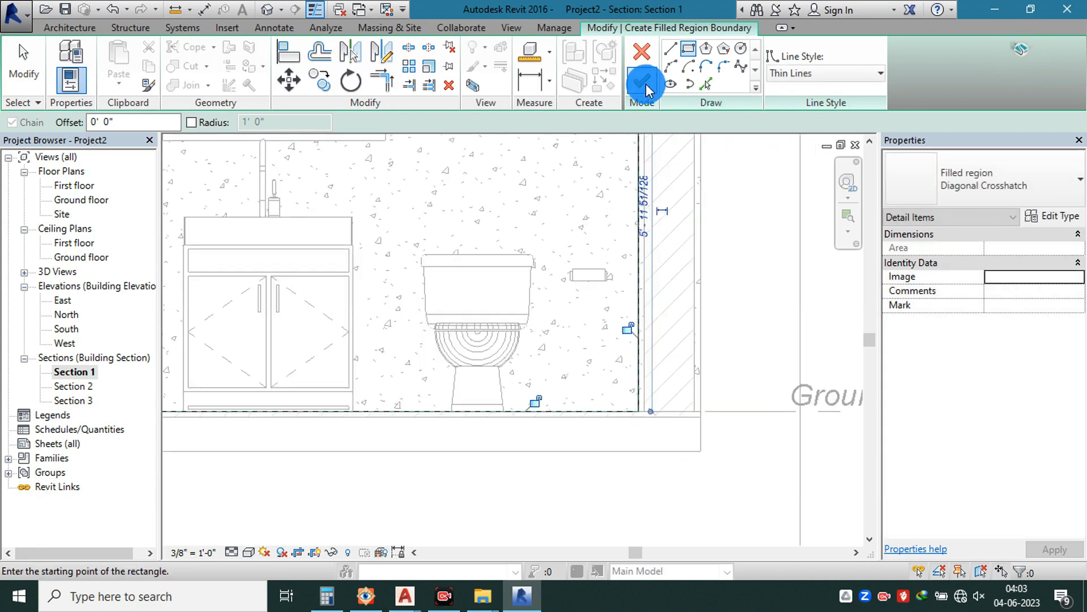
key("Escape")
- Inspect how the filled region's lower edge meets the floor and the right wall
scroll(600, 352, "up", 2)
scroll(600, 353, "up", 4)
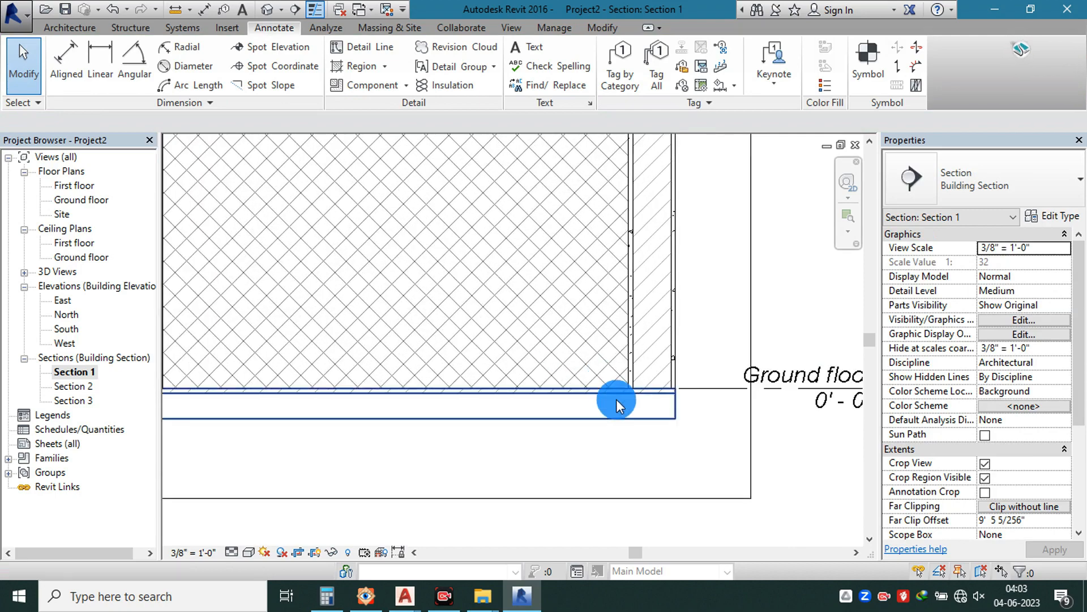
scroll(692, 389, "up", 3)
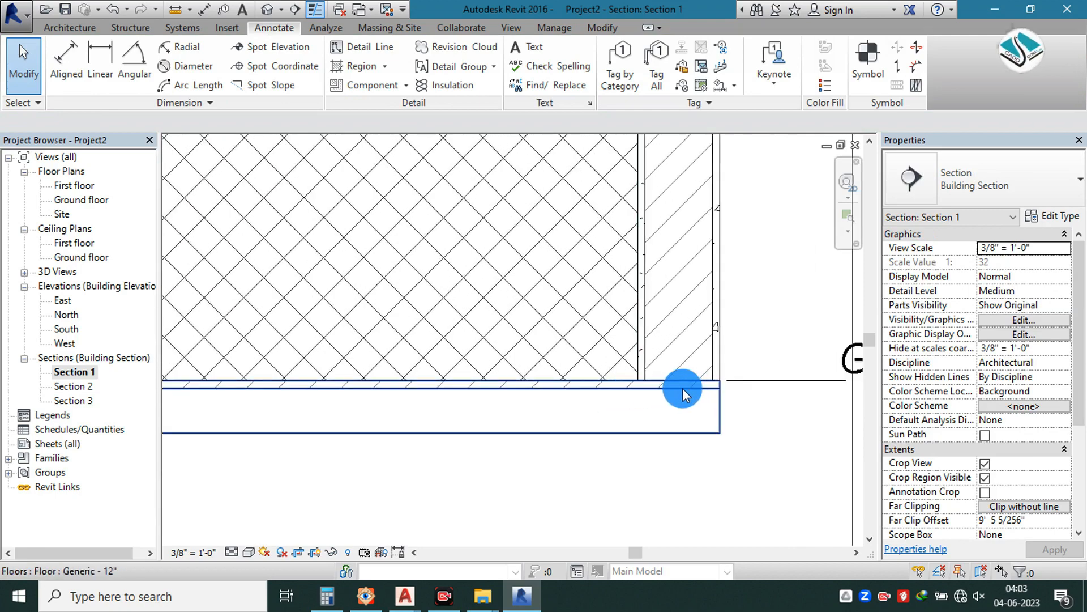
scroll(553, 385, "down", 5)
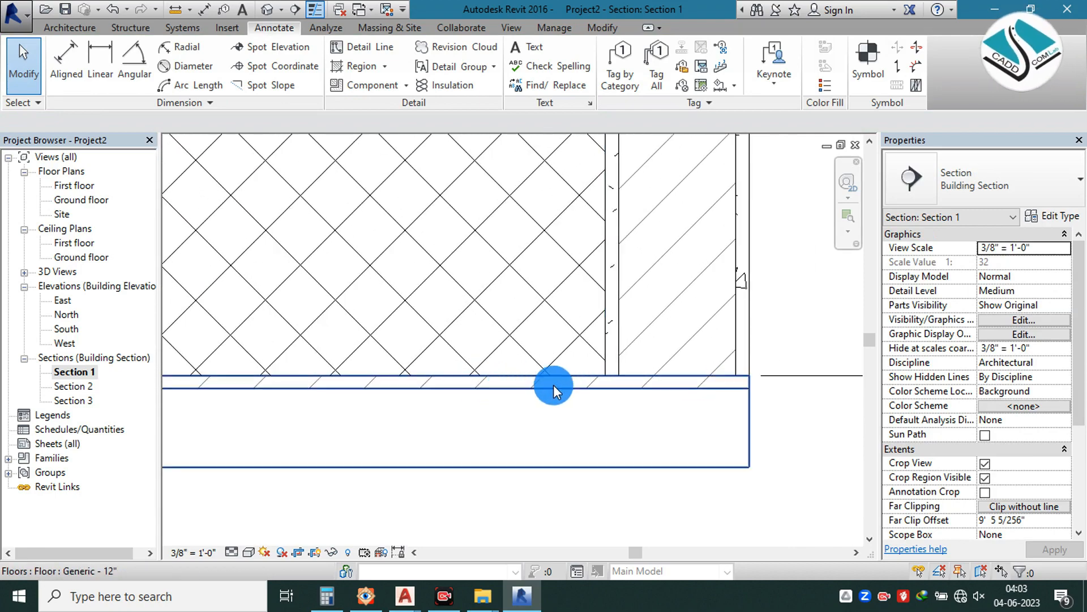
scroll(443, 209, "down", 1)
middle_click_drag(383, 182, 460, 257)
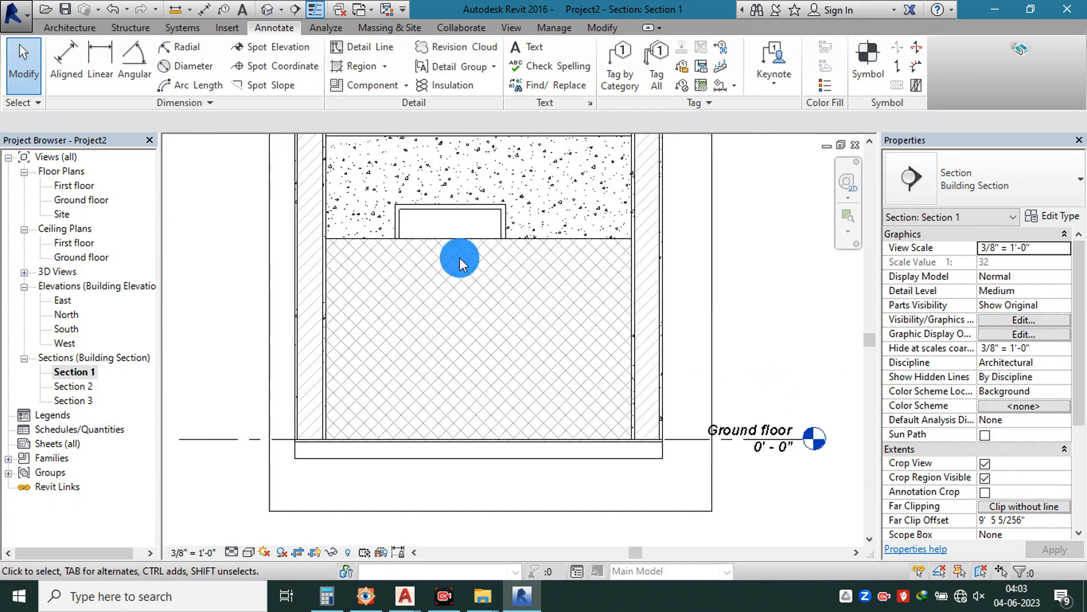
- Try to place the crosshatch filled region behind the mirror and fixtures with Send to Back
scroll(461, 256, "up", 2)
left_click(473, 233)
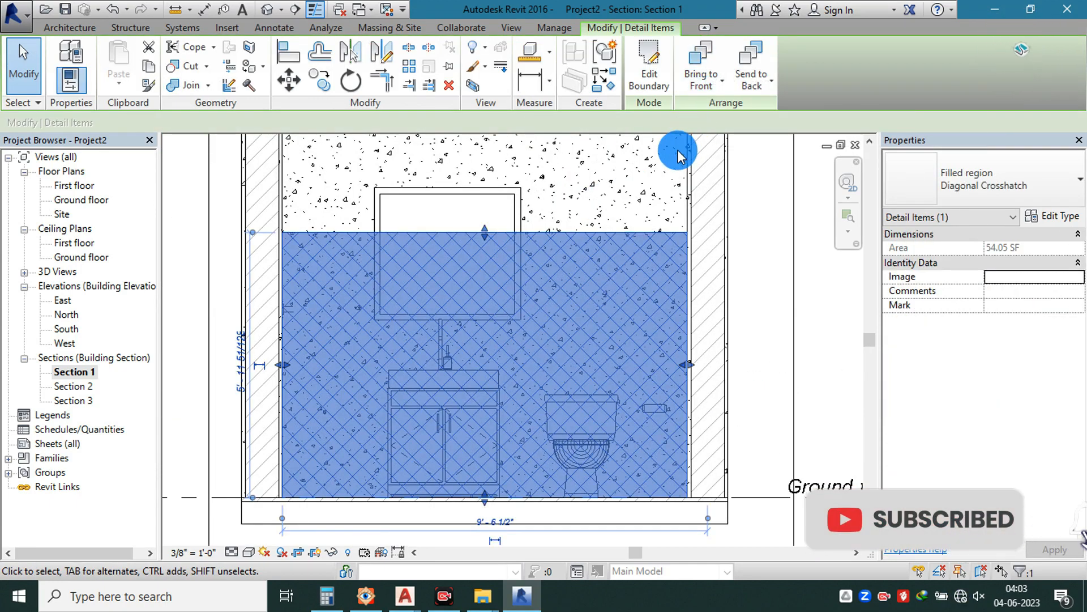
left_click(702, 84)
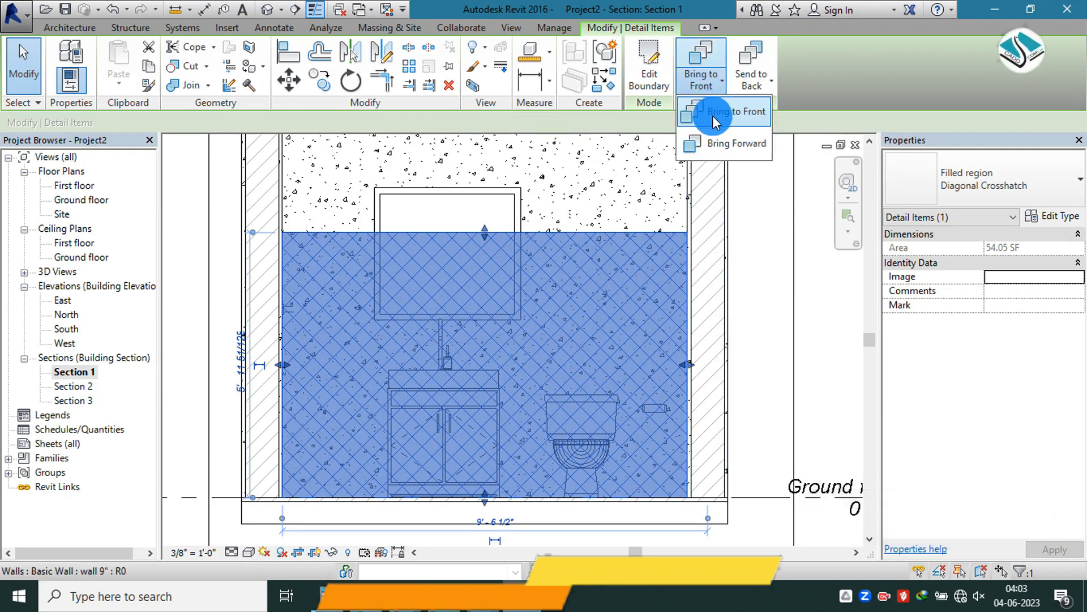
left_click(728, 115)
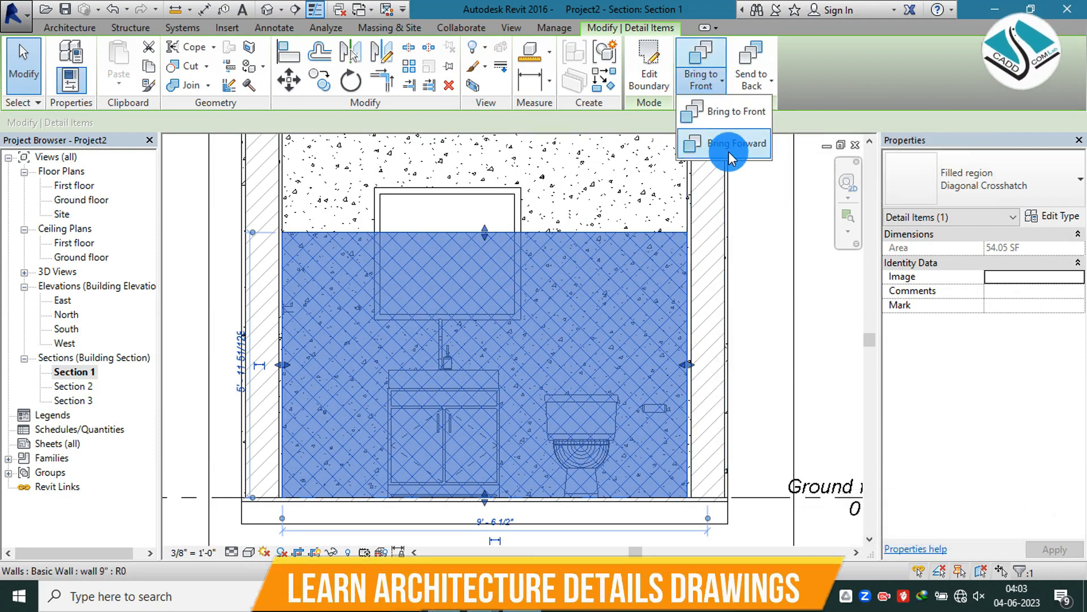
left_click(761, 63)
left_click(762, 63)
key("Escape")
left_click(611, 235)
left_click(758, 79)
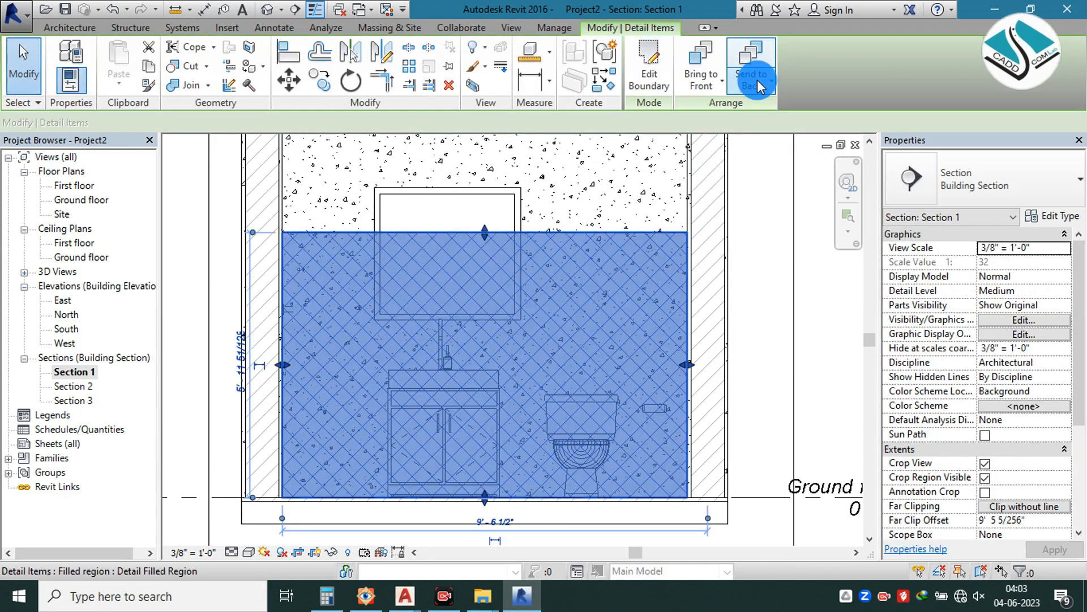
left_click(759, 81)
left_click(767, 110)
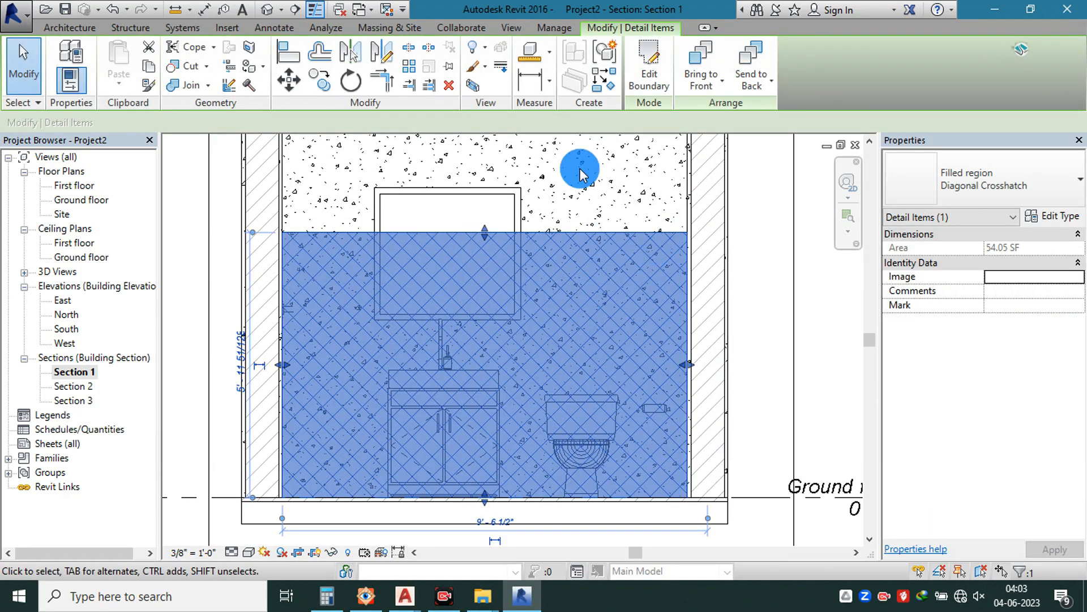
key("Escape")
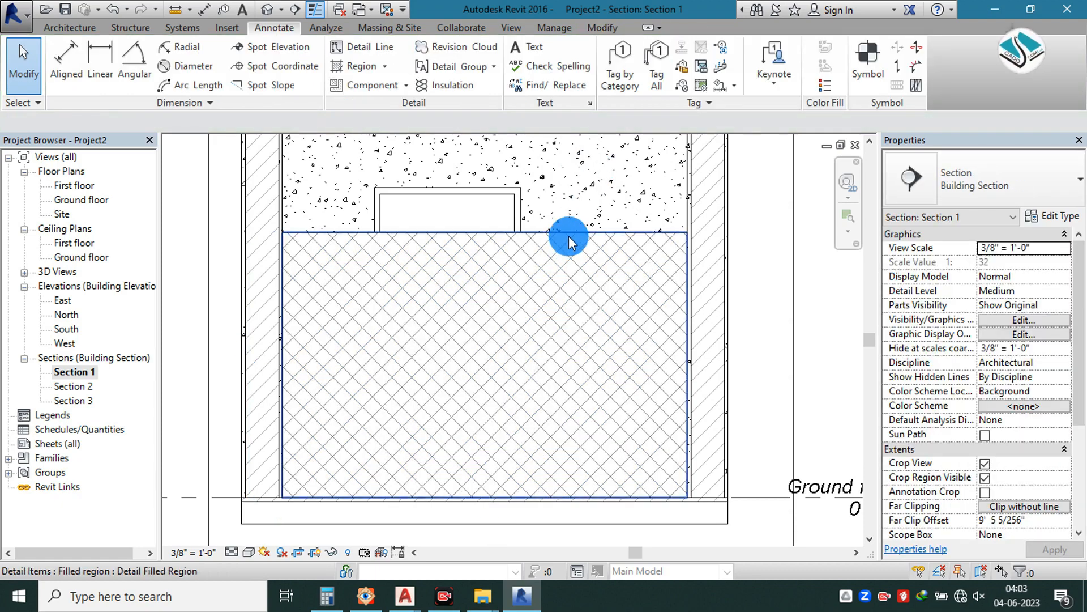
- Try to move the crosshatch filled region one level back with Send Backward
left_click(568, 235)
left_click(759, 84)
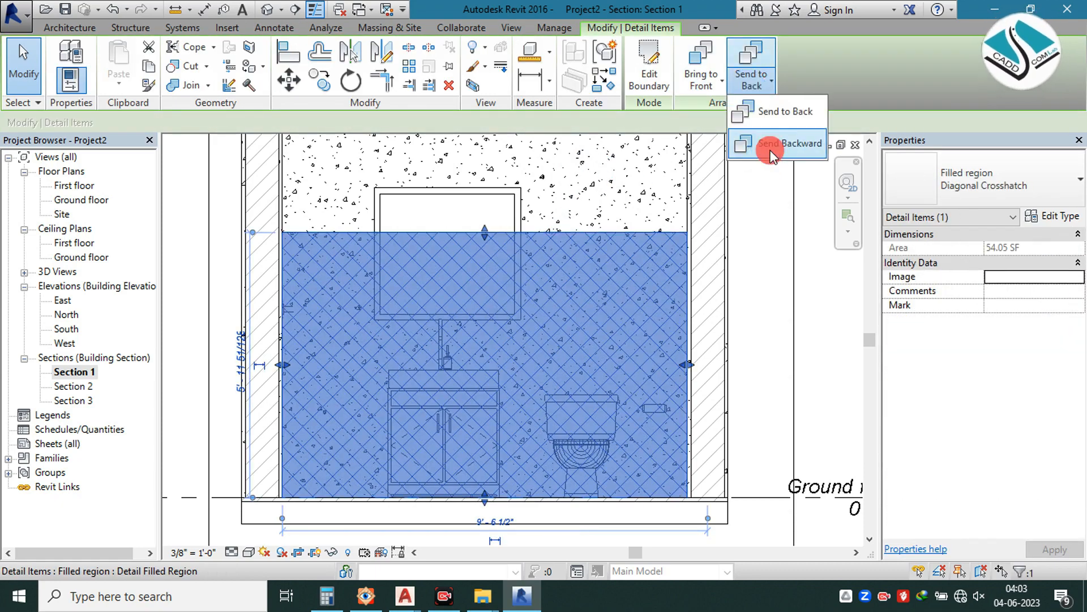
left_click(772, 148)
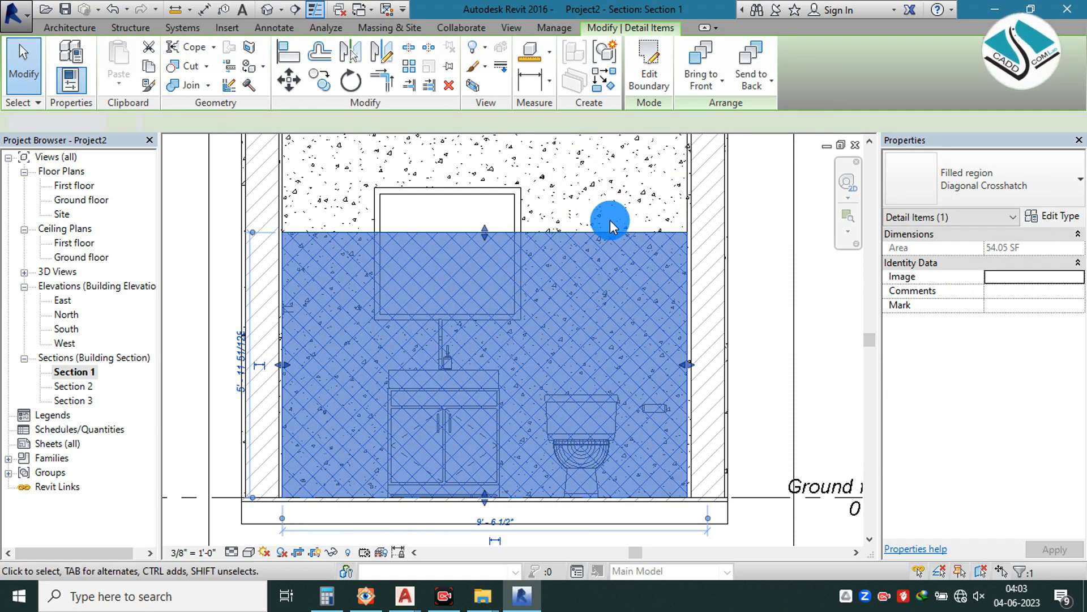
key("Escape")
- Delete the Diagonal Crosshatch filled region from the section
left_click(607, 234)
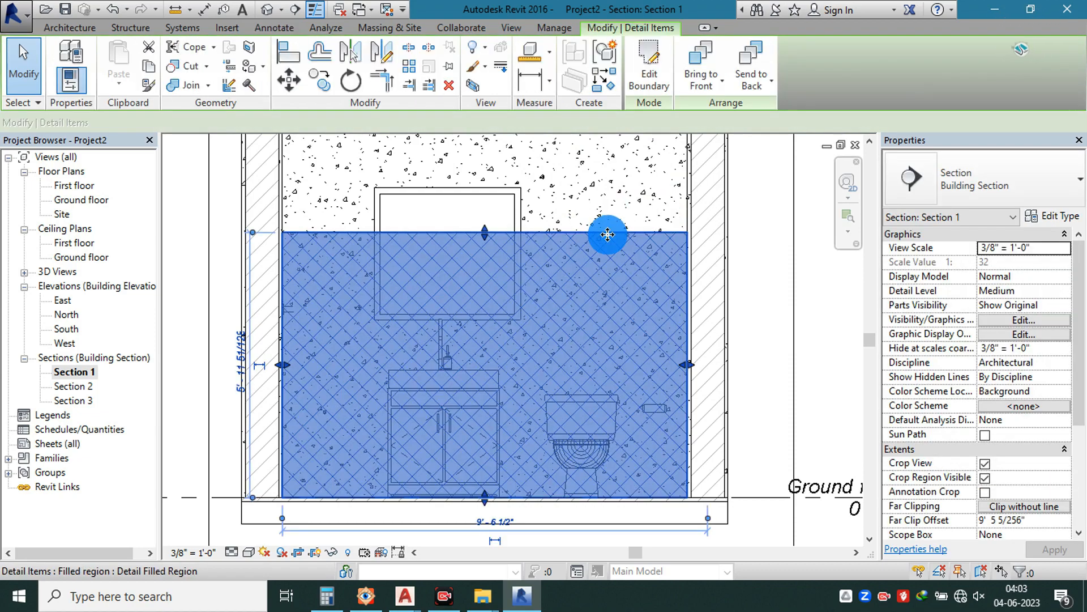
right_click(607, 234)
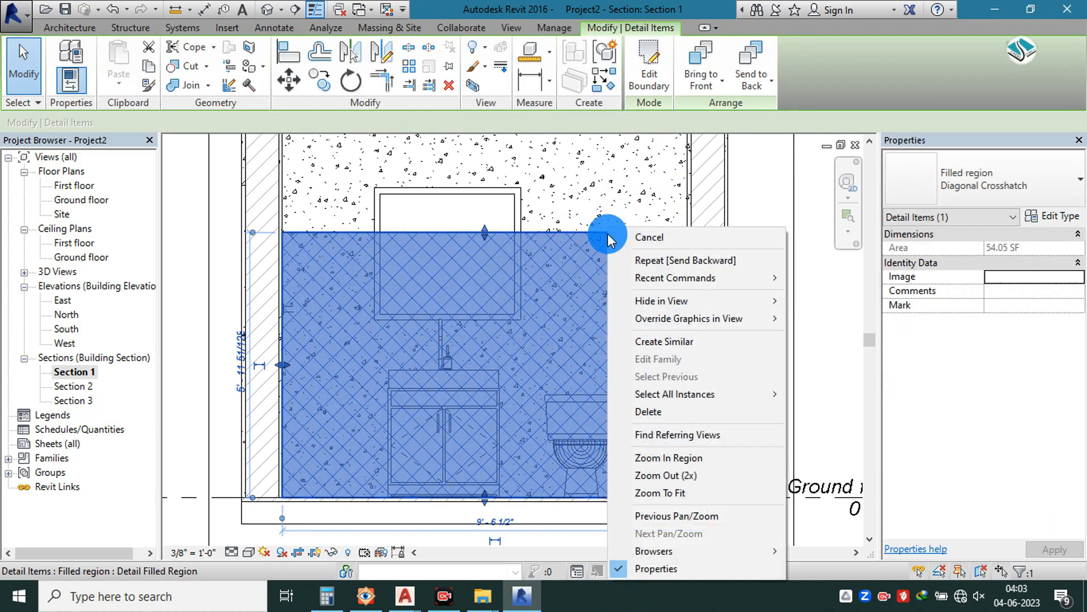
left_click(645, 413)
scroll(559, 271, "down", 2)
middle_click_drag(478, 190, 486, 245)
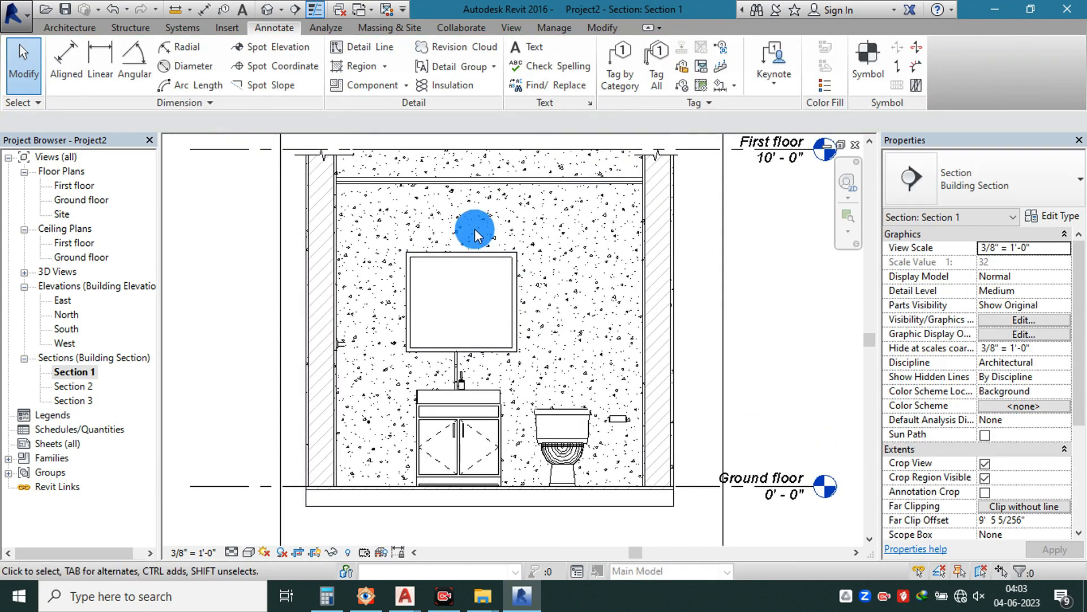
- Sketch a Split Face rectangle on the back wall, spanning between the side walls from the floor up, about 6'-6 1/2" high
left_click(477, 147)
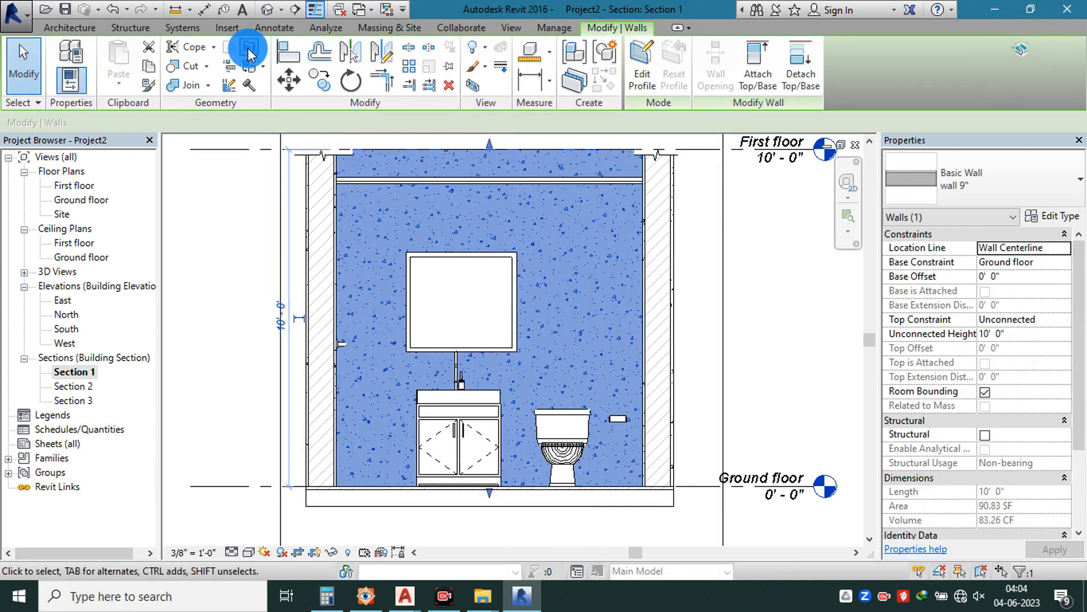
key("Escape")
key("Escape")
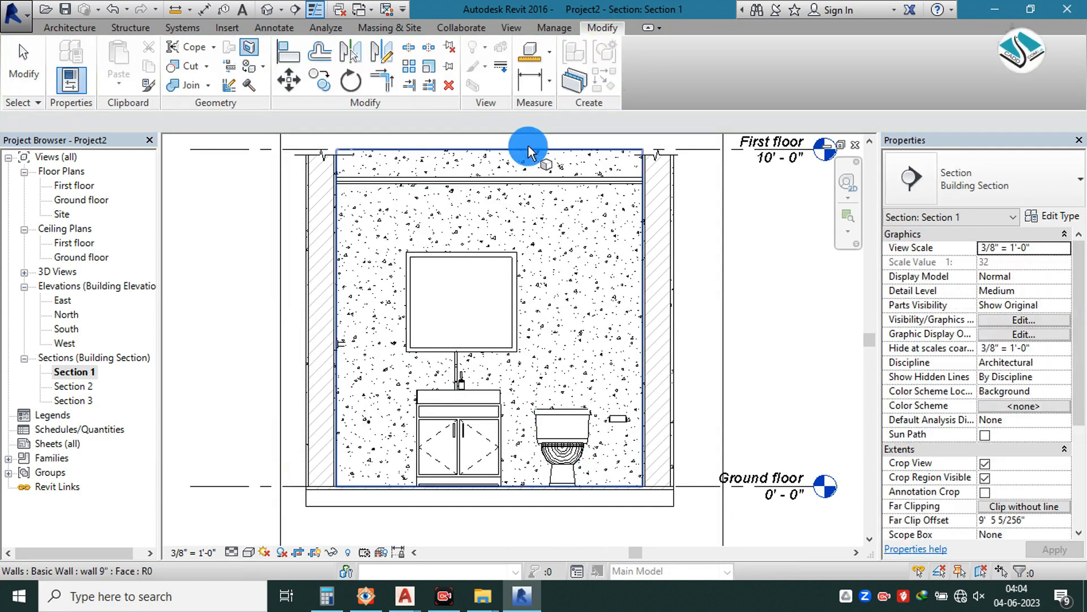
left_click(688, 49)
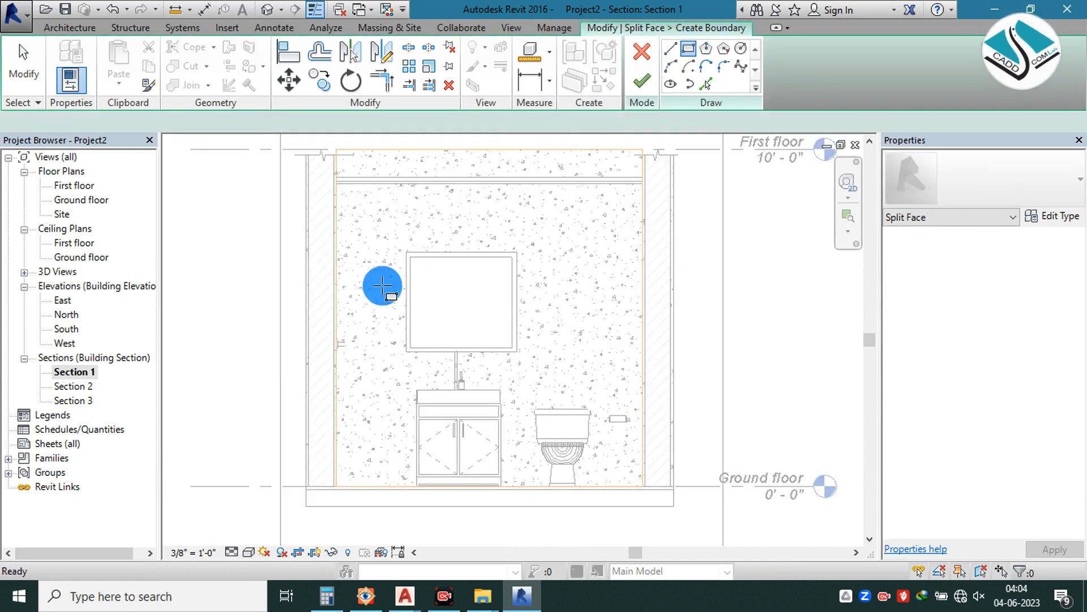
left_click(339, 267)
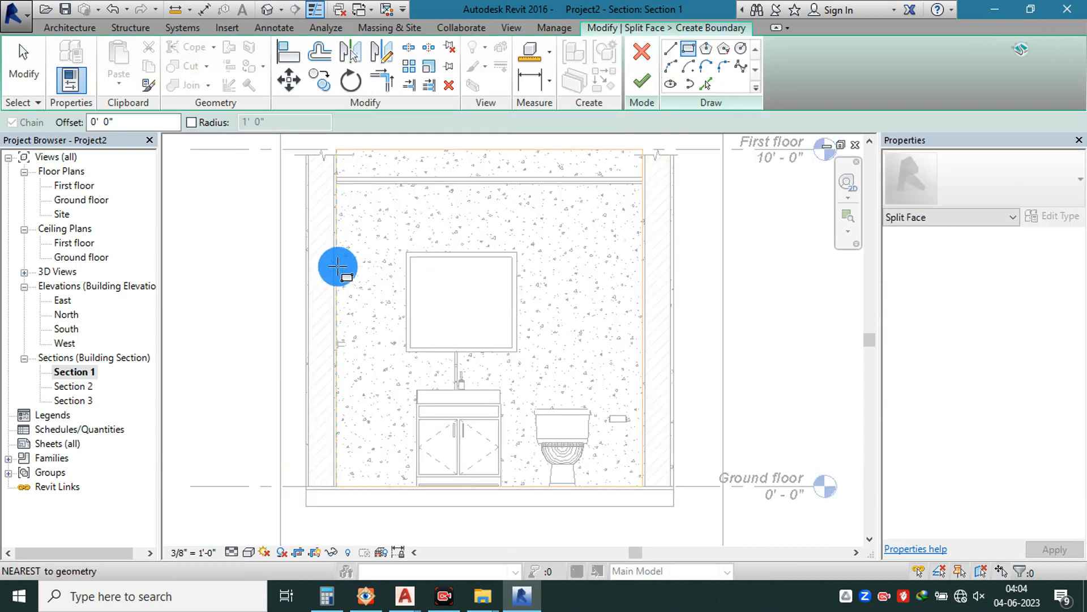
scroll(642, 485, "up", 3)
scroll(642, 485, "up", 1)
left_click(641, 484)
scroll(563, 388, "down", 4)
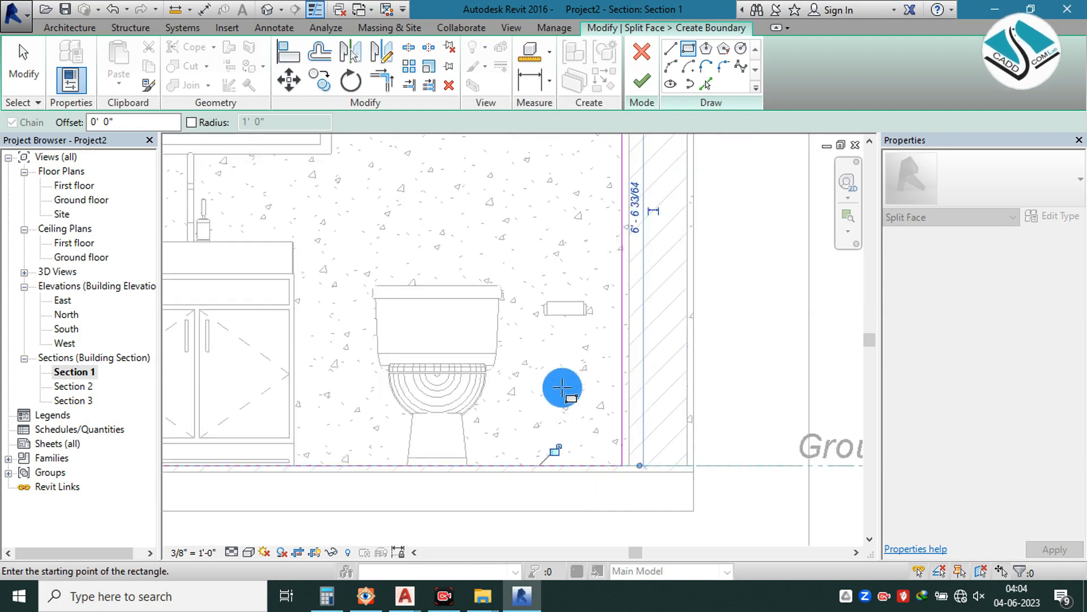
scroll(560, 299, "down", 1)
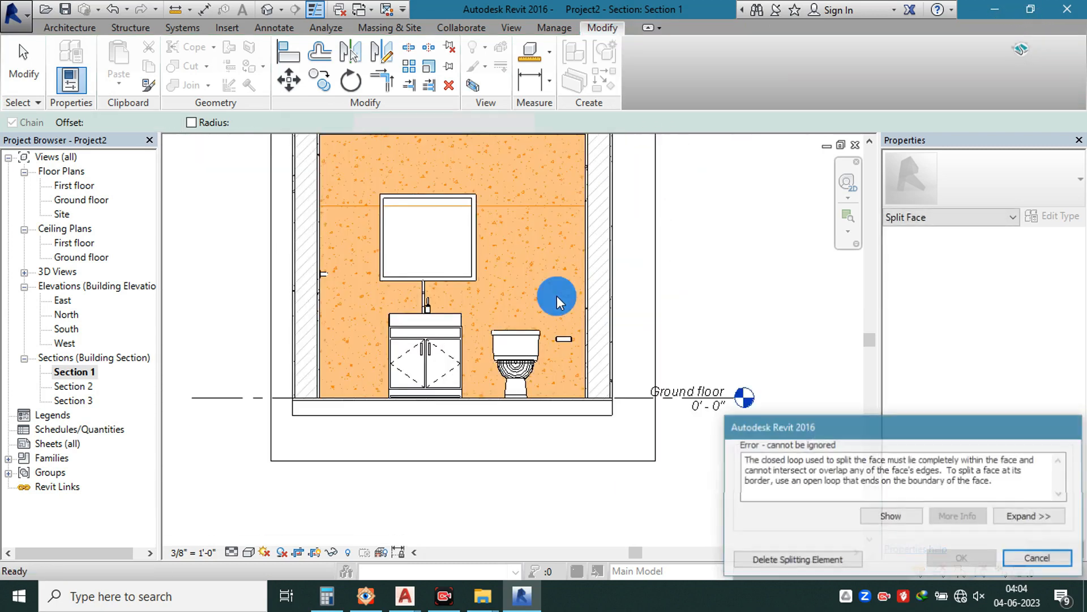
- Remove the side and bottom lines of the split boundary, keeping only the horizontal top line, and finish the face split
left_click(784, 562)
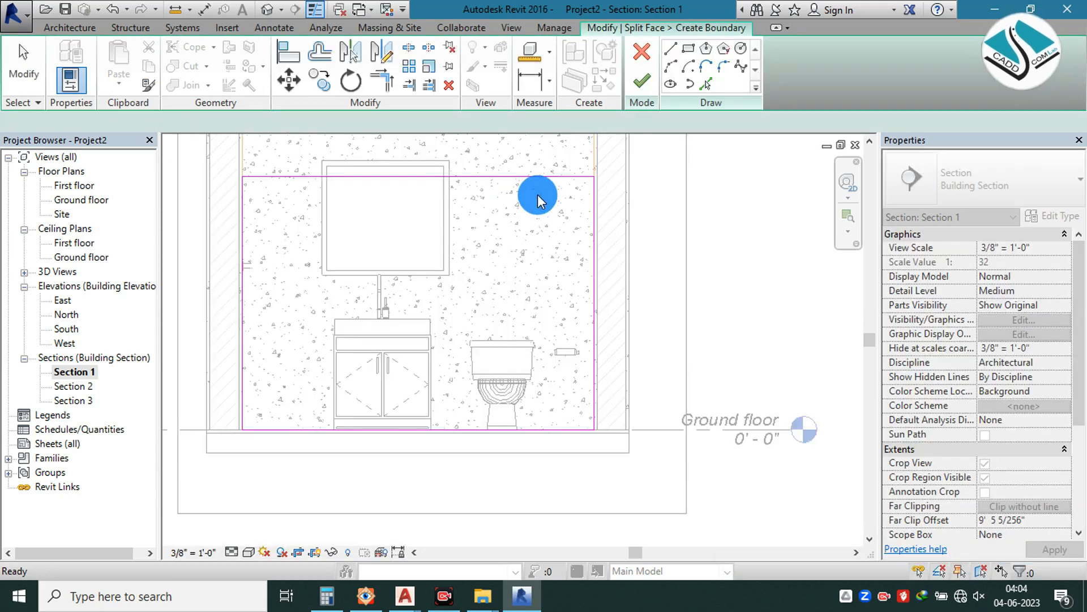
mouse_move(657, 244)
left_mouse_down()
mouse_move(376, 367)
mouse_move(178, 481)
left_mouse_up()
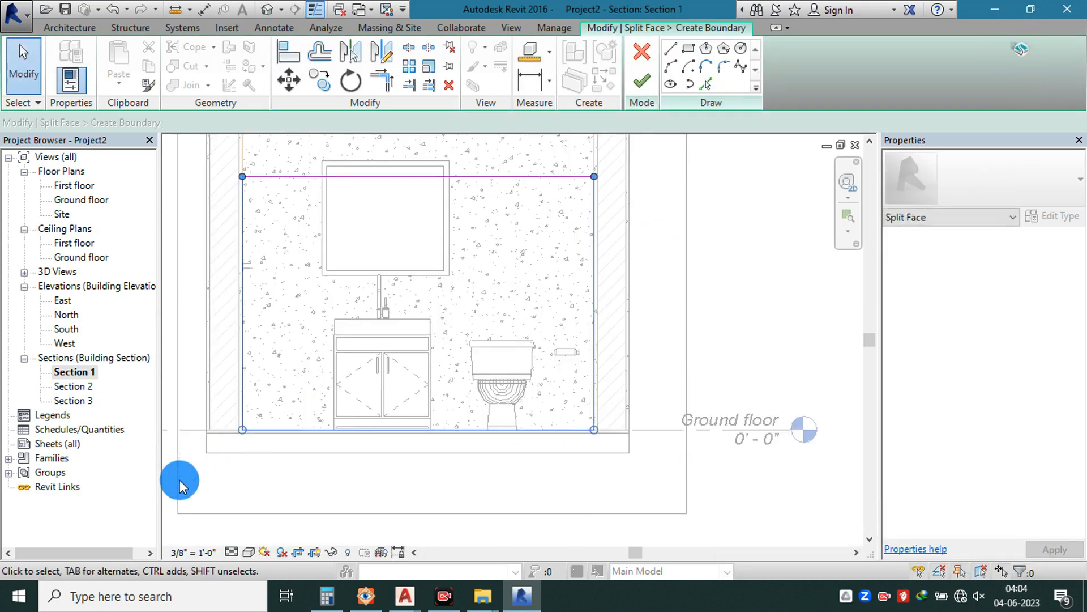
left_click(180, 484)
left_click(640, 83)
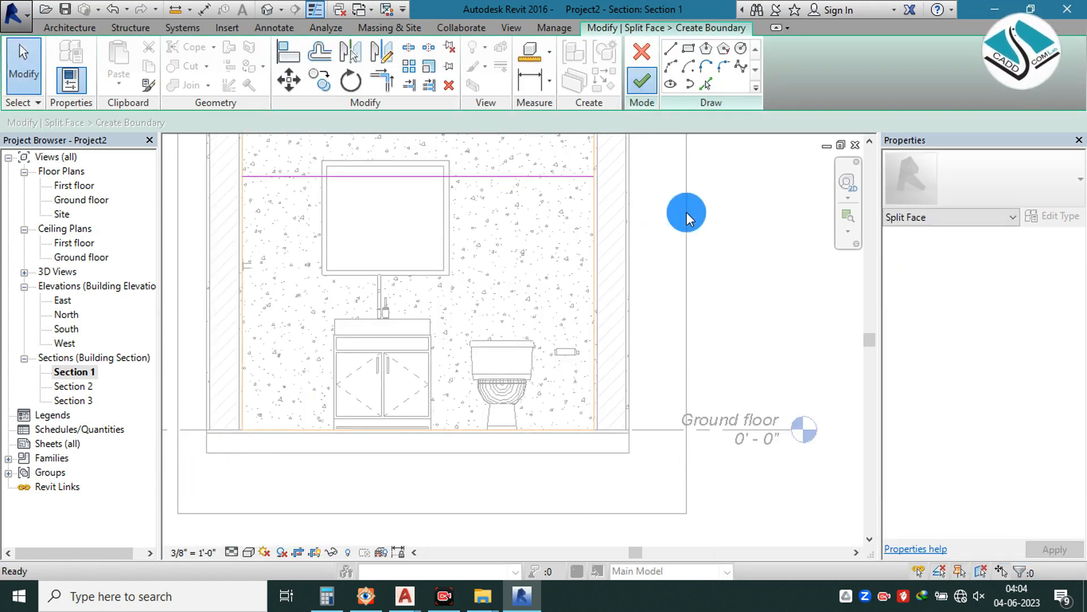
left_click(532, 180)
scroll(527, 182, "down", 2)
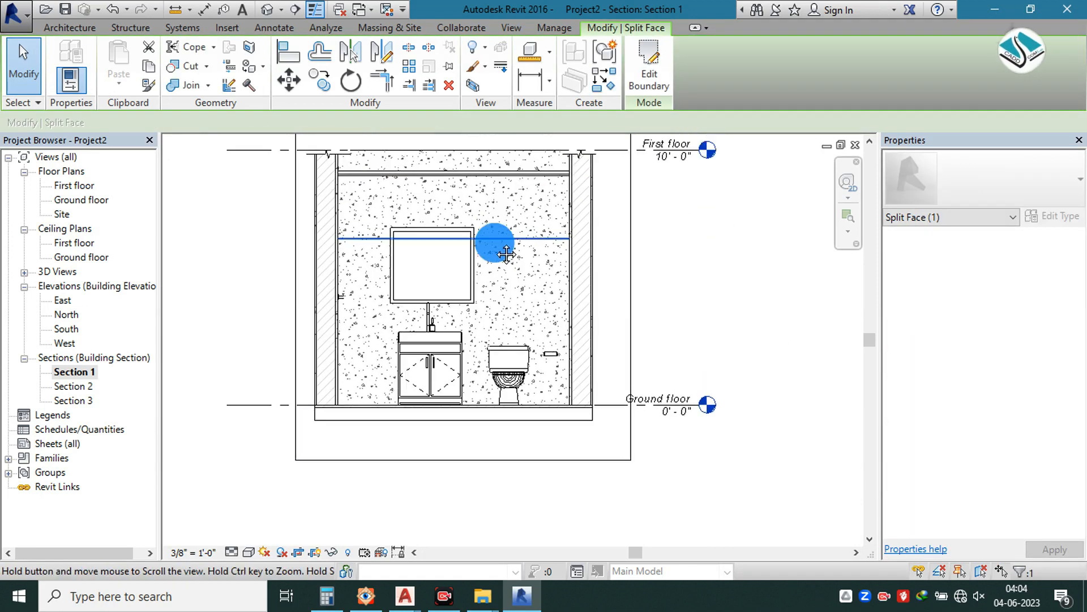
- Set the material of the 9" core layer in the back wall's type to Tile, Porcelain, 4in
left_click(507, 151)
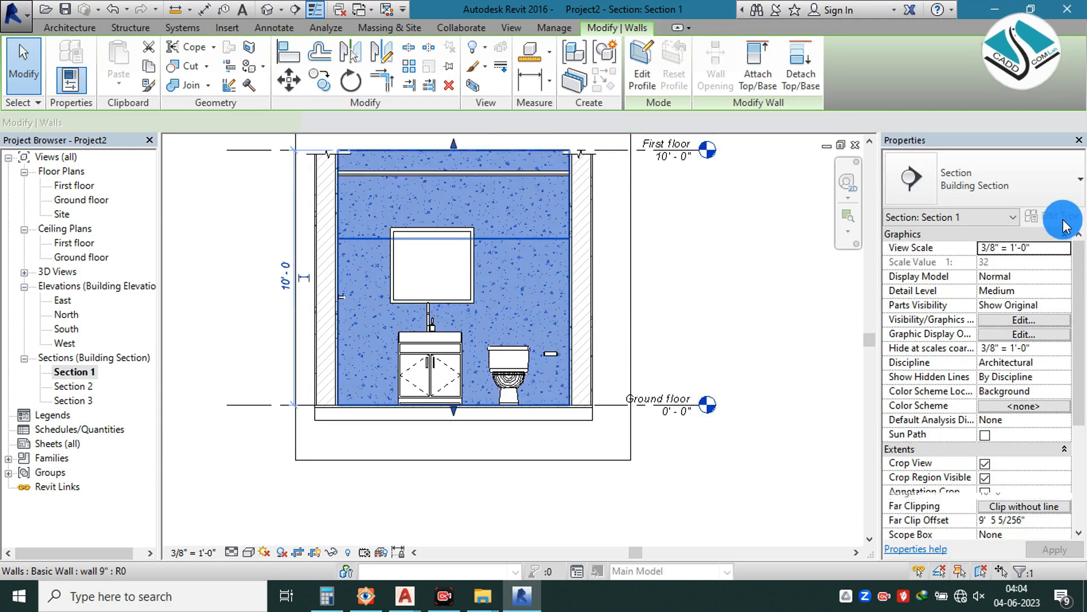
left_click(1063, 218)
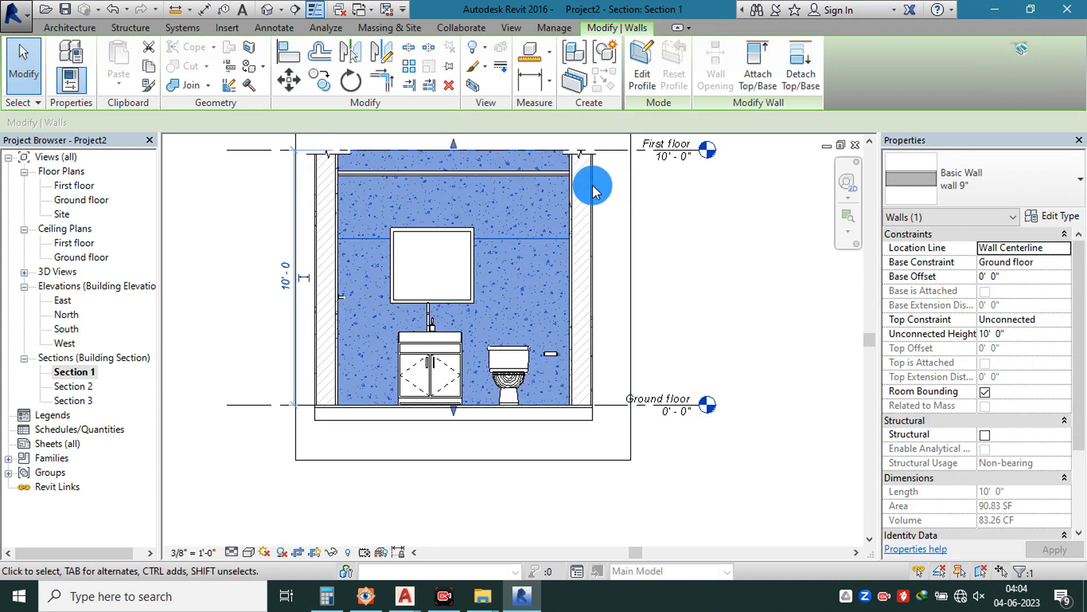
left_click(1067, 226)
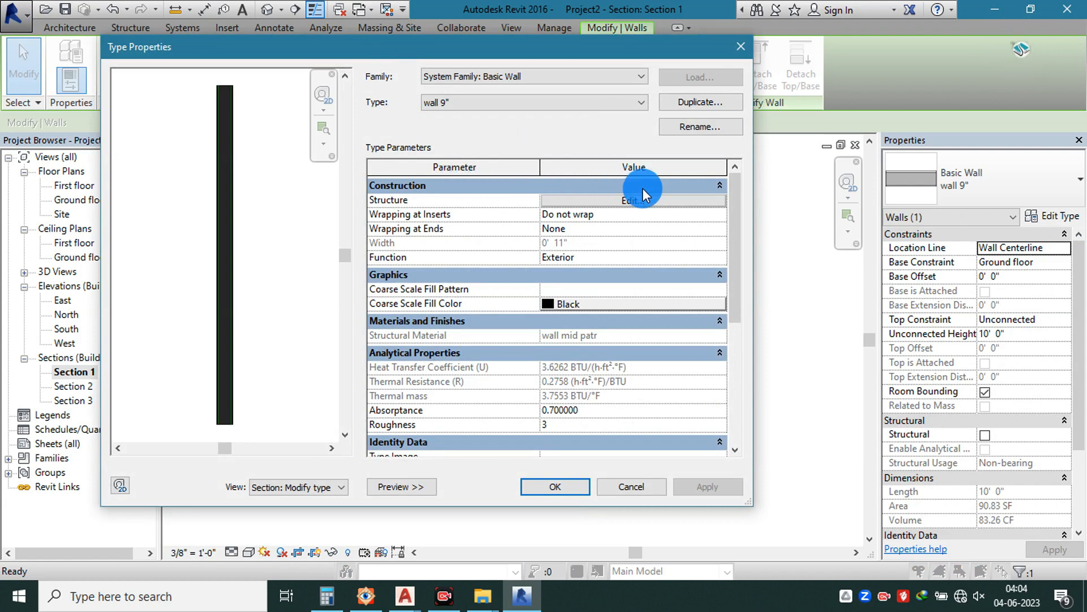
left_click(641, 199)
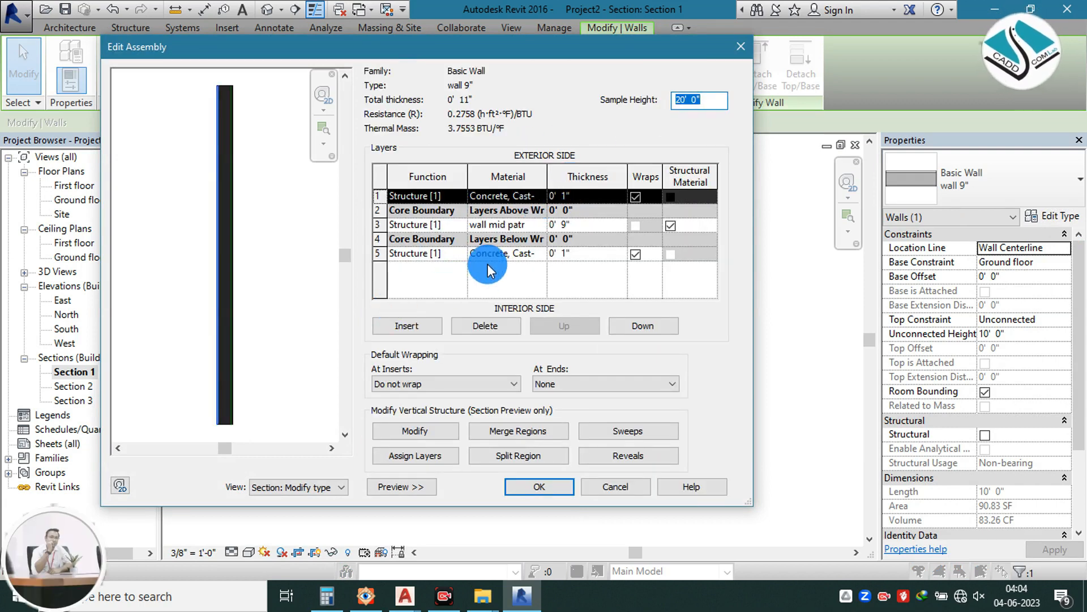
left_click(543, 226)
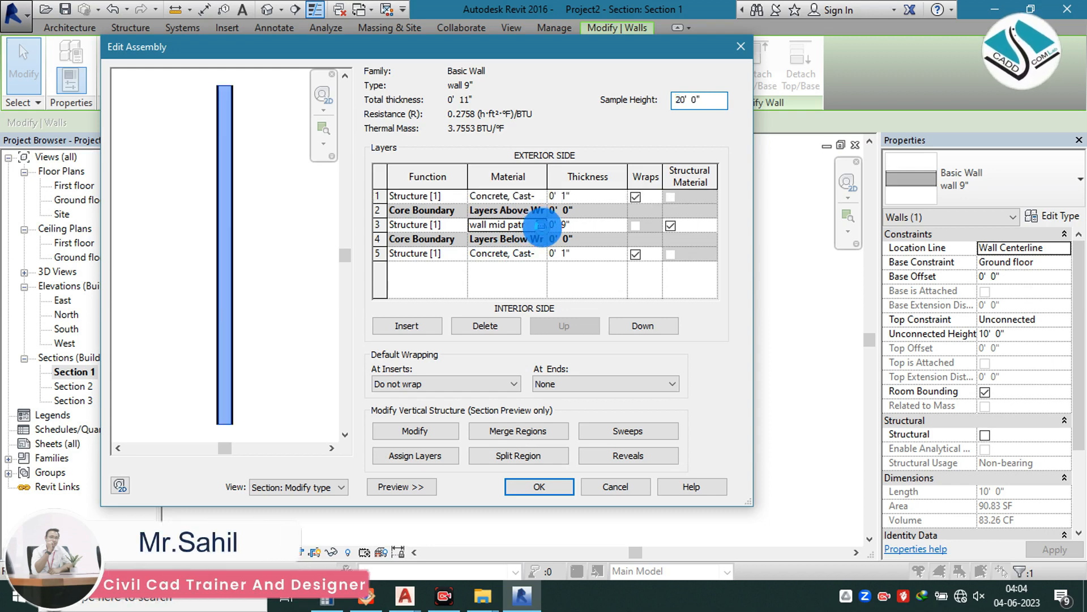
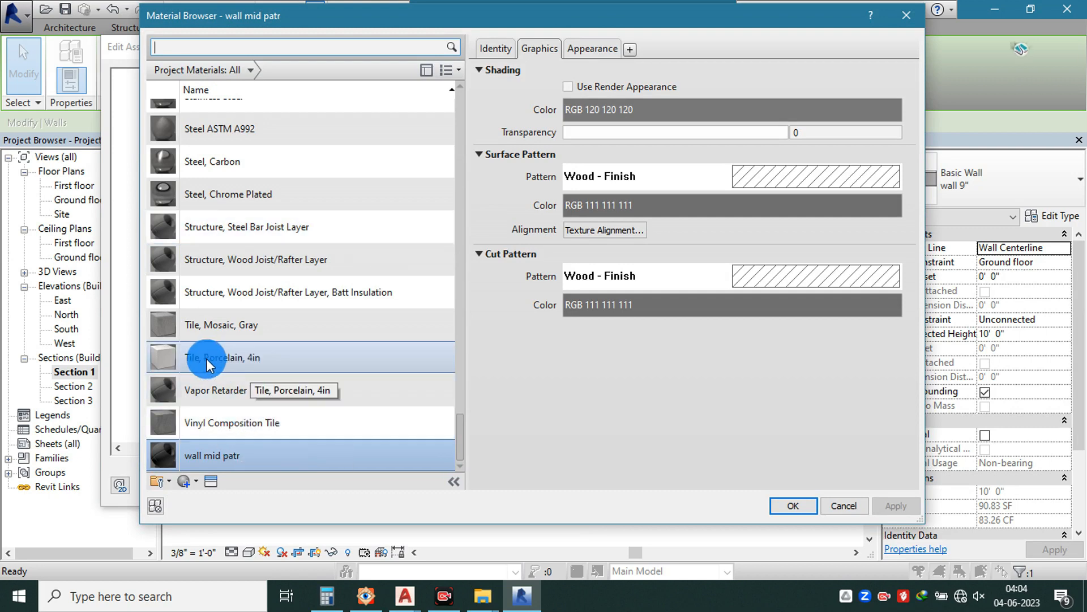
left_click(254, 354)
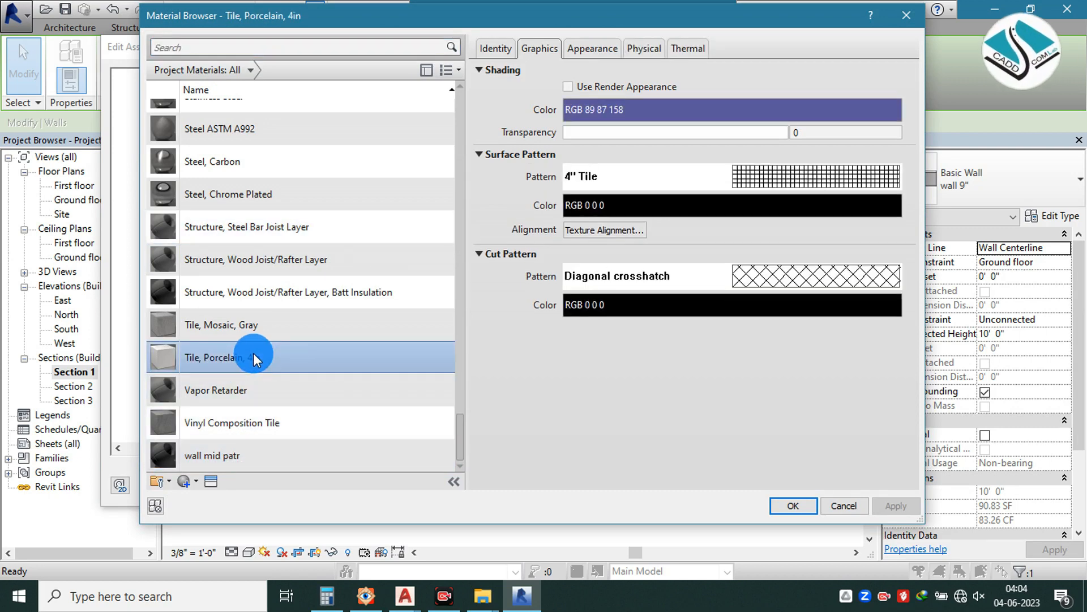
left_click(782, 506)
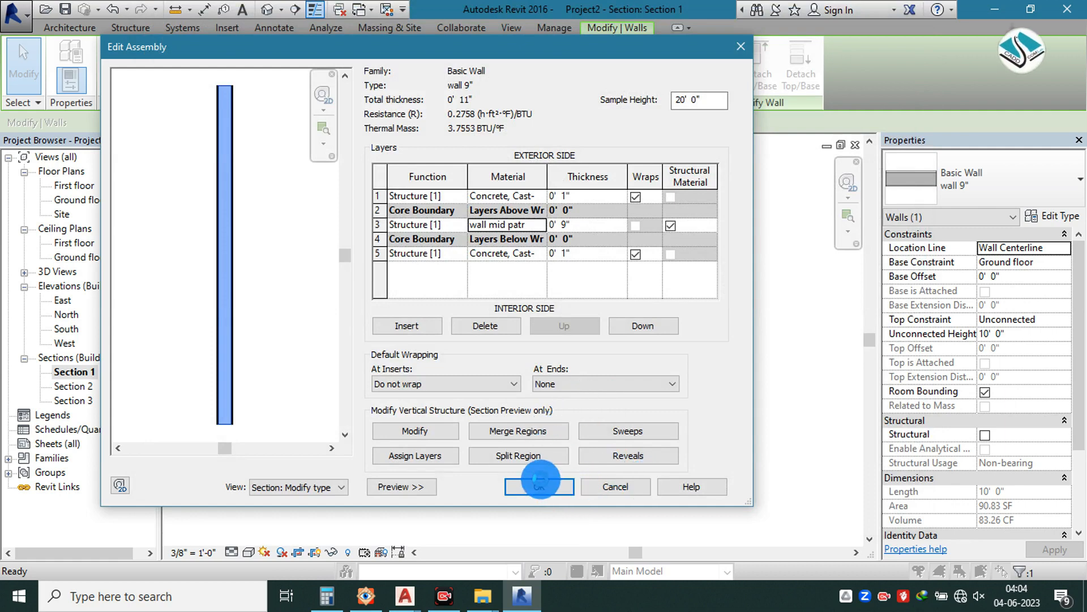
left_click(538, 484)
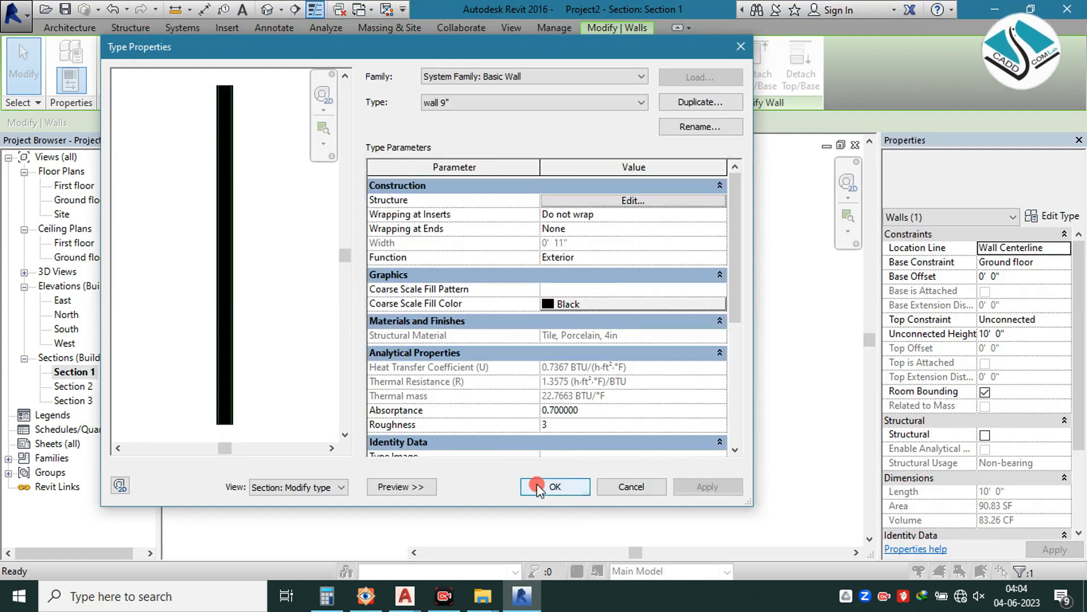
left_click(537, 487)
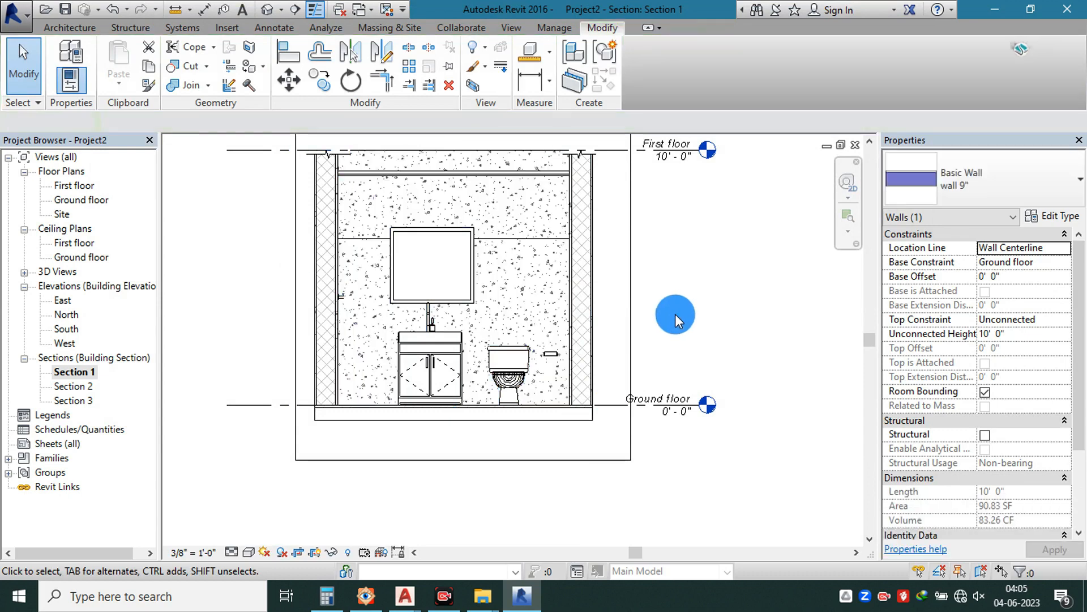
- Set the section view's visual style to Shaded
left_click(676, 314)
left_click(249, 553)
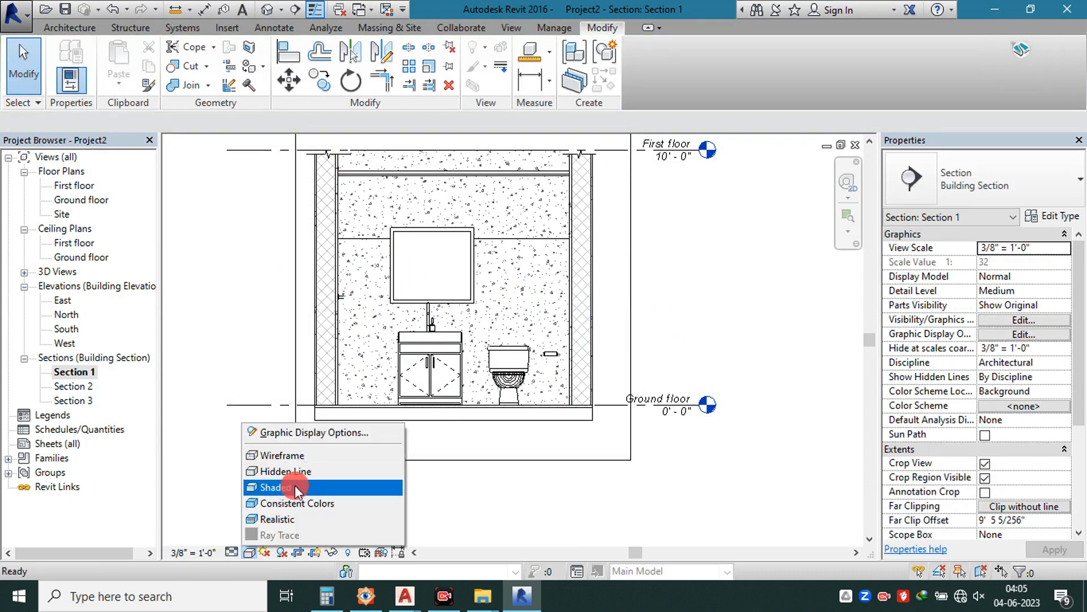
left_click(294, 486)
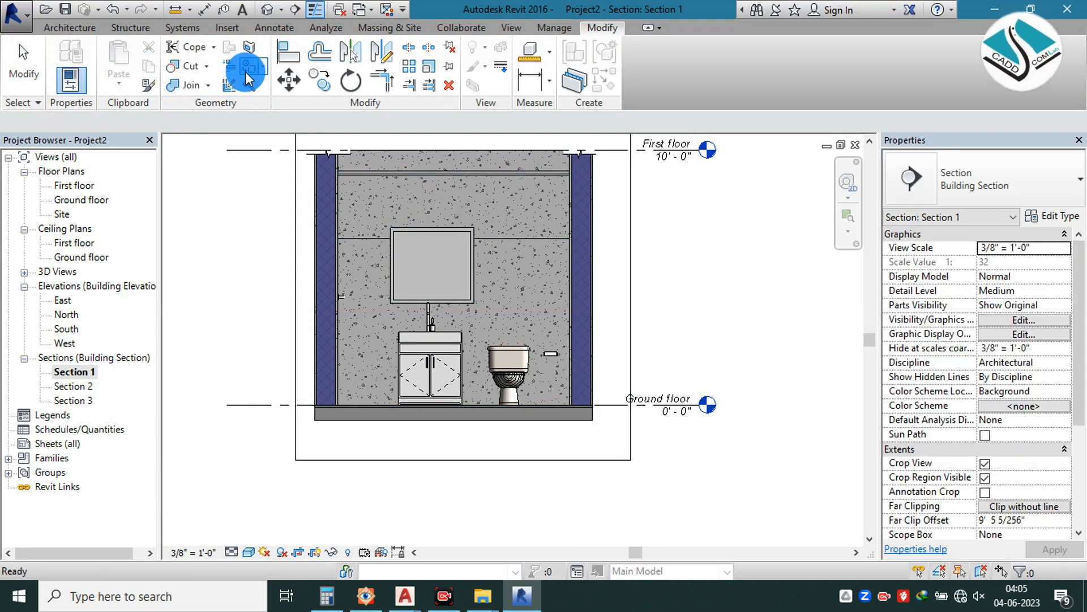
- Paint the lower split region of the back wall with Tile, Porcelain, 4in
left_click(248, 70)
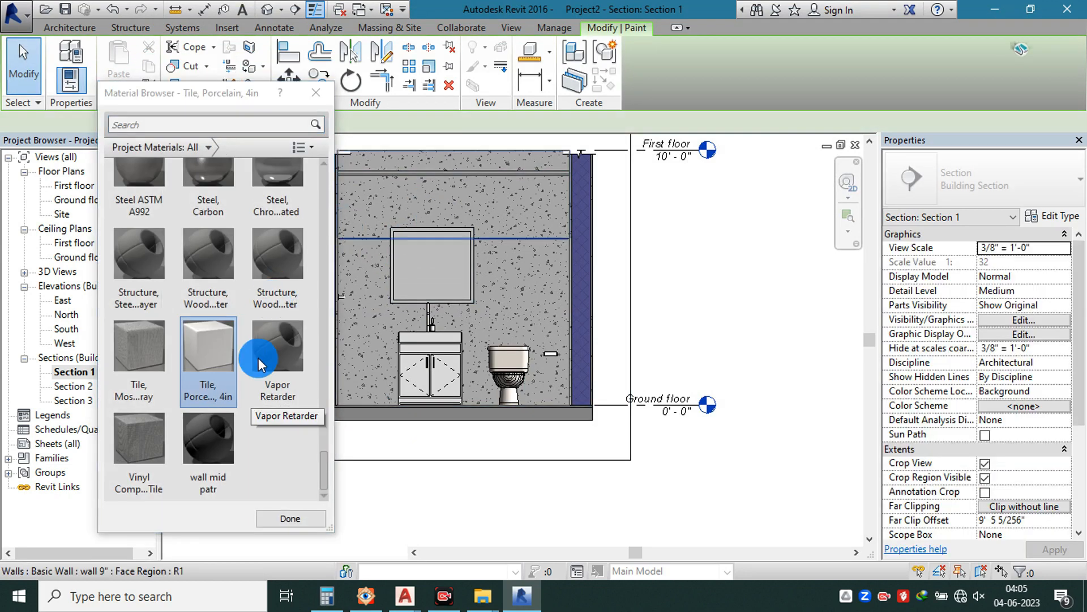
left_click(185, 360)
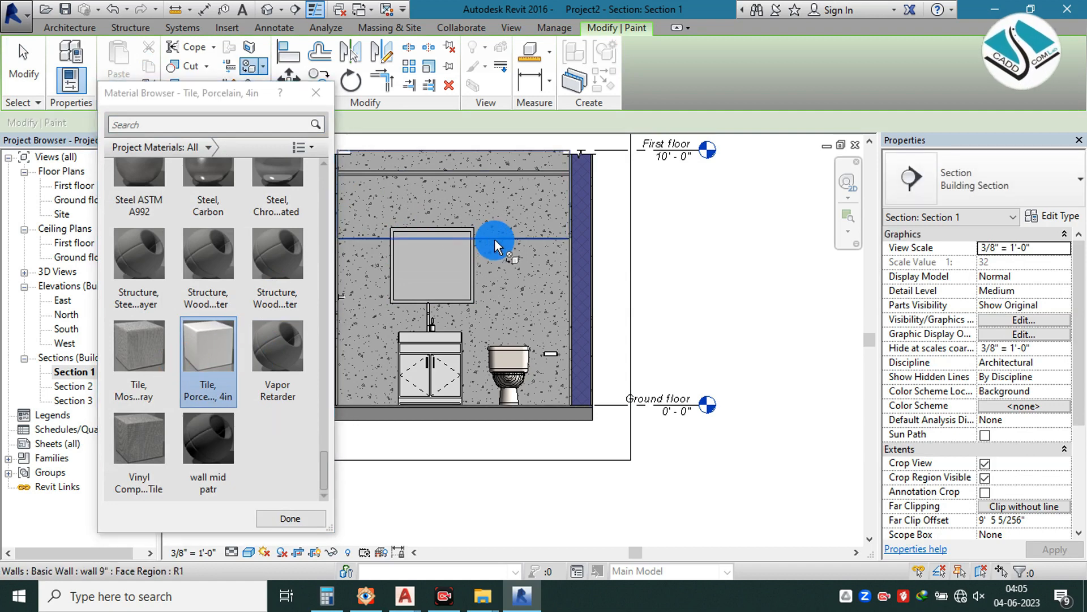
left_click(568, 260)
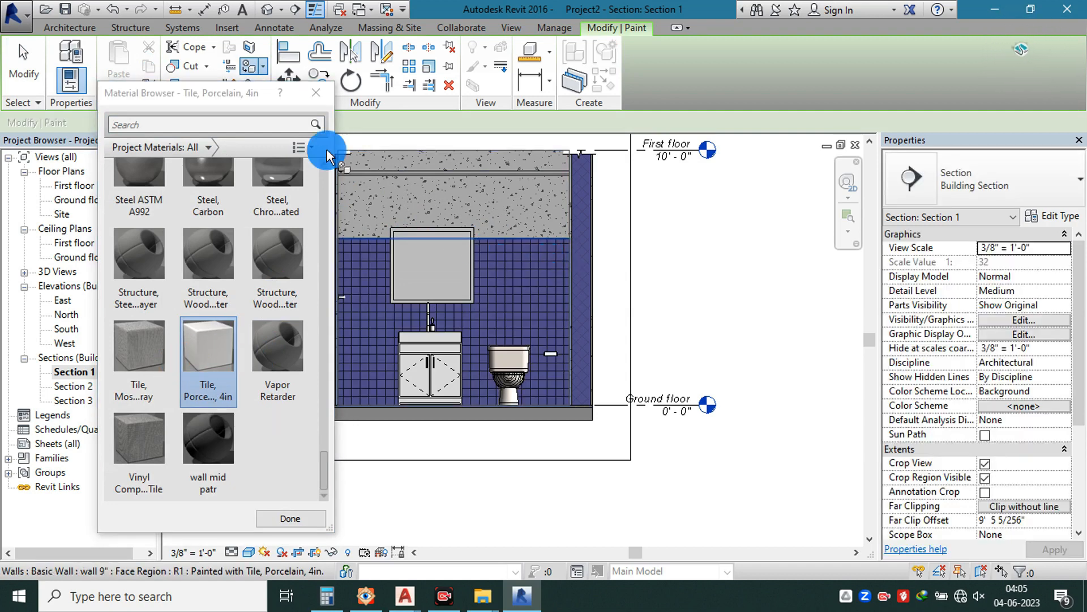
left_click(316, 93)
scroll(461, 293, "up", 2)
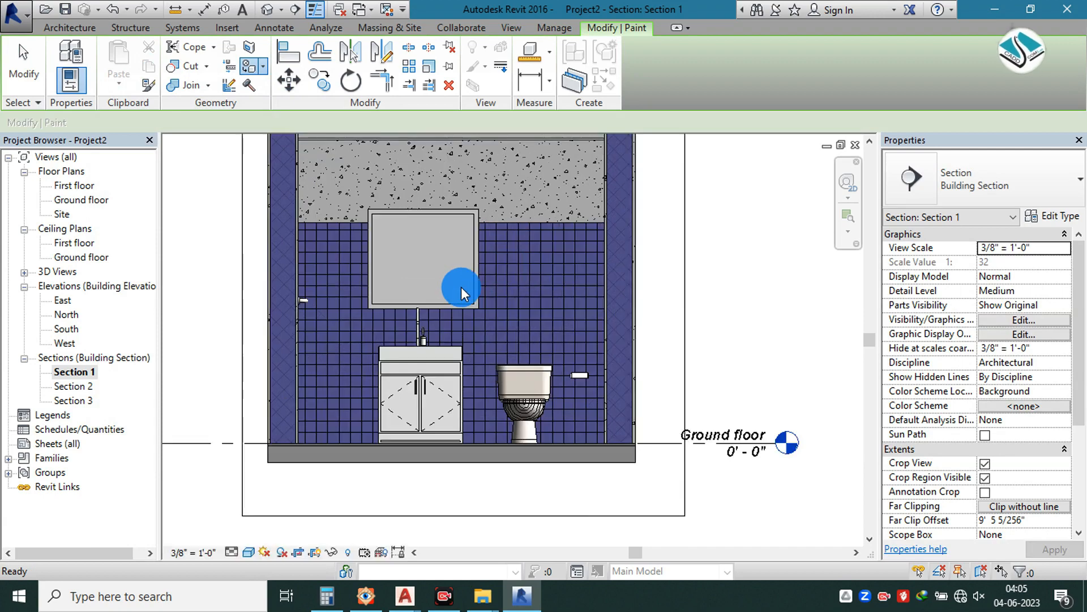
key("Escape")
- Check the tiled wall and the ceiling line, and set the section view's visual style to Wireframe
middle_click_drag(460, 250, 492, 298)
scroll(465, 272, "down", 1)
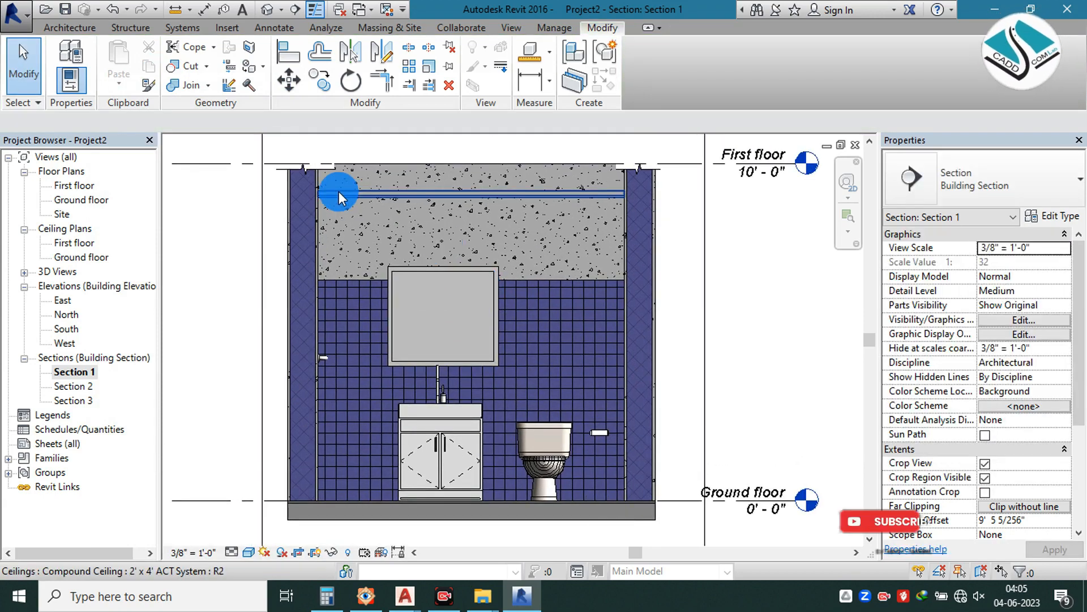
scroll(338, 191, "up", 5)
scroll(315, 191, "down", 5)
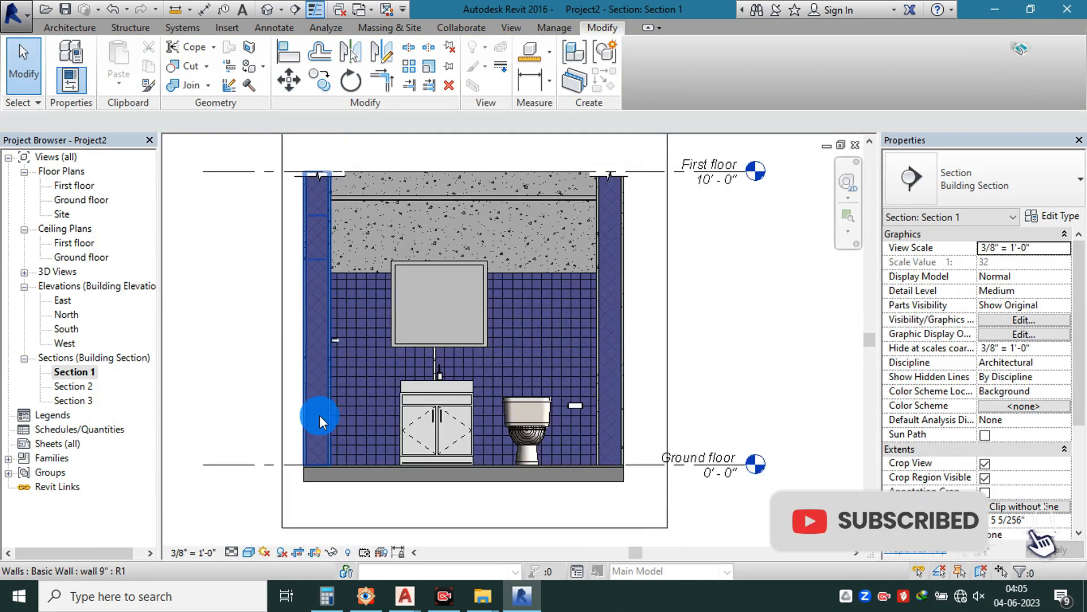
left_click(250, 553)
left_click(289, 458)
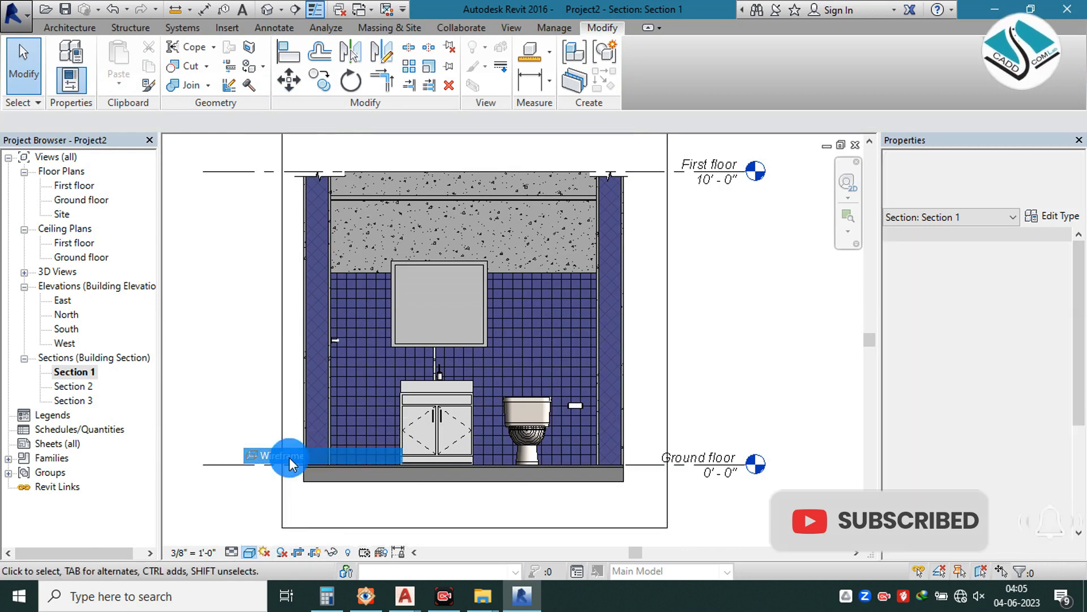
scroll(534, 287, "up", 1)
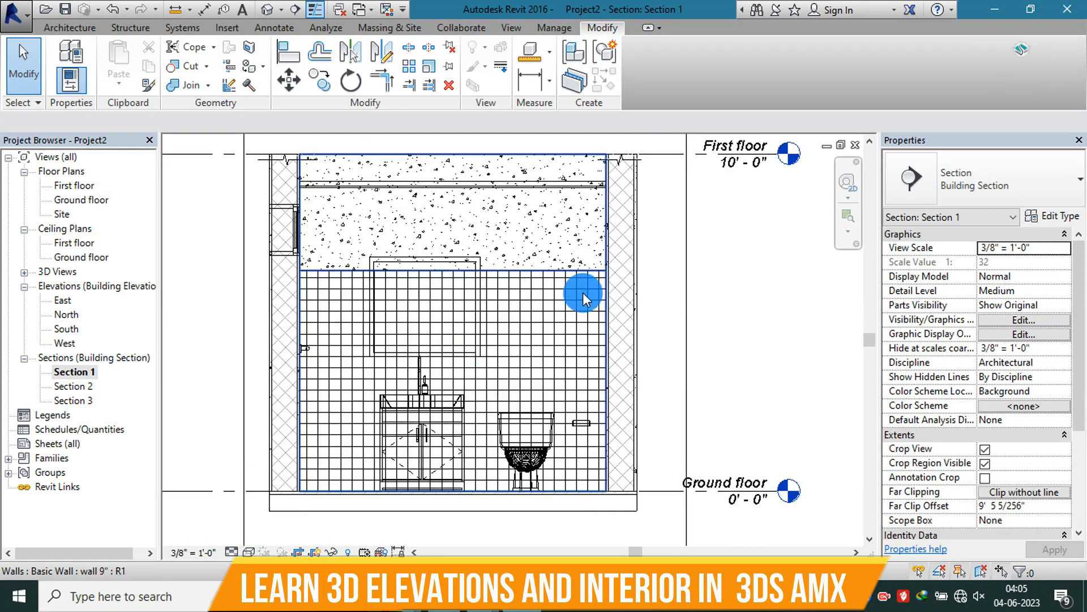
- Open the Tile, Porcelain, 4in material of the 9" core layer in the back wall's type
left_click(564, 149)
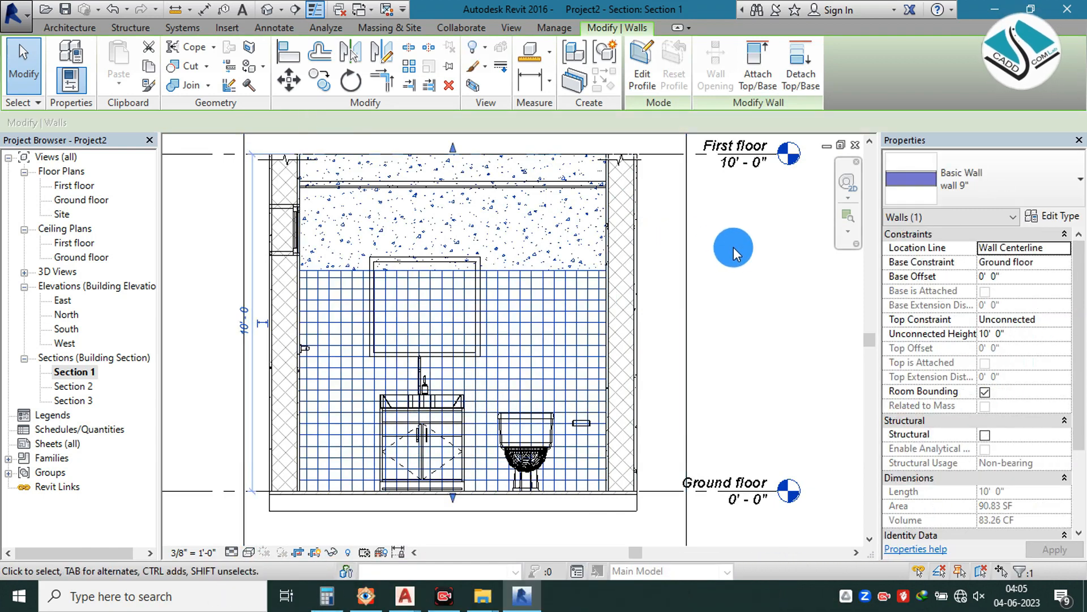
left_click(1055, 221)
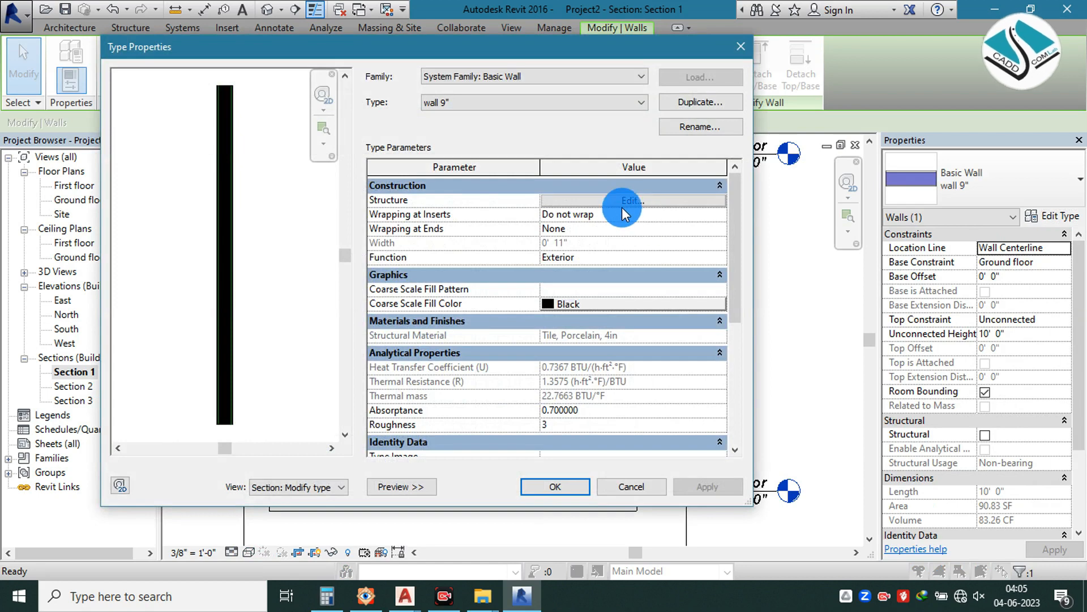
left_click(625, 202)
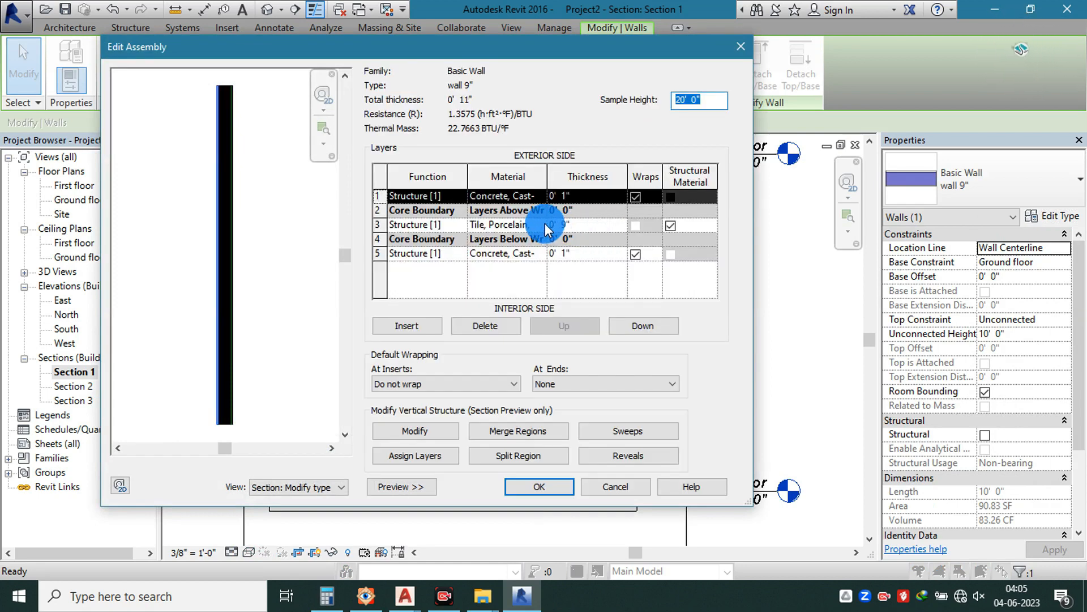
left_click(545, 223)
left_click(545, 223)
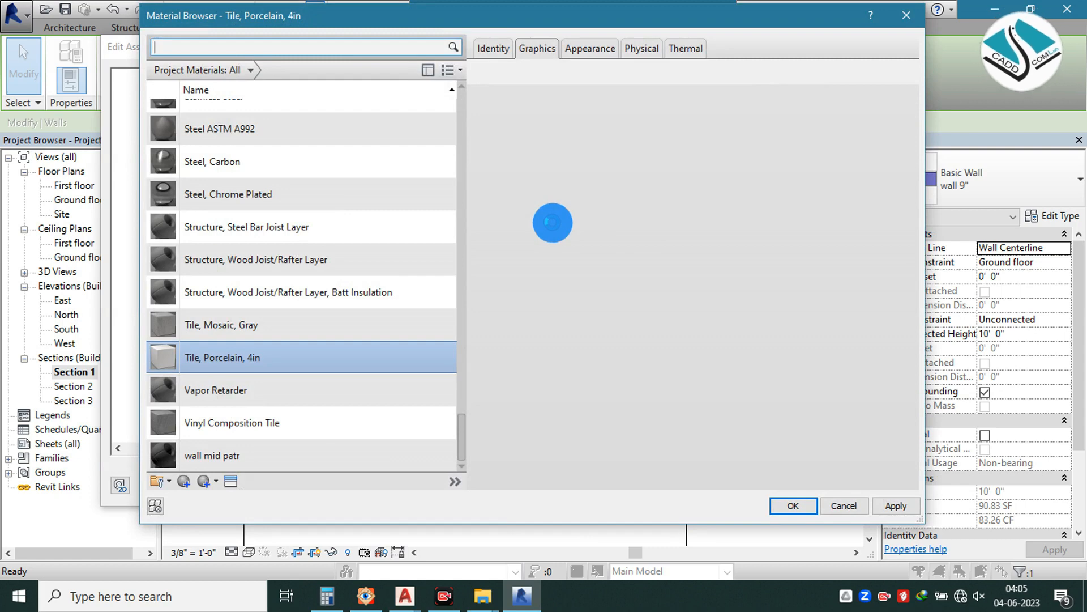
left_click(763, 182)
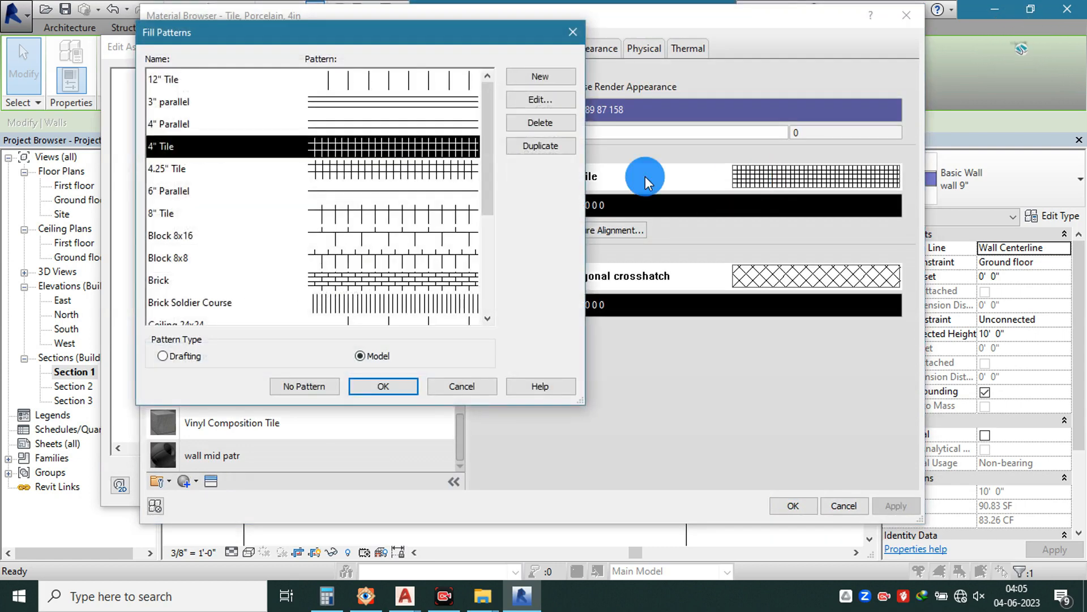
left_click(540, 100)
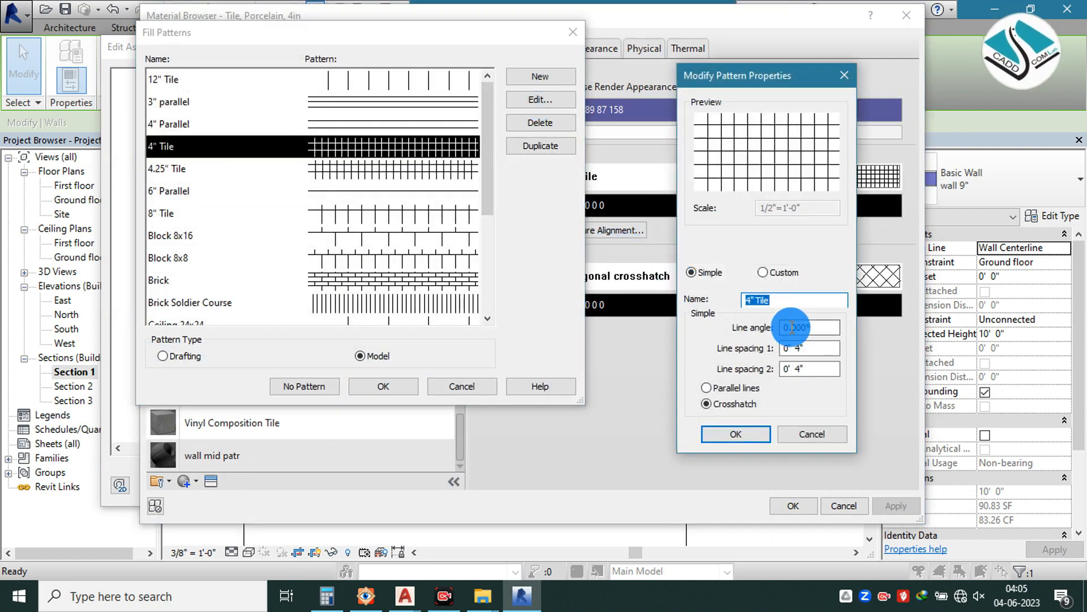
key("Escape")
key("Escape")
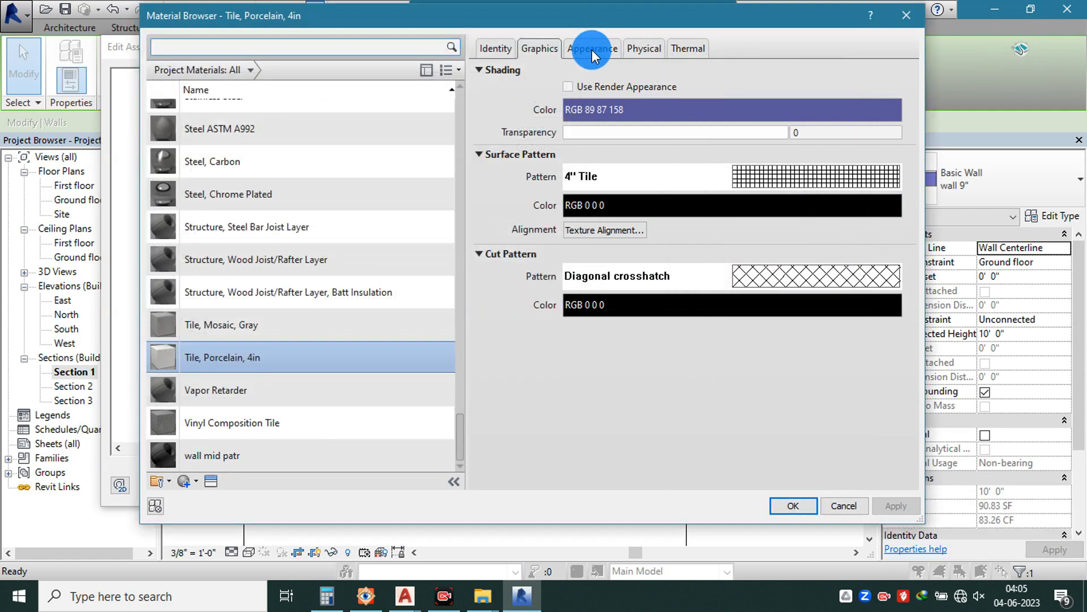
- Set the sample size of the porcelain tile material's relief pattern image to 1'-6" and accept the changes to the wall type
left_click(592, 49)
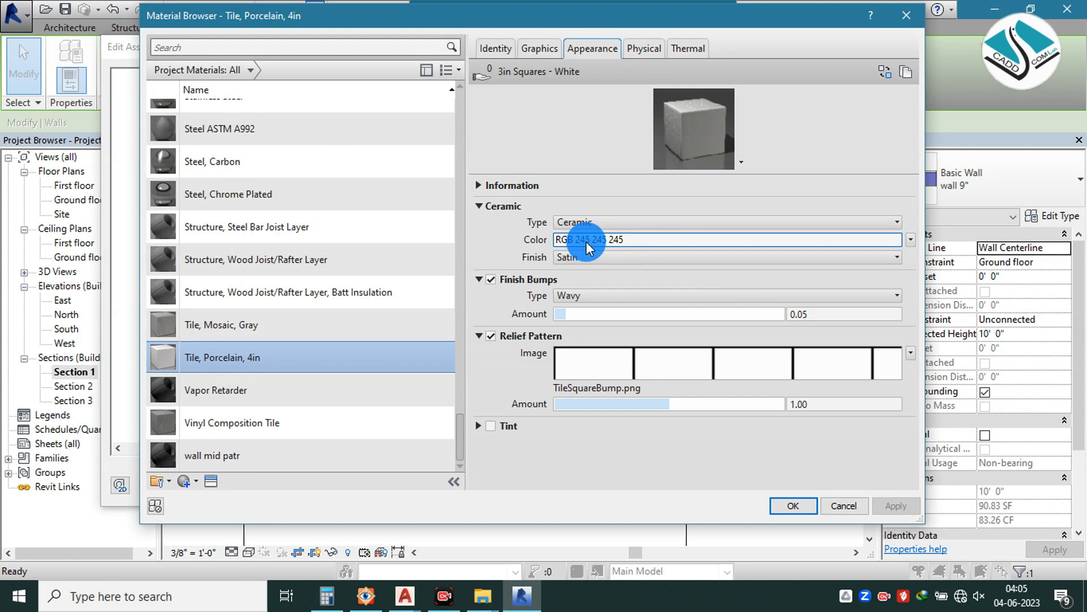
right_click(603, 358)
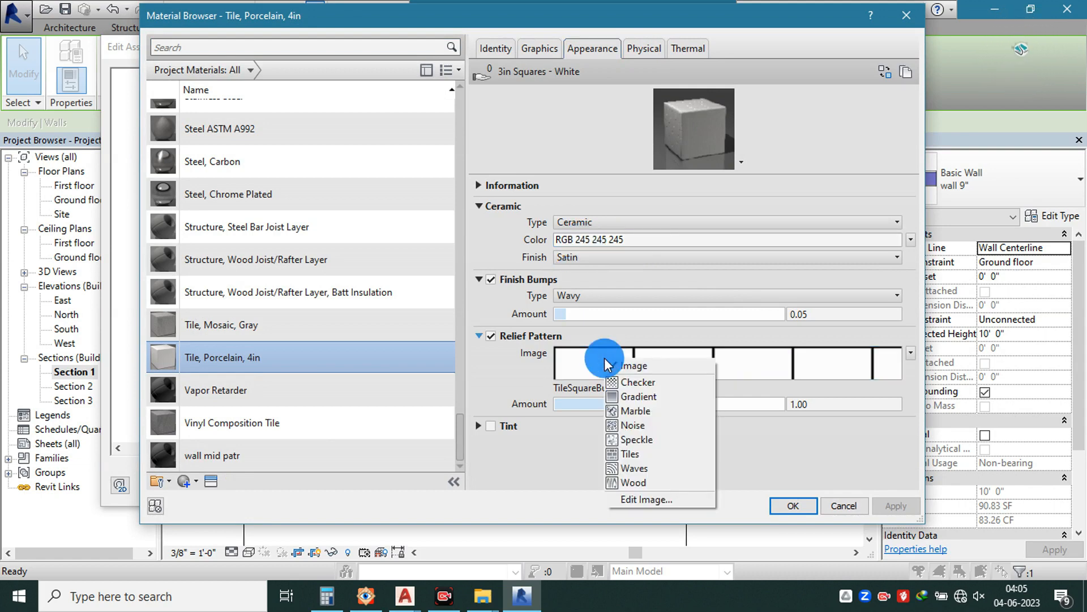
left_click(647, 499)
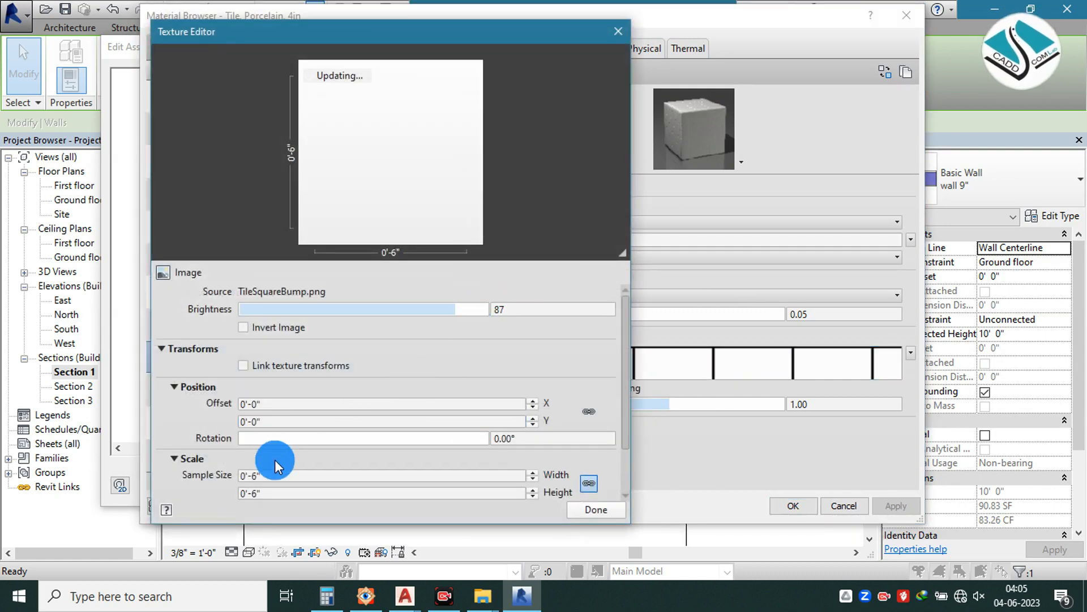
left_click_drag(264, 475, 231, 477)
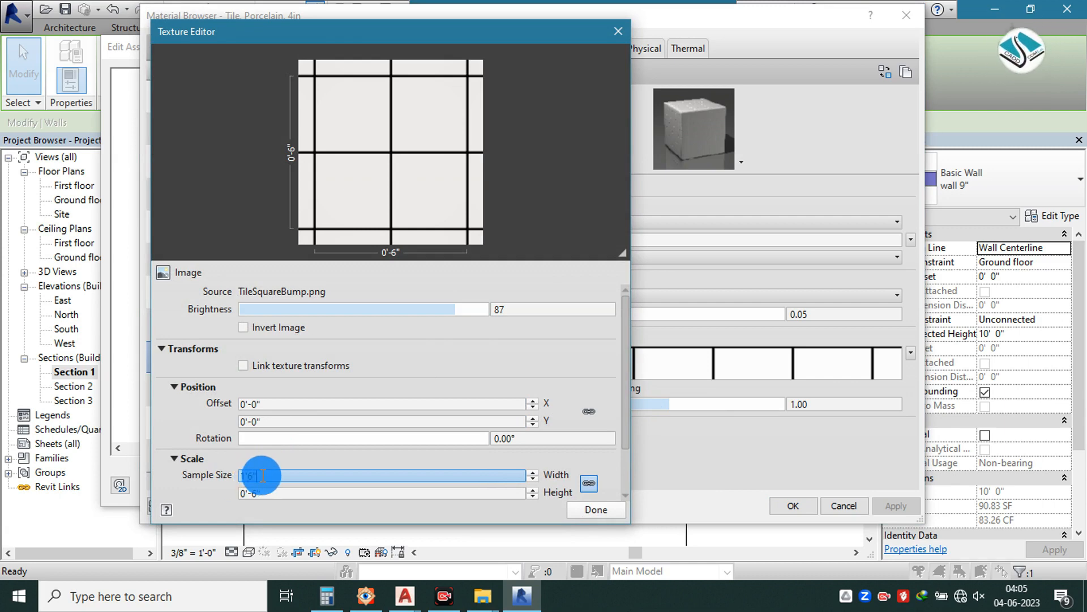
key("Tab")
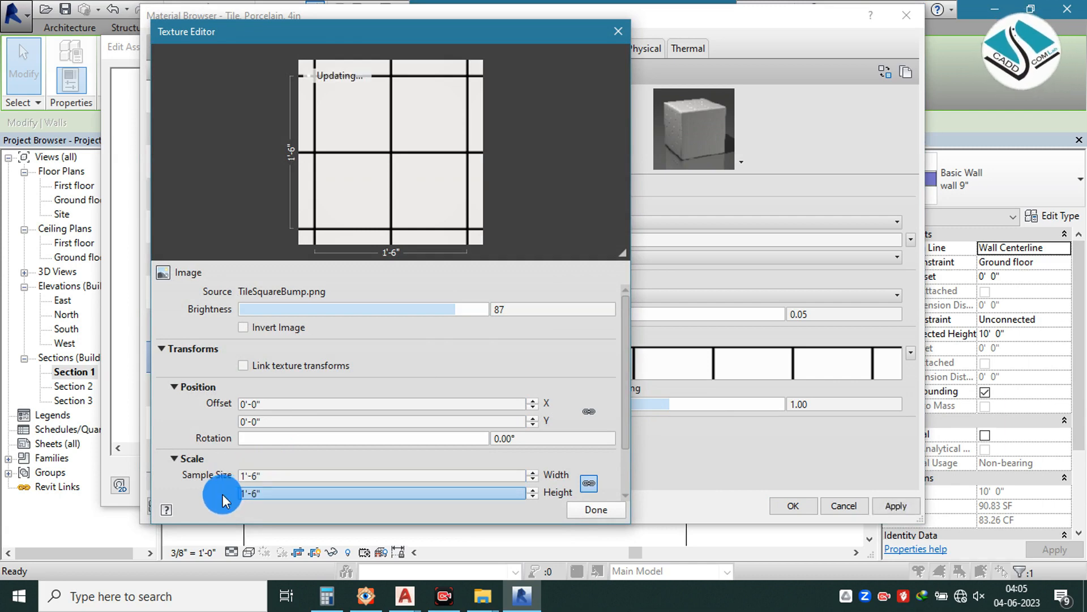
left_click(583, 508)
left_click(886, 504)
left_click(793, 505)
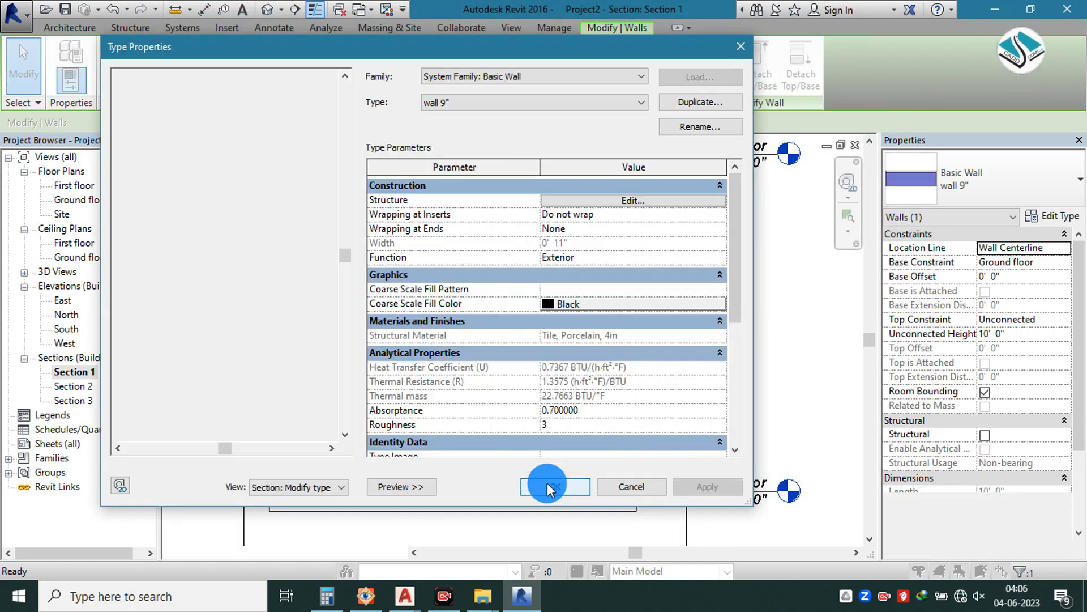
left_click(547, 482)
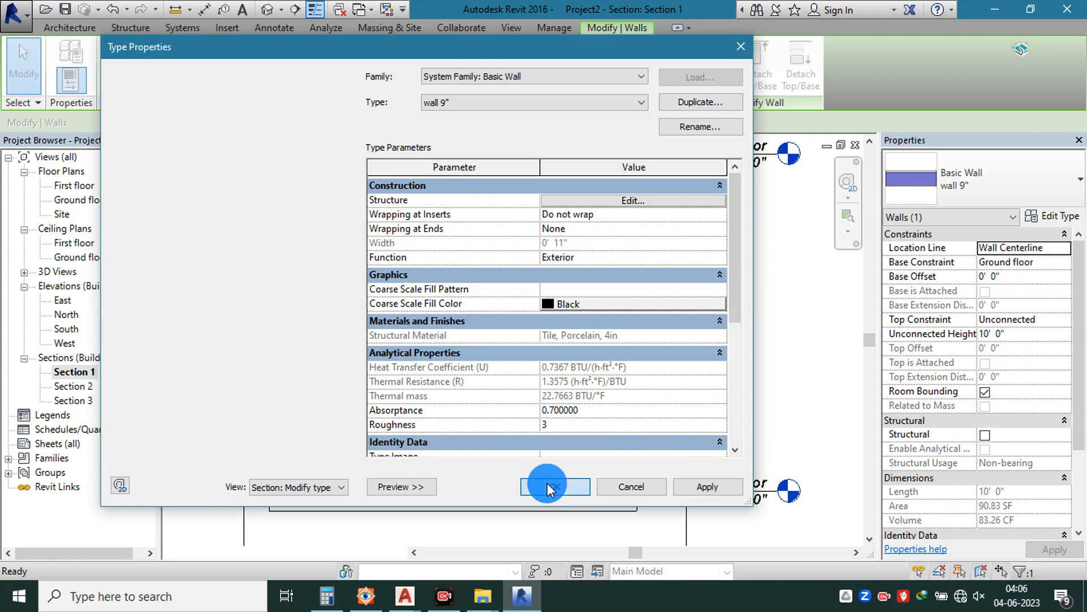
left_click(706, 387)
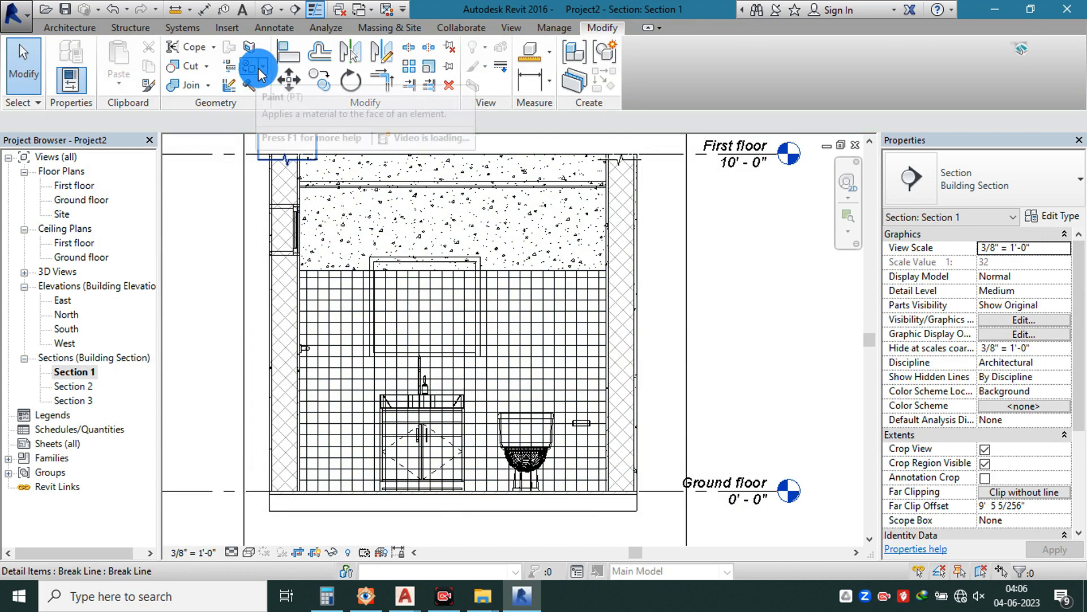
left_click(663, 168)
key("m")
key("a")
key("t")
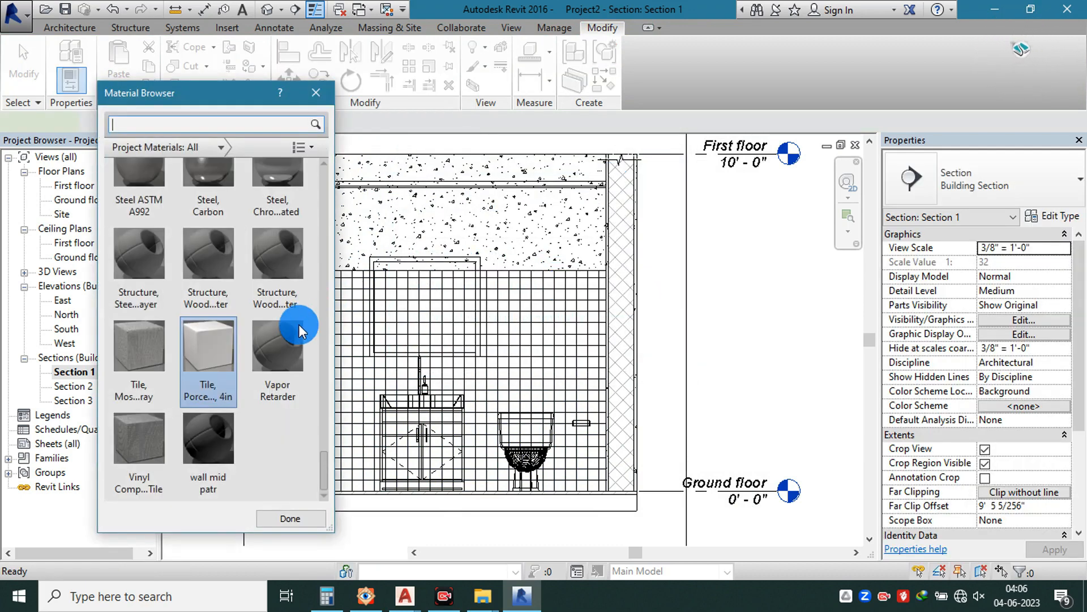
left_click(207, 349)
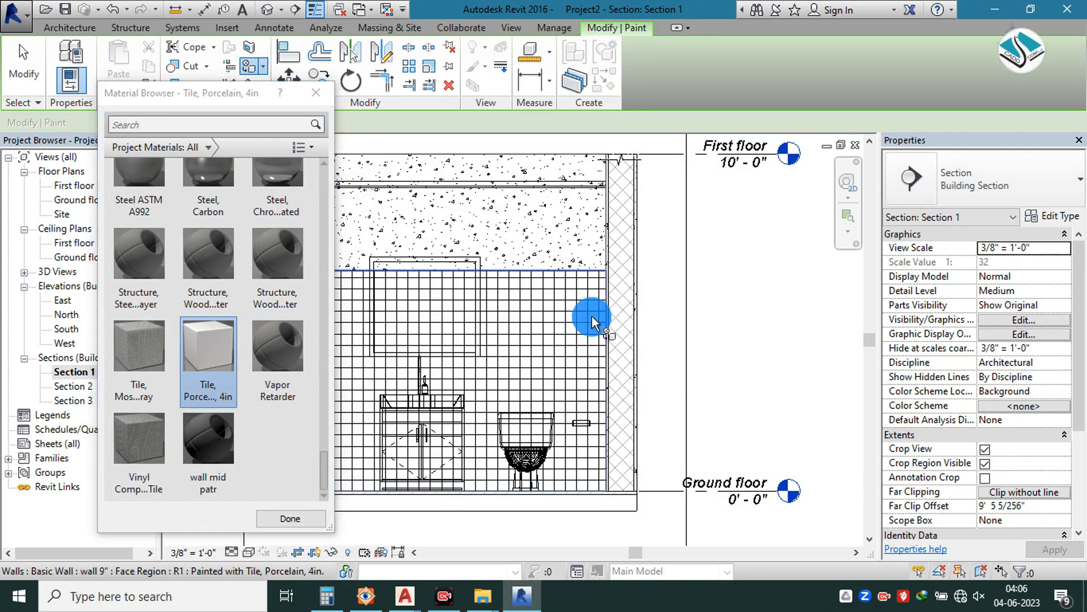
left_click(317, 93)
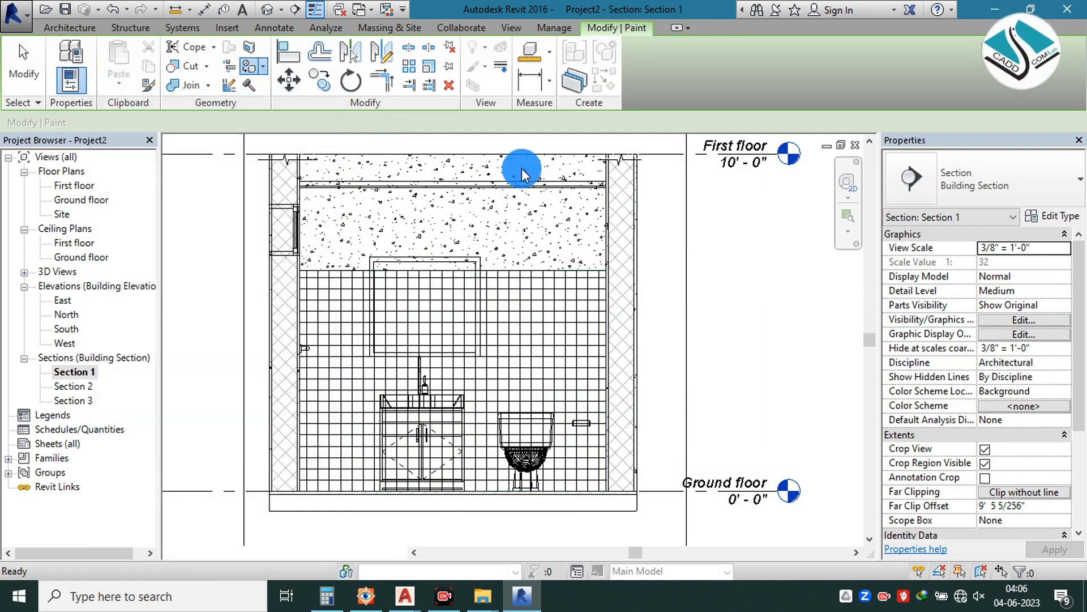
key("Escape")
- Reopen the back wall's type structure and bring up the core layer's Tile, Porcelain, 4in material for editing
left_click(652, 173)
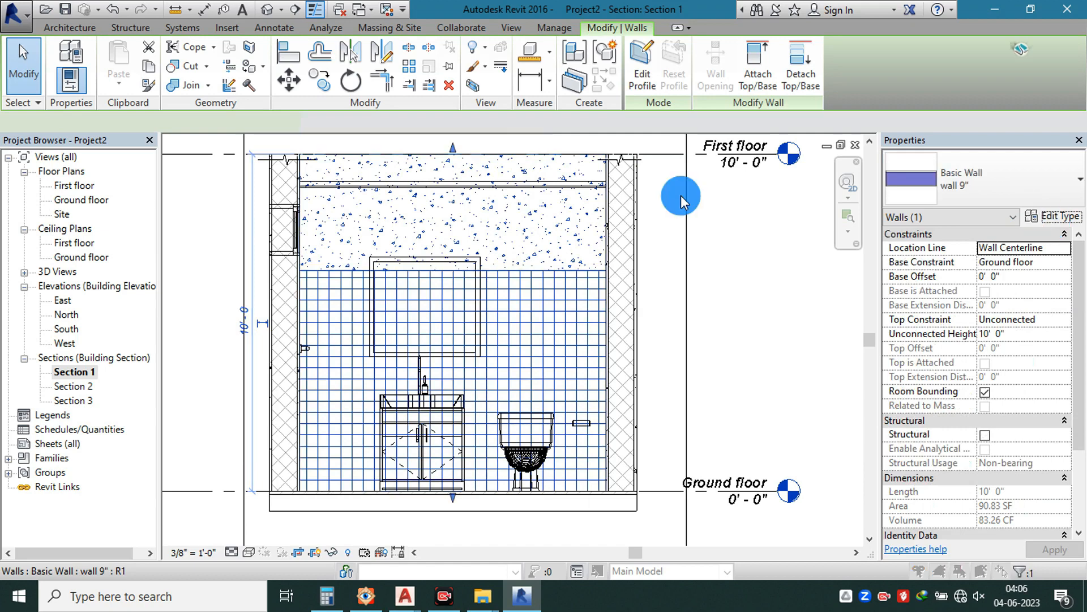
double_click(426, 196)
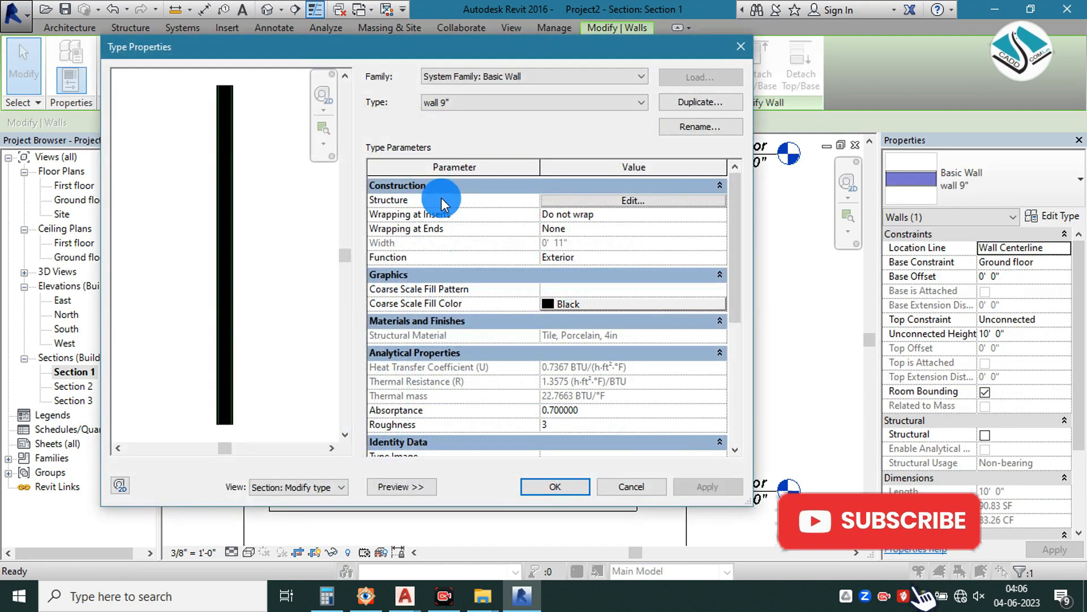
left_click(569, 201)
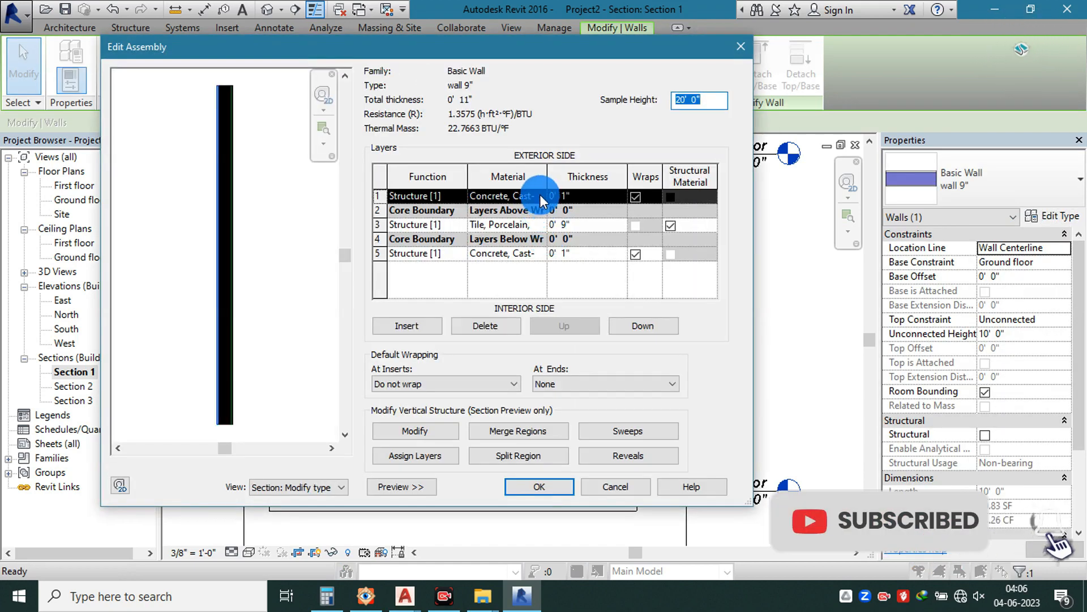
left_click(539, 195)
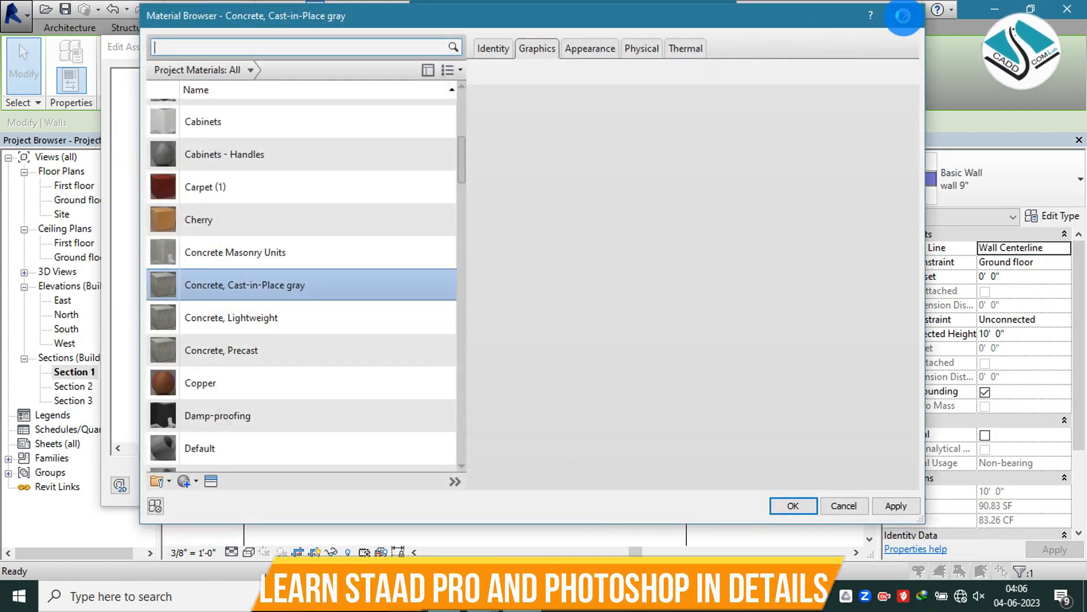
left_click(904, 16)
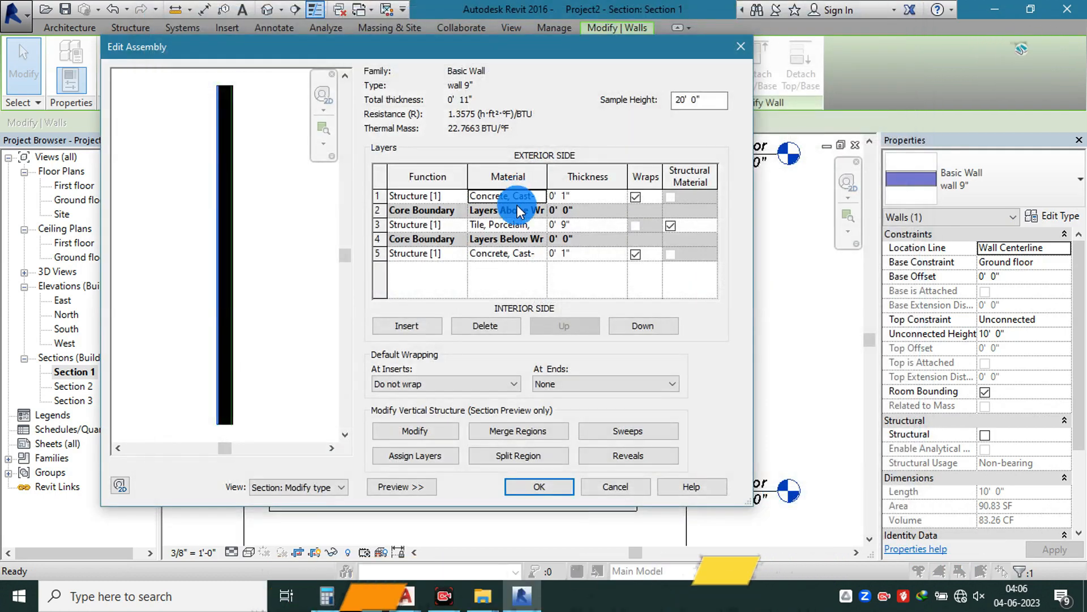
left_click(541, 220)
left_click(541, 223)
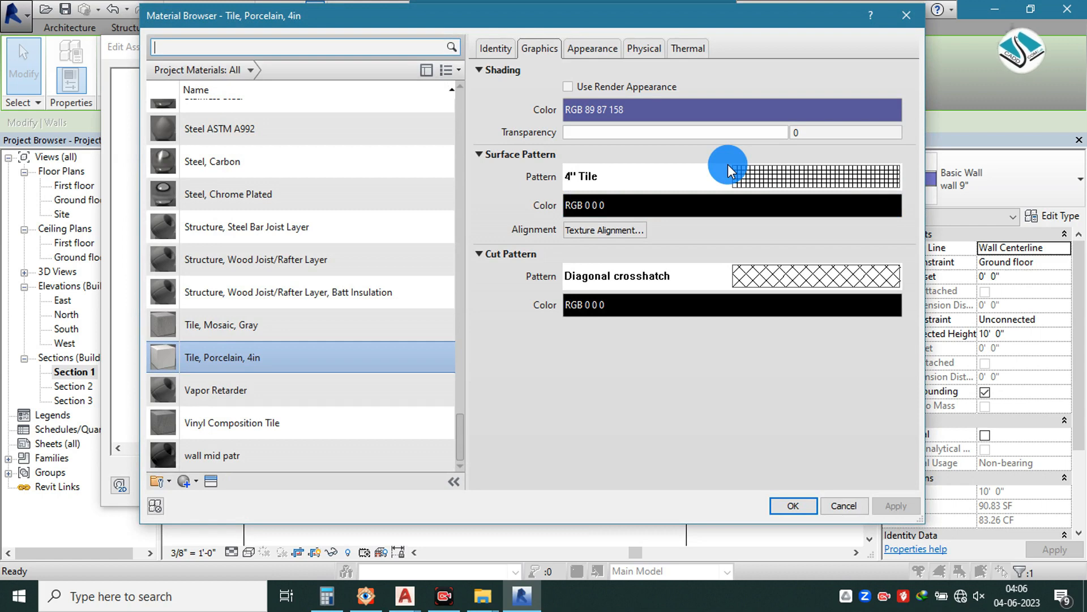
- Set both line spacings of the material's 4" Tile surface pattern to 1' and accept the changes to the wall type
left_click(757, 181)
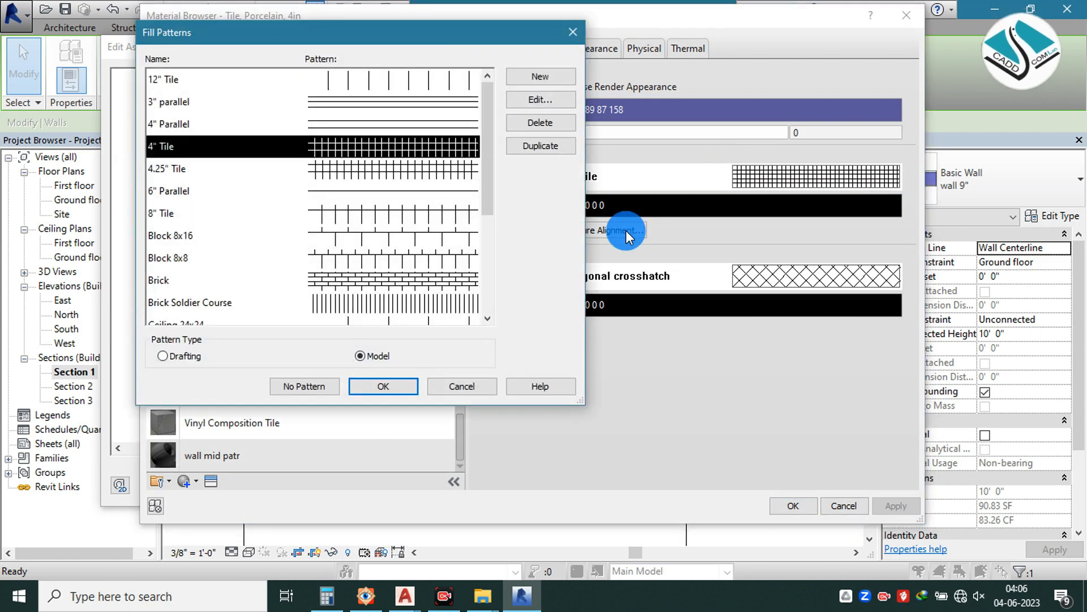
left_click(541, 99)
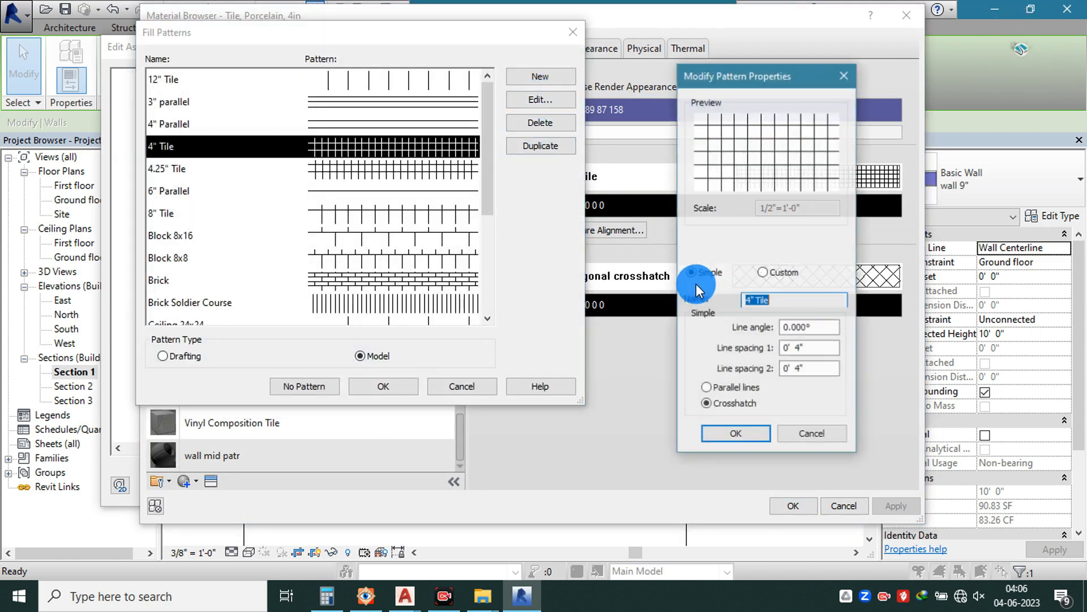
double_click(786, 348)
type("1")
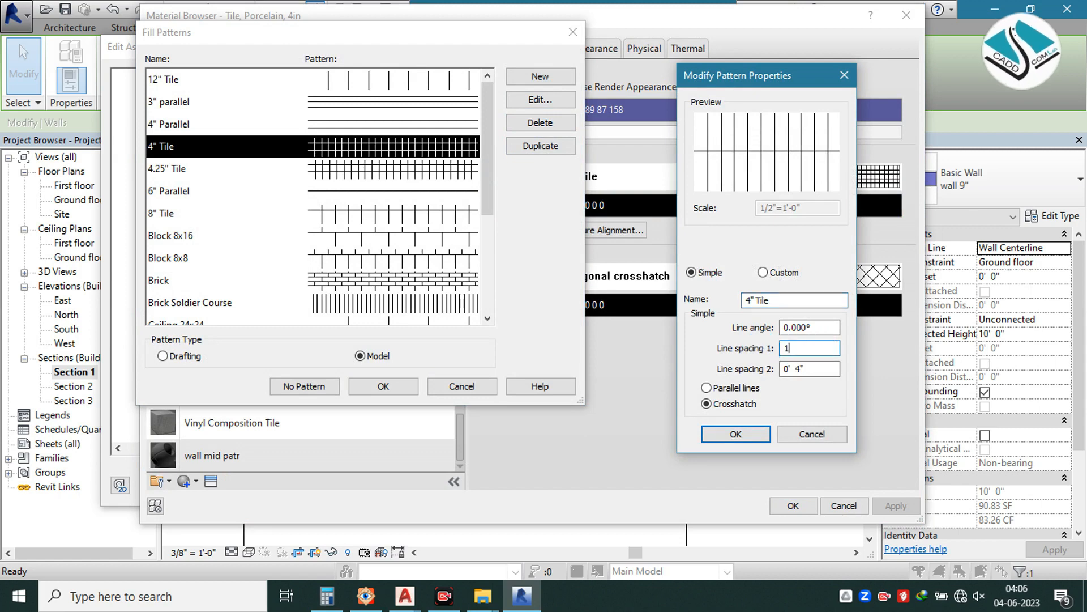
double_click(805, 370)
type("1")
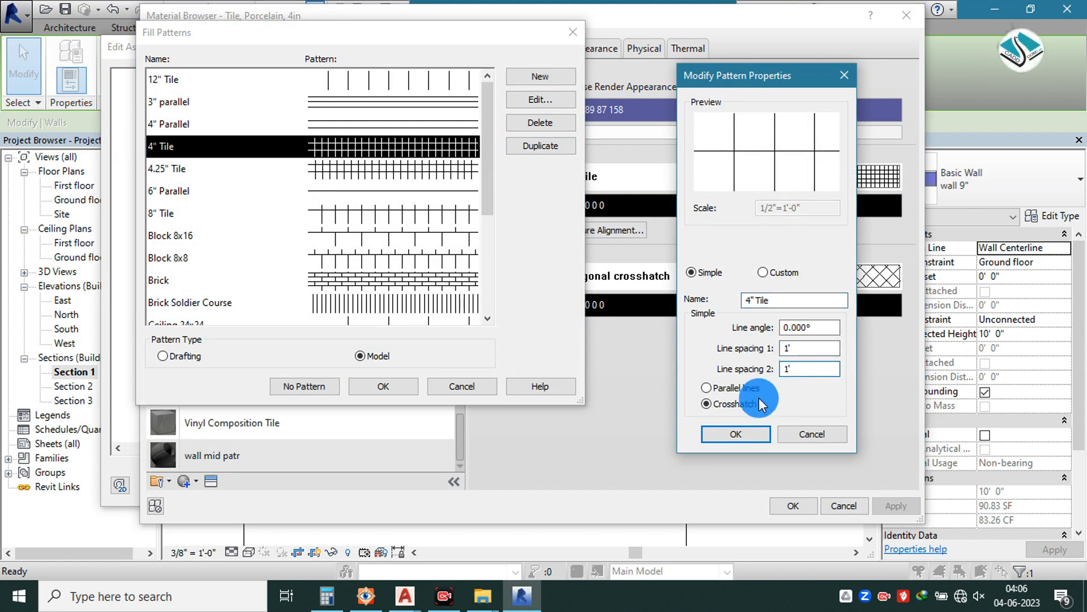
key("Return")
left_click(365, 385)
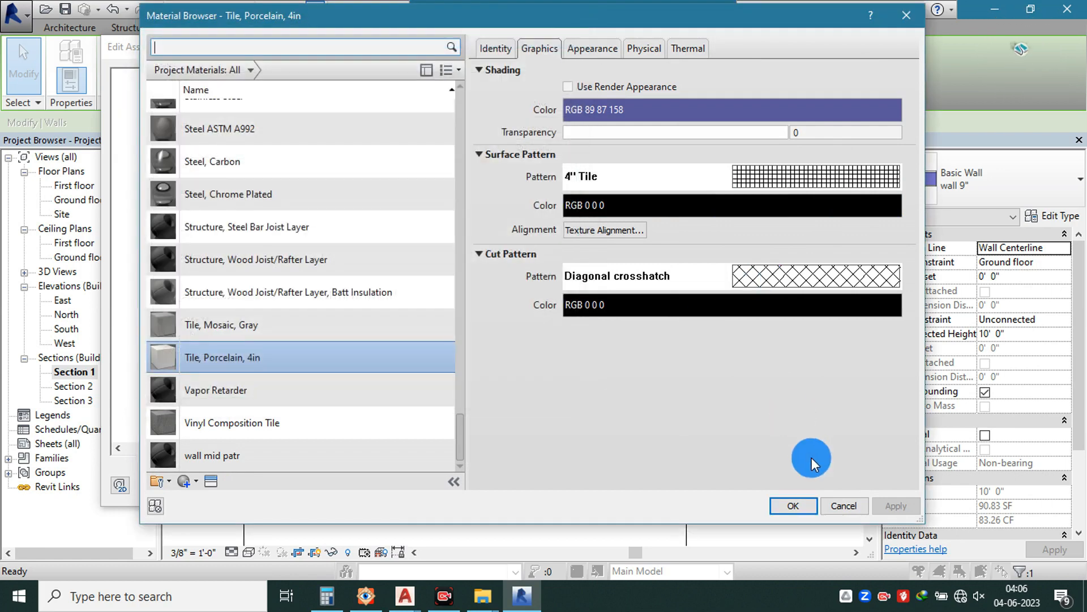
left_click(797, 505)
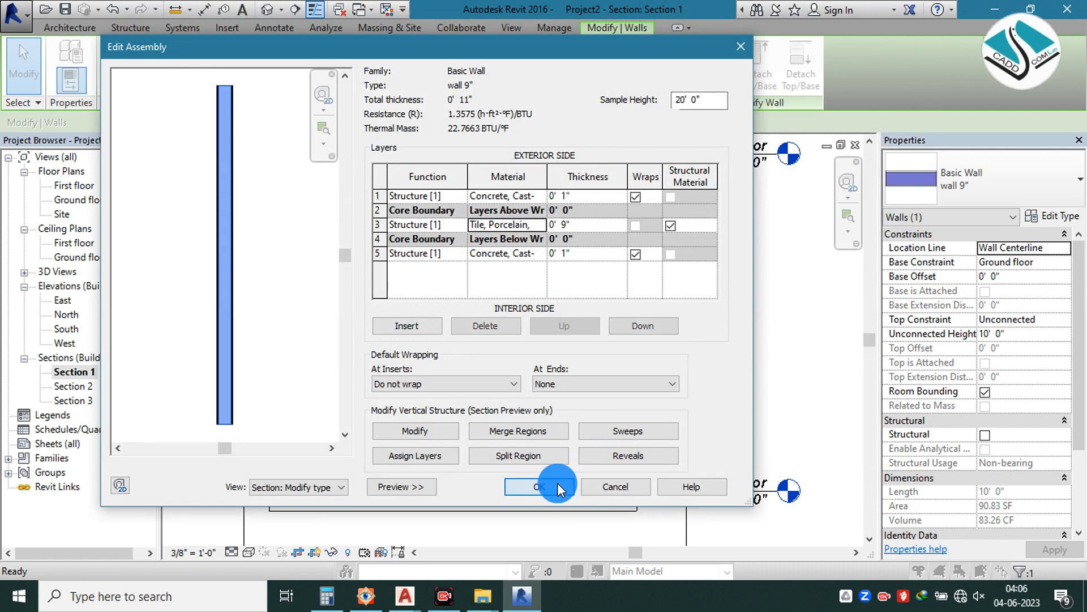
left_click(557, 414)
left_click(569, 488)
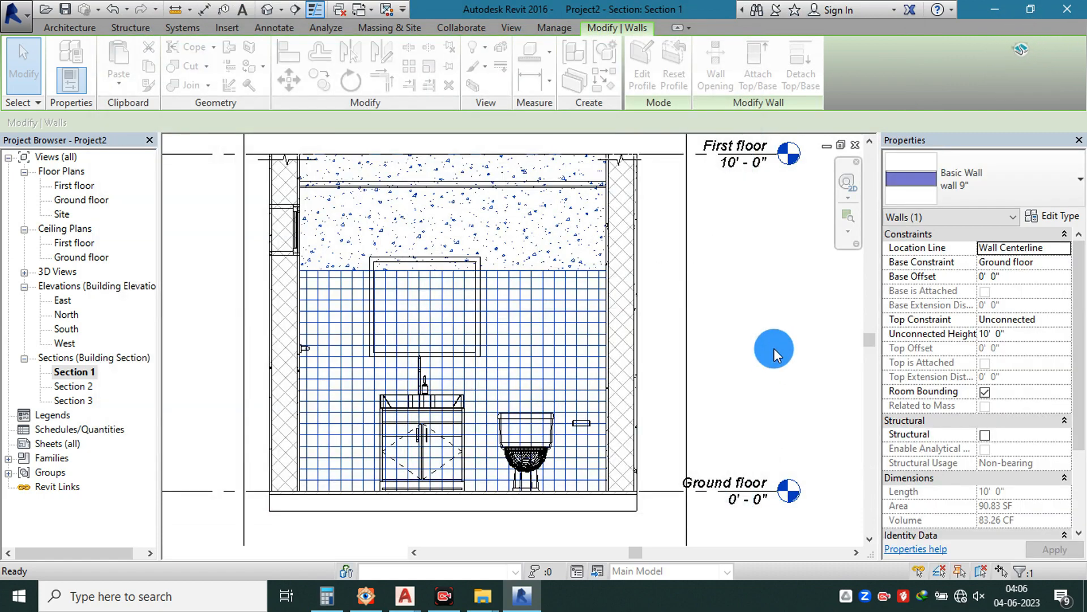
scroll(627, 311, "down", 1)
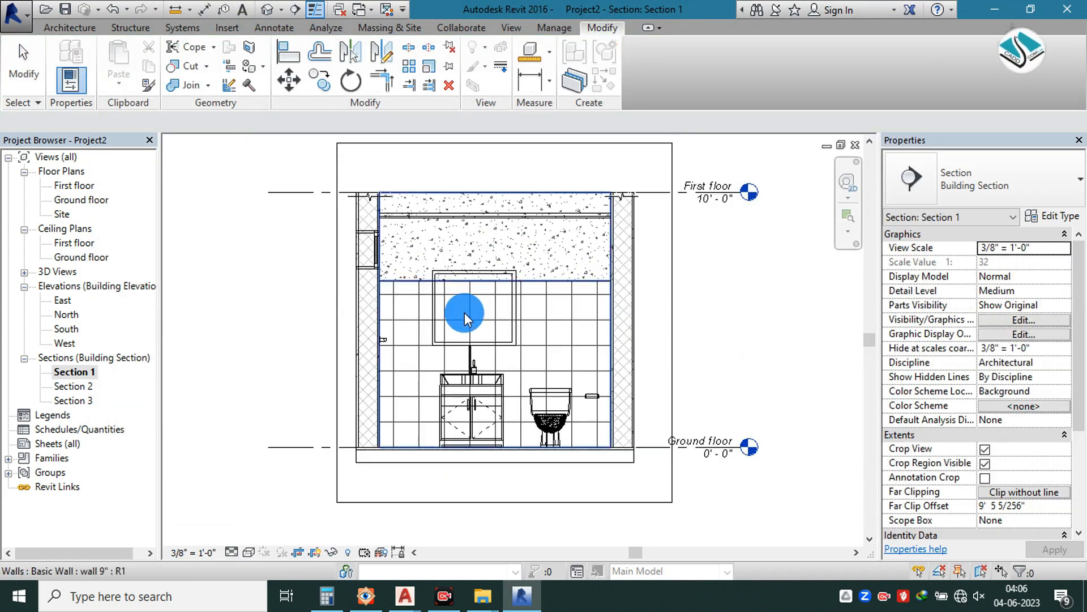
scroll(465, 312, "up", 1)
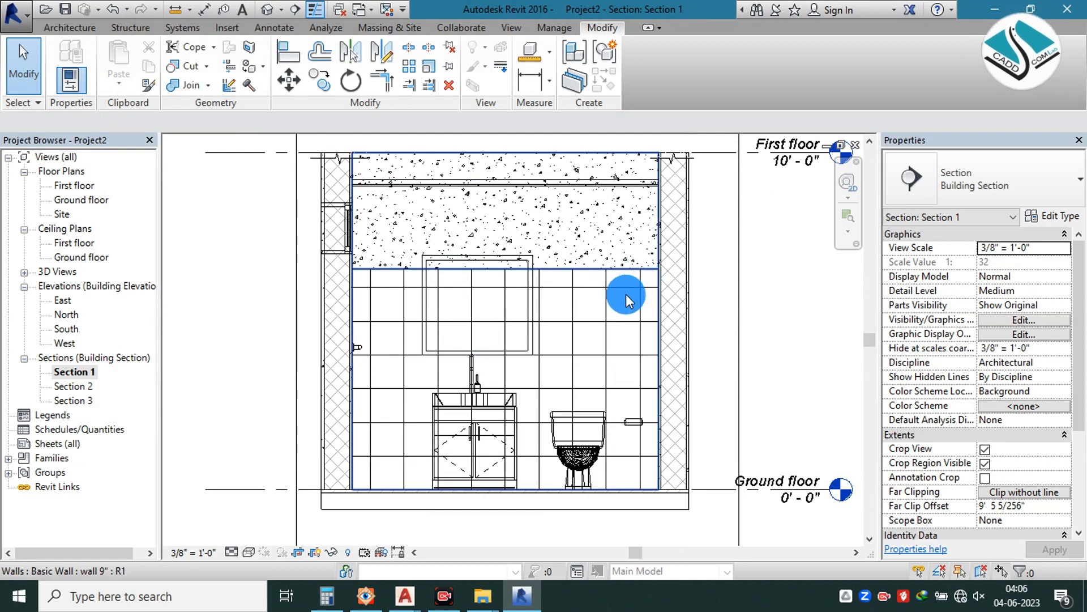
scroll(511, 321, "up", 2)
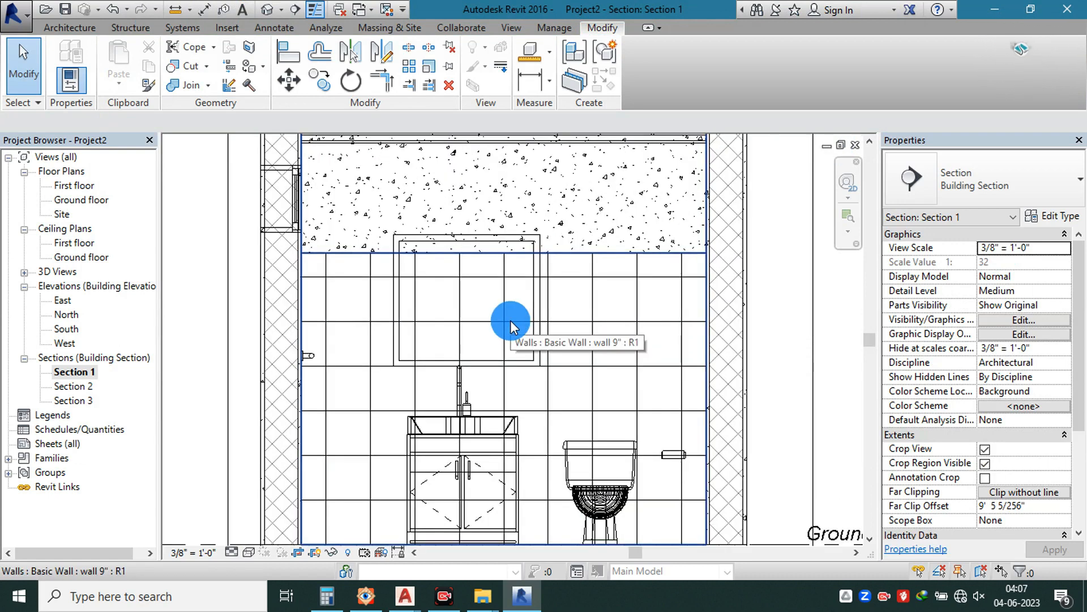
left_click(557, 264)
left_click(534, 212)
- Try to cover the wall mirror with a rectangular masking region drawn along its outer frame
left_click(273, 28)
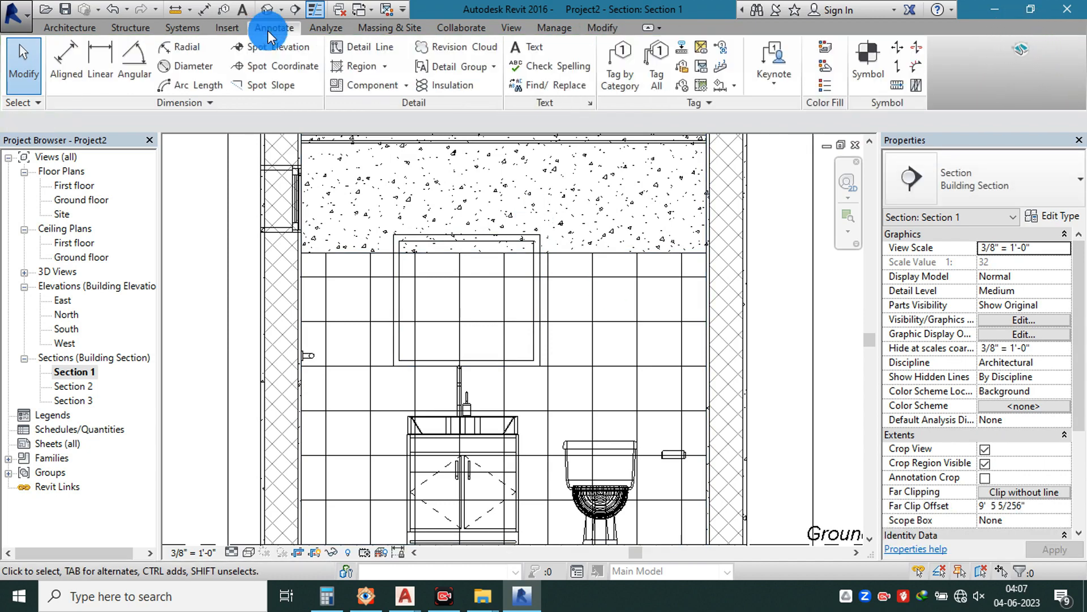
left_click(386, 66)
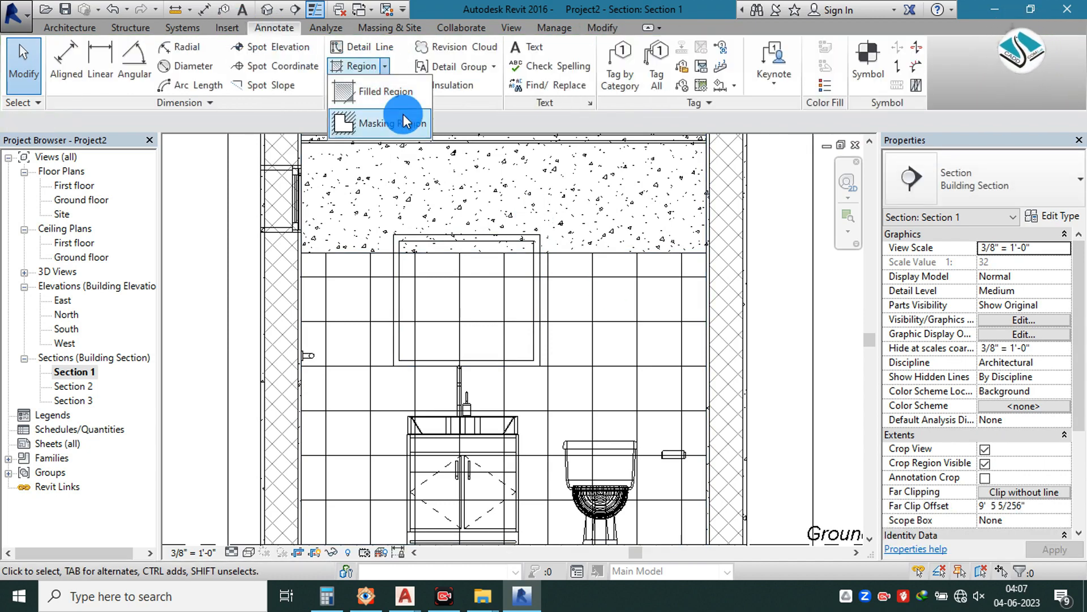
left_click(394, 126)
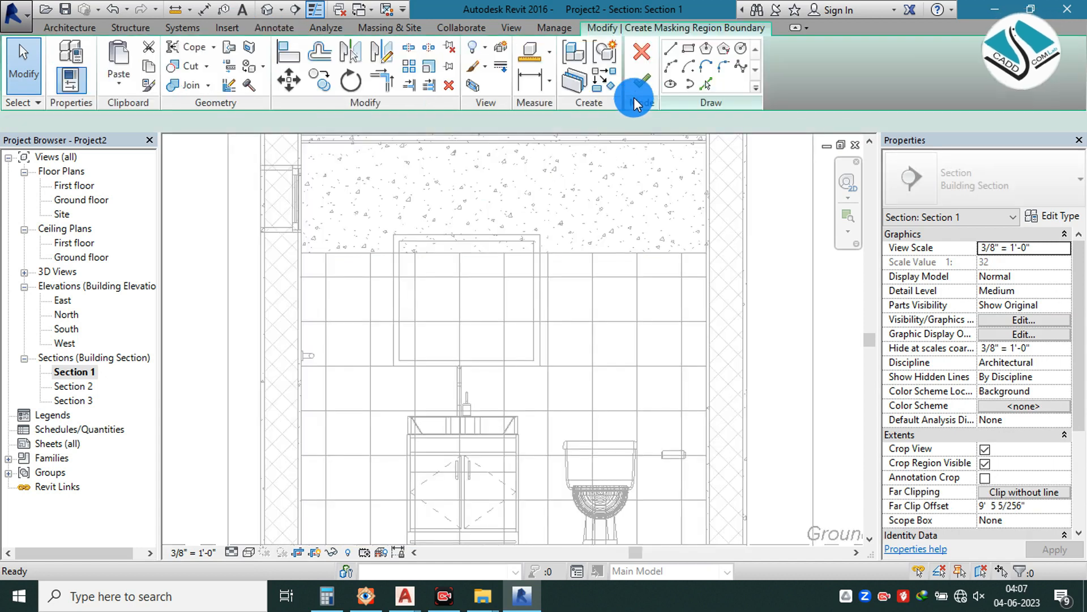
left_click(688, 49)
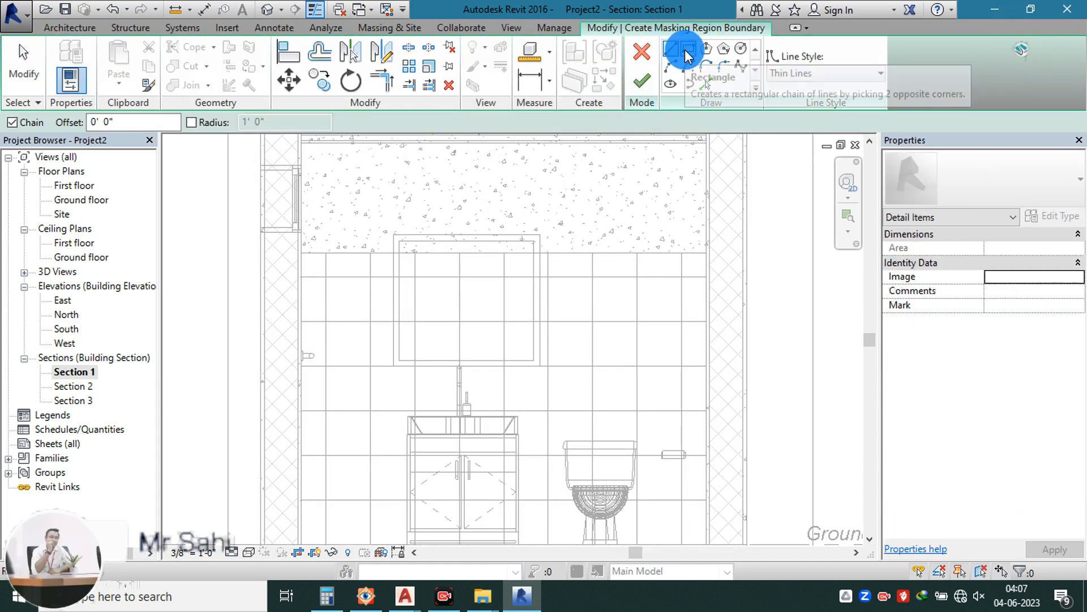
scroll(391, 286, "up", 2)
scroll(390, 286, "up", 2)
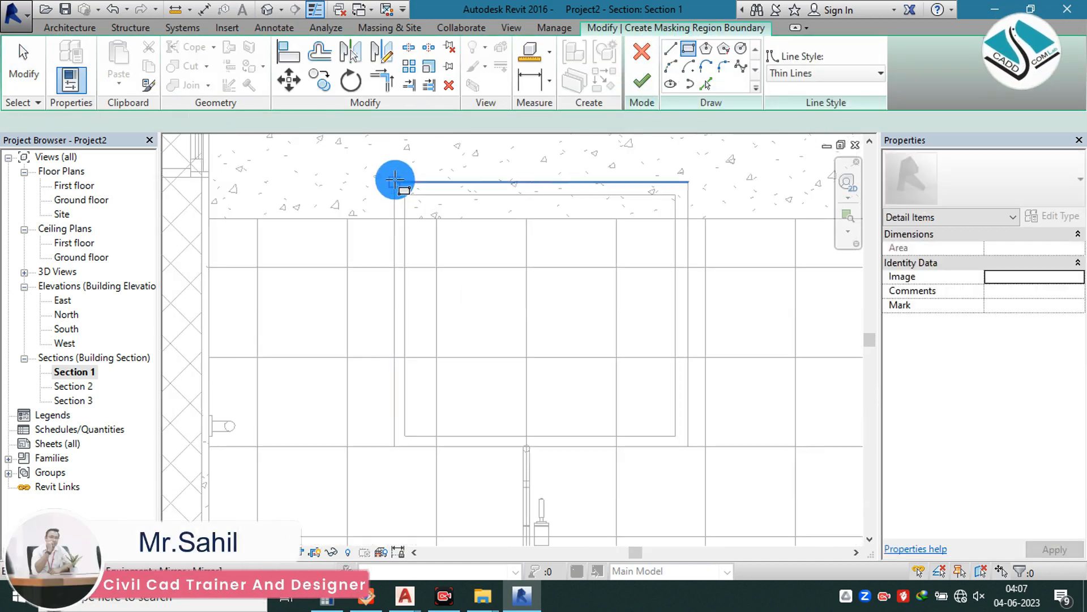
left_click(395, 180)
left_click(689, 446)
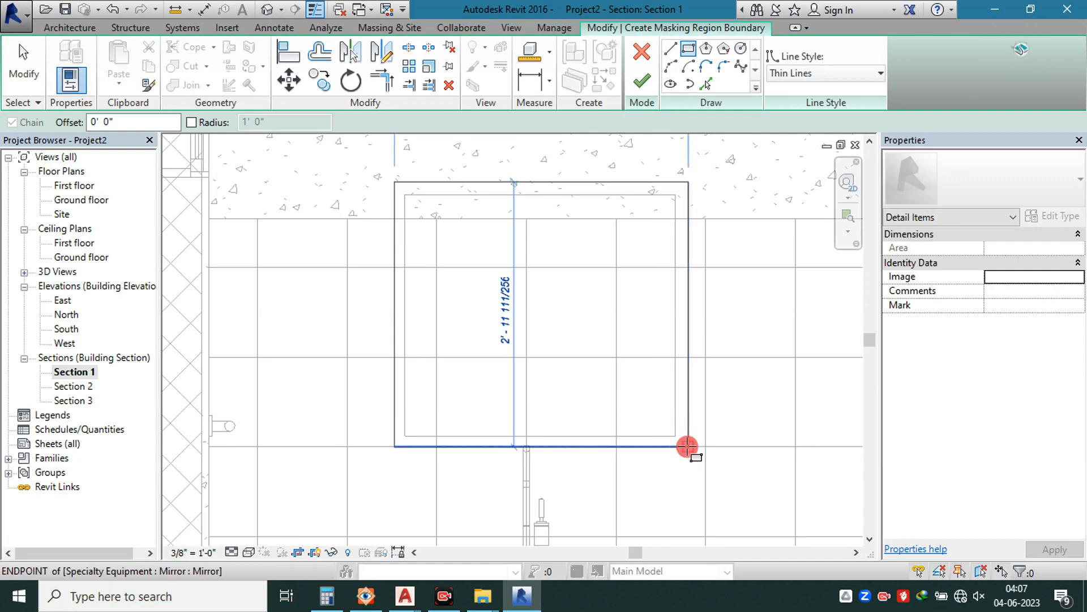
left_click(642, 81)
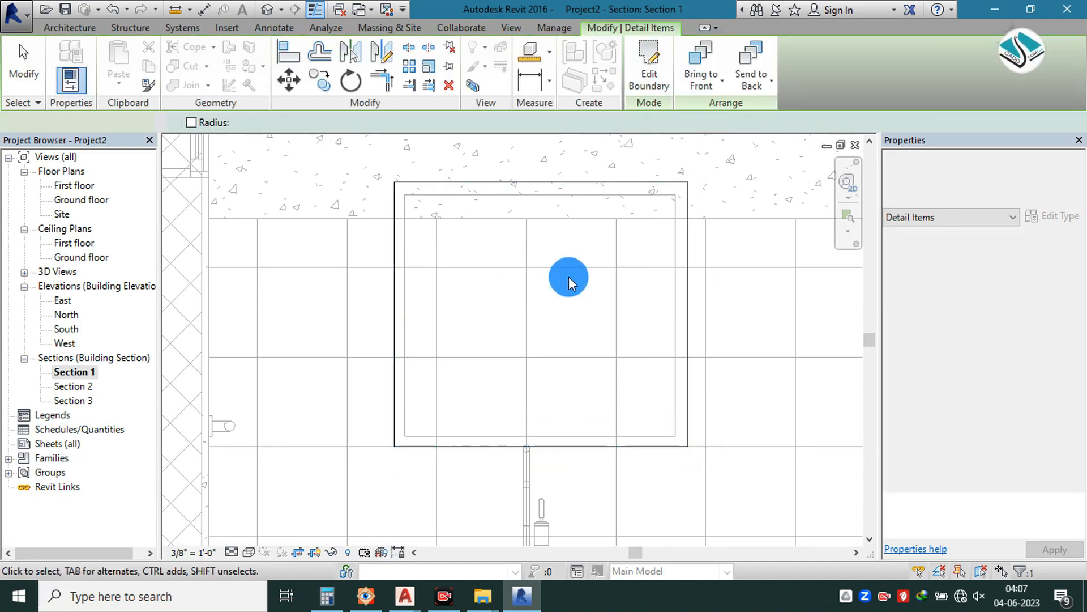
scroll(488, 226, "down", 3)
key("Escape")
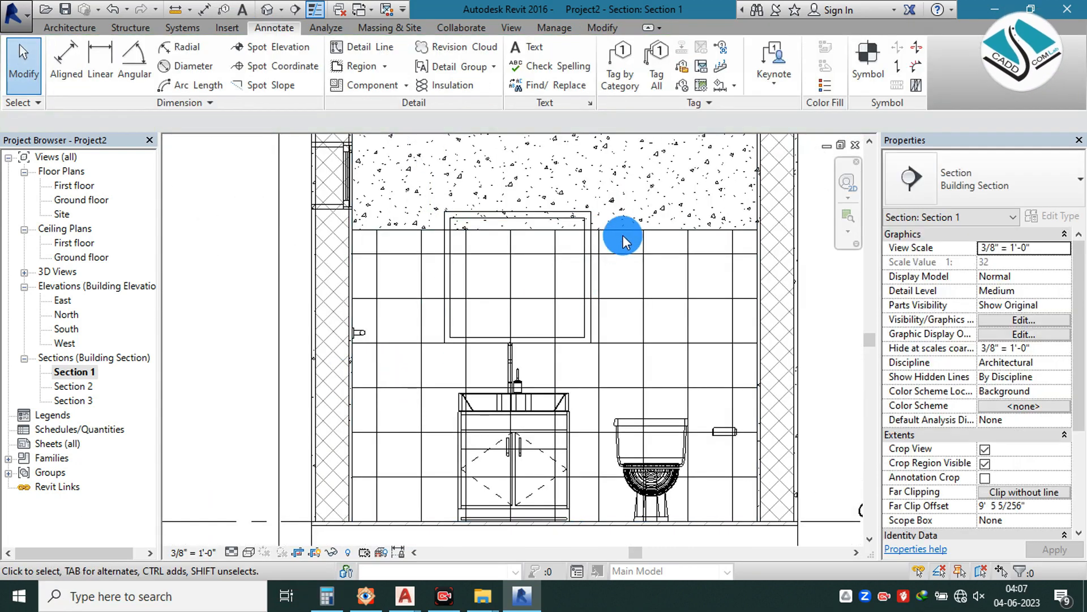
left_click(731, 257)
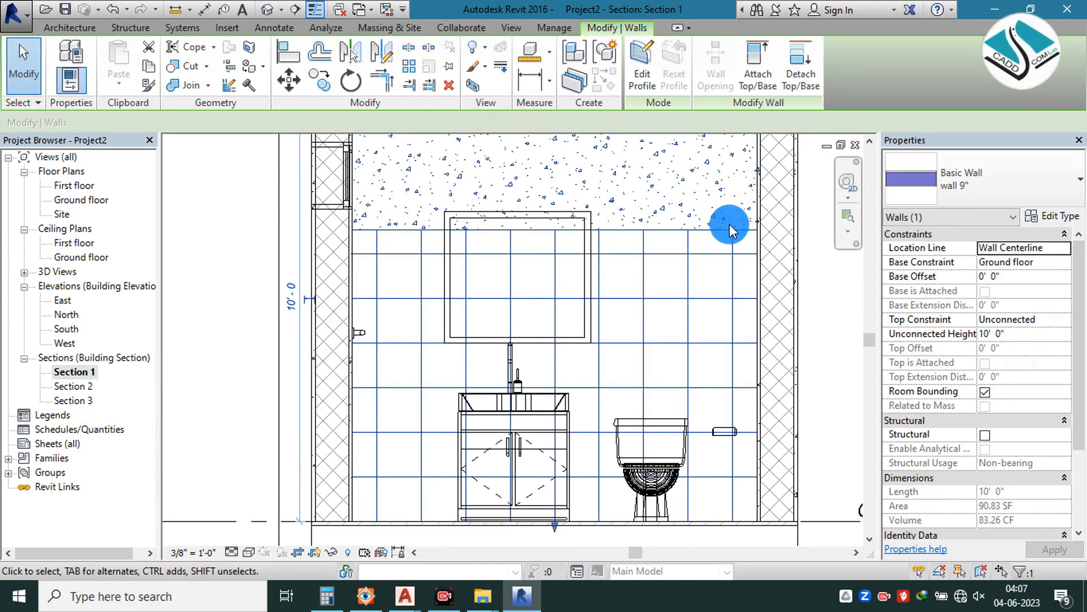
left_click(384, 274)
scroll(583, 310, "down", 2)
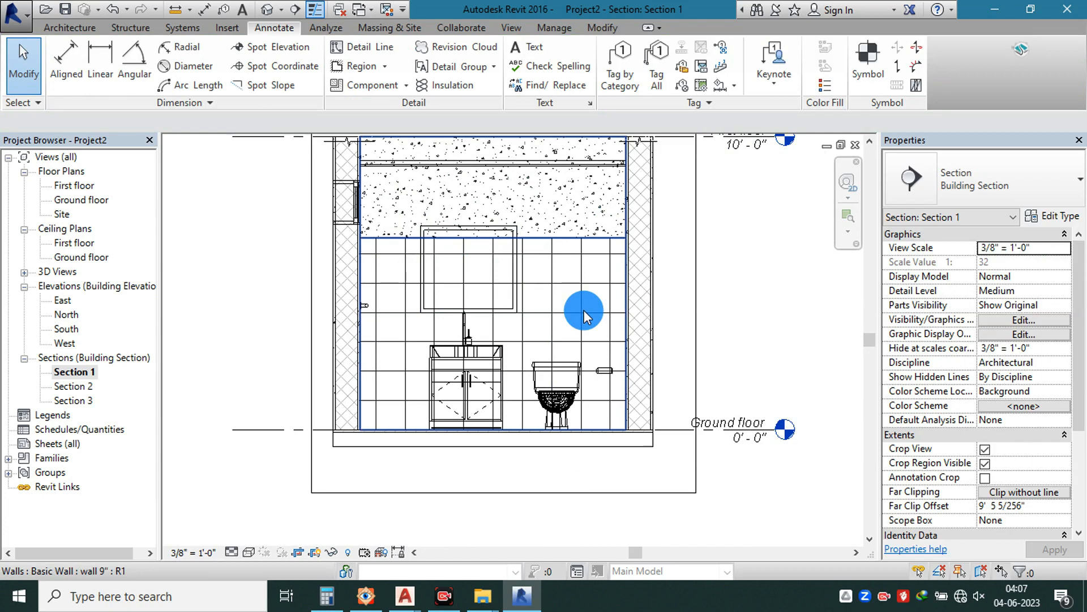
scroll(530, 315, "down", 2)
middle_click_drag(631, 267, 575, 289)
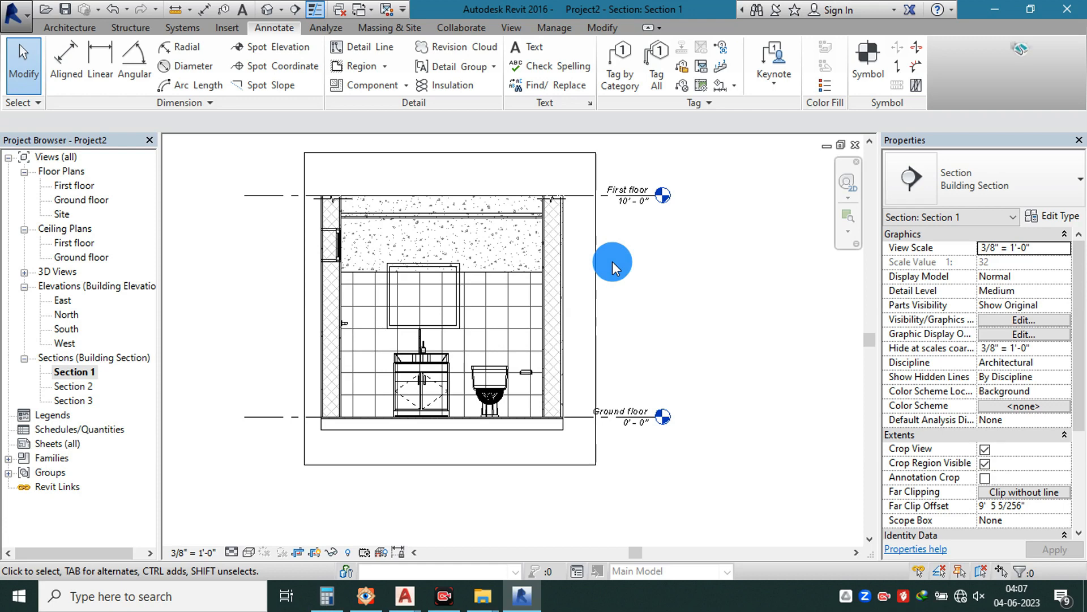
- Open the Ground floor plan and start a footprint roof, accepting Ground floor as its level
double_click(82, 201)
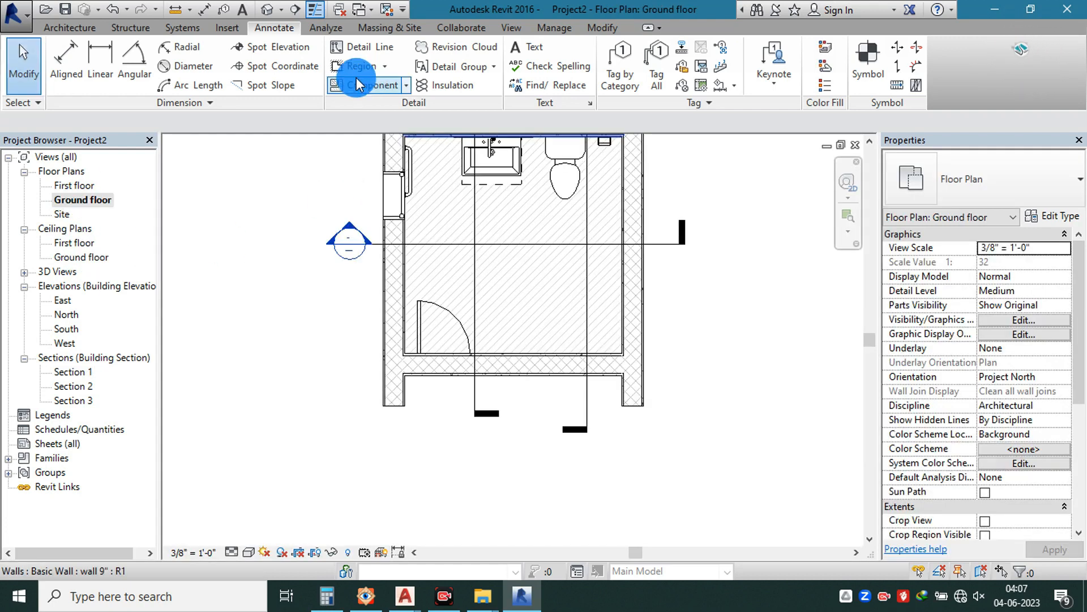
middle_click_drag(455, 206, 413, 306)
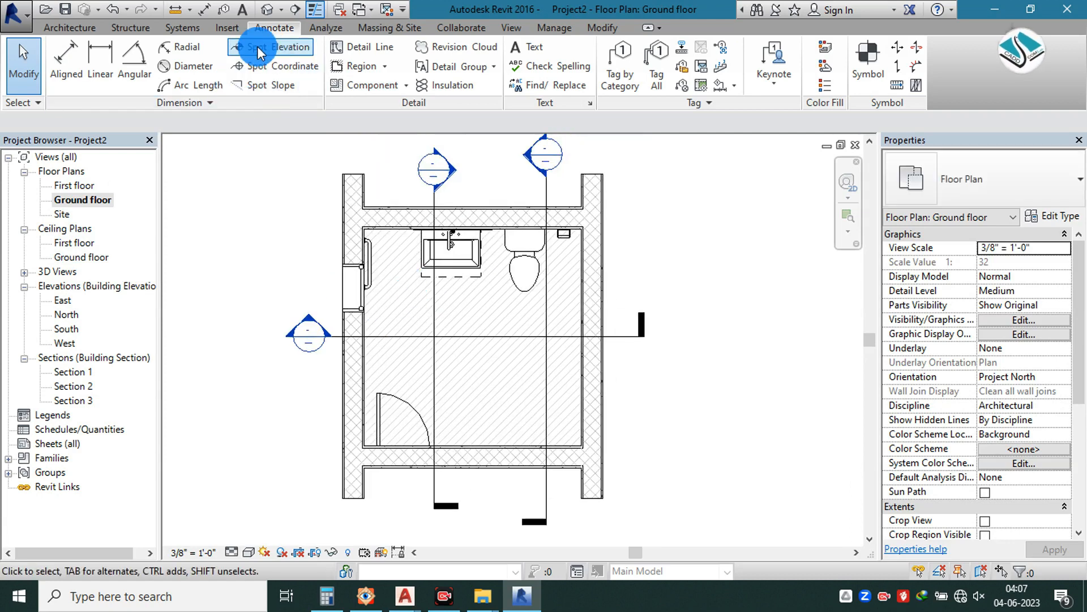
left_click(70, 28)
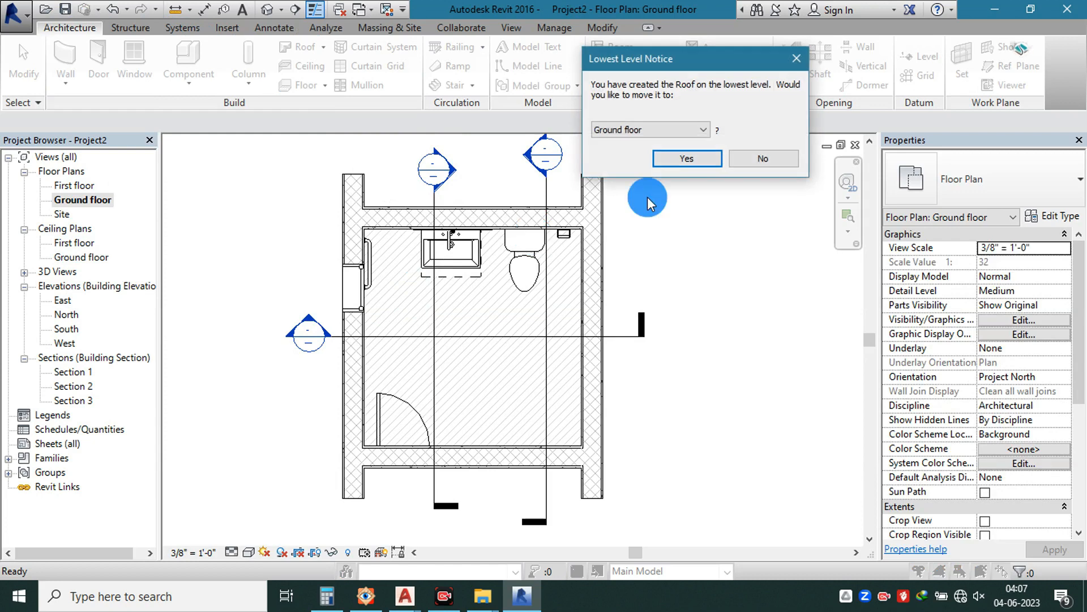
left_click(684, 161)
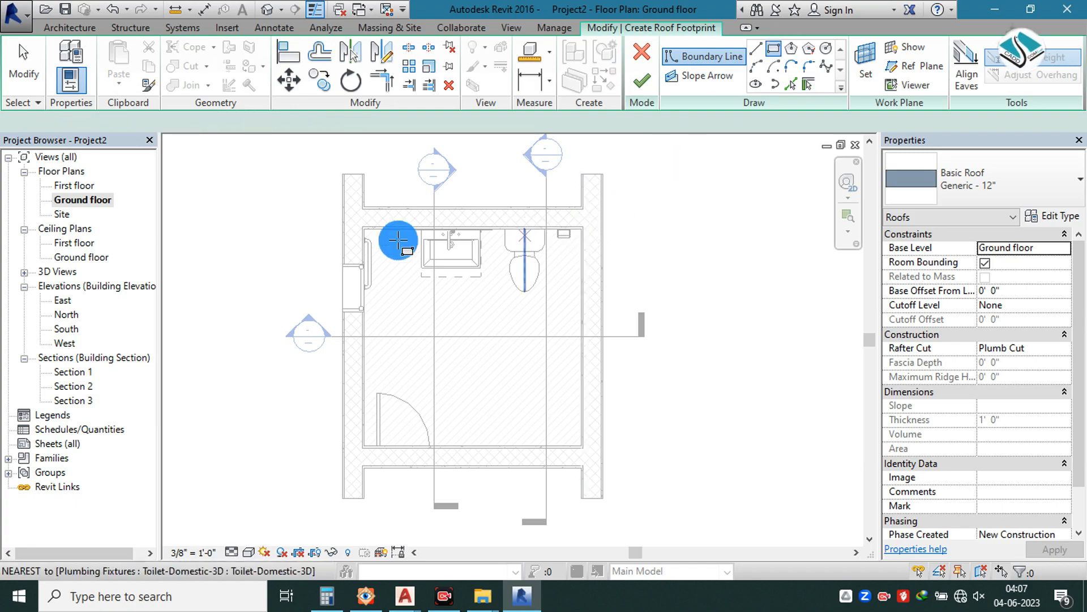
- Sketch a rectangular roof footprint without slope along the outer wall faces, finish the roof, and unjoin the conflicting elements
scroll(365, 237, "up", 5)
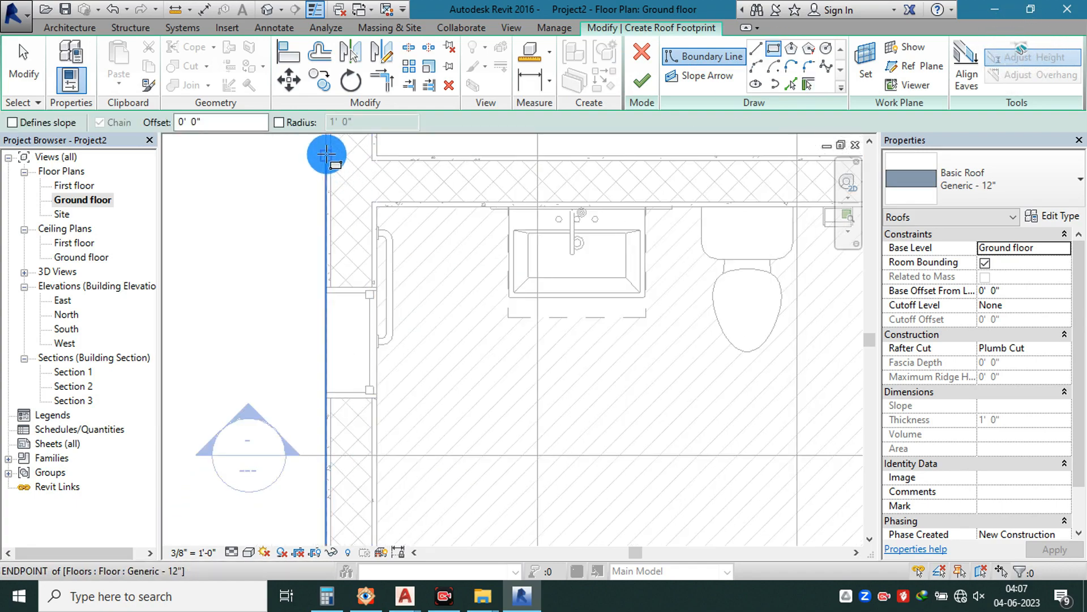
left_click(339, 162)
scroll(444, 242, "down", 2)
middle_click_drag(595, 391, 508, 206)
scroll(636, 402, "up", 2)
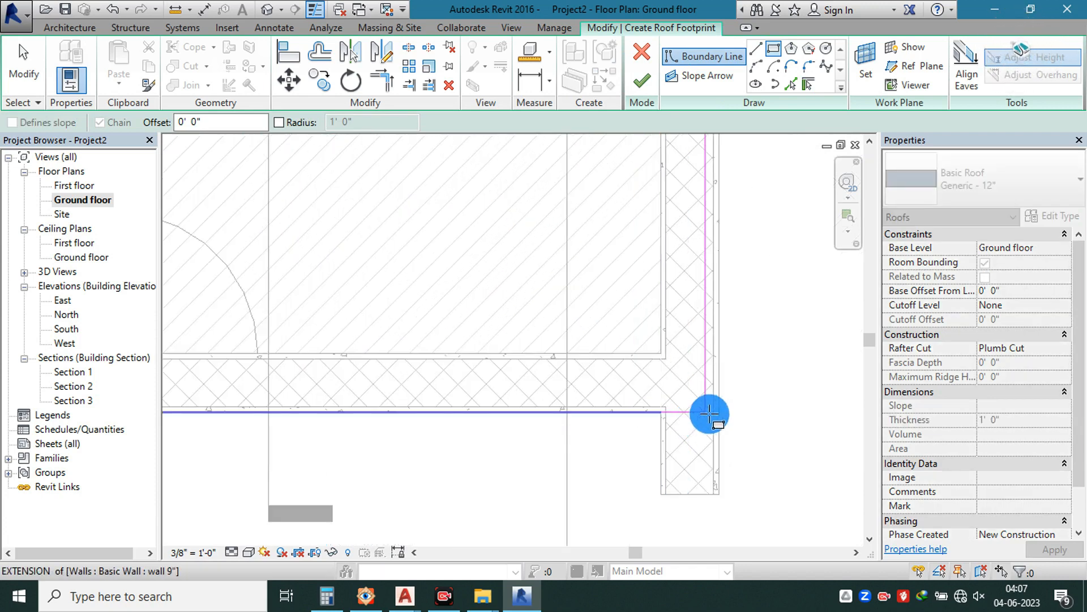
left_click(718, 412)
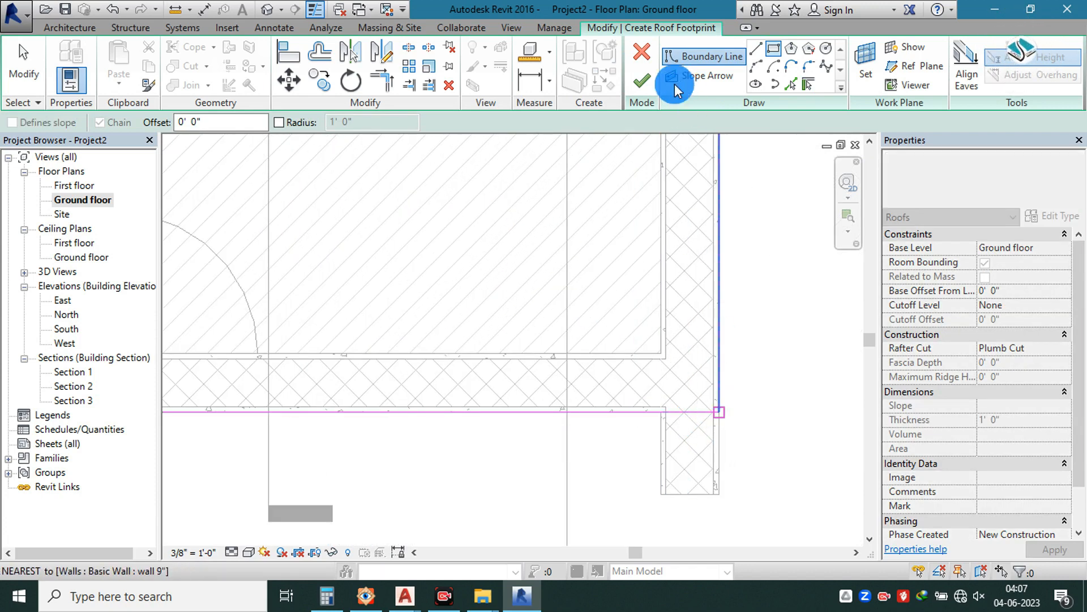
left_click(642, 81)
left_click(566, 310)
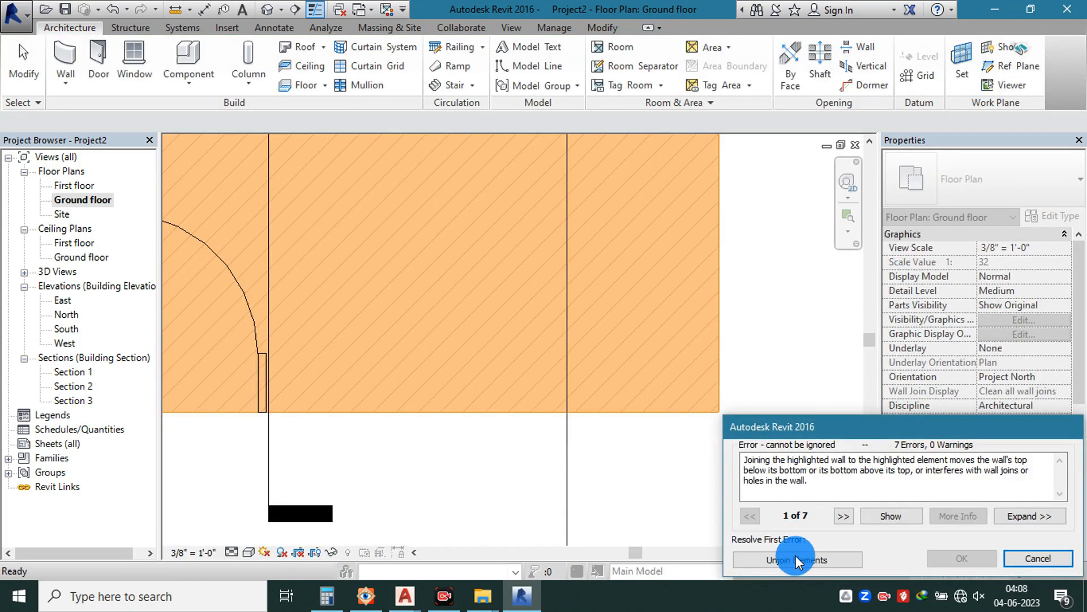
left_click(794, 558)
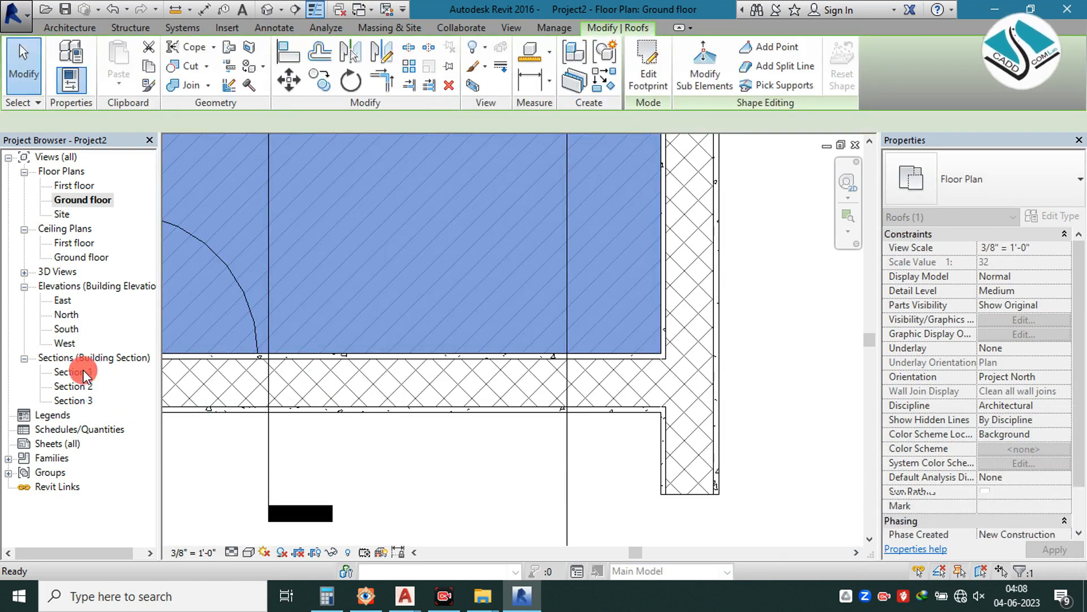
- Check the new roof in Section 1 and the 3D view, and set its base level to First floor
double_click(79, 374)
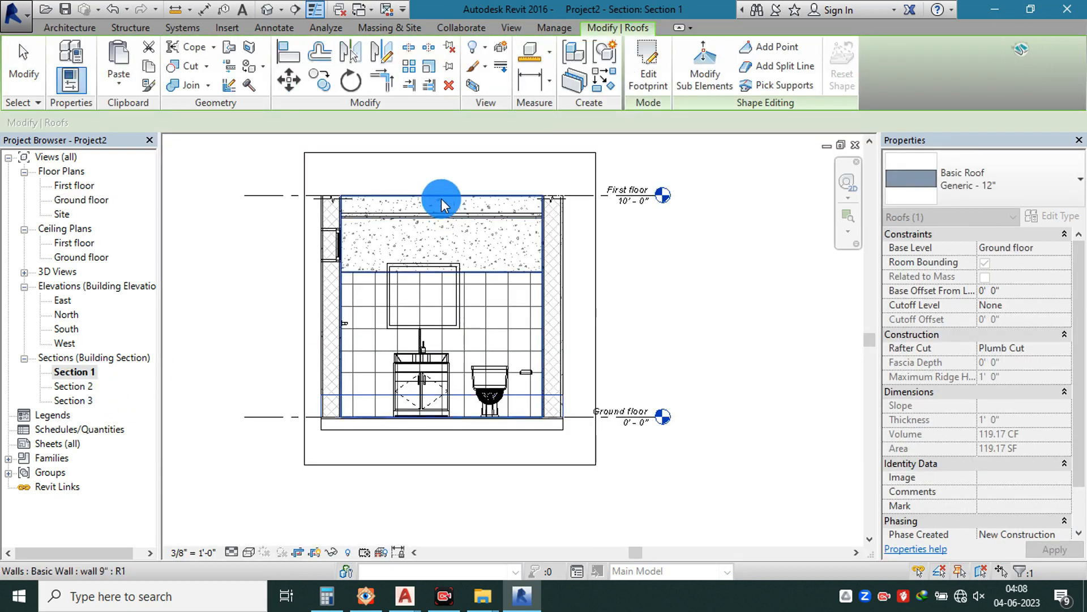
left_click(440, 199)
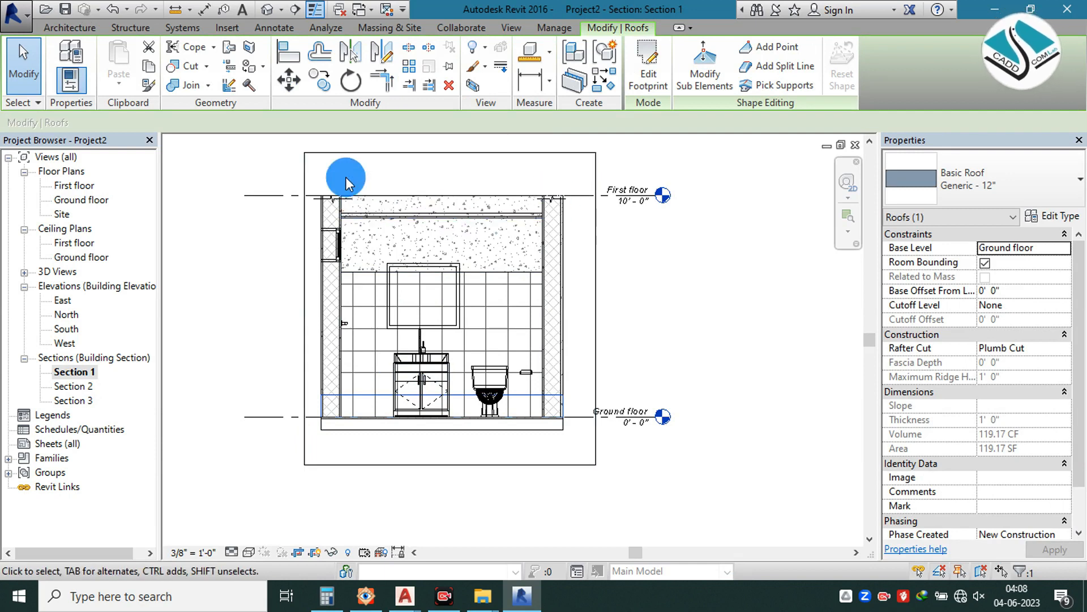
left_click(274, 8)
left_click(508, 320)
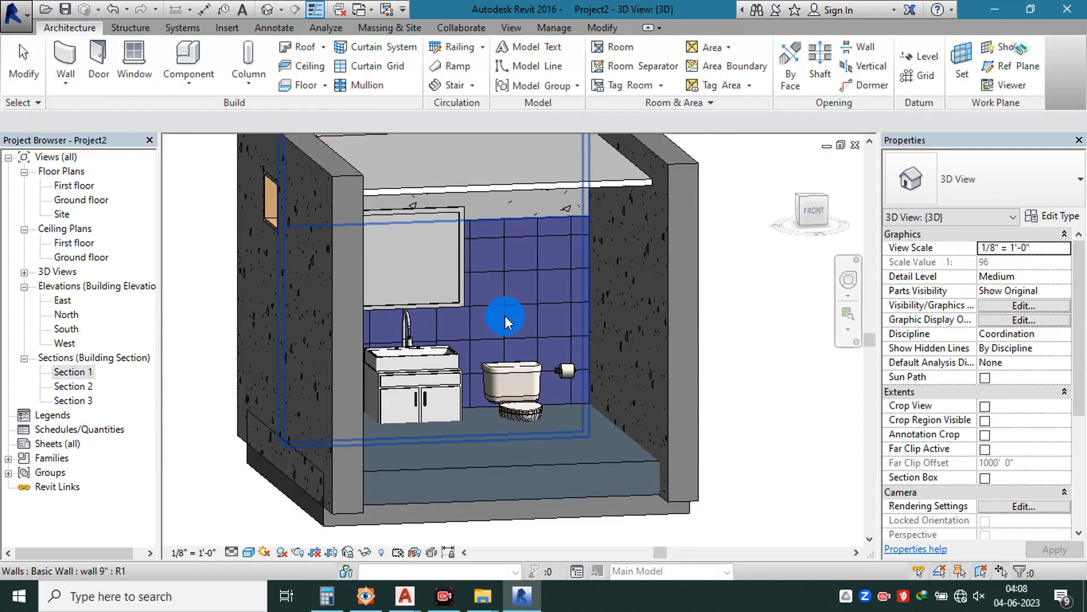
middle_click_drag(507, 290, 574, 336, "shift")
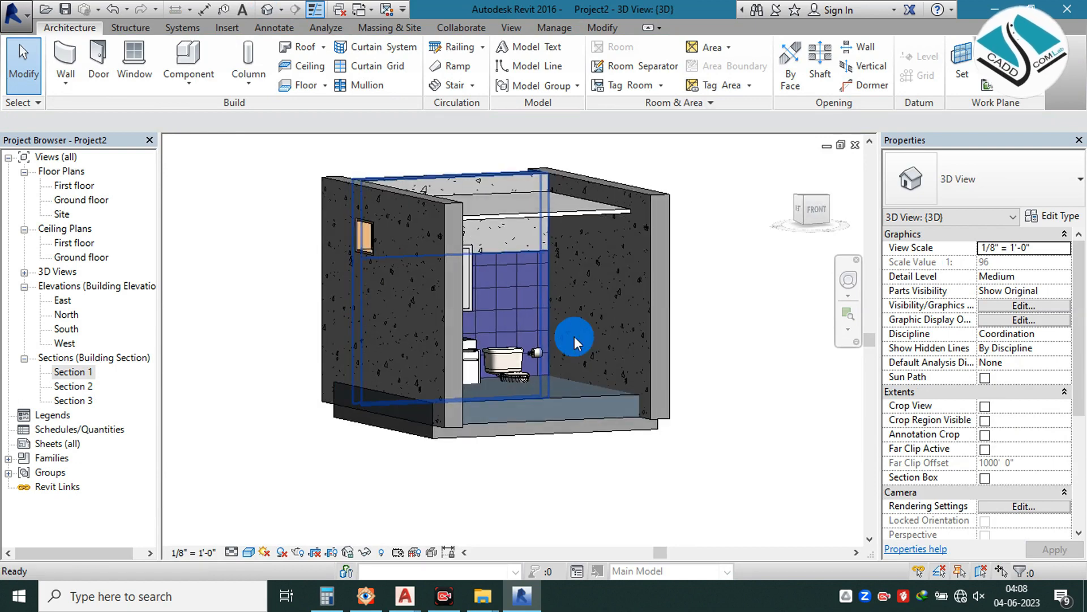
left_click(604, 396)
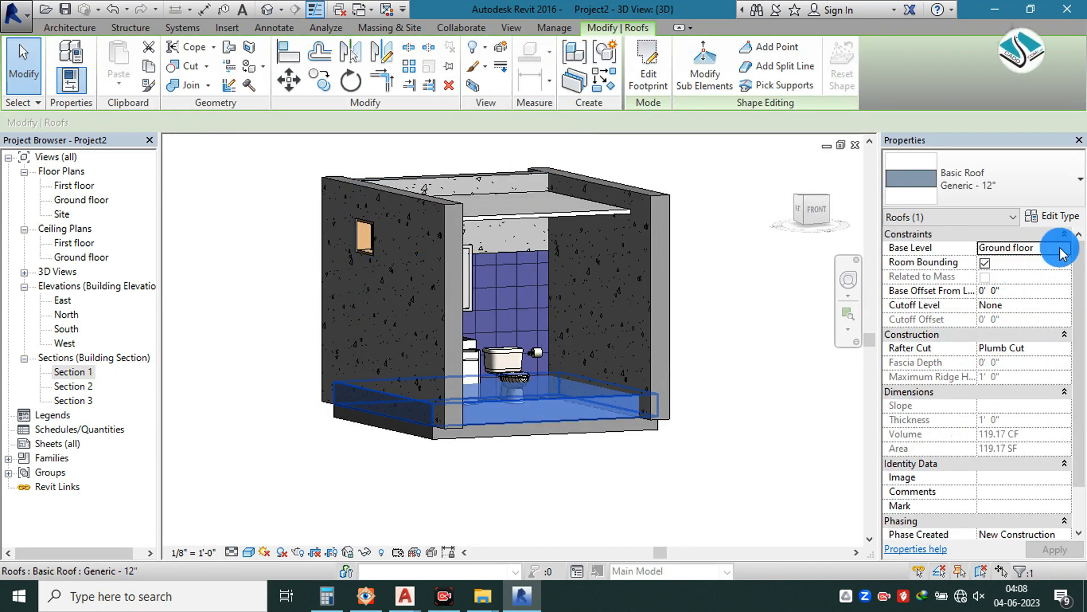
left_click(701, 263)
left_click(596, 178)
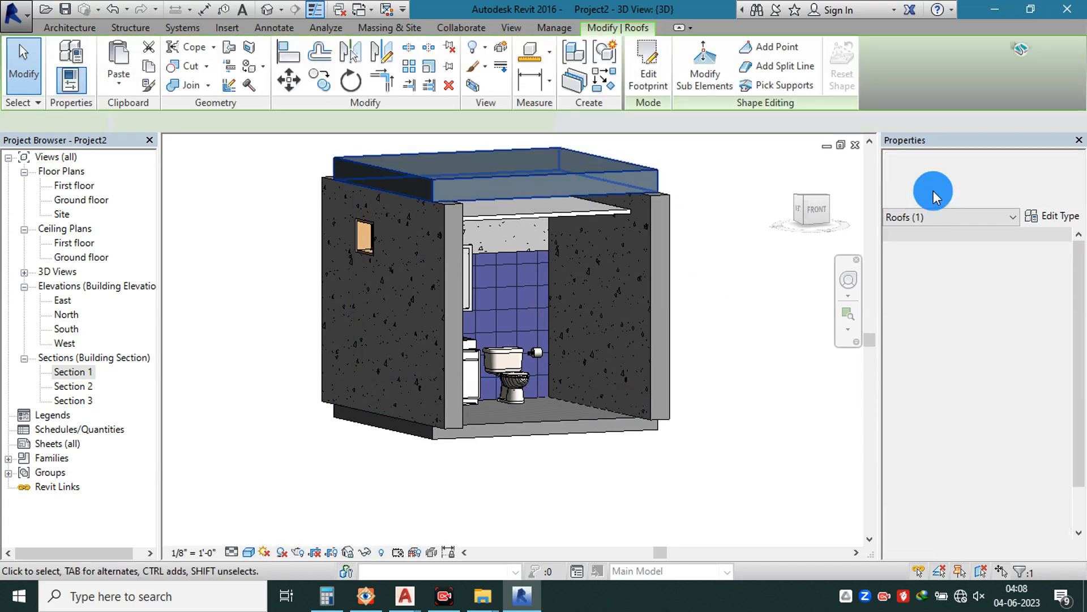
- Change the roof's type to Generic - 9"
left_click(968, 187)
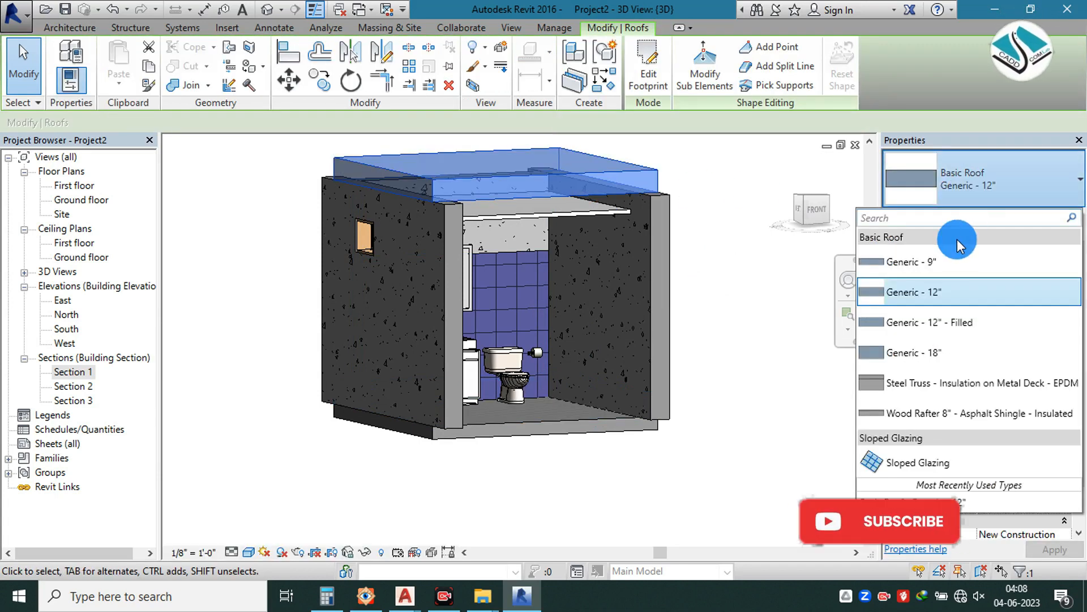
left_click(942, 266)
left_click(727, 217)
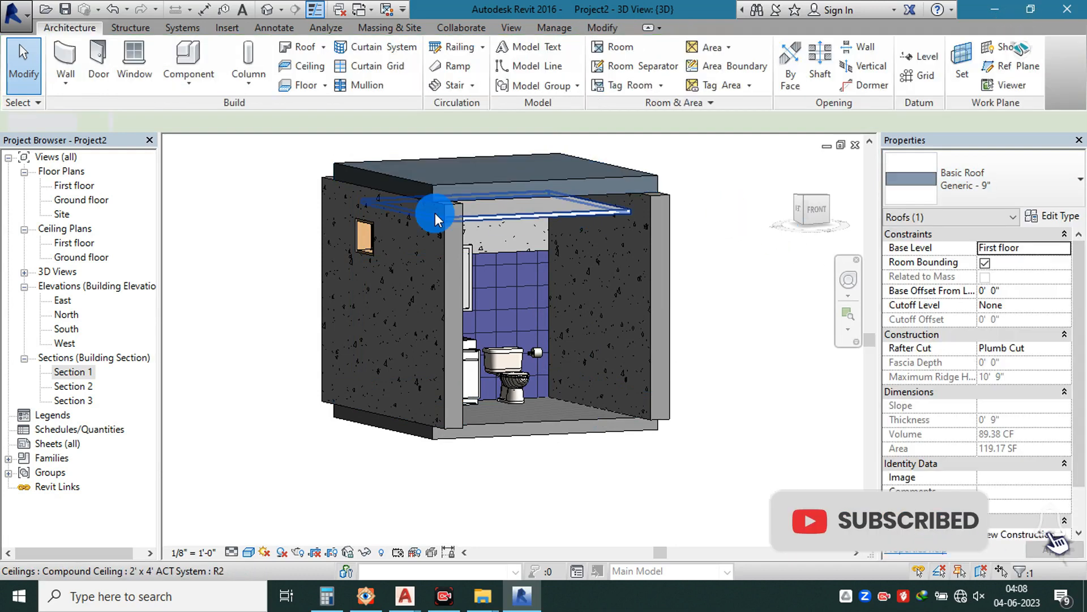
- Reopen Section 1 and change the roof's type to Generic - 12" - Filled
double_click(91, 372)
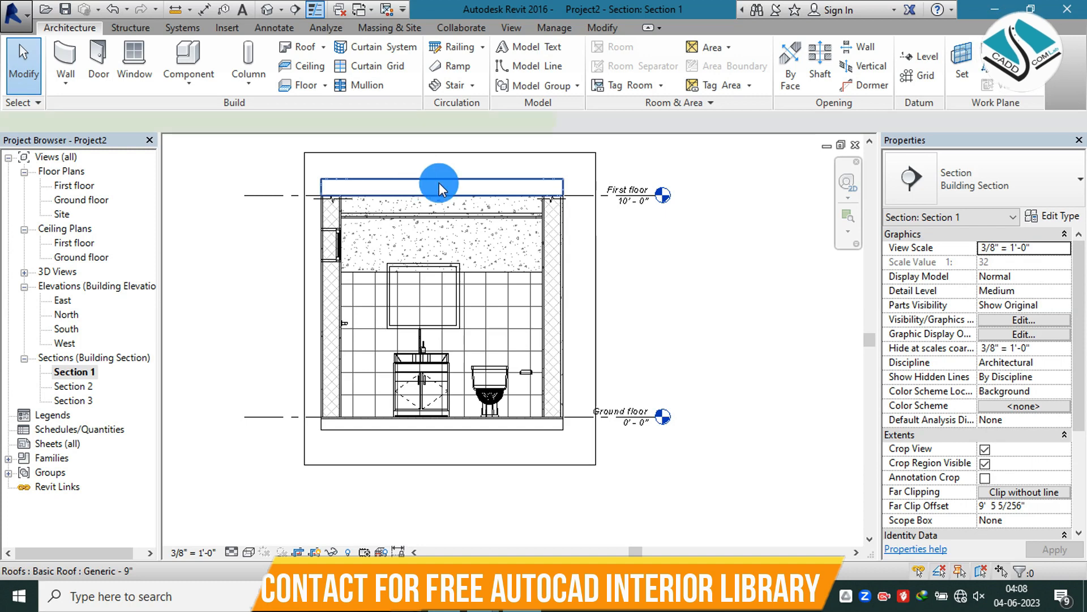
left_click(439, 182)
left_click(994, 179)
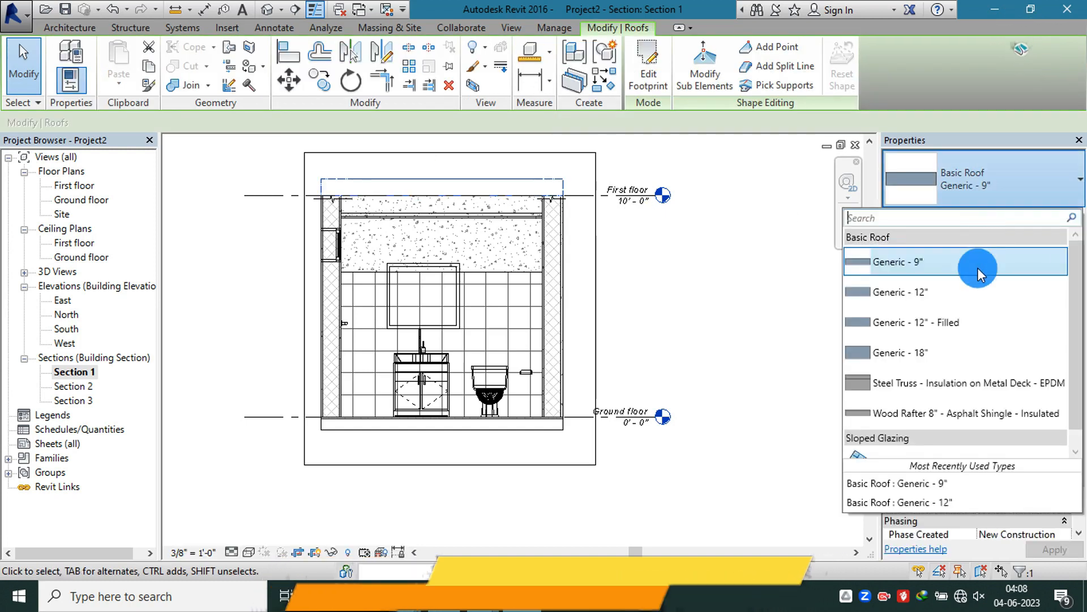
left_click(960, 321)
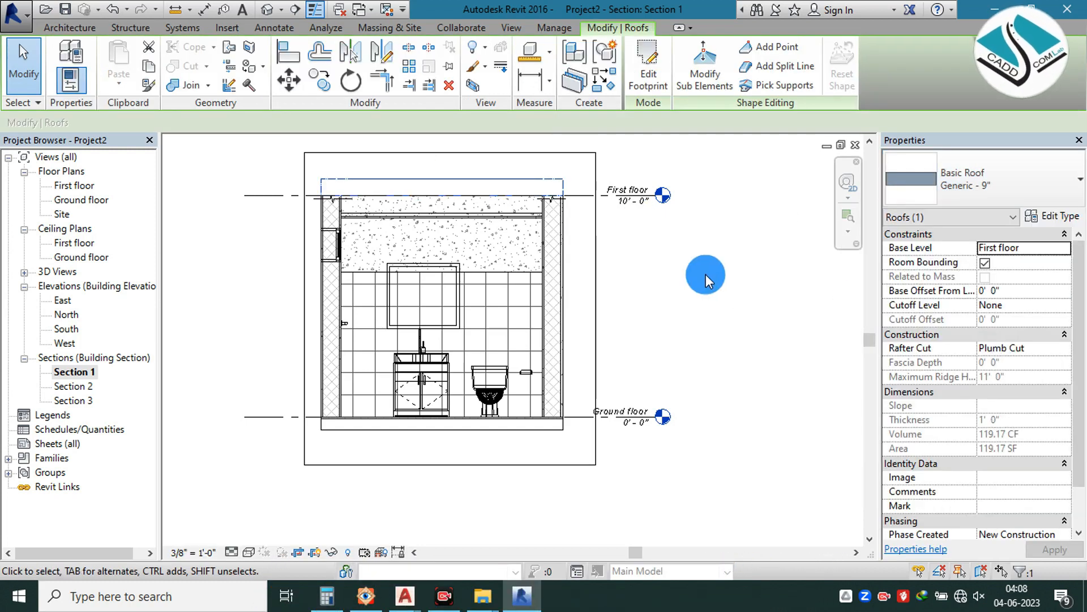
left_click(981, 181)
scroll(945, 312, "down", 1)
left_click(673, 246)
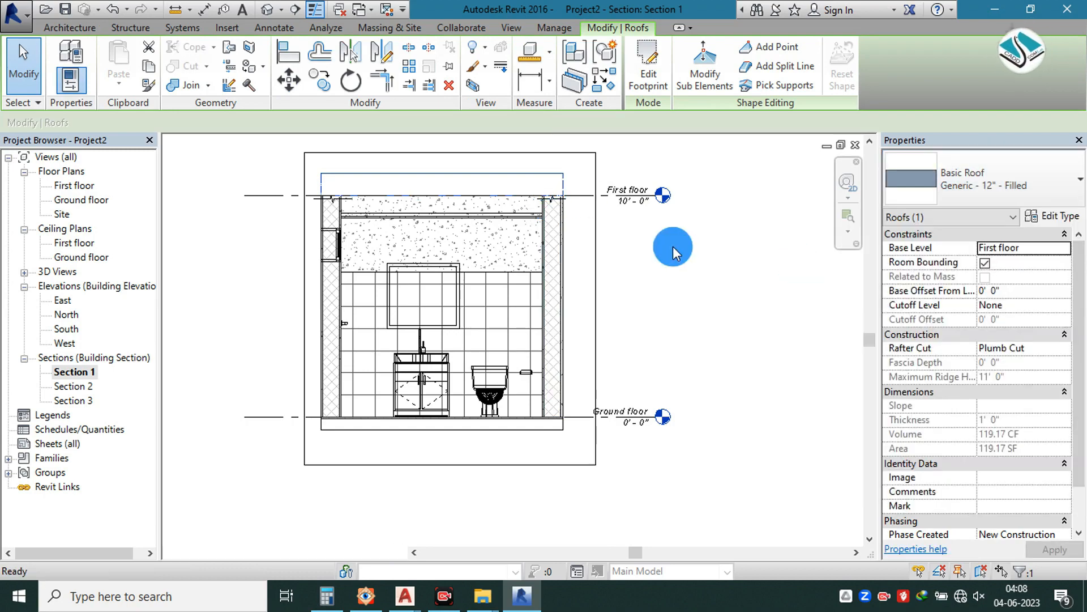
- Create a rectangular filled region covering the roof slab above the First floor level in Section 1
left_click(673, 246)
scroll(394, 163, "up", 3)
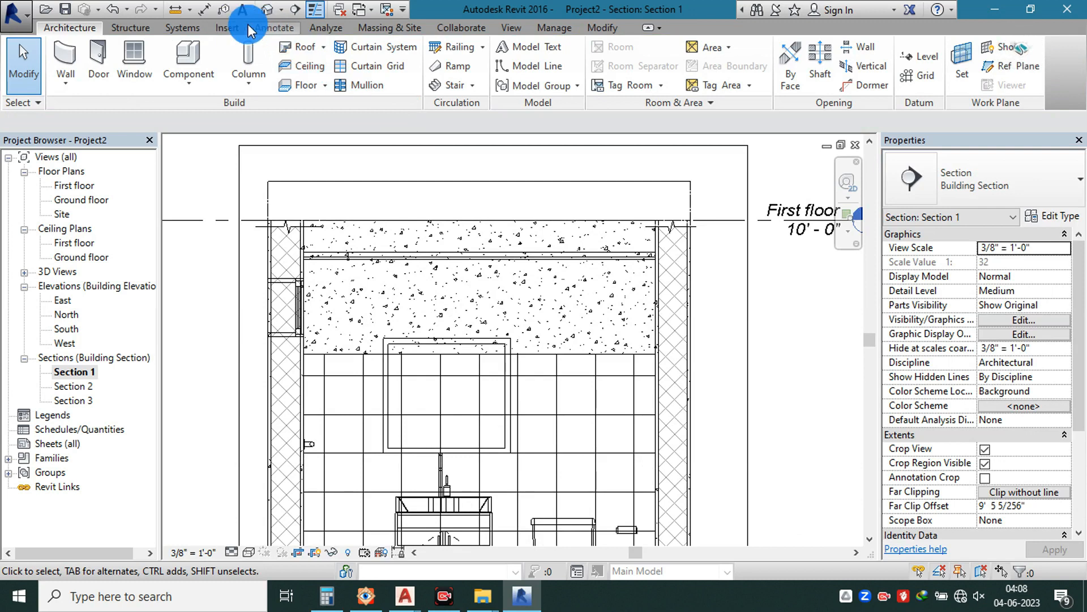
left_click(283, 29)
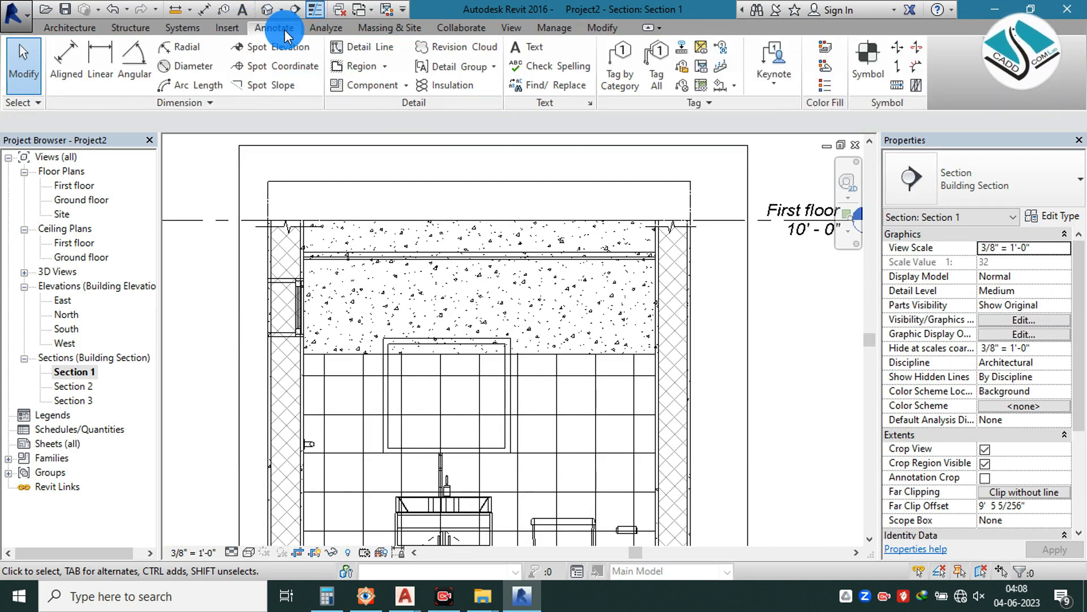
left_click(387, 67)
left_click(387, 67)
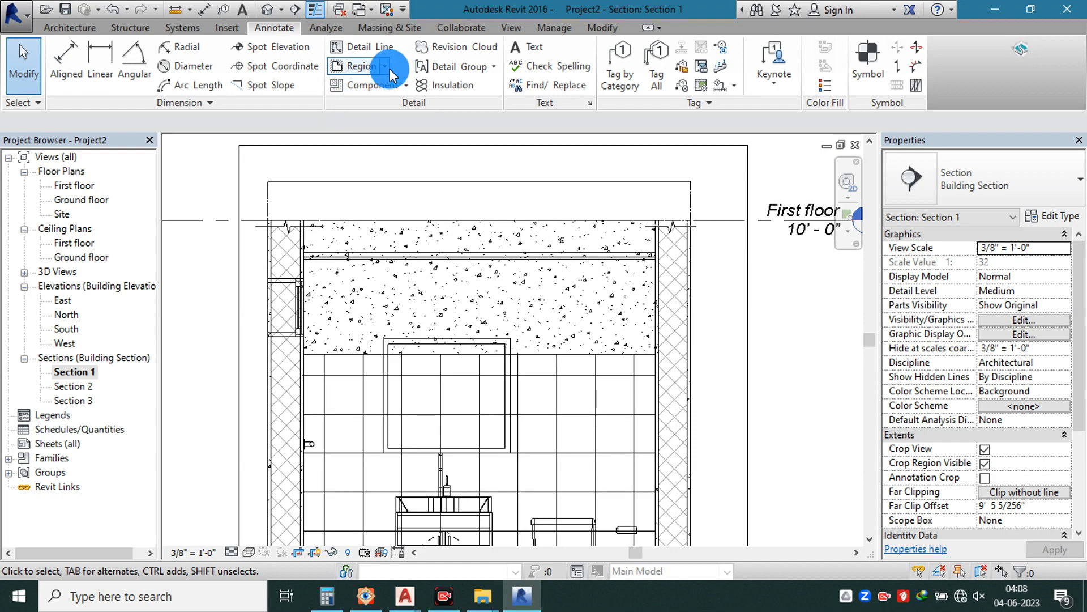
left_click(395, 87)
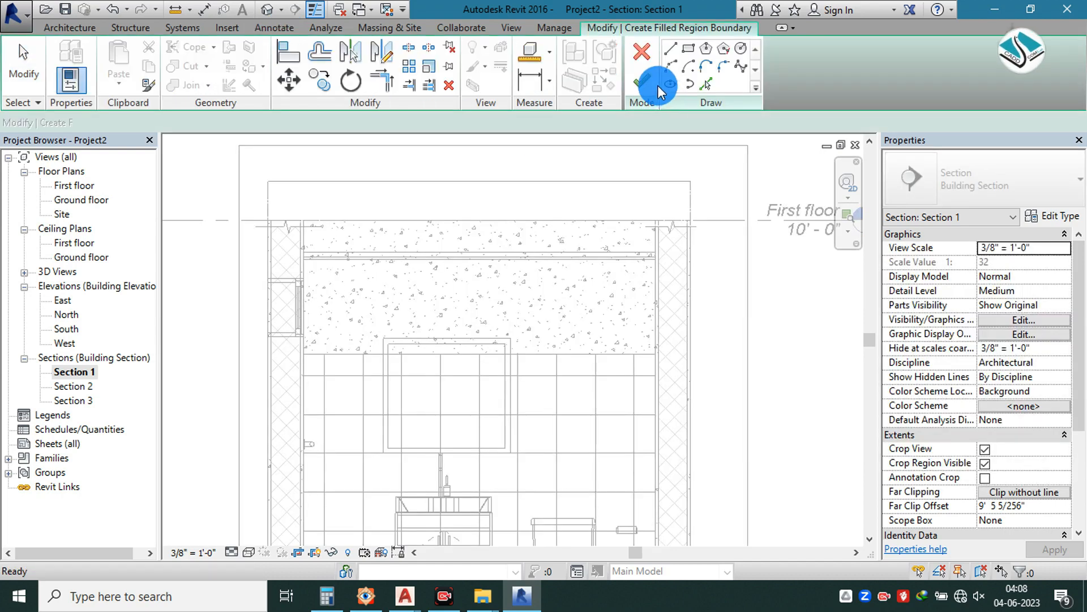
left_click(672, 50)
left_click(273, 182)
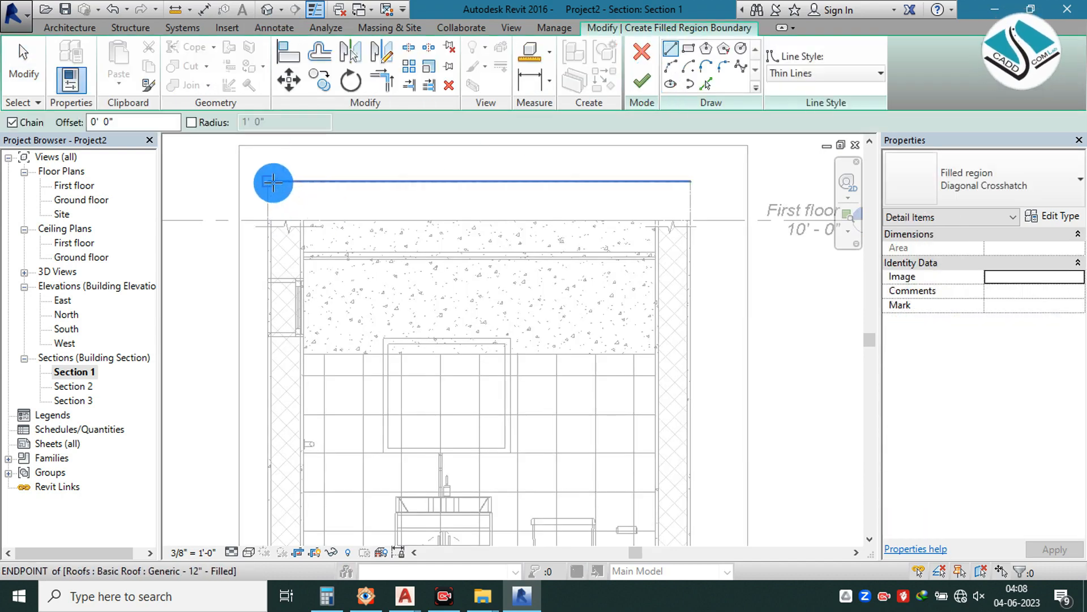
scroll(629, 243, "up", 2)
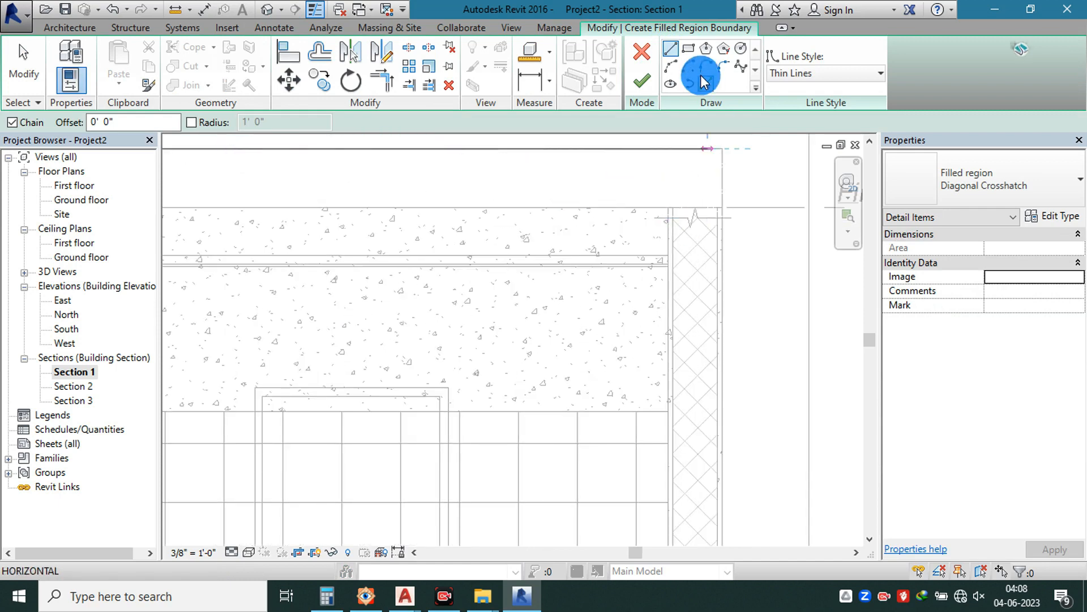
left_click(688, 50)
scroll(486, 207, "down", 2)
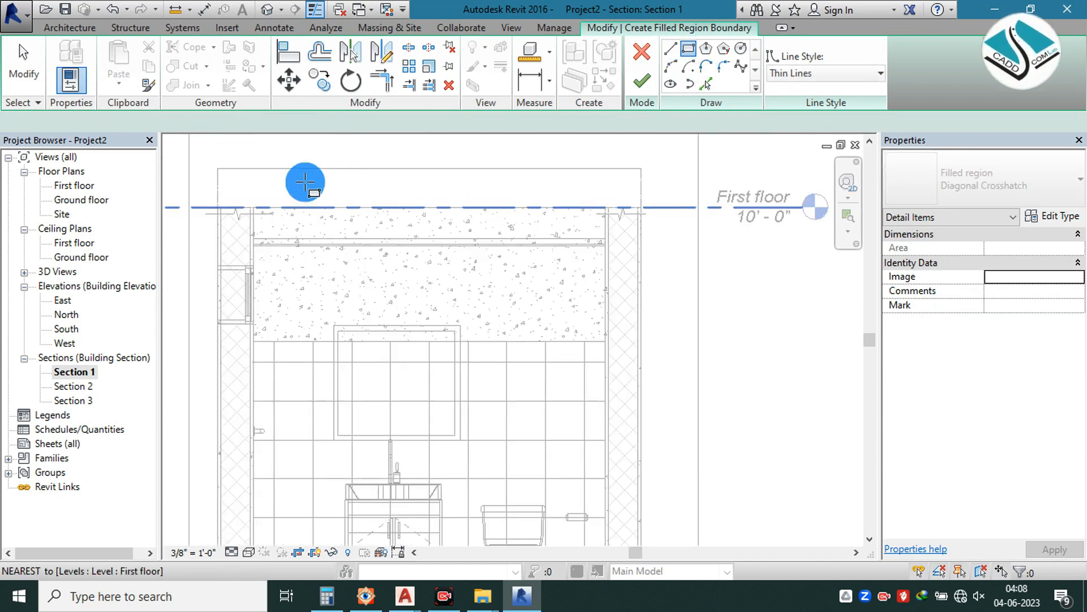
left_click(218, 168)
scroll(626, 202, "up", 2)
left_click(626, 202)
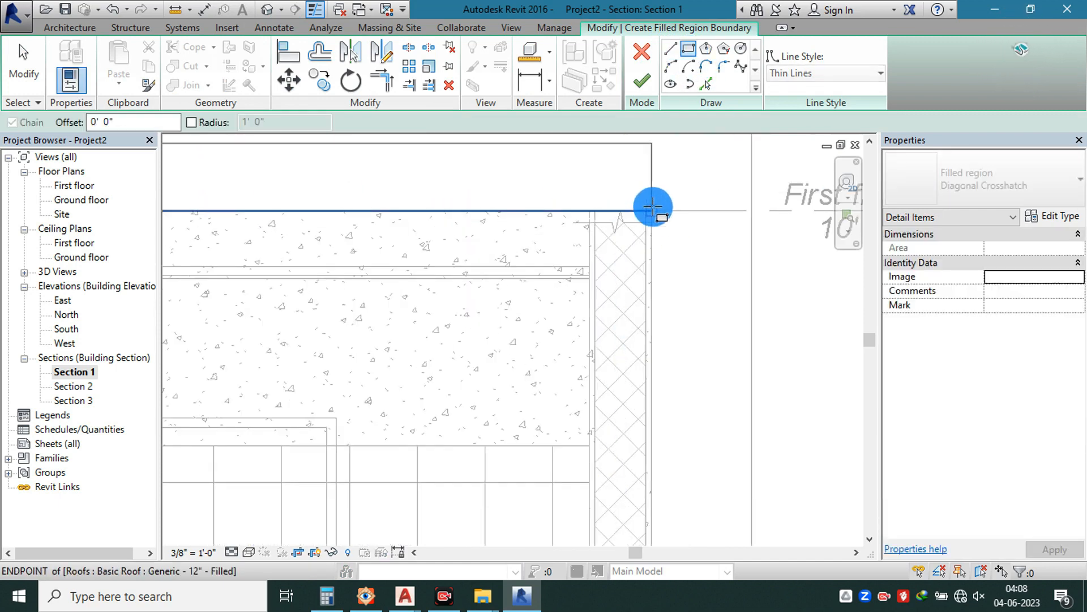
left_click(641, 85)
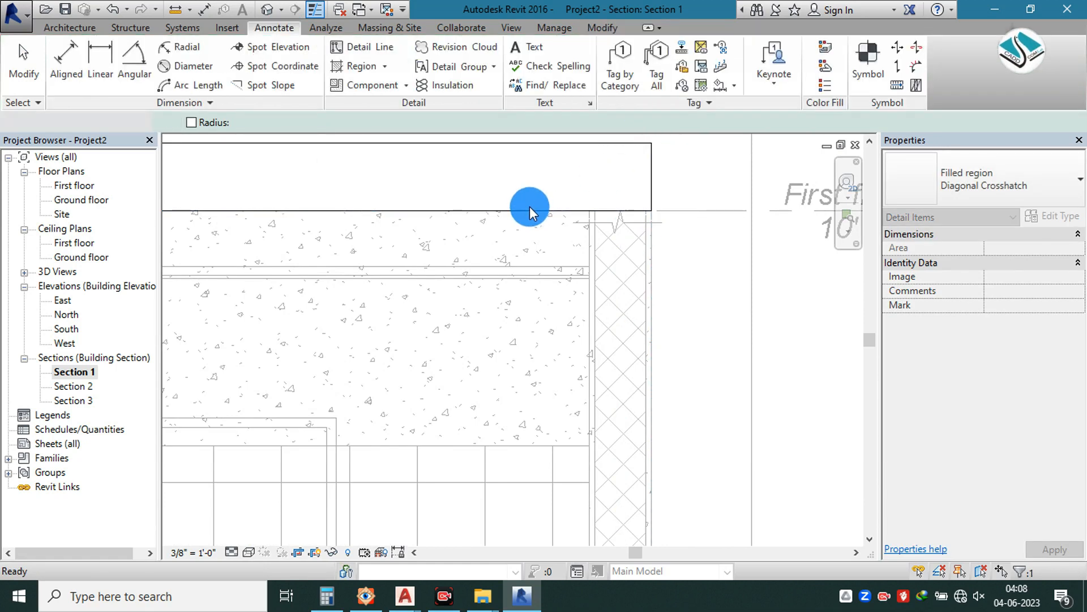
- Change the fill pattern of the slab region's Diagonal Crosshatch type to the Concrete drafting pattern
left_click(529, 202)
scroll(529, 203, "down", 3)
key("Escape")
scroll(505, 187, "up", 1)
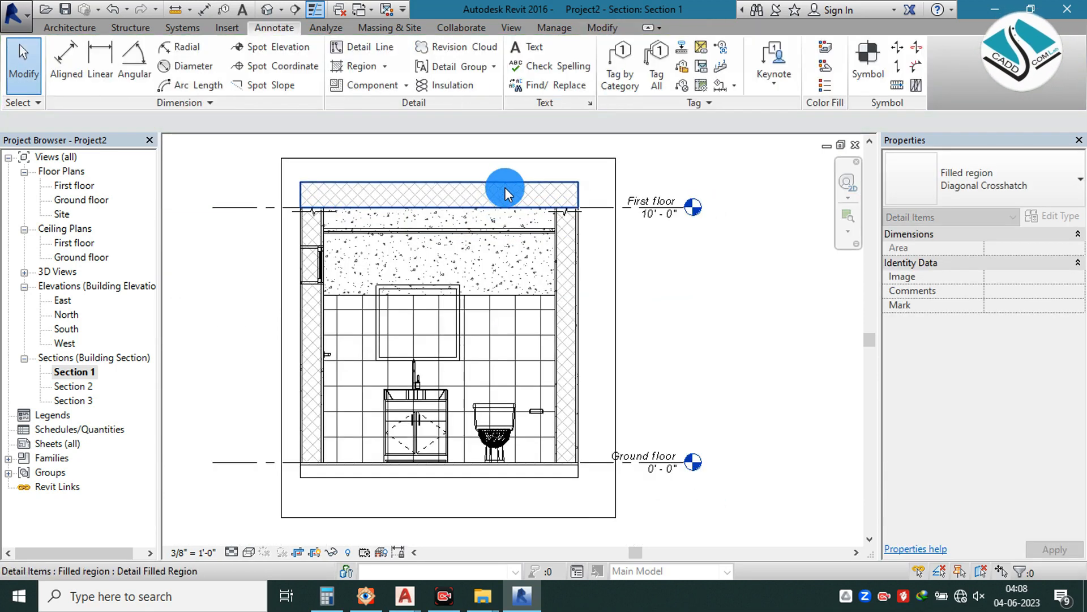
left_click(975, 180)
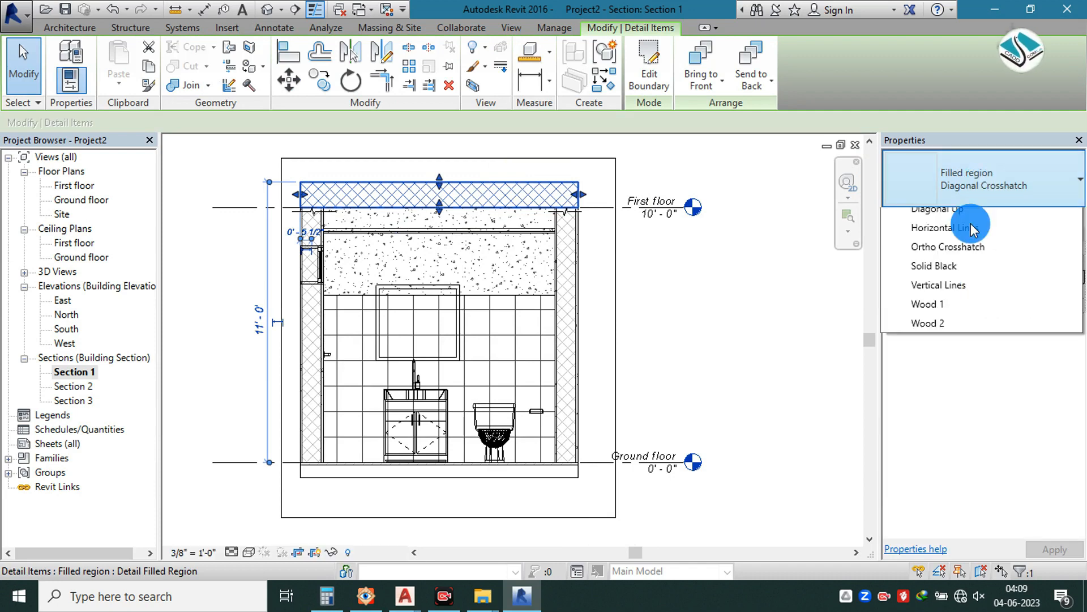
left_click(985, 189)
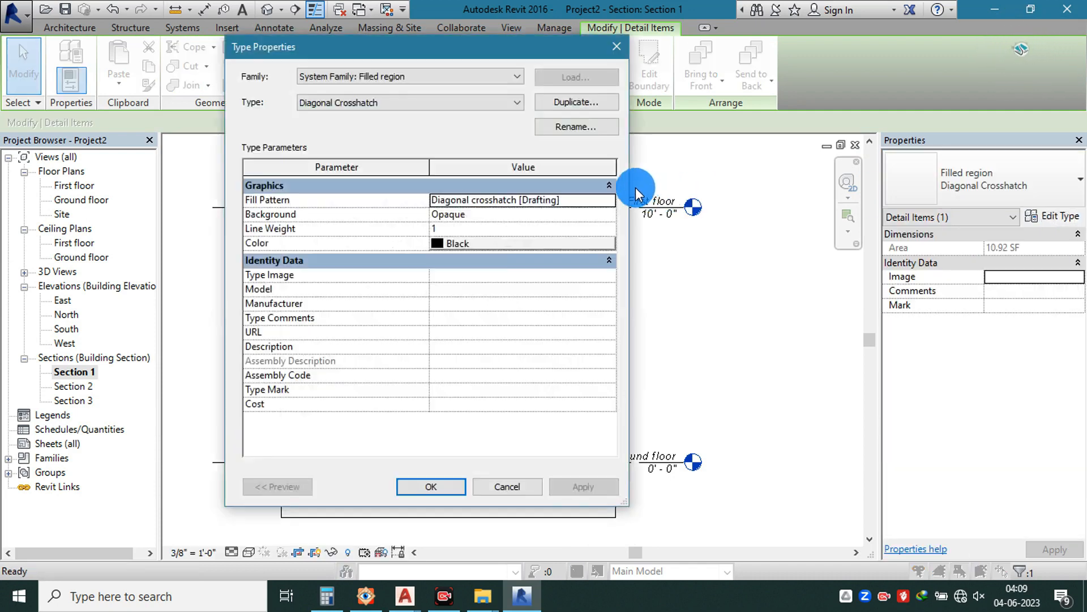
left_click(610, 201)
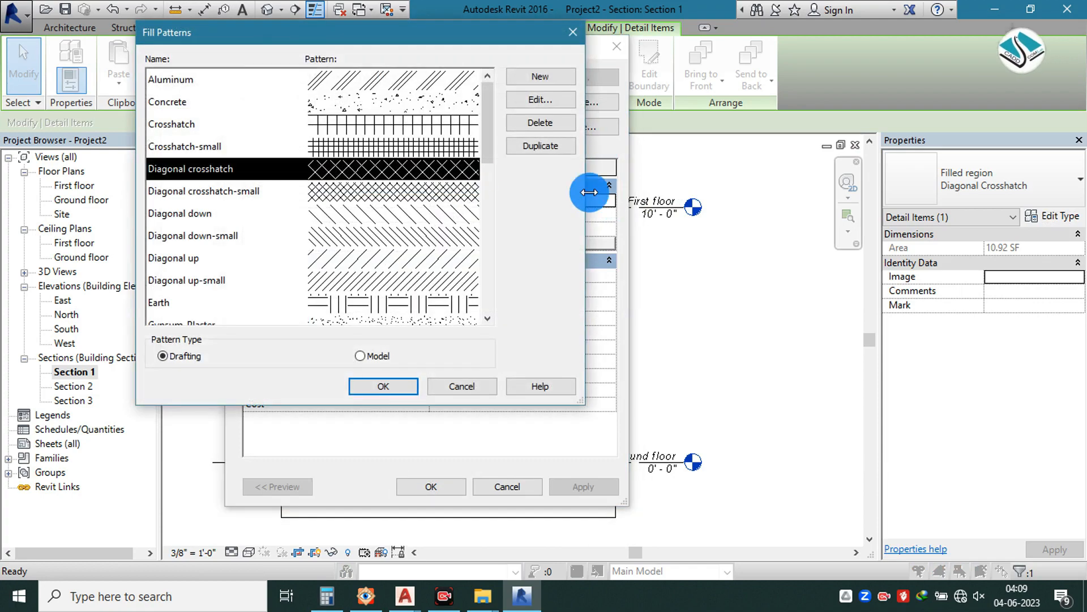
left_click(440, 111)
left_click(412, 386)
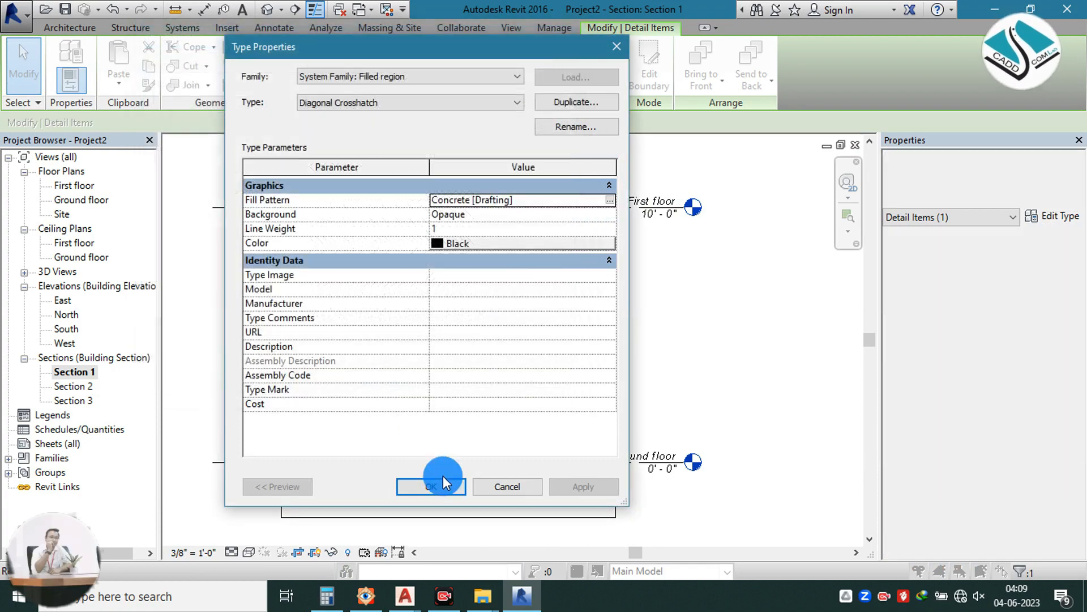
left_click(446, 481)
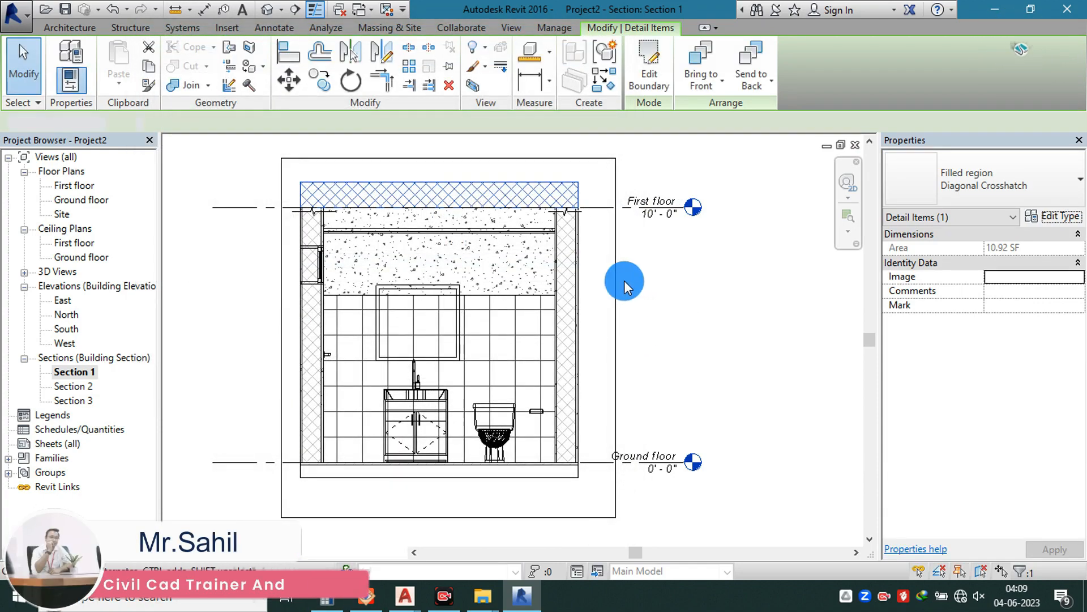
left_click(624, 280)
key("Escape")
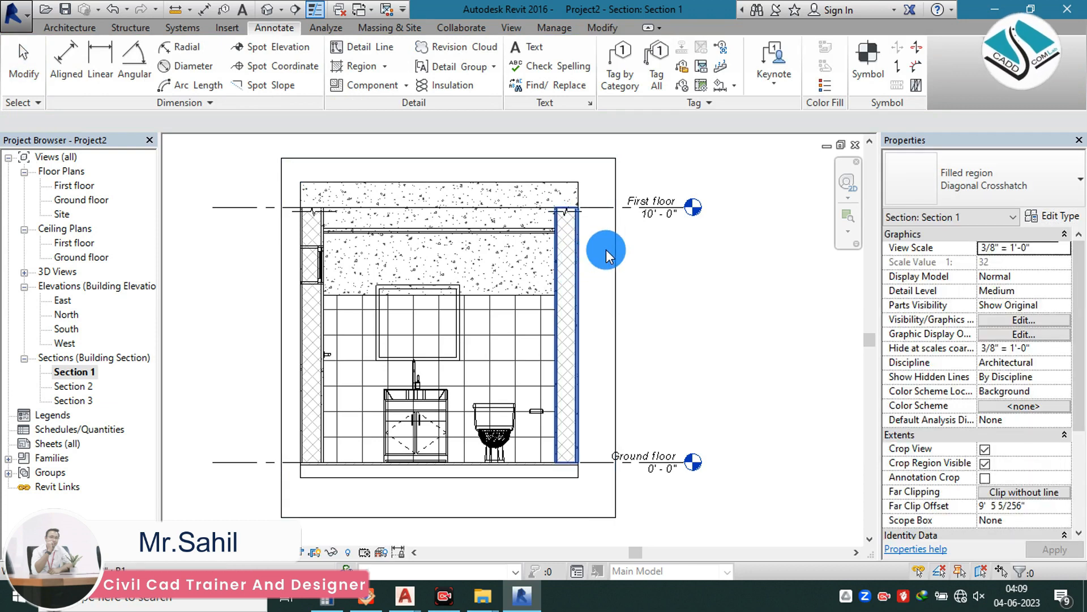
- Extend the level lines by moving the First floor level head farther away from the section's crop boundary
middle_click_drag(606, 249, 636, 239)
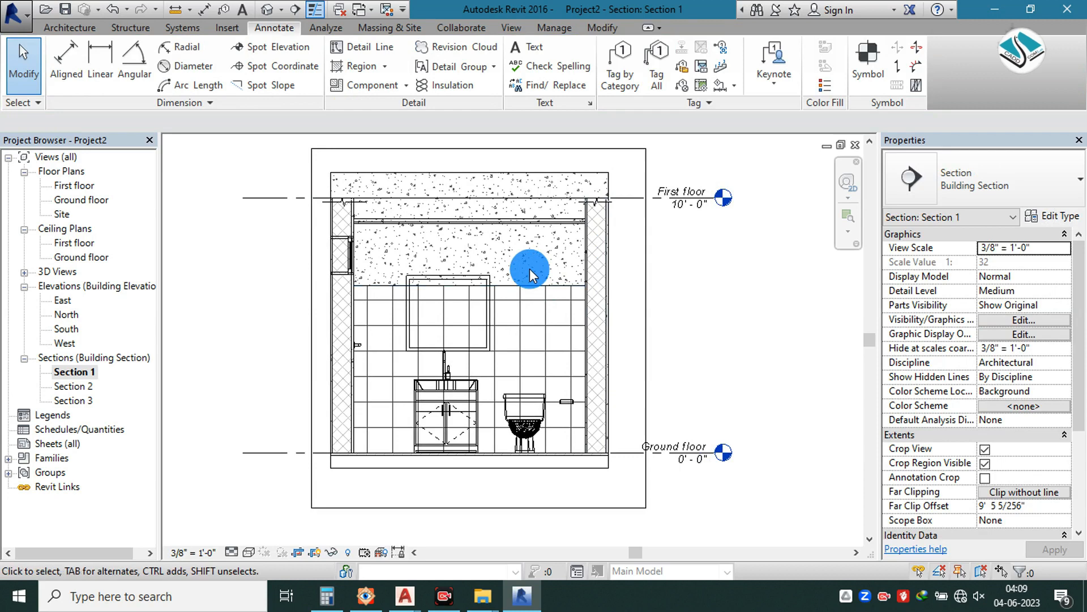
scroll(521, 260, "down", 2)
middle_click_drag(521, 259, 521, 272)
left_click(620, 208)
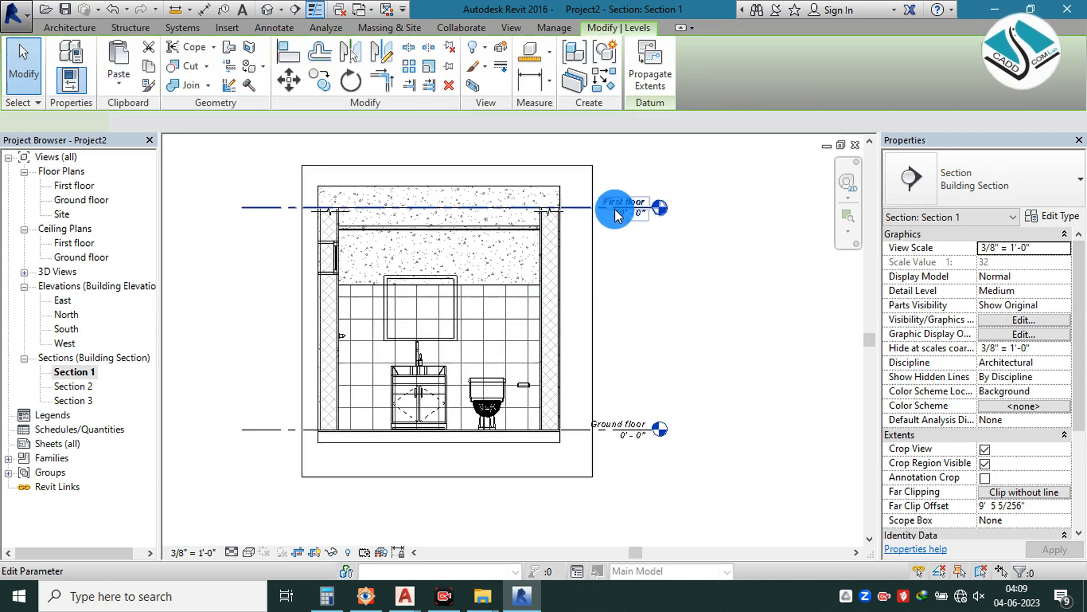
left_click_drag(656, 212, 693, 207)
left_click(738, 184)
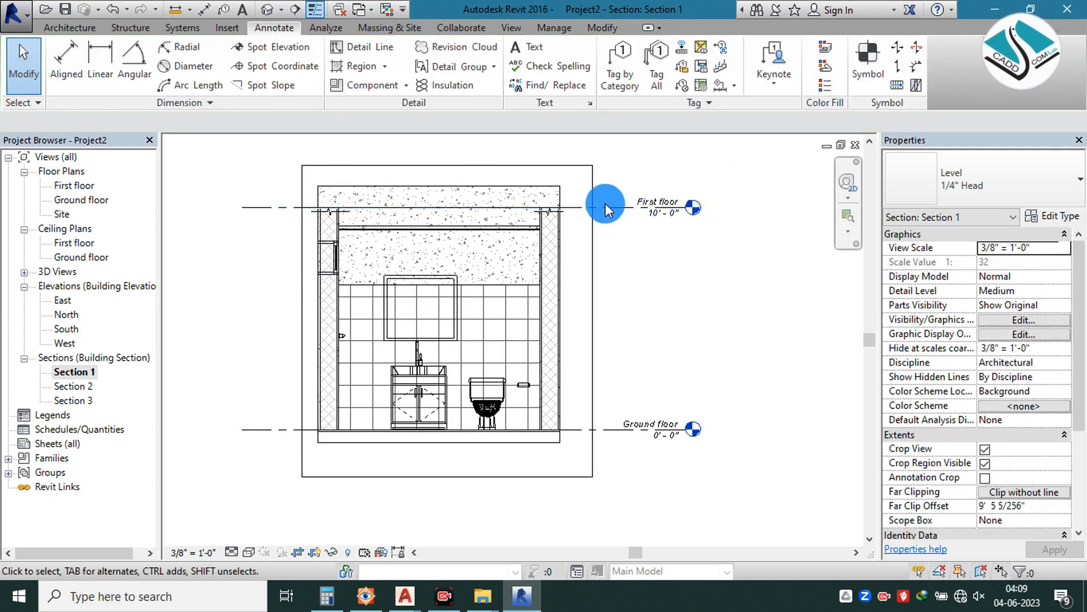
middle_click_drag(522, 204, 495, 204)
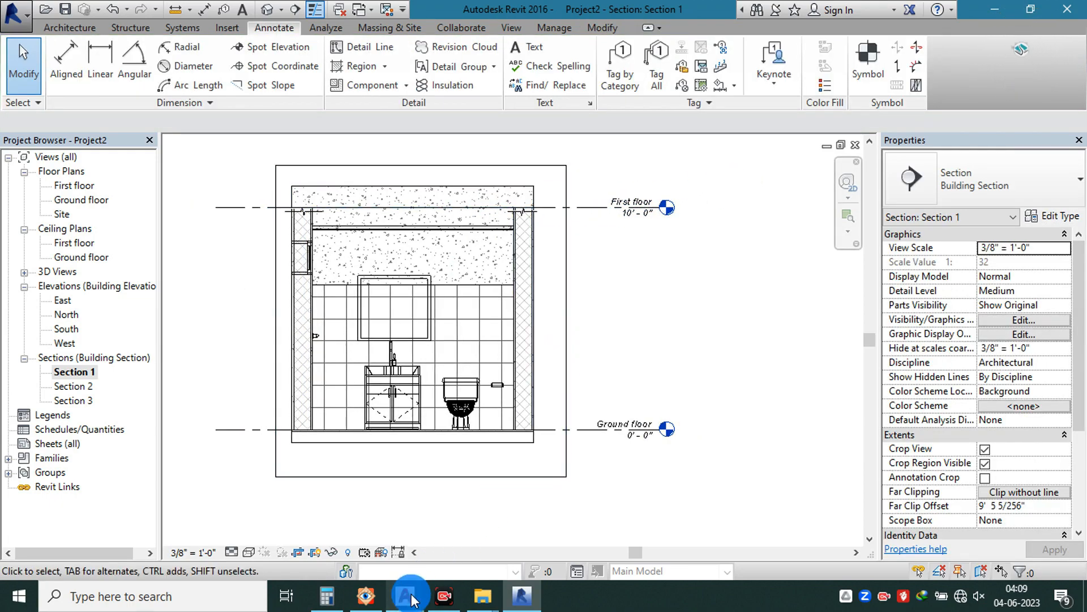
- Switch to the AutoCAD toilet details typical drawing, examine the leader notes around the toilet section, and return to Revit
mouse_move(412, 599)
left_click(578, 513)
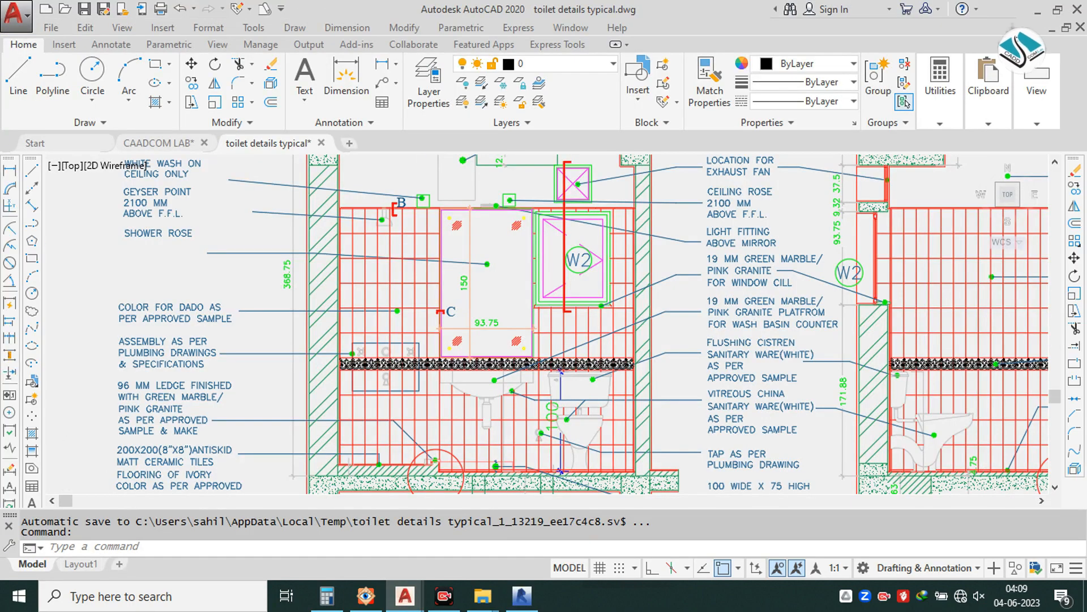
scroll(381, 224, "down", 4)
scroll(451, 205, "up", 4)
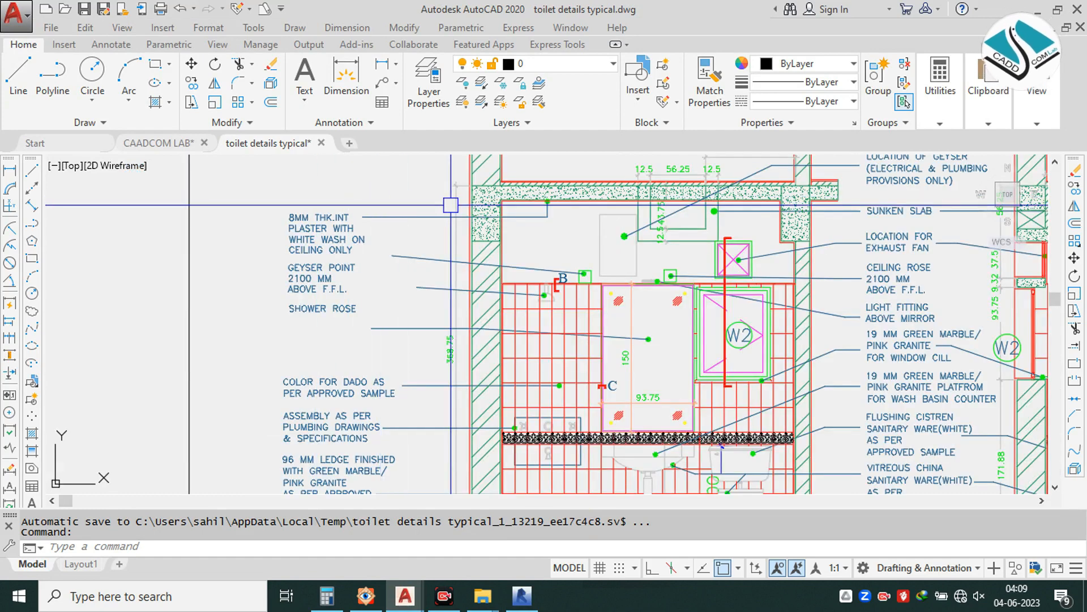
middle_click_drag(439, 219, 433, 224)
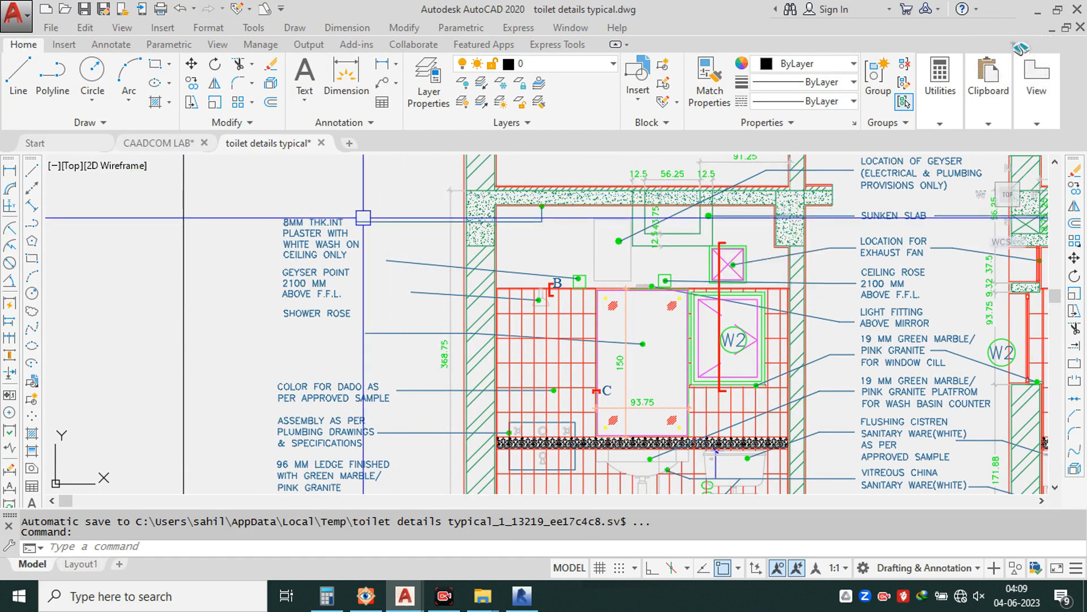
left_click(1041, 10)
- Place a two-segment text leader pointing at the inner face of the wall below the First floor level, beside the level mark
middle_click_drag(402, 215, 519, 216)
left_click(537, 46)
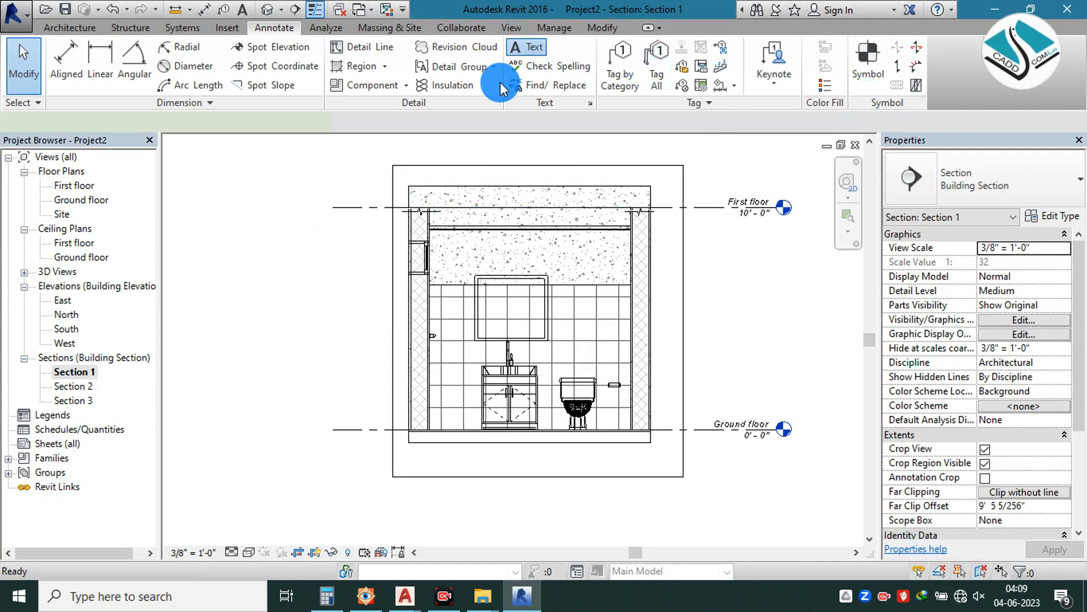
left_click(651, 81)
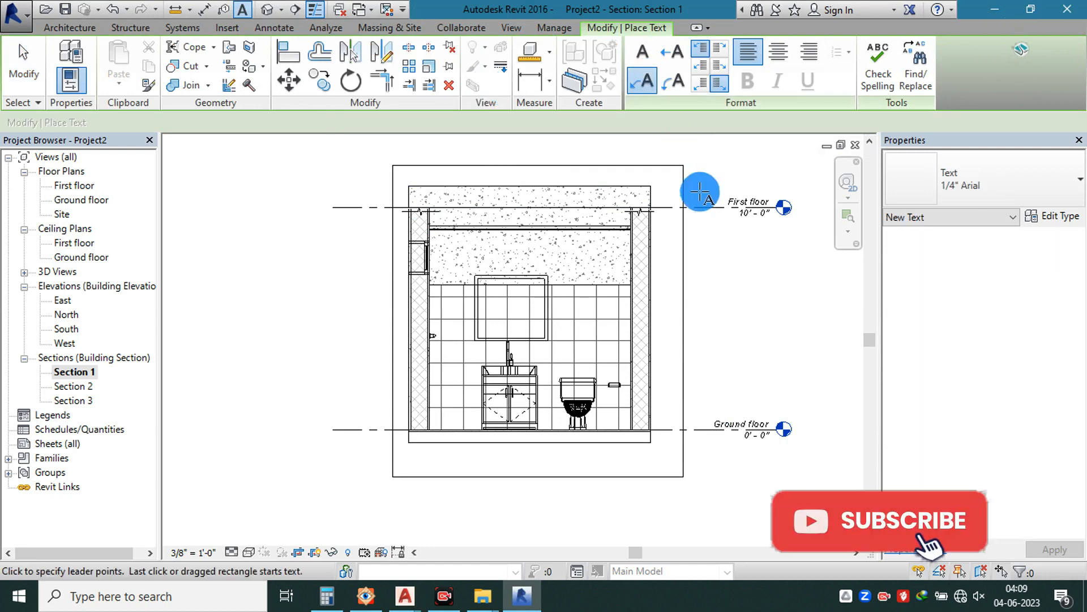
scroll(685, 212, "up", 3)
scroll(657, 230, "up", 1)
scroll(622, 230, "up", 1)
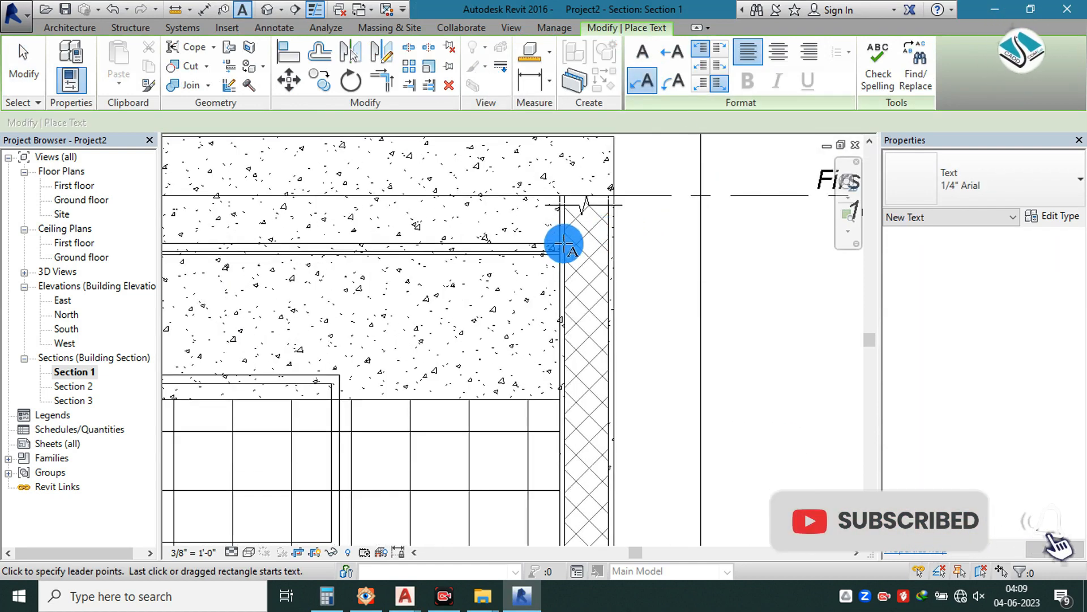
left_click(563, 267)
middle_click_drag(630, 264, 427, 236)
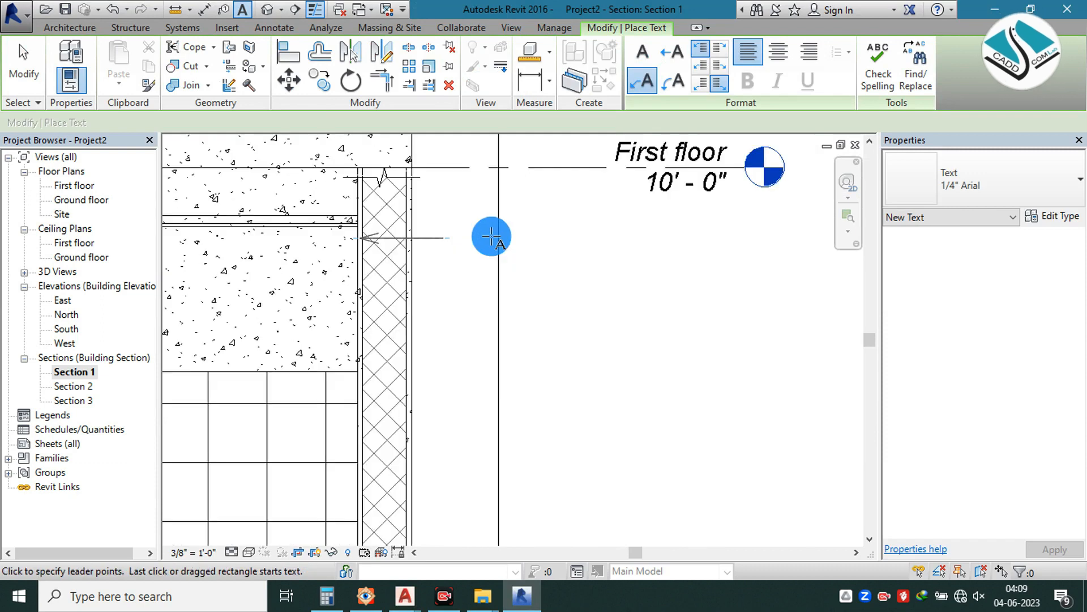
left_click(548, 236)
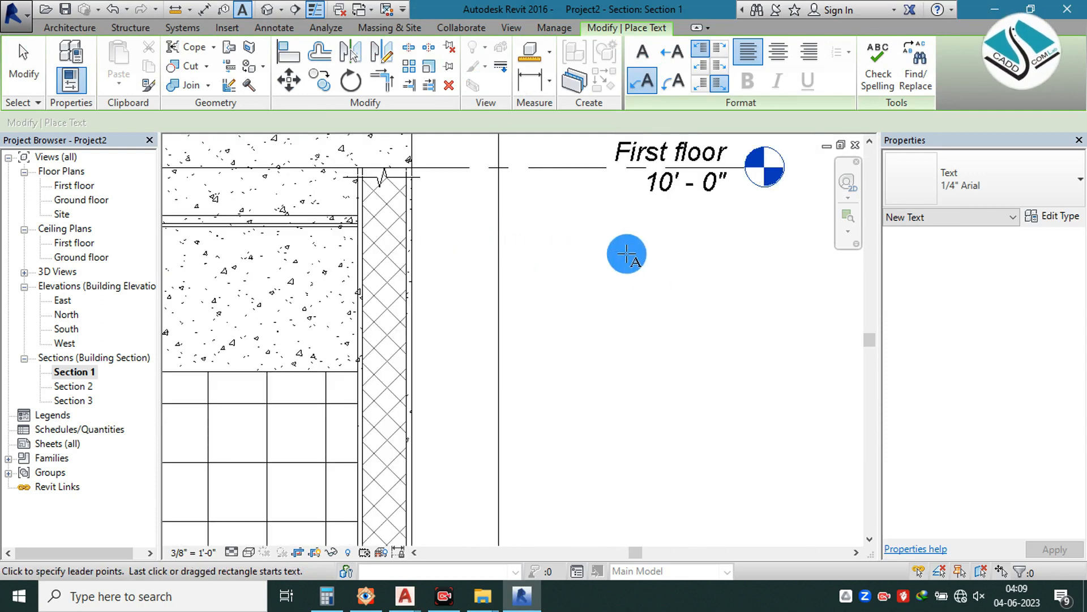
left_click(359, 241)
left_click(535, 242)
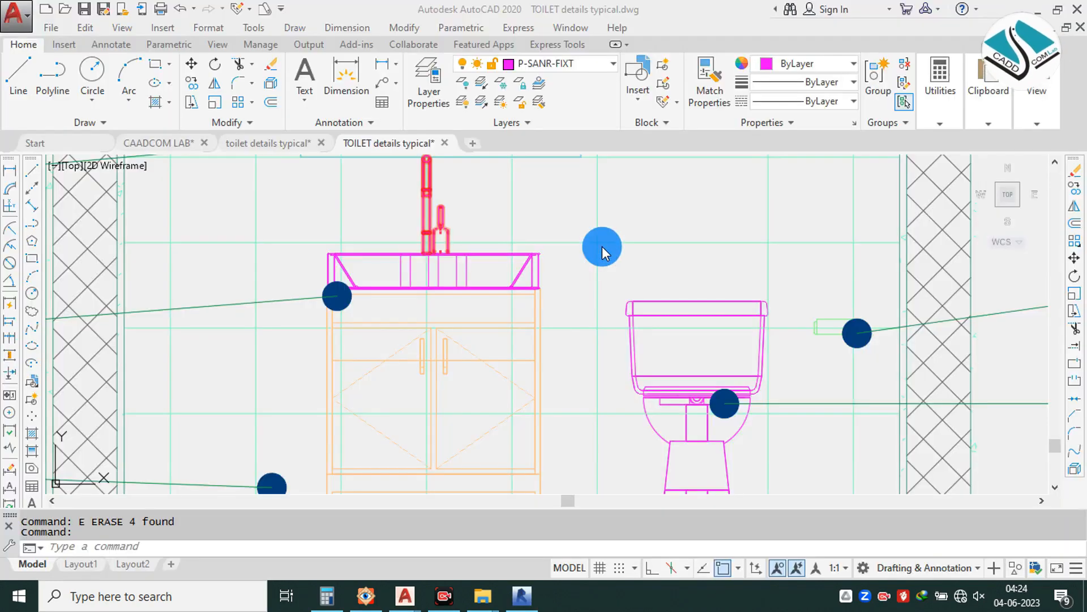
- In the AutoCAD TOILET details typical drawing, select all similar wall tile grid lines and set their color to 99,100,102
key("Escape")
key("Escape")
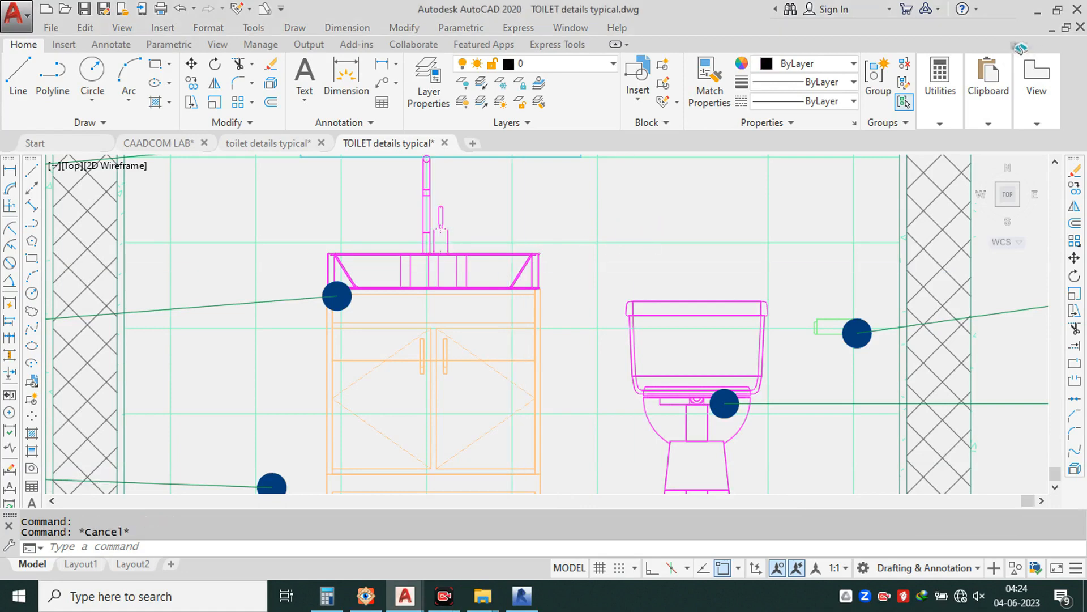
scroll(547, 266, "down", 4)
middle_click_drag(545, 260, 573, 367)
scroll(478, 228, "up", 2)
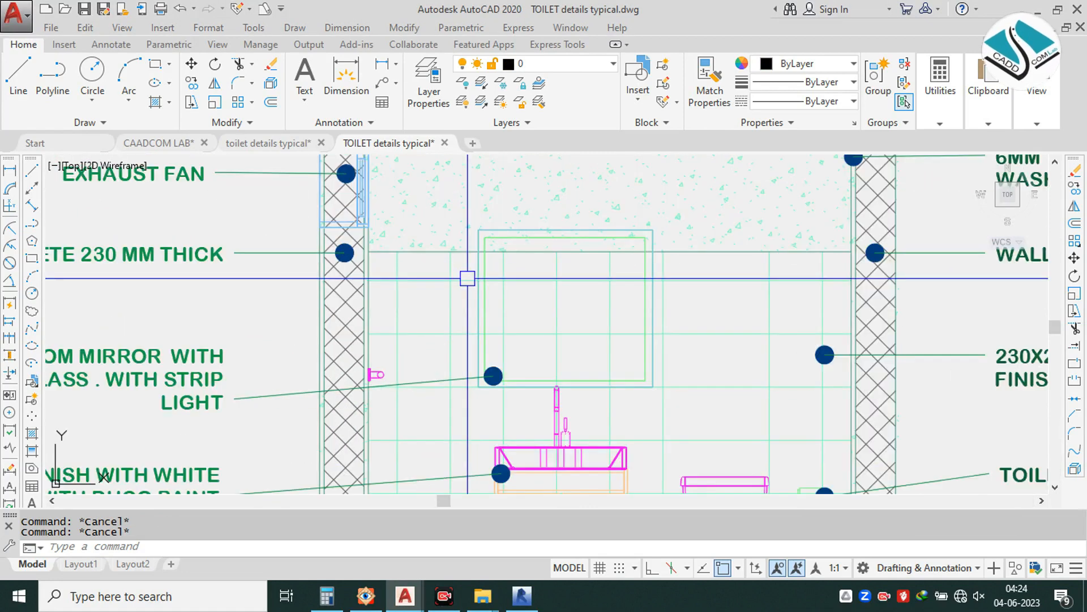
left_click(450, 312)
right_click(451, 313)
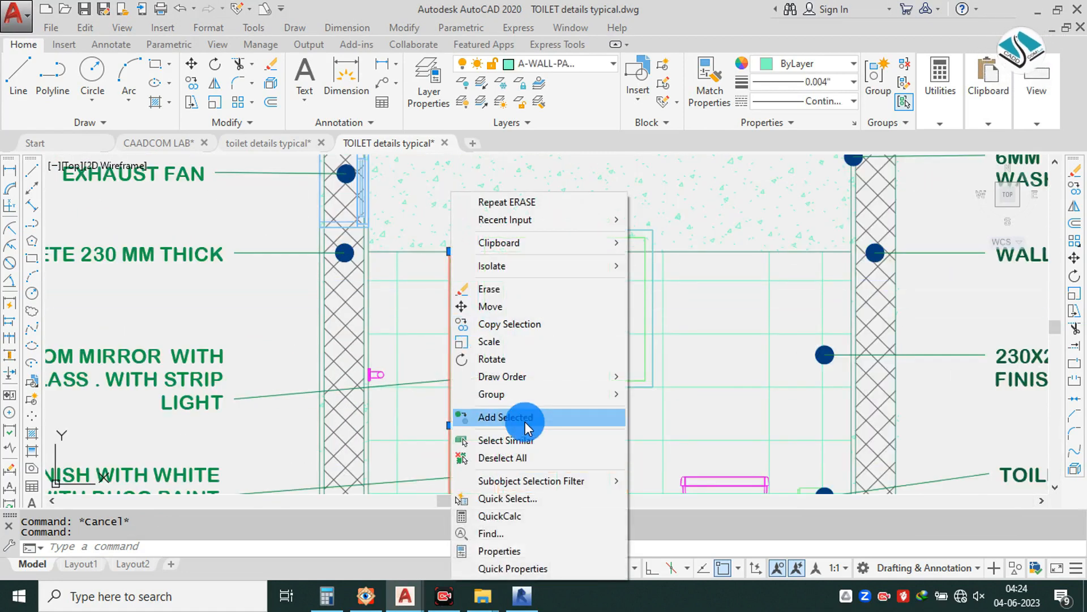
left_click(549, 438)
left_click(839, 66)
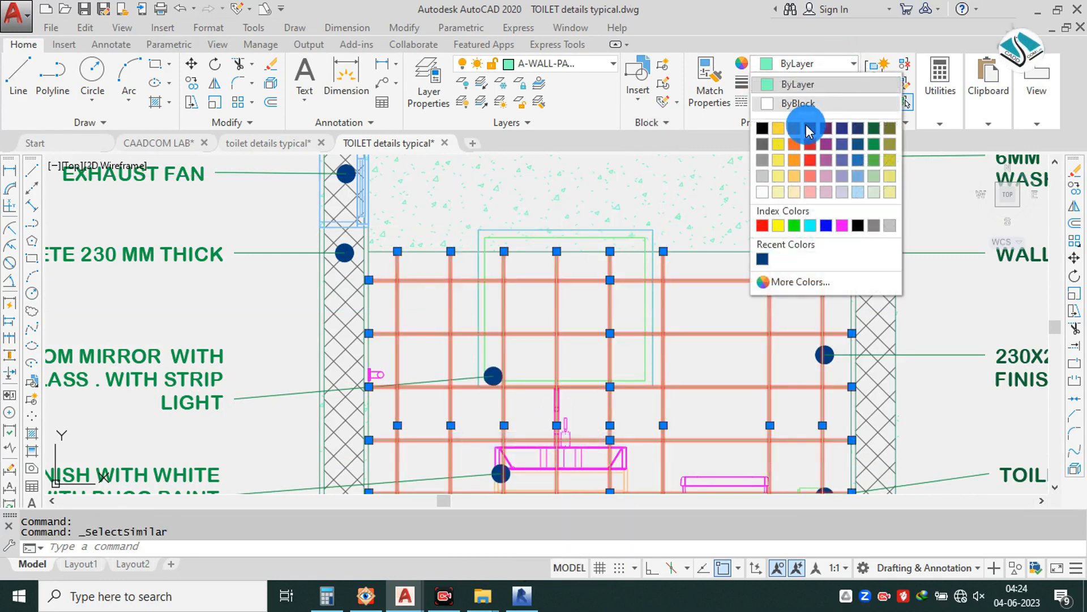
left_click(763, 131)
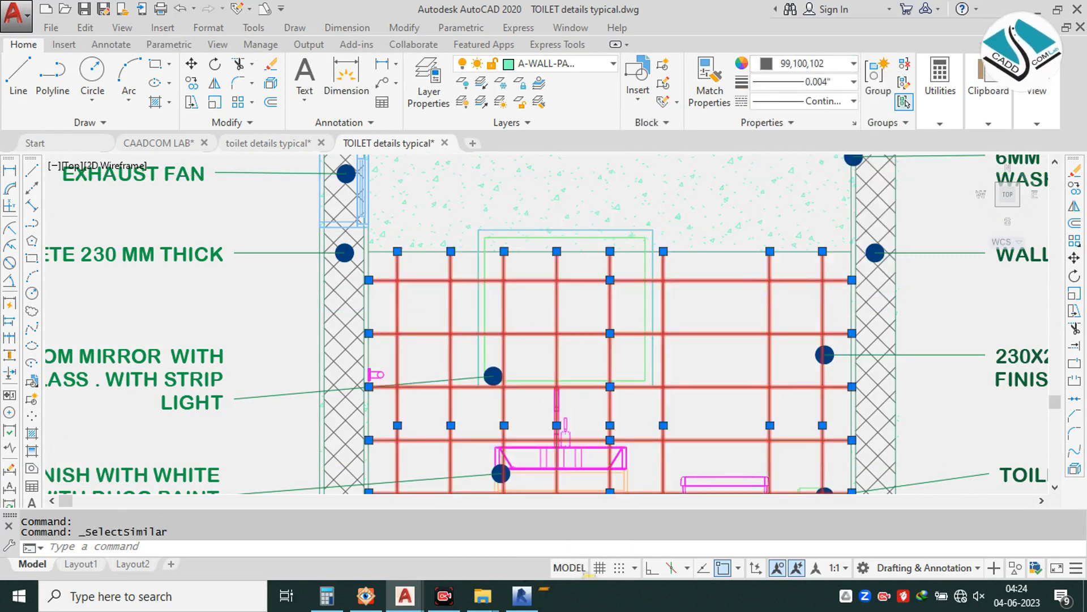
key("Escape")
key("Escape")
- Trim the wall tile lines between the inner and outer frame lines along the mirror's left edge
scroll(490, 295, "down", 2)
type("tr")
key("Return")
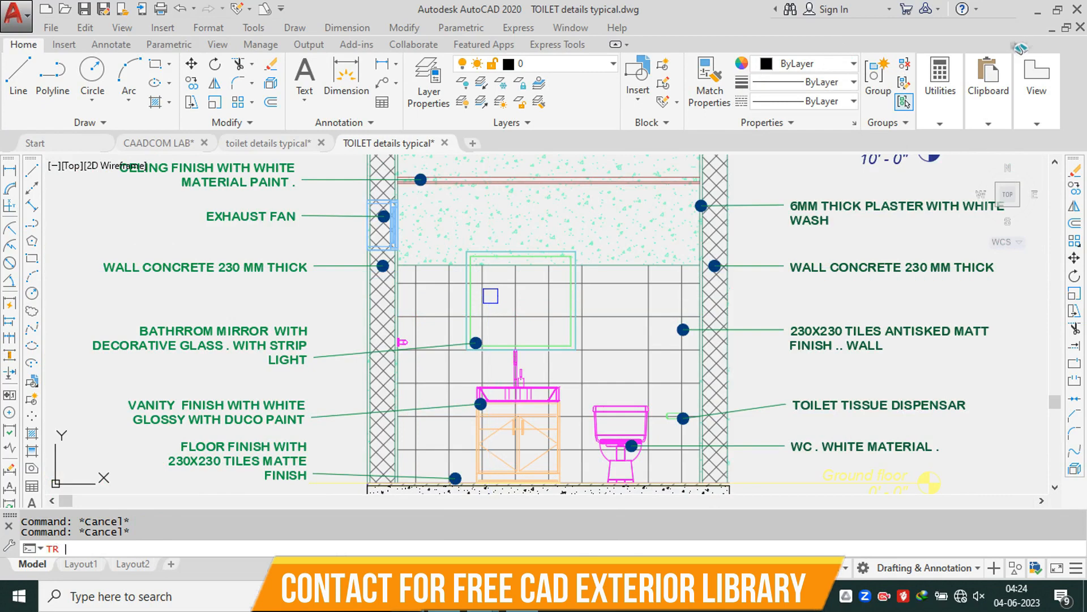
key("Return")
scroll(473, 265, "up", 10)
left_click(434, 249)
left_click(435, 250)
scroll(435, 223, "down", 7)
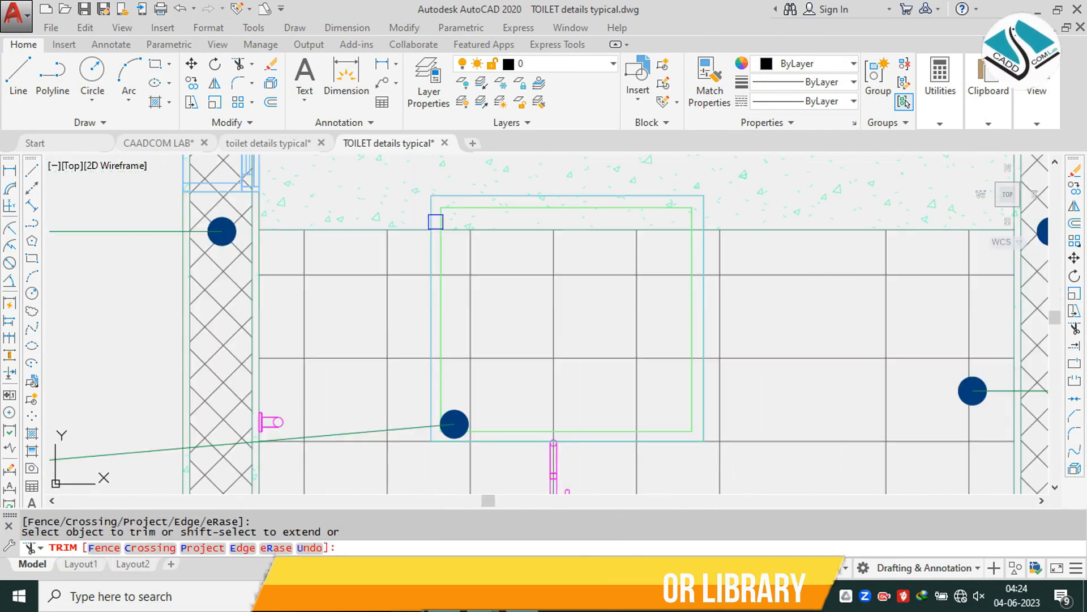
scroll(432, 273, "up", 5)
left_click(444, 250)
scroll(451, 238, "down", 2)
left_click(451, 237)
scroll(452, 237, "down", 4)
scroll(448, 329, "up", 4)
scroll(441, 227, "up", 4)
left_click(440, 227)
scroll(440, 227, "down", 6)
left_click(461, 304)
- Trim the horizontal wall tile lines where they cross the mirror frame's right edge
middle_click_drag(661, 225, 477, 373)
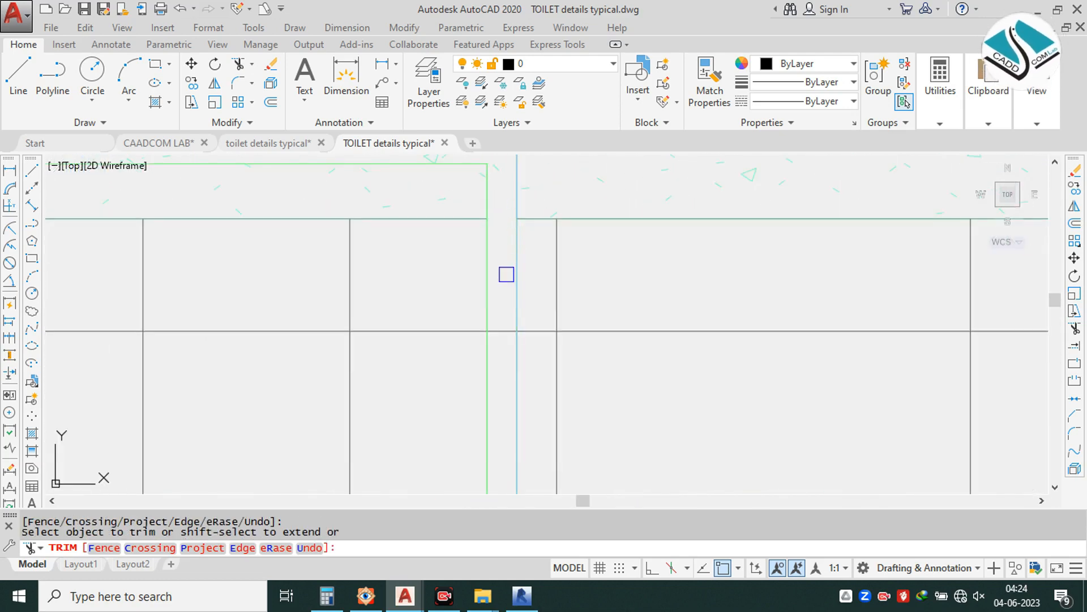
scroll(516, 305, "down", 2)
left_click(497, 453)
middle_click_drag(486, 456, 549, 281)
scroll(570, 286, "up", 2)
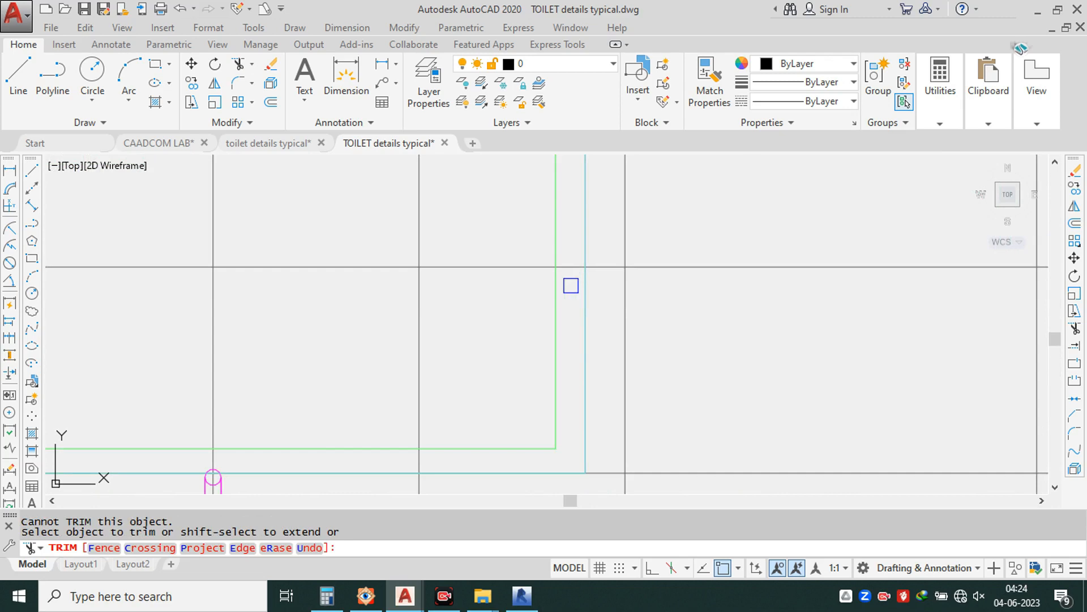
left_click(573, 265)
scroll(574, 262, "down", 2)
scroll(580, 345, "up", 2)
key("Escape")
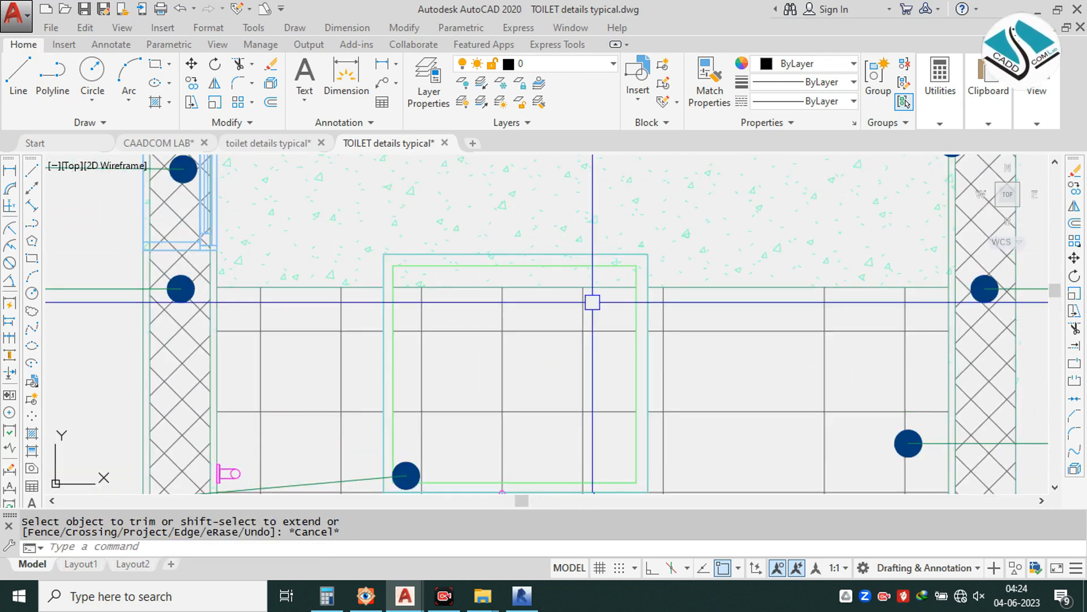
- Erase all the tile grid lines and the hatch boundary line left inside the mirror
left_click(600, 307)
left_click(424, 414)
type("e")
key("Return")
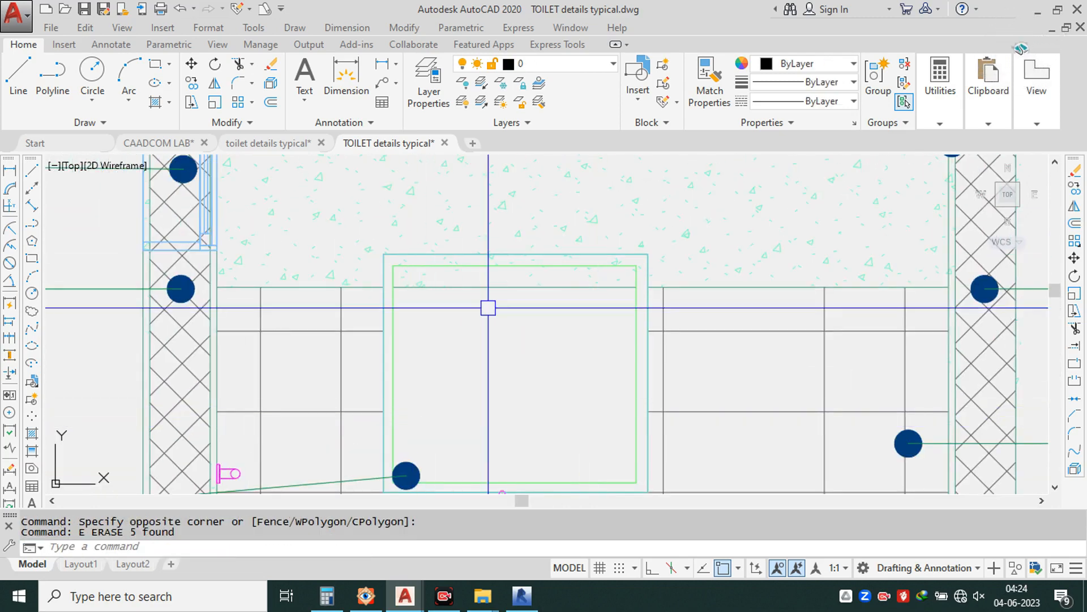
left_click(487, 289)
type("e")
key("Return")
scroll(509, 300, "down", 4)
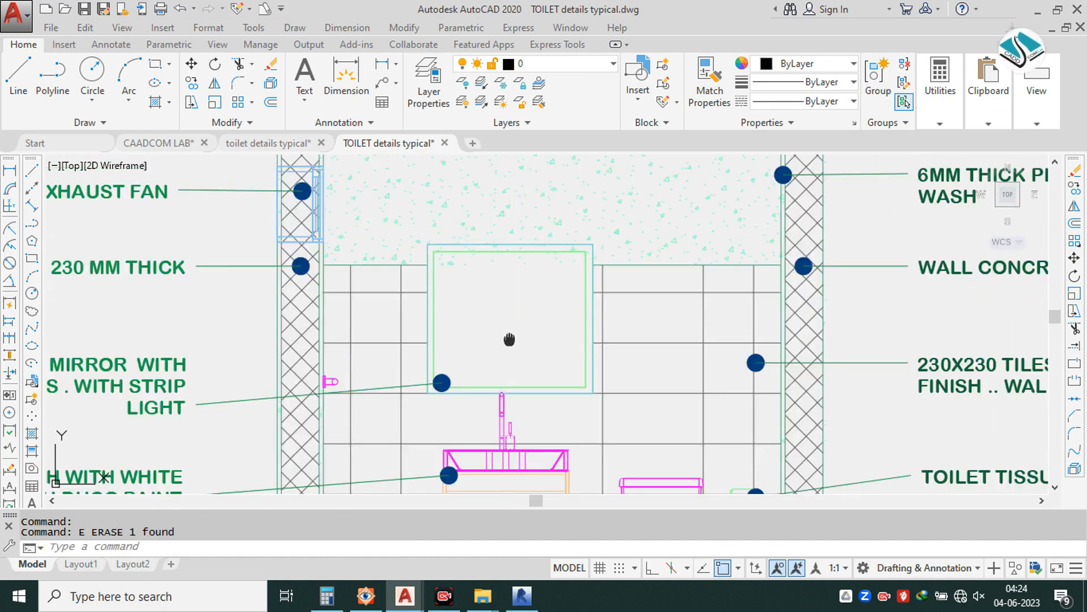
key("Escape")
scroll(533, 313, "down", 2)
scroll(521, 323, "up", 2)
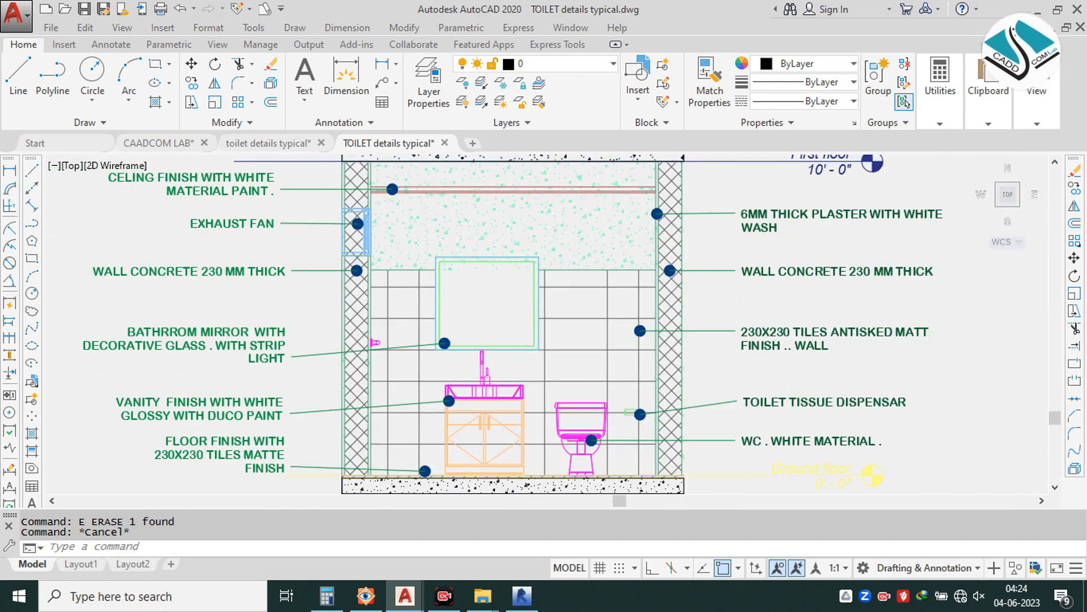
- Assign the vanity faucet and basin to the A-FLOR-PATT layer and explode both blocks
scroll(476, 346, "up", 5)
left_click(384, 212)
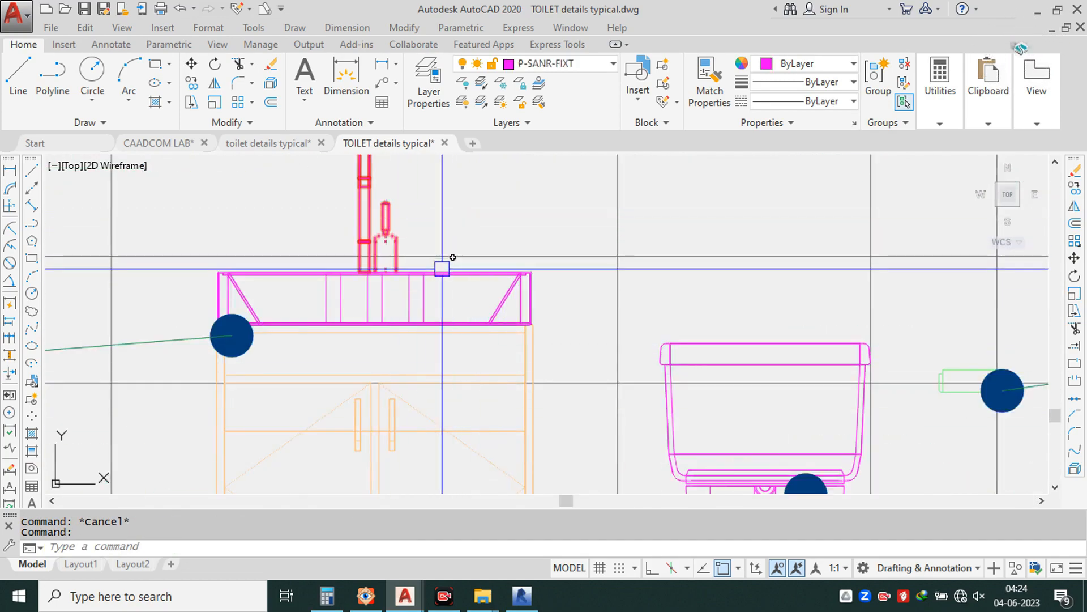
left_click(443, 272)
left_click(580, 60)
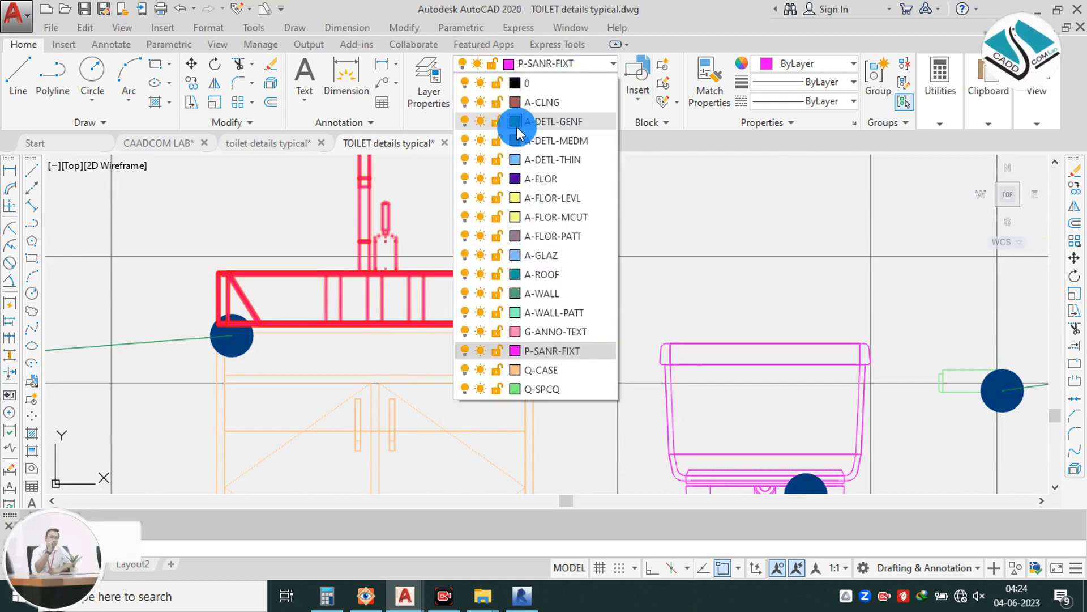
left_click(546, 236)
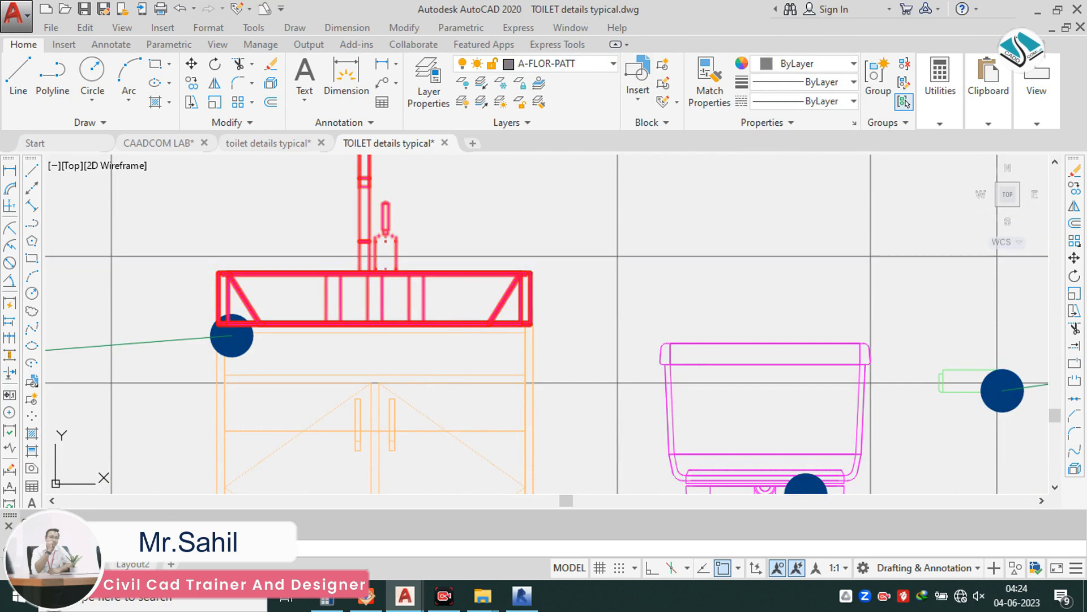
type("x")
key("Return")
- Select all linework similar to the exploded faucet lines on P-SANR-FIXT and set its color to grey
left_click(414, 192)
left_click(356, 214)
right_click(354, 205)
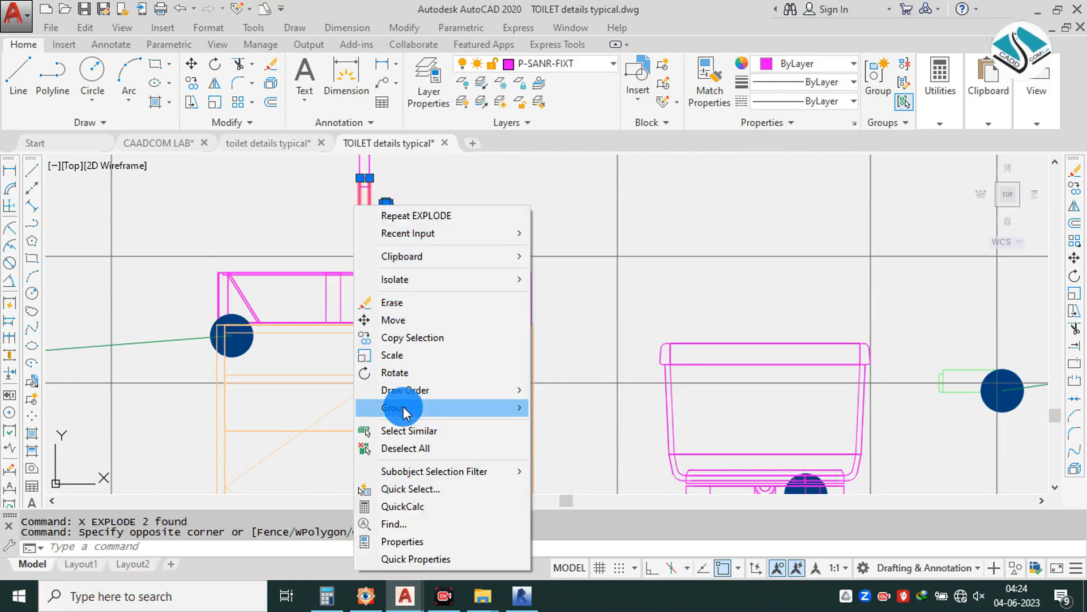
left_click(409, 431)
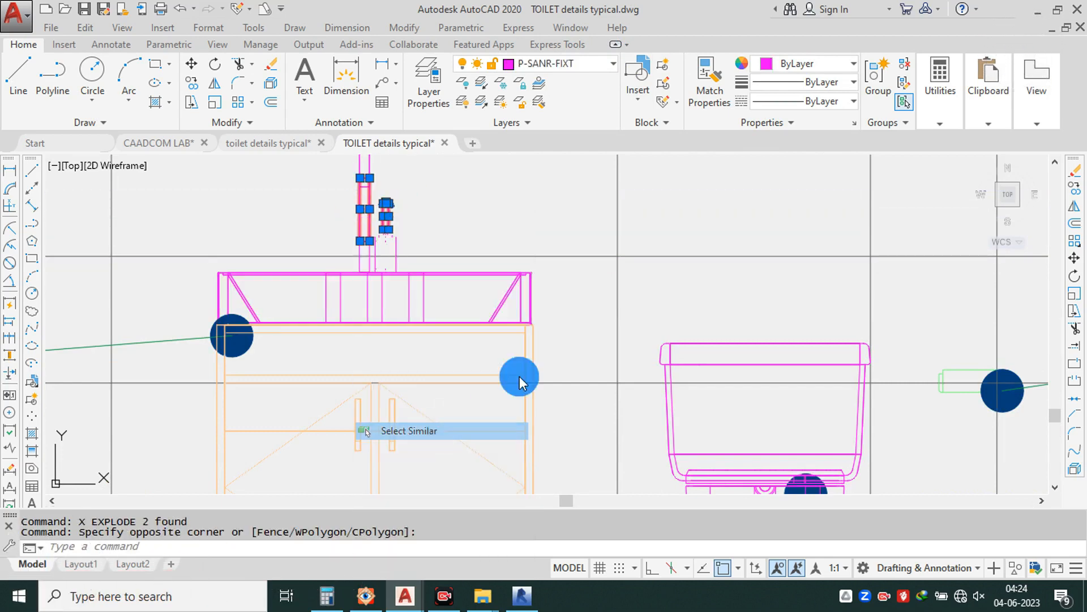
left_click(811, 64)
left_click(763, 159)
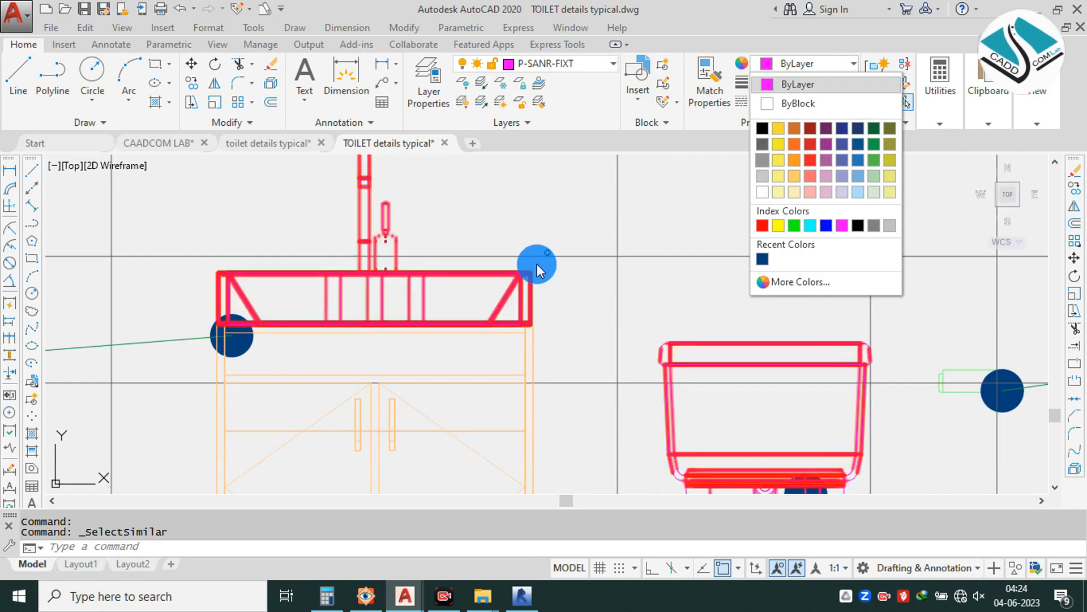
scroll(537, 264, "down", 6)
key("Escape")
- Explode the vanity cabinet block, select all similar Q-CASE lines, and set their color to grey
scroll(537, 264, "up", 6)
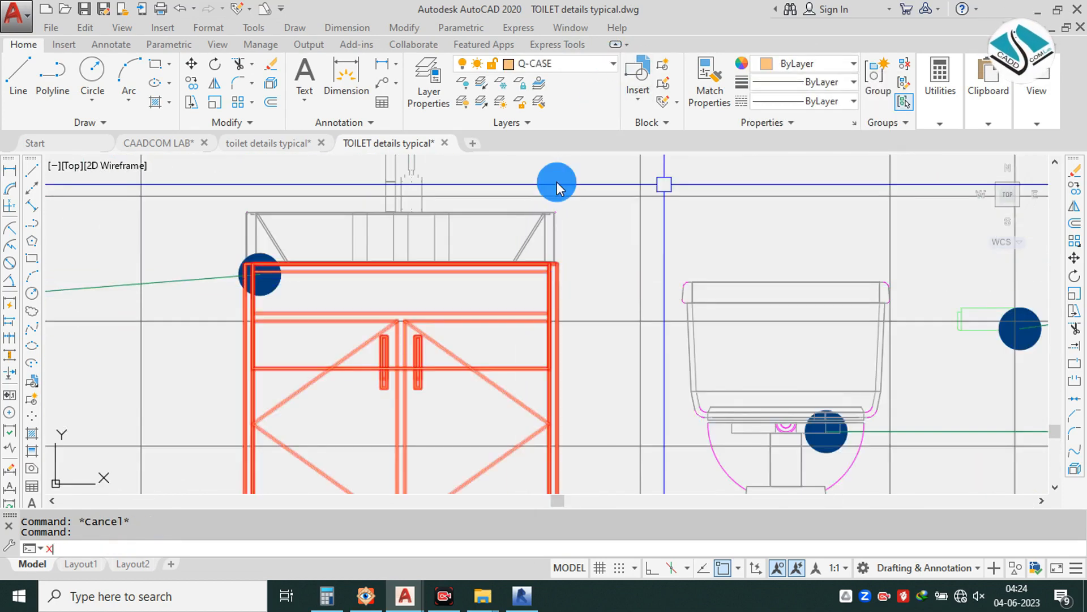
key("Return")
left_click(580, 267)
left_click(544, 287)
right_click(554, 284)
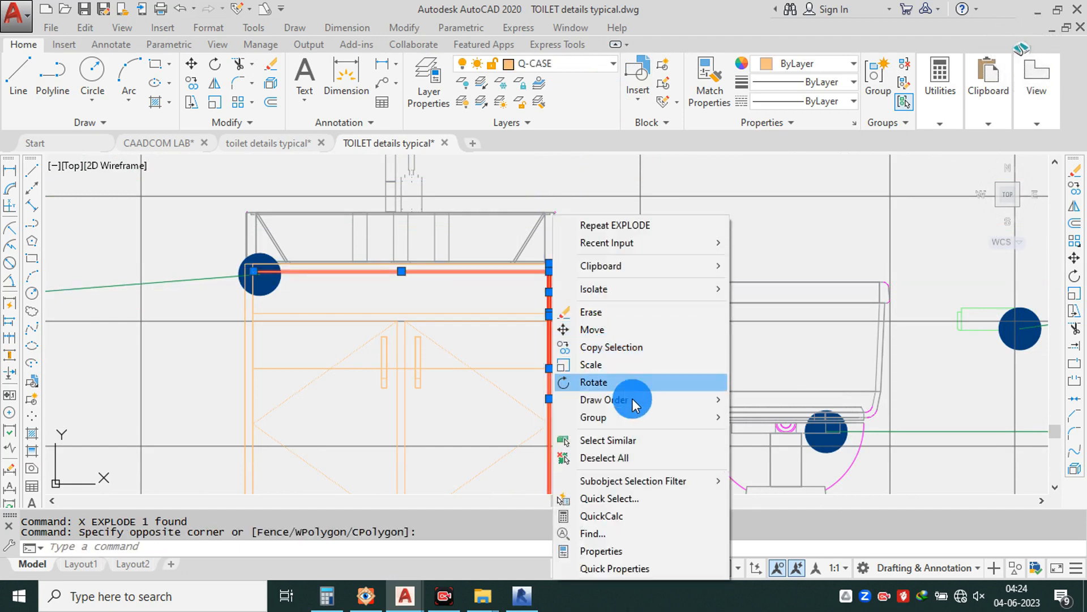
left_click(607, 440)
left_click(807, 63)
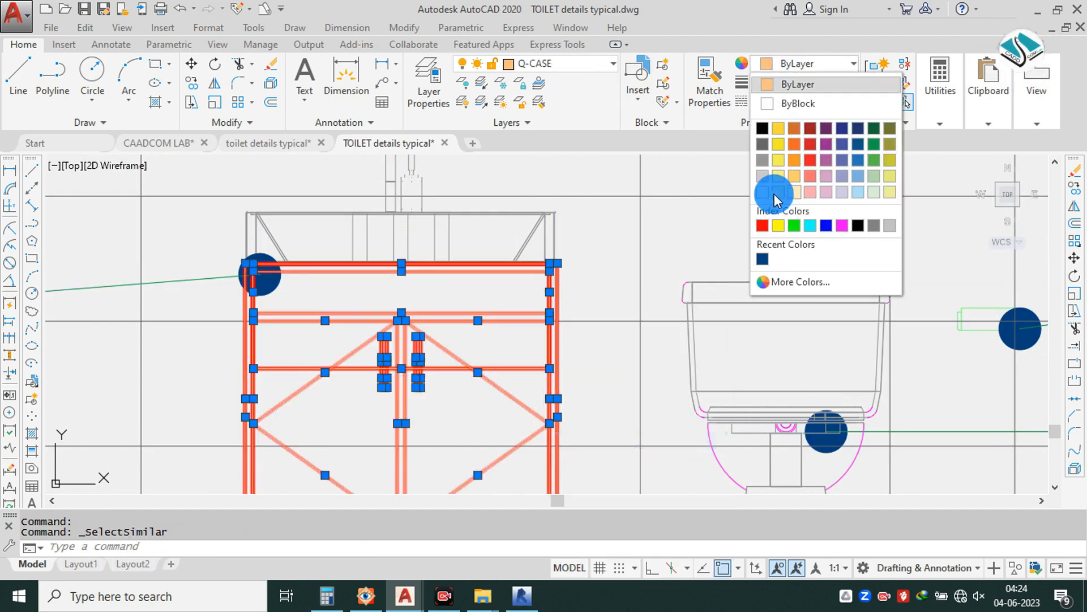
left_click(767, 167)
scroll(514, 264, "down", 4)
key("Escape")
key("Escape")
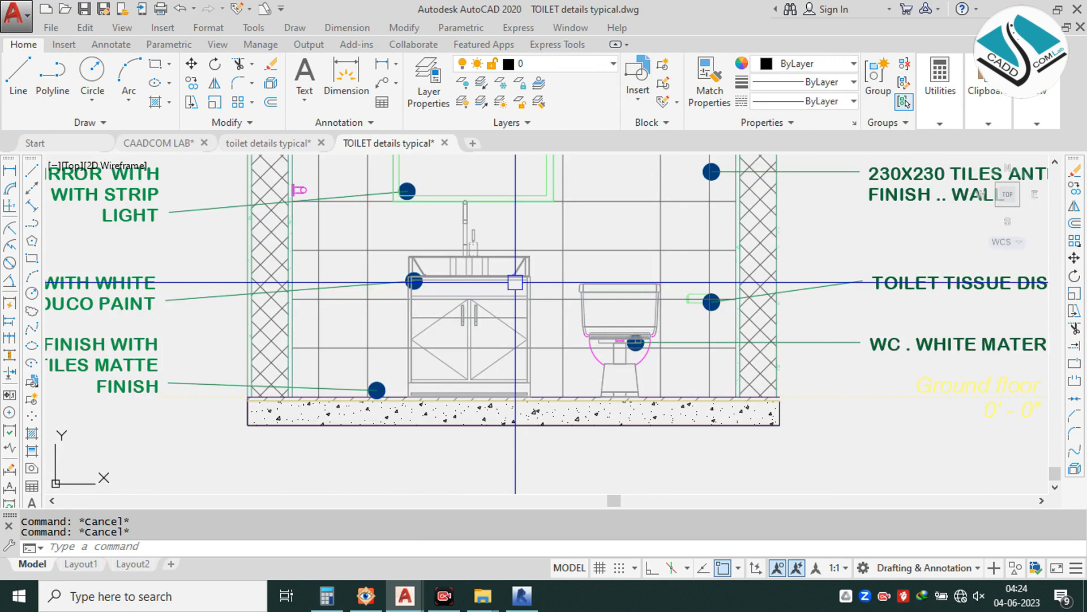
- Trim the horizontal tile line where it crosses both side panels of the vanity cabinet
scroll(462, 314, "up", 6)
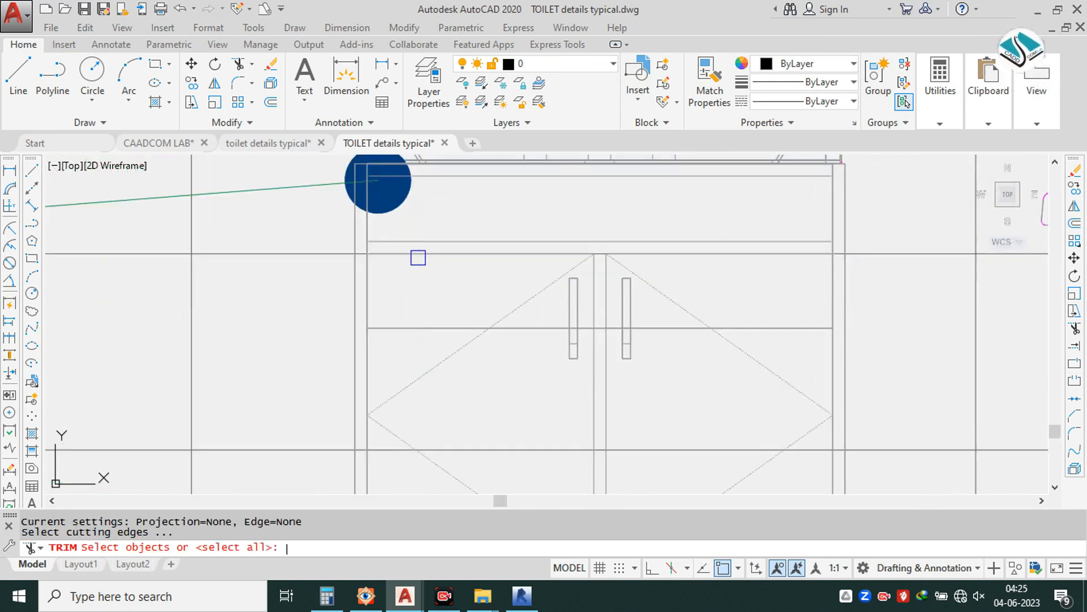
key("Return")
scroll(377, 262, "up", 4)
left_click(353, 243)
scroll(341, 243, "down", 4)
scroll(814, 241, "up", 6)
left_click(786, 243)
scroll(716, 201, "down", 2)
scroll(717, 201, "down", 2)
left_click(727, 306)
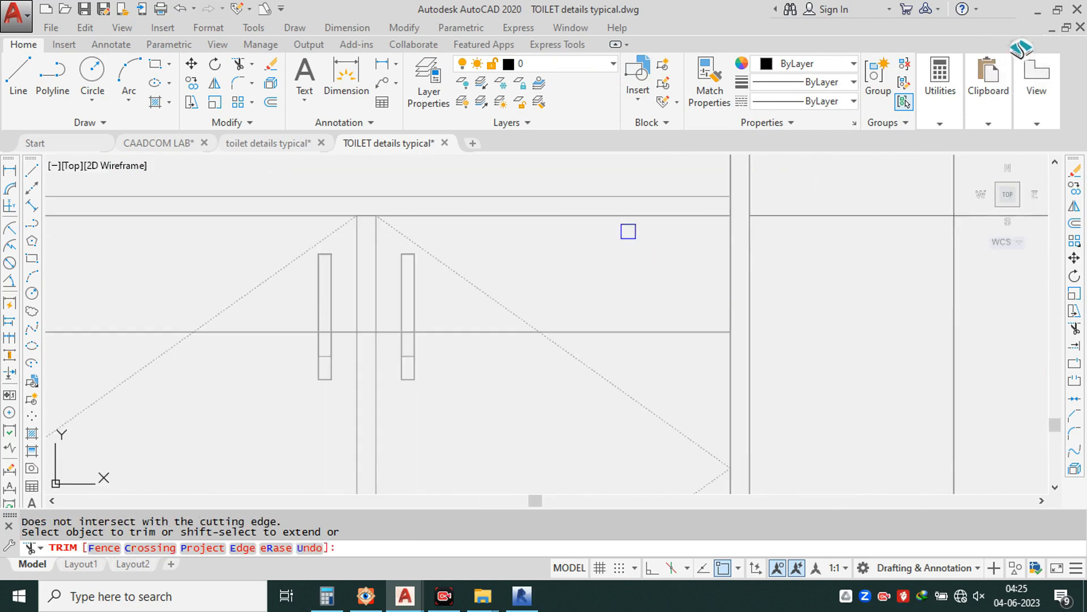
- Erase the leftover tile line pieces across the top of the vanity cabinet doors and the line at handle height
key("Escape")
left_click(632, 217)
type("e")
key("Return")
scroll(584, 234, "down", 2)
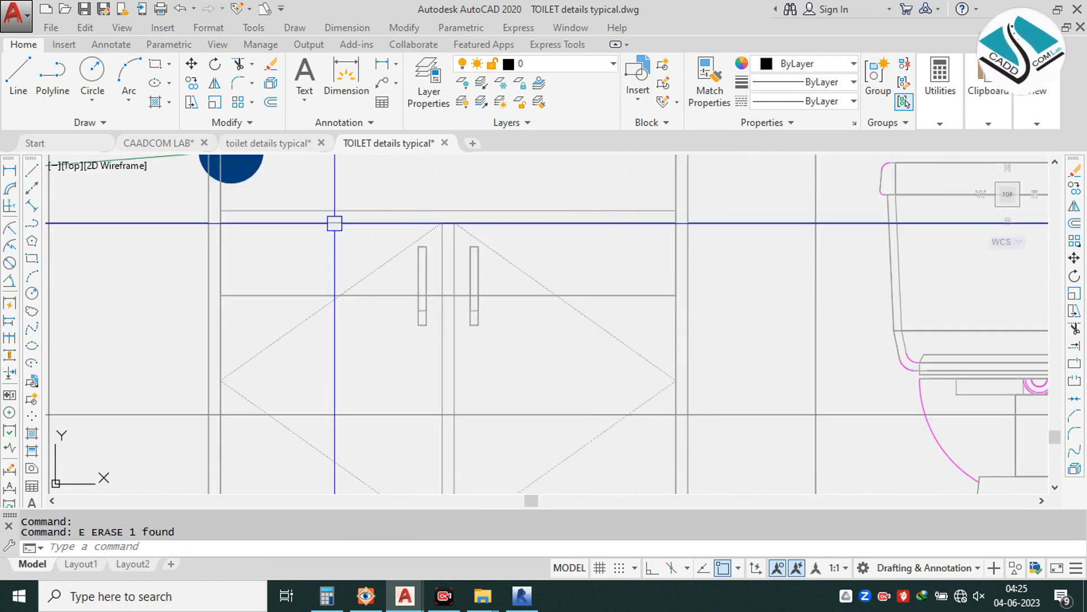
left_click(308, 226)
type("e")
key("Return")
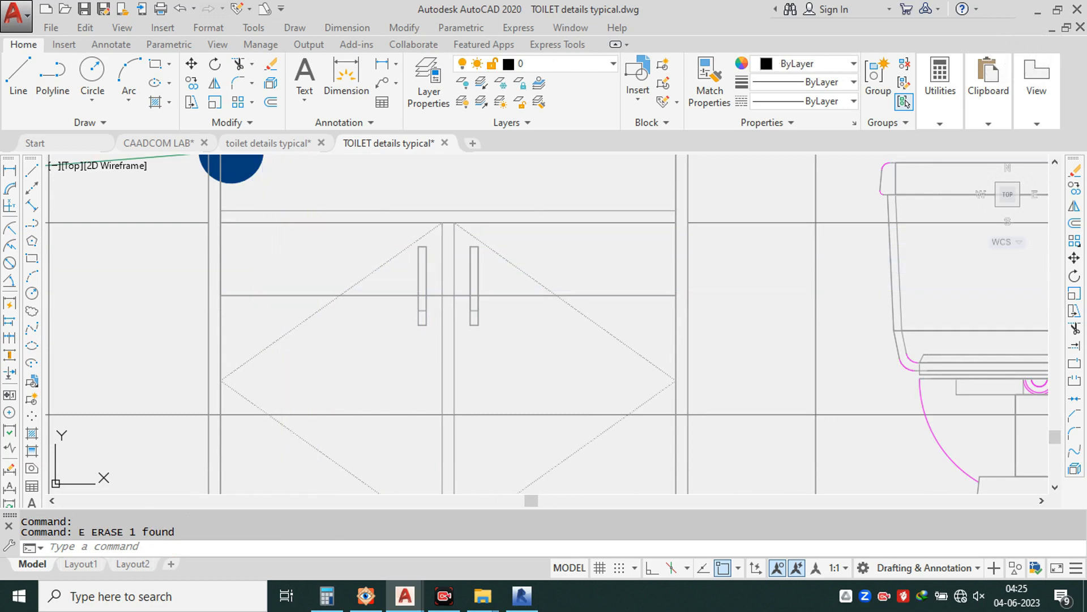
left_click(263, 295)
type("e")
key("Return")
middle_click_drag(373, 304, 419, 220)
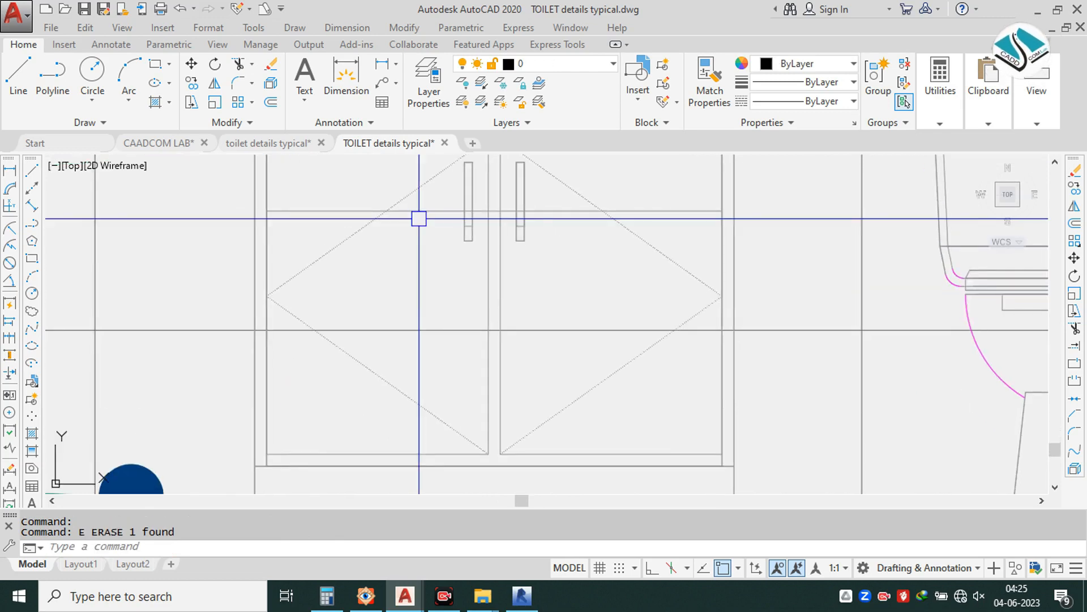
- Erase the remaining overlapping horizontal lines crossing the vanity cabinet doors
type("e")
key("Return")
left_click(321, 192)
left_click(300, 223)
key("Escape")
left_click(318, 189)
left_click(296, 235)
type("e")
key("Return")
scroll(417, 198, "down", 2)
left_click(575, 282)
key("Escape")
scroll(452, 325, "down", 3)
scroll(478, 266, "down", 3)
scroll(476, 294, "up", 4)
scroll(481, 313, "down", 2)
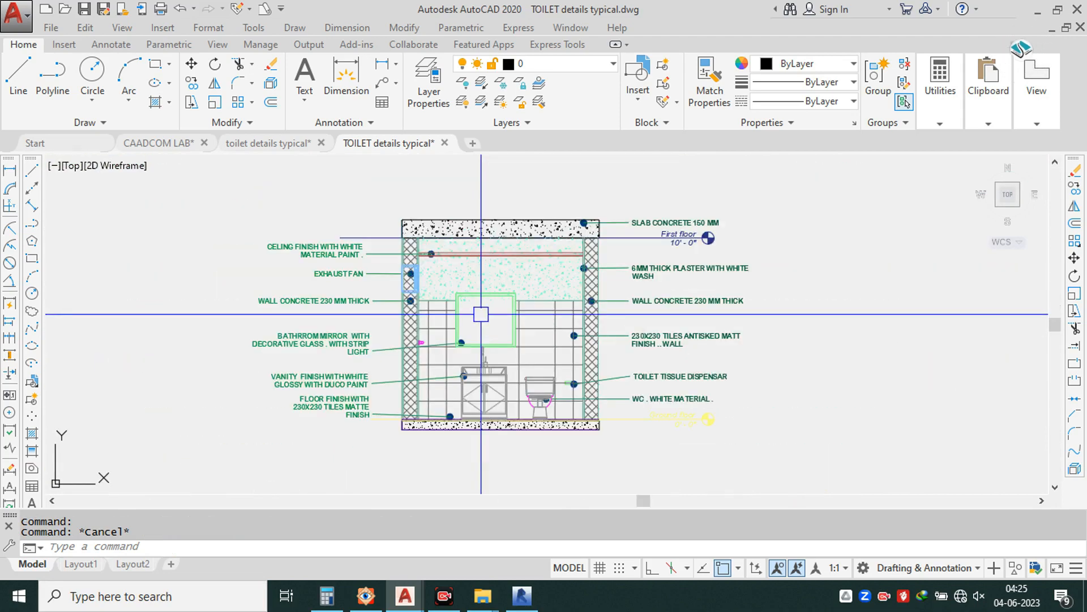
- Erase the speckled plaster hatch on the wall area above the tiles and behind the mirror
scroll(481, 314, "up", 4)
left_click(522, 261)
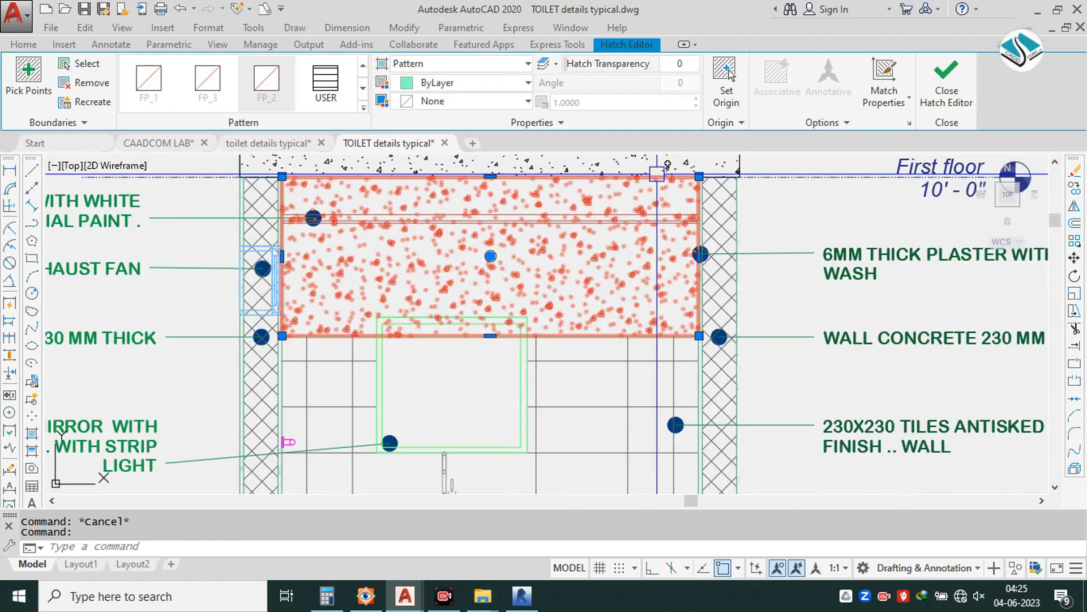
type("e")
key("Return")
scroll(567, 289, "down", 5)
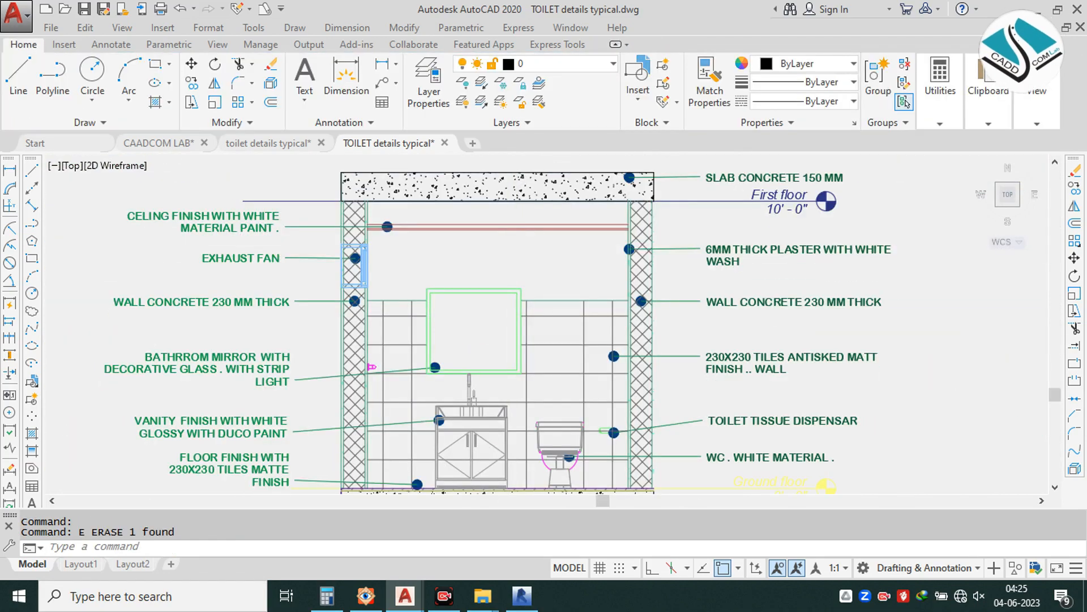
- Draw a rectangular frame enclosing the whole toilet section with its leader notes and level marks
key("Escape")
type("rec")
key("Return")
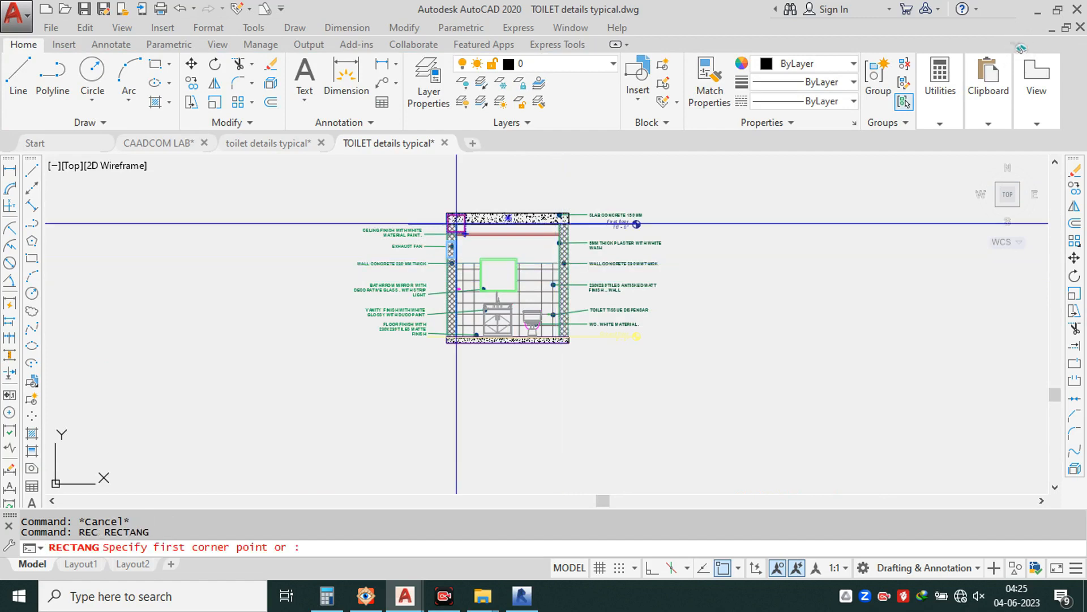
left_click(341, 198)
scroll(541, 268, "up", 5)
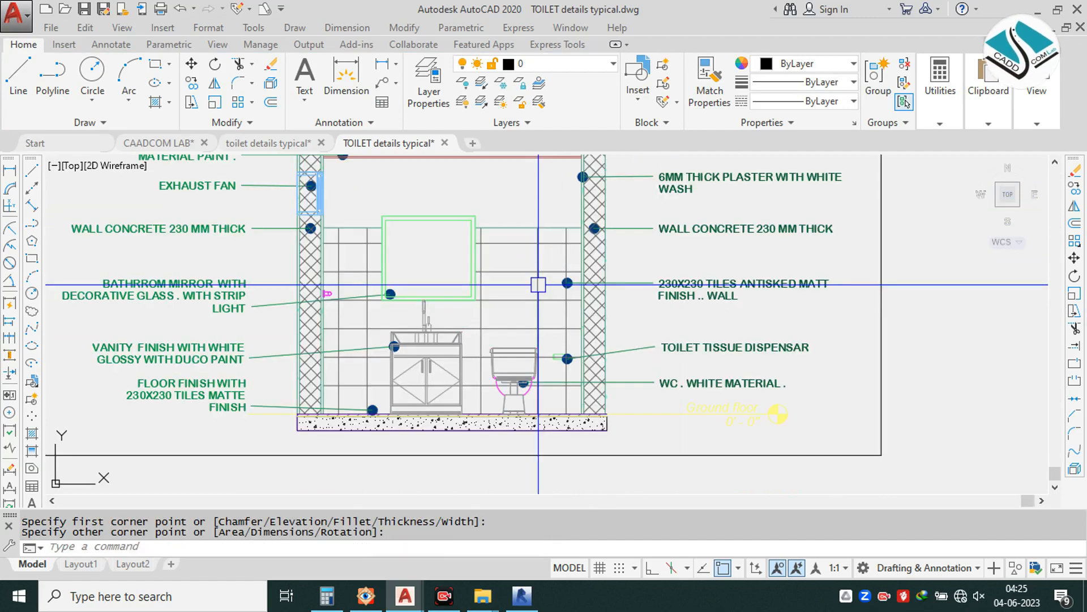
key("Escape")
middle_click_drag(541, 268, 576, 300)
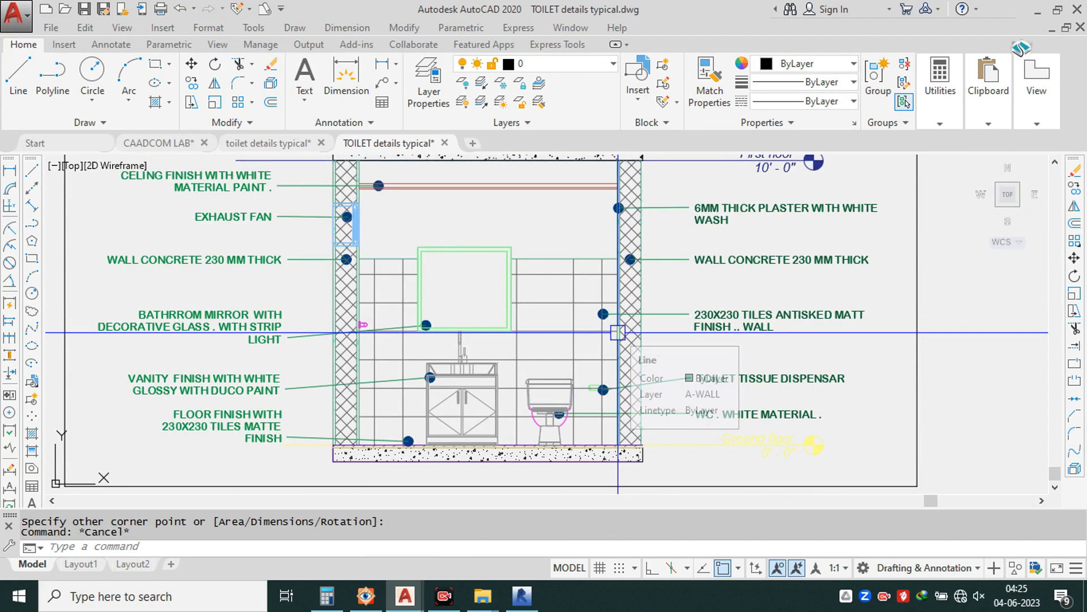
- Switch to Revit, open the Section 1 - Callout 1 view, and set its visual style to Hidden Line
left_click(416, 526)
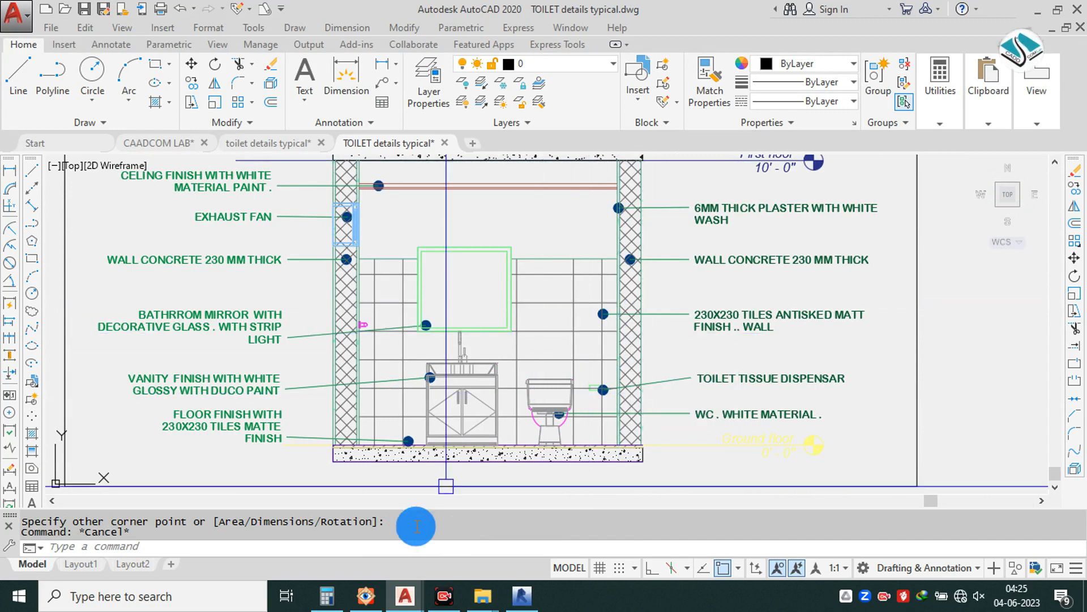
left_click(1035, 9)
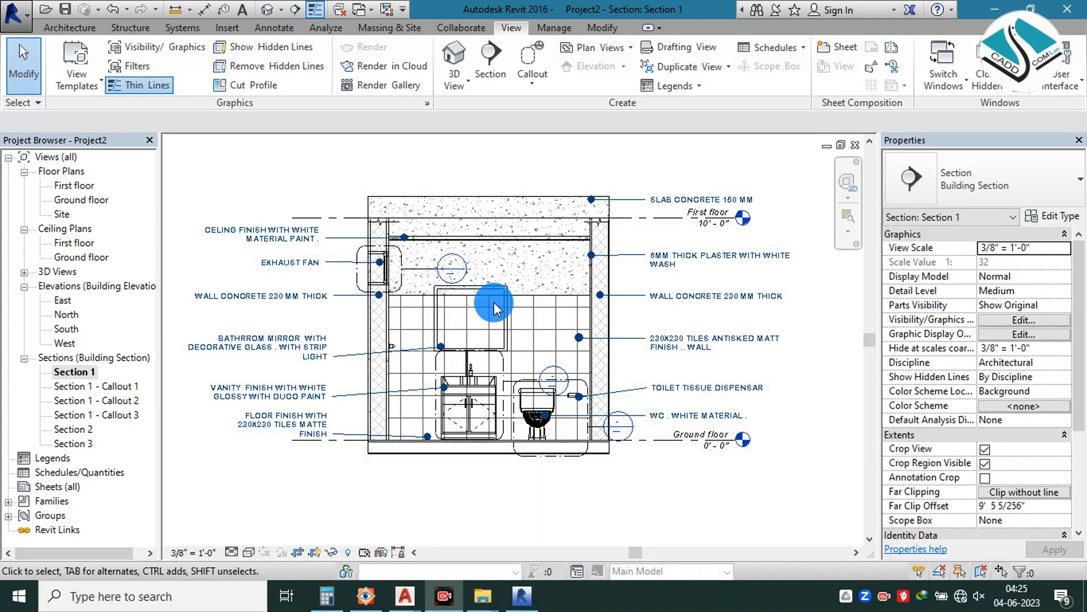
double_click(92, 387)
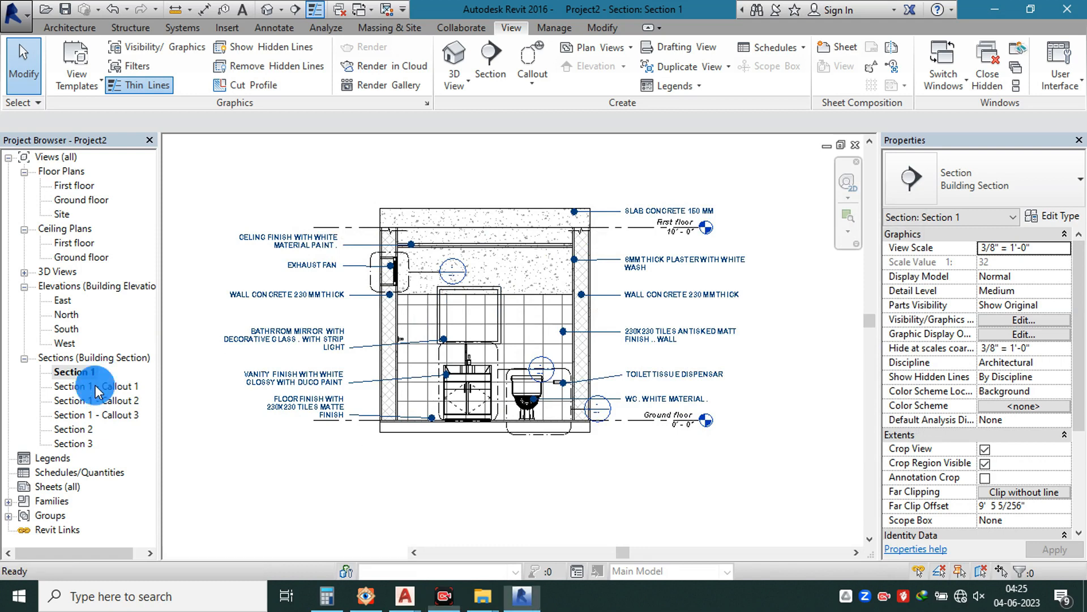
middle_click_drag(490, 334, 493, 334)
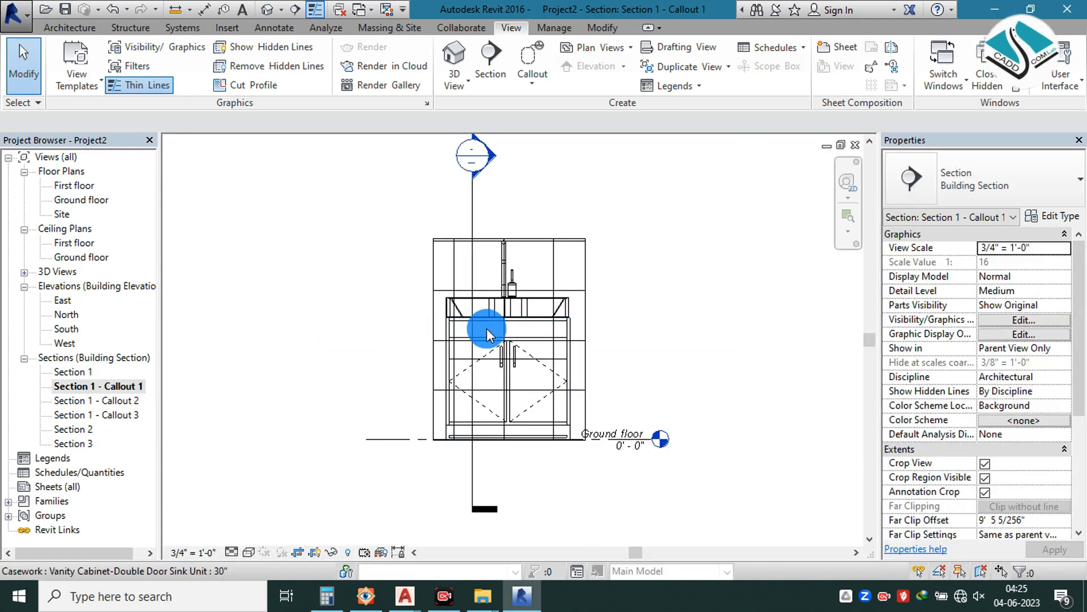
left_click(250, 553)
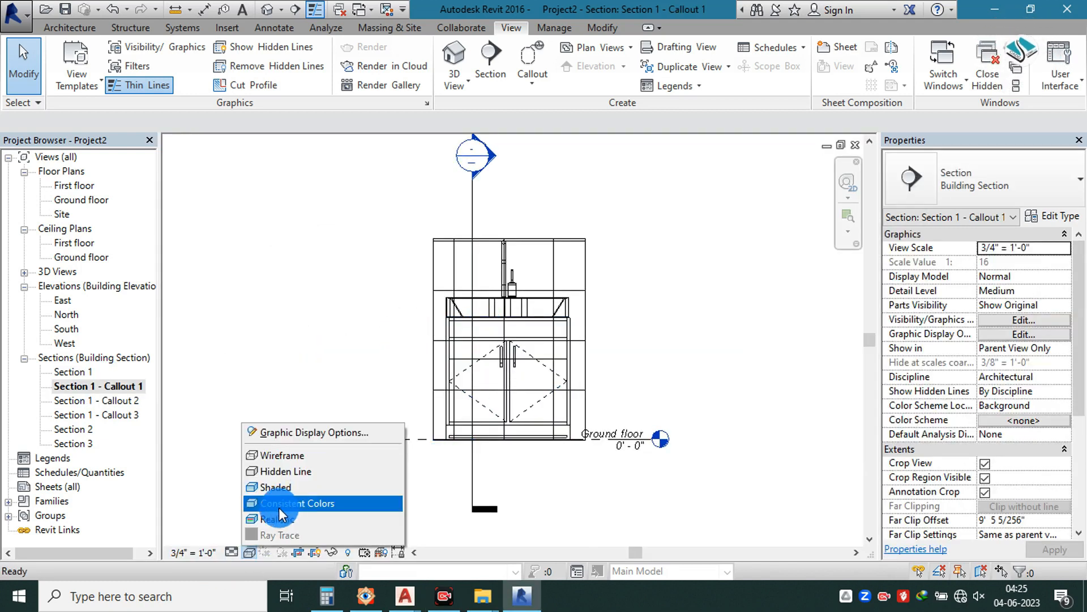
left_click(300, 472)
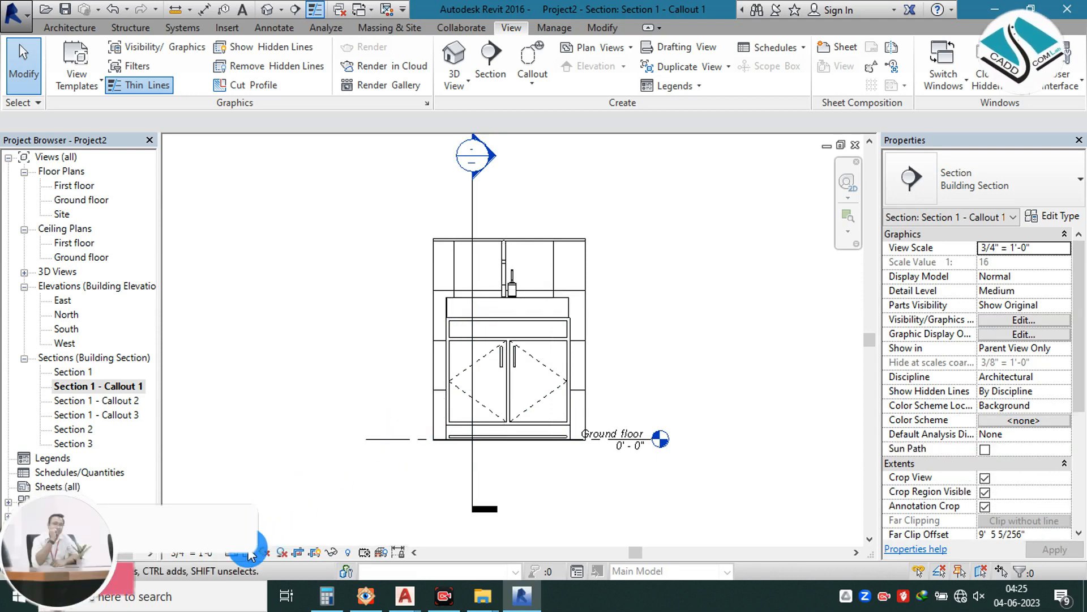
- Set the Section 1 - Callout 1 view to a coloured visual style and open the Section 1 - Callout 2 view
left_click(248, 552)
left_click(300, 488)
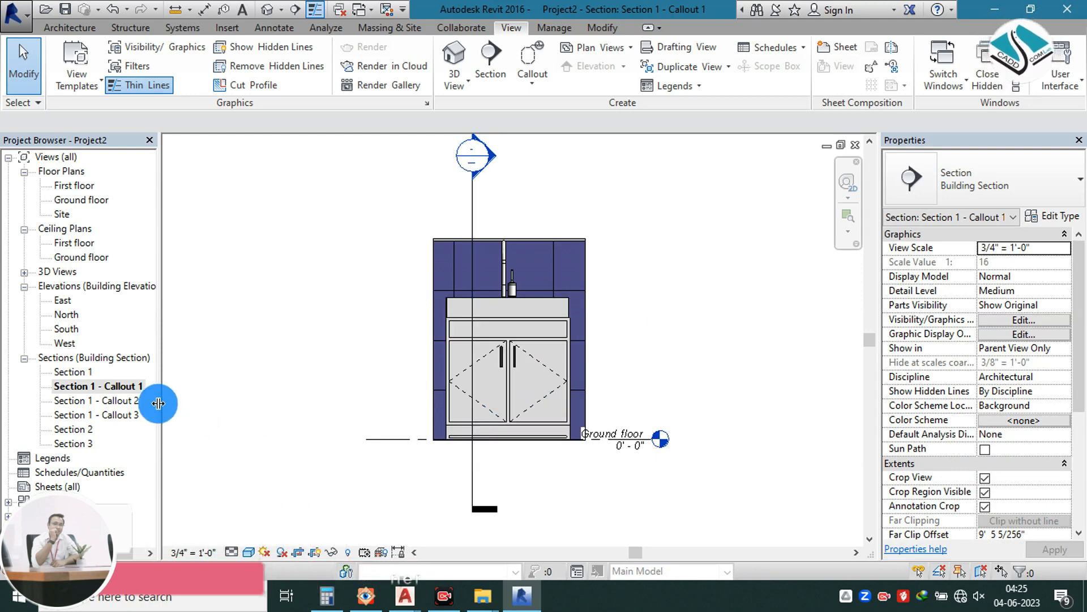
double_click(136, 401)
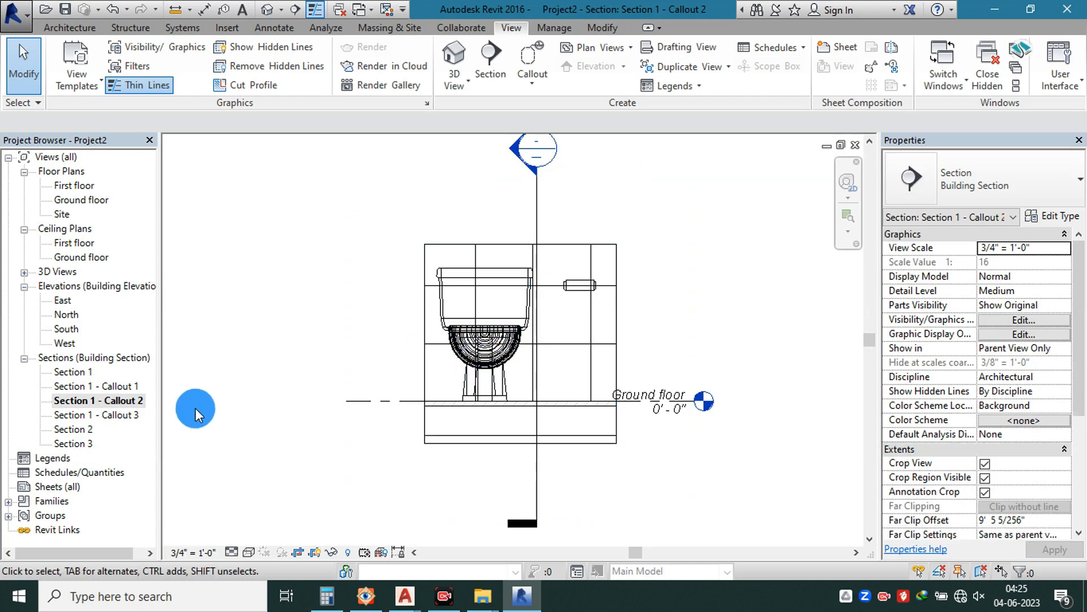
- Create a new sheet with the E1 30 x 42 Horizontal title block and place the Ground floor plan in its upper-left area
right_click(68, 487)
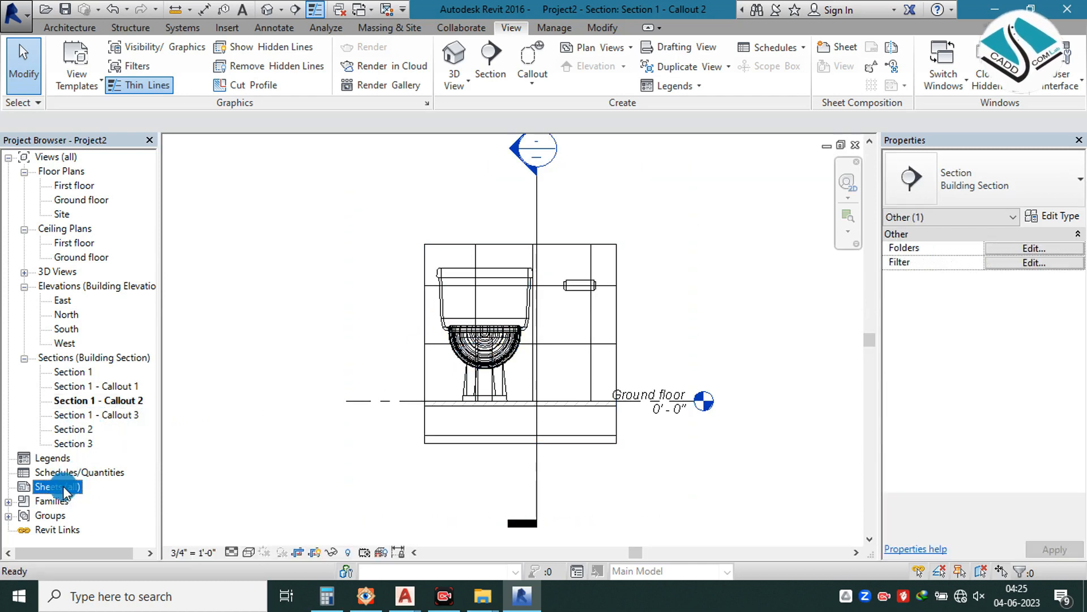
left_click(138, 496)
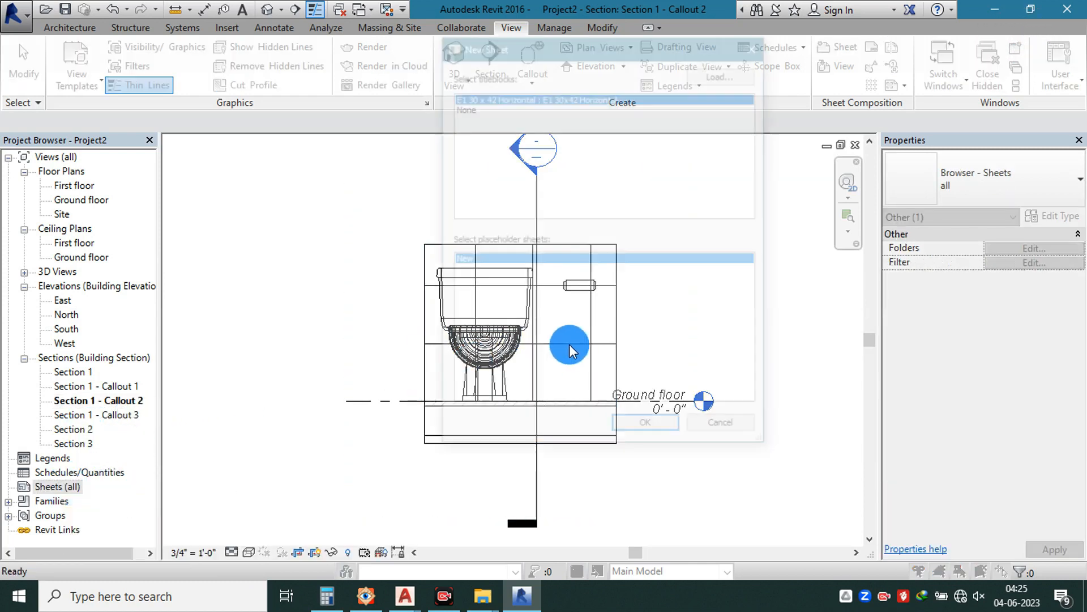
key("Escape")
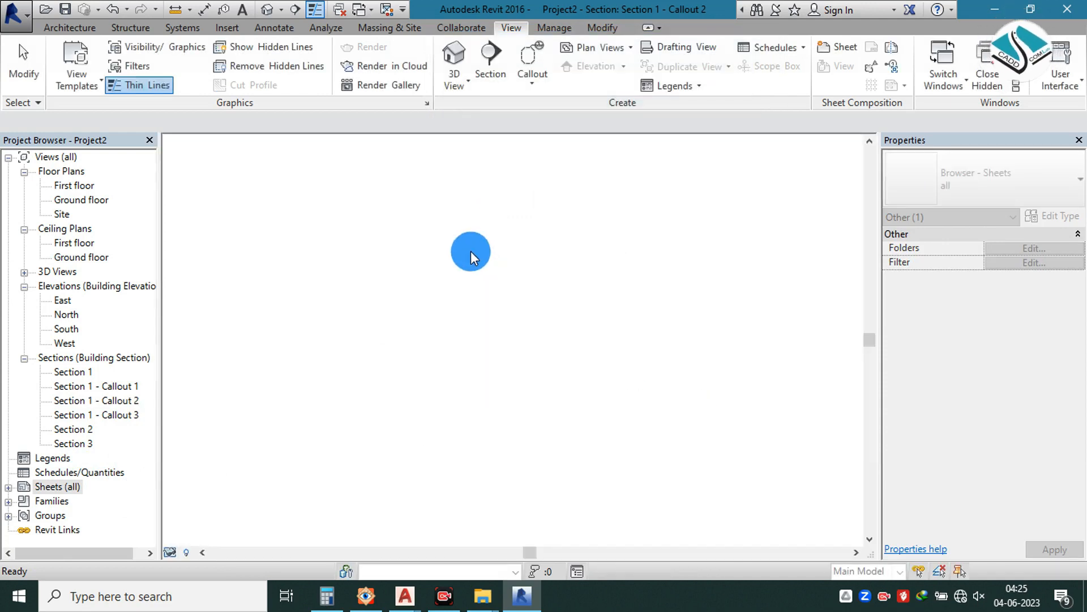
left_click_drag(83, 202, 338, 245)
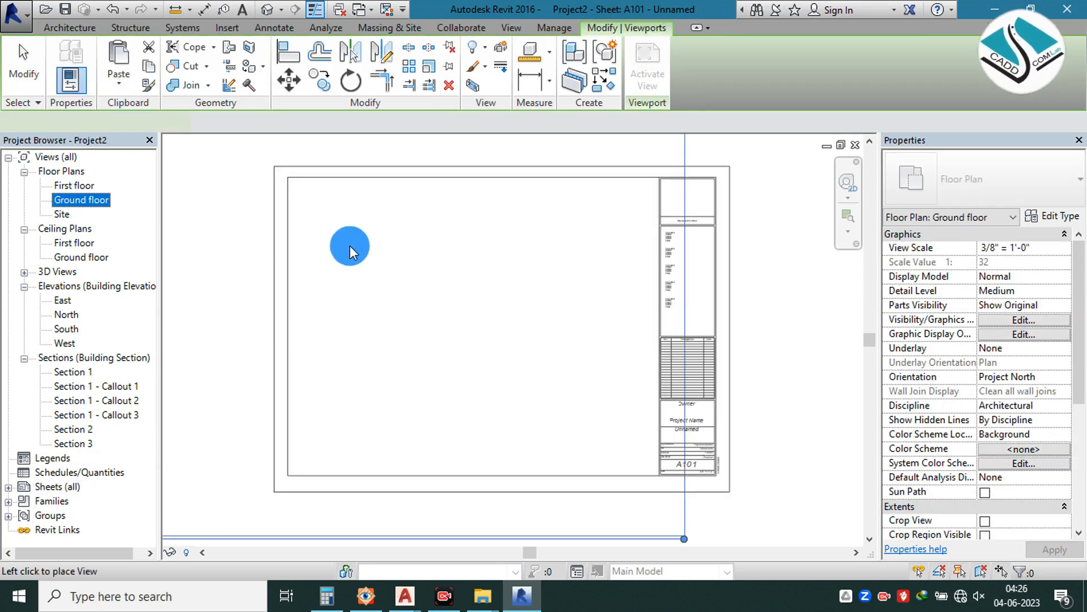
left_click(392, 267)
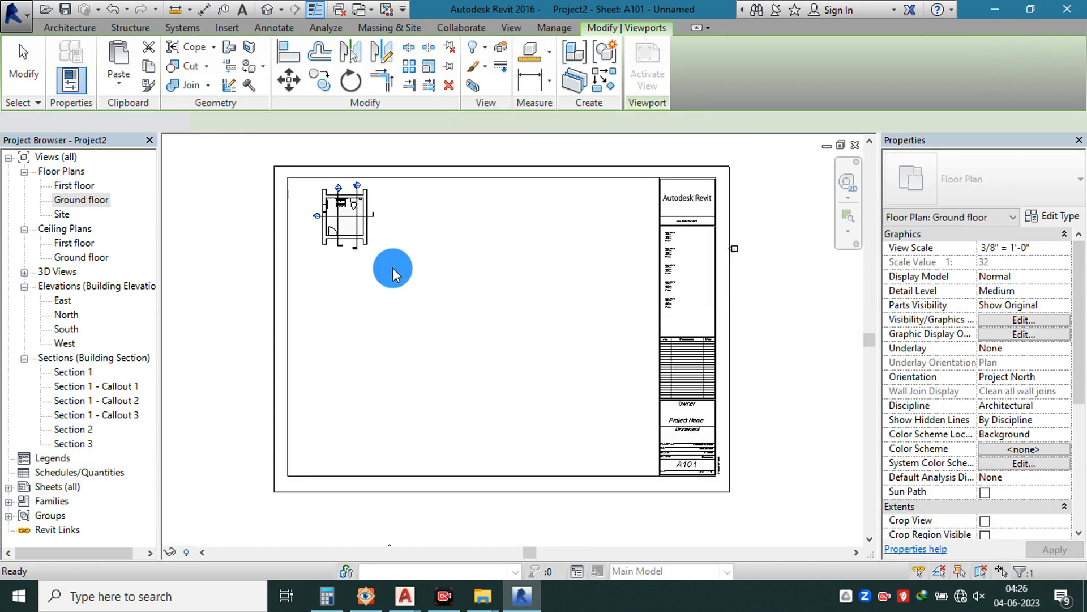
- Try a view scale of 1" = 10'-0" on the floor plan viewport
scroll(329, 202, "up", 2)
left_click(398, 209)
left_click(389, 219)
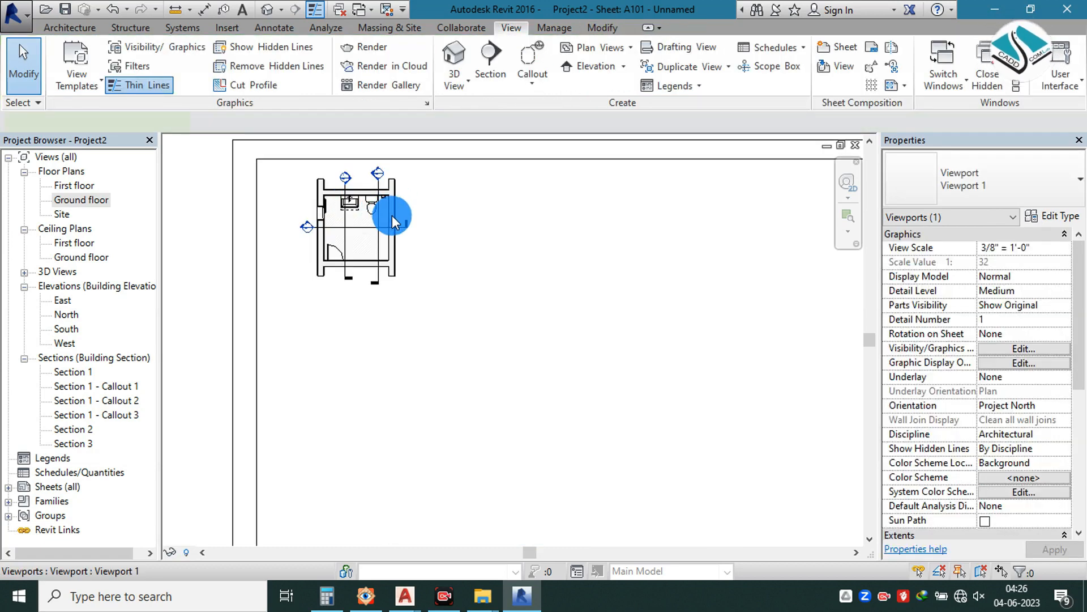
left_click(1065, 251)
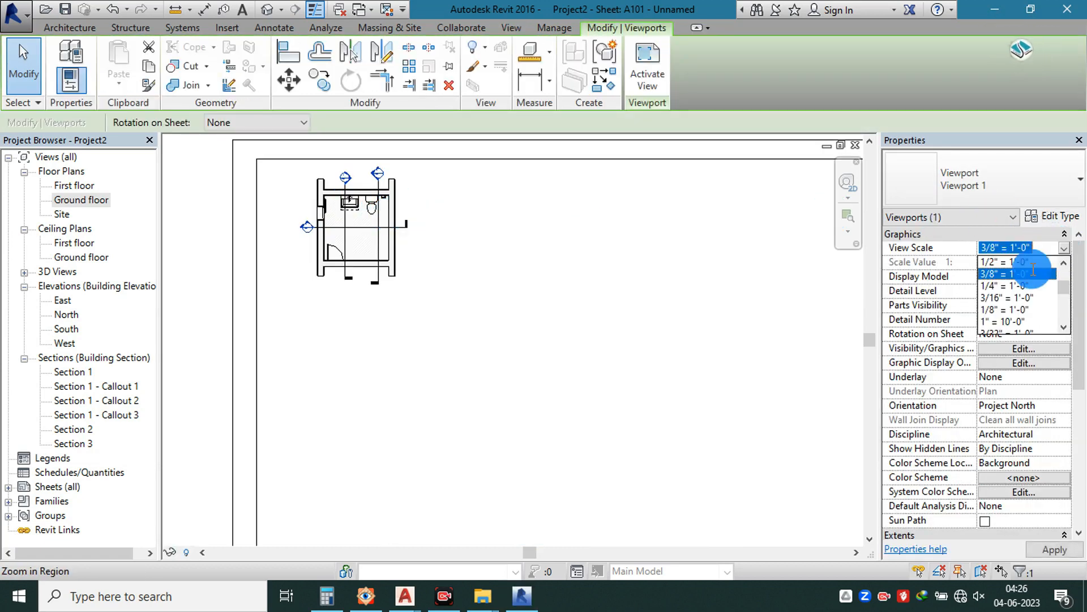
left_click(1027, 288)
scroll(475, 266, "down", 3)
scroll(488, 274, "down", 1)
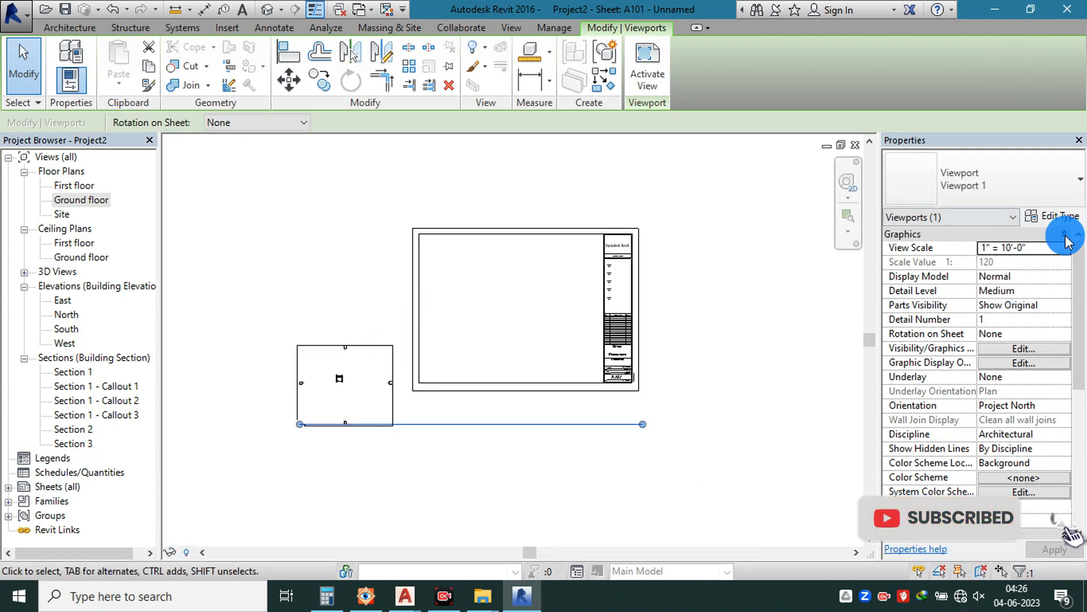
- Try a view scale of 1/4" = 1'-0" on the floor plan viewport and move the plan inside the sheet border
left_click(1067, 254)
left_click(1039, 316)
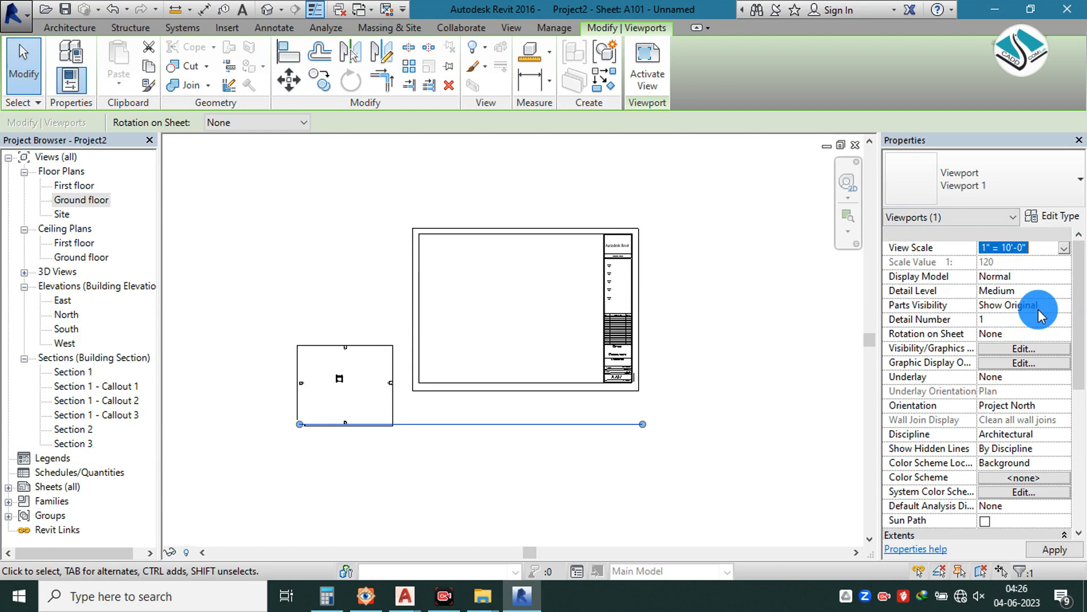
left_click(342, 376)
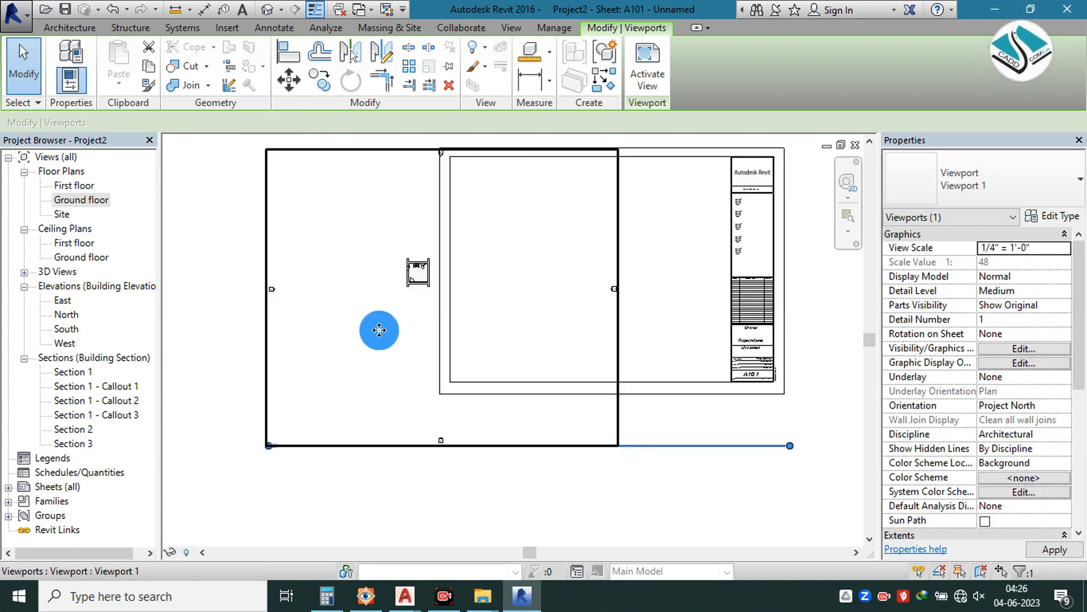
left_click_drag(415, 272, 528, 237)
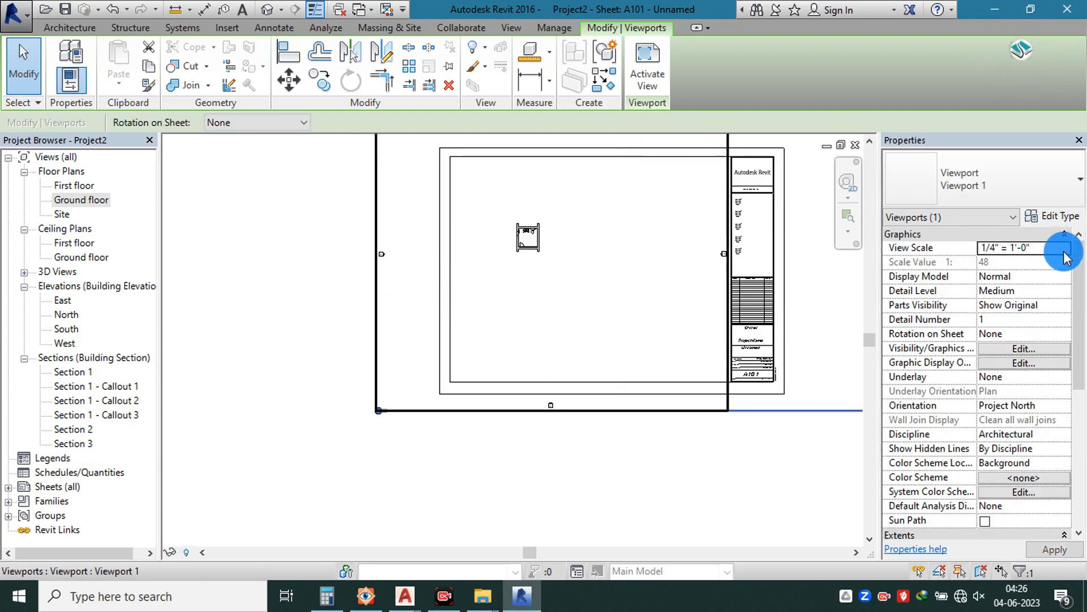
- Try a view scale of 6" = 1'-0" on the floor plan viewport and shift the plan towards the sheet
left_click(1065, 247)
left_click(1014, 275)
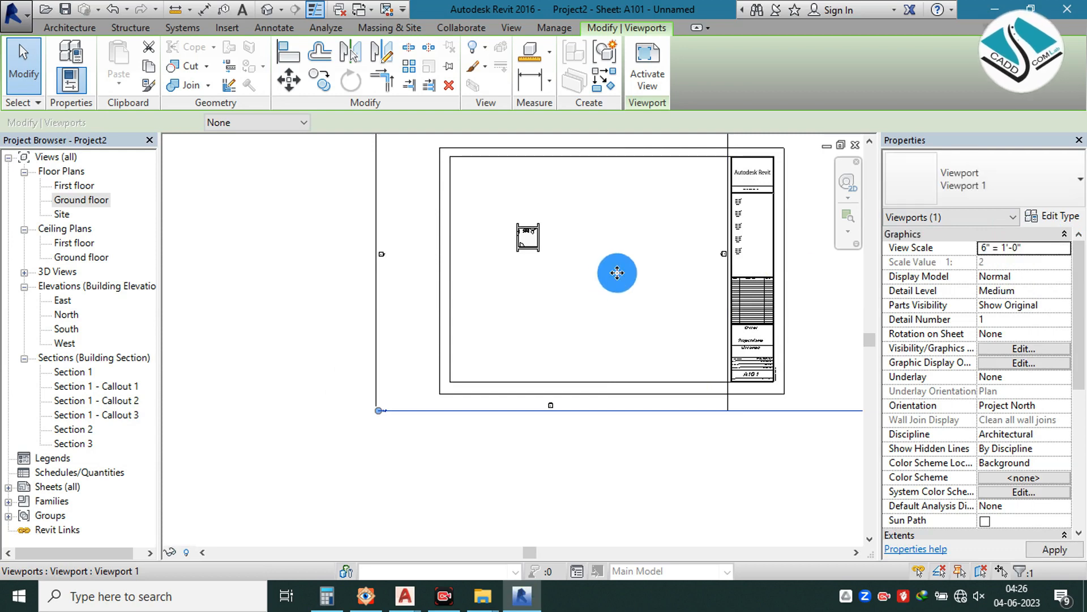
scroll(624, 268, "down", 7)
middle_click_drag(663, 197, 524, 324)
scroll(572, 296, "down", 3)
scroll(573, 296, "down", 4)
left_click_drag(655, 187, 548, 311)
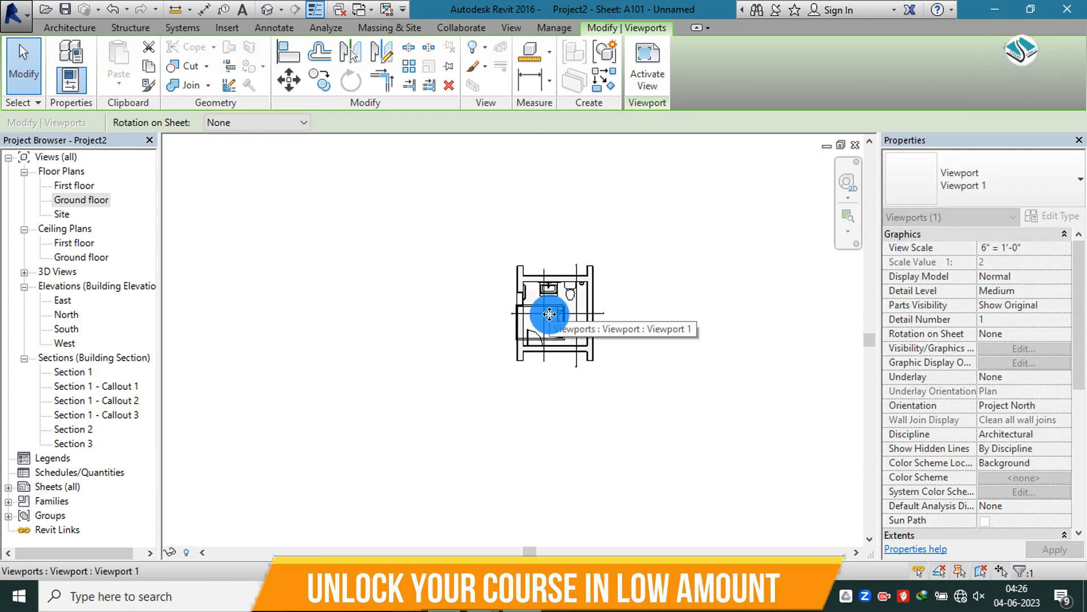
- Try a view scale of 1" = 1'-0" on the floor plan viewport and move the plan to the sheet's upper-left corner
left_click(1064, 248)
left_click(1012, 321)
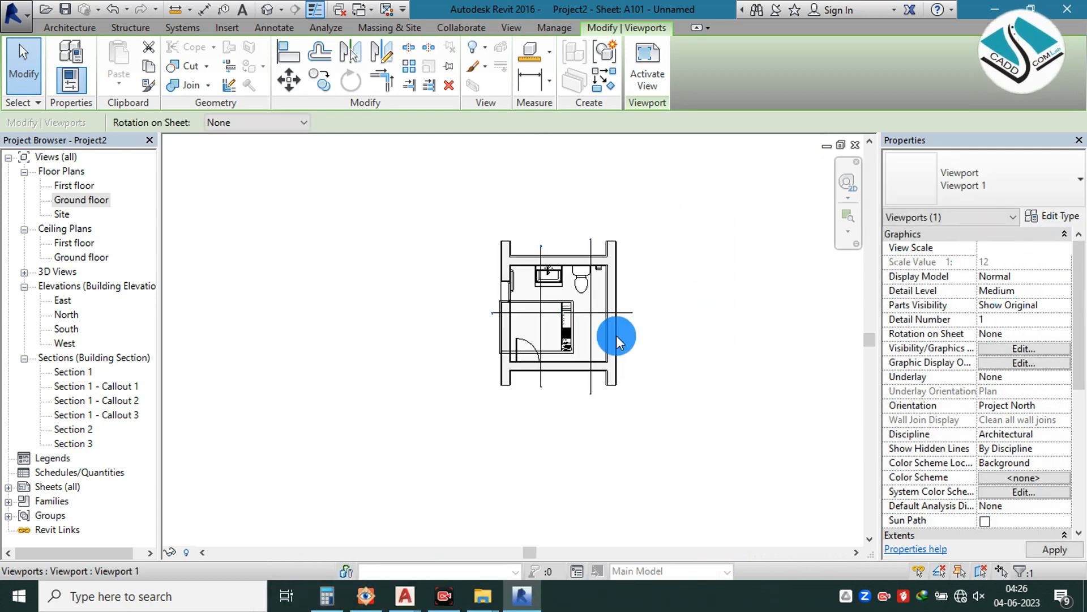
scroll(547, 318, "down", 5)
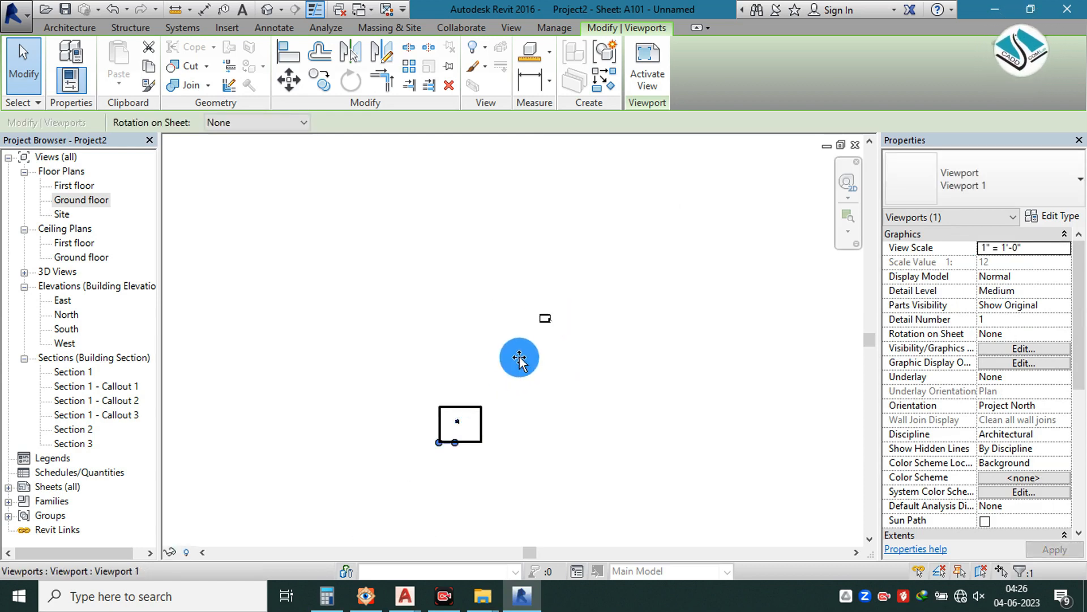
left_click_drag(563, 294, 487, 376)
scroll(551, 310, "up", 5)
scroll(487, 376, "up", 3)
scroll(487, 377, "up", 4)
- Set the floor plan viewport's scale to 3/4" = 1'-0" and move the plan into the sheet's upper-left corner
left_click(1035, 249)
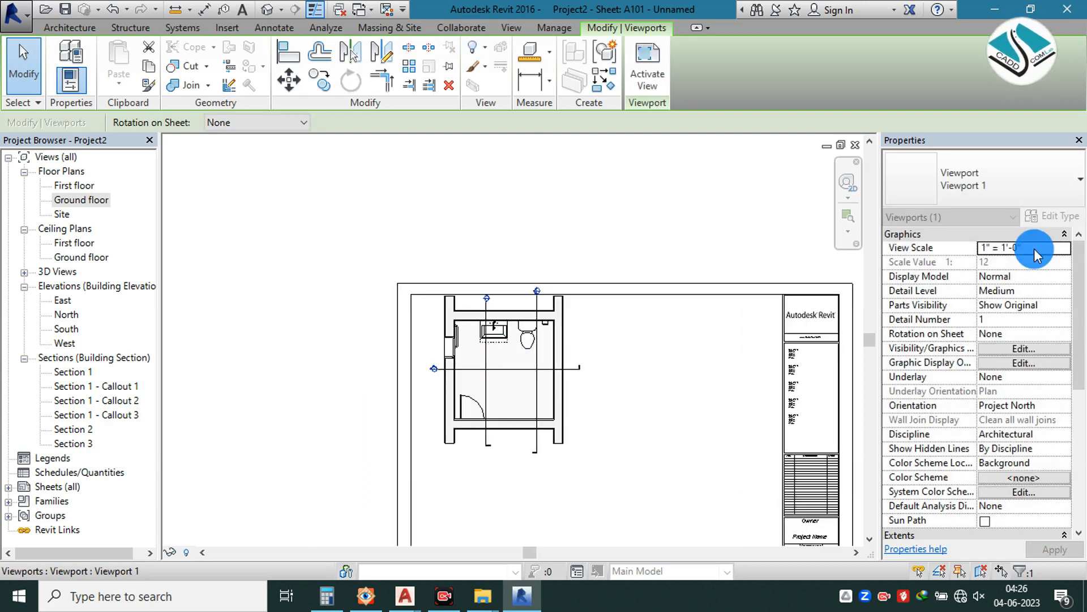
left_click(1065, 249)
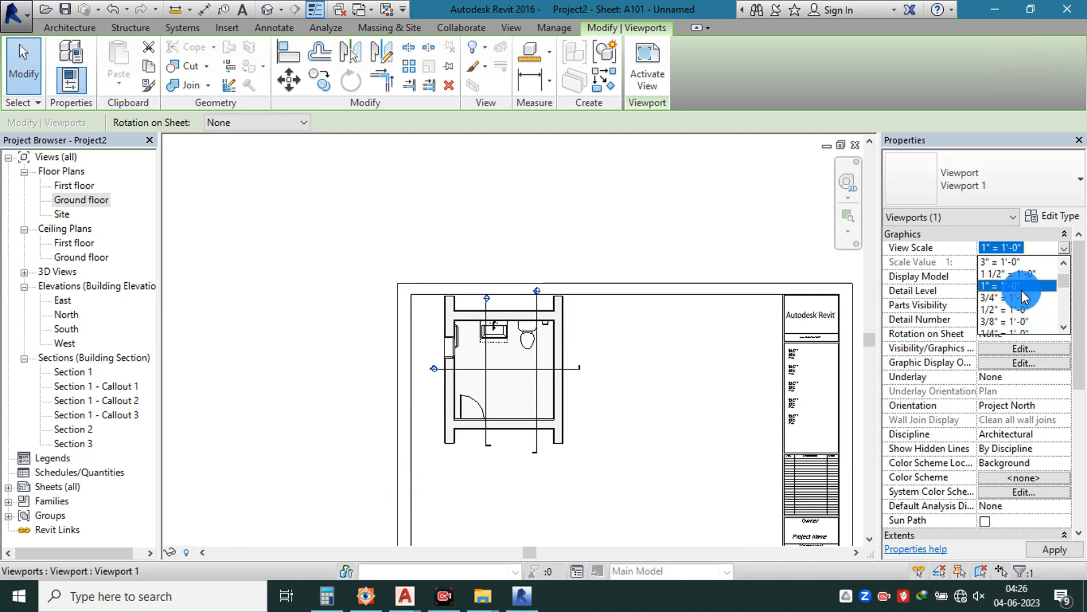
left_click(1020, 297)
scroll(498, 244, "down", 2)
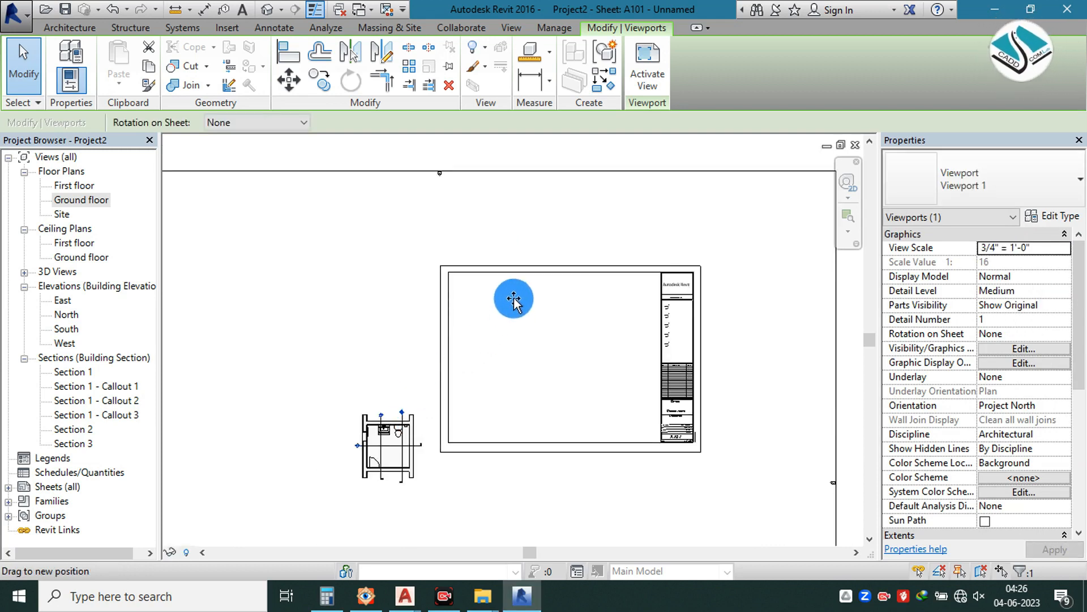
left_click_drag(437, 396, 494, 323)
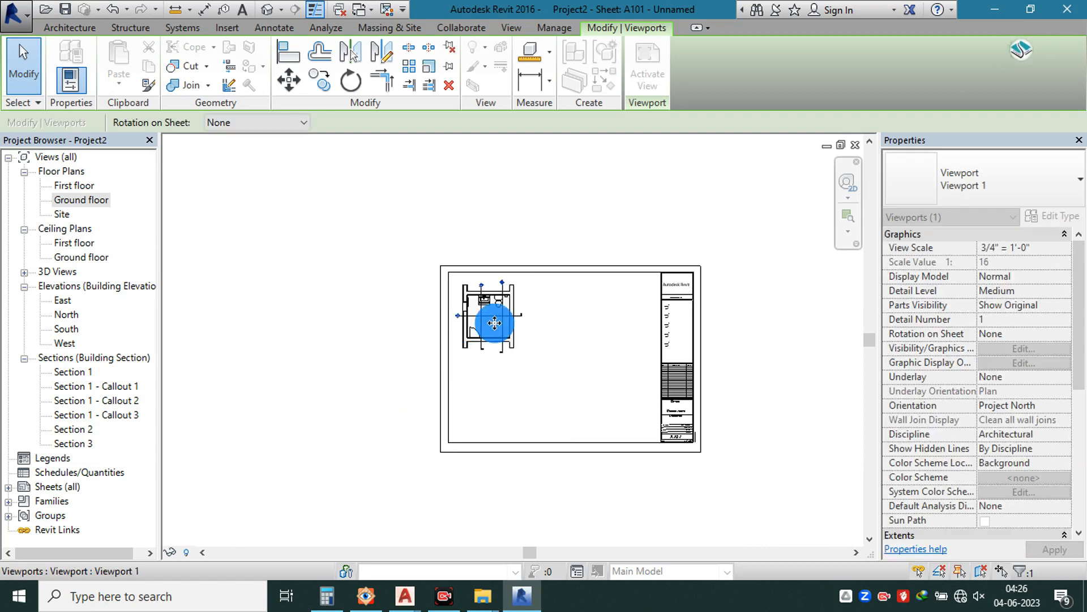
scroll(515, 300, "up", 2)
left_click_drag(507, 278, 485, 256)
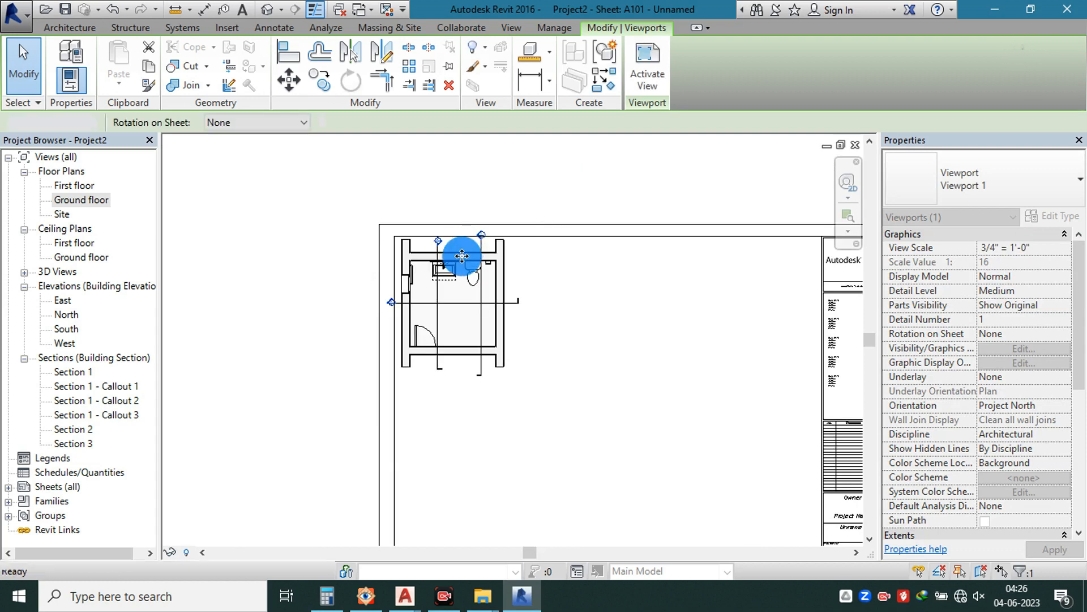
left_click(498, 296)
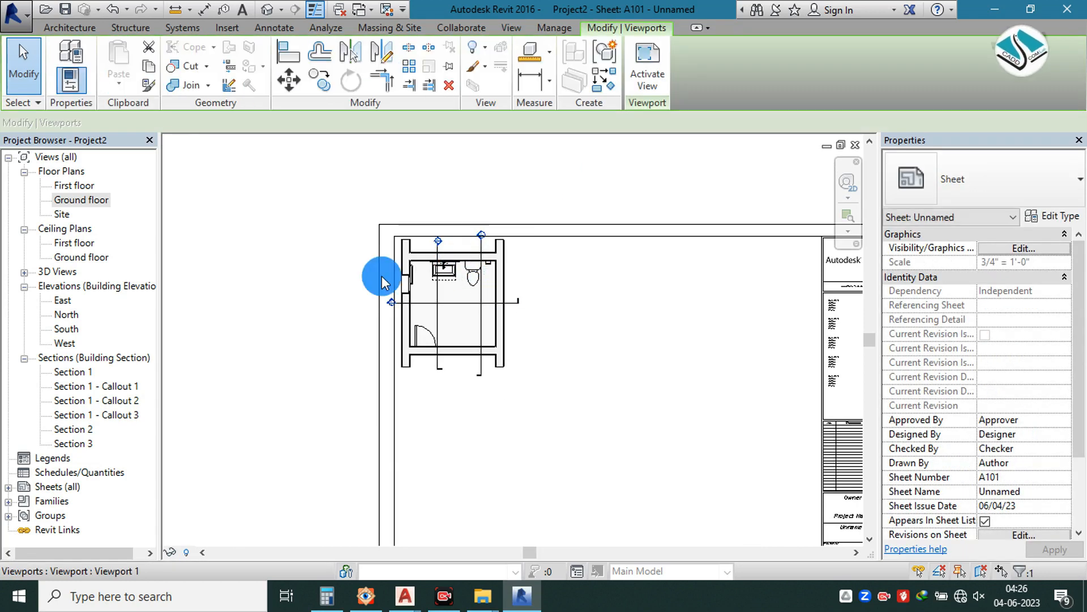
- Place the Section 1 view on the sheet to the right of the floor plan
left_click(85, 373)
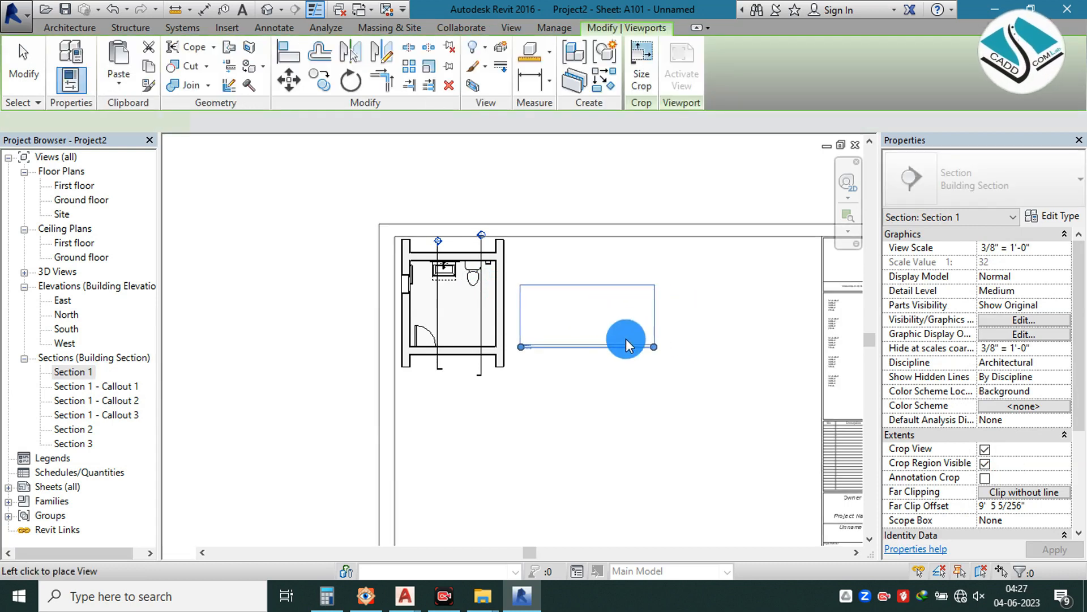
left_click(657, 346)
scroll(657, 346, "up", 2)
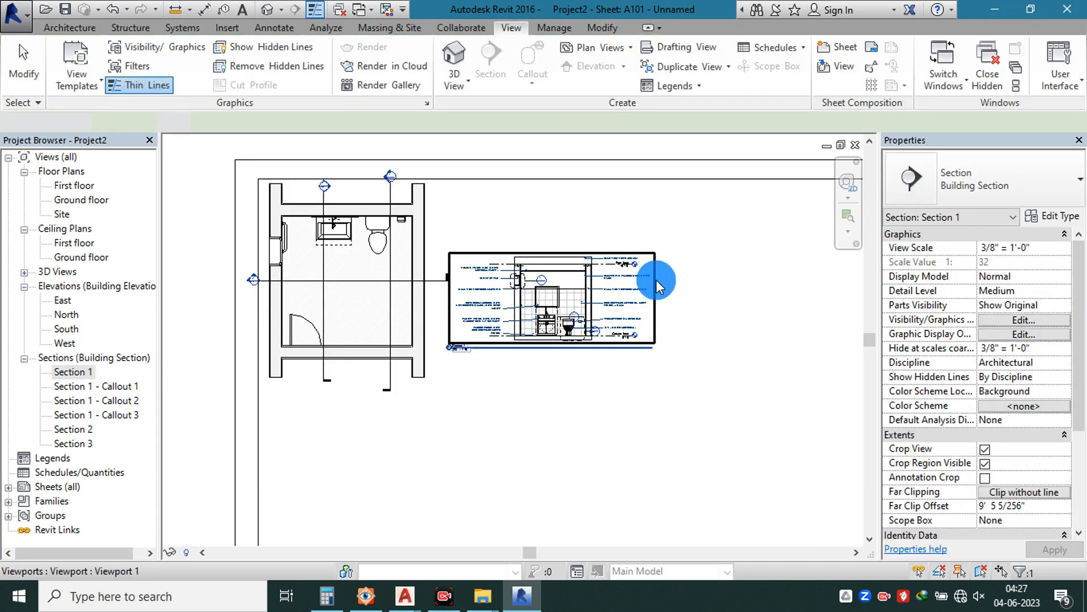
- Try a view scale of 1/8" = 1'-0" on the Section 1 viewport
left_click(657, 286)
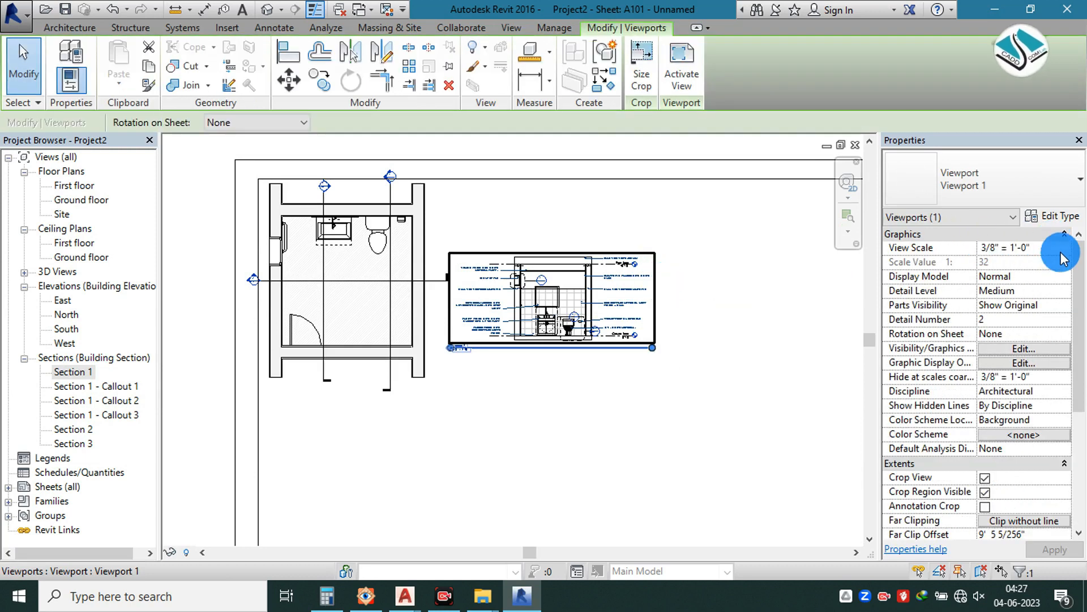
left_click(1061, 253)
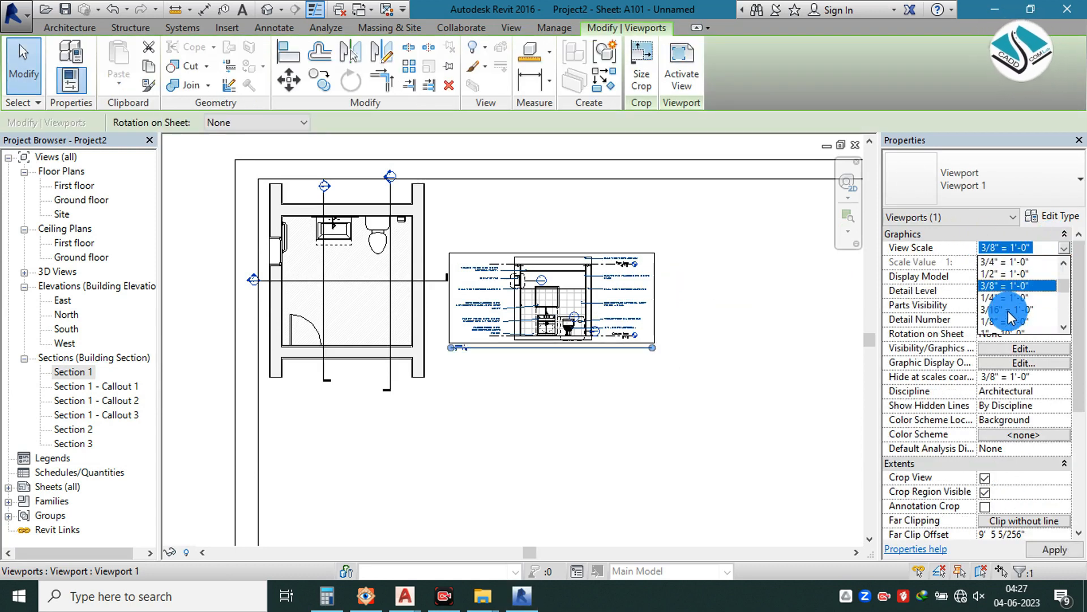
left_click(1012, 321)
left_click(571, 283)
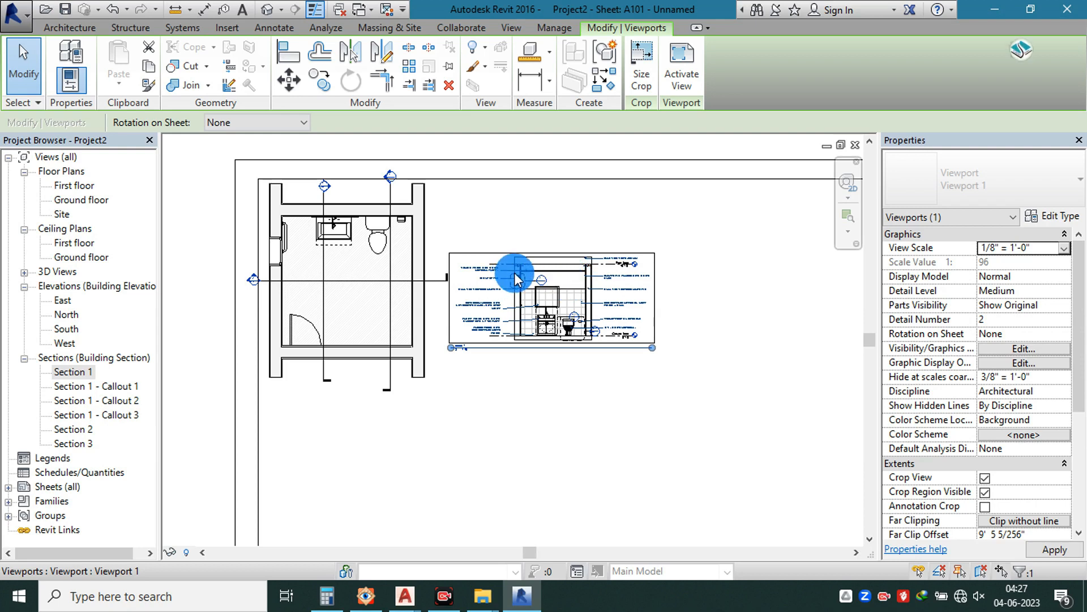
- Try a view scale of 1/2" = 1'-0" on the Section 1 viewport
double_click(1026, 248)
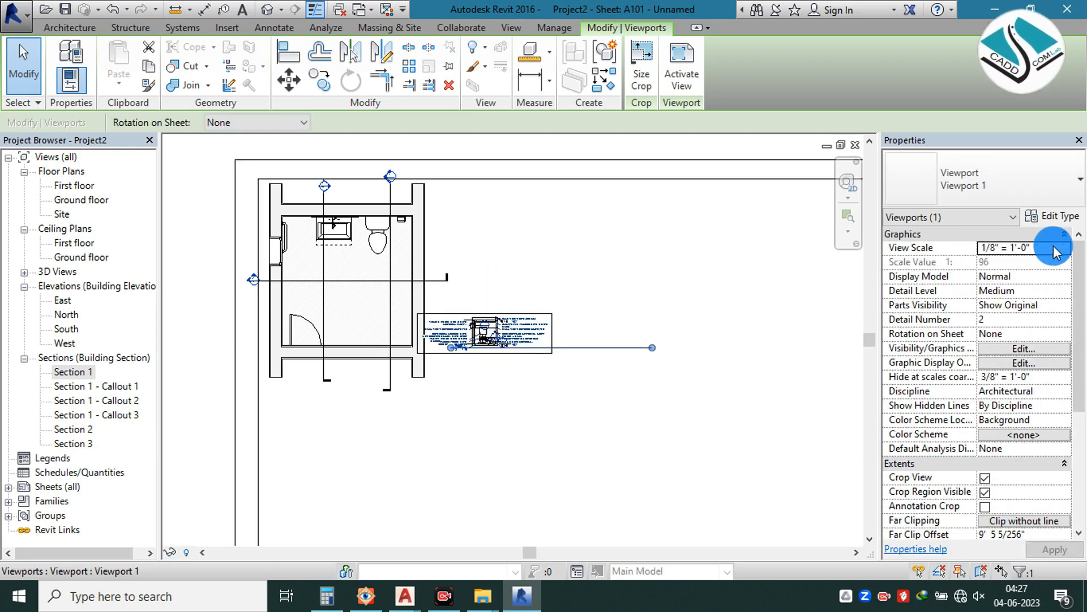
left_click(1066, 253)
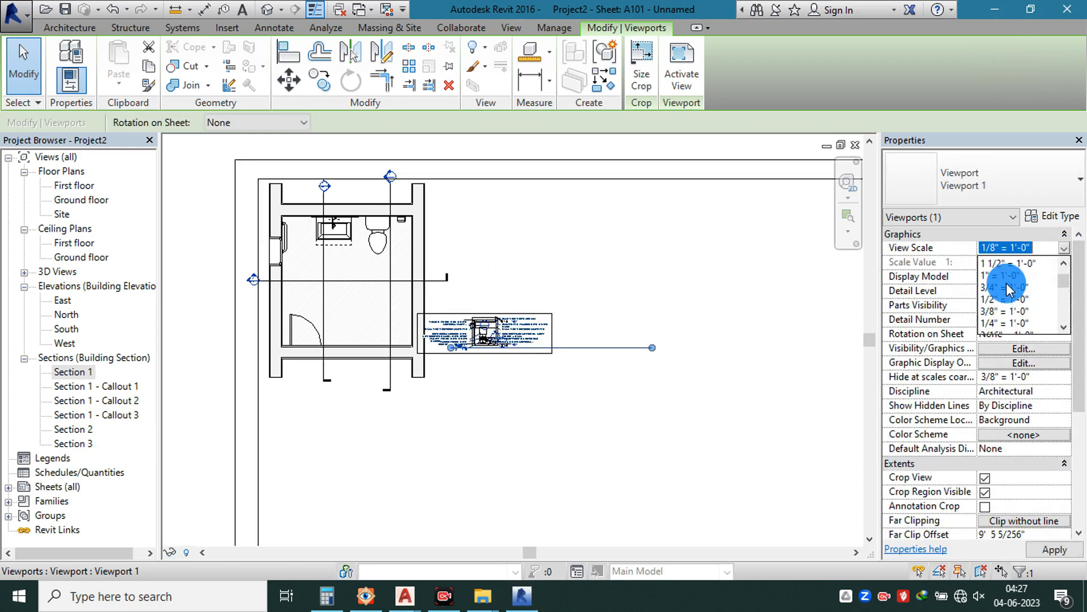
left_click(1007, 308)
left_click(850, 291)
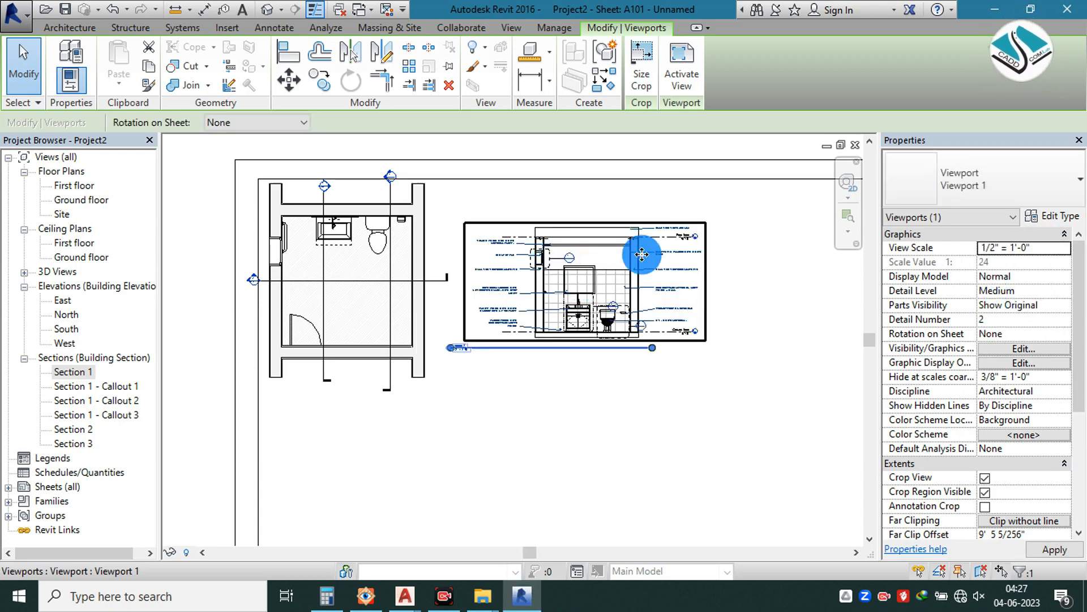
- Set the Section 1 viewport's scale to 3/4" = 1'-0" and select the viewport on the sheet
left_click(1053, 247)
left_click(1065, 249)
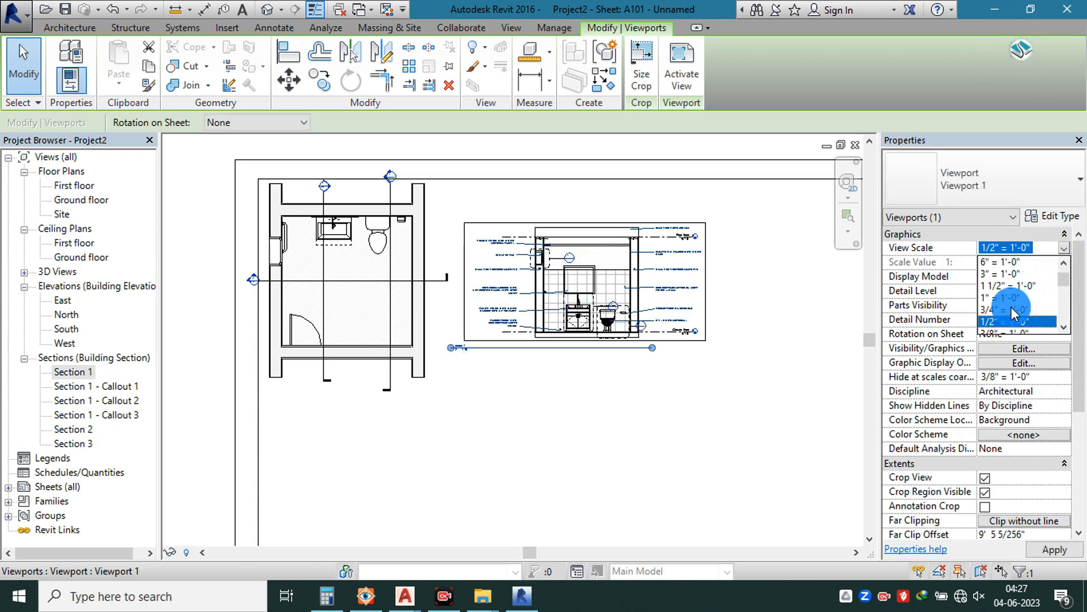
left_click(1013, 309)
left_click(675, 275)
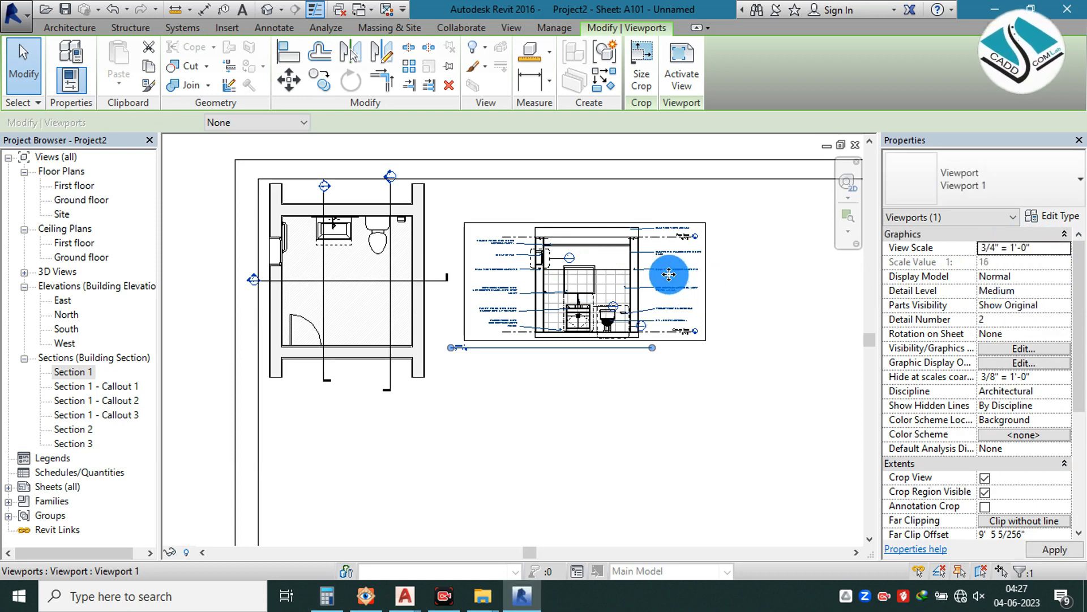
key("Escape")
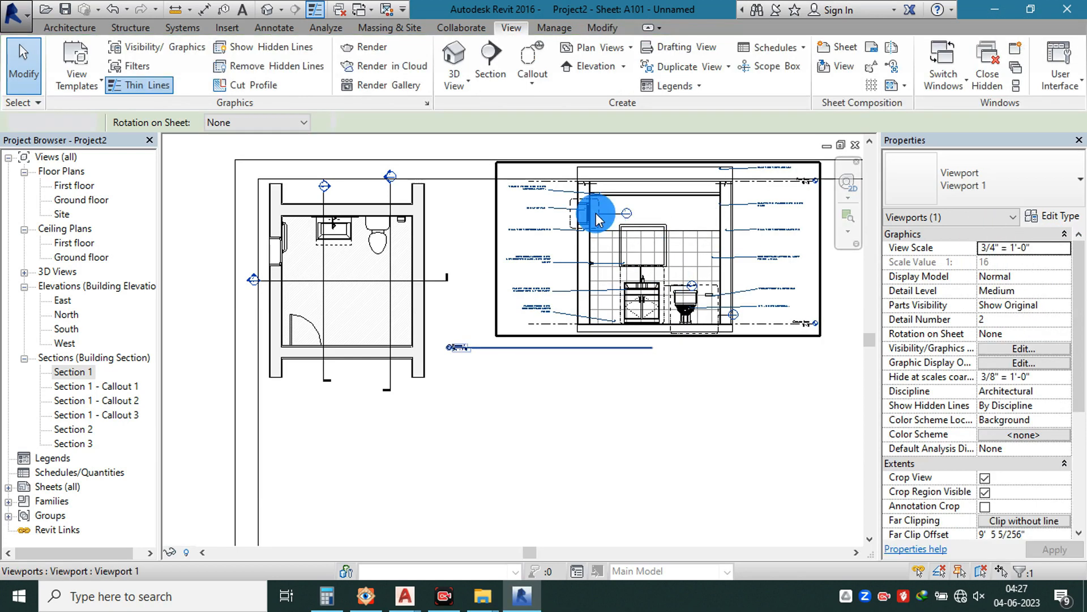
scroll(596, 214, "down", 1)
left_click(767, 221)
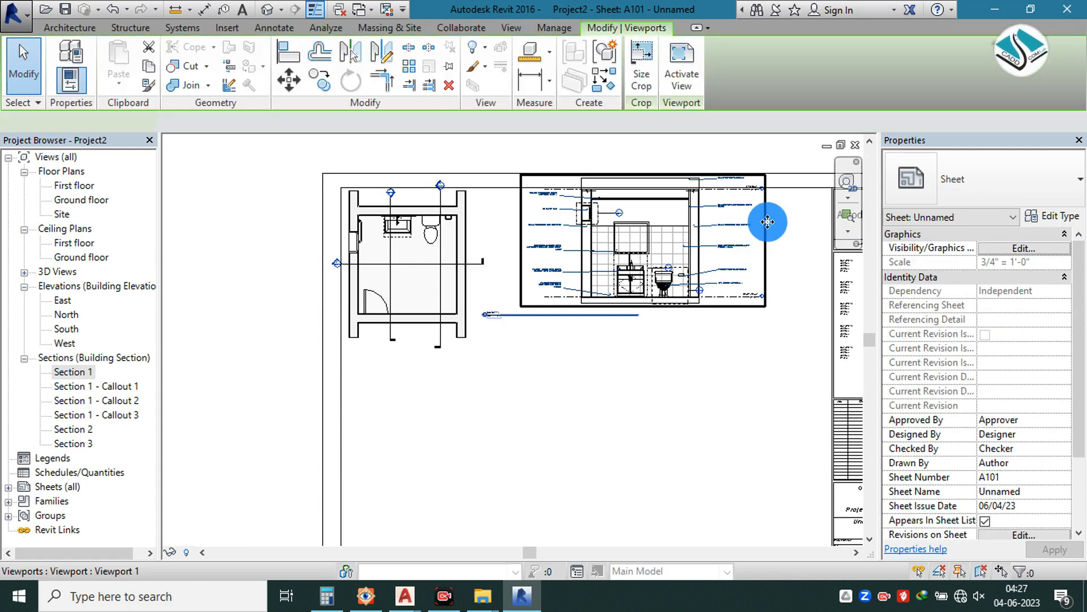
- Move the Section 1 viewport down inside the sheet border and place the Section 1 - Callout 1 view below the floor plan
left_click_drag(767, 239, 768, 249)
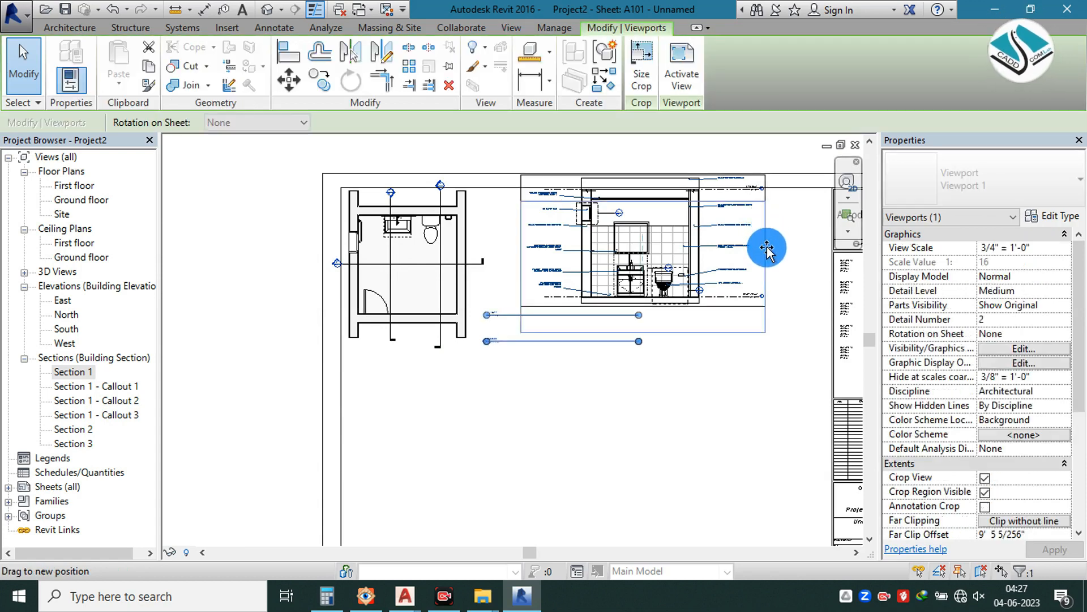
left_click_drag(652, 240, 644, 236)
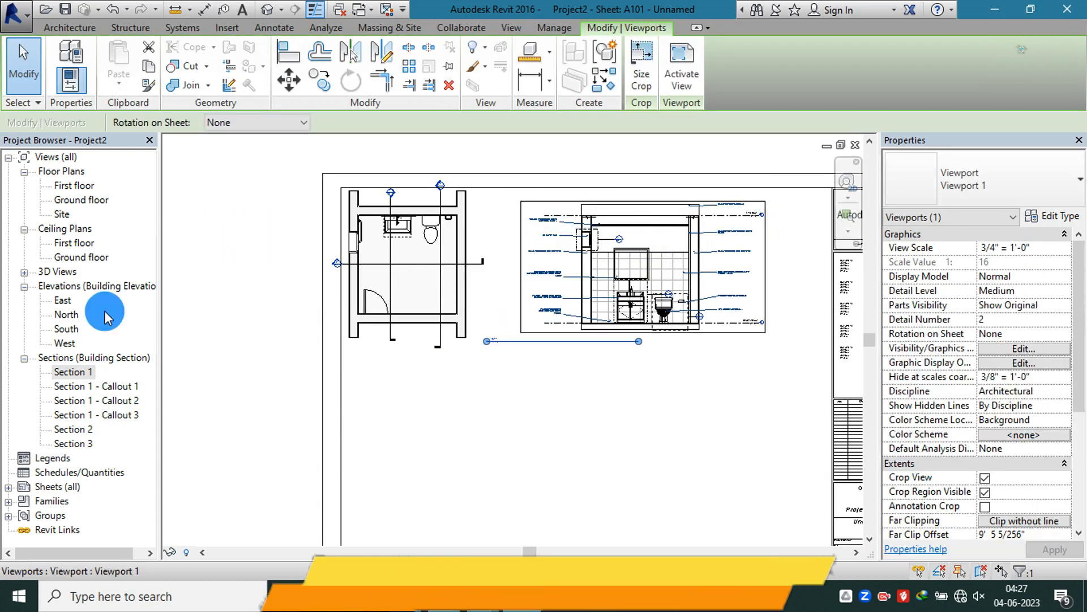
left_click(107, 386)
left_click_drag(424, 444, 413, 424)
left_click(402, 431)
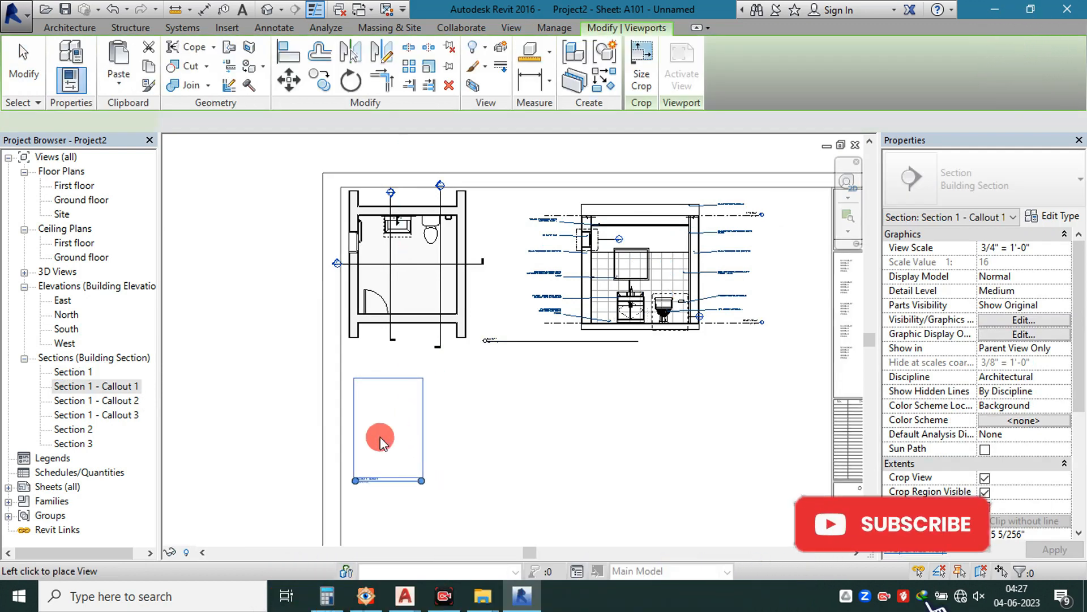
middle_click_drag(406, 319, 387, 324)
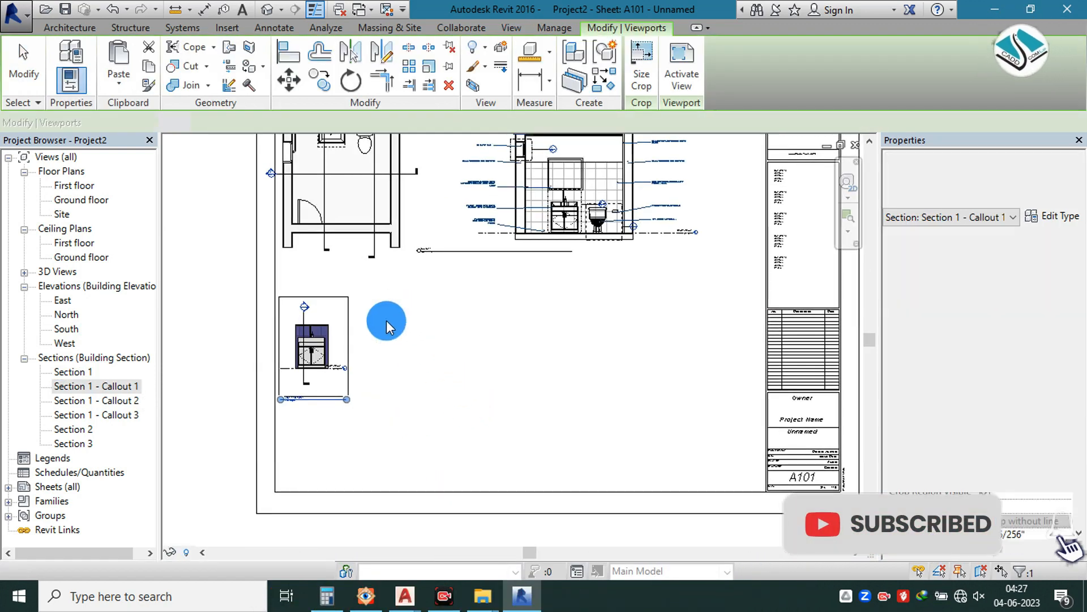
- Place the Section 1 - Callout 2 and Section 1 - Callout 3 views in a row beside the first callout on the sheet
left_click(114, 403)
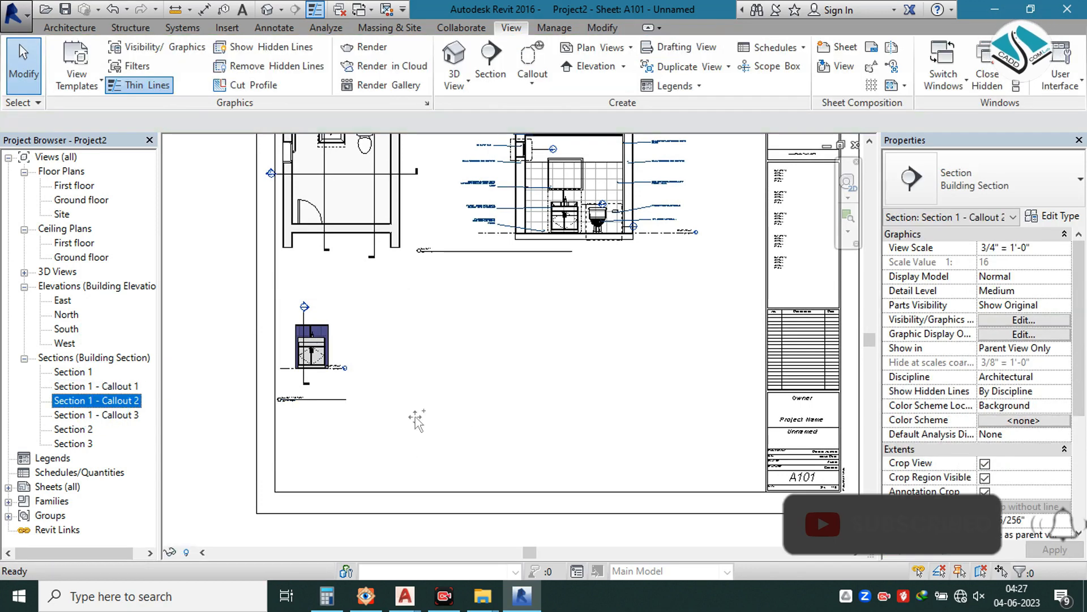
left_click_drag(410, 365, 407, 365)
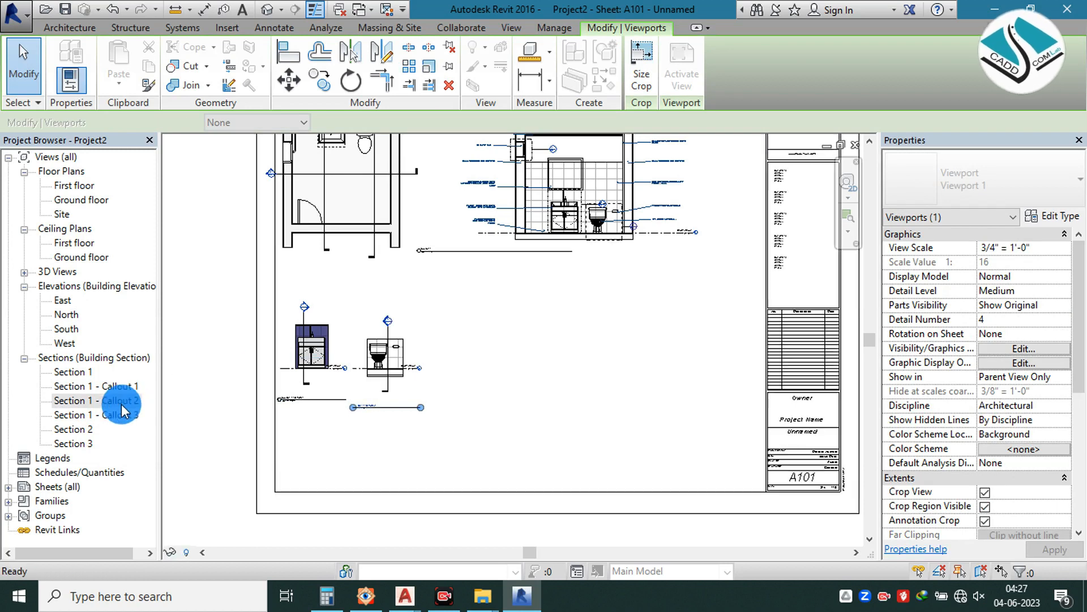
mouse_move(112, 413)
left_mouse_down()
mouse_move(161, 426)
mouse_move(446, 419)
mouse_move(469, 394)
mouse_move(462, 384)
left_mouse_up()
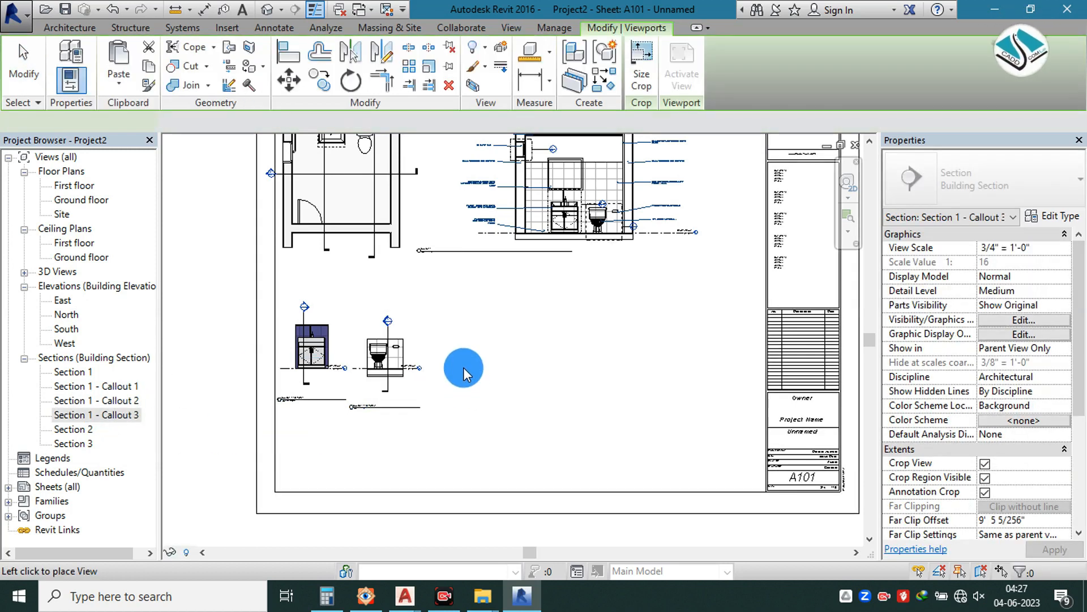
left_click(442, 356)
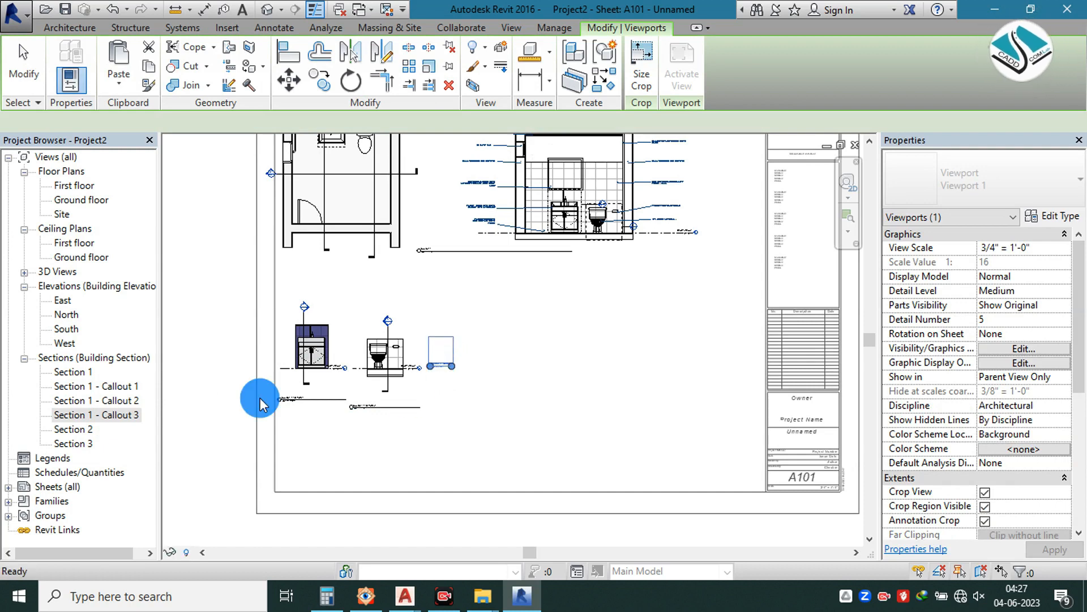
- Place the Section 2 view on the sheet below Section 1, to the lower right of the callouts
left_click(79, 429)
left_click_drag(291, 464, 363, 453)
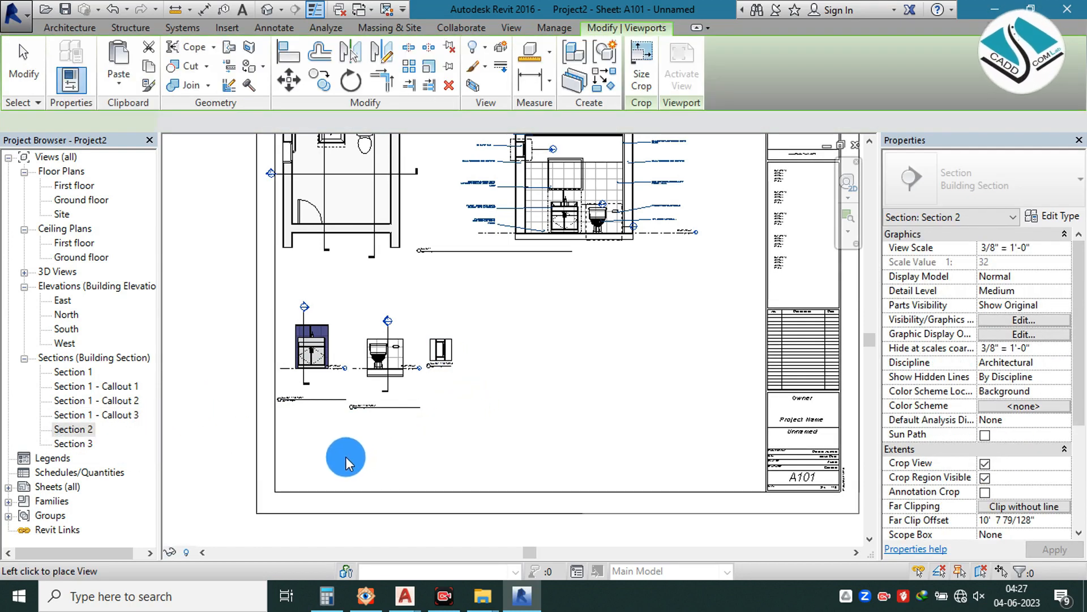
left_click(518, 426)
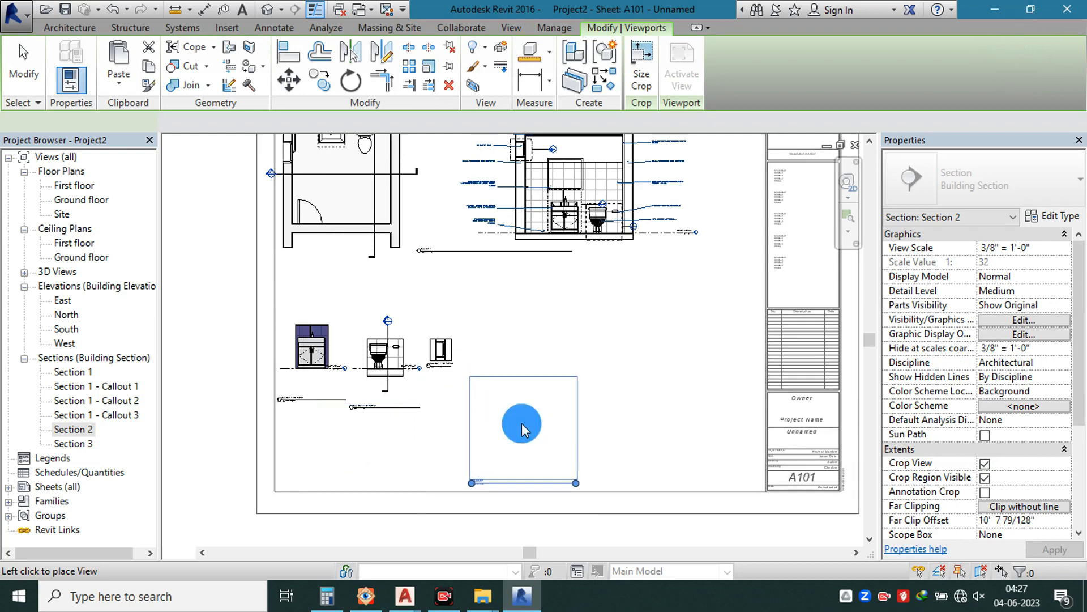
left_click(607, 290)
scroll(607, 290, "down", 1)
middle_click_drag(607, 291, 584, 317)
scroll(592, 235, "up", 1)
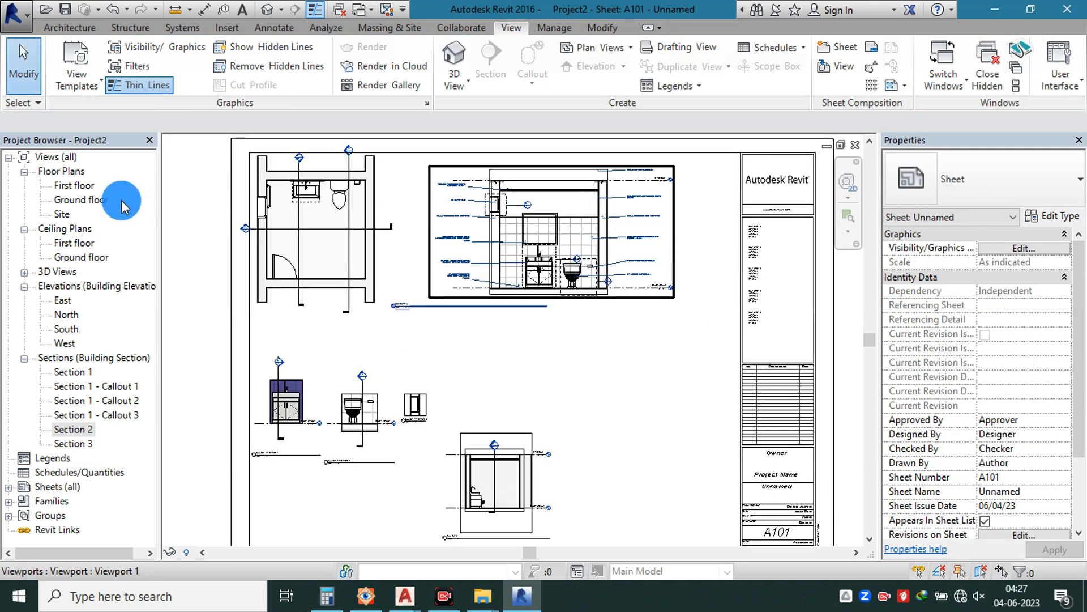
- Open the Ground floor plan for a look, and switch to the Section 1 view
double_click(90, 200)
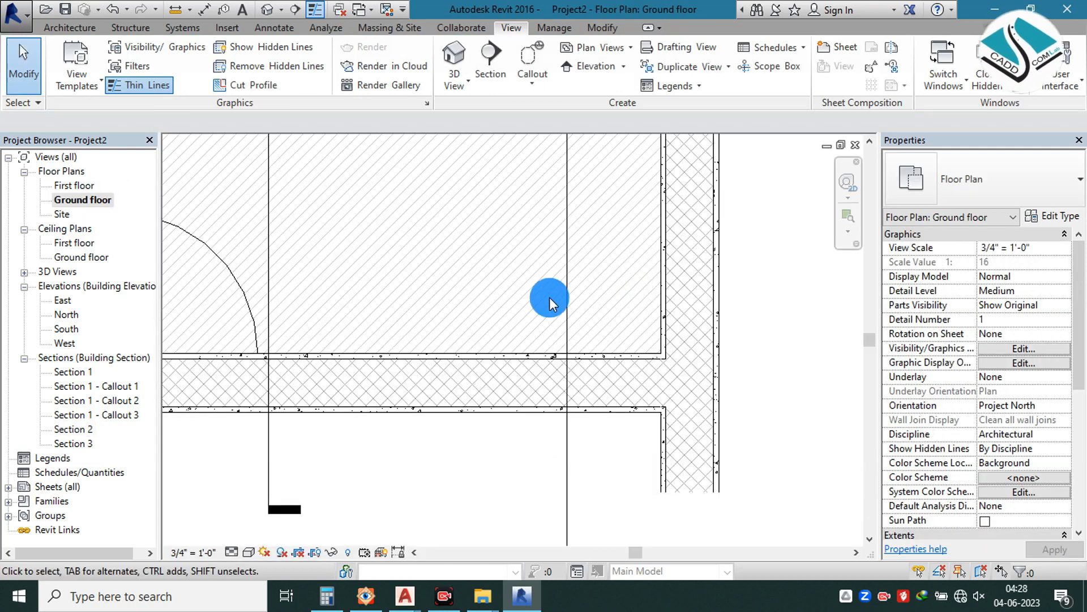
scroll(546, 296, "down", 3)
left_click(73, 372)
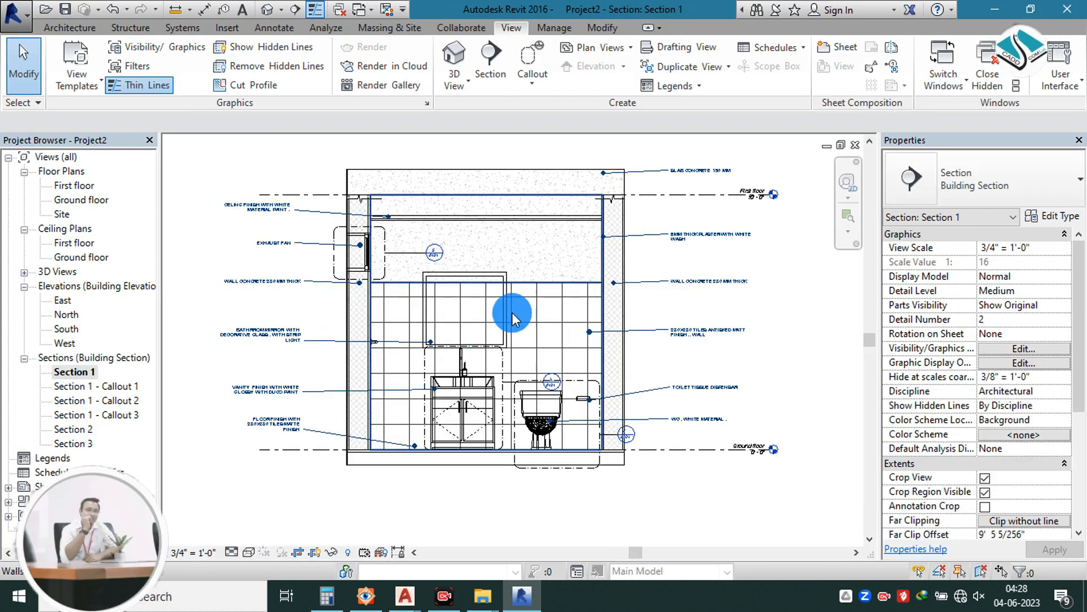
- Try view scales of 1" = 1'-0" and 1/4" = 1'-0" on the Section 1 view
left_click(193, 552)
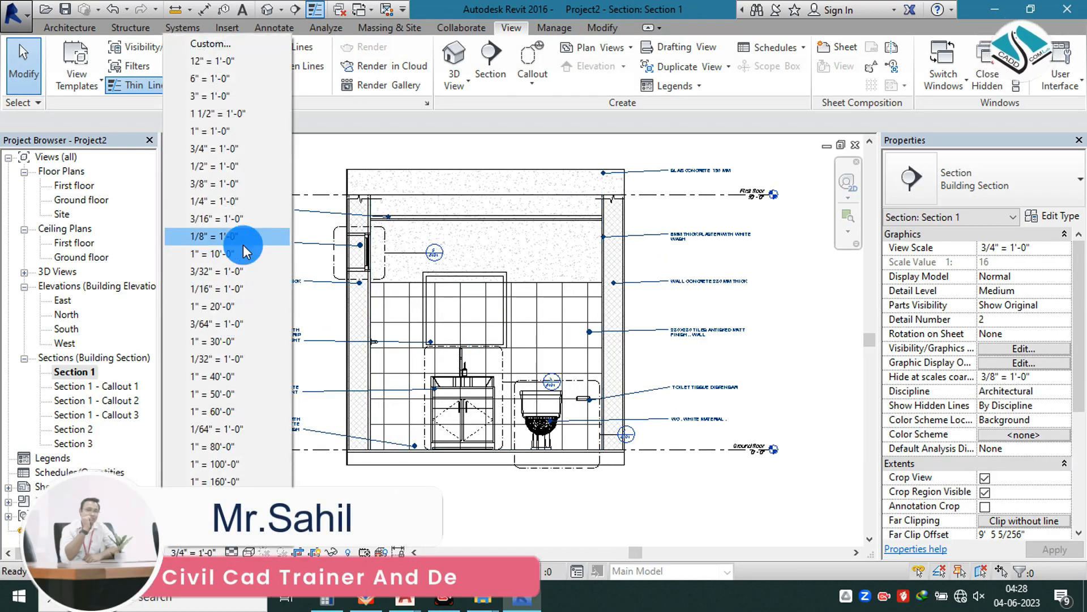
left_click(247, 132)
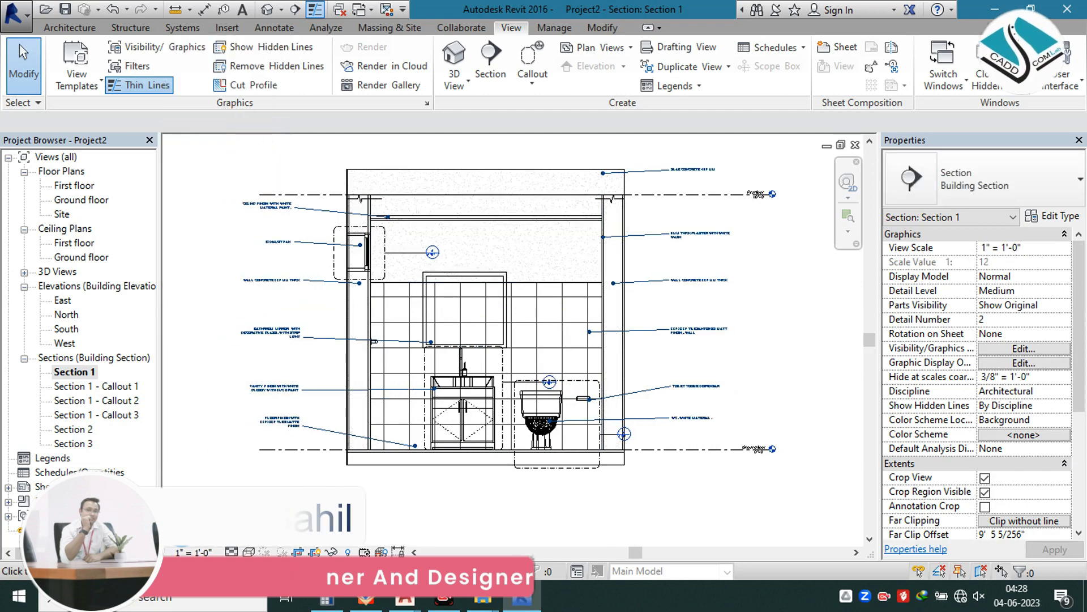
left_click(193, 552)
left_click(256, 202)
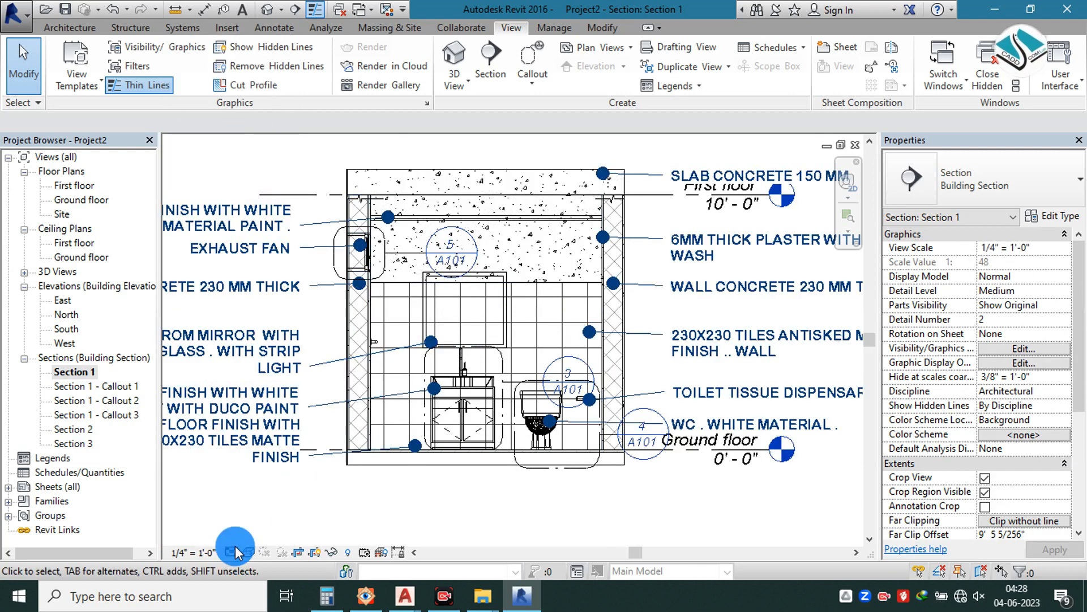
- Set the Section 1 view scale to 3/8" = 1'-0"
left_click(204, 550)
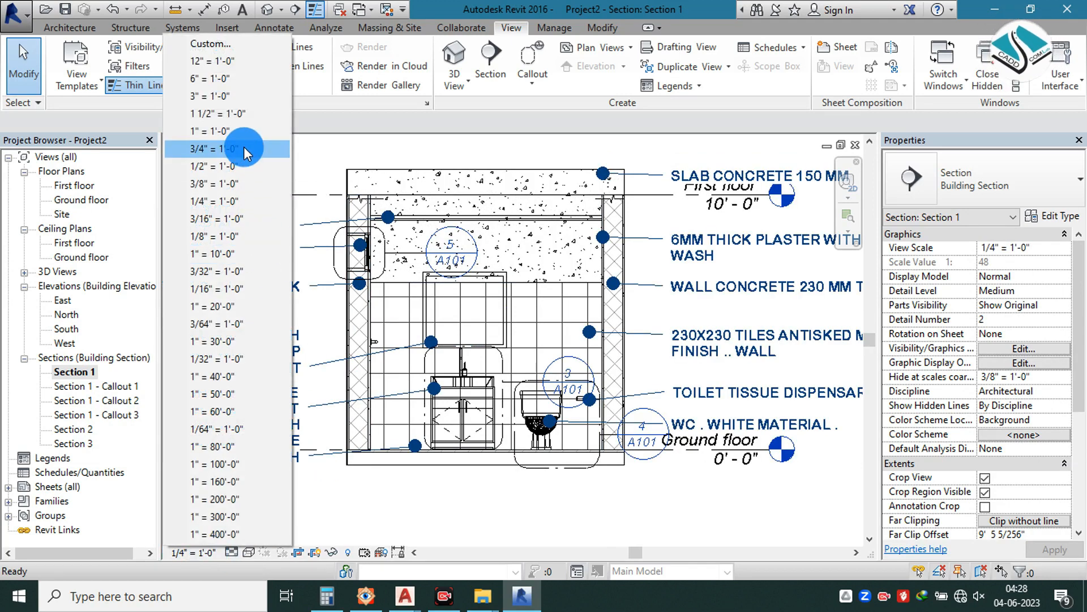
left_click(430, 287)
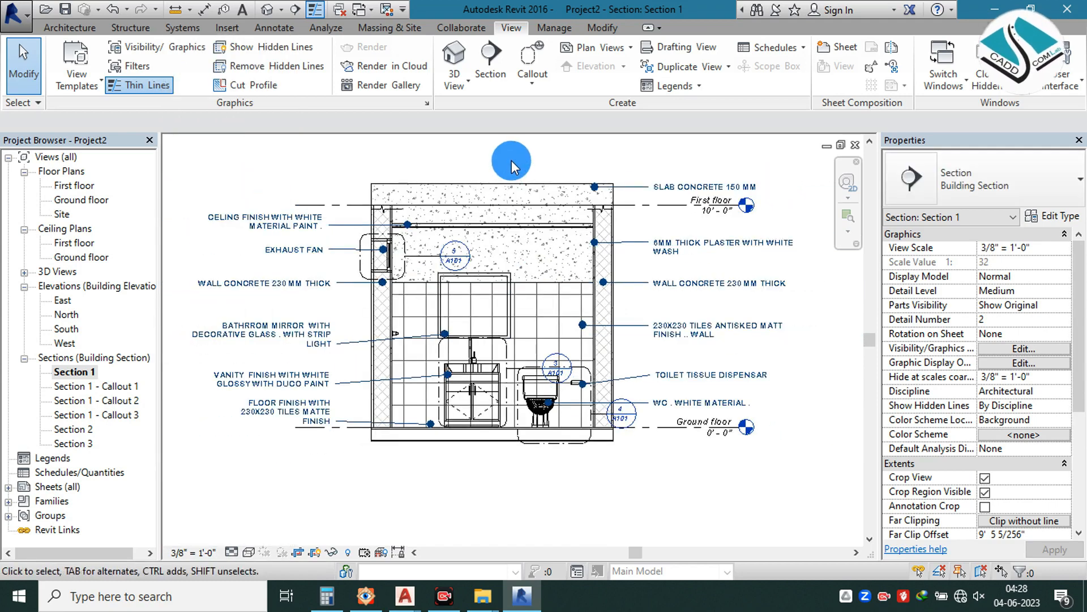
middle_click_drag(506, 199, 558, 290)
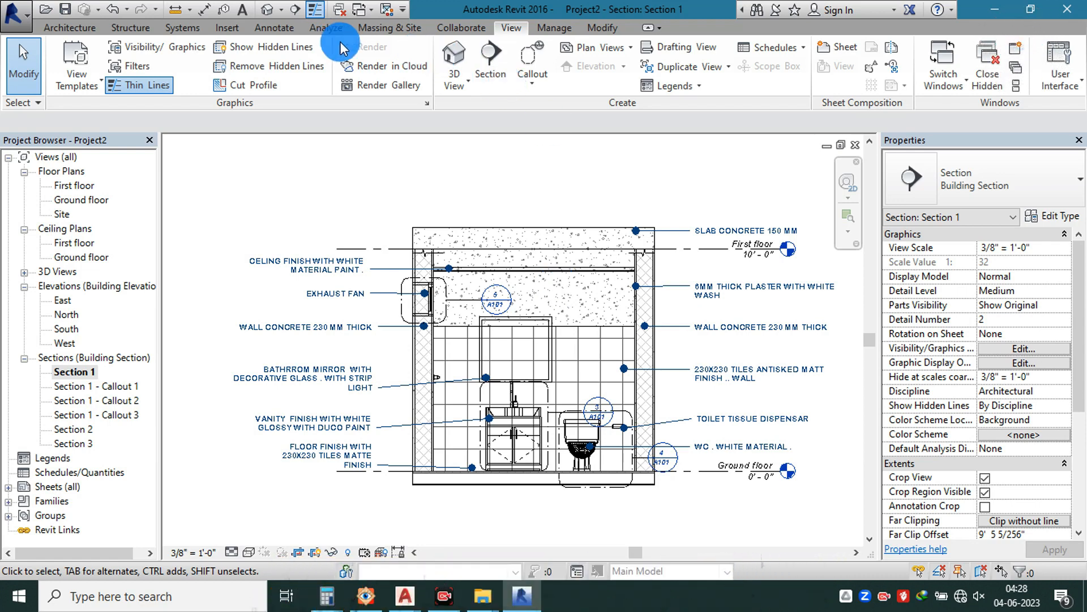
- Examine the bathroom model in the 3D view and review the annotated Section 1 view
left_click(450, 59)
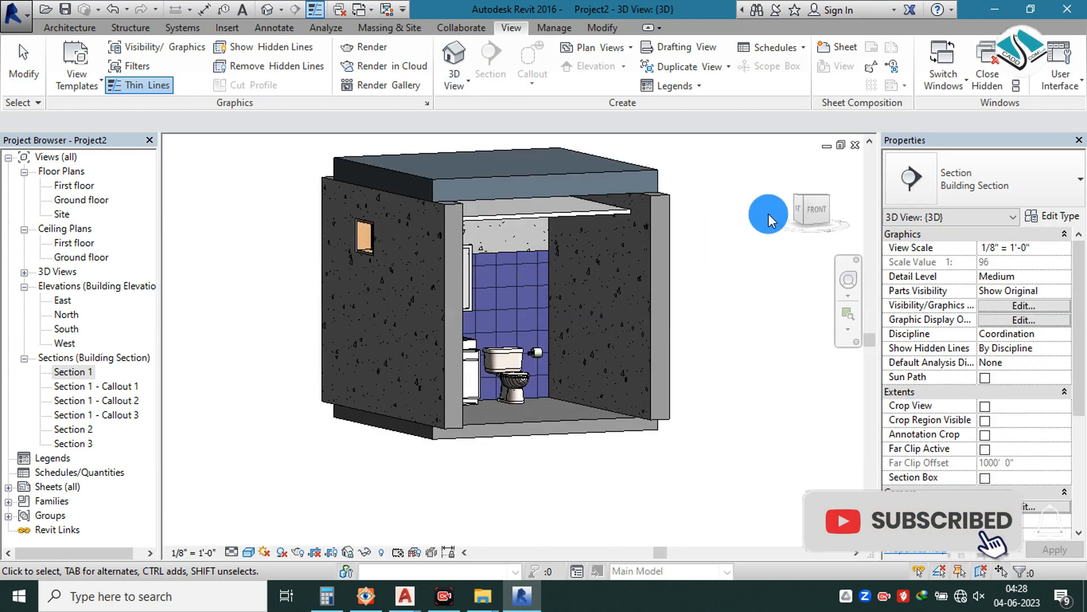
mouse_move(811, 213)
left_mouse_down()
mouse_move(790, 212)
mouse_move(799, 193)
mouse_move(793, 212)
mouse_move(822, 225)
mouse_move(802, 229)
mouse_move(794, 213)
left_mouse_up()
left_click(785, 165)
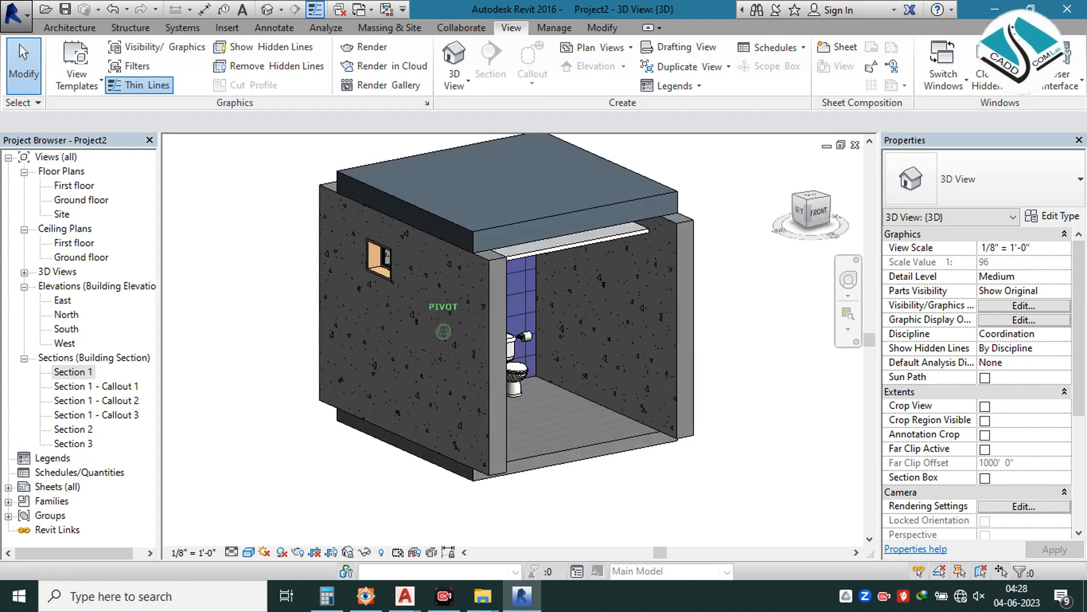
double_click(76, 373)
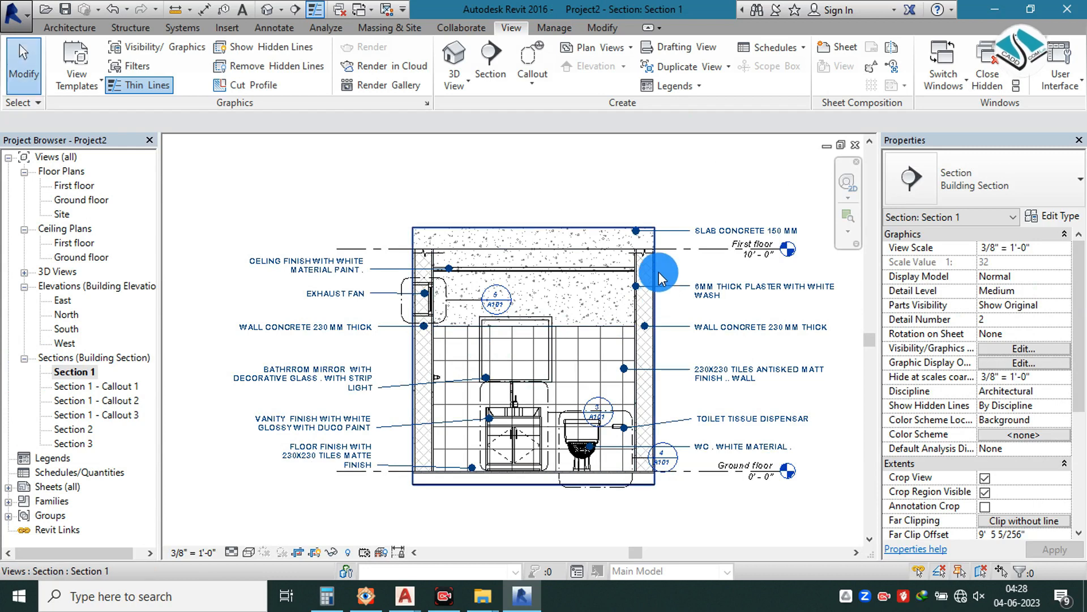
middle_click_drag(572, 272, 531, 255)
scroll(522, 345, "up", 2)
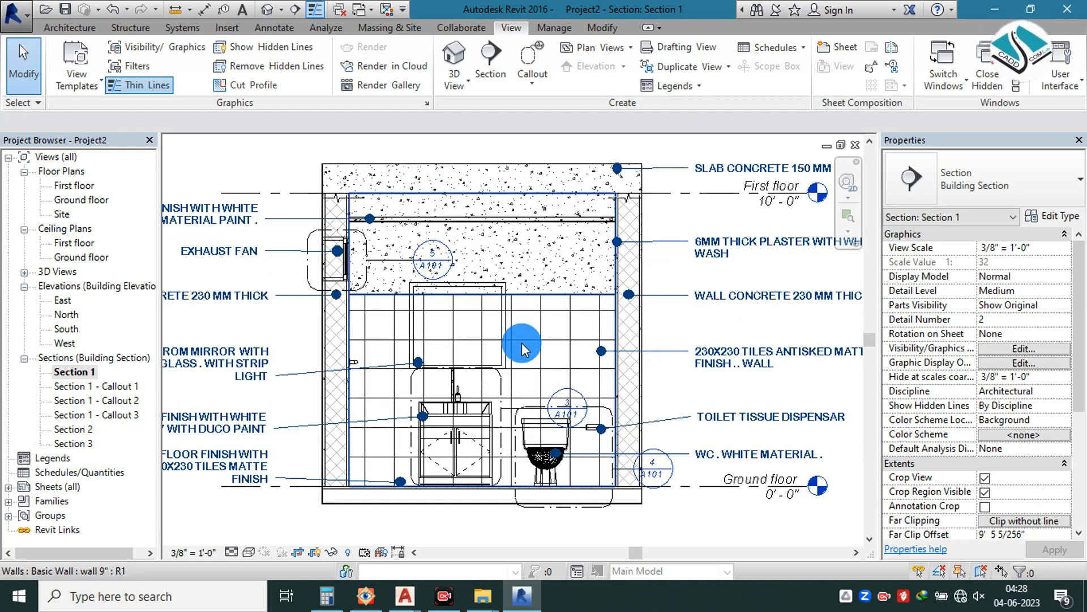
scroll(522, 345, "down", 1)
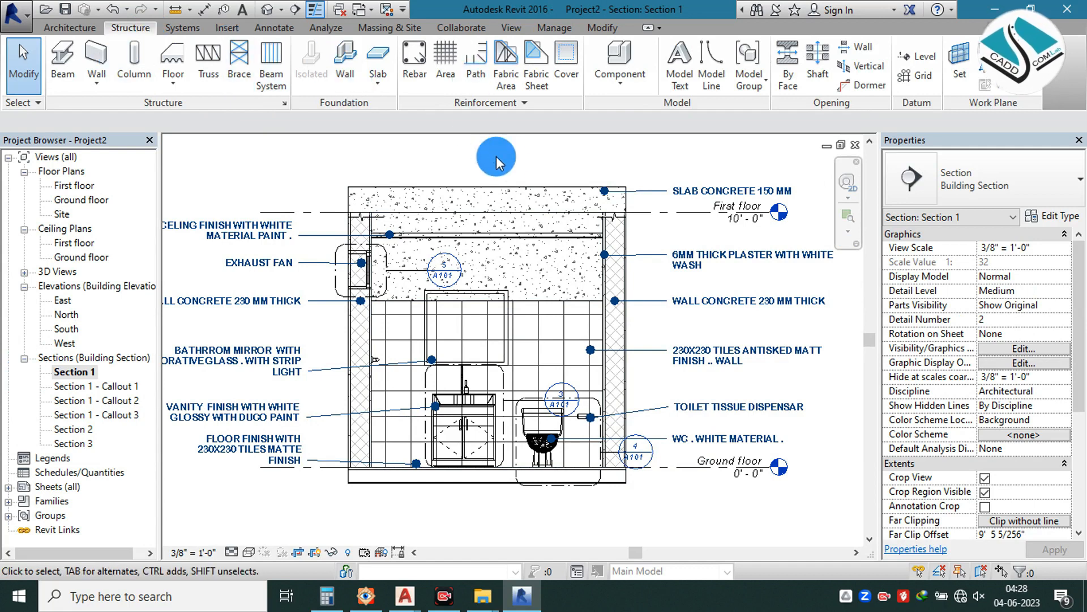
scroll(535, 264, "down", 2)
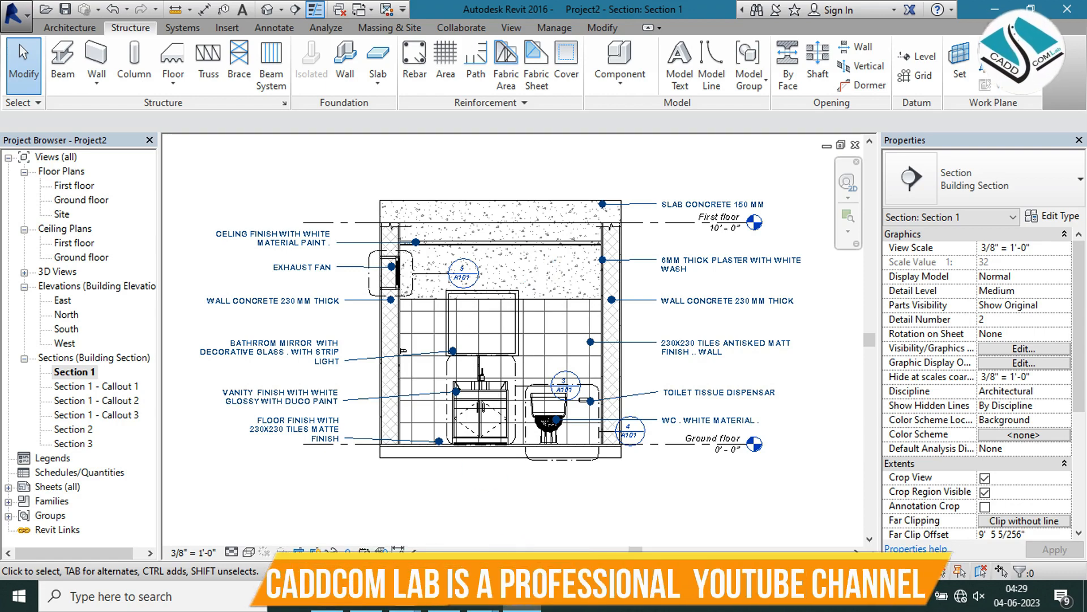
- Switch to File Explorer and open the Caddcom Lab subfolder inside CaddCom Lab on the DATA (J:) drive
mouse_move(495, 604)
left_click(431, 464)
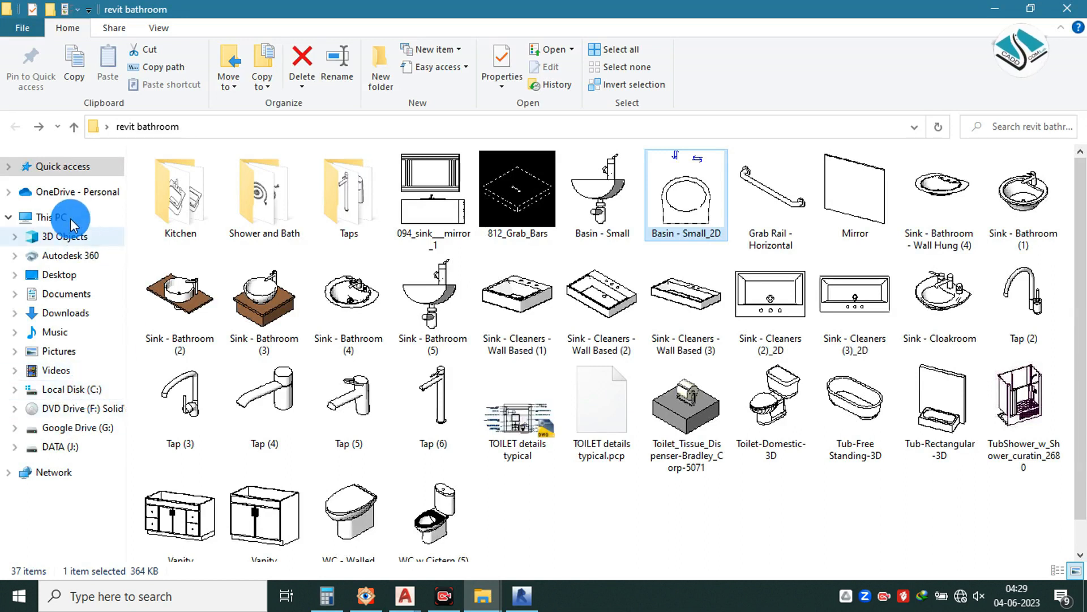
left_click(70, 216)
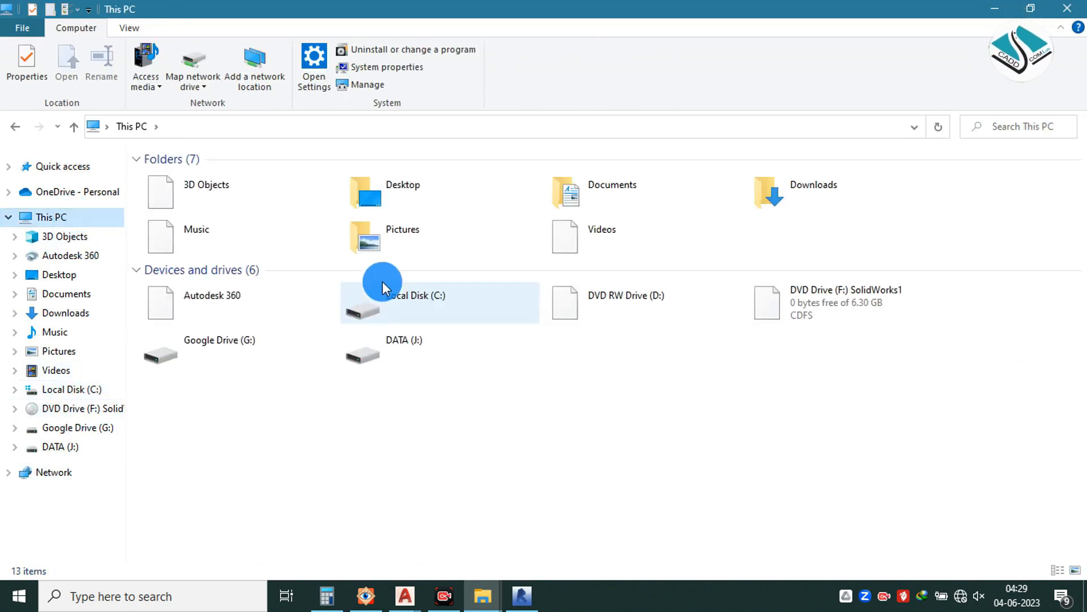
left_click(408, 351)
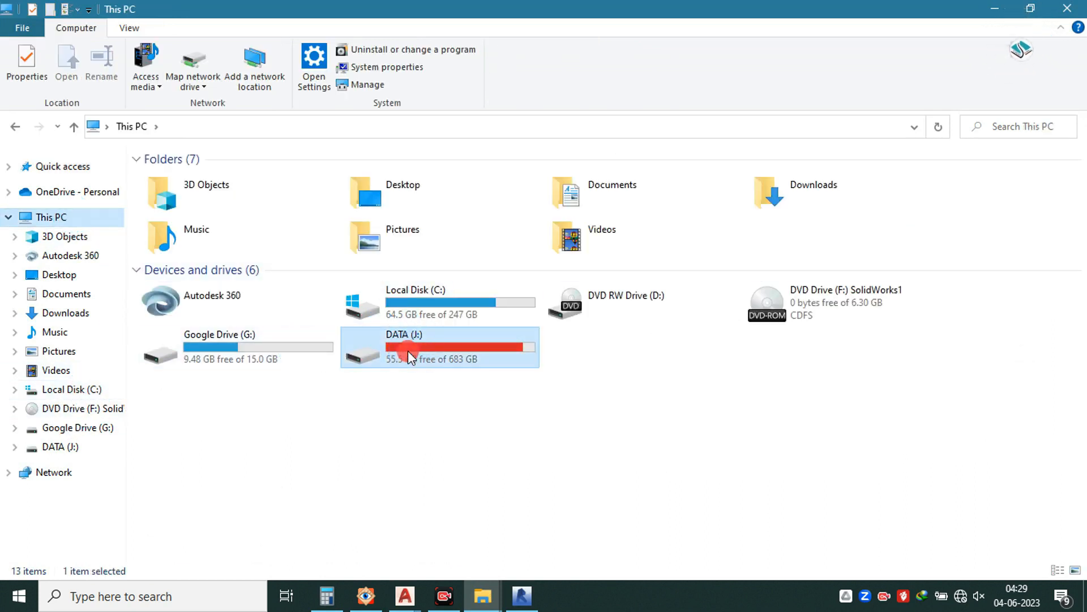
key("Return")
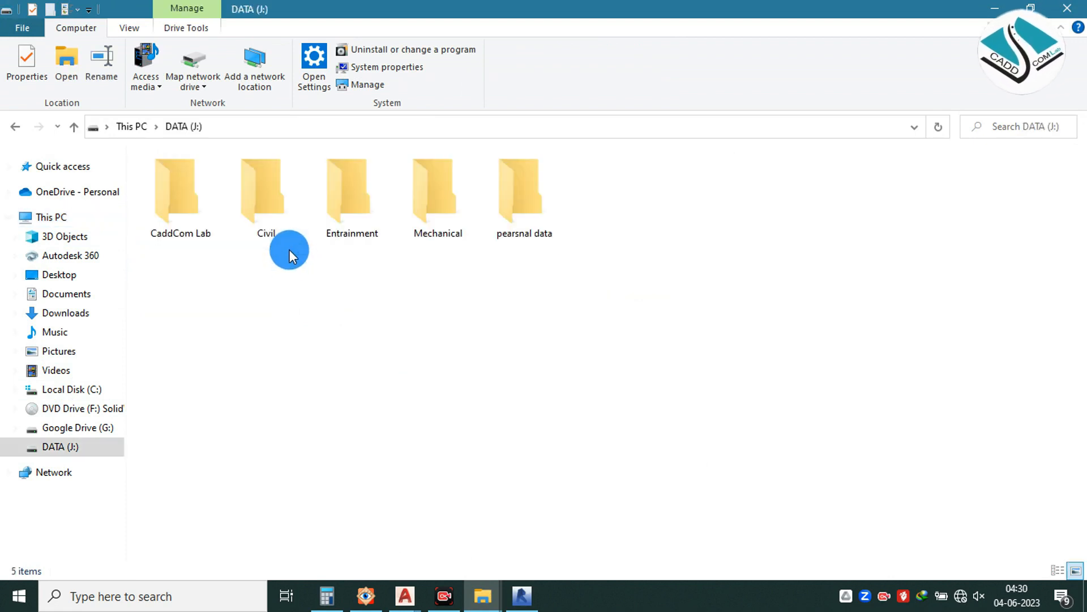
left_click(204, 210)
key("Return")
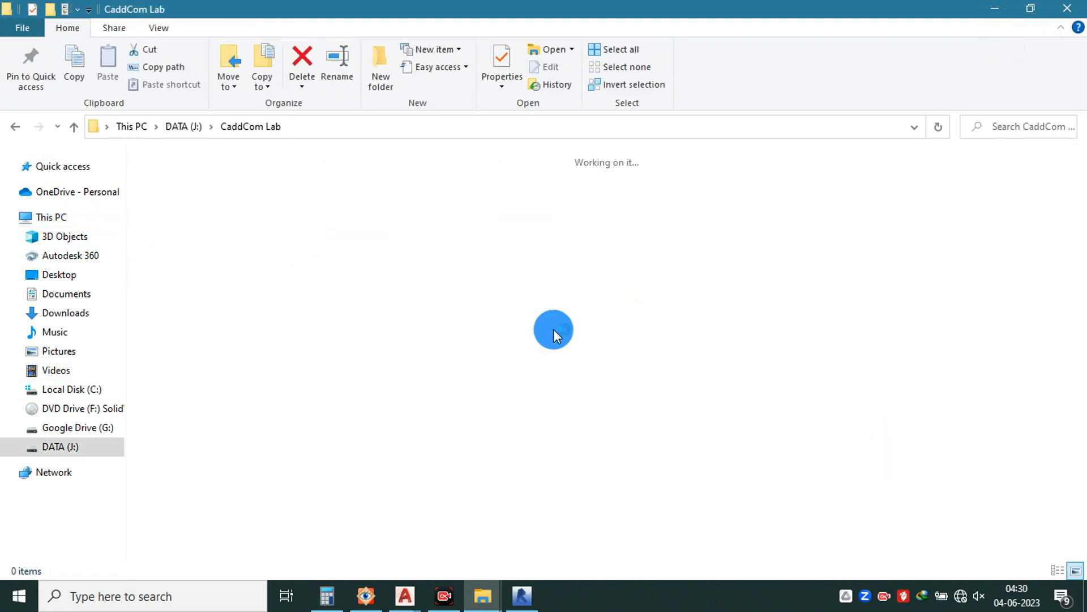
left_click(180, 187)
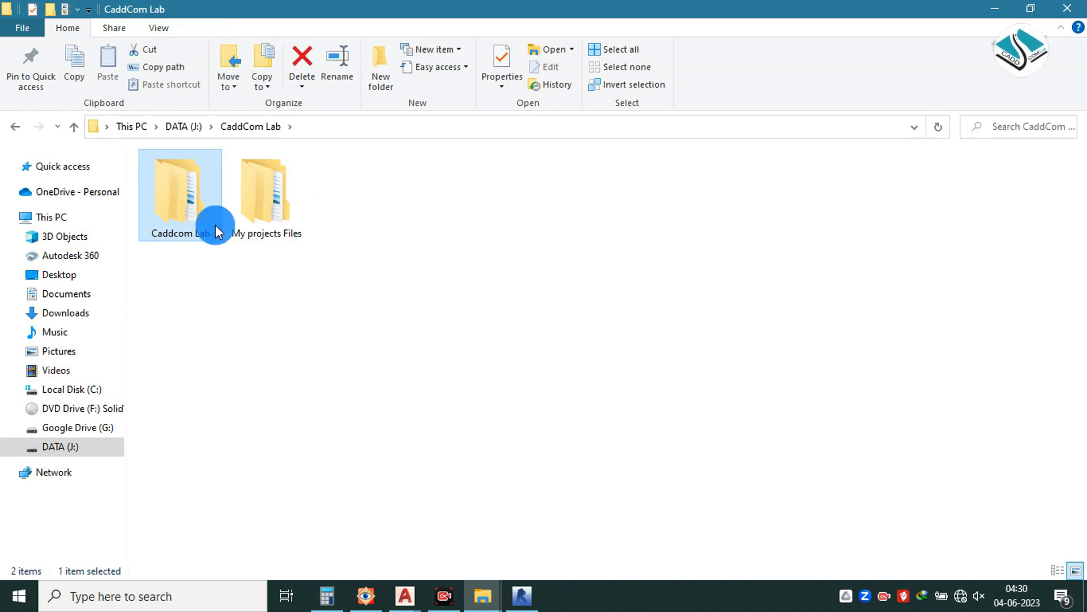
key("Return")
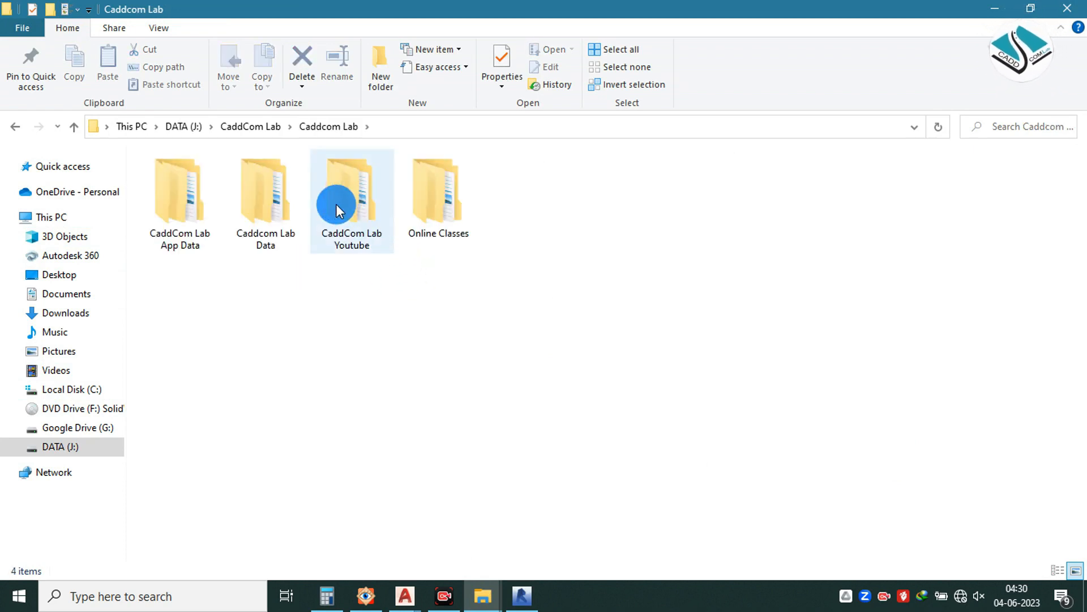
left_click(194, 195)
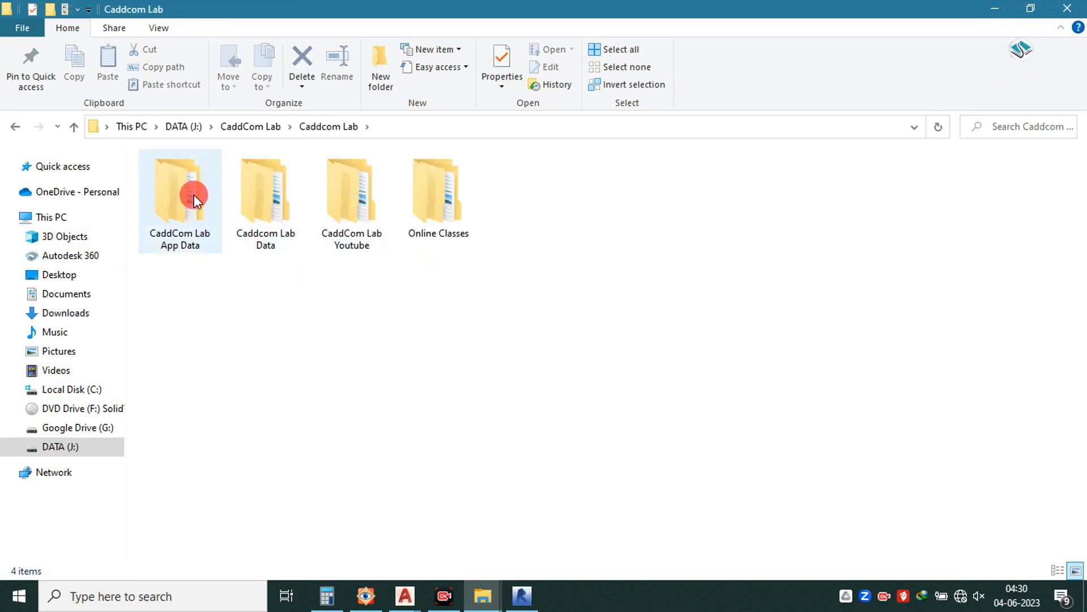
key("Return")
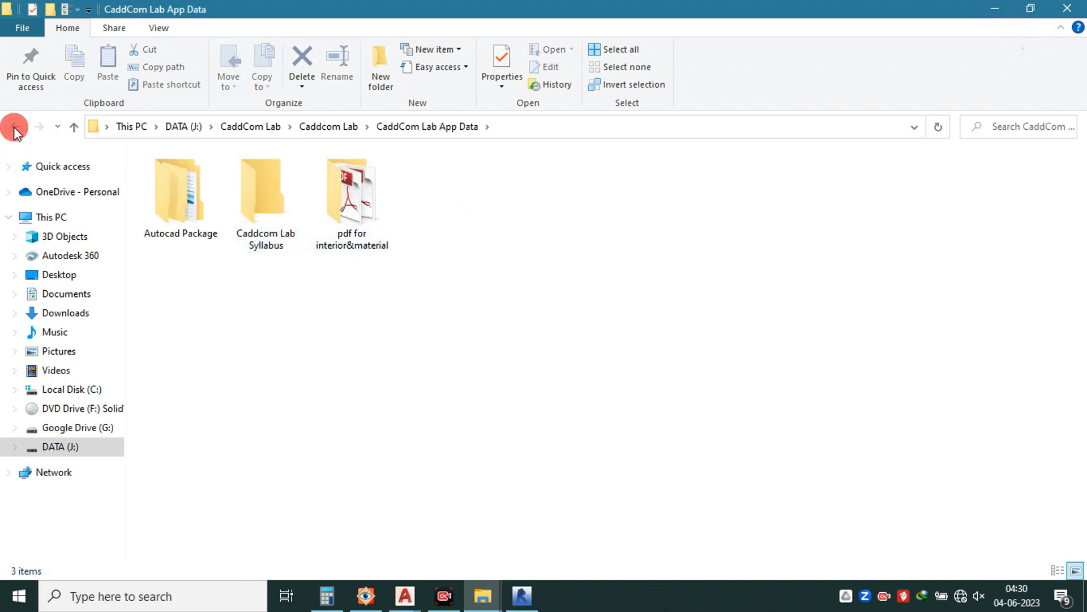
left_click(14, 127)
- Open course content.pdf from the CaddCom lab Brouchers folder inside Caddcom Lab Data and maximize its window
left_click(264, 210)
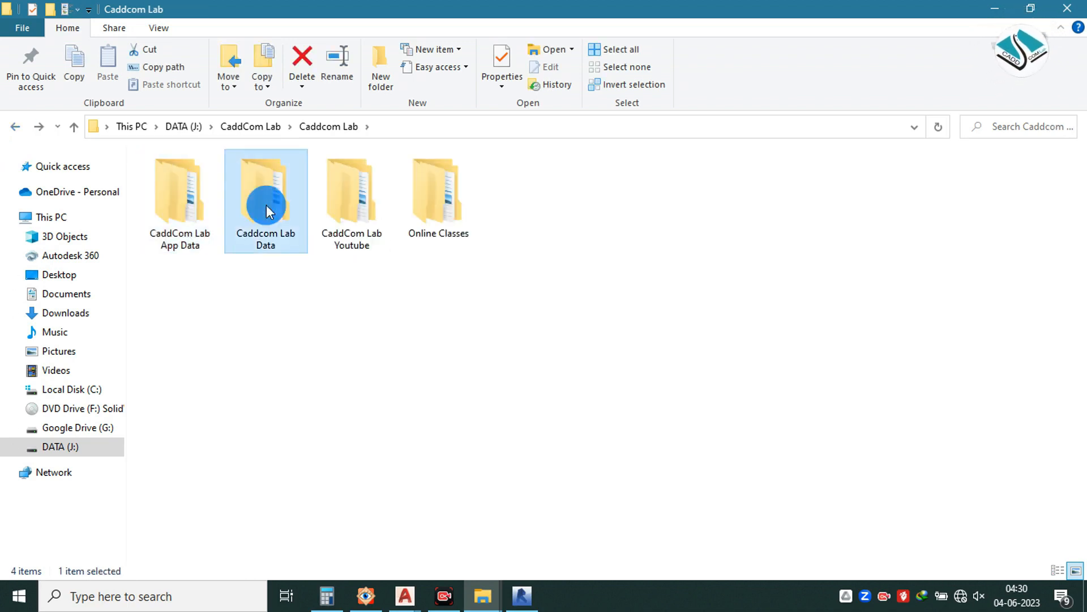
double_click(268, 211)
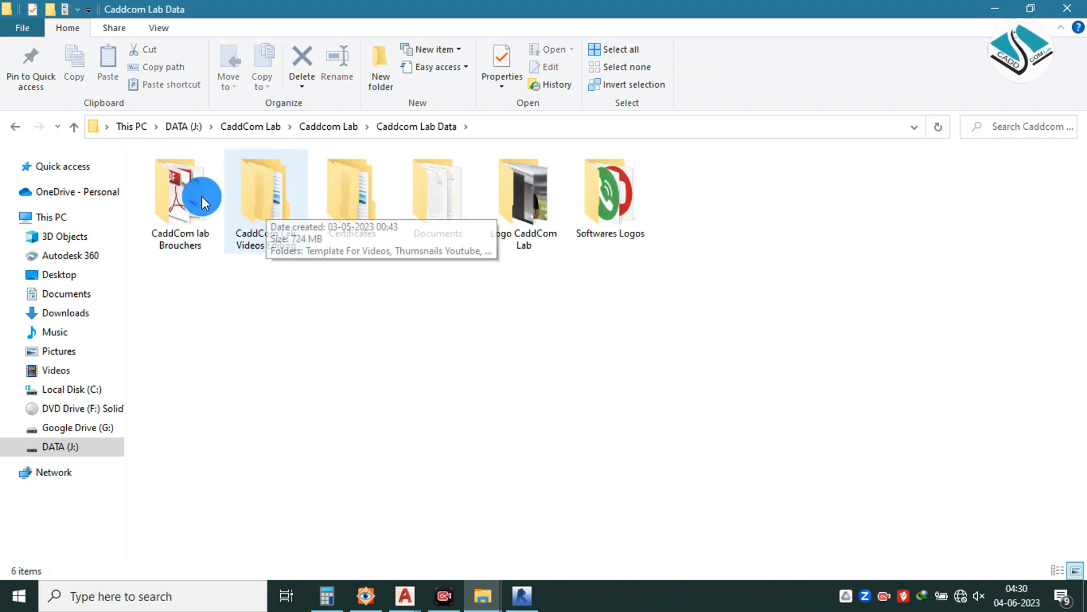
double_click(196, 196)
left_click(345, 197)
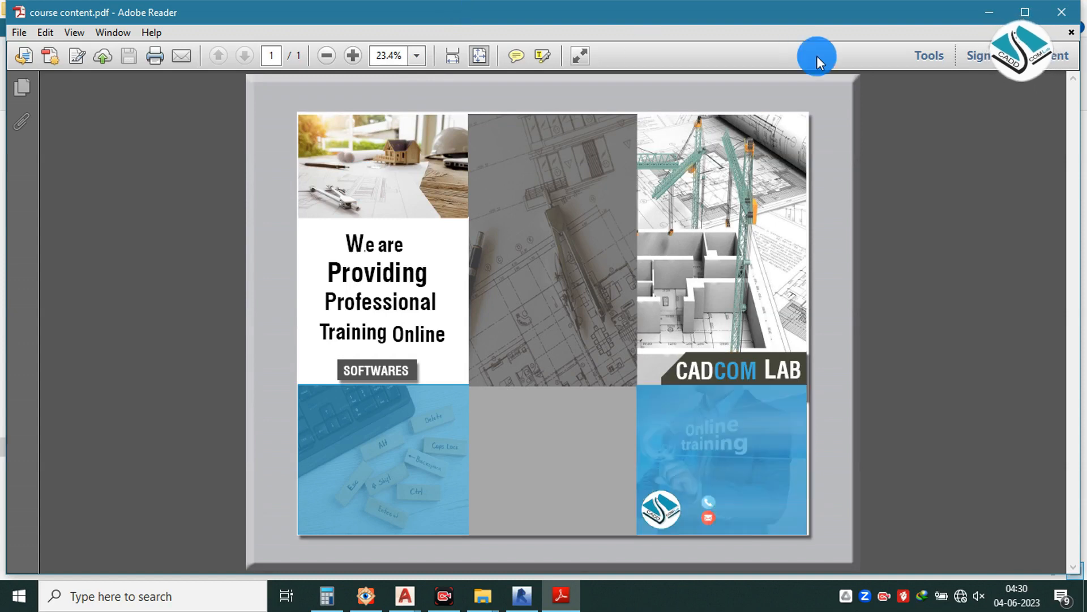
left_click(1025, 12)
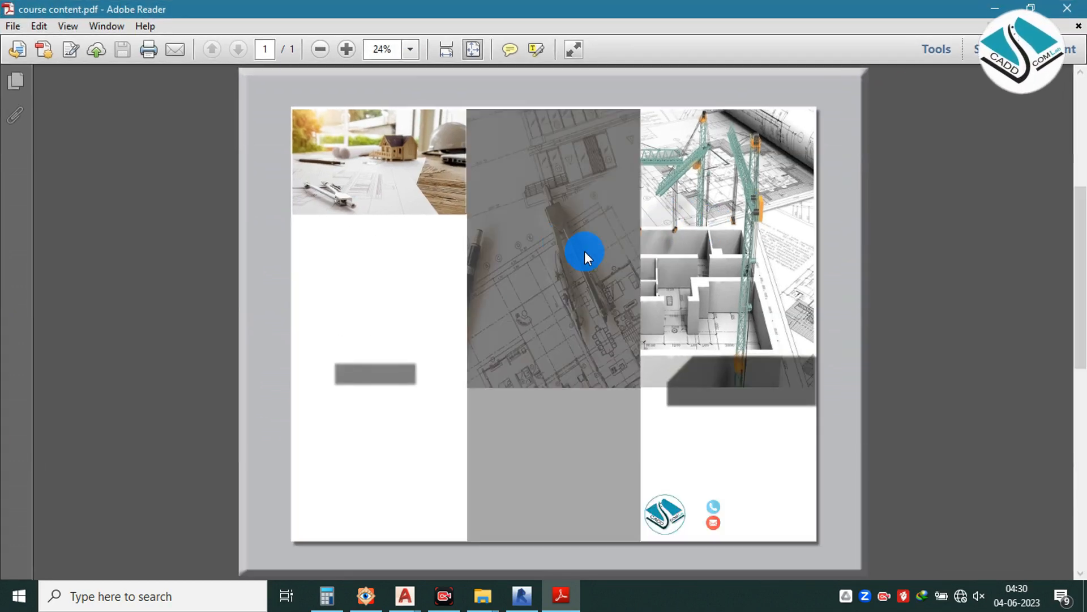
- Examine the training module list under What We Provide in the course brochure at readable magnification
scroll(584, 251, "up", 3, "ctrl")
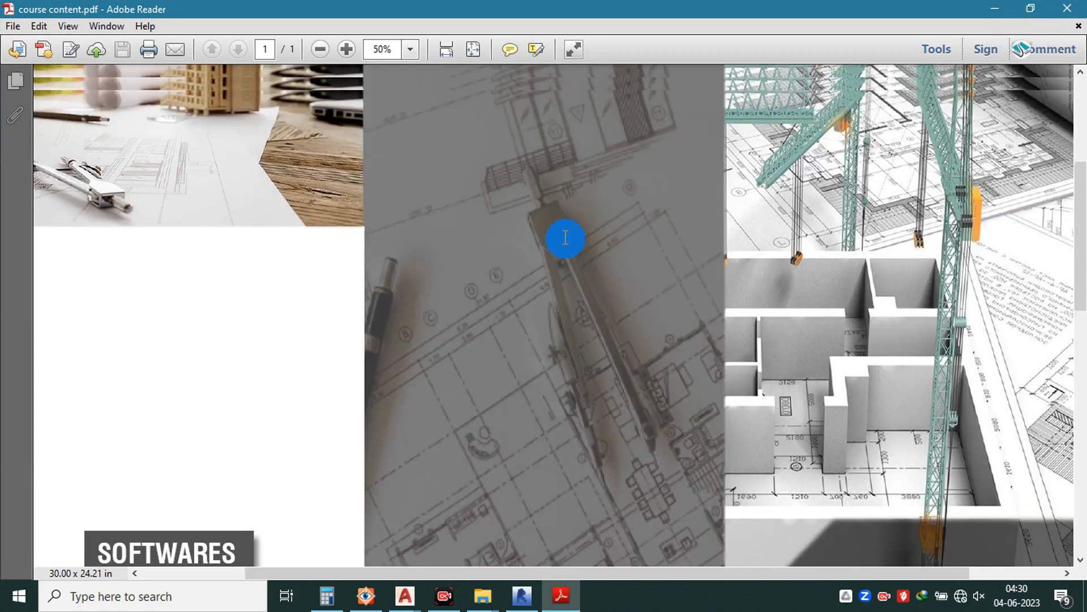
scroll(516, 226, "down", 1, "ctrl")
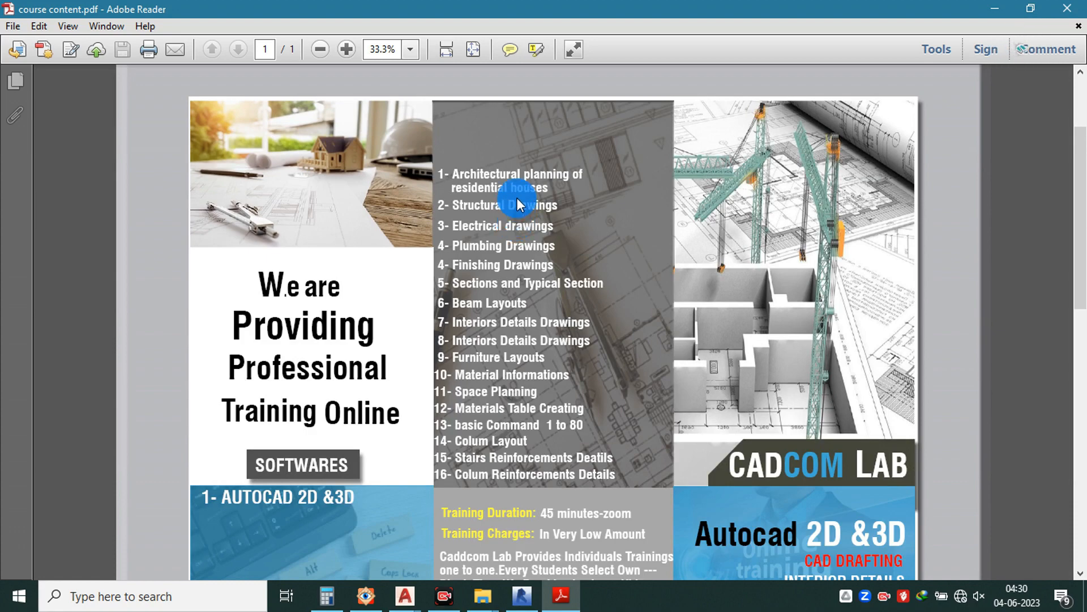
scroll(517, 199, "up", 1, "ctrl")
scroll(518, 198, "down", 1, "ctrl")
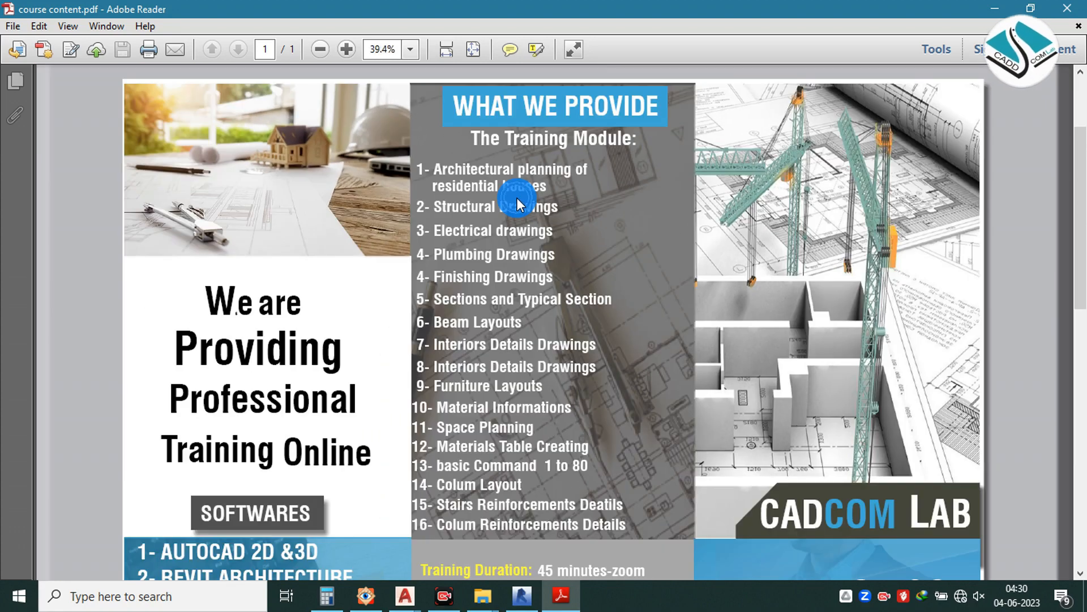
scroll(487, 188, "down", 2)
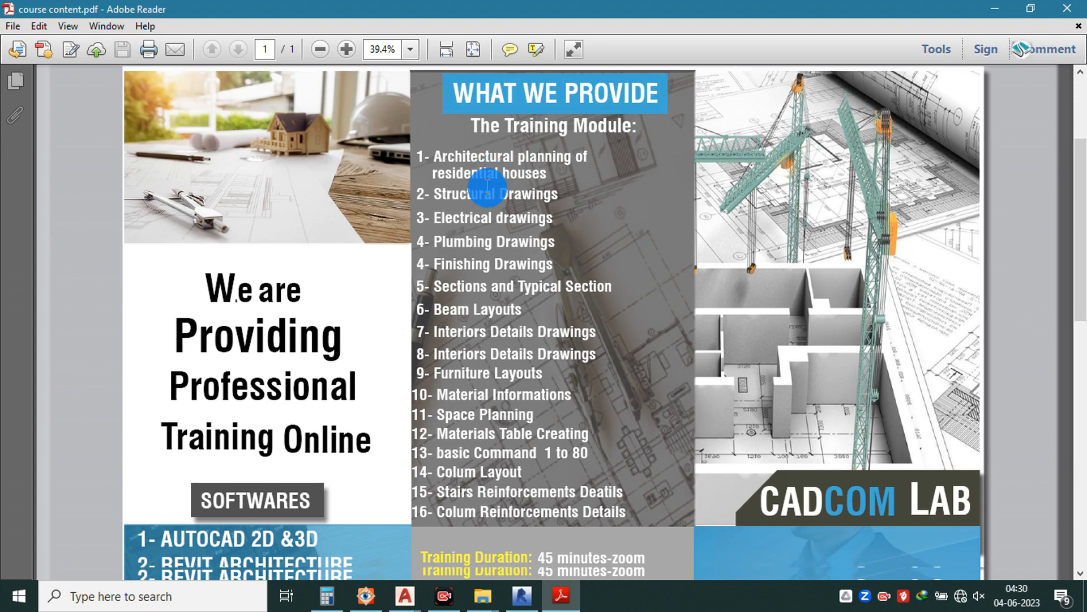
scroll(491, 192, "up", 1)
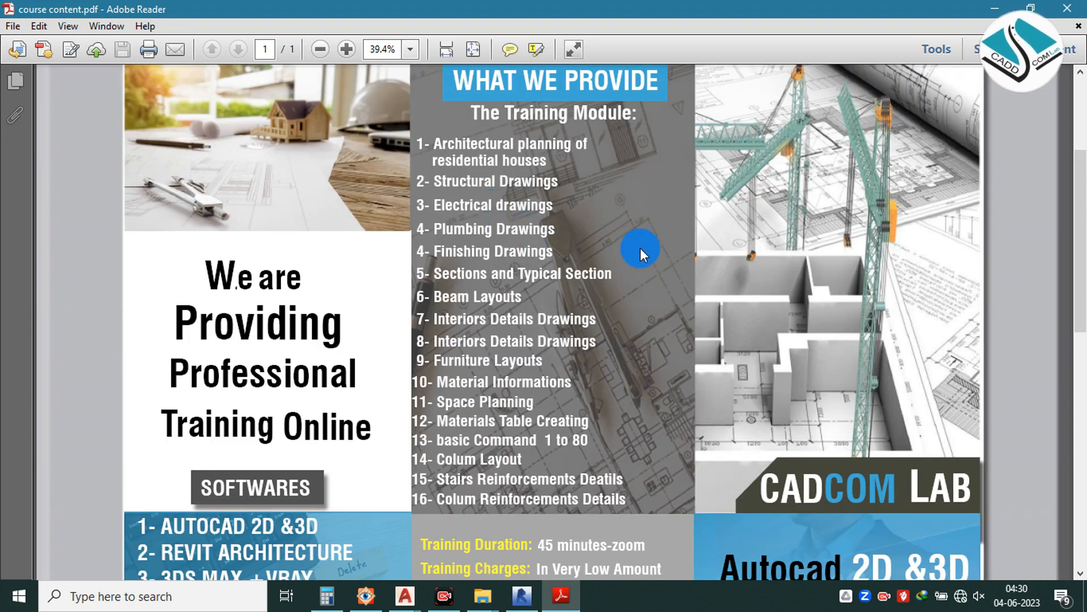